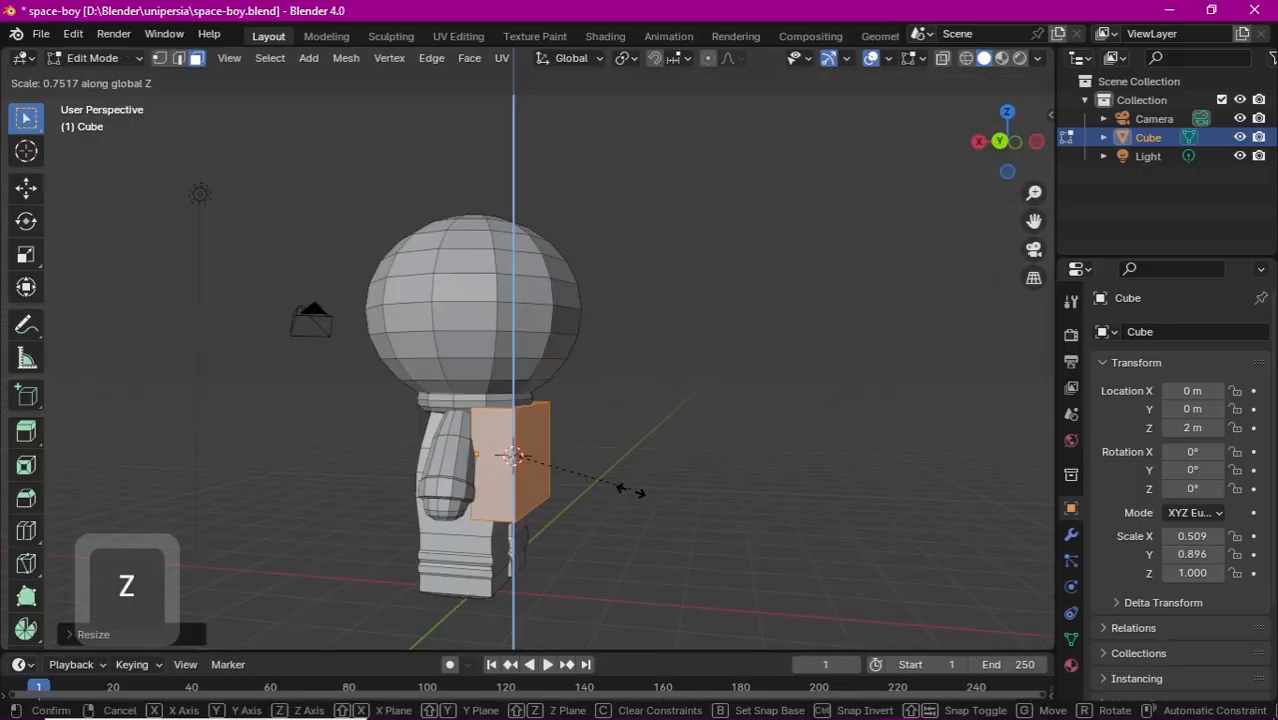
# Step: Move the selected backpack box along the X axis against the character's back
pyautogui.press('g')
pyautogui.press('x')
pyautogui.click(722, 468)
pyautogui.press('g')
pyautogui.press('x')
pyautogui.moveTo(800, 430)
pyautogui.mouseDown(button='middle')
pyautogui.moveTo(716, 462)
pyautogui.moveTo(820, 425)
pyautogui.mouseUp(button='middle')
pyautogui.click(716, 462)
# Step: Resize the backpack box along Z and X, and reposition it along X against the back
pyautogui.press('s')
pyautogui.press('z')
pyautogui.click(779, 419)
pyautogui.press('s')
pyautogui.press('x')
pyautogui.click(727, 481)
pyautogui.press('g')
pyautogui.press('x')
pyautogui.click(715, 478)
# Step: Bevel the upper and lower outer edges of the backpack to round them
pyautogui.moveTo(715, 478)
pyautogui.mouseDown(button='middle')
pyautogui.moveTo(600, 465)
pyautogui.moveTo(700, 470)
pyautogui.mouseUp(button='middle')
pyautogui.press('2')
pyautogui.click(542, 416)
pyautogui.hotkey('ctrl', 'b')
pyautogui.click(634, 469)
pyautogui.click(640, 464)
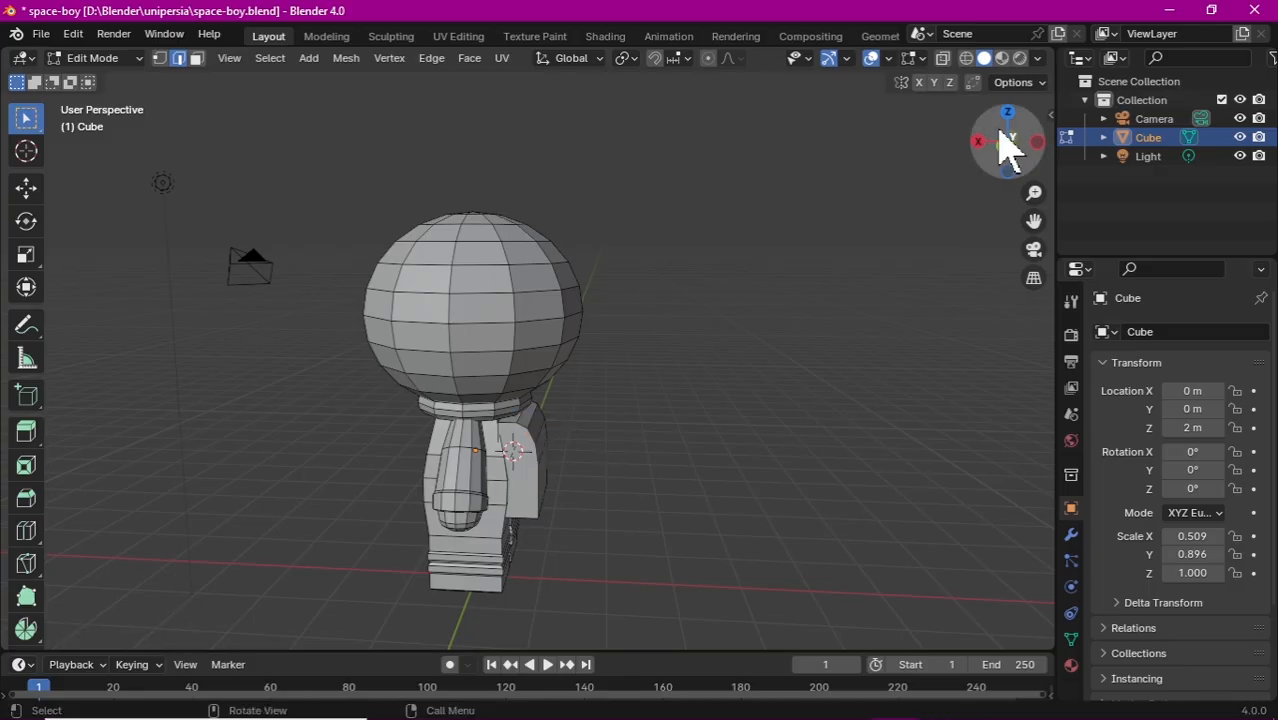
pyautogui.moveTo(1007, 143); pyautogui.dragTo(972, 145)
pyautogui.click(553, 511)
pyautogui.hotkey('ctrl', 'b')
pyautogui.click(762, 347)
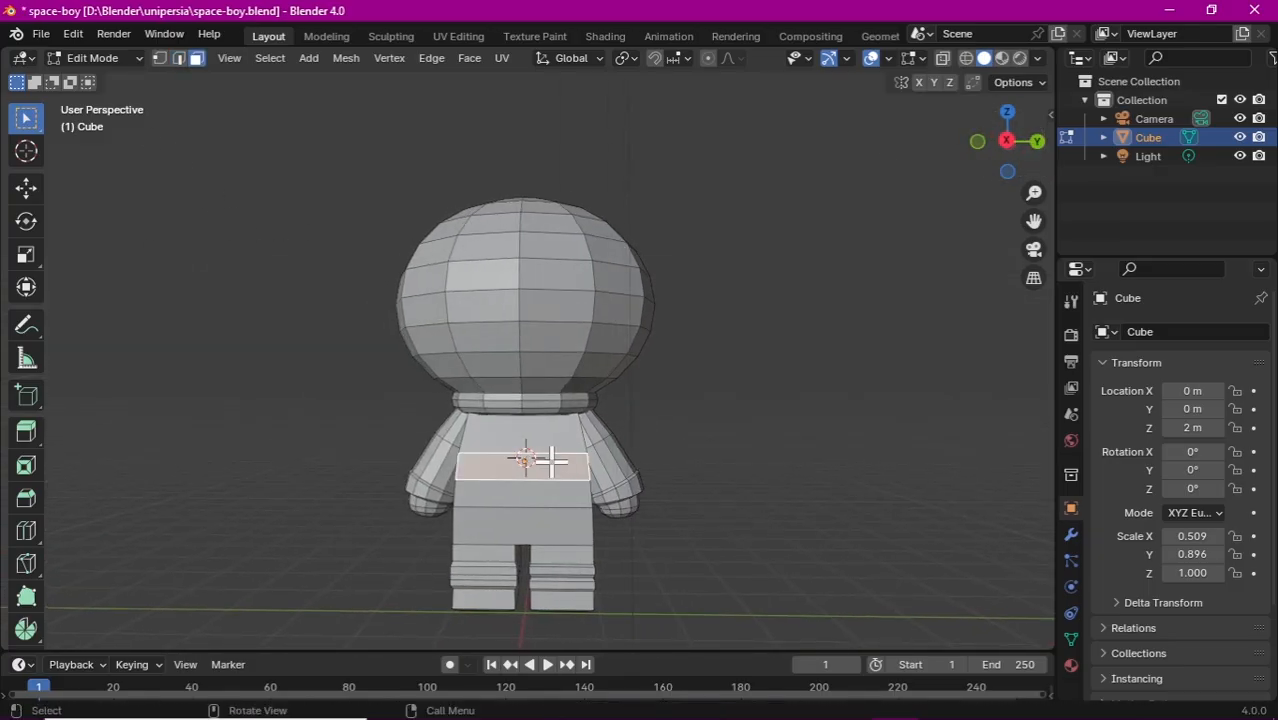
# Step: Snap the 3D cursor to the selected front torso face and add a scaled-down cube there
pyautogui.hotkey('shift', 's')
pyautogui.click(690, 560)
pyautogui.hotkey('shift', 'a')
pyautogui.click(642, 491)
pyautogui.press('s')
pyautogui.click(705, 479)
# Step: Scale the chest cube down along X and Z to form a thin panel
pyautogui.moveTo(1007, 143); pyautogui.dragTo(920, 165)
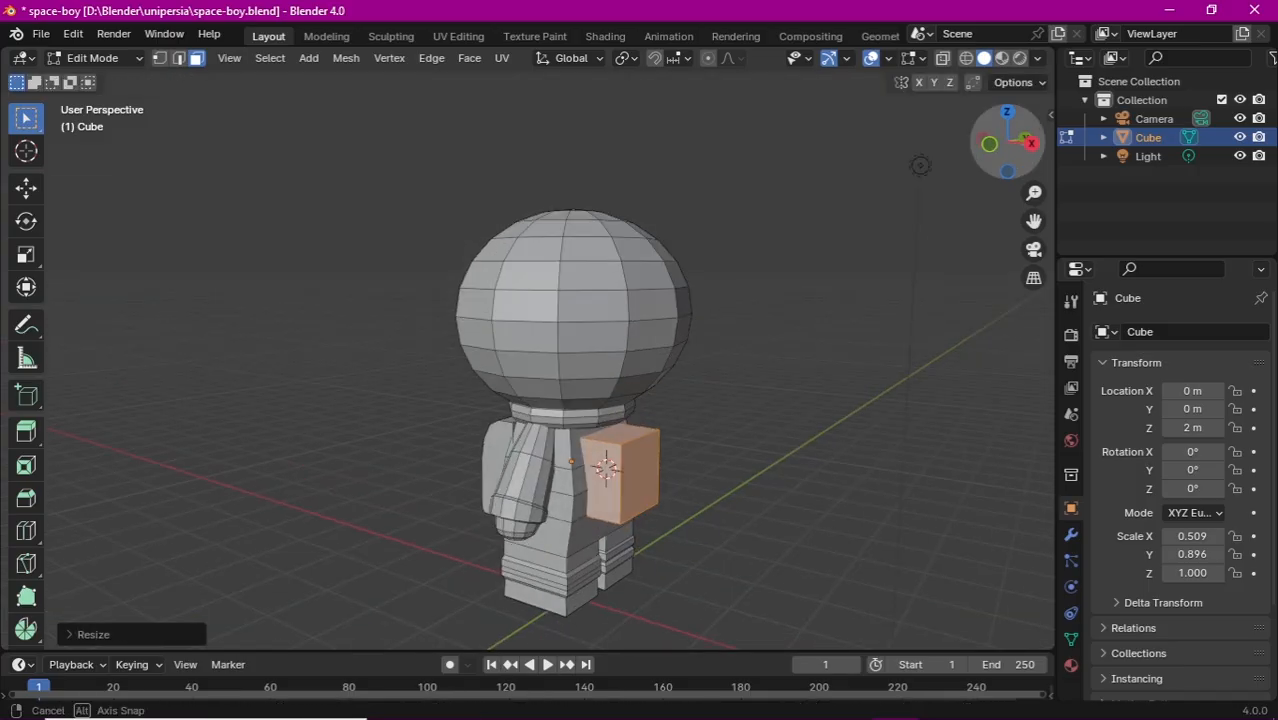
pyautogui.press('s')
pyautogui.press('x')
pyautogui.press('z')
pyautogui.click(670, 490)
pyautogui.moveTo(1021, 171); pyautogui.dragTo(1010, 185)
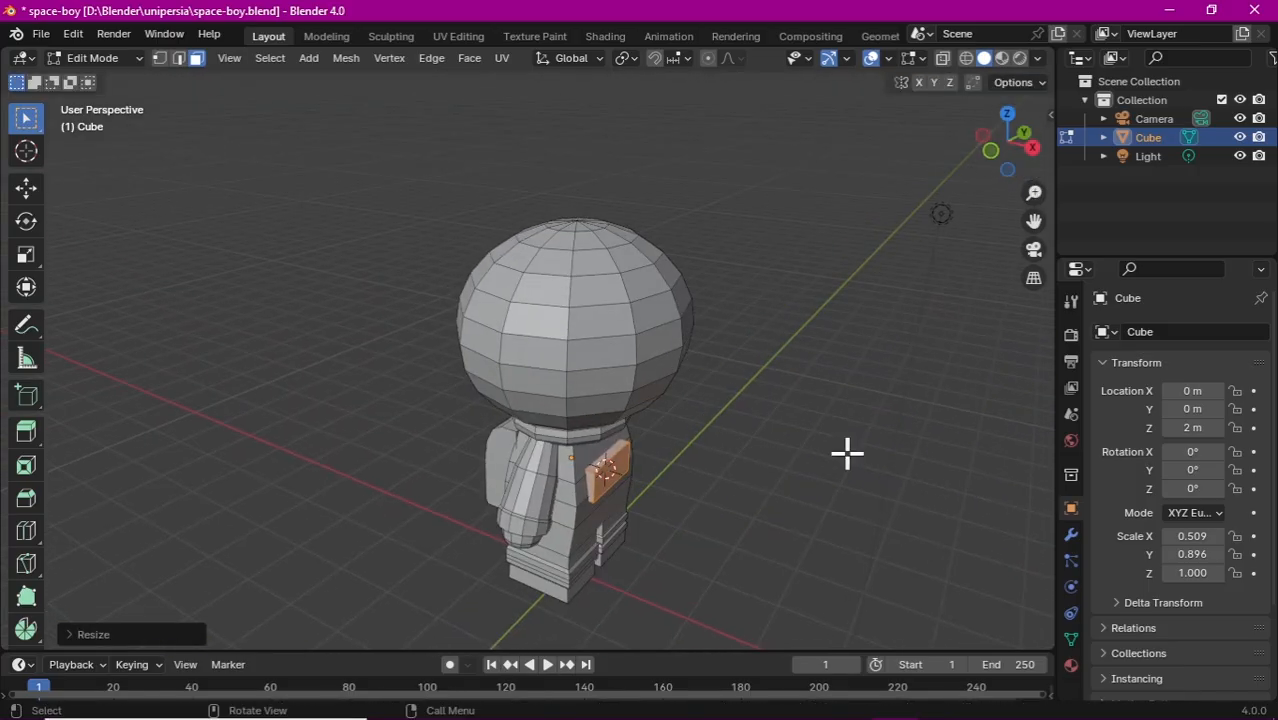
# Step: Move the chest panel along X and rotate it about Y to fit the front of the torso
pyautogui.press('g')
pyautogui.press('x')
pyautogui.click(815, 500)
pyautogui.press('r')
pyautogui.press('Escape')
pyautogui.press('r')
pyautogui.press('y')
pyautogui.click(787, 513)
pyautogui.moveTo(790, 500); pyautogui.dragTo(700, 440, button='middle')
pyautogui.click(916, 282)
pyautogui.click(26, 151)
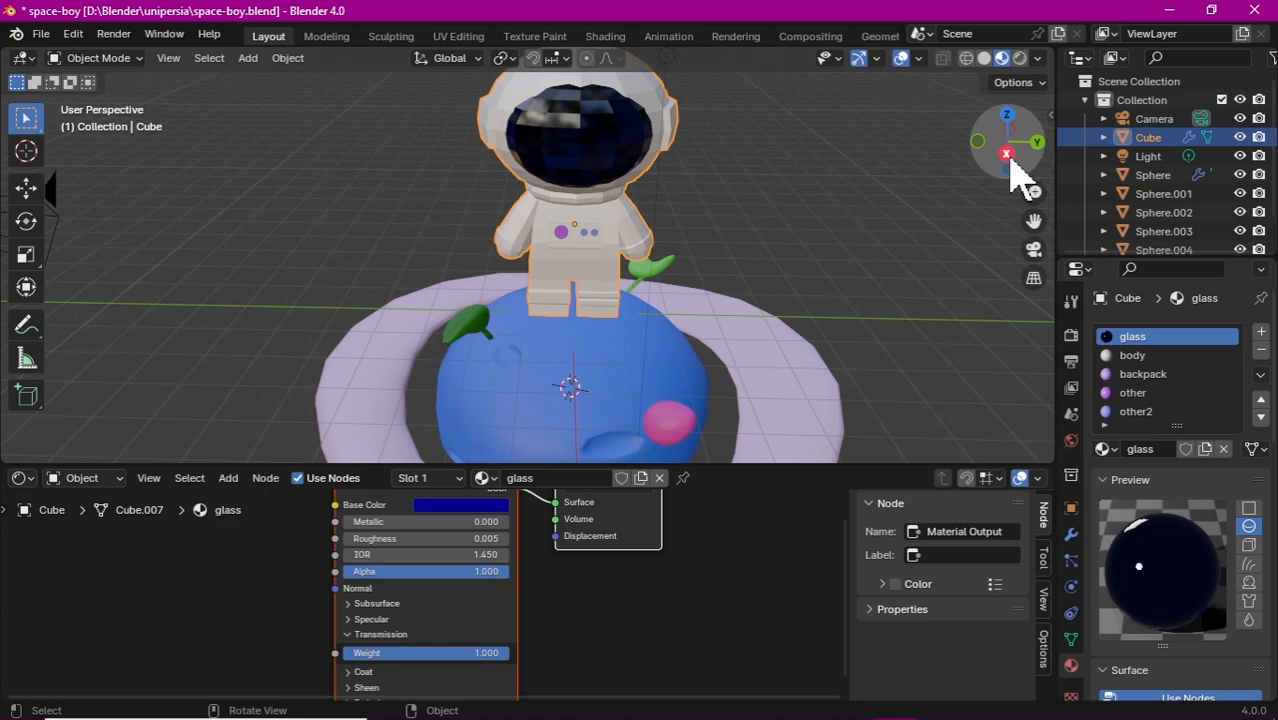
# Step: Add a material slot with a new material to the character and name it face
pyautogui.moveTo(1013, 171)
pyautogui.mouseDown()
pyautogui.moveTo(1037, 183)
pyautogui.moveTo(1040, 226)
pyautogui.mouseUp()
pyautogui.moveTo(1036, 222); pyautogui.dragTo(980, 305)
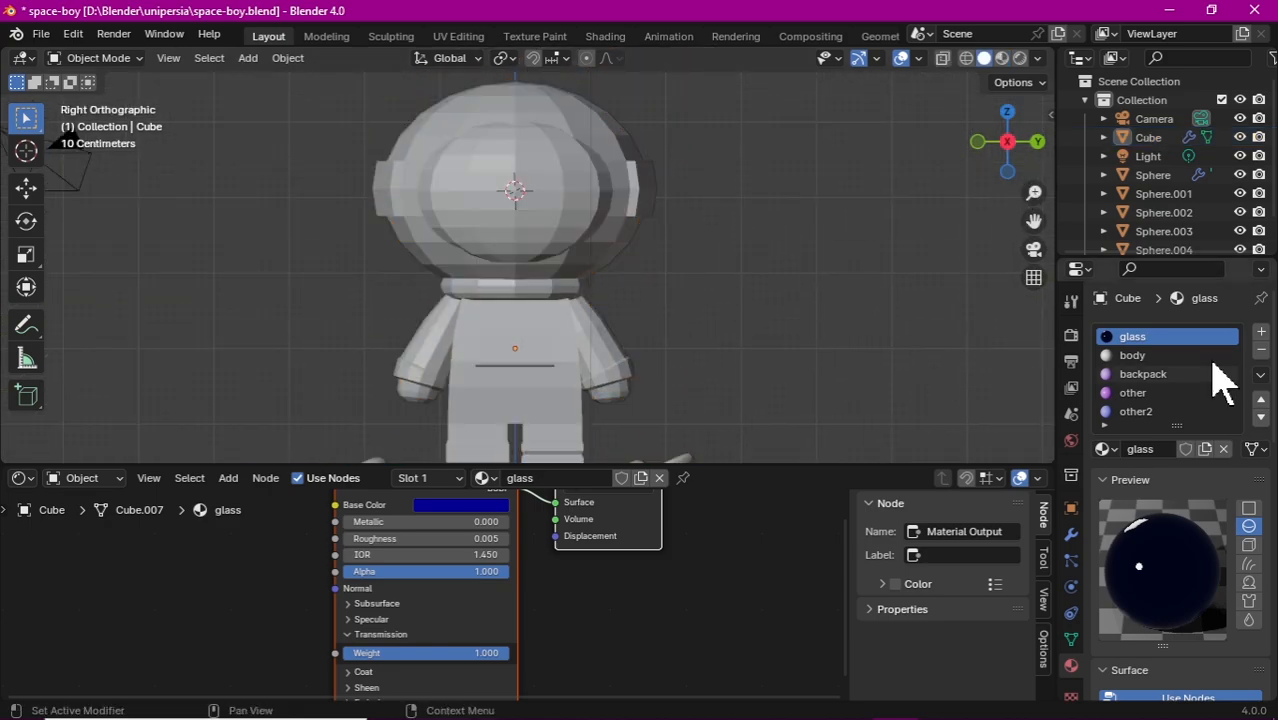
pyautogui.click(1261, 332)
pyautogui.click(1148, 450)
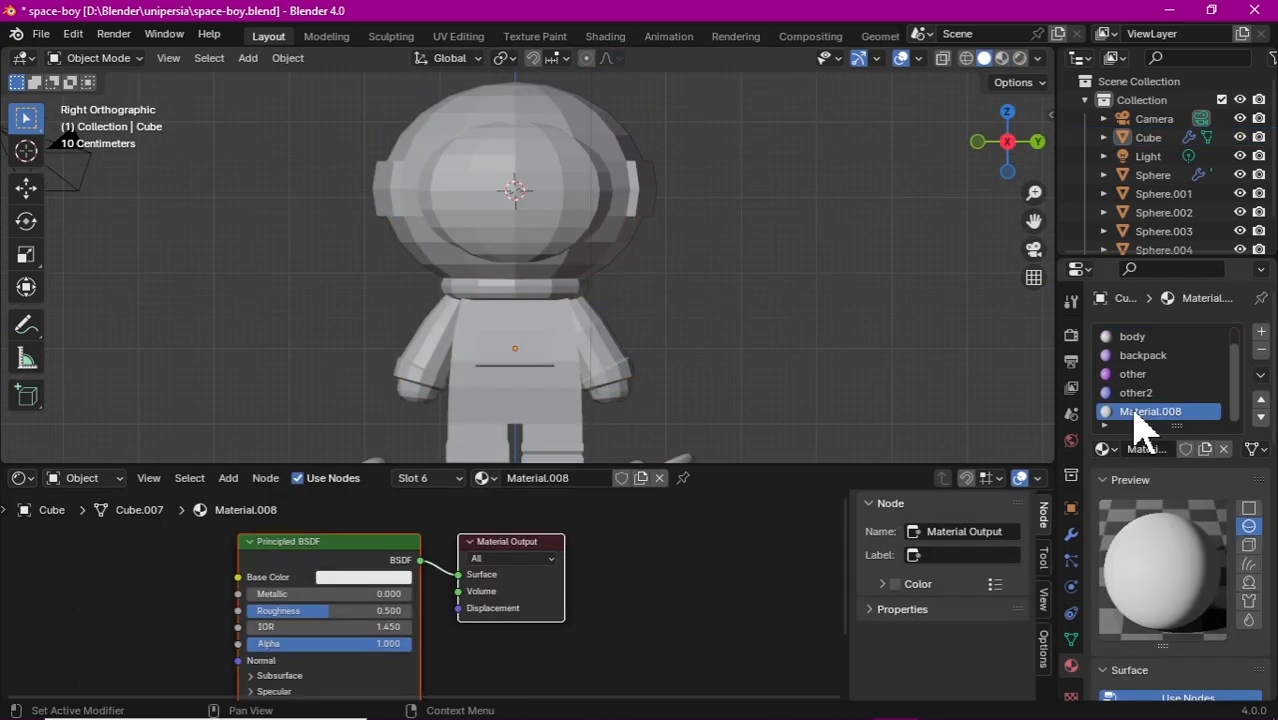
pyautogui.doubleClick(1136, 413)
pyautogui.write('face')
# Step: Add a circle to the character mesh at the 3D cursor, rotate it 90° about Y and start scaling it
pyautogui.click(515, 250)
pyautogui.click(93, 57)
pyautogui.click(110, 103)
pyautogui.hotkey('shift', 'a')
pyautogui.click(585, 214)
pyautogui.write('ry')
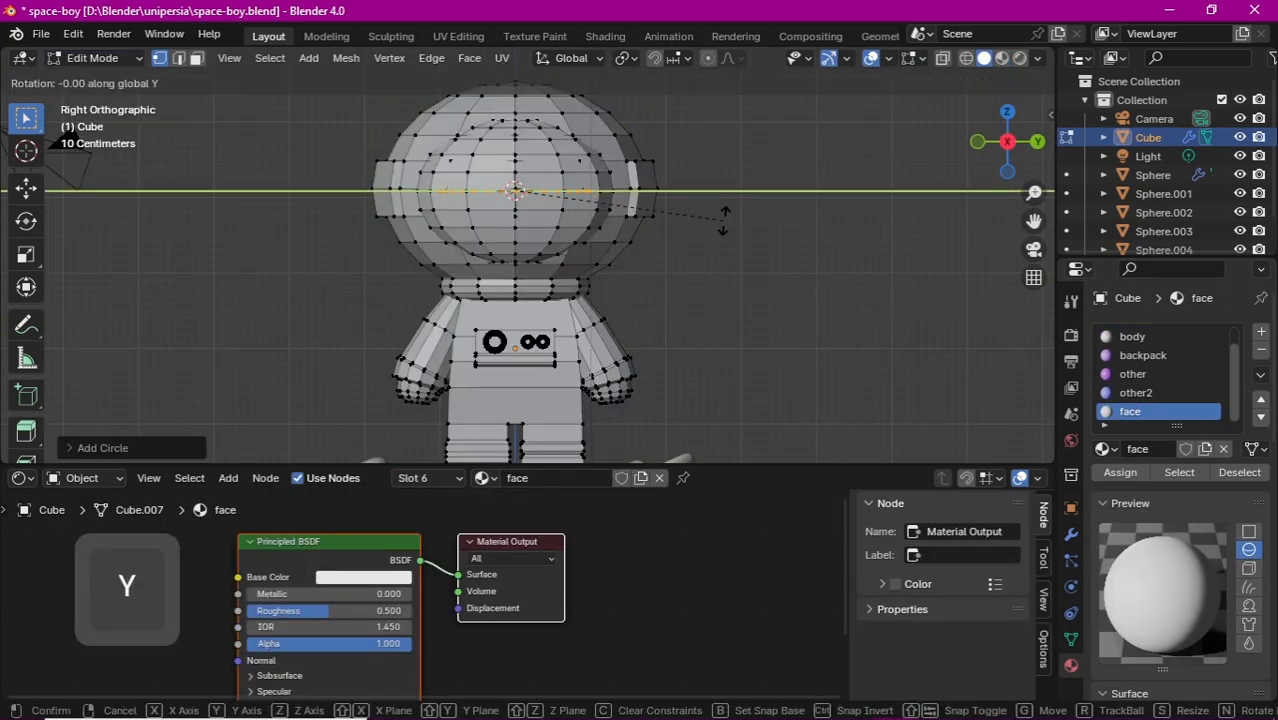
pyautogui.write('90')
pyautogui.press('Return')
pyautogui.press('s')
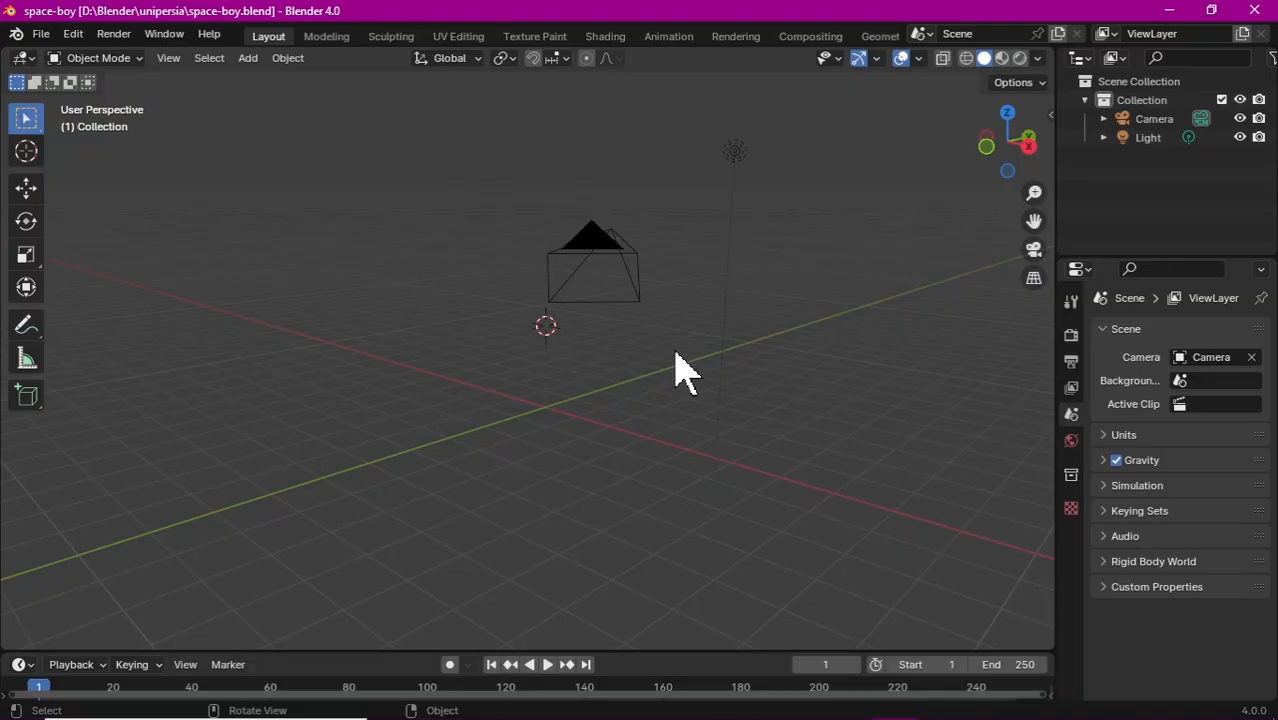
# Step: Add a cube for the body and scale it to 0.509 along X and 0.896 along Y
pyautogui.hotkey('shift', 'a')
pyautogui.moveTo(679, 362)
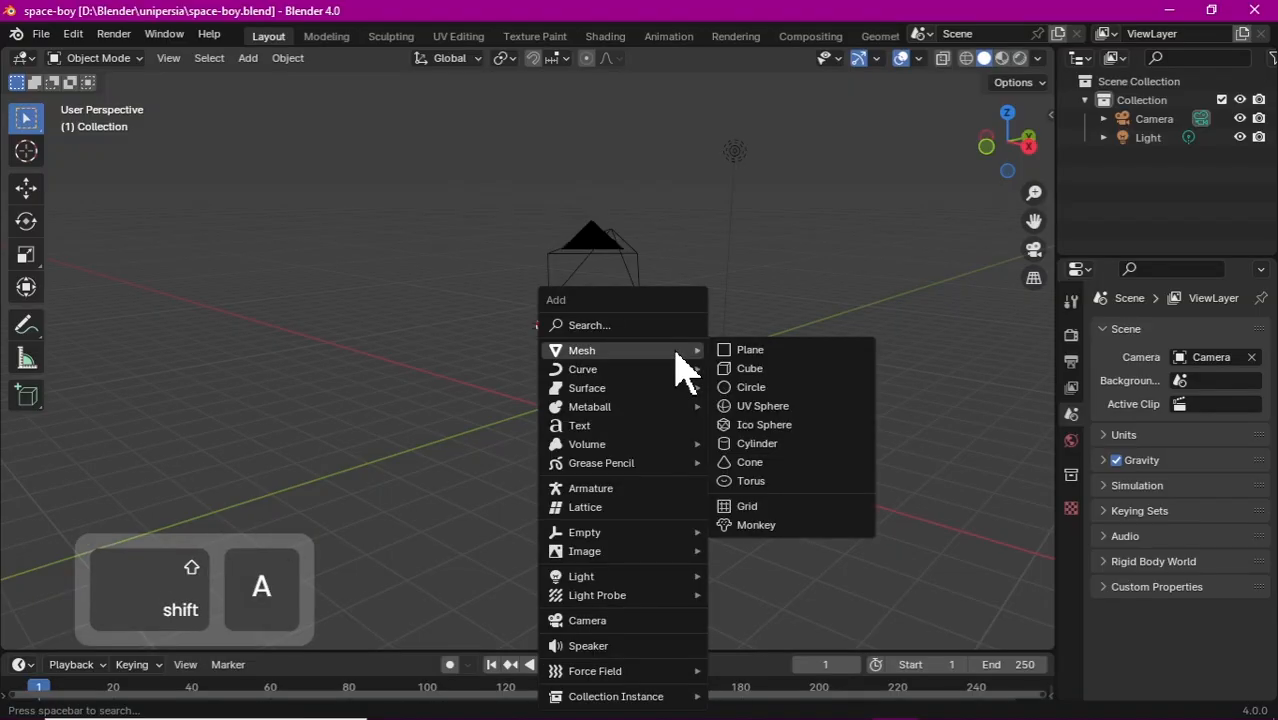
pyautogui.click(765, 374)
pyautogui.press('s')
pyautogui.press('x')
pyautogui.click(638, 381)
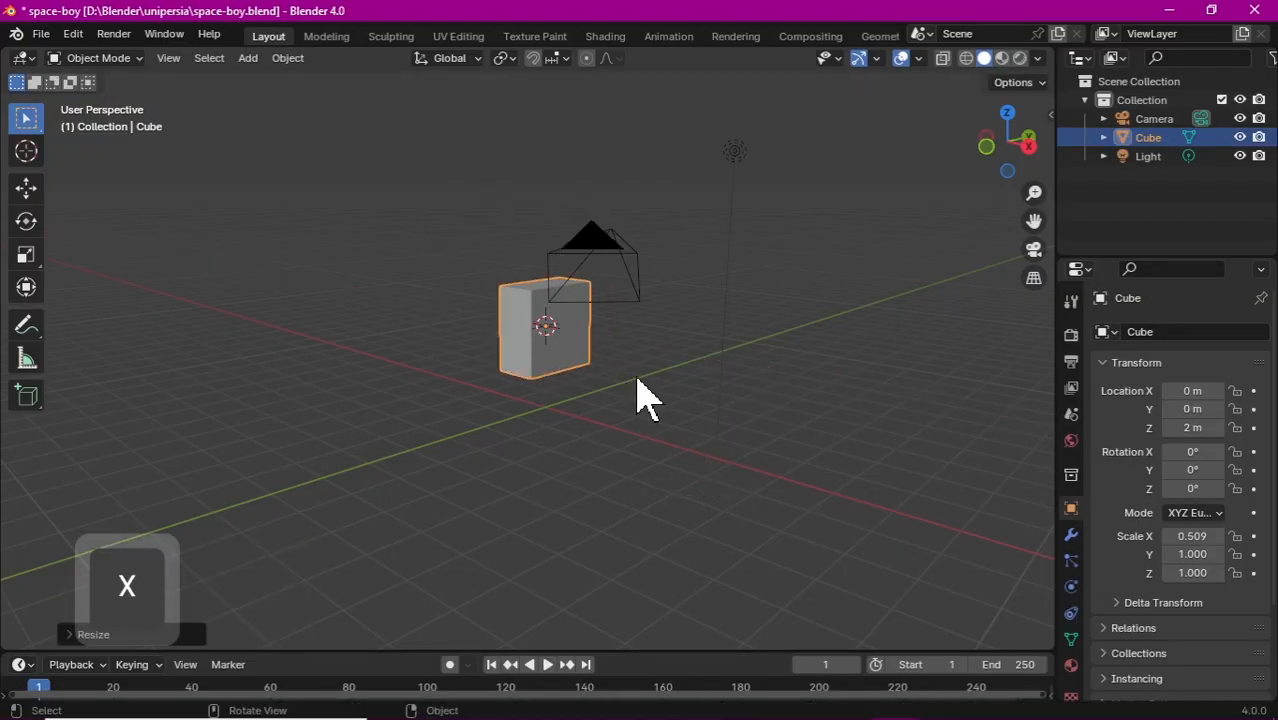
pyautogui.press('s')
pyautogui.press('y')
pyautogui.click(780, 430)
pyautogui.moveTo(1036, 196); pyautogui.dragTo(1021, 272)
pyautogui.moveTo(1013, 141); pyautogui.dragTo(1001, 152)
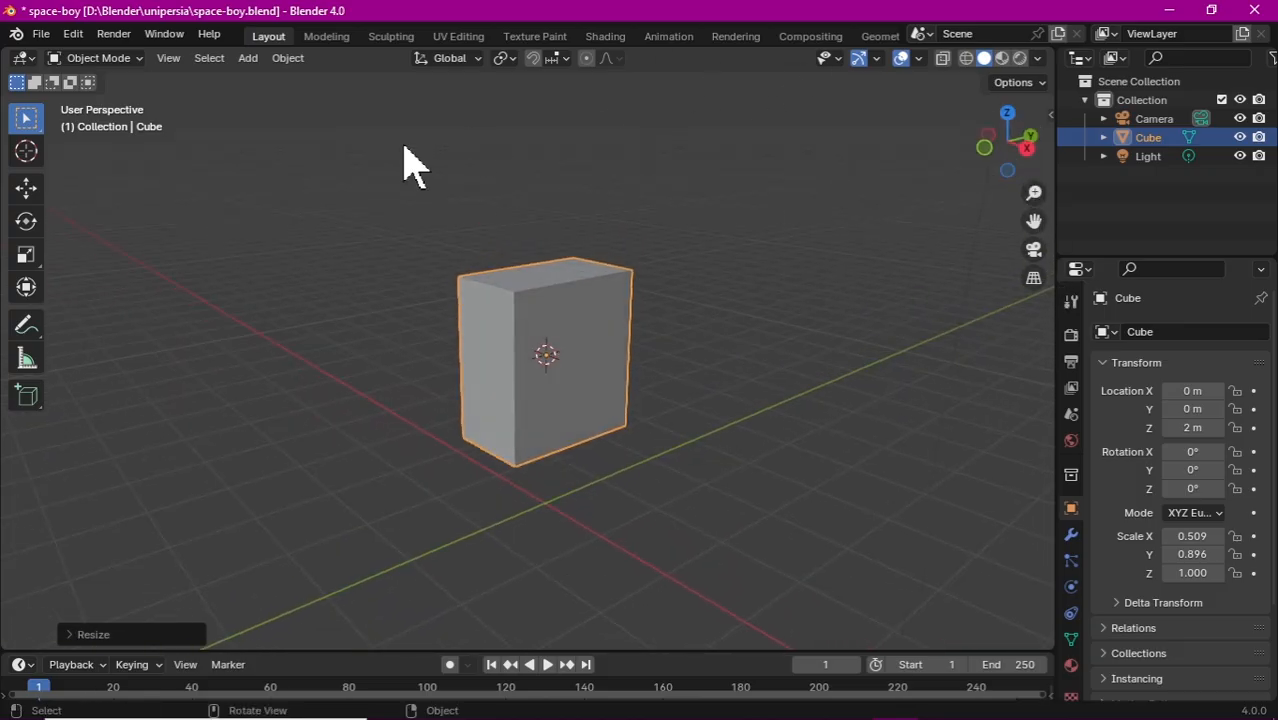
# Step: Add a horizontal loop cut below the middle of the cube and bevel it into three edge loops
pyautogui.click(120, 58)
pyautogui.click(120, 100)
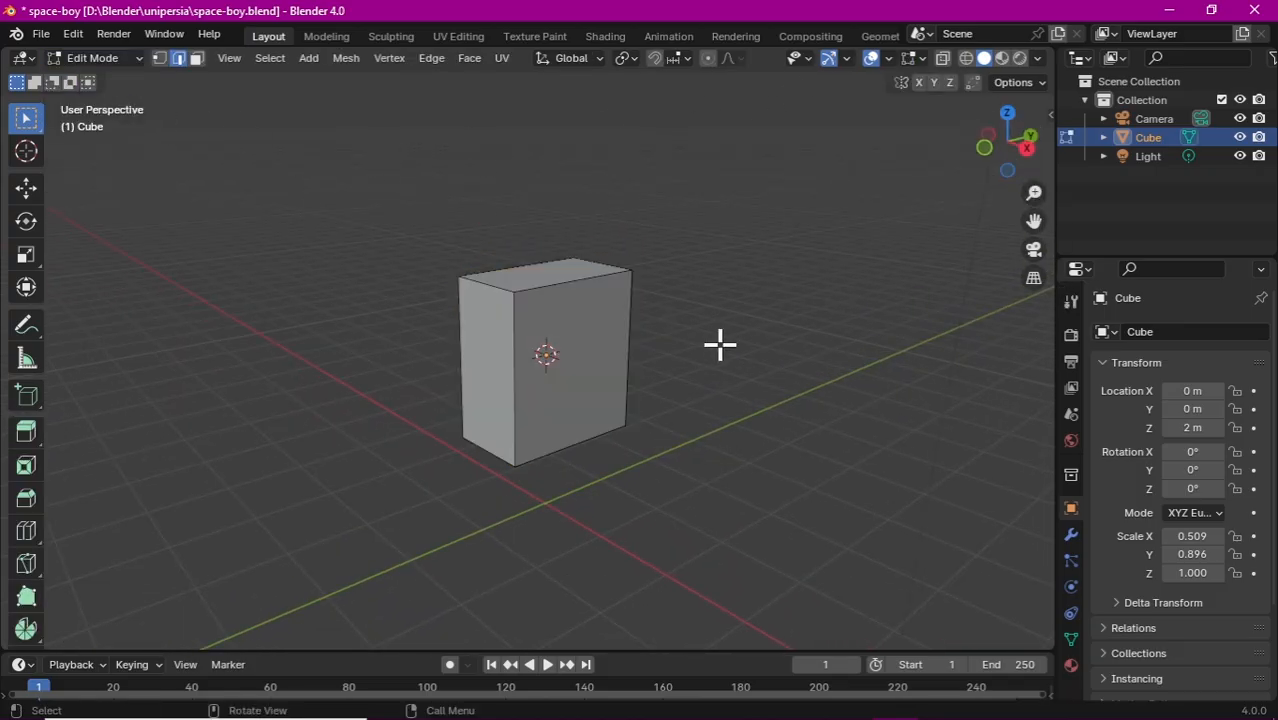
pyautogui.hotkey('ctrl', 'r')
pyautogui.click(628, 371)
pyautogui.click(636, 394)
pyautogui.hotkey('ctrl', 'b')
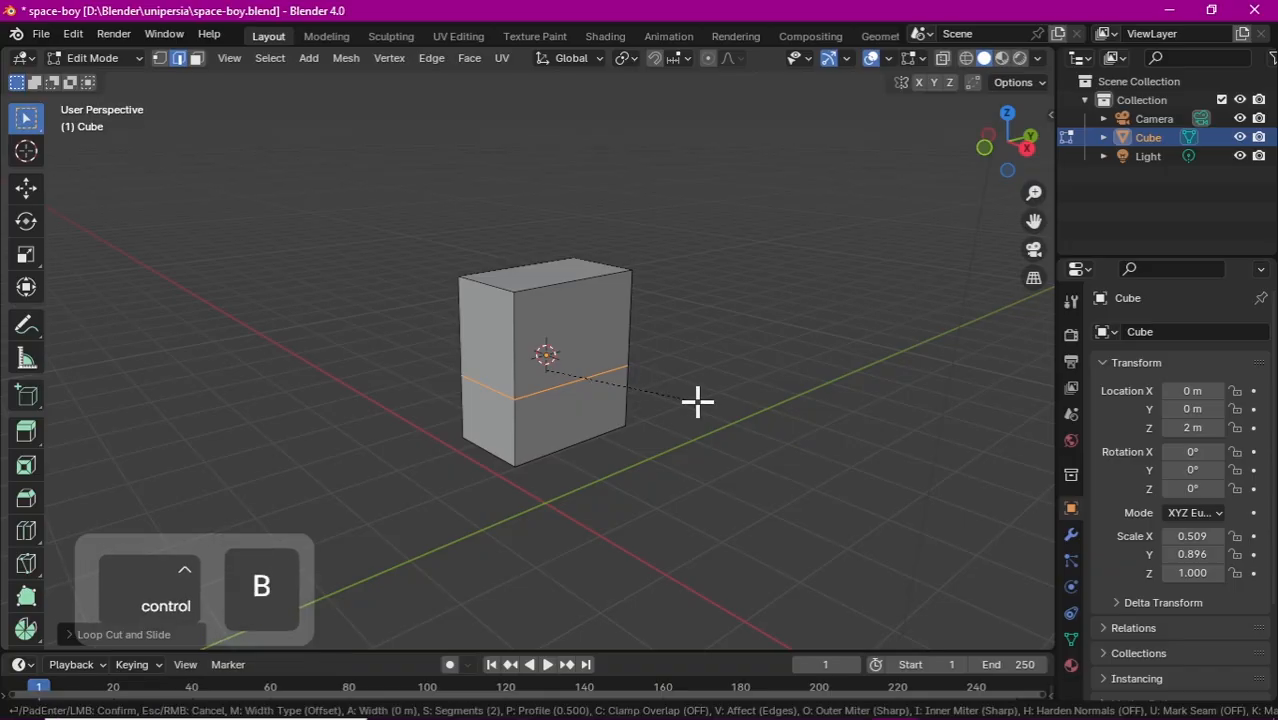
pyautogui.click(722, 422)
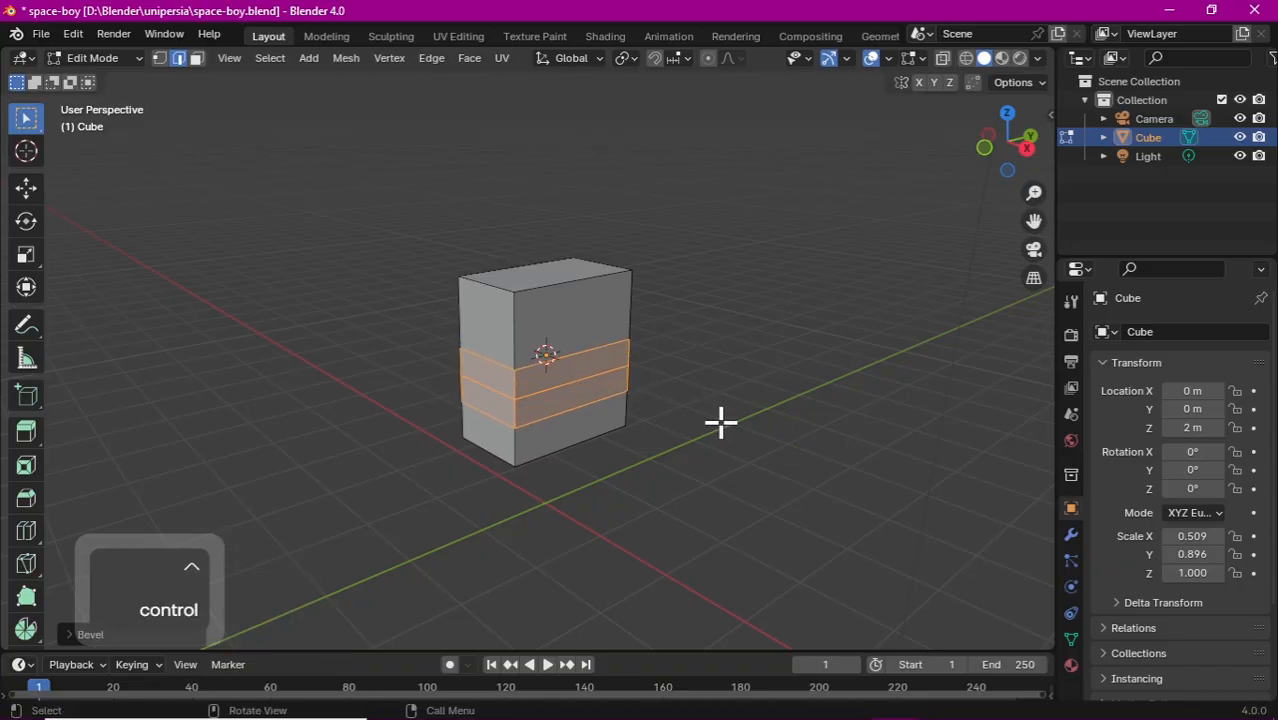
# Step: Select the middle edge loop and widen it along X with proportional editing to bulge the body
pyautogui.click(597, 380)
pyautogui.keyDown('alt'); pyautogui.click(594, 376); pyautogui.keyUp('alt')
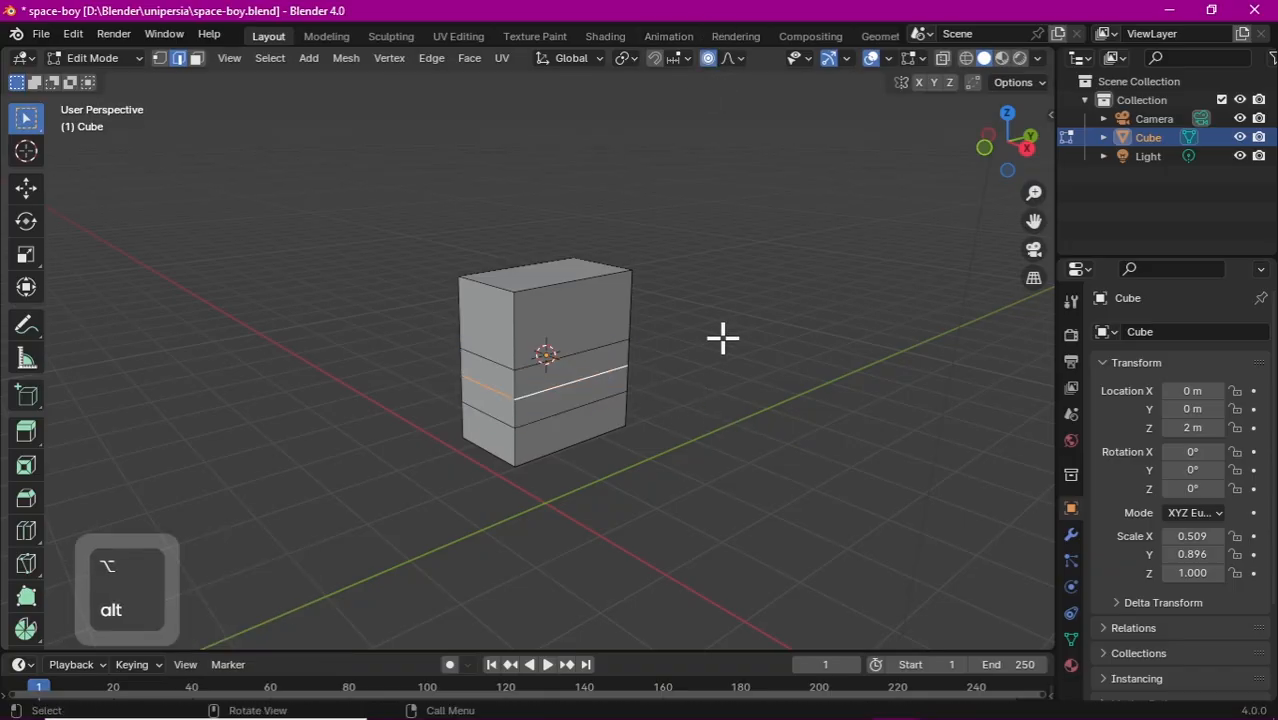
pyautogui.press('s')
pyautogui.press('x')
pyautogui.click(768, 362)
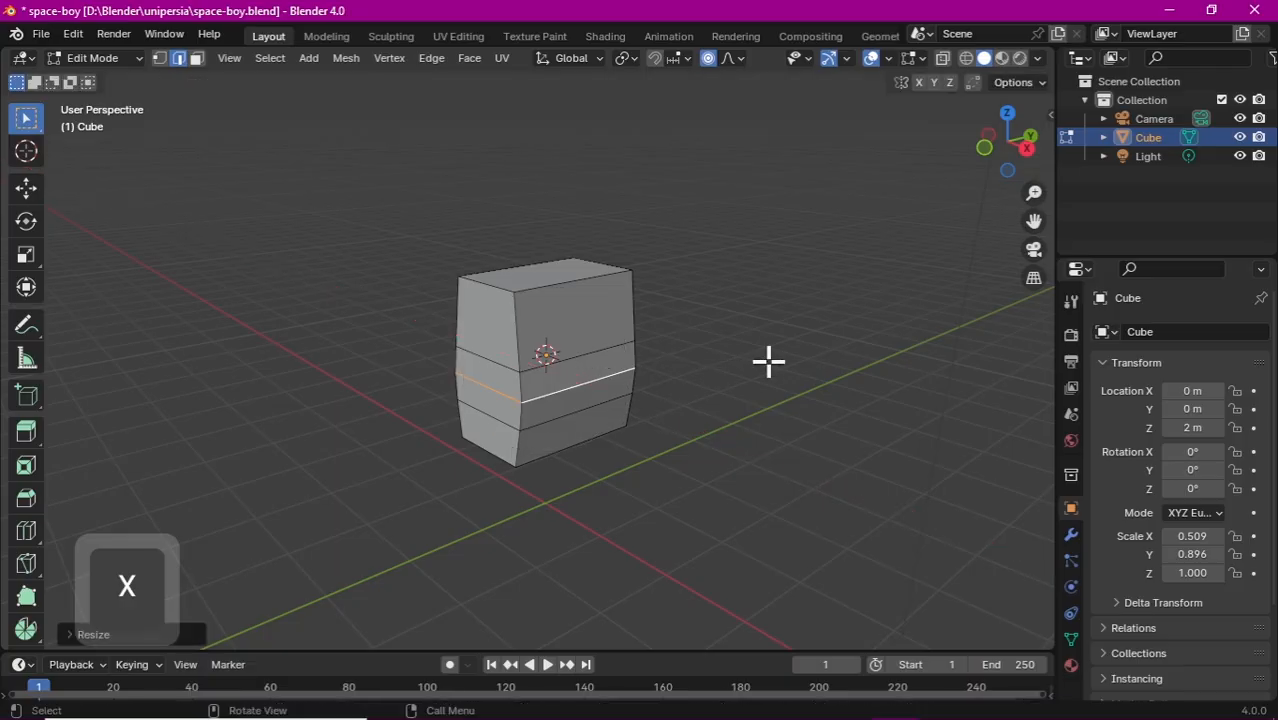
# Step: Scale the body's top edges to about 0.71, and rescale the uppermost horizontal edge loop below them
pyautogui.moveTo(768, 362); pyautogui.dragTo(821, 344, button='middle')
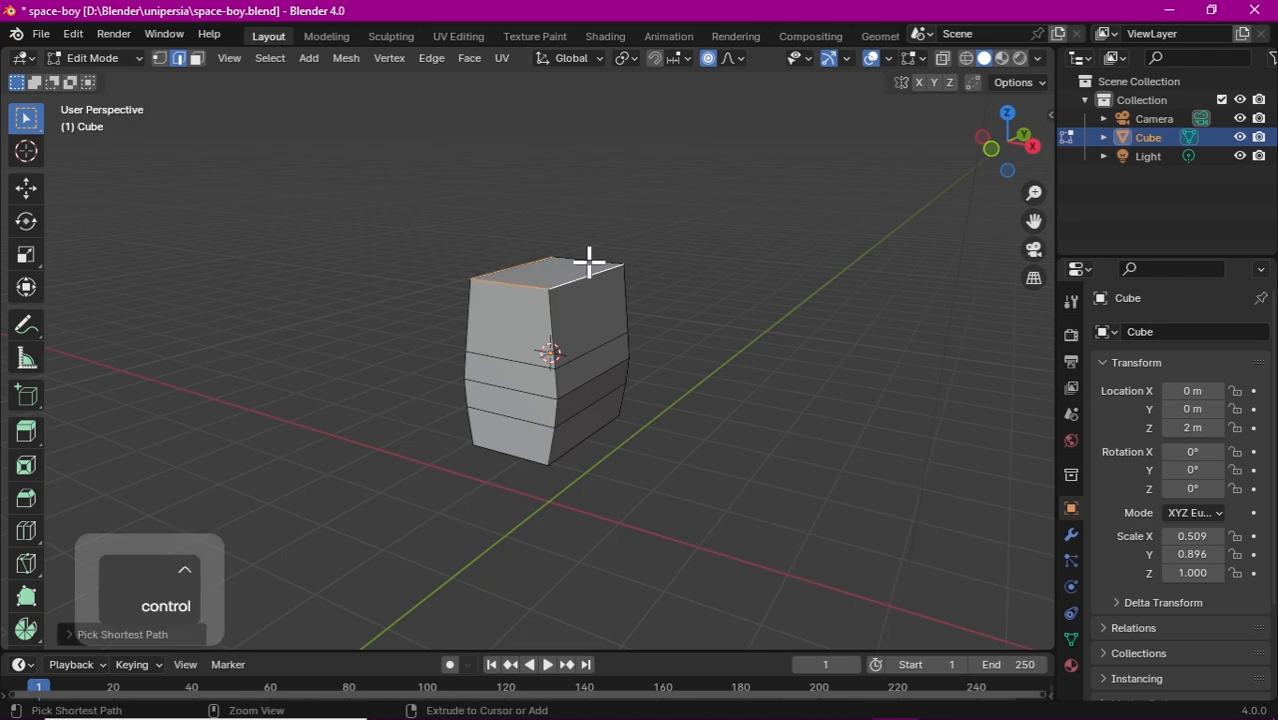
pyautogui.press('s')
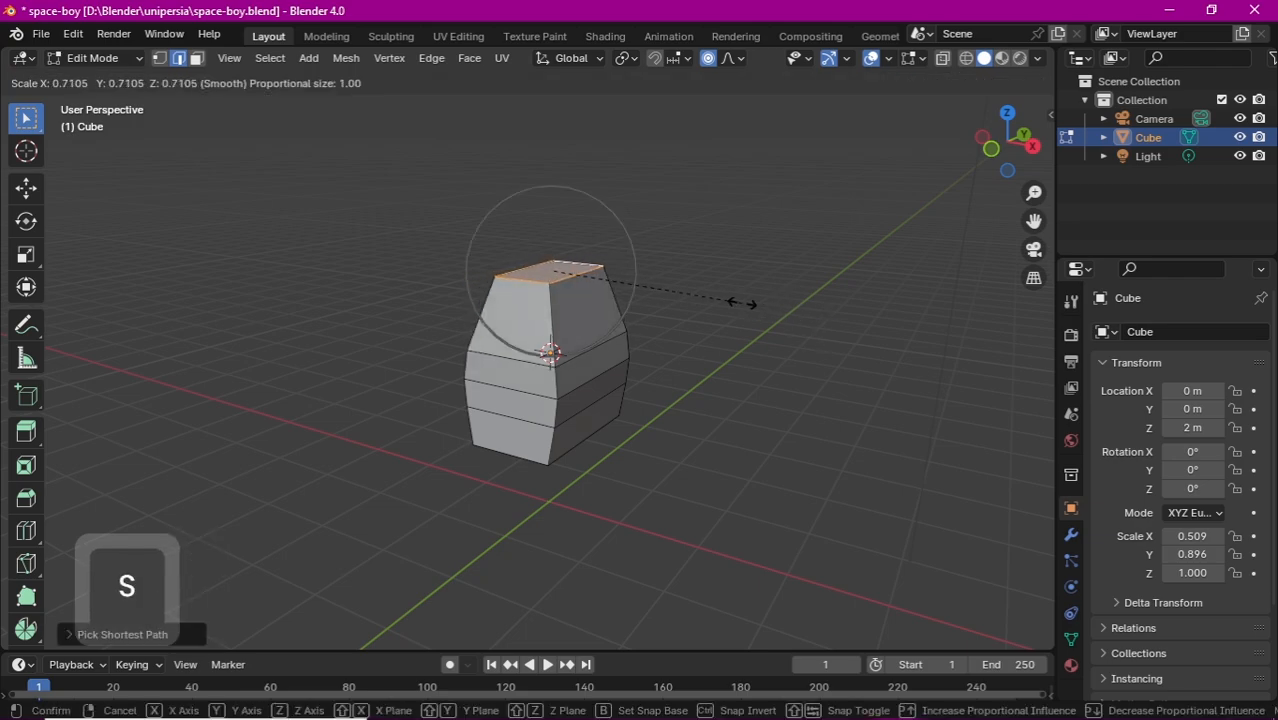
pyautogui.click(743, 300)
pyautogui.moveTo(1004, 156); pyautogui.dragTo(1005, 160)
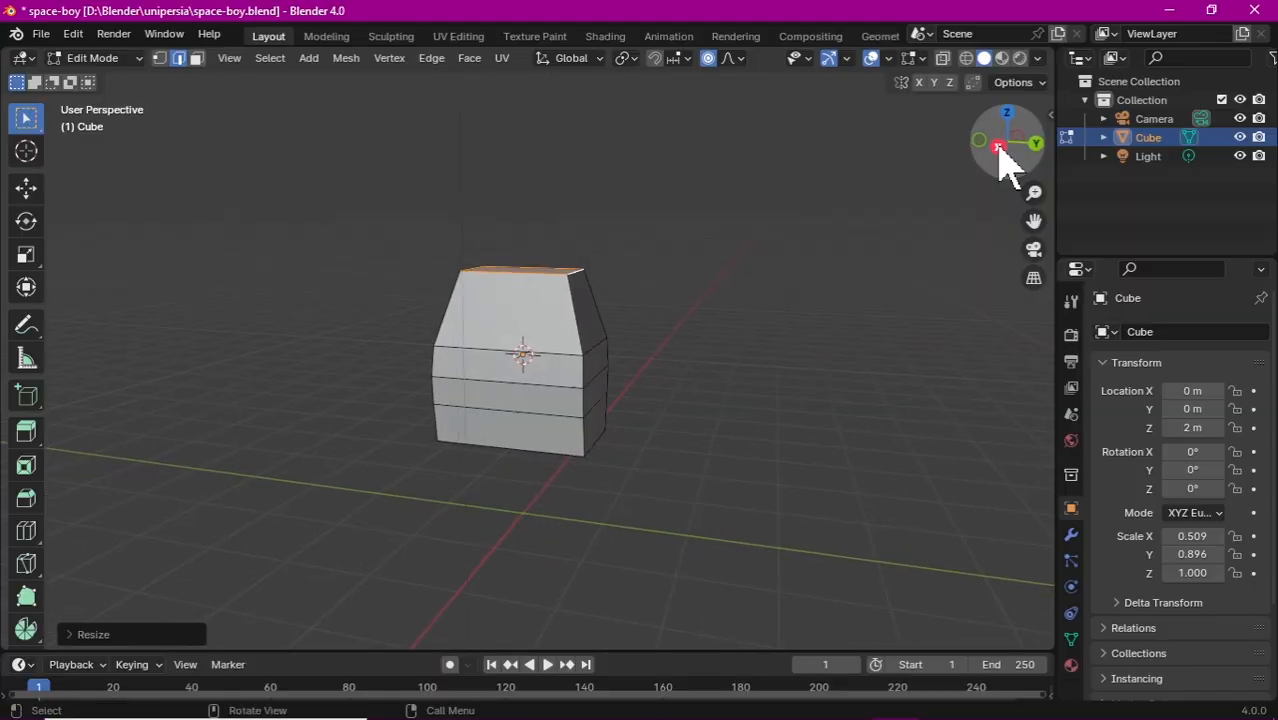
pyautogui.keyDown('alt'); pyautogui.click(567, 354); pyautogui.keyUp('alt')
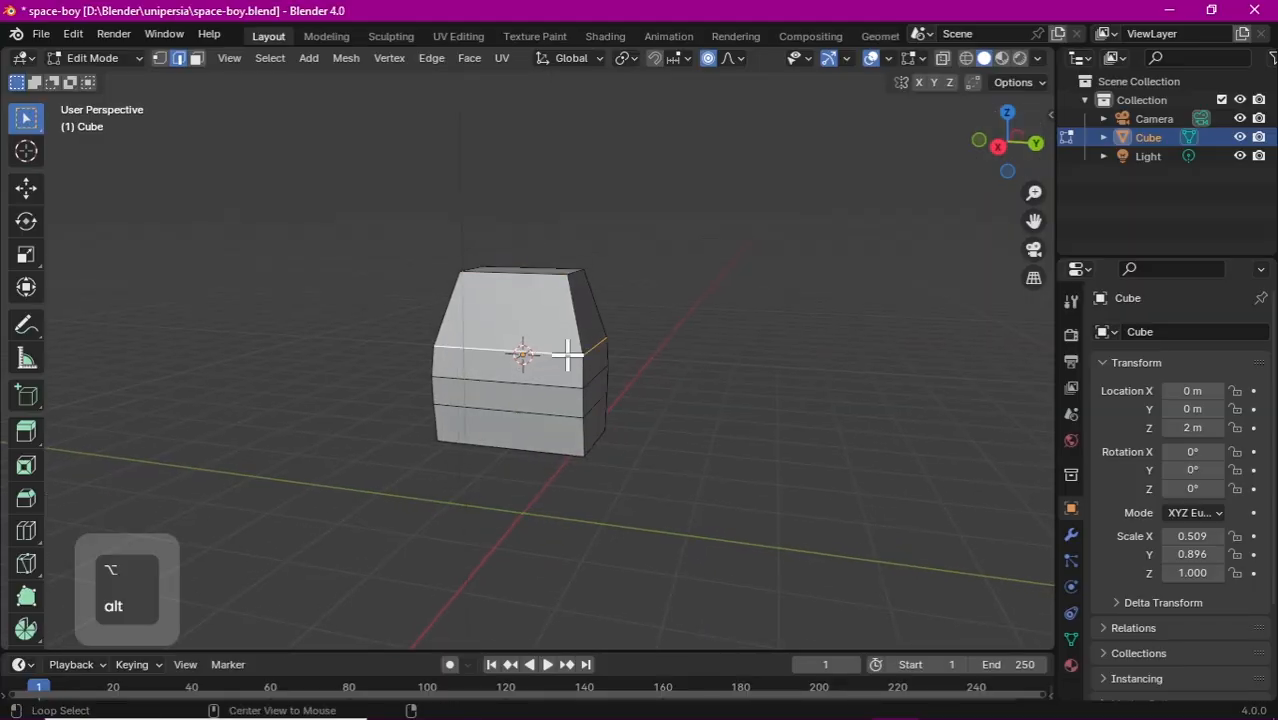
pyautogui.press('s')
pyautogui.click(728, 386)
# Step: Snap the 3D cursor to the body's top face and add a UV sphere with 12 segments and 12 rings
pyautogui.moveTo(990, 140); pyautogui.dragTo(1035, 235)
pyautogui.moveTo(1034, 221); pyautogui.dragTo(1041, 262)
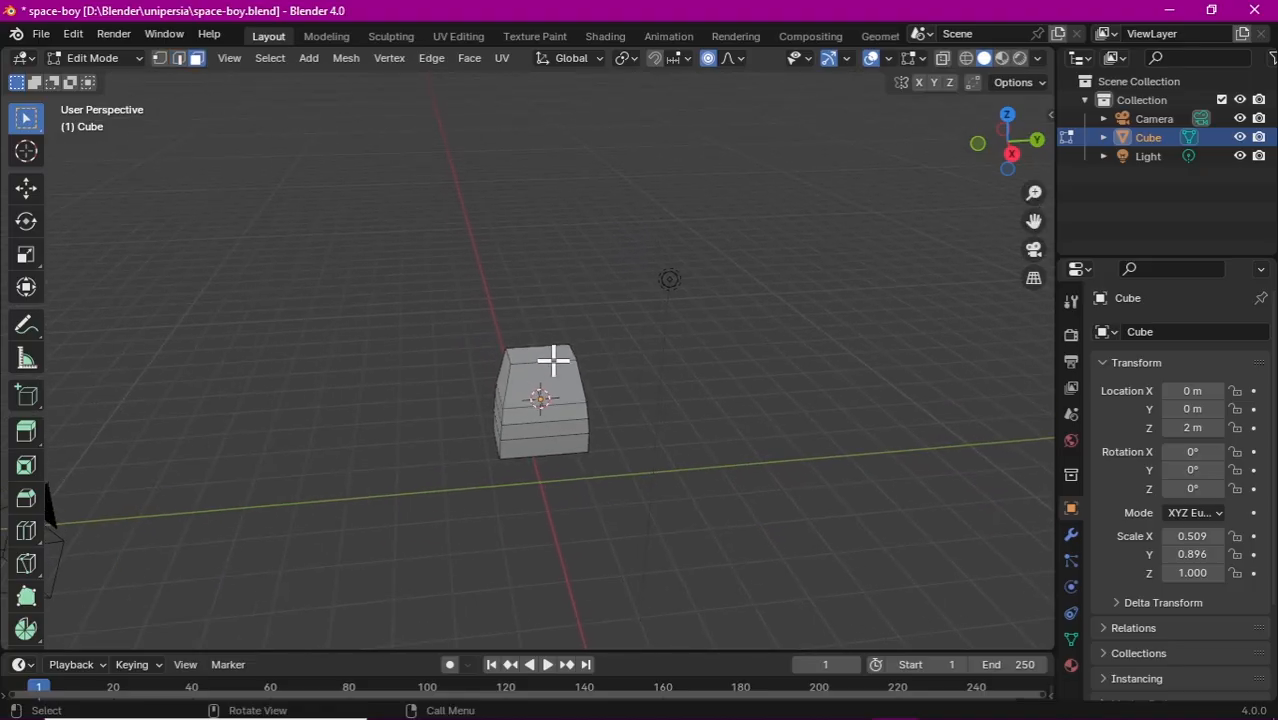
pyautogui.hotkey('shift', 's')
pyautogui.click(641, 424)
pyautogui.hotkey('shift', 'a')
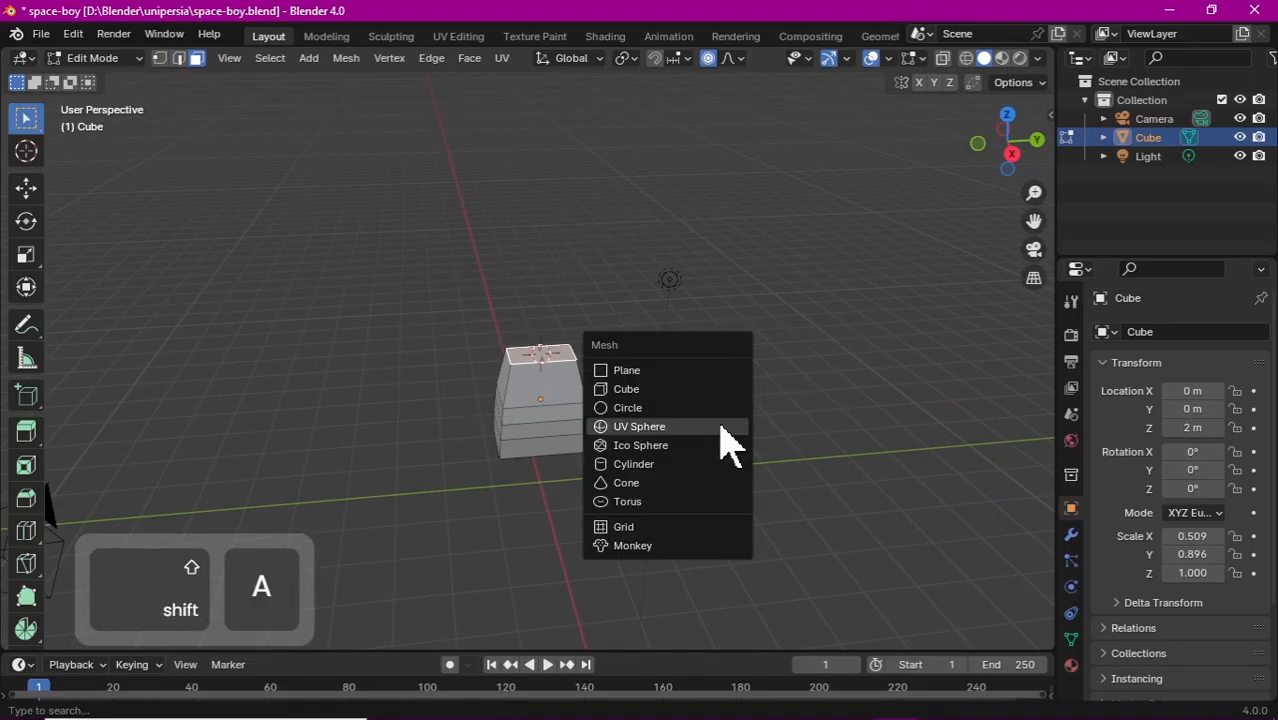
pyautogui.click(720, 424)
pyautogui.click(72, 634)
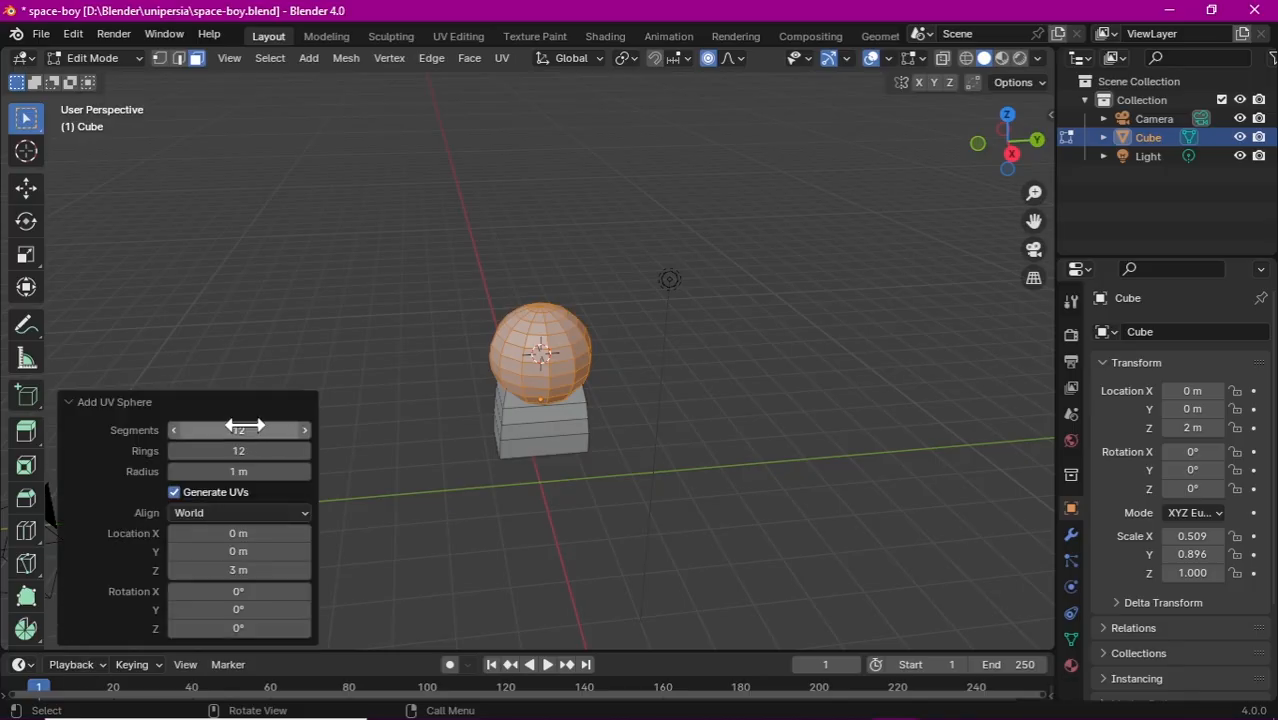
pyautogui.click(136, 403)
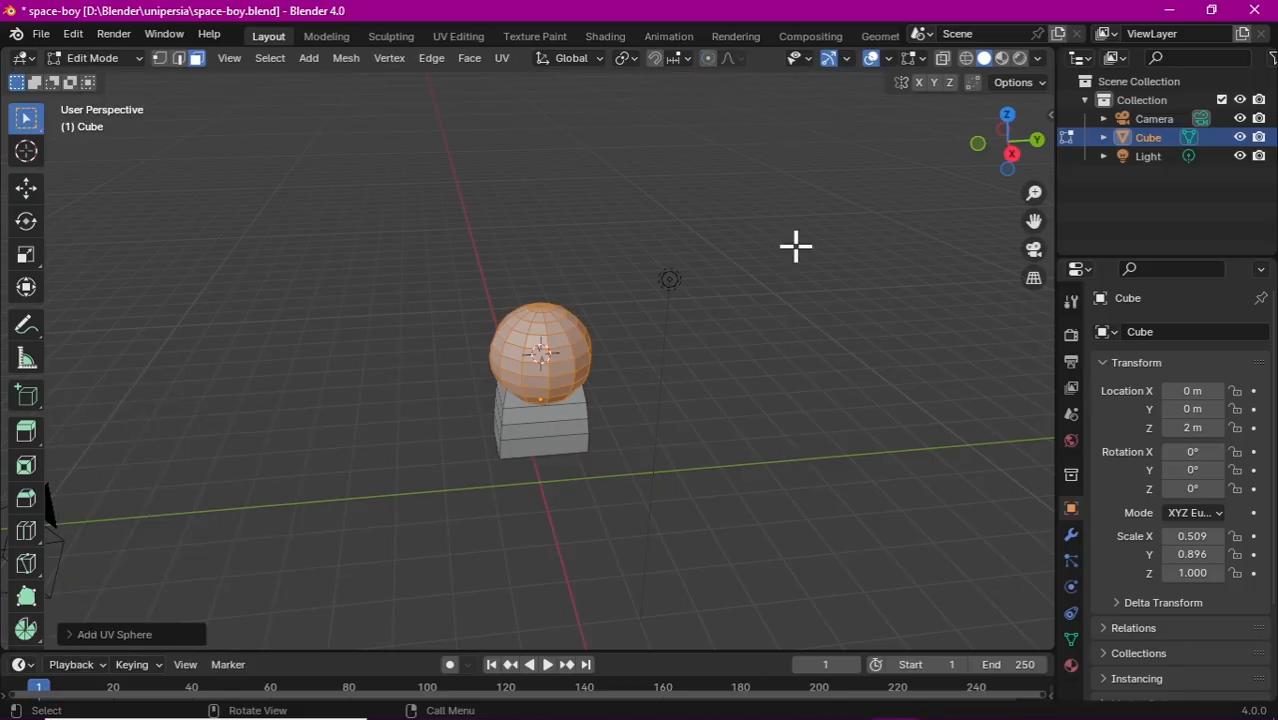
# Step: Raise the sphere about 0.86 m along Z, without proportional editing, to place the head above the body
pyautogui.press('g')
pyautogui.press('z')
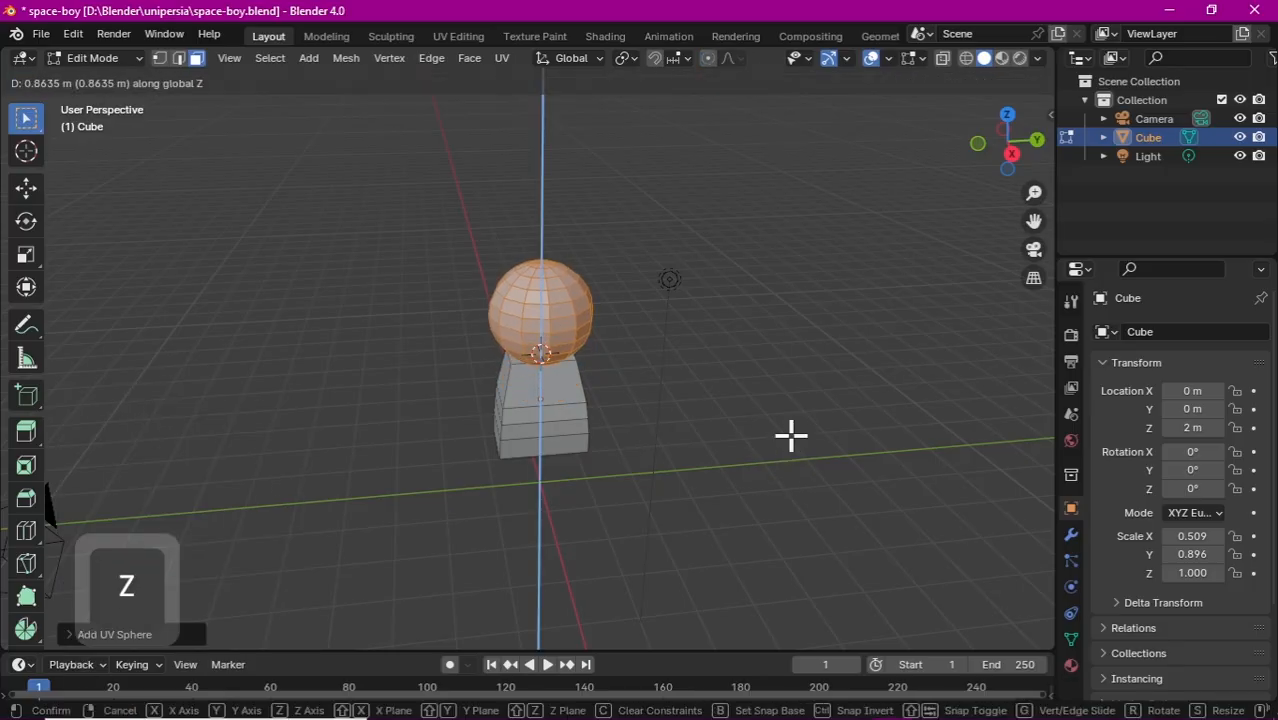
pyautogui.click(790, 435)
# Step: Enlarge the head sphere and adjust its proportions by scaling it along Z and Y
pyautogui.press('s')
pyautogui.press('z')
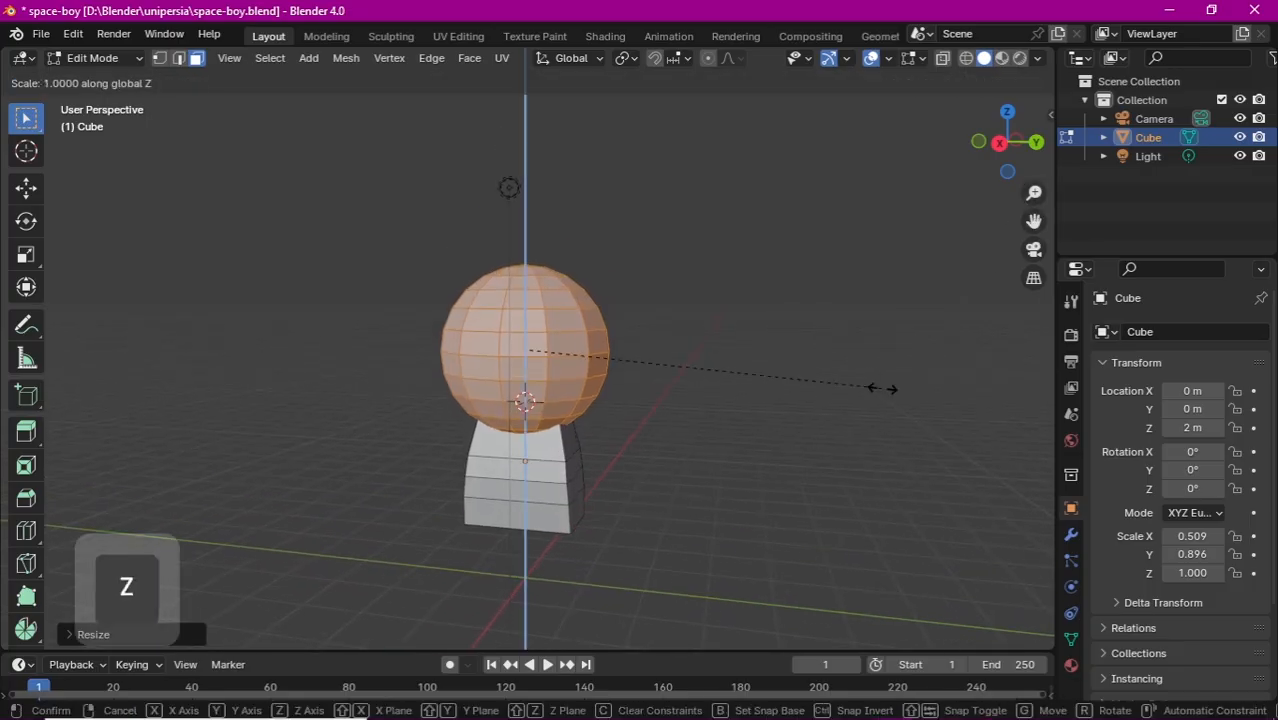
pyautogui.click(846, 385)
pyautogui.moveTo(1018, 155)
pyautogui.mouseDown()
pyautogui.moveTo(968, 155)
pyautogui.moveTo(1010, 160)
pyautogui.mouseUp()
pyautogui.press('s')
pyautogui.press('y')
pyautogui.click(896, 353)
pyautogui.scroll(1, 1035, 162)
pyautogui.press('g')
pyautogui.press('z')
pyautogui.press('Escape')
# Step: Deselect the head and add a torus with 12 major segments at the neck
pyautogui.hotkey('alt', 'a')
pyautogui.hotkey('shift', 'a')
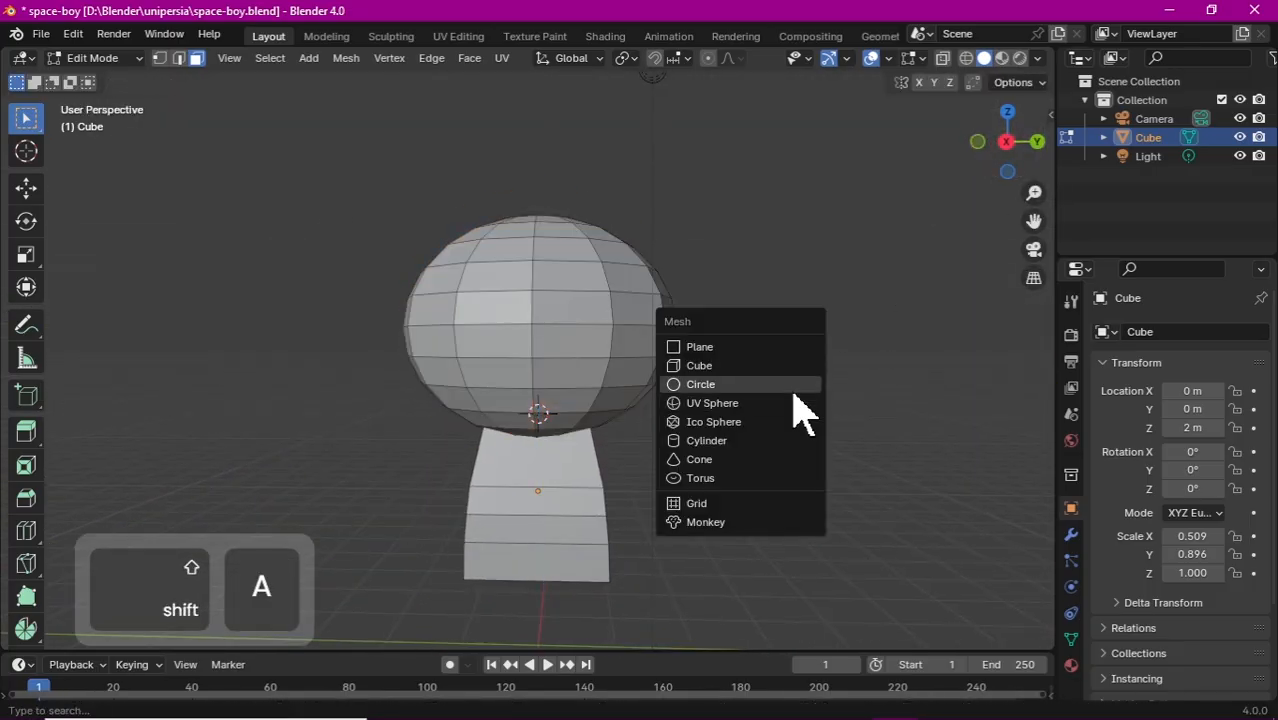
pyautogui.click(790, 478)
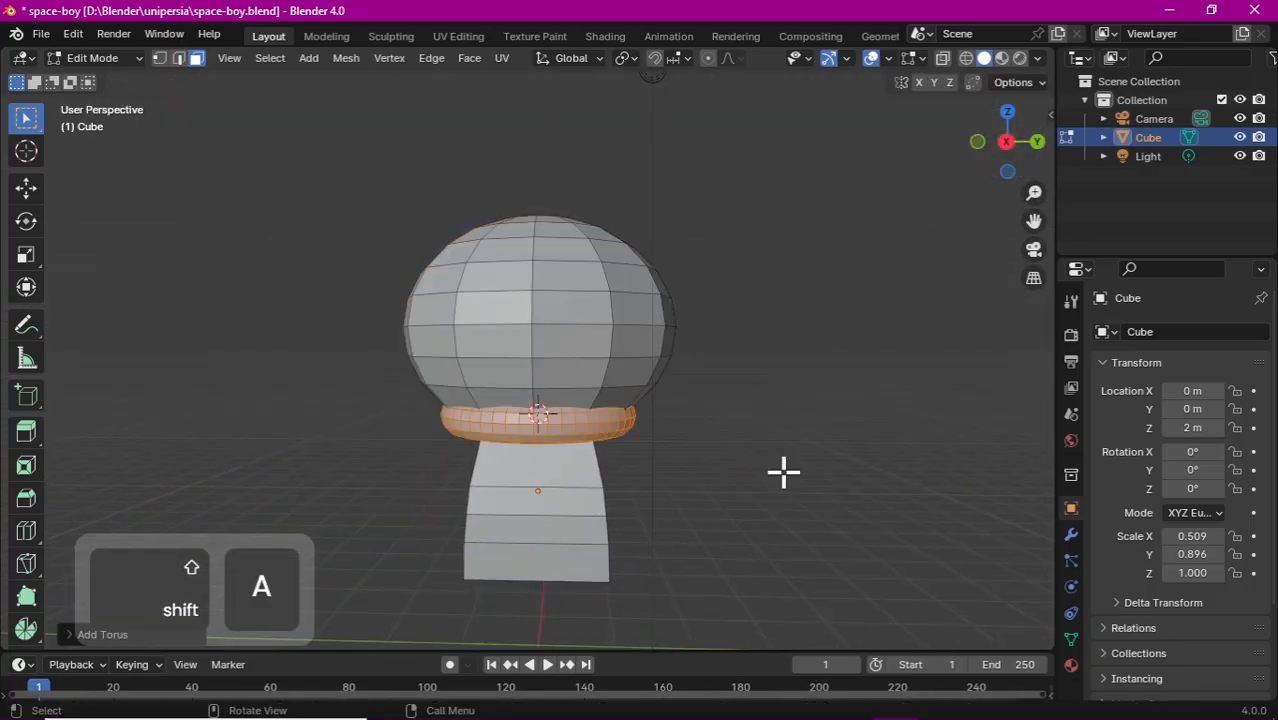
pyautogui.click(192, 636)
pyautogui.write('12')
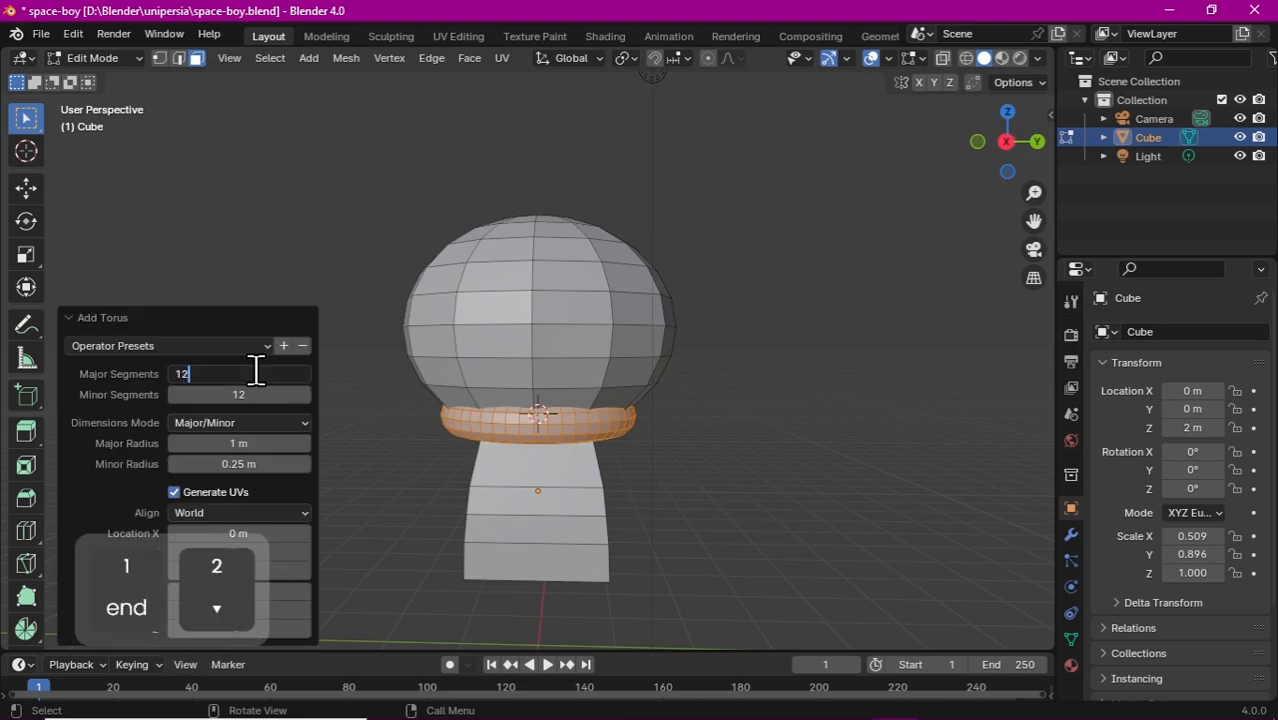
pyautogui.click(96, 320)
# Step: Lower the torus along Z beneath the head and scale it down to fit around the neck
pyautogui.press('g')
pyautogui.press('z')
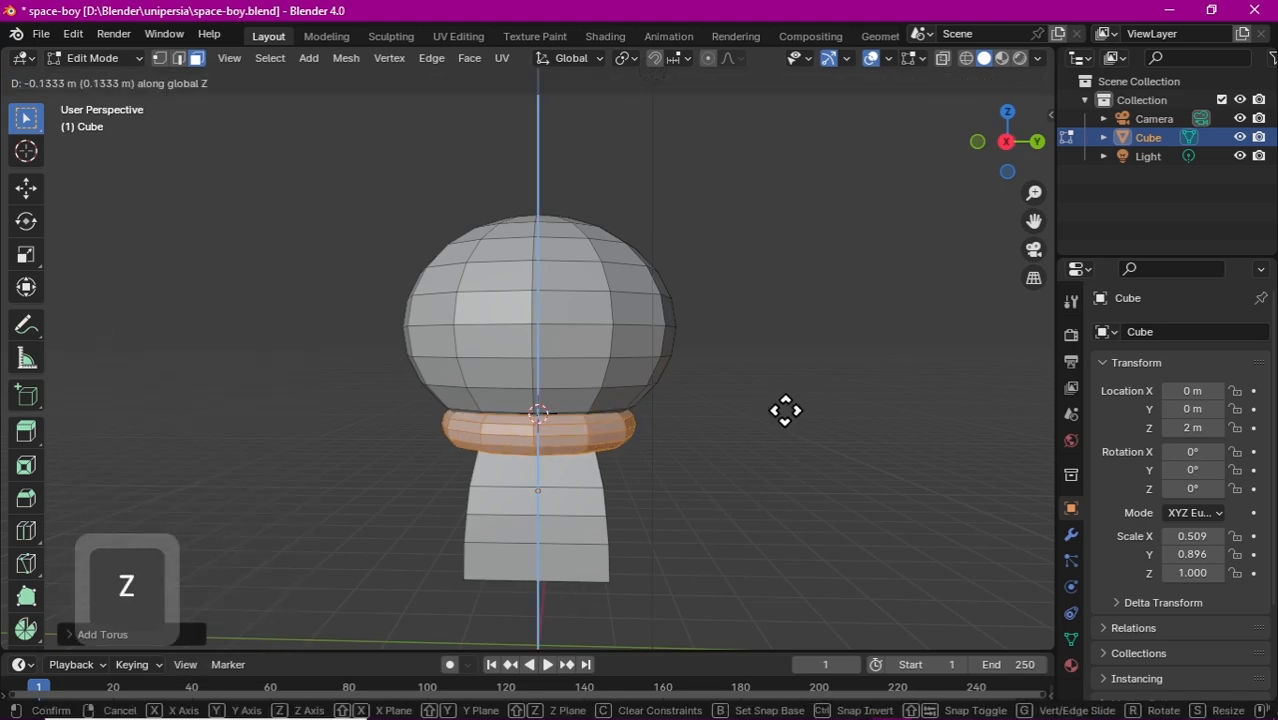
pyautogui.click(803, 417)
pyautogui.press('s')
pyautogui.click(731, 413)
pyautogui.moveTo(962, 262); pyautogui.dragTo(880, 165, button='middle')
pyautogui.press('s')
pyautogui.click(938, 252)
# Step: Stretch the neck ring to about 1.13 along Y, and refine its shape with further Z and Y scaling
pyautogui.press('s')
pyautogui.press('y')
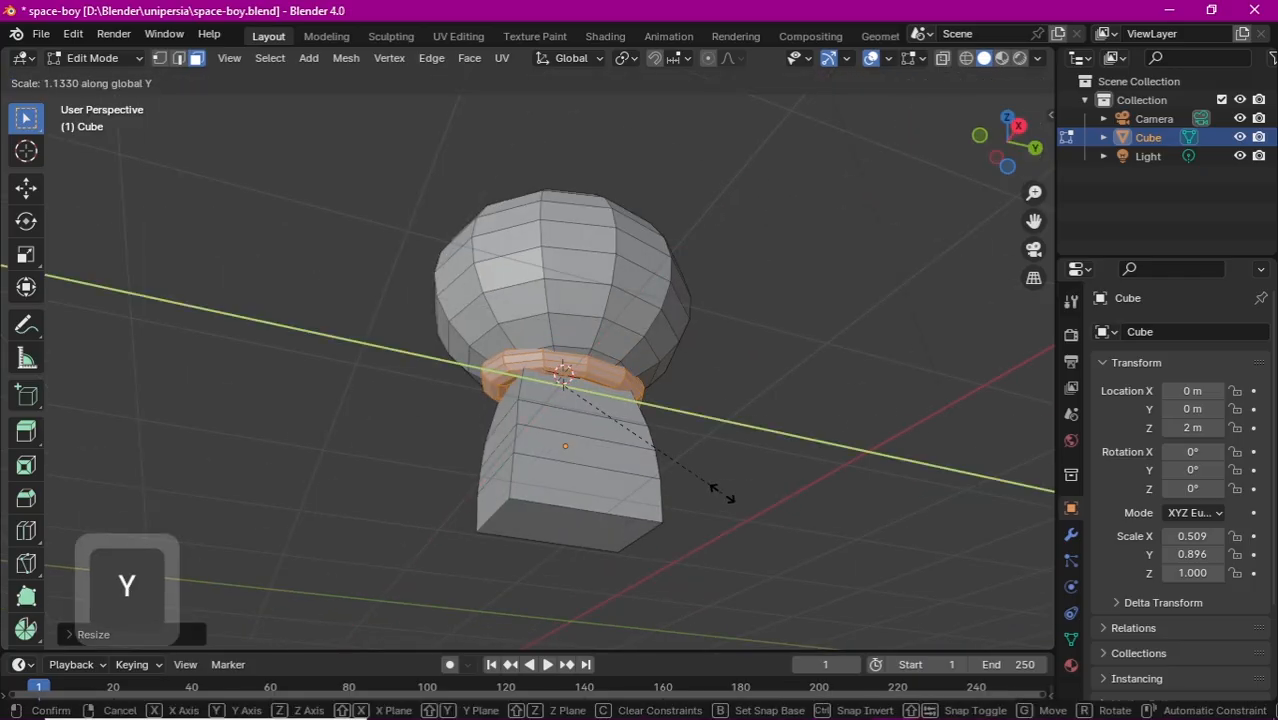
pyautogui.click(724, 492)
pyautogui.moveTo(724, 492); pyautogui.dragTo(800, 540, button='middle')
pyautogui.press('s')
pyautogui.press('z')
pyautogui.click(802, 425)
pyautogui.press('s')
pyautogui.press('y')
pyautogui.click(760, 425)
# Step: Select the upper side face of the torso and snap the 3D cursor to it
pyautogui.moveTo(760, 425); pyautogui.dragTo(730, 460, button='middle')
pyautogui.click(432, 502)
pyautogui.hotkey('ctrl', 's')
pyautogui.moveTo(432, 502); pyautogui.dragTo(502, 480, button='middle')
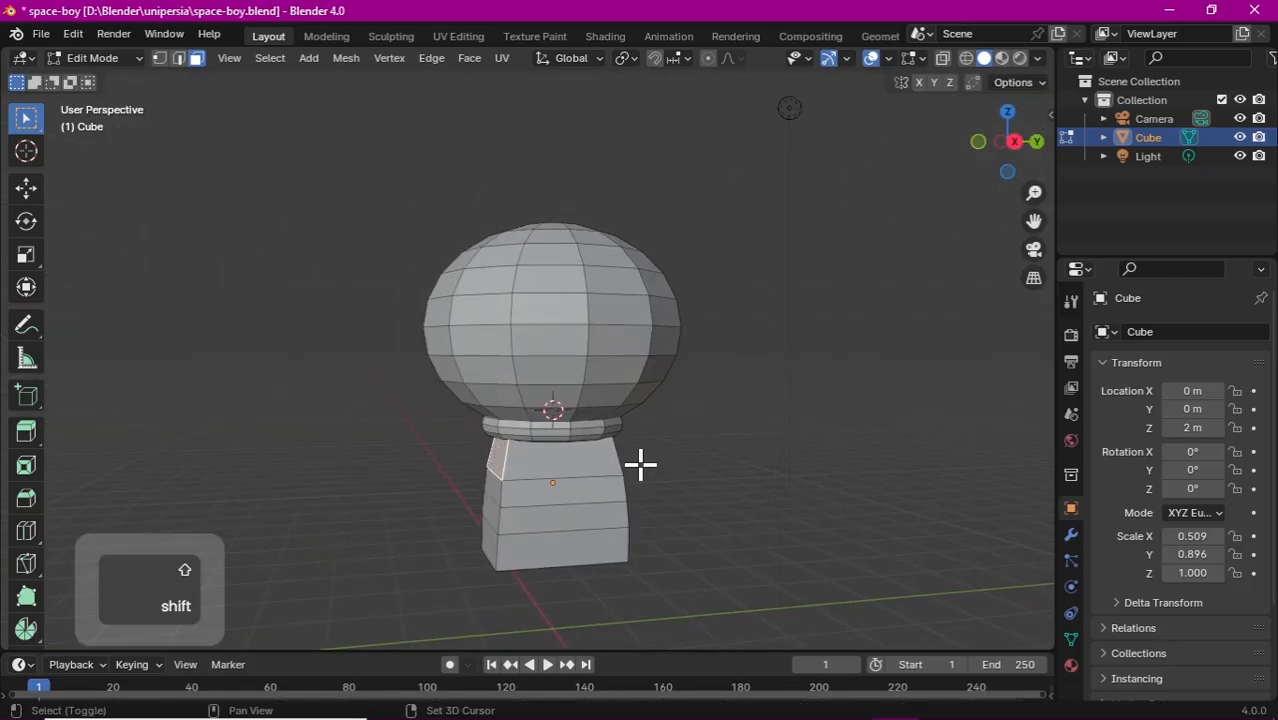
pyautogui.hotkey('shift', 's')
pyautogui.click(640, 578)
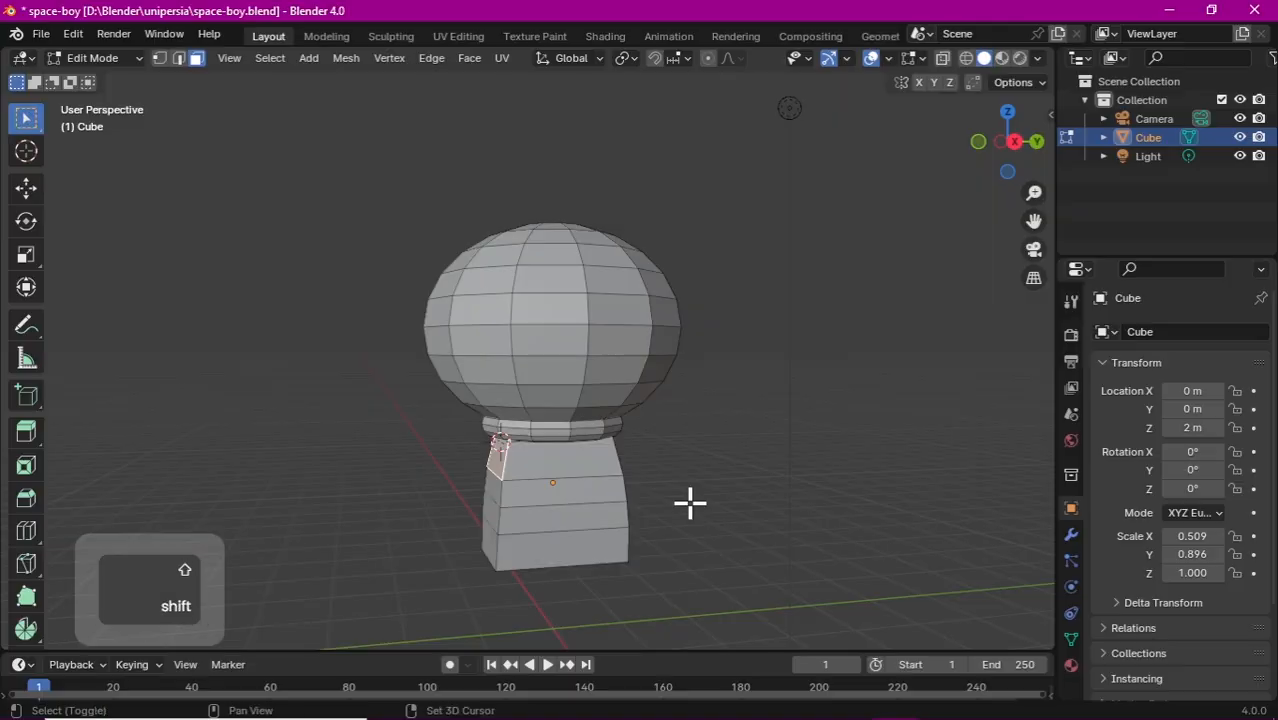
# Step: Add a cylinder with 12 vertices at the 3D cursor on the torso's upper side
pyautogui.hotkey('shift', 'a')
pyautogui.click(690, 468)
pyautogui.click(96, 634)
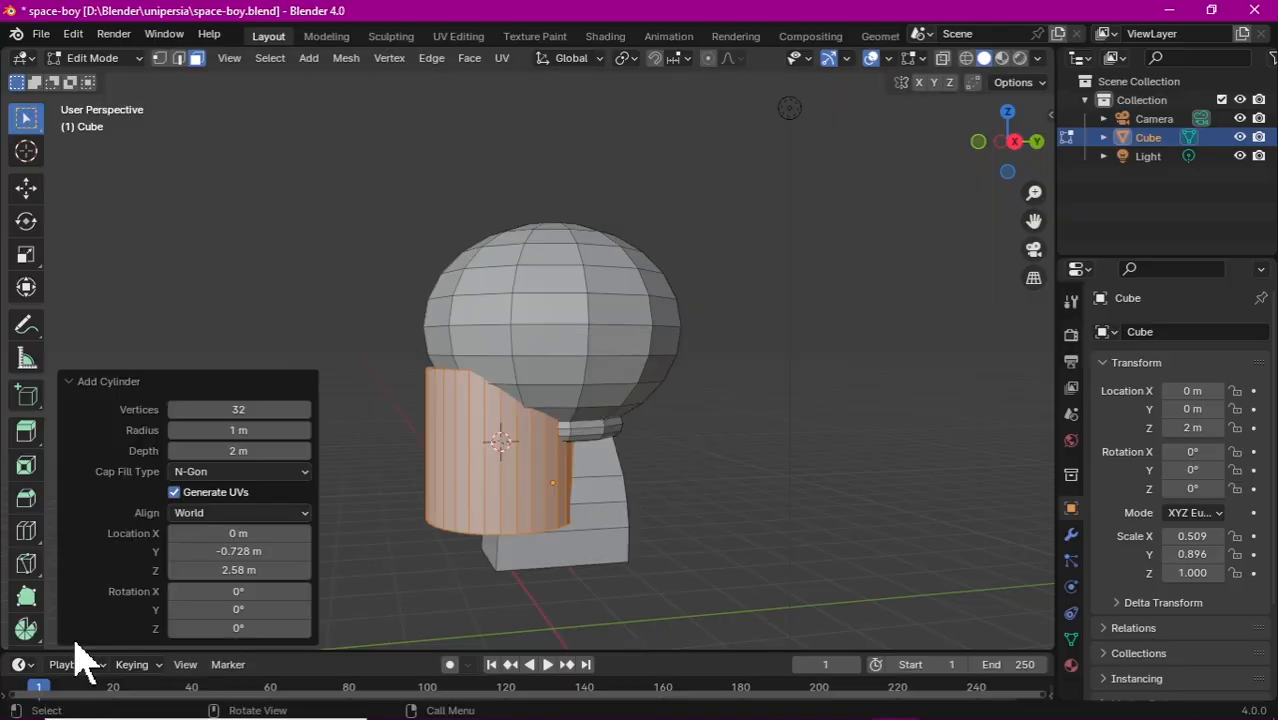
pyautogui.click(251, 412)
pyautogui.write('12')
pyautogui.press('Return')
pyautogui.click(89, 381)
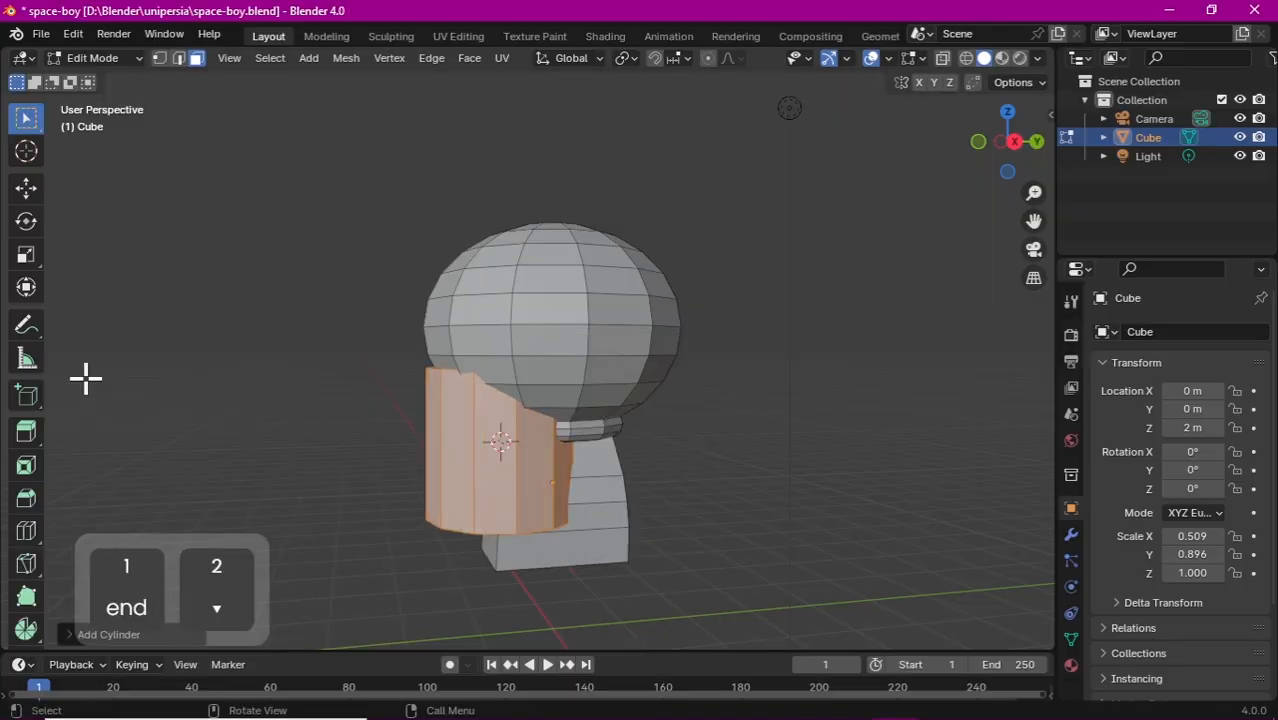
# Step: Scale the cylinder down to arm thickness and move it outward along Y beside the shoulder
pyautogui.press('s')
pyautogui.click(615, 497)
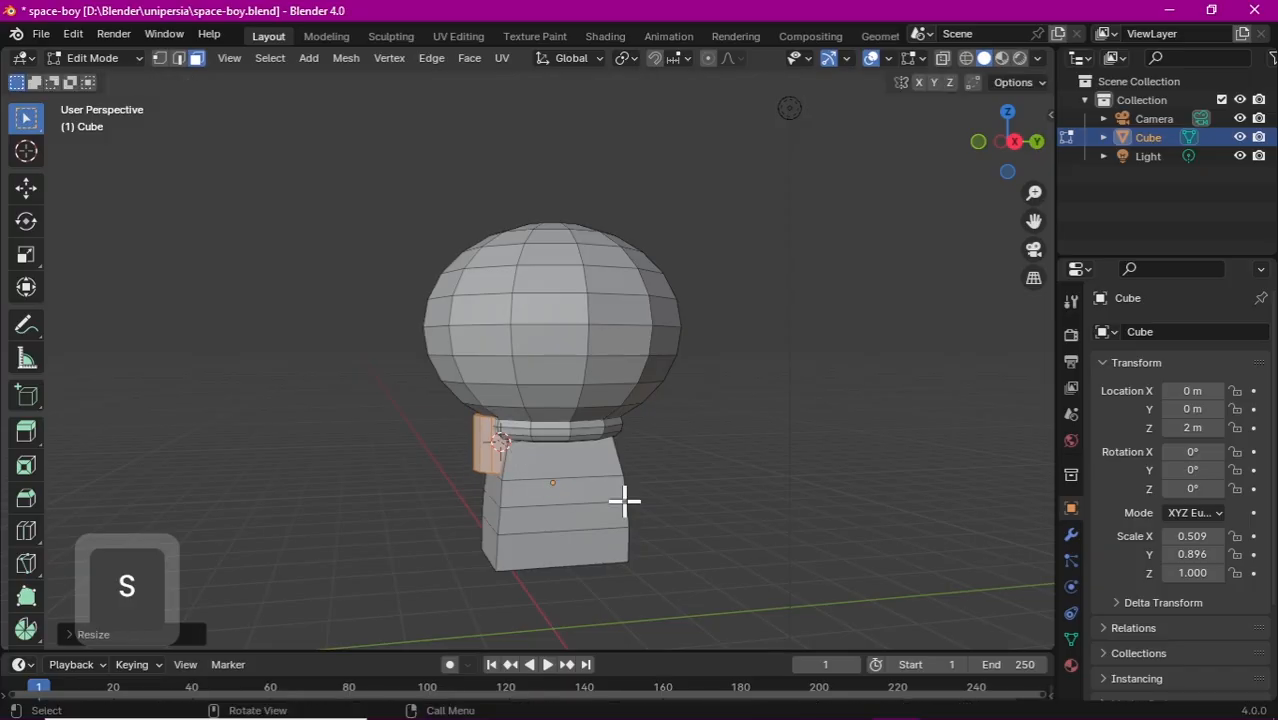
pyautogui.press('g')
pyautogui.press('y')
pyautogui.click(642, 530)
pyautogui.press('r')
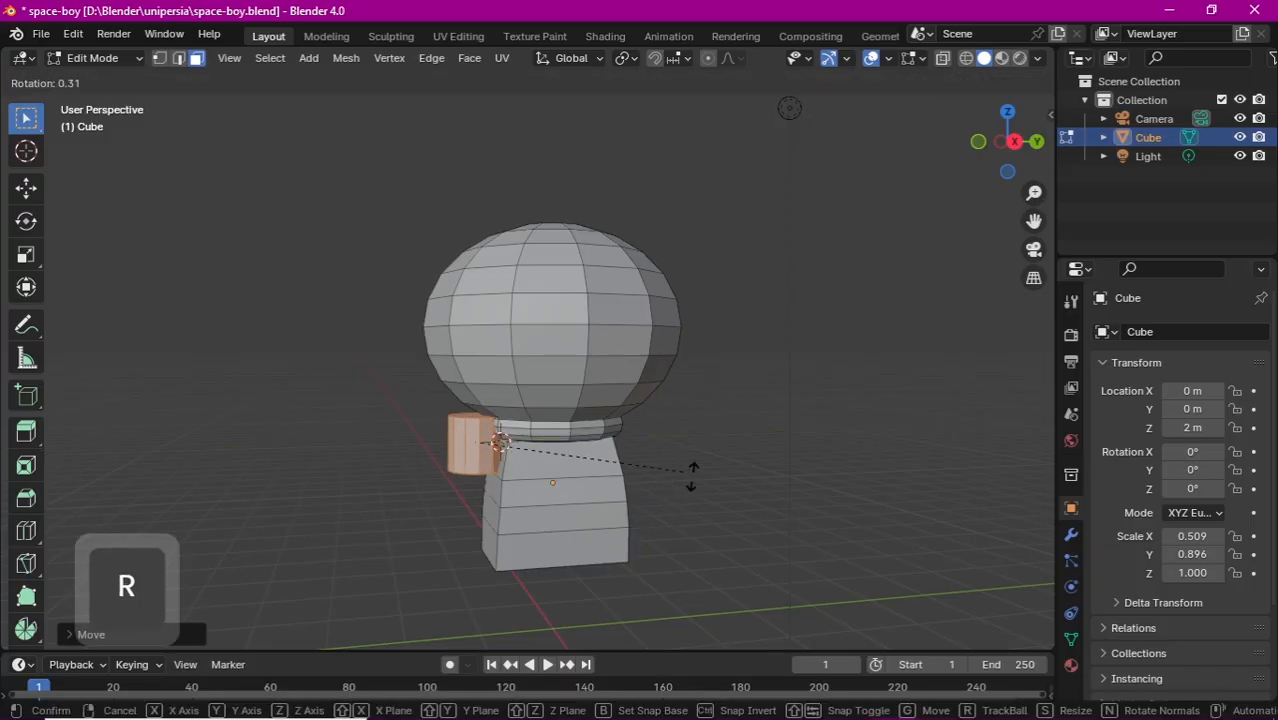
pyautogui.click(714, 588)
pyautogui.moveTo(964, 248); pyautogui.dragTo(870, 255, button='middle')
pyautogui.hotkey('ctrl', 'z')
# Step: Tilt the arm cylinder about the X axis so that it slopes outward from the torso
pyautogui.moveTo(1010, 150); pyautogui.dragTo(1056, 155)
pyautogui.press('r')
pyautogui.press('x')
pyautogui.click(850, 370)
# Step: Resize the tilted cylinder slightly and lower it along Z beside the torso
pyautogui.press('g')
pyautogui.press('z')
pyautogui.click(686, 508)
pyautogui.press('s')
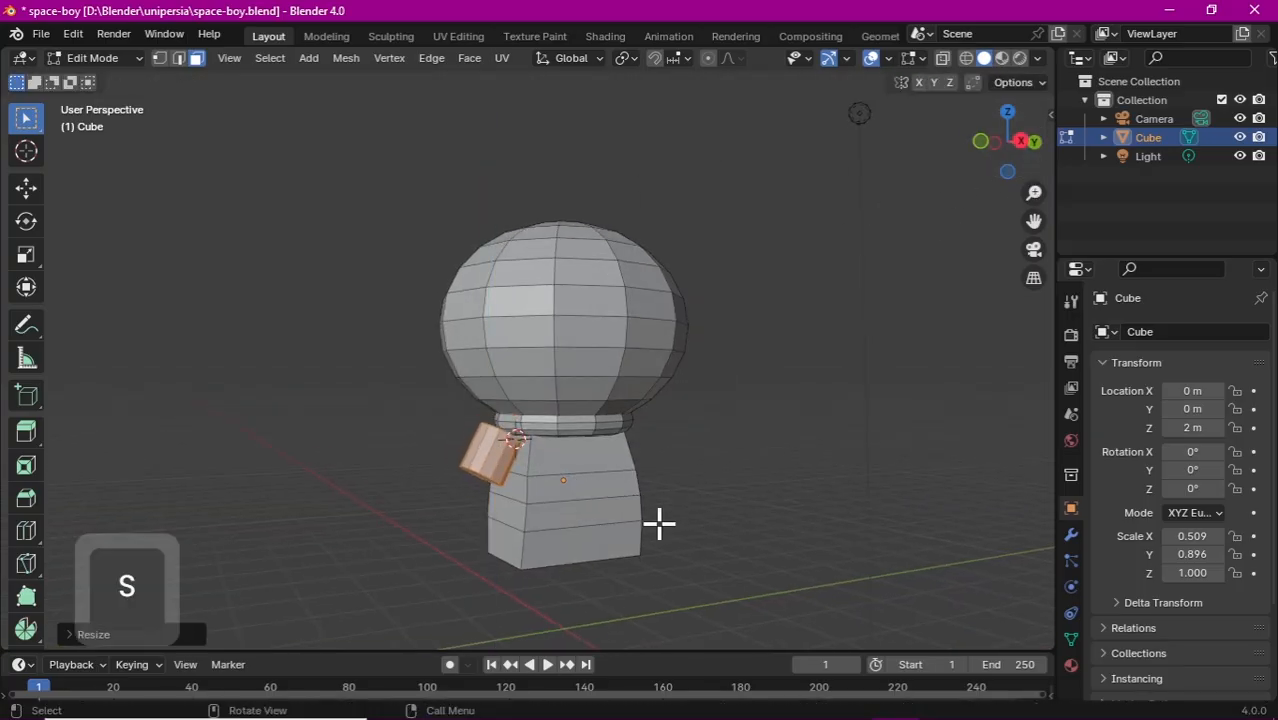
pyautogui.press('z')
pyautogui.rightClick(662, 551)
# Step: Extrude the cylinder's top face up to the shoulder and scale it down to taper the upper arm
pyautogui.moveTo(662, 551); pyautogui.dragTo(493, 481, button='middle')
pyautogui.click(790, 350)
pyautogui.moveTo(1012, 152); pyautogui.dragTo(1009, 120)
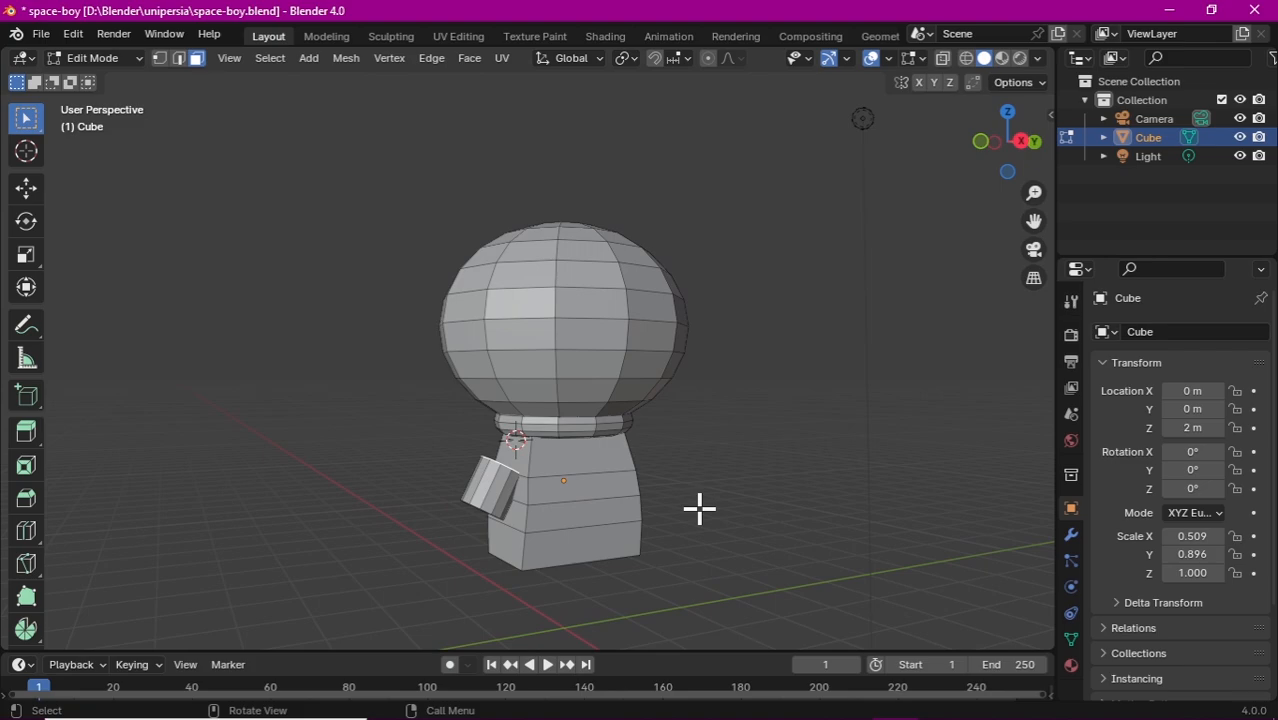
pyautogui.press('e')
pyautogui.click(718, 480)
pyautogui.press('s')
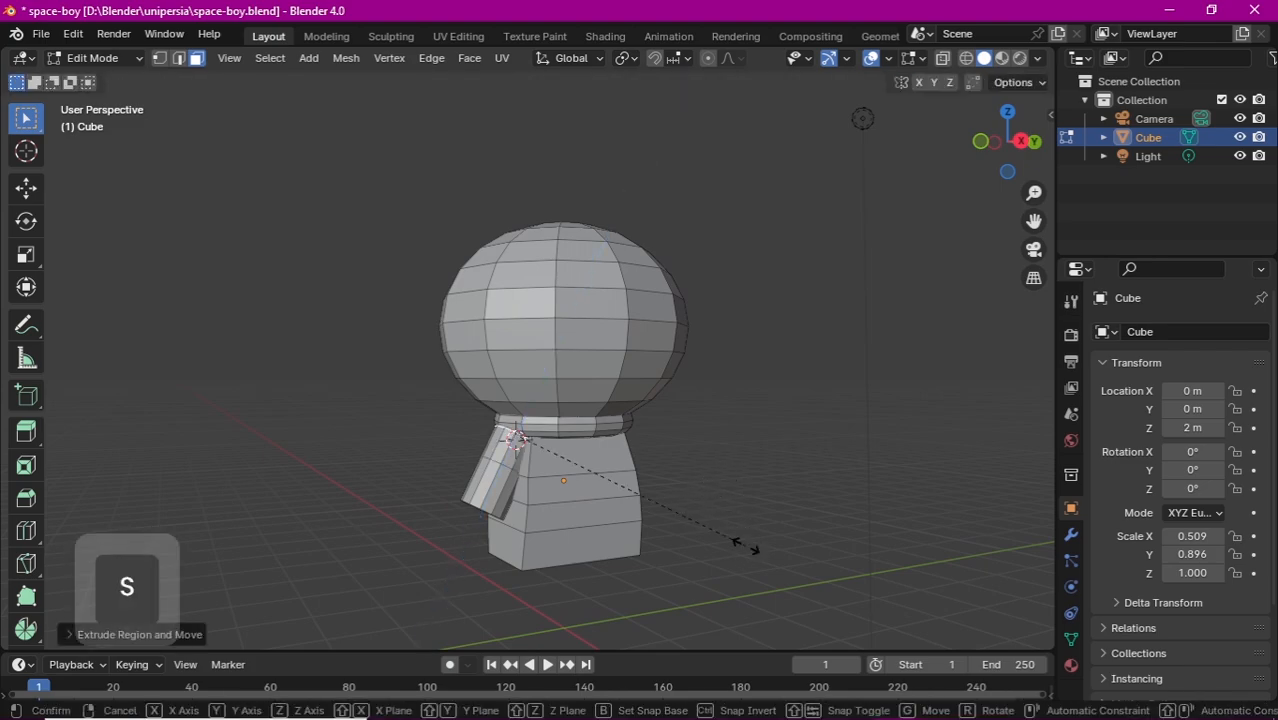
pyautogui.click(660, 522)
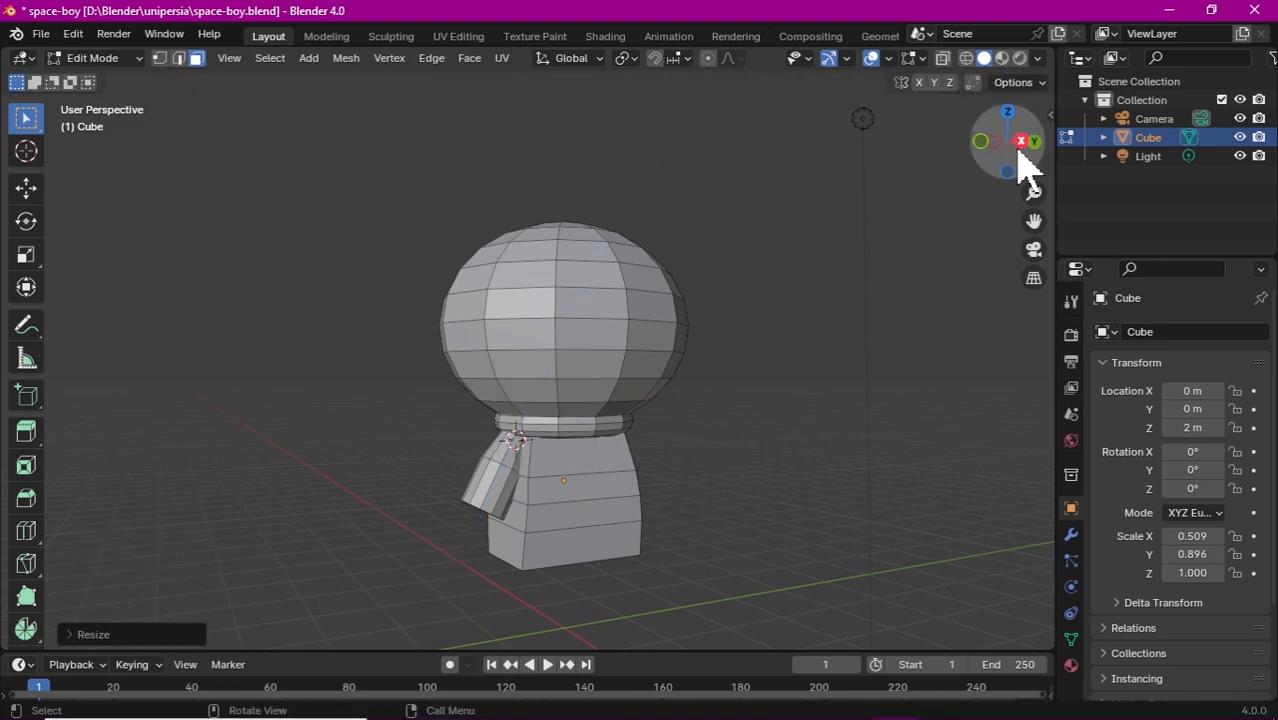
# Step: Extrude the arm's bottom face downward and rotate it about 30° around global X to level it
pyautogui.moveTo(1021, 171); pyautogui.dragTo(1019, 137)
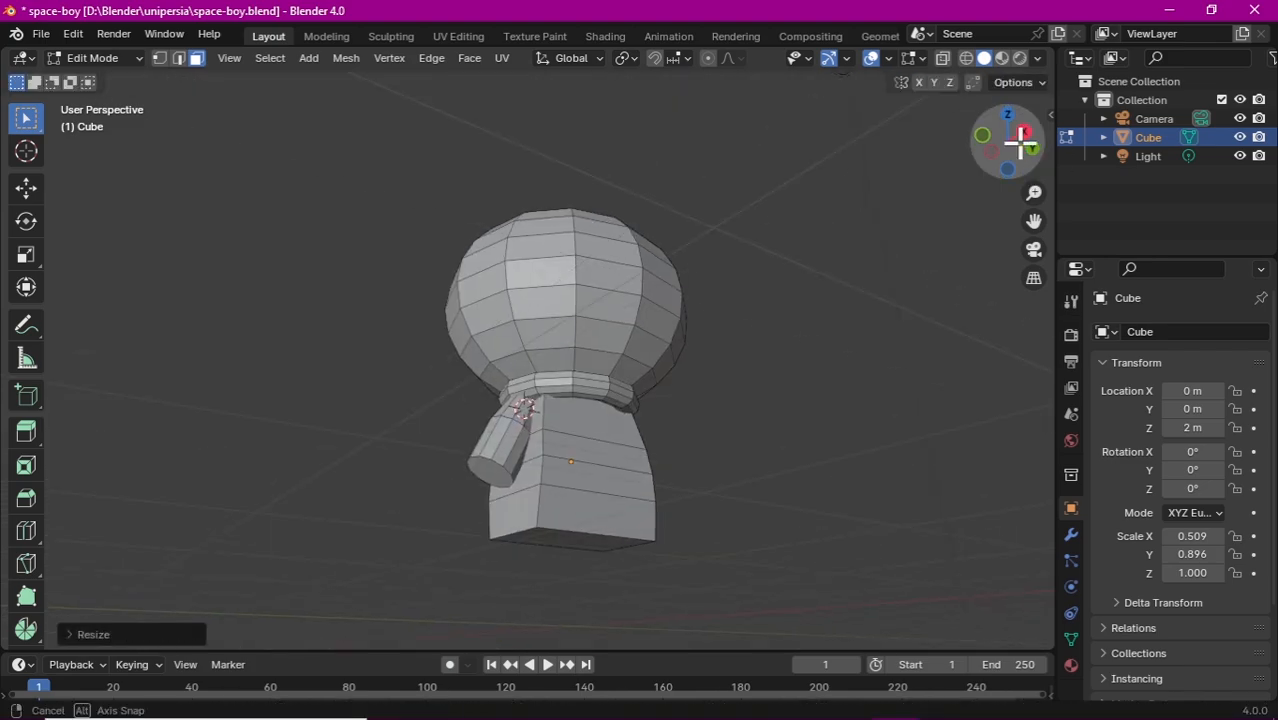
pyautogui.press('e')
pyautogui.click(640, 527)
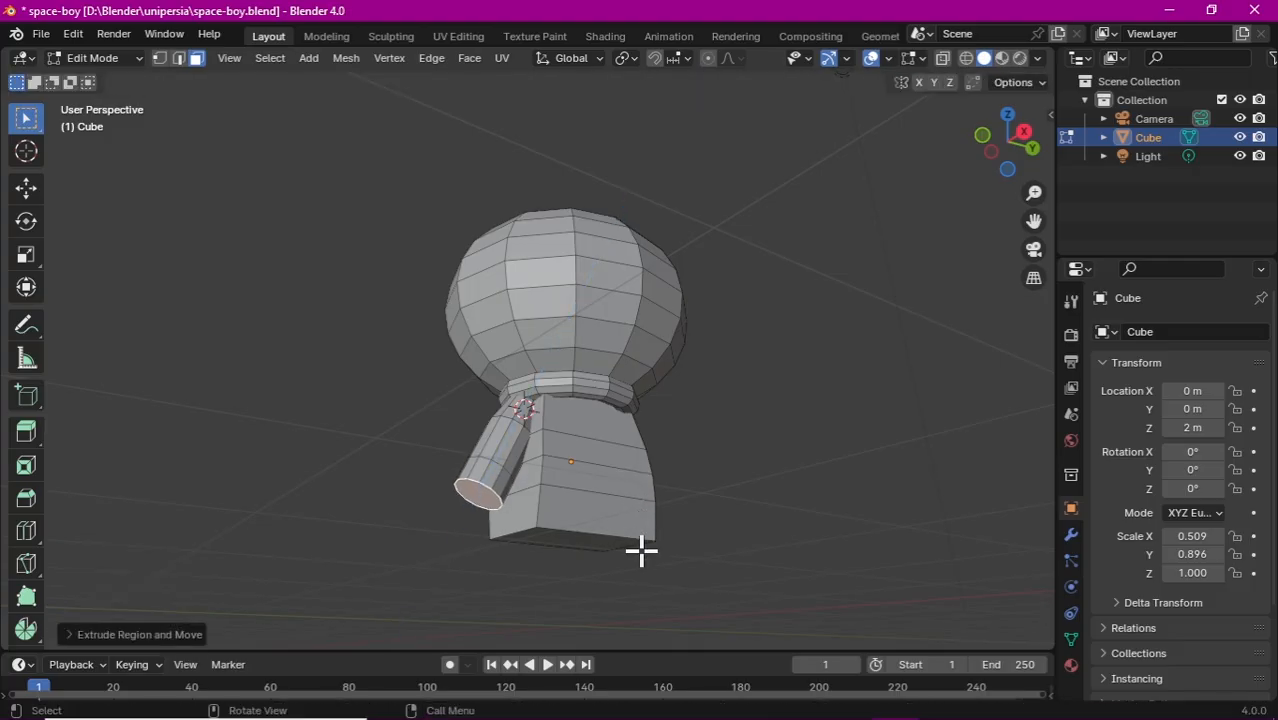
pyautogui.press('r')
pyautogui.press('x')
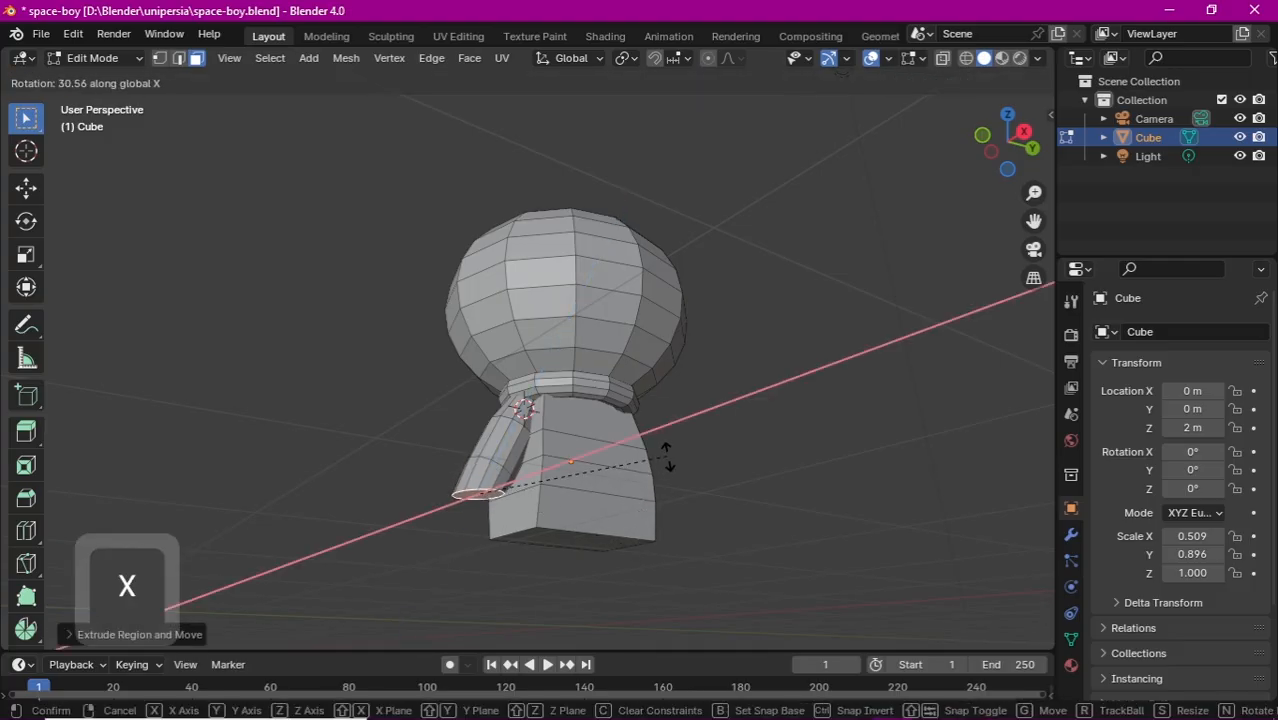
pyautogui.click(671, 456)
# Step: Shift the arm's lower end face along Y to refine the bend of the forearm
pyautogui.moveTo(961, 114); pyautogui.dragTo(975, 155)
pyautogui.press('g')
pyautogui.press('y')
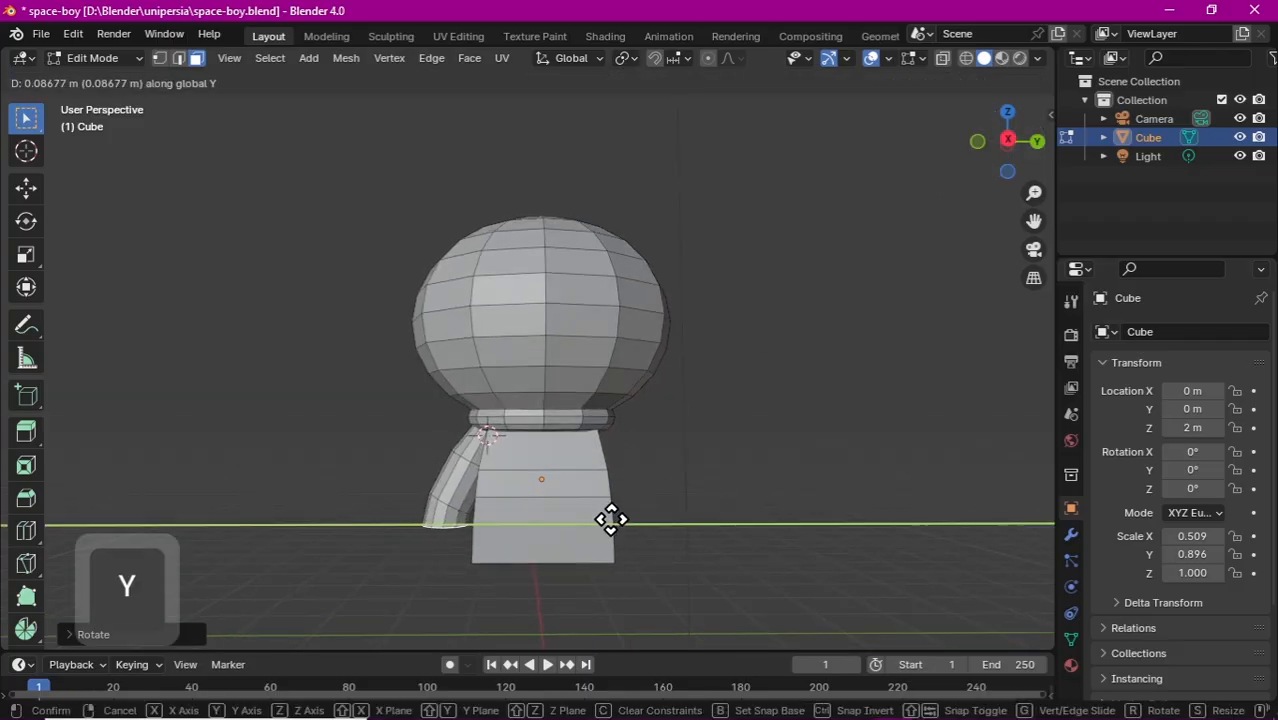
pyautogui.click(612, 522)
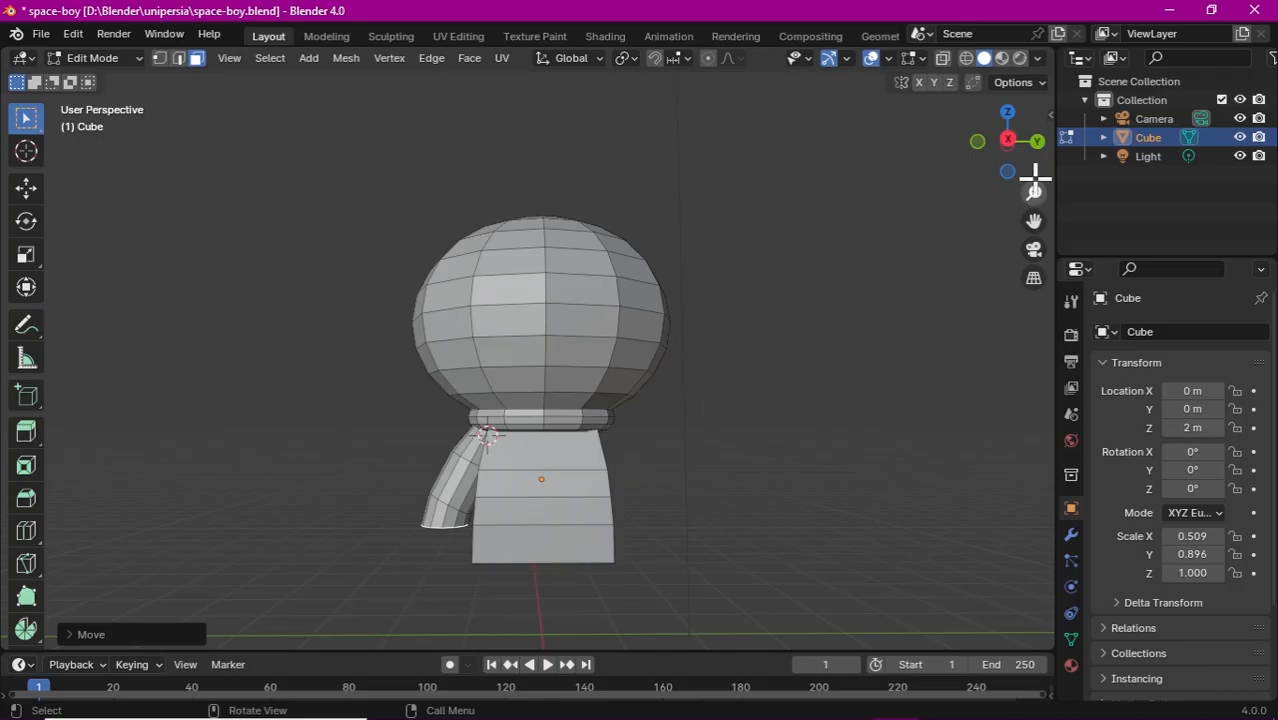
# Step: Extrude the arm's end face downward about 0.08 m and scale it down slightly
pyautogui.moveTo(1035, 178); pyautogui.dragTo(1006, 142)
pyautogui.press('e')
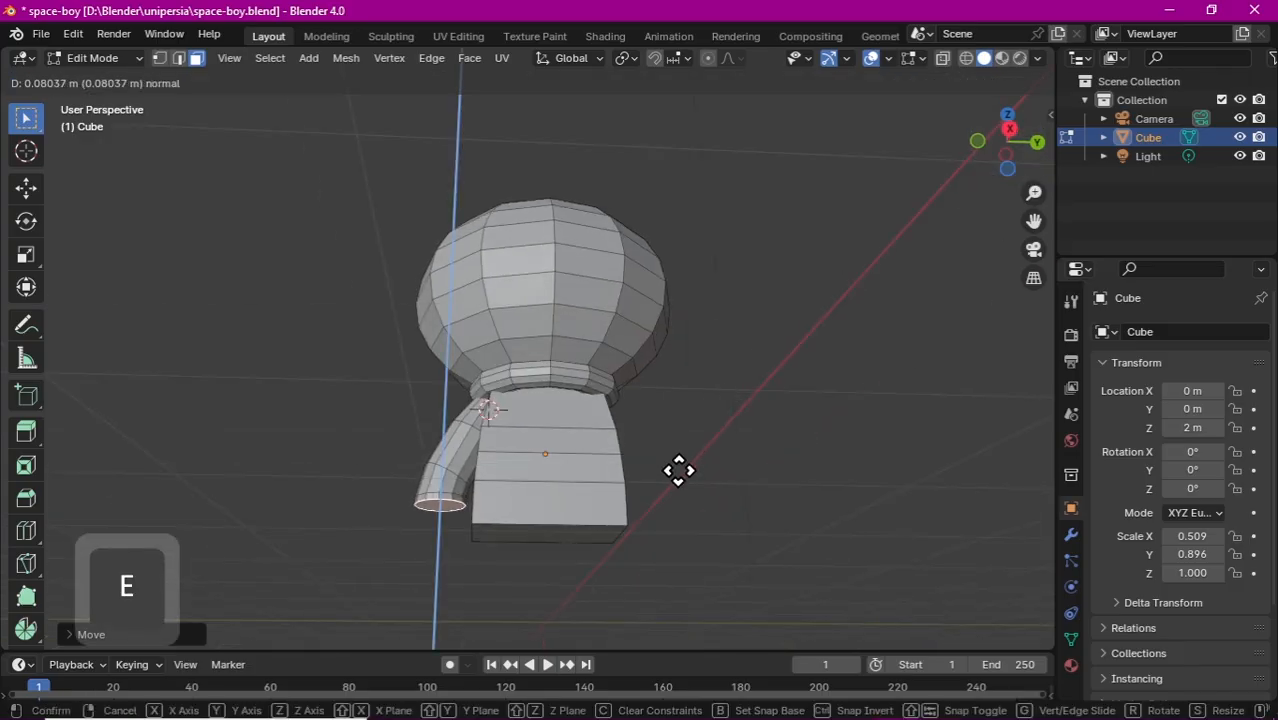
pyautogui.click(680, 472)
pyautogui.press('s')
pyautogui.click(660, 491)
# Step: Extrude the end face a little further down and shrink it to round off the hand
pyautogui.press('g')
pyautogui.press('z')
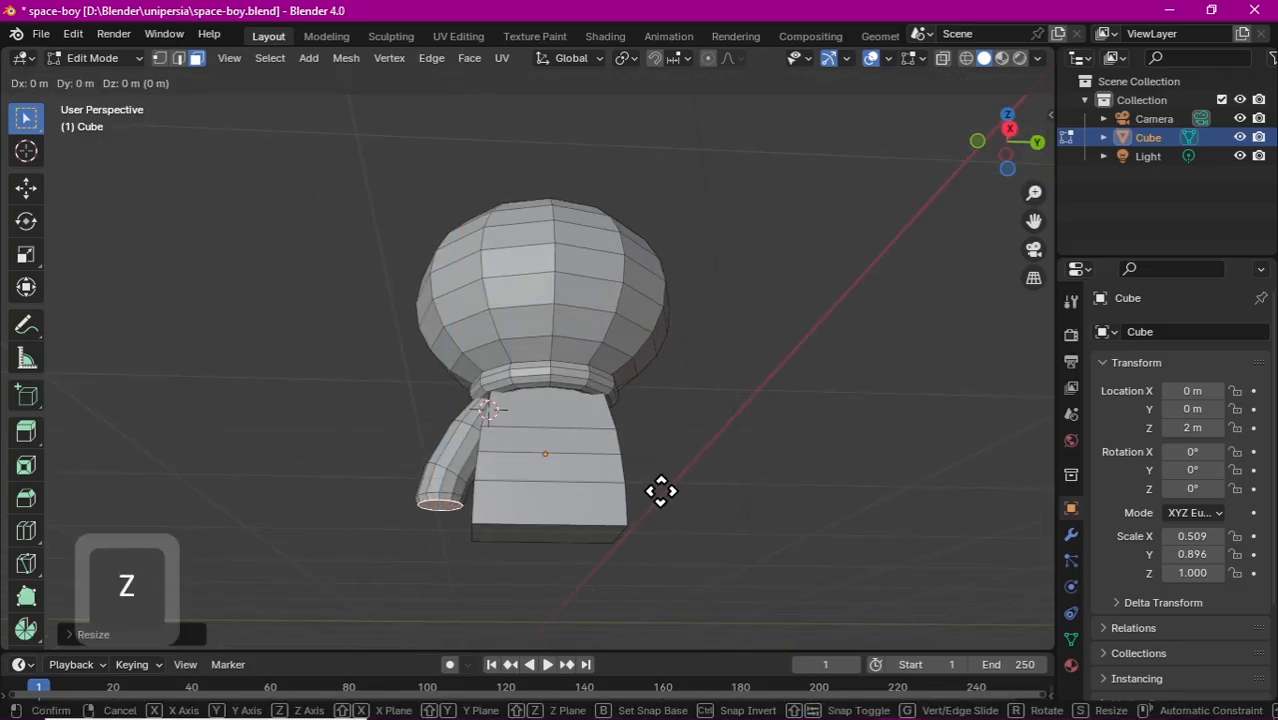
pyautogui.click(658, 494)
pyautogui.press('s')
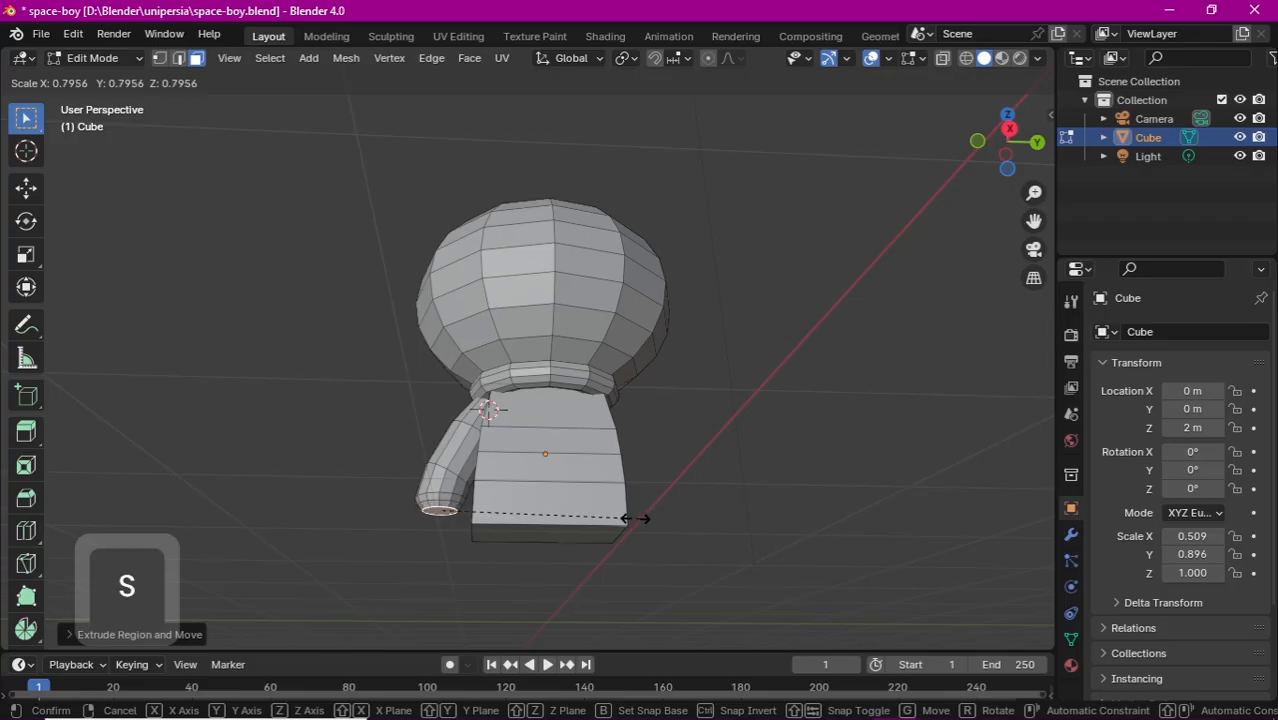
pyautogui.click(593, 515)
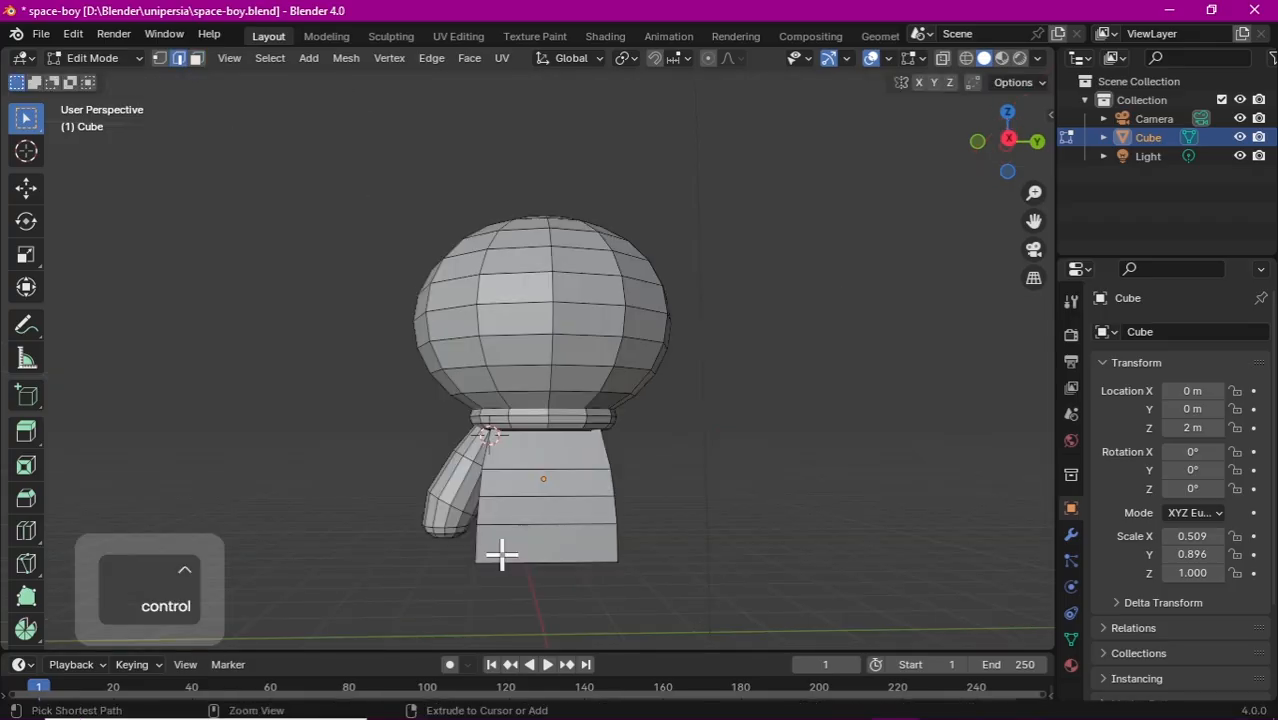
# Step: Add a loop cut around the lower forearm just above the hand and rescale the new loop
pyautogui.hotkey('ctrl', 'r')
pyautogui.click(440, 514)
pyautogui.click(438, 513)
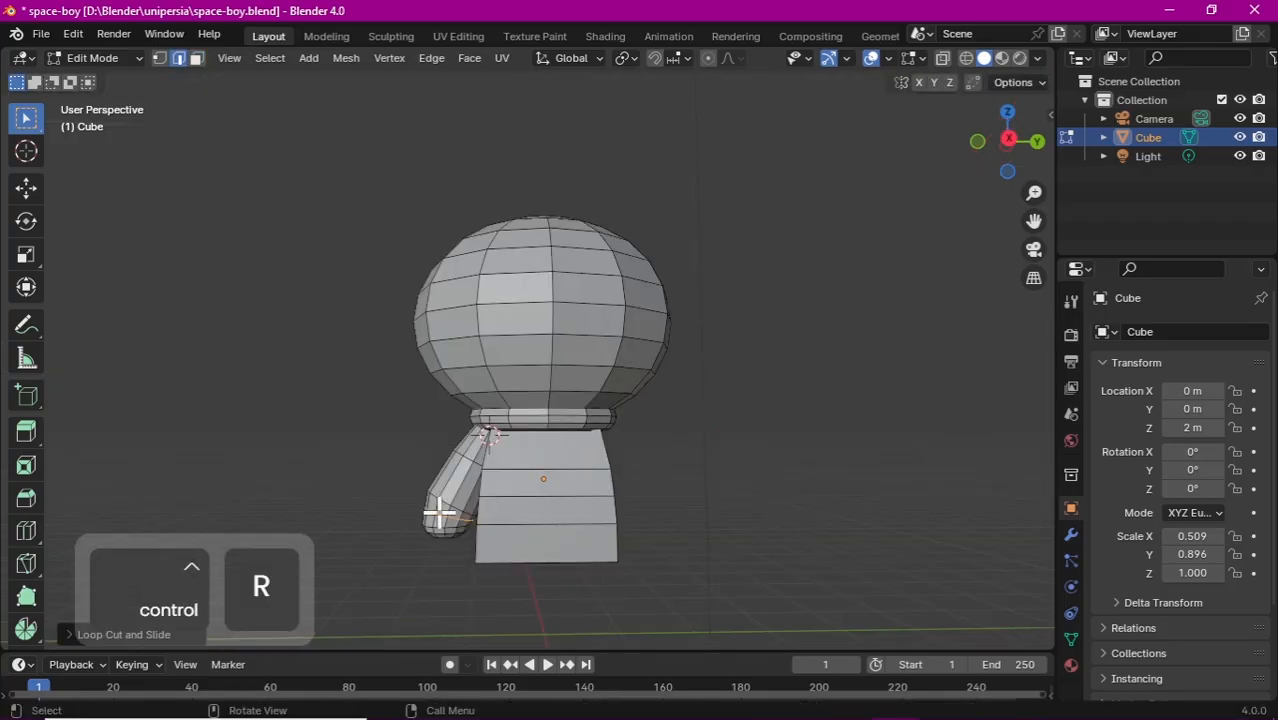
pyautogui.press('s')
pyautogui.click(610, 542)
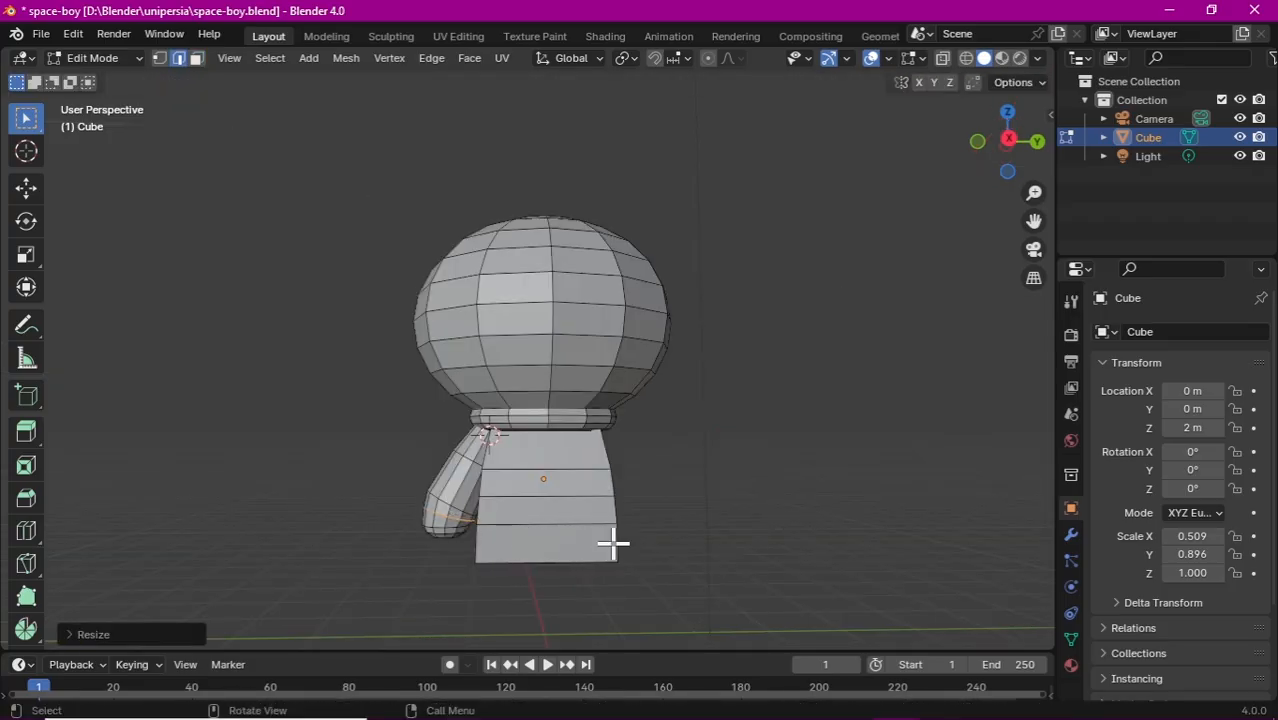
# Step: Shift the new edge loop along Y to smooth the forearm and save the file
pyautogui.press('g')
pyautogui.press('y')
pyautogui.click(675, 528)
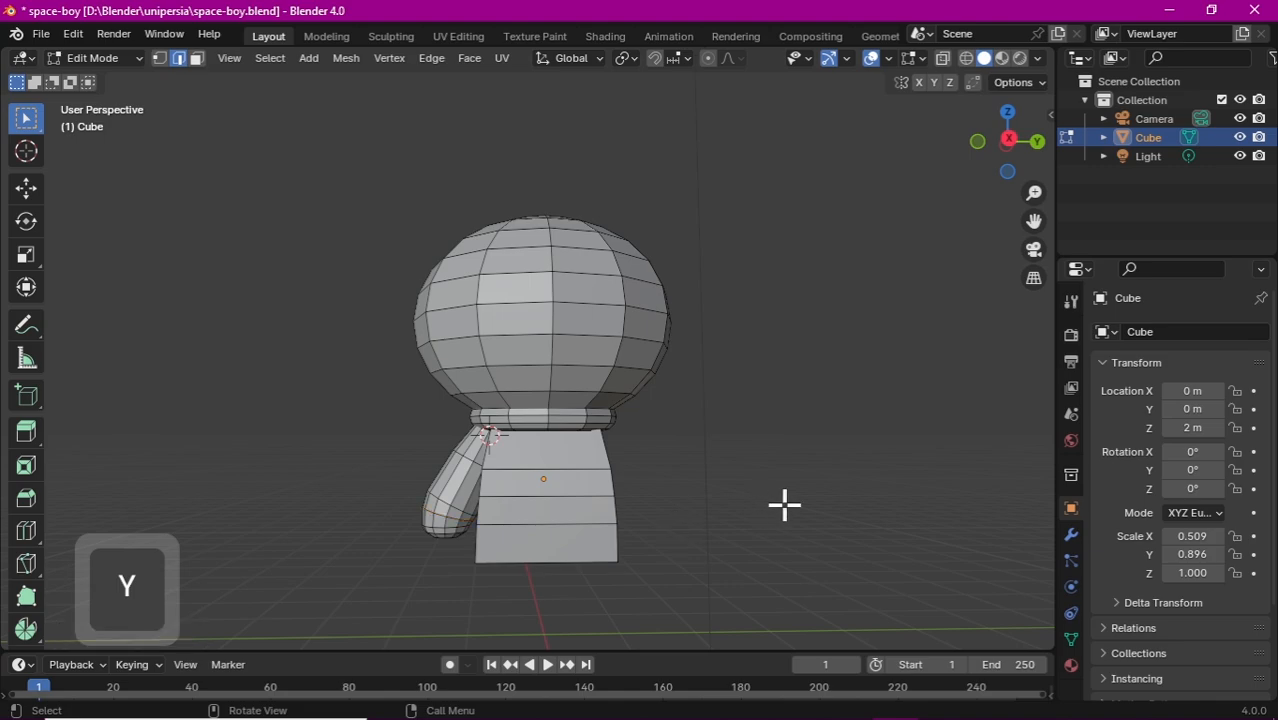
pyautogui.hotkey('ctrl', 's')
# Step: Add another loop cut around the arm's lower end to mark where the hand begins
pyautogui.moveTo(784, 505); pyautogui.dragTo(600, 490, button='middle')
pyautogui.hotkey('ctrl', 'r')
pyautogui.click(476, 479)
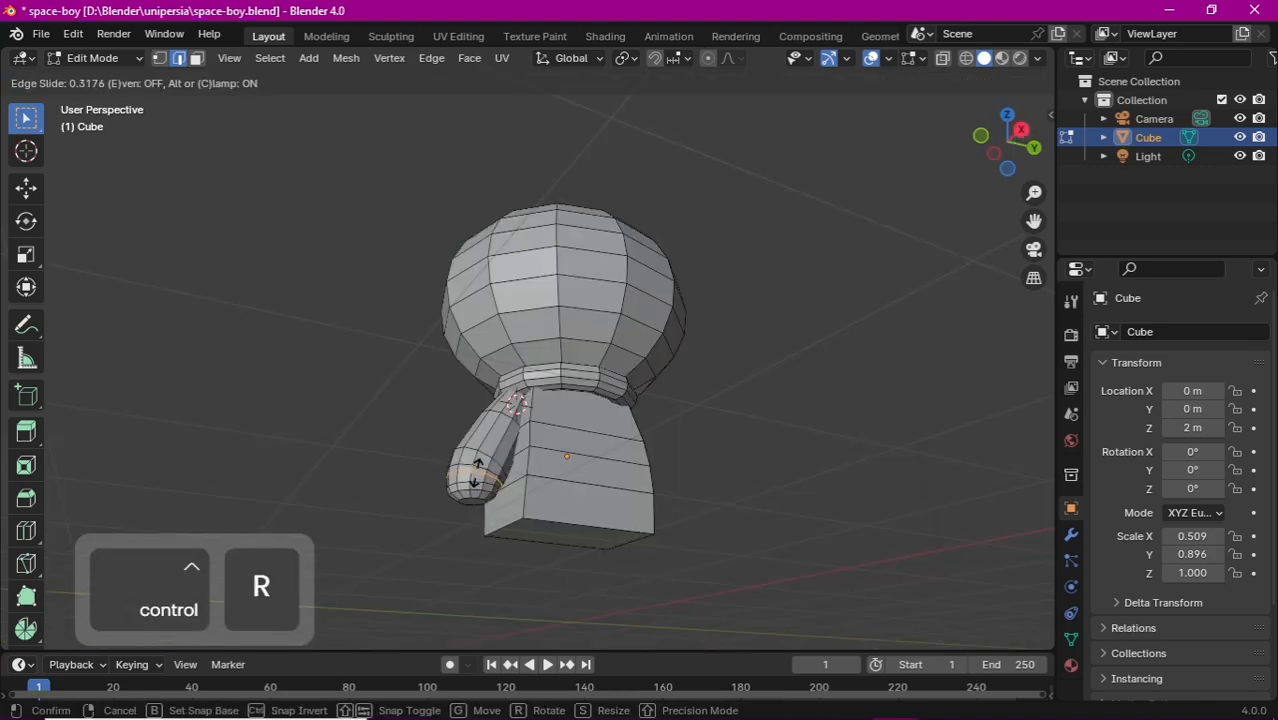
pyautogui.click(476, 472)
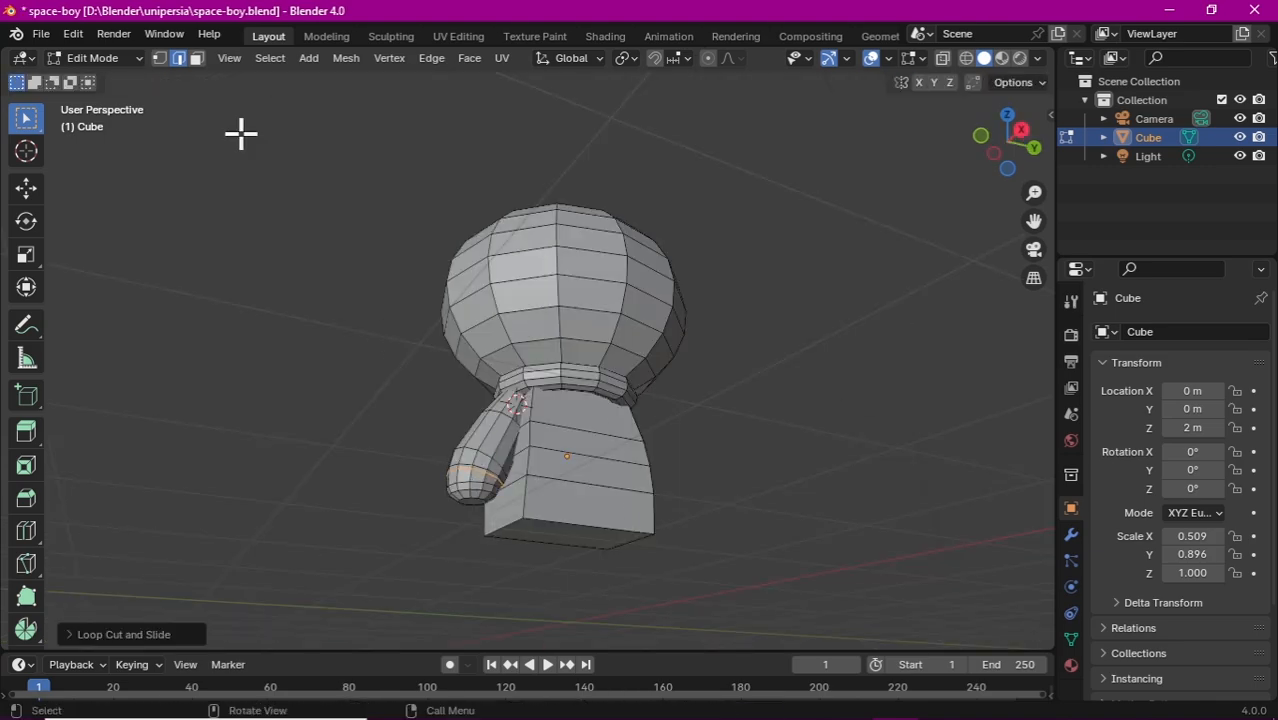
# Step: Select all faces of the hand below the new loop and scale them down uniformly
pyautogui.click(197, 59)
pyautogui.press('ctrl+KP_Add')
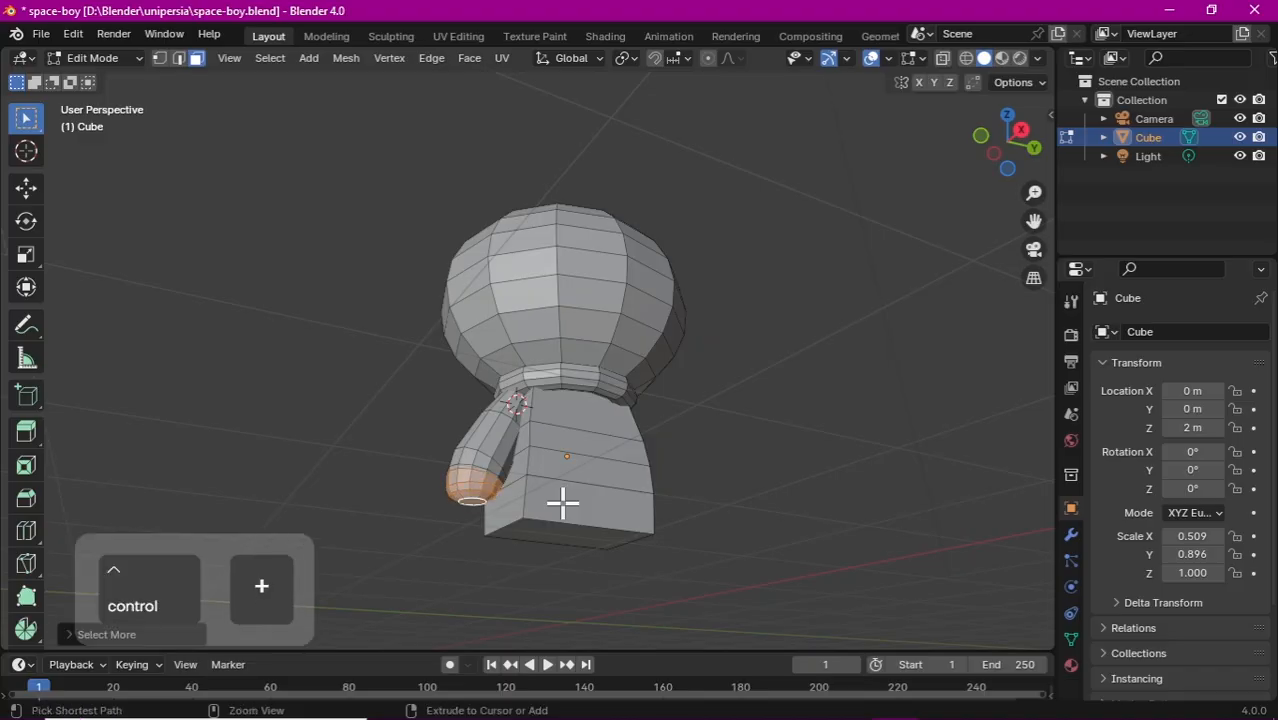
pyautogui.press('s')
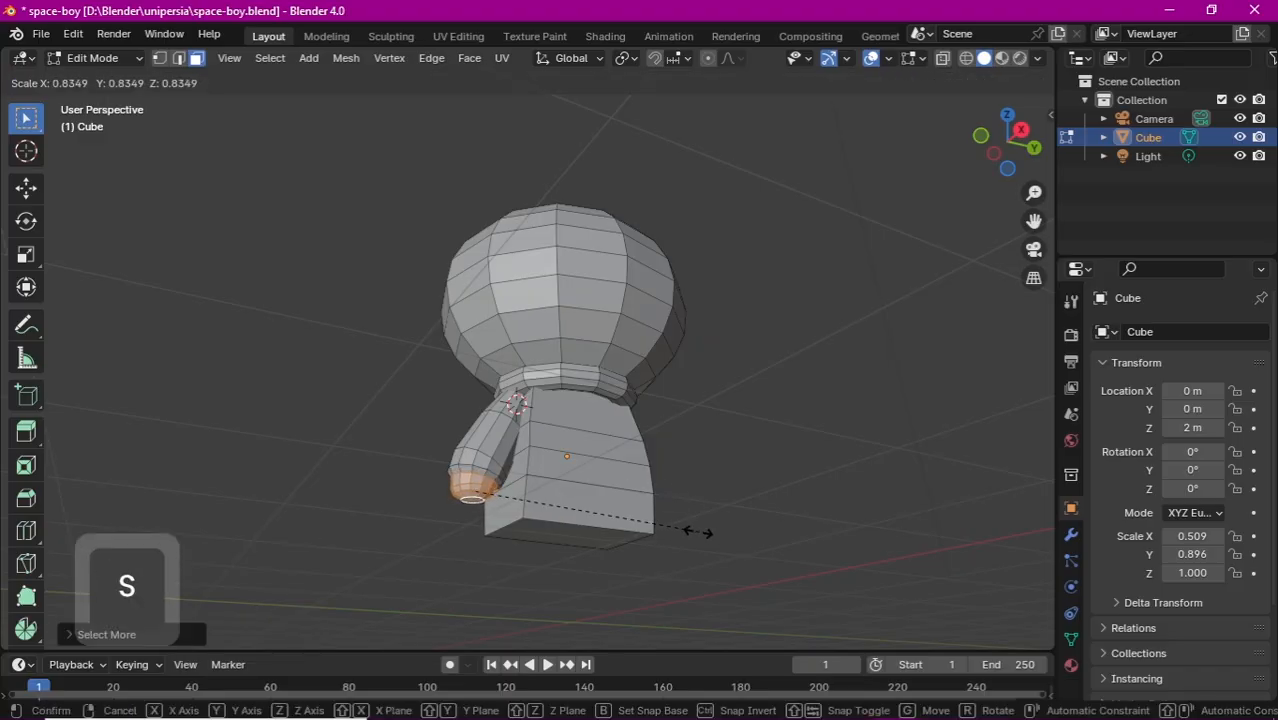
pyautogui.click(714, 530)
# Step: Move the hand along Z and rotate it to align with the end of the forearm
pyautogui.press('g')
pyautogui.press('z')
pyautogui.click(719, 533)
pyautogui.moveTo(1010, 142); pyautogui.dragTo(950, 195)
pyautogui.press('r')
pyautogui.click(616, 479)
pyautogui.click(628, 505)
# Step: Add a loop cut just above the wrist and scale the resulting ring of faces outward as a cuff
pyautogui.hotkey('ctrl', 'r')
pyautogui.click(439, 509)
pyautogui.click(439, 509)
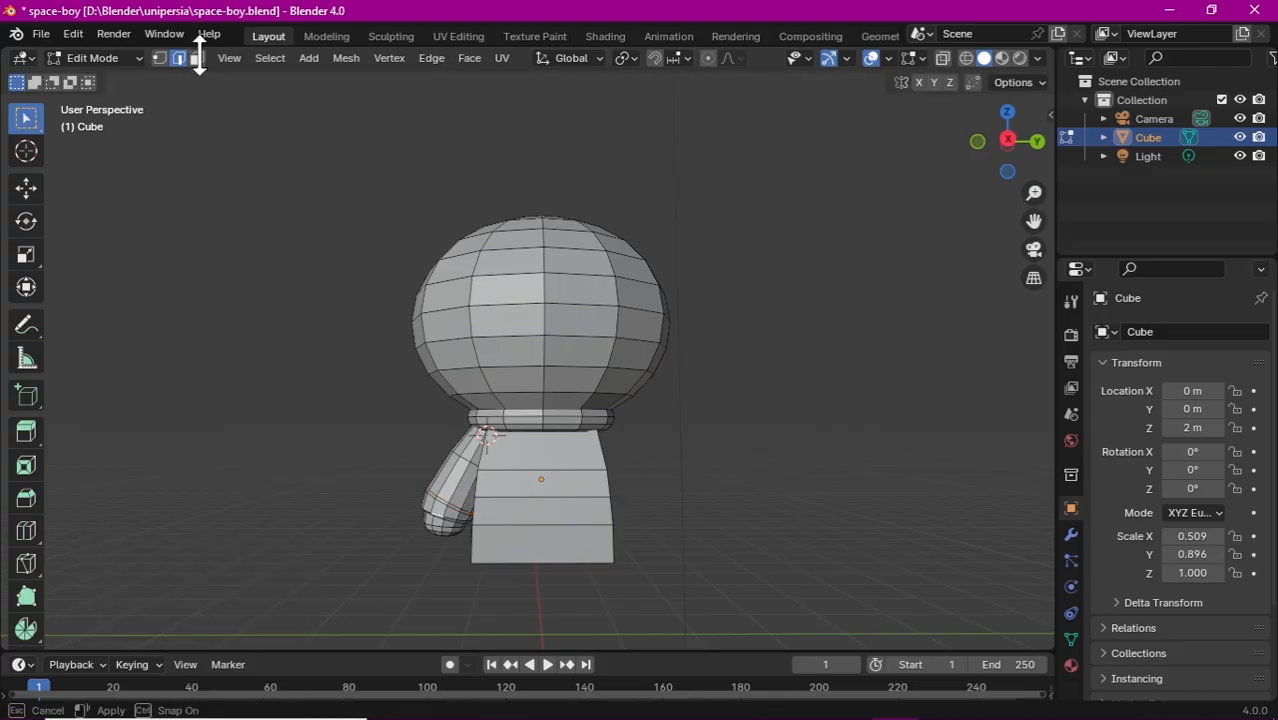
pyautogui.click(197, 58)
pyautogui.keyDown('alt'); pyautogui.click(447, 512); pyautogui.keyUp('alt')
pyautogui.press('s')
pyautogui.click(679, 533)
# Step: Select the whole arm, duplicate it in place and mirror the copy along global Y
pyautogui.moveTo(1008, 142); pyautogui.dragTo(1020, 175)
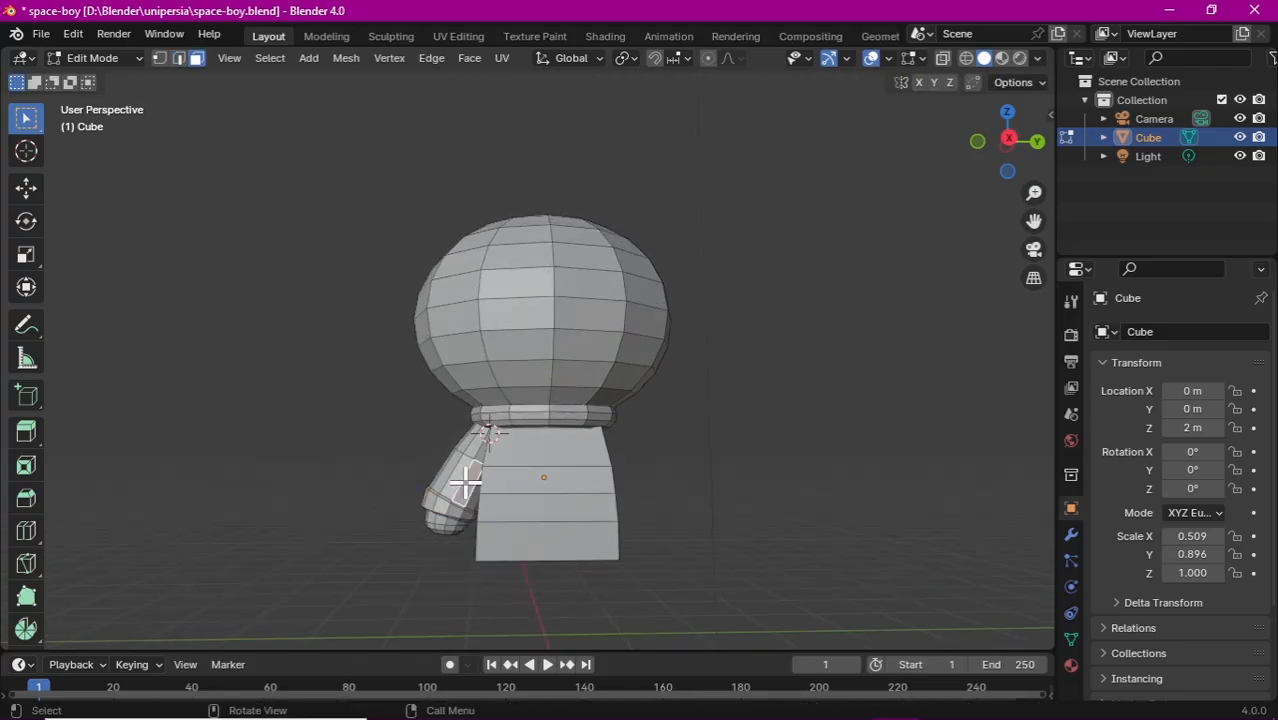
pyautogui.hotkey('ctrl', 'l')
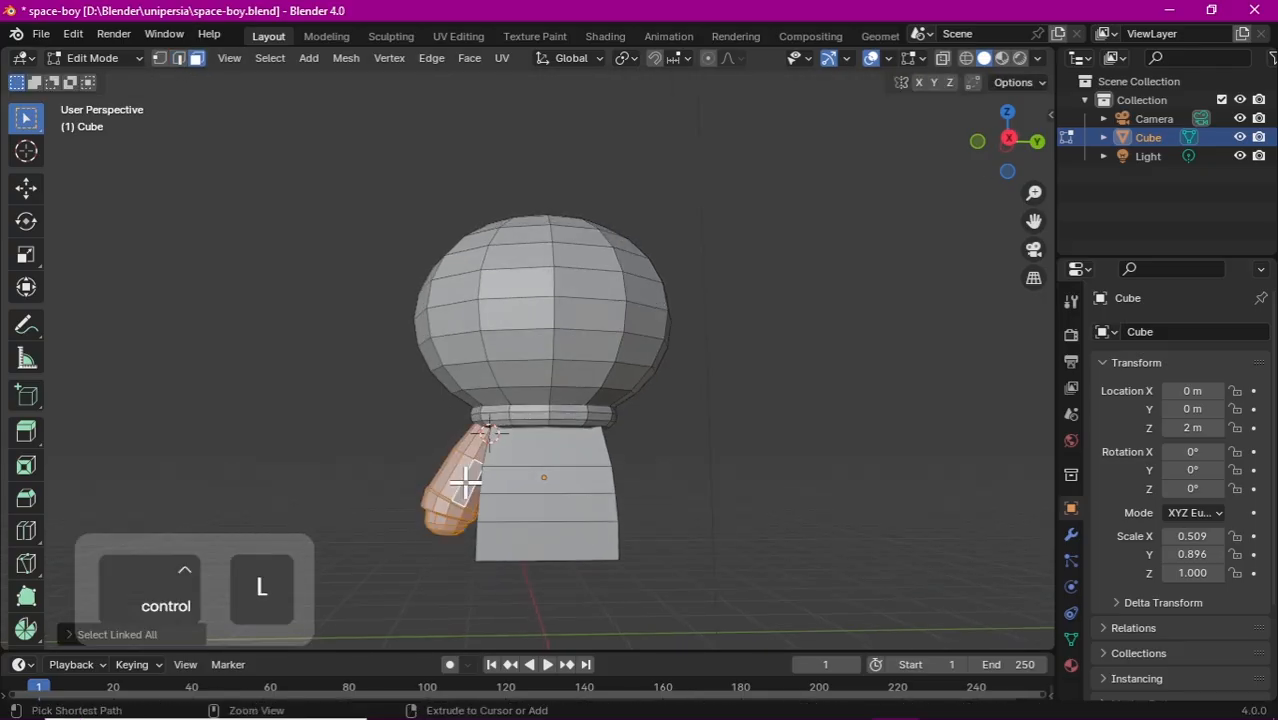
pyautogui.click(1008, 142)
pyautogui.hotkey('shift', 'd')
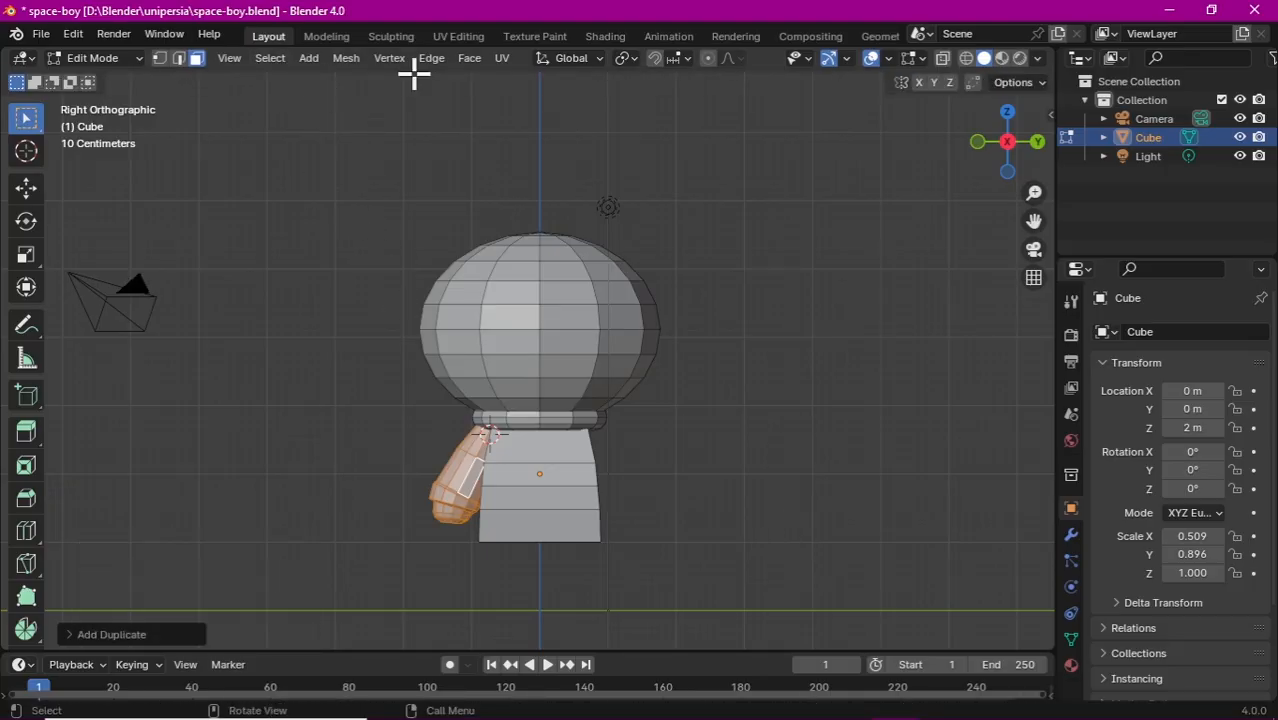
pyautogui.click(346, 58)
pyautogui.moveTo(400, 98)
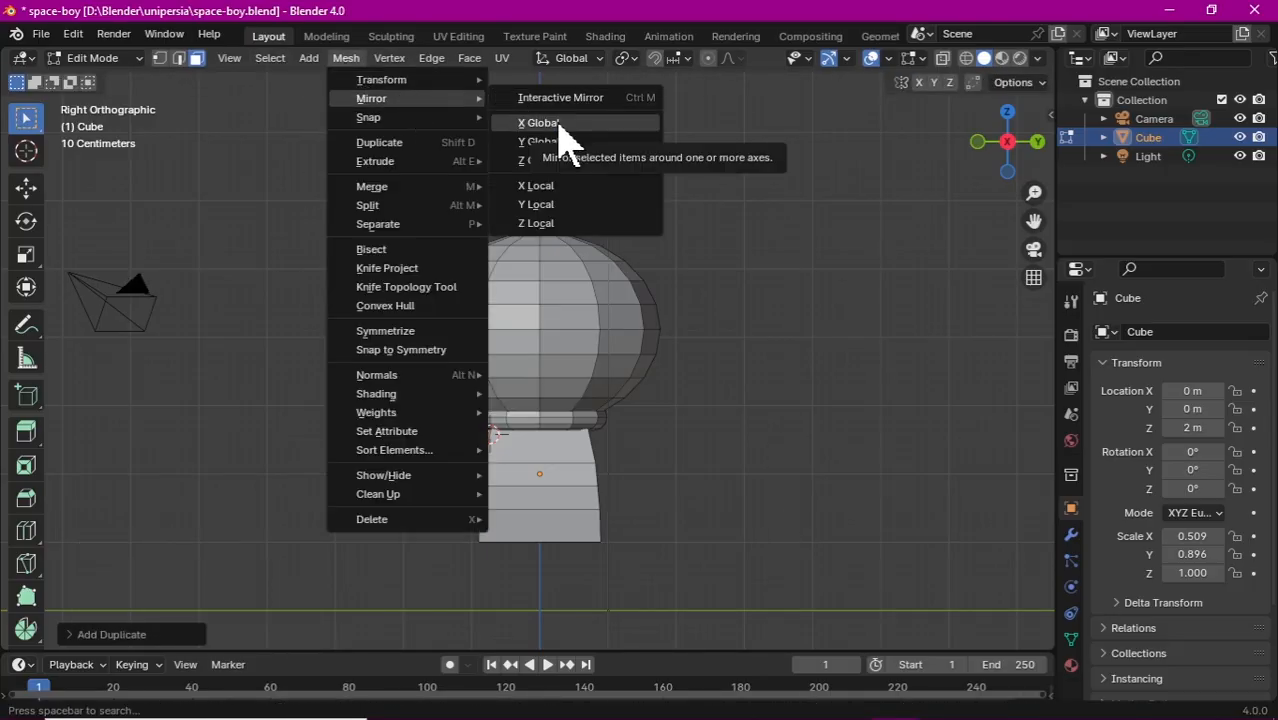
pyautogui.click(566, 142)
# Step: Move the mirrored arm about 2.3 m along Y to the torso's opposite shoulder
pyautogui.press('g')
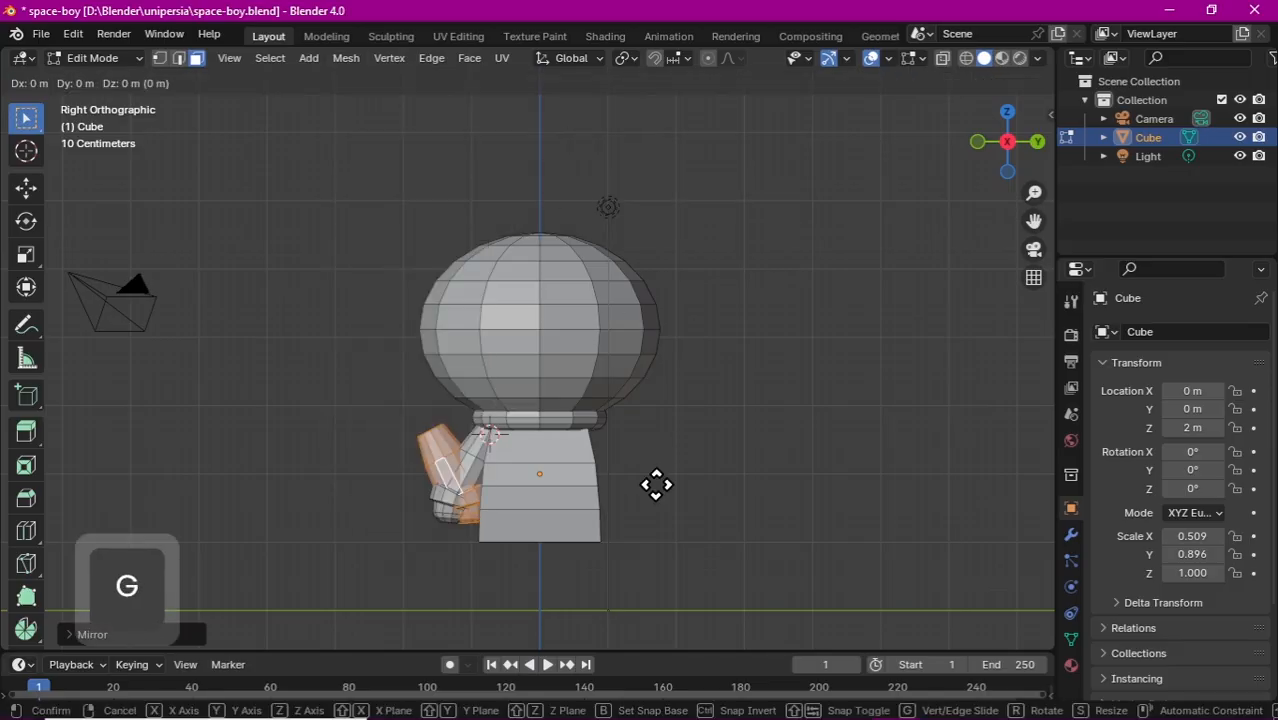
pyautogui.press('y')
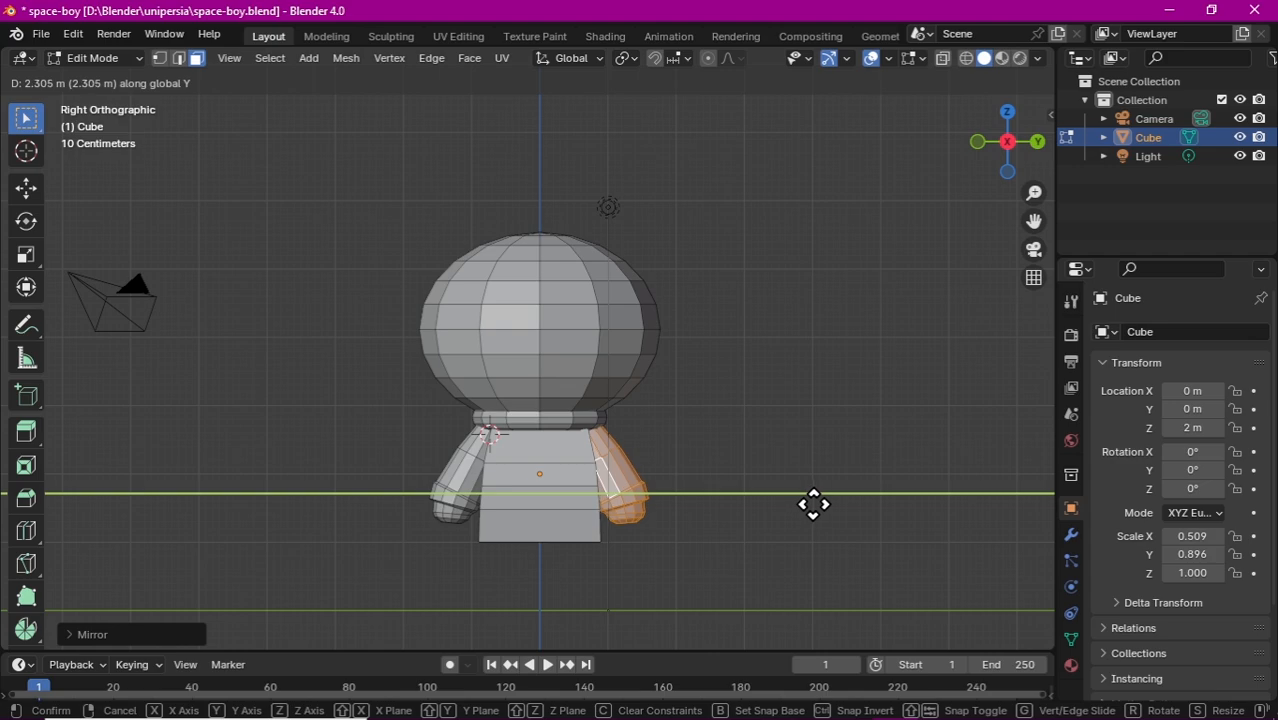
pyautogui.click(813, 504)
pyautogui.click(813, 502)
# Step: Cut the torso's bottom face in half from front to back with the Knife, snapping to the edge midpoints
pyautogui.moveTo(1007, 141); pyautogui.dragTo(984, 124)
pyautogui.click(604, 503)
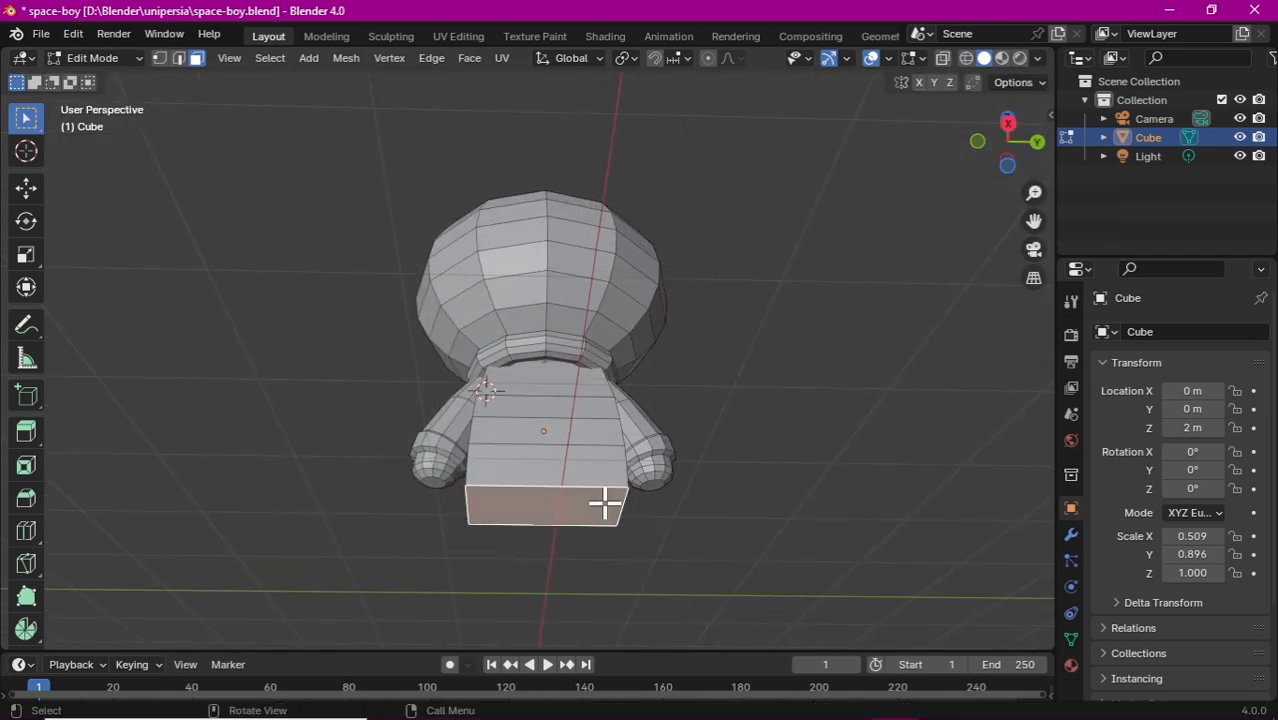
pyautogui.moveTo(1040, 155); pyautogui.dragTo(1010, 140)
pyautogui.click(913, 337)
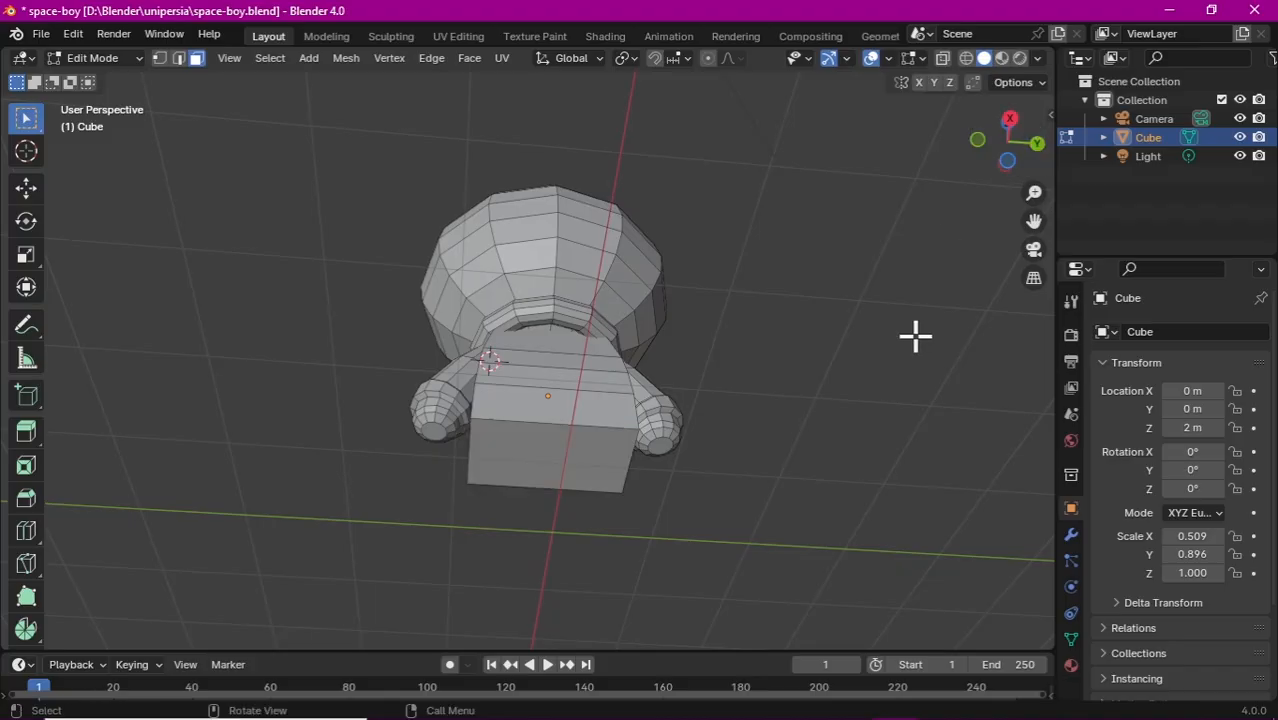
pyautogui.press('k')
pyautogui.press('shift')
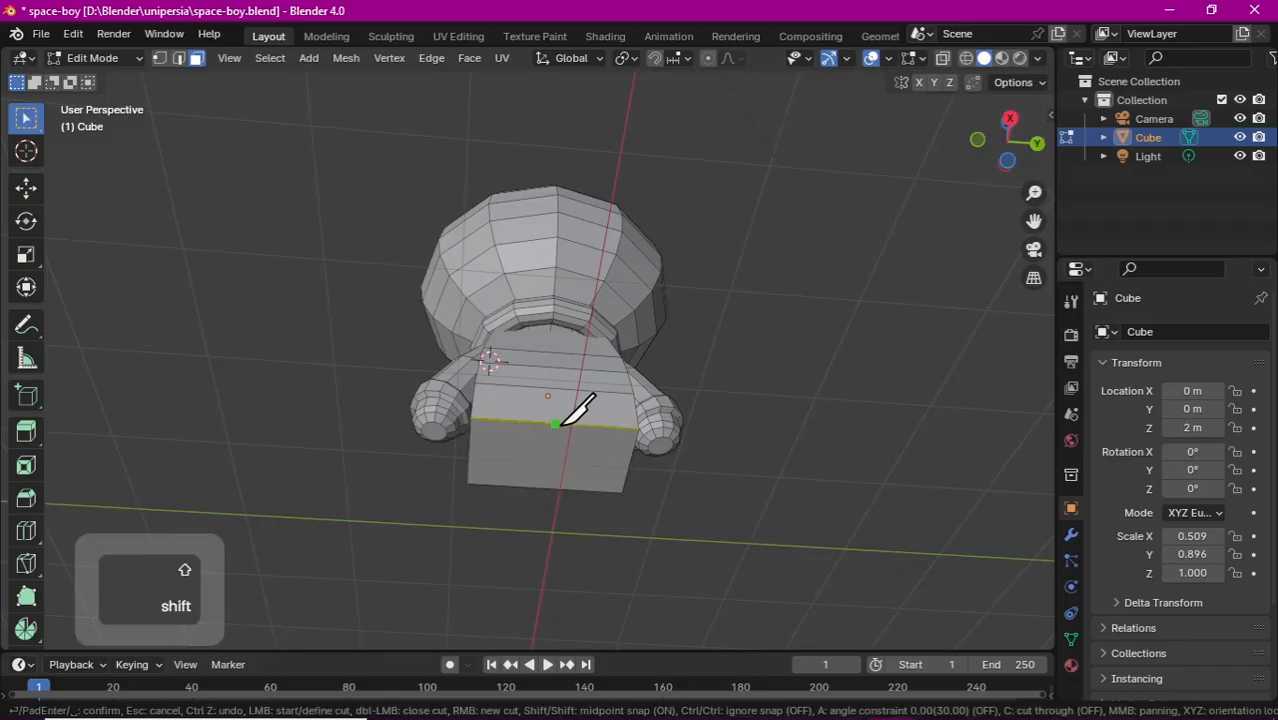
pyautogui.click(544, 488)
pyautogui.press('Return')
# Step: Bevel the centre cut on the torso's underside into a strip about 0.11 m wide with one segment
pyautogui.moveTo(1020, 150); pyautogui.dragTo(1008, 148)
pyautogui.hotkey('ctrl', 'b')
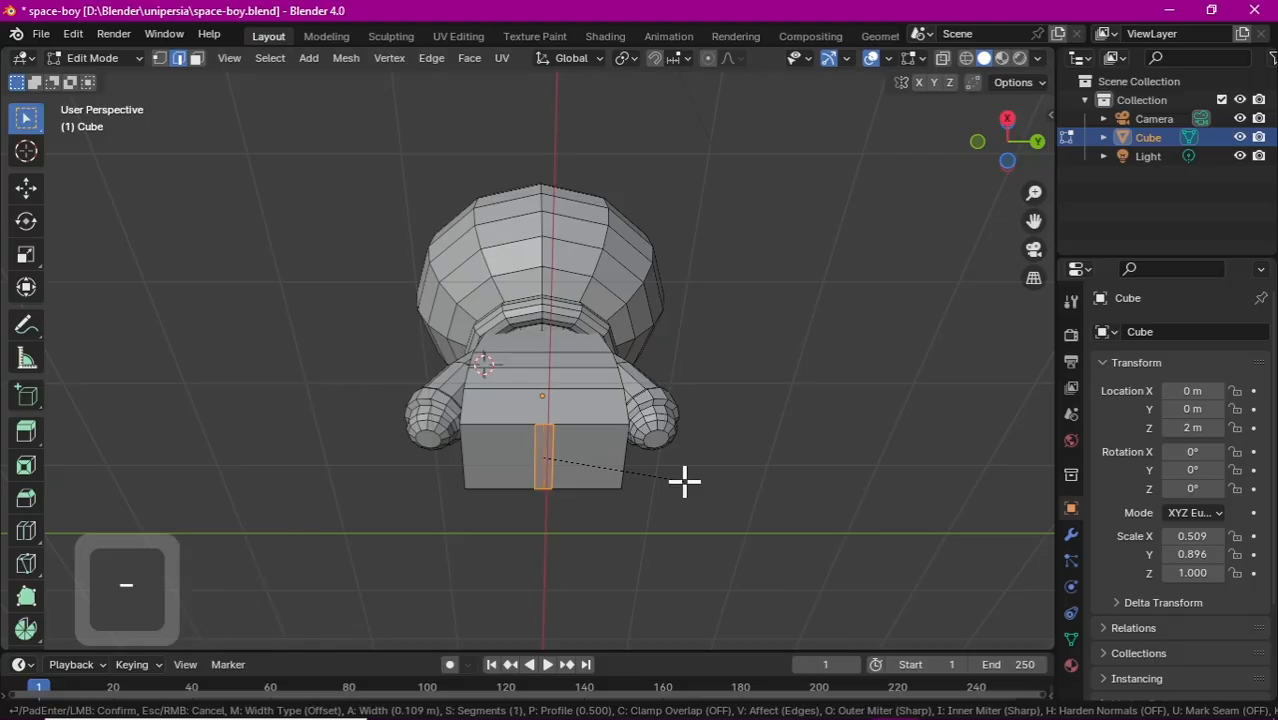
pyautogui.scroll(2, 684, 482)
pyautogui.click(684, 482)
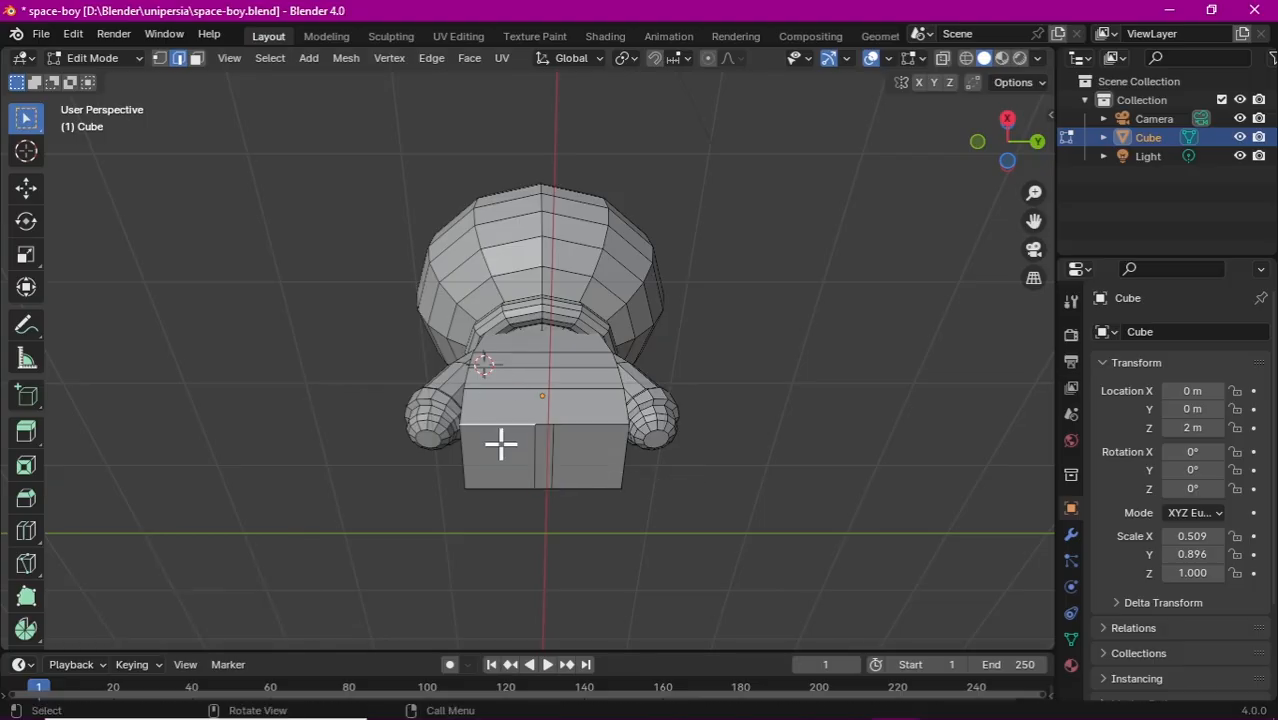
# Step: Extrude the two large faces beside the strip on the torso's underside downward as legs
pyautogui.click(197, 58)
pyautogui.click(508, 465)
pyautogui.keyDown('shift'); pyautogui.click(585, 465); pyautogui.keyUp('shift')
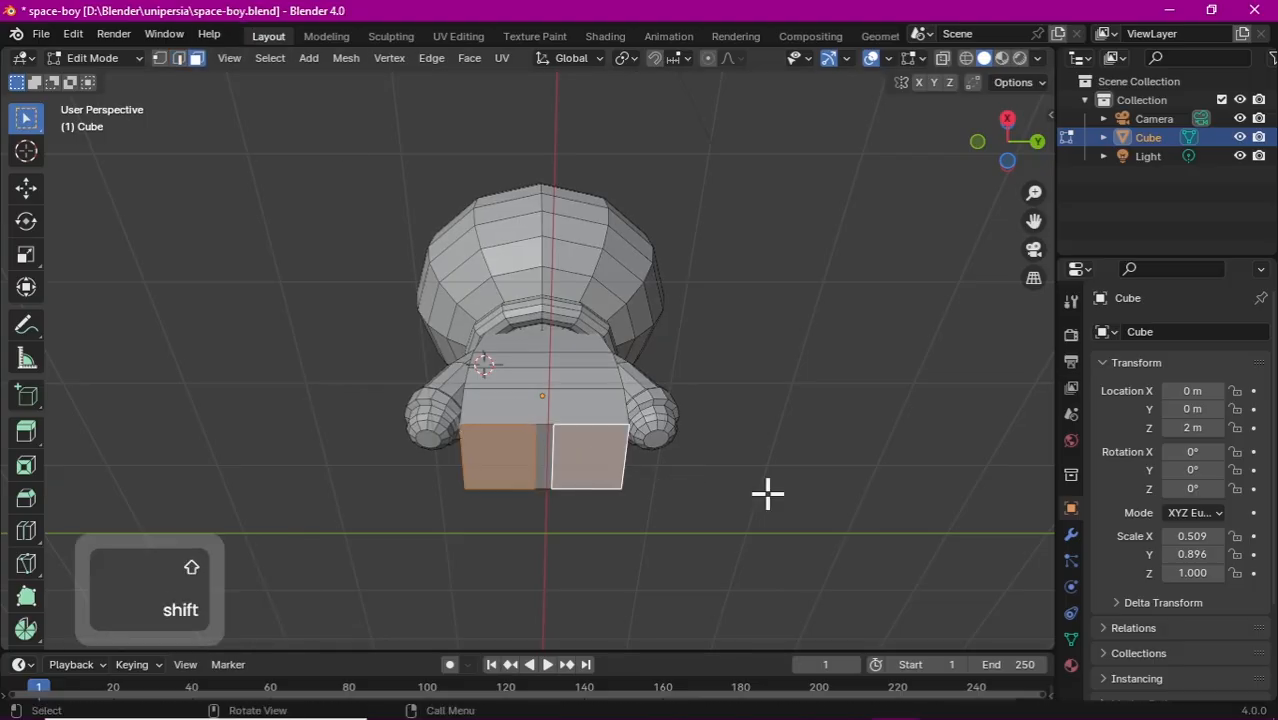
pyautogui.press('e')
pyautogui.click(776, 572)
# Step: Shorten both legs by moving their end faces up along Z
pyautogui.moveTo(984, 152); pyautogui.dragTo(1019, 201)
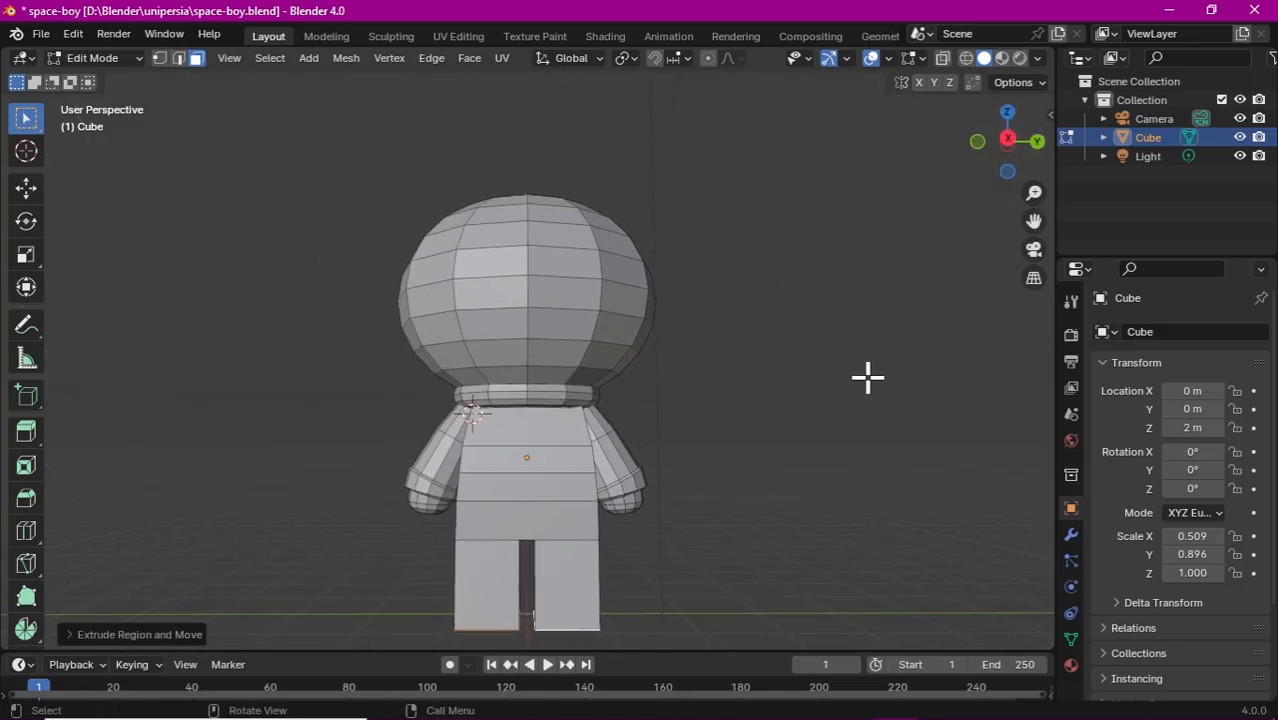
pyautogui.press('g')
pyautogui.press('z')
pyautogui.click(851, 410)
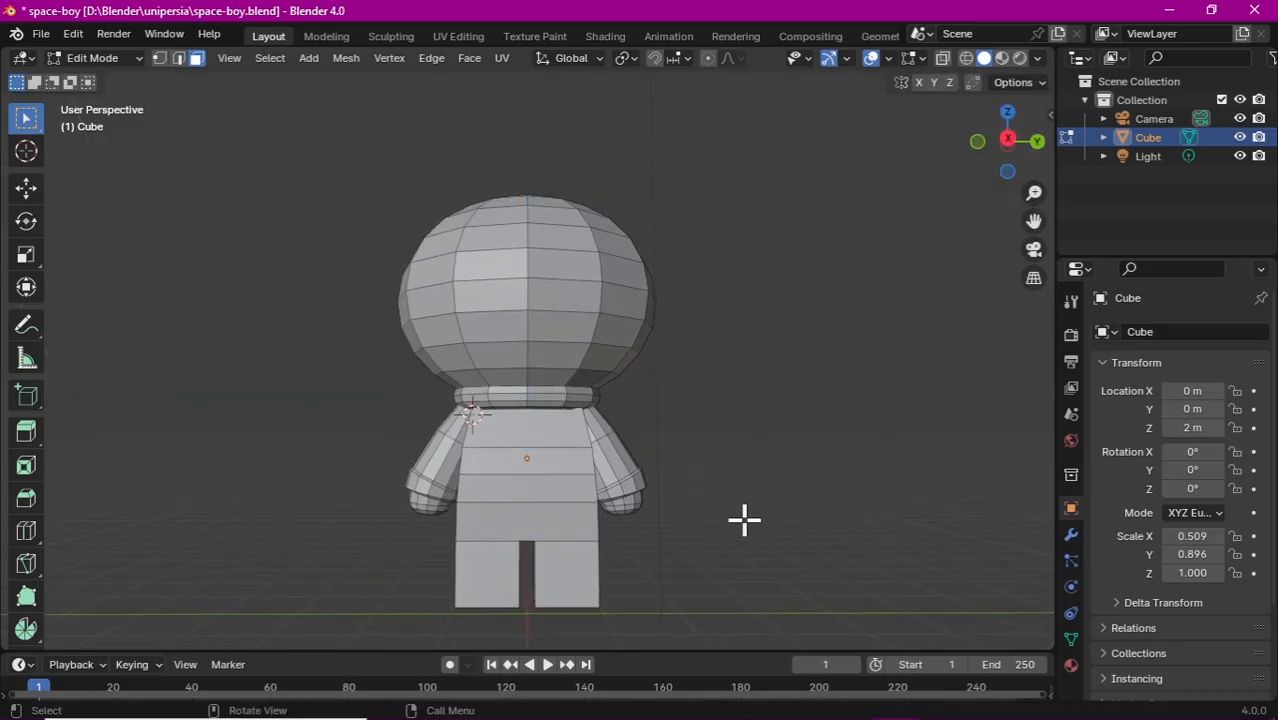
# Step: Add a horizontal loop cut around one leg and bevel it about 0.1 m wide with three segments
pyautogui.hotkey('ctrl', 'r')
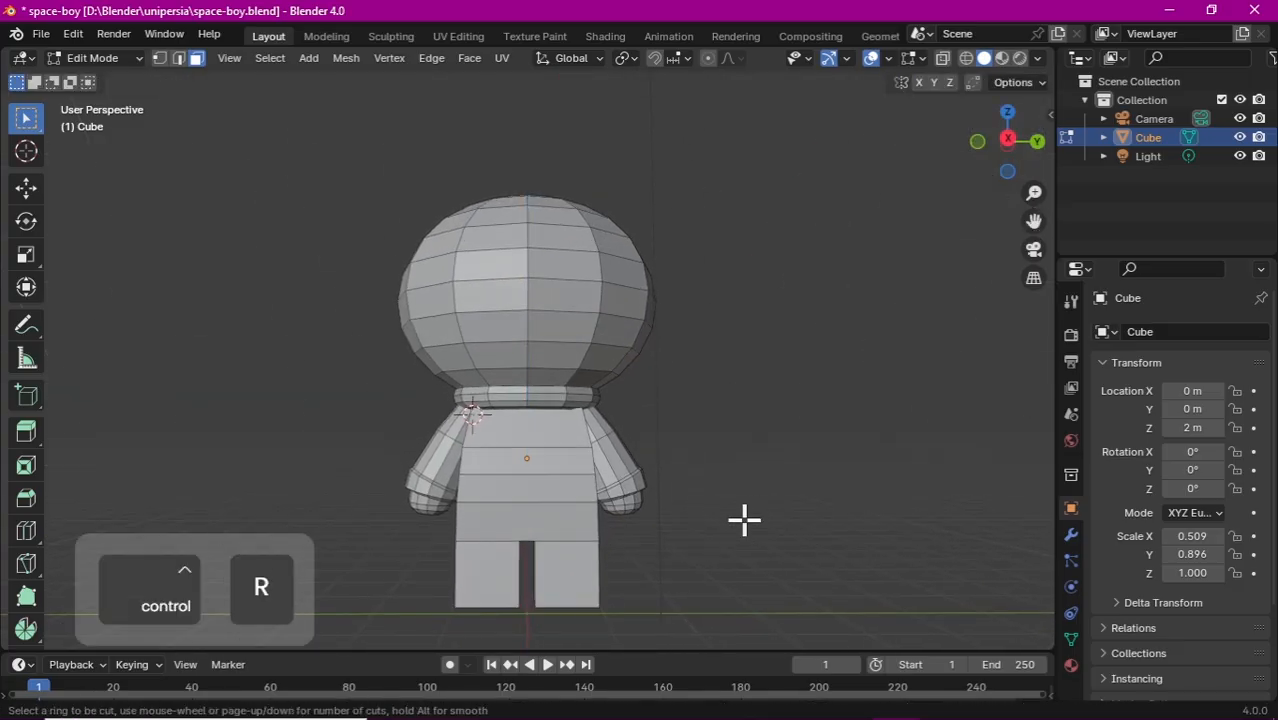
pyautogui.click(519, 577)
pyautogui.hotkey('ctrl', 'b')
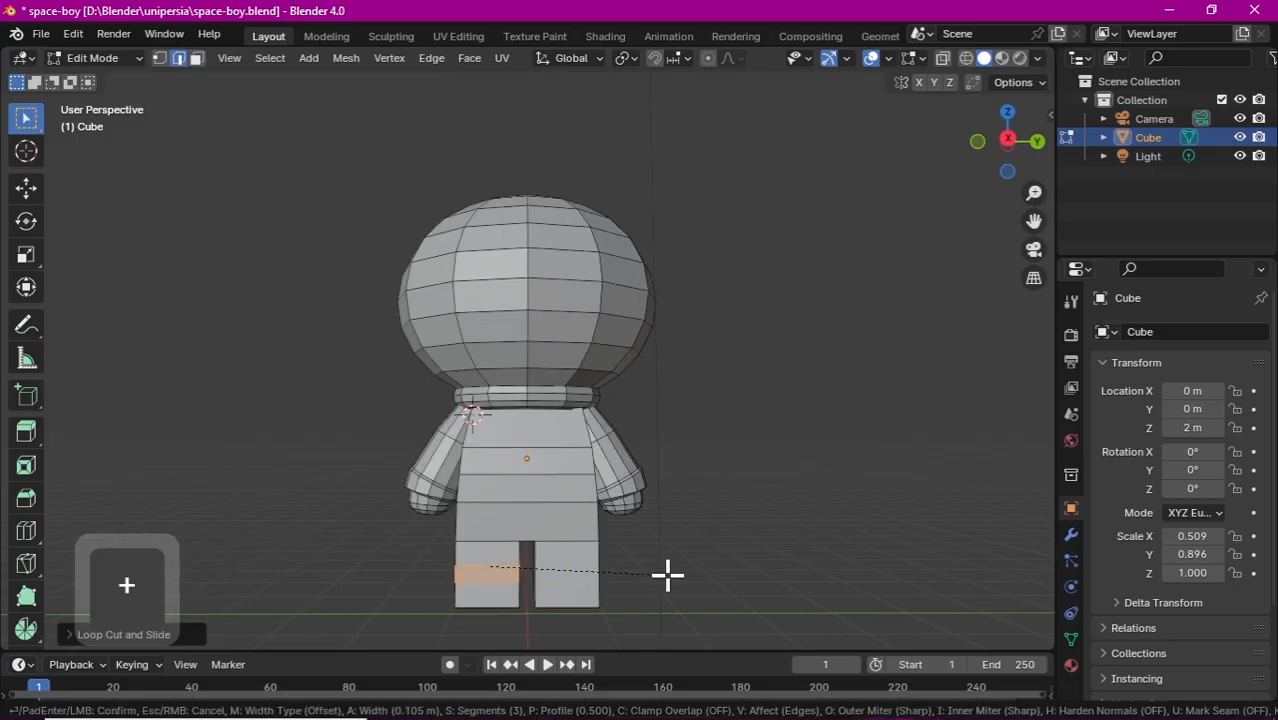
pyautogui.click(665, 574)
pyautogui.press('3')
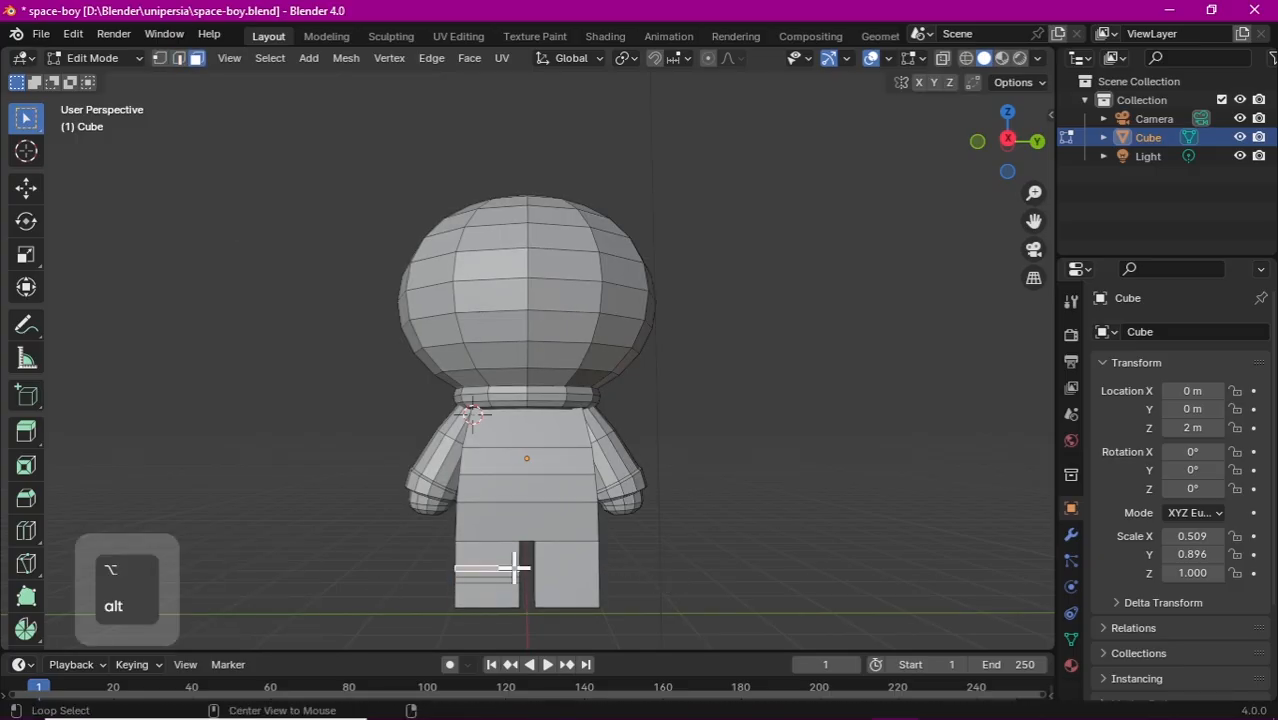
pyautogui.moveTo(1007, 140); pyautogui.dragTo(970, 150)
pyautogui.press('s')
pyautogui.press('Escape')
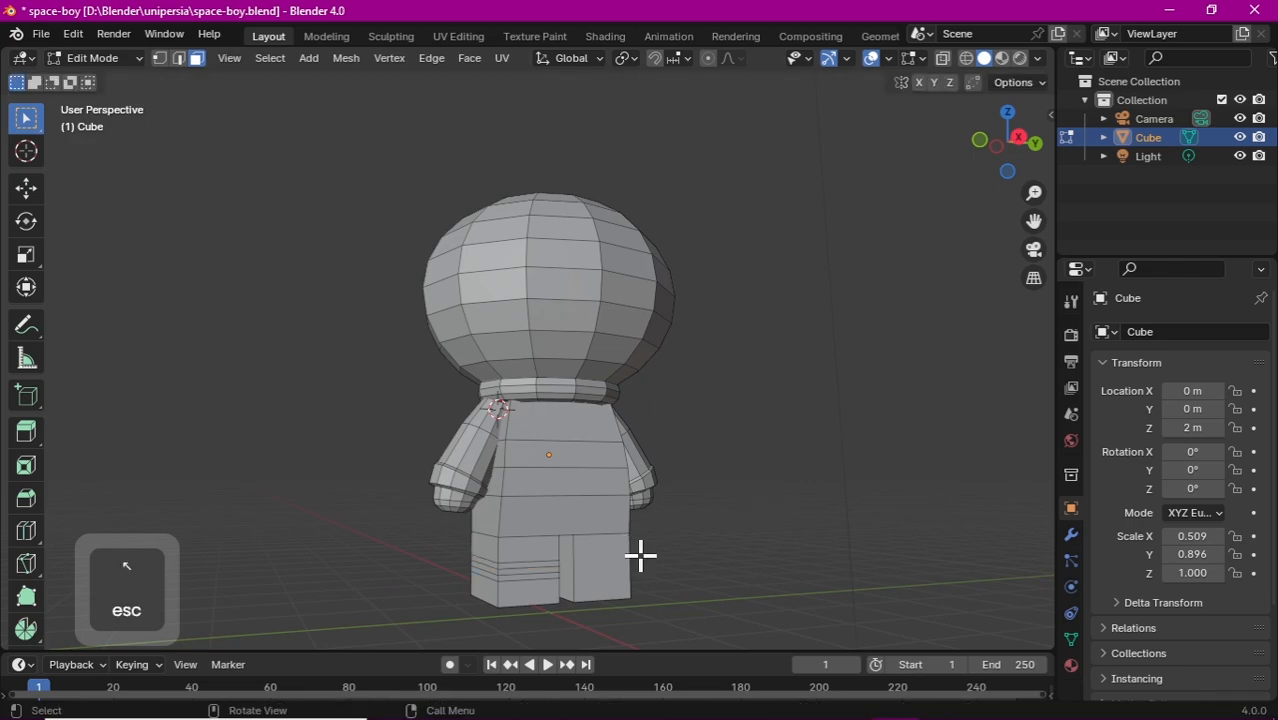
# Step: Scale the upper and lower face rings of that leg's bevelled band outward as raised folds
pyautogui.hotkey('ctrl', 'r')
pyautogui.click(561, 565)
pyautogui.click(561, 565)
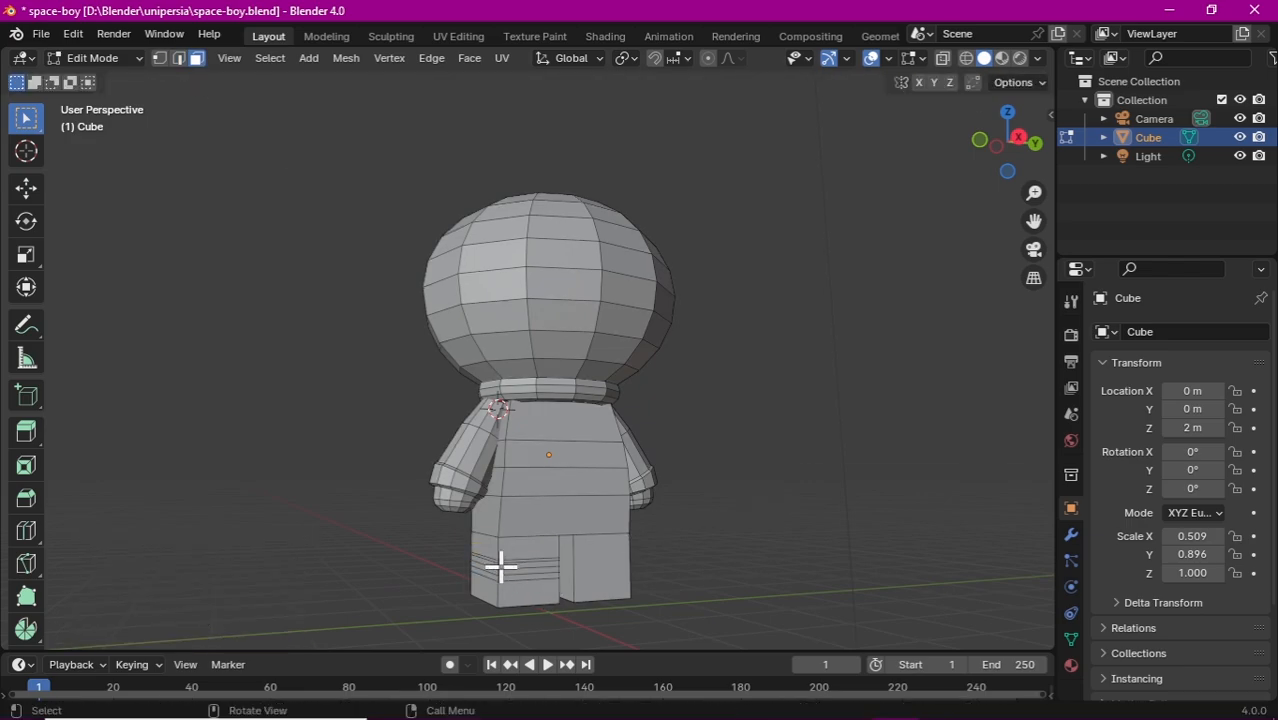
pyautogui.keyDown('alt'); pyautogui.click(500, 566); pyautogui.keyUp('alt')
pyautogui.press('s')
pyautogui.click(874, 579)
pyautogui.click(545, 573)
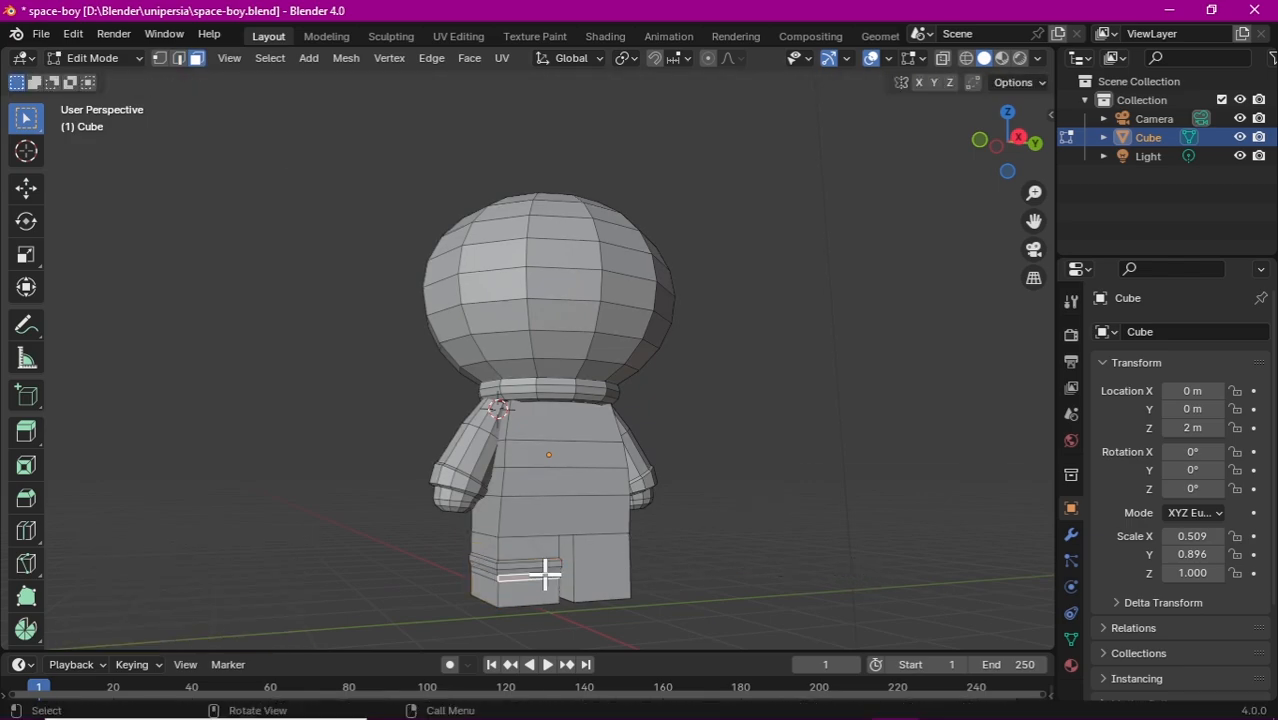
pyautogui.keyDown('alt'); pyautogui.click(503, 581); pyautogui.keyUp('alt')
pyautogui.press('s')
pyautogui.click(822, 568)
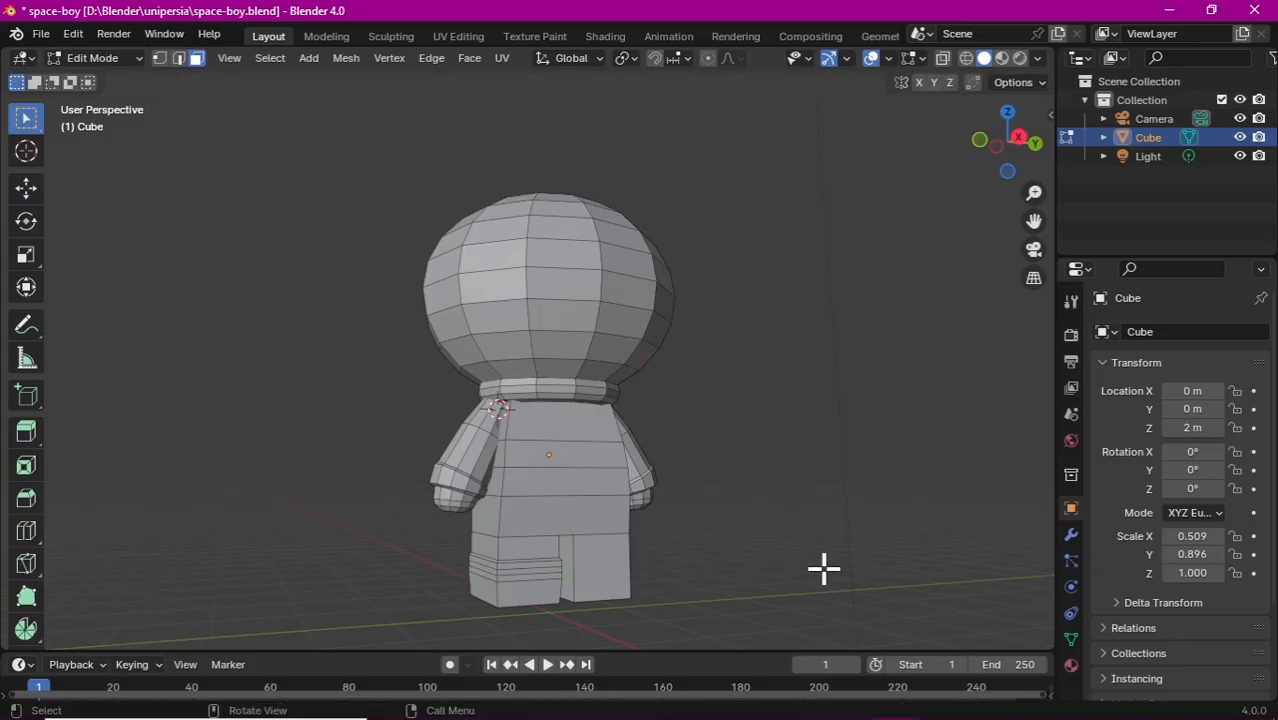
# Step: Add a horizontal loop cut around the other leg and bevel it into a matching segmented band
pyautogui.hotkey('ctrl', 'r')
pyautogui.click(702, 577)
pyautogui.moveTo(770, 528); pyautogui.dragTo(804, 448, button='middle')
pyautogui.hotkey('ctrl', 'b')
pyautogui.click(613, 587)
pyautogui.hotkey('ctrl', 'r')
pyautogui.click(619, 556)
# Step: Scale the upper and lower face rings of the second leg's band outward to match the first leg
pyautogui.click(197, 58)
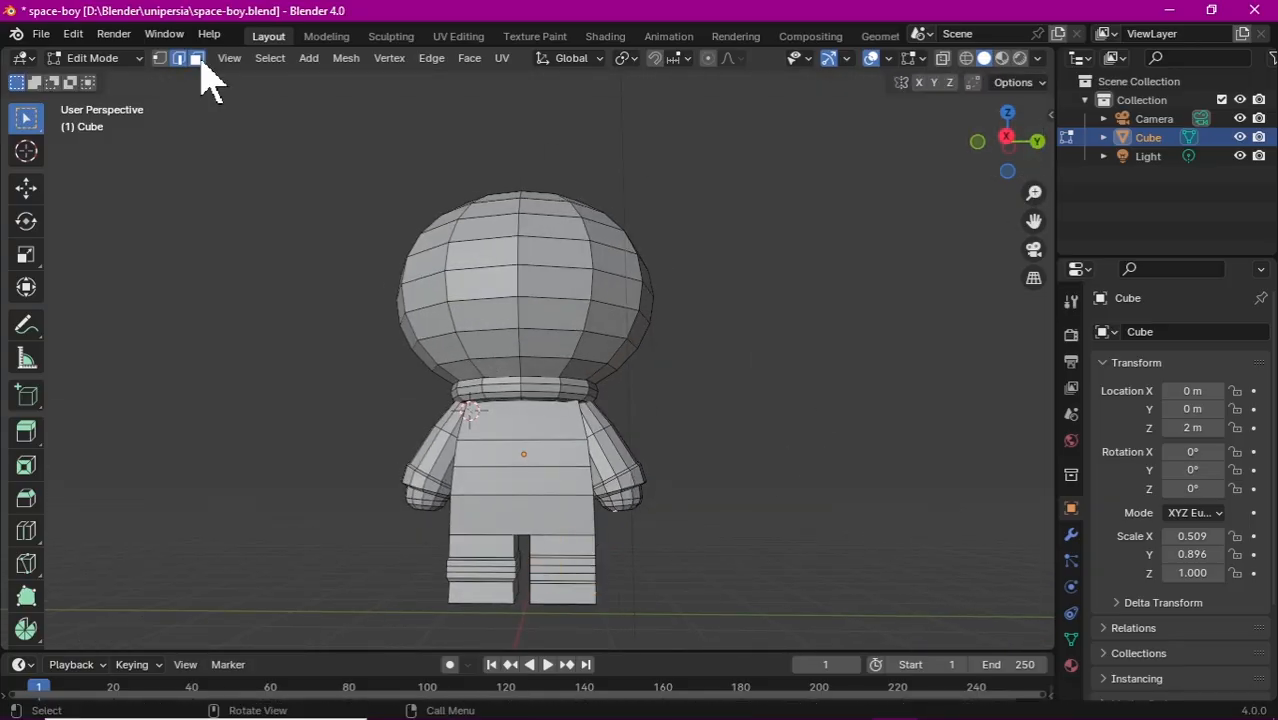
pyautogui.keyDown('alt'); pyautogui.click(560, 557); pyautogui.keyUp('alt')
pyautogui.moveTo(680, 520)
pyautogui.mouseDown(button='middle')
pyautogui.moveTo(622, 522)
pyautogui.moveTo(692, 540)
pyautogui.mouseUp(button='middle')
pyautogui.press('s')
pyautogui.keyDown('alt'); pyautogui.click(551, 579); pyautogui.keyUp('alt')
pyautogui.press('s')
pyautogui.click(556, 577)
pyautogui.hotkey('ctrl', 'r')
pyautogui.click(550, 572)
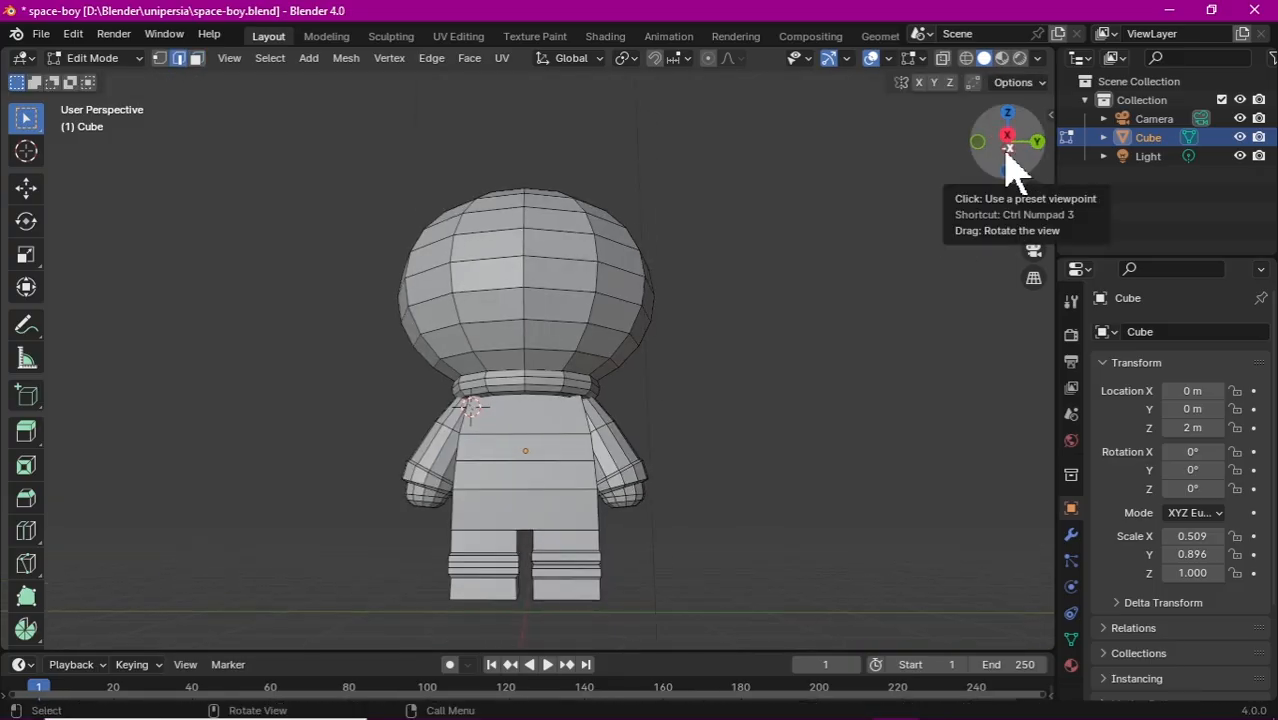
pyautogui.click(1008, 146)
pyautogui.press('g')
pyautogui.keyDown('alt'); pyautogui.click(512, 541); pyautogui.keyUp('alt')
# Step: Inset the bottom face of the first leg
pyautogui.moveTo(1010, 150); pyautogui.dragTo(990, 126)
pyautogui.click(198, 60)
pyautogui.click(472, 520)
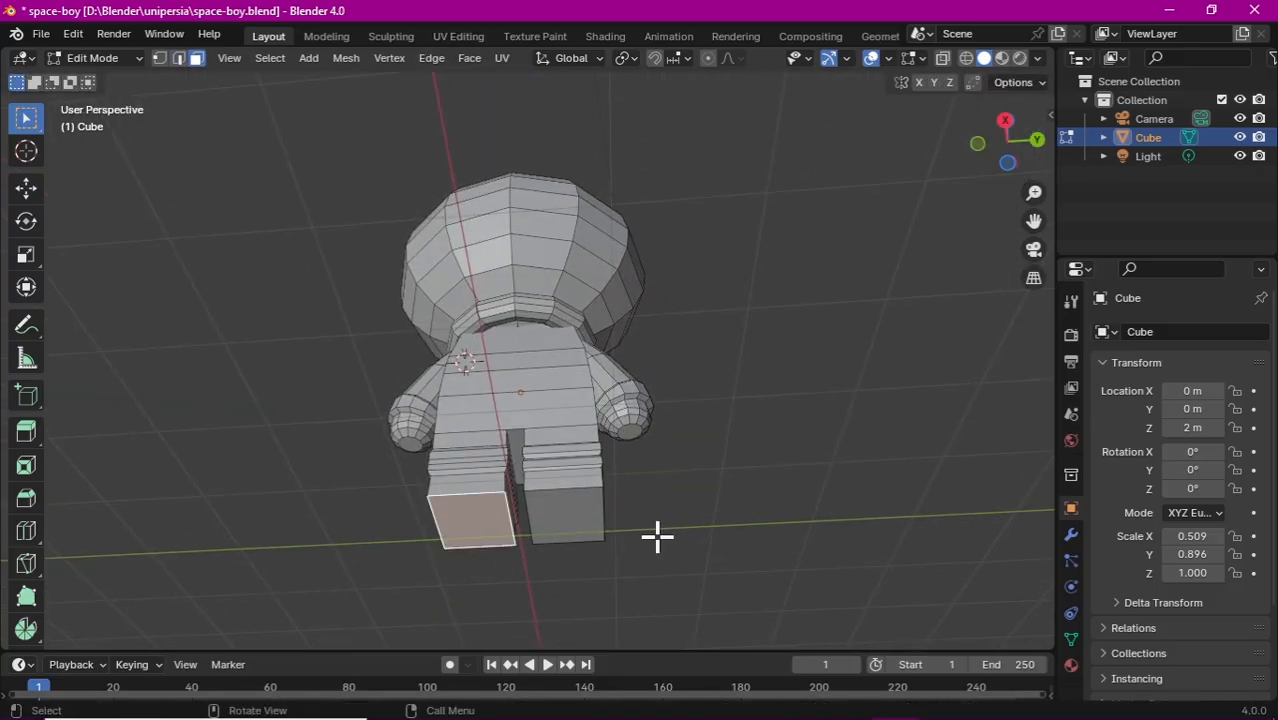
pyautogui.press('i')
pyautogui.click(646, 535)
# Step: Scale the inset sole along X and Y and lower it about 0.07 m along Z
pyautogui.press('s')
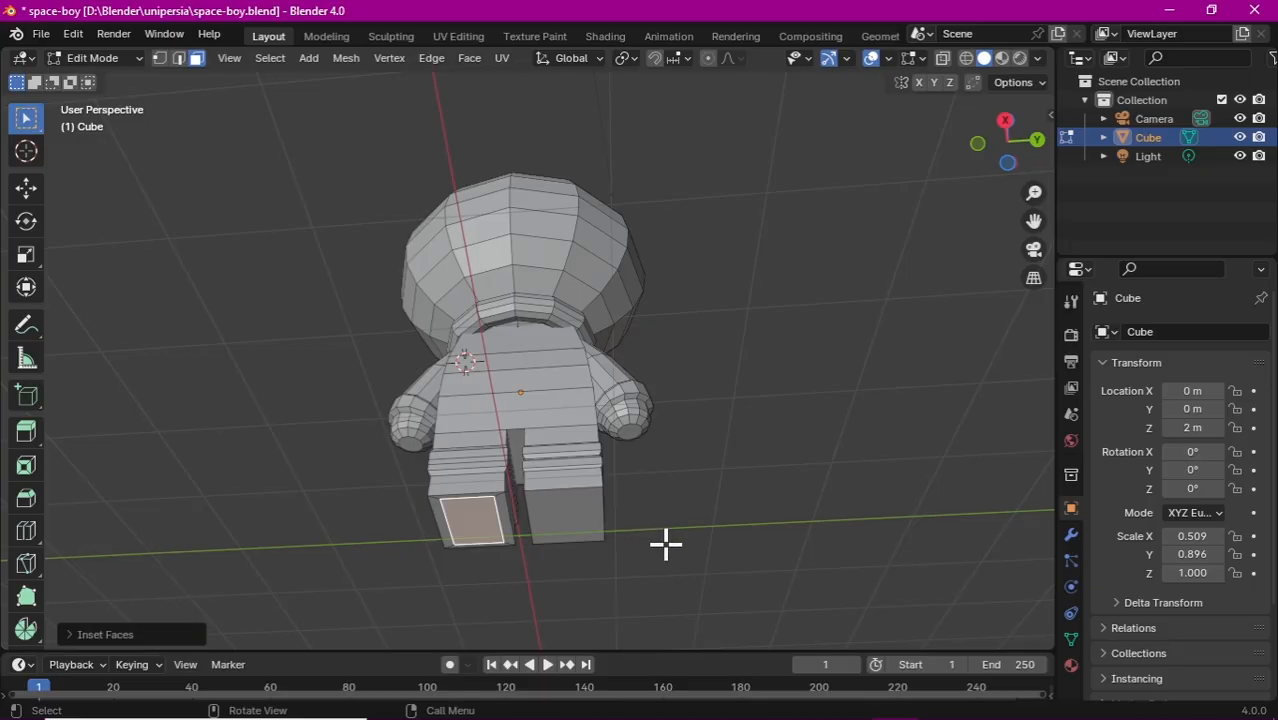
pyautogui.press('x')
pyautogui.click(614, 540)
pyautogui.press('s')
pyautogui.press('y')
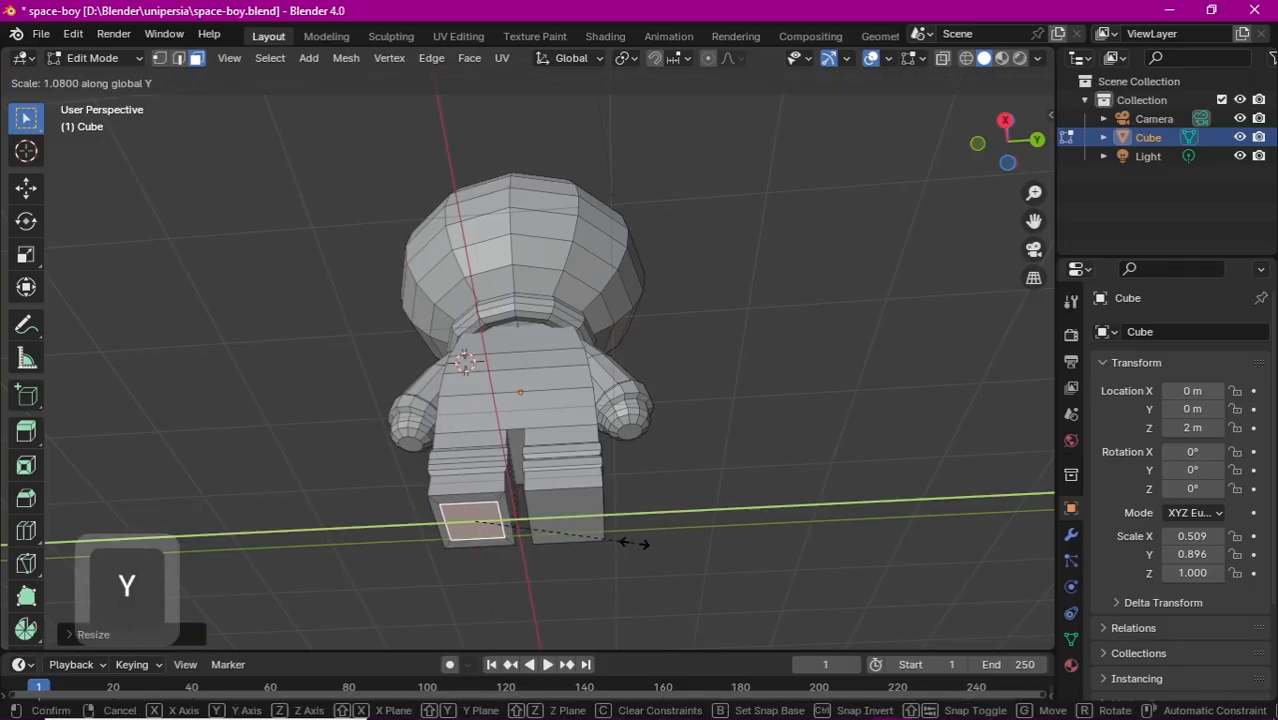
pyautogui.click(630, 539)
pyautogui.press('g')
pyautogui.press('z')
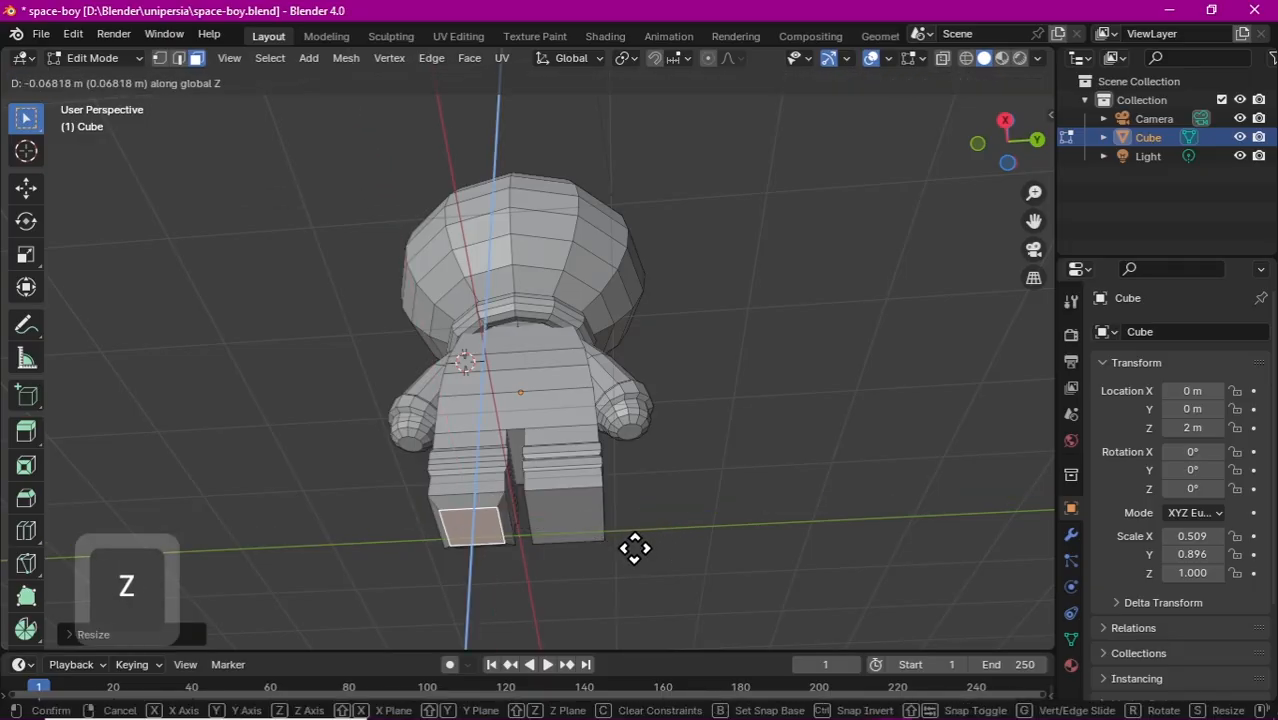
pyautogui.click(634, 548)
# Step: Inset the other leg's bottom face and adjust the inset sole along X
pyautogui.moveTo(1018, 157)
pyautogui.mouseDown()
pyautogui.moveTo(1030, 150)
pyautogui.moveTo(1018, 108)
pyautogui.moveTo(1012, 156)
pyautogui.moveTo(1012, 122)
pyautogui.moveTo(1013, 160)
pyautogui.moveTo(1030, 160)
pyautogui.moveTo(1007, 165)
pyautogui.mouseUp()
pyautogui.press('i')
pyautogui.press('g')
pyautogui.click(739, 576)
pyautogui.click(570, 548)
pyautogui.press('i')
pyautogui.press('s')
pyautogui.press('x')
pyautogui.press('g')
pyautogui.press('x')
pyautogui.click(751, 570)
# Step: Move the second leg's inset sole along Z and scale it along Y
pyautogui.press('g')
pyautogui.press('z')
pyautogui.click(773, 448)
pyautogui.press('i')
pyautogui.press('s')
pyautogui.press('y')
pyautogui.press('z')
pyautogui.click(862, 565)
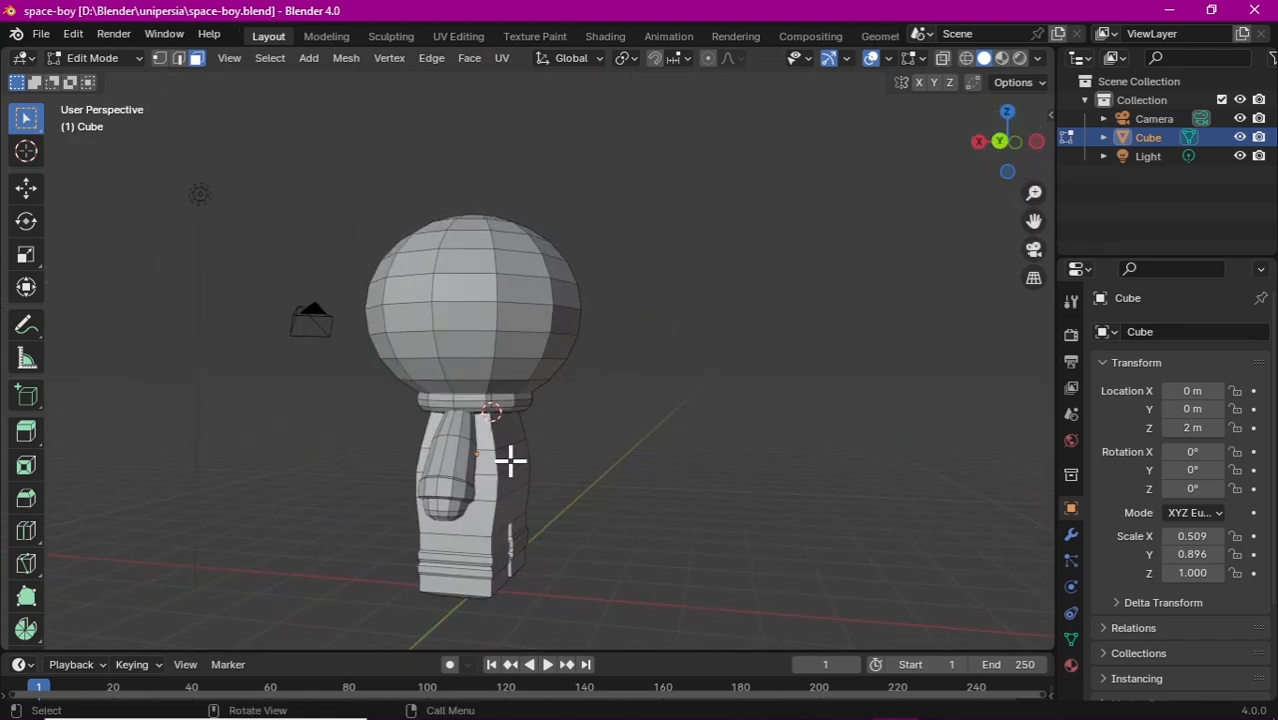
# Step: Snap the 3D cursor to the torso's middle back face and add a cube there for the backpack
pyautogui.hotkey('shift', 's')
pyautogui.hotkey('shift', 'a')
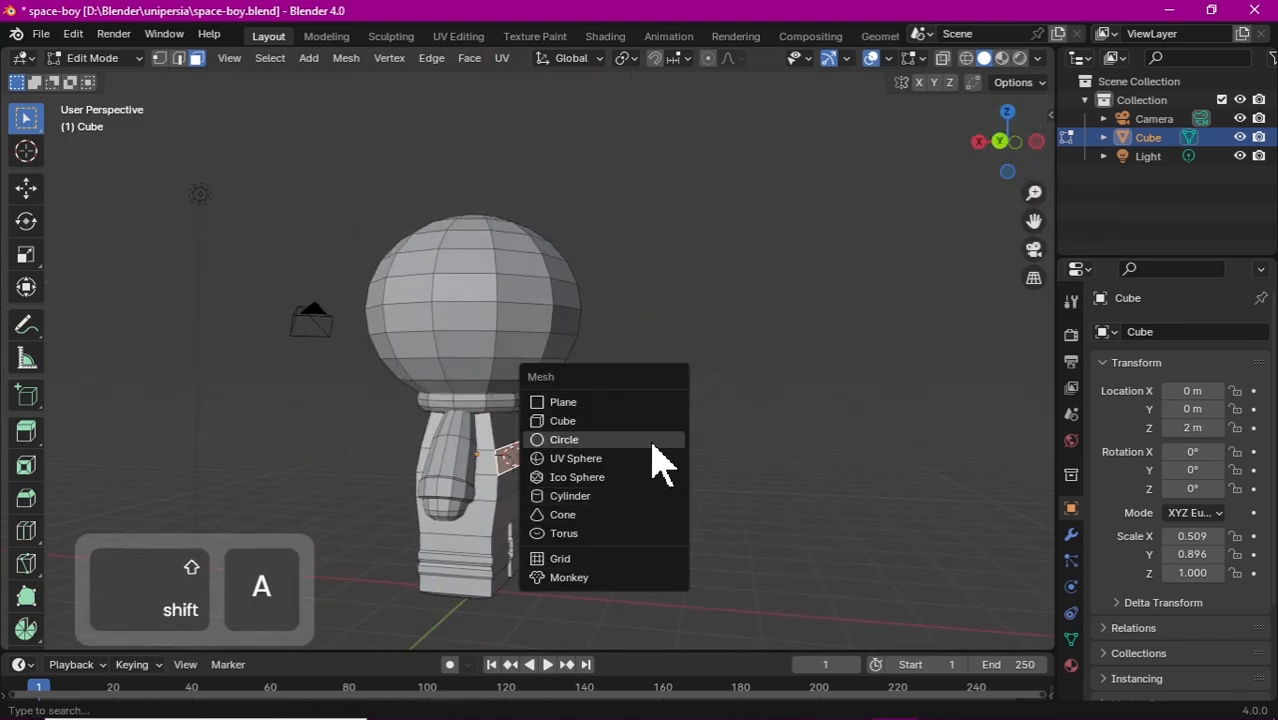
pyautogui.click(652, 428)
# Step: Scale the backpack cube down along X to make it thin and to about 0.75 along Z
pyautogui.press('s')
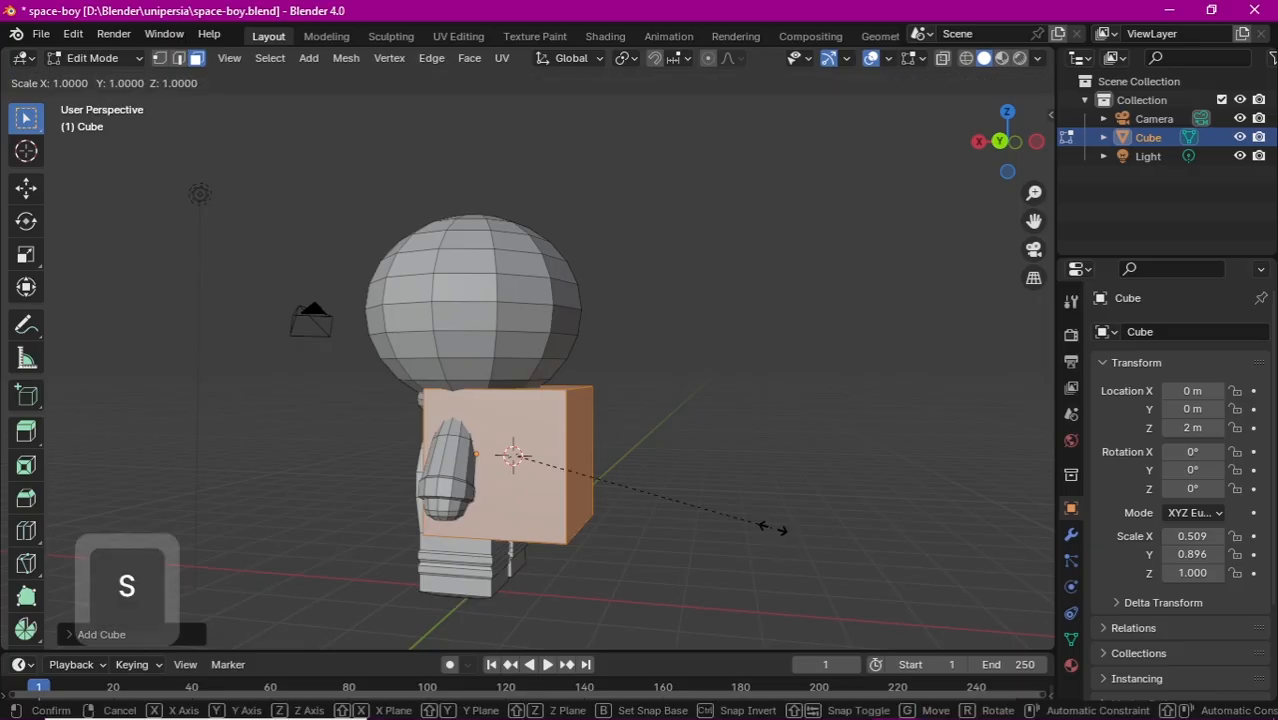
pyautogui.press('x')
pyautogui.click(590, 482)
pyautogui.press('s')
pyautogui.press('z')
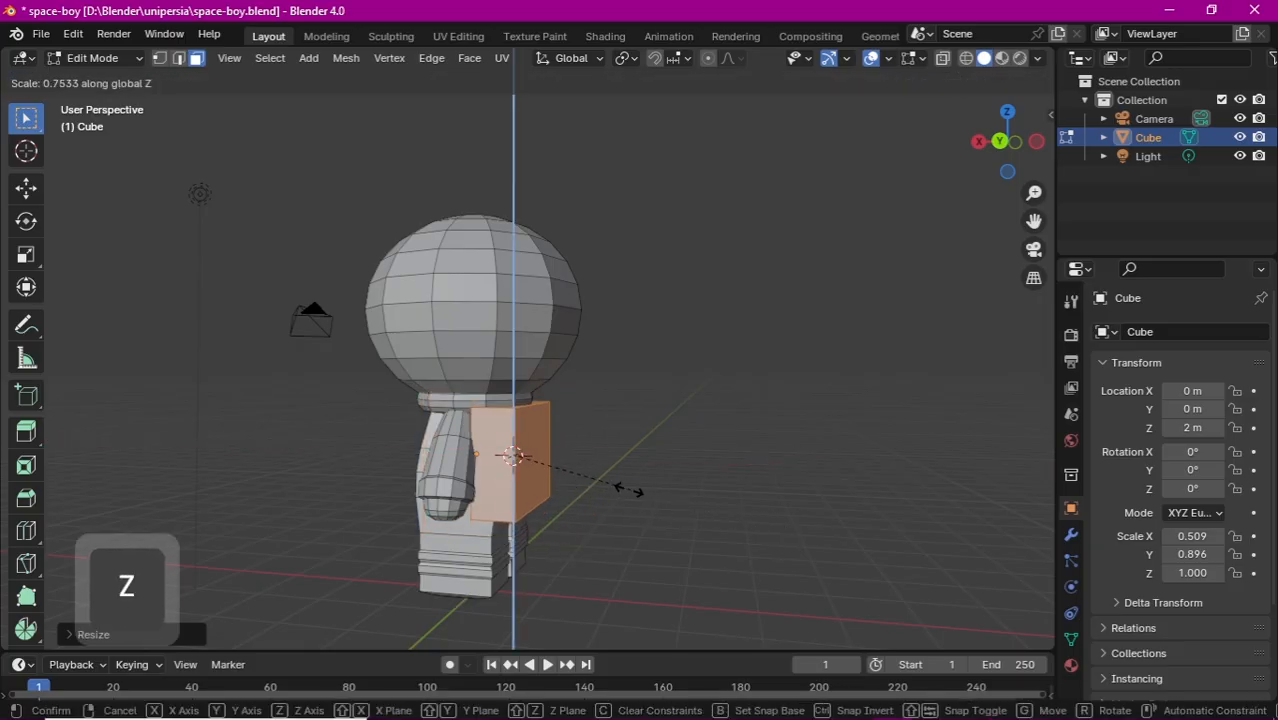
pyautogui.click(659, 474)
# Step: Reposition the backpack cube against the torso's back
pyautogui.moveTo(659, 474); pyautogui.dragTo(716, 456, button='middle')
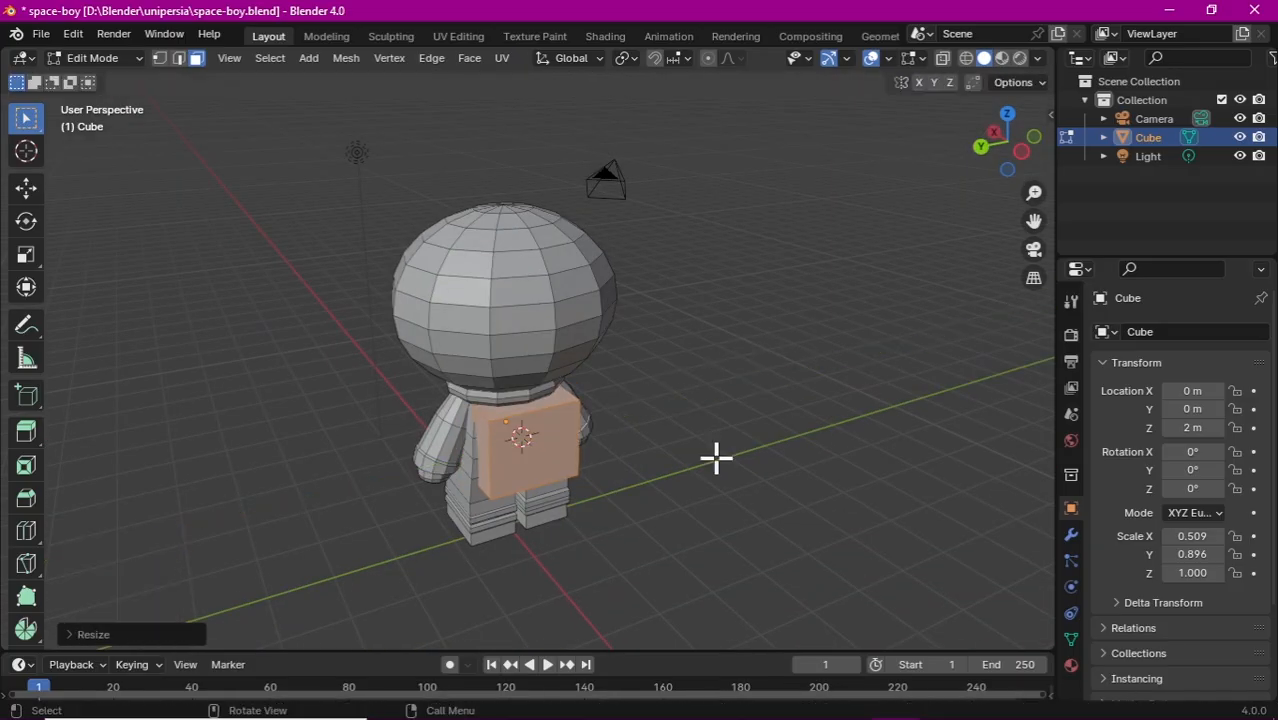
pyautogui.press('g')
pyautogui.press('z')
pyautogui.click(790, 479)
pyautogui.moveTo(790, 479); pyautogui.dragTo(632, 516, button='middle')
pyautogui.press('g')
pyautogui.rightClick(773, 431)
pyautogui.moveTo(773, 431); pyautogui.dragTo(762, 462, button='middle')
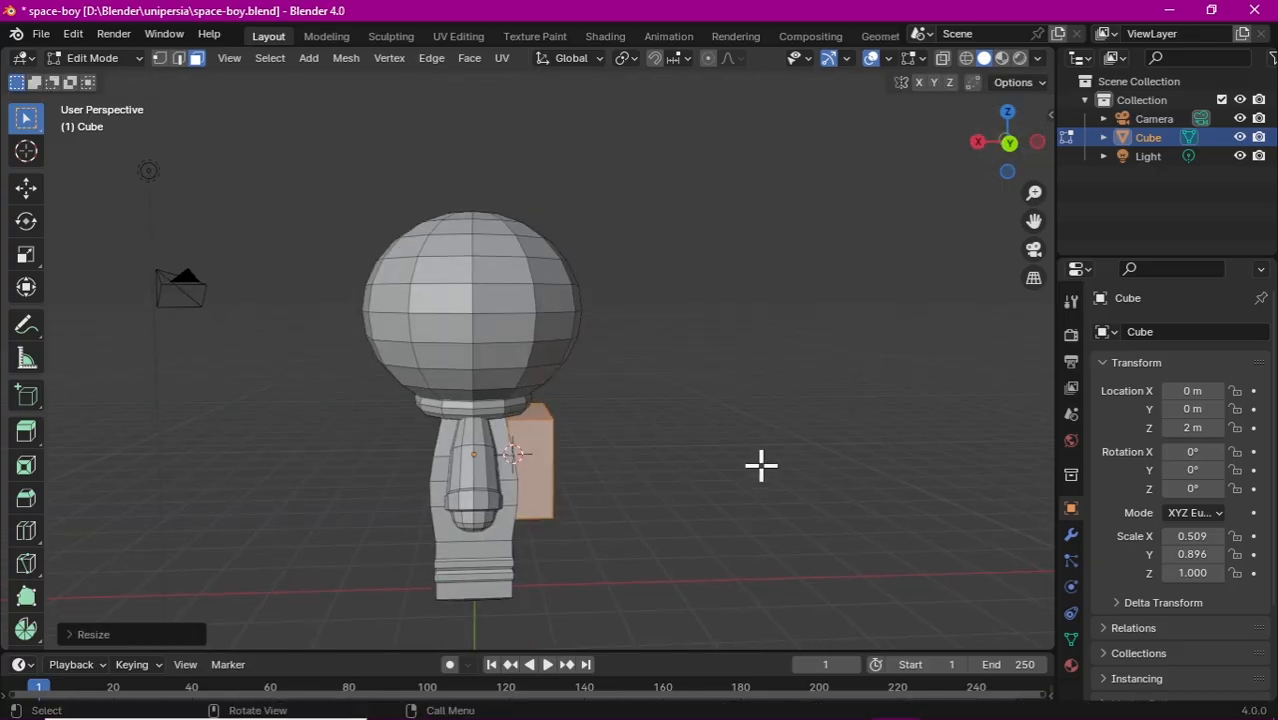
# Step: Bevel the backpack's upper rear edge about 0.5 m wide with three segments
pyautogui.moveTo(822, 379); pyautogui.dragTo(548, 414, button='middle')
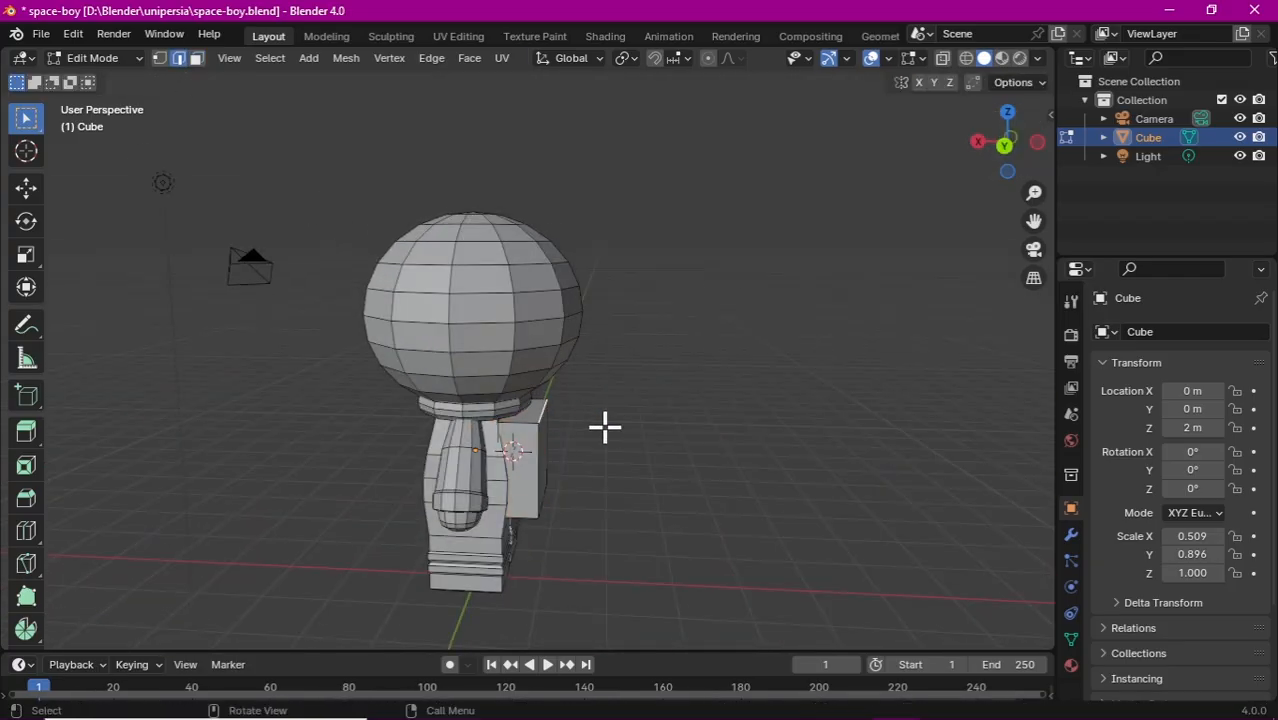
pyautogui.hotkey('ctrl', 'b')
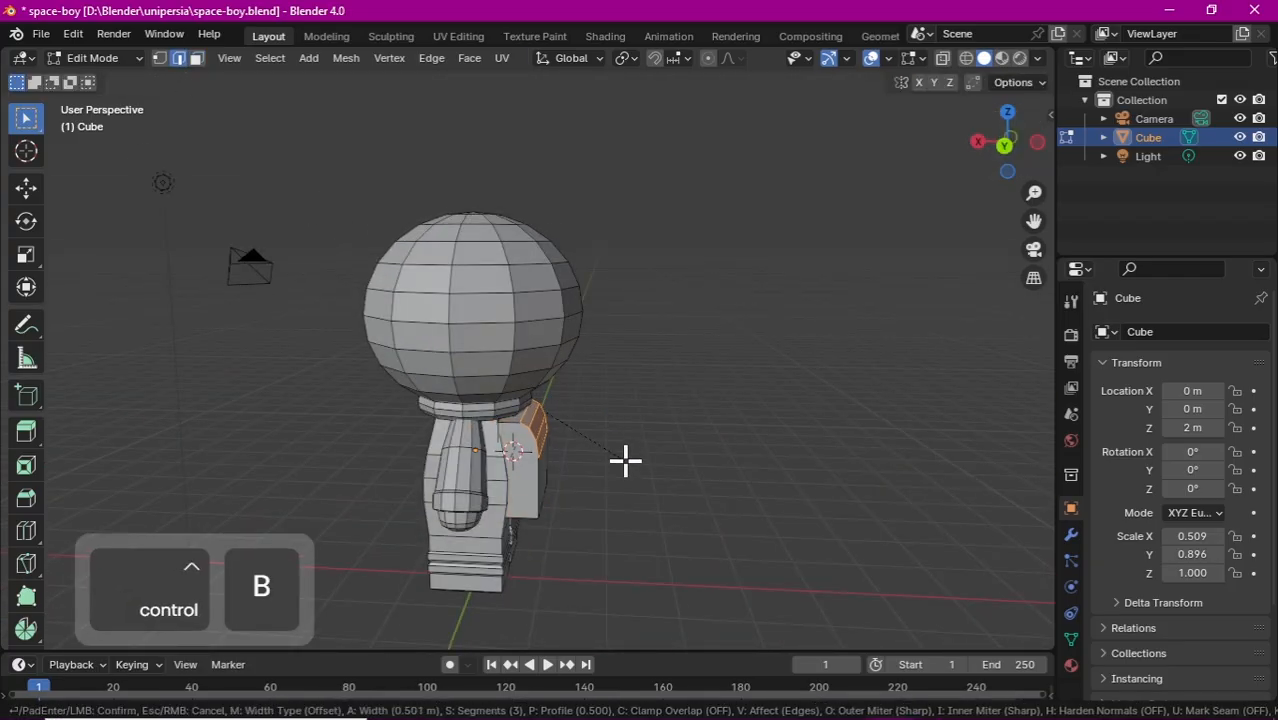
pyautogui.click(631, 459)
# Step: Apply a narrow bevel to the backpack's lower rear edge and save the file
pyautogui.moveTo(1000, 142); pyautogui.dragTo(960, 142)
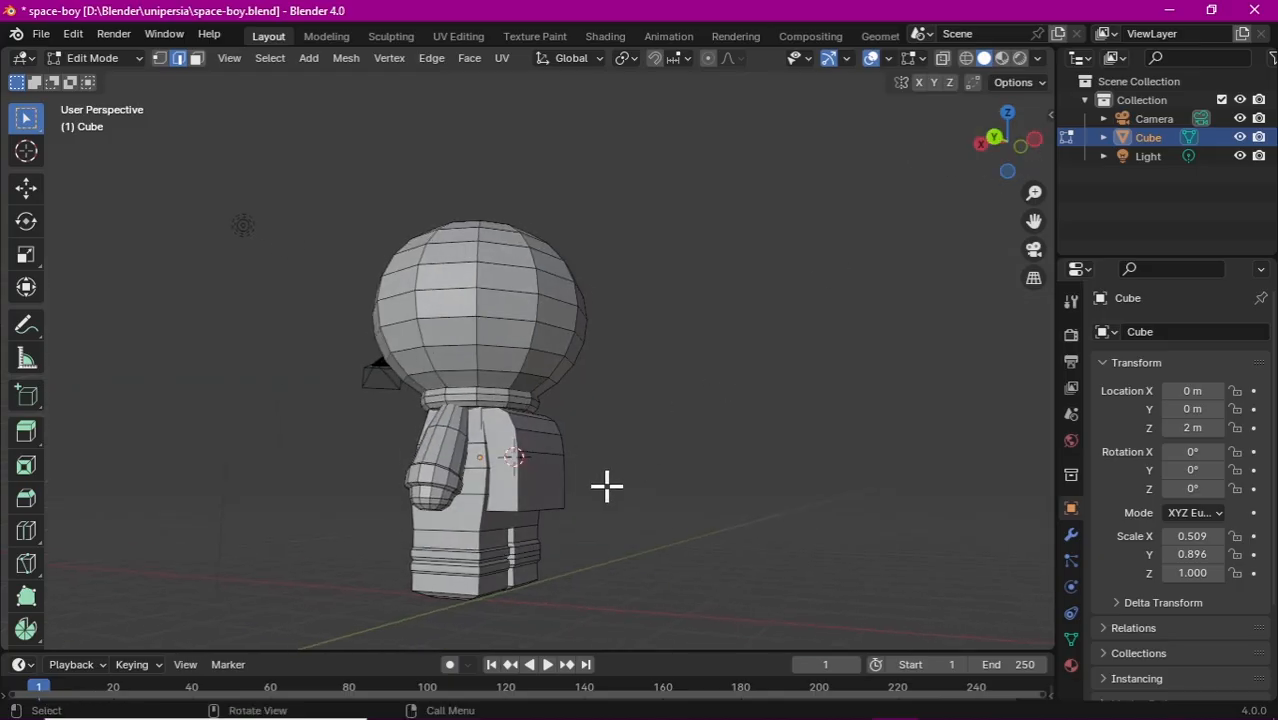
pyautogui.hotkey('ctrl', 'b')
pyautogui.click(762, 347)
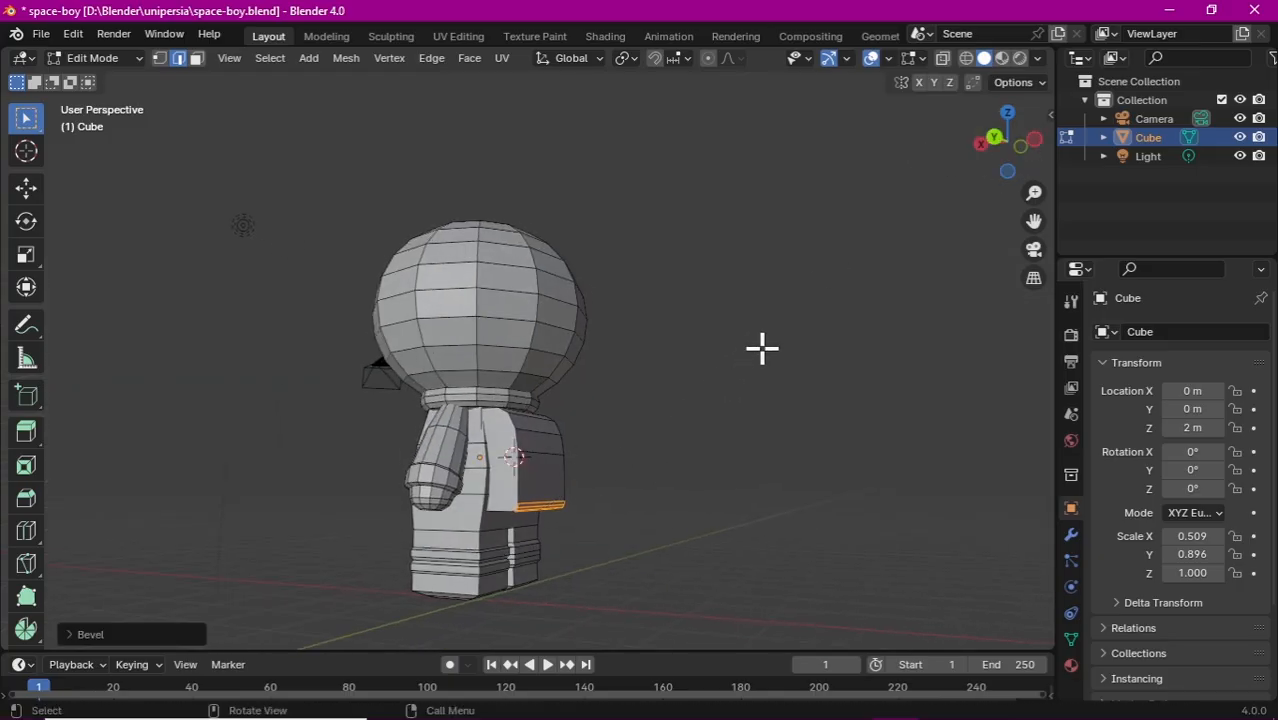
pyautogui.moveTo(995, 175); pyautogui.dragTo(929, 165)
pyautogui.hotkey('ctrl', 's')
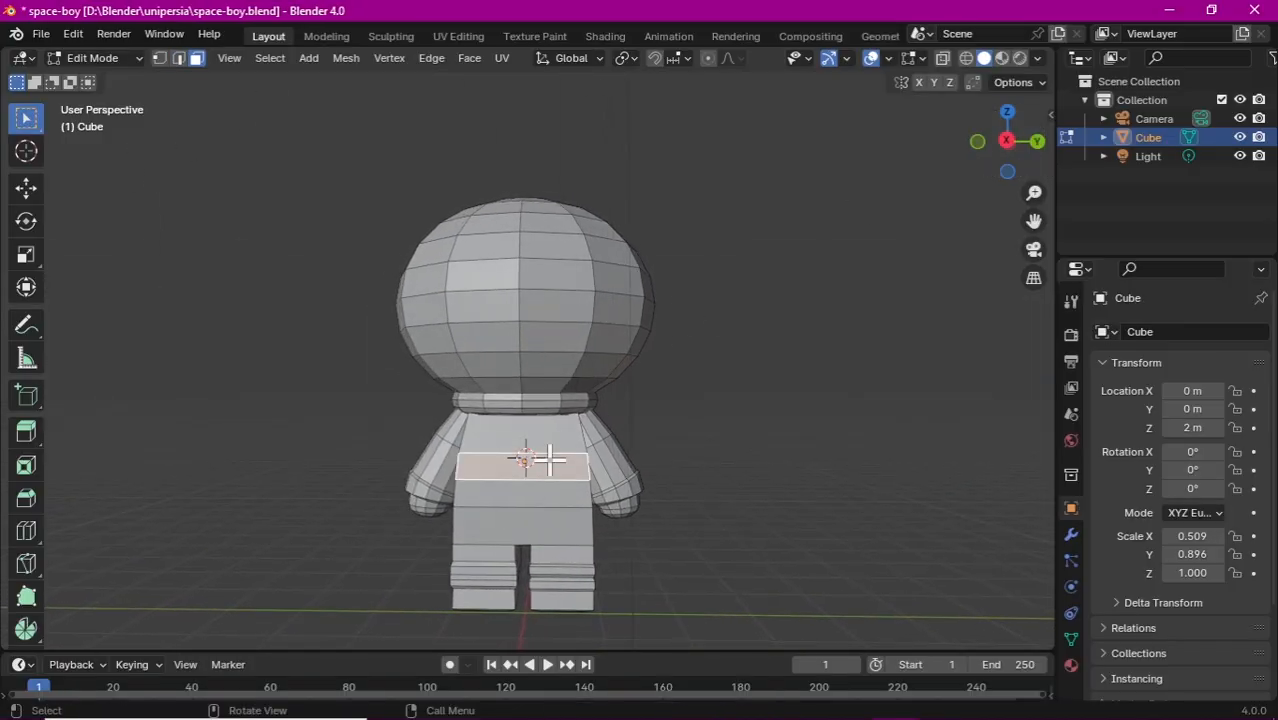
# Step: Snap the 3D cursor to the selected chest face on the torso's front and add a cube there
pyautogui.hotkey('shift', 's')
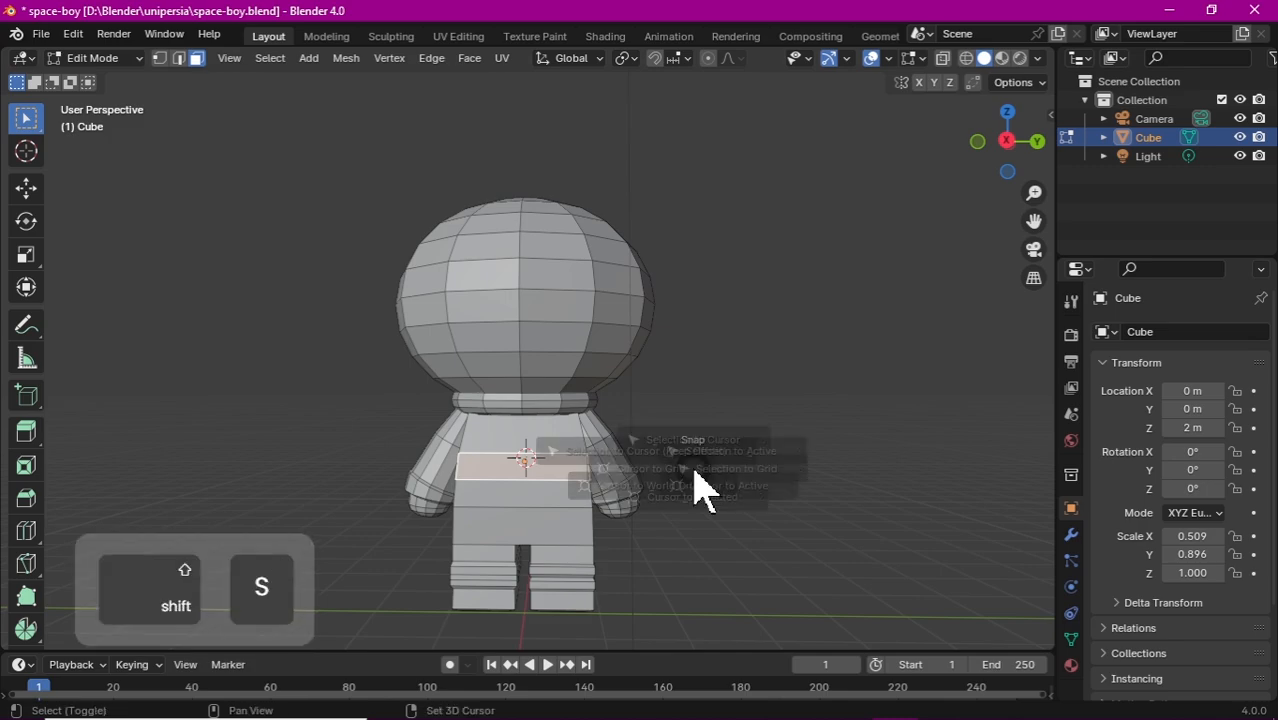
pyautogui.click(731, 519)
pyautogui.hotkey('shift', 'a')
pyautogui.click(756, 490)
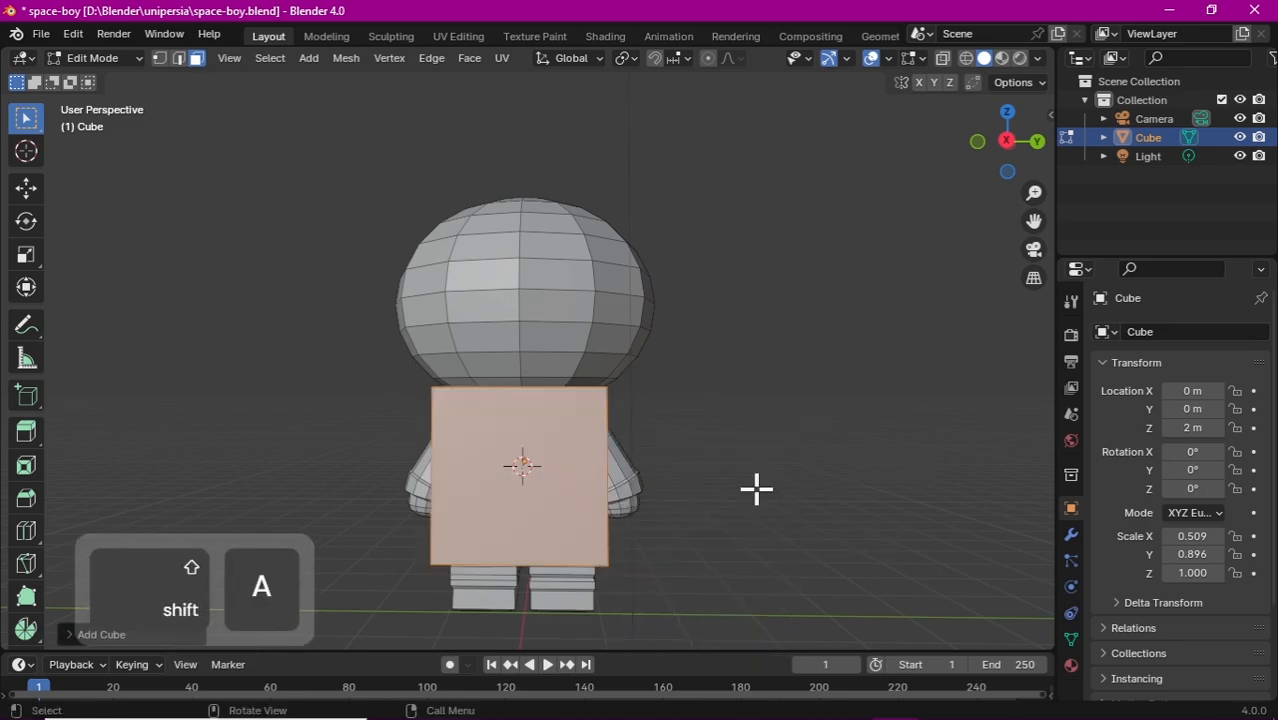
# Step: Scale the chest cube down and flatten it along X and Z into a small control box
pyautogui.press('s')
pyautogui.moveTo(670, 480); pyautogui.dragTo(783, 456, button='middle')
pyautogui.press('x')
pyautogui.click(735, 465)
pyautogui.press('s')
pyautogui.press('z')
pyautogui.click(684, 488)
# Step: Move the control box into place on the front of the chest
pyautogui.moveTo(1007, 143)
pyautogui.mouseDown()
pyautogui.moveTo(1002, 165)
pyautogui.moveTo(995, 130)
pyautogui.moveTo(955, 118)
pyautogui.moveTo(1010, 160)
pyautogui.moveTo(1000, 140)
pyautogui.mouseUp()
pyautogui.press('g')
pyautogui.click(782, 525)
# Step: Add a horizontal loop cut low on the control box and extrude its lower front face outward as a ledge
pyautogui.hotkey('ctrl', 'r')
pyautogui.click(594, 460)
pyautogui.click(602, 467)
pyautogui.press('3')
pyautogui.click(575, 470)
pyautogui.press('e')
pyautogui.click(580, 475)
# Step: Snap the 3D cursor to the control box's upper front face, then add a circle rotated 90° about Y
pyautogui.hotkey('shift', 's')
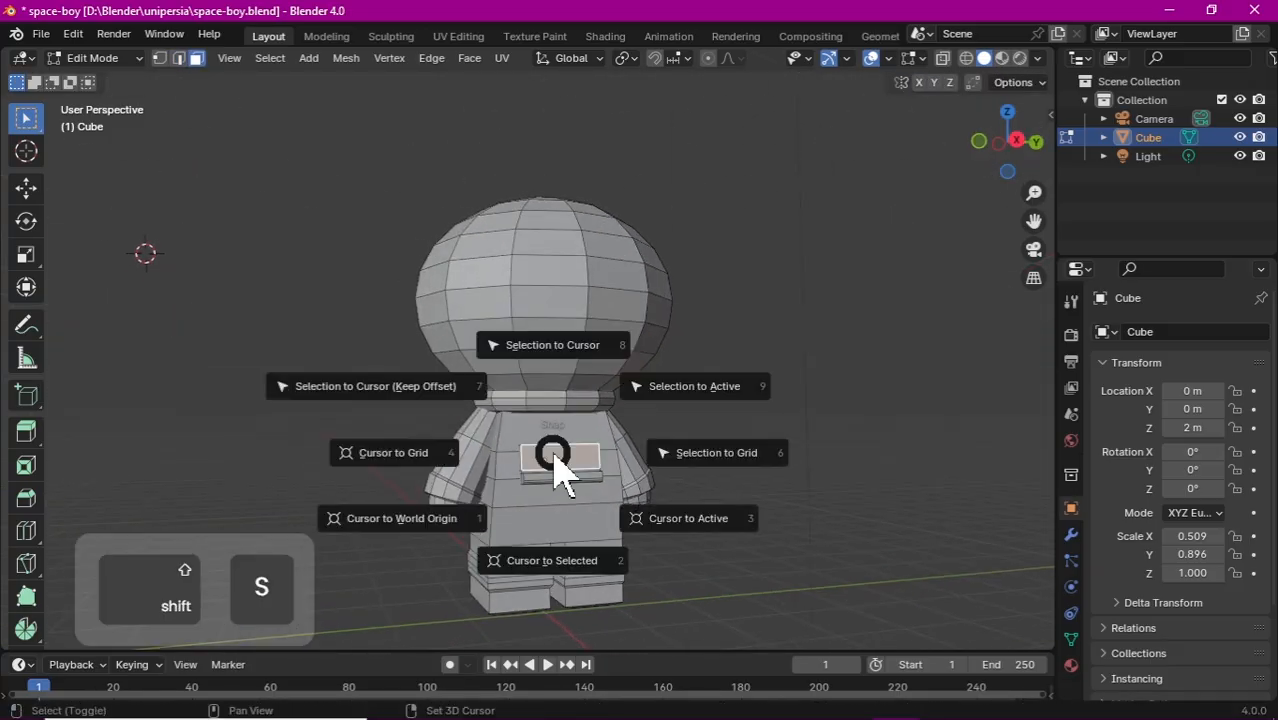
pyautogui.click(542, 560)
pyautogui.hotkey('shift', 'a')
pyautogui.click(776, 423)
pyautogui.write('ry90')
pyautogui.press('Return')
# Step: Fill the circle with a face and scale it down to a small button on the control box
pyautogui.press('g')
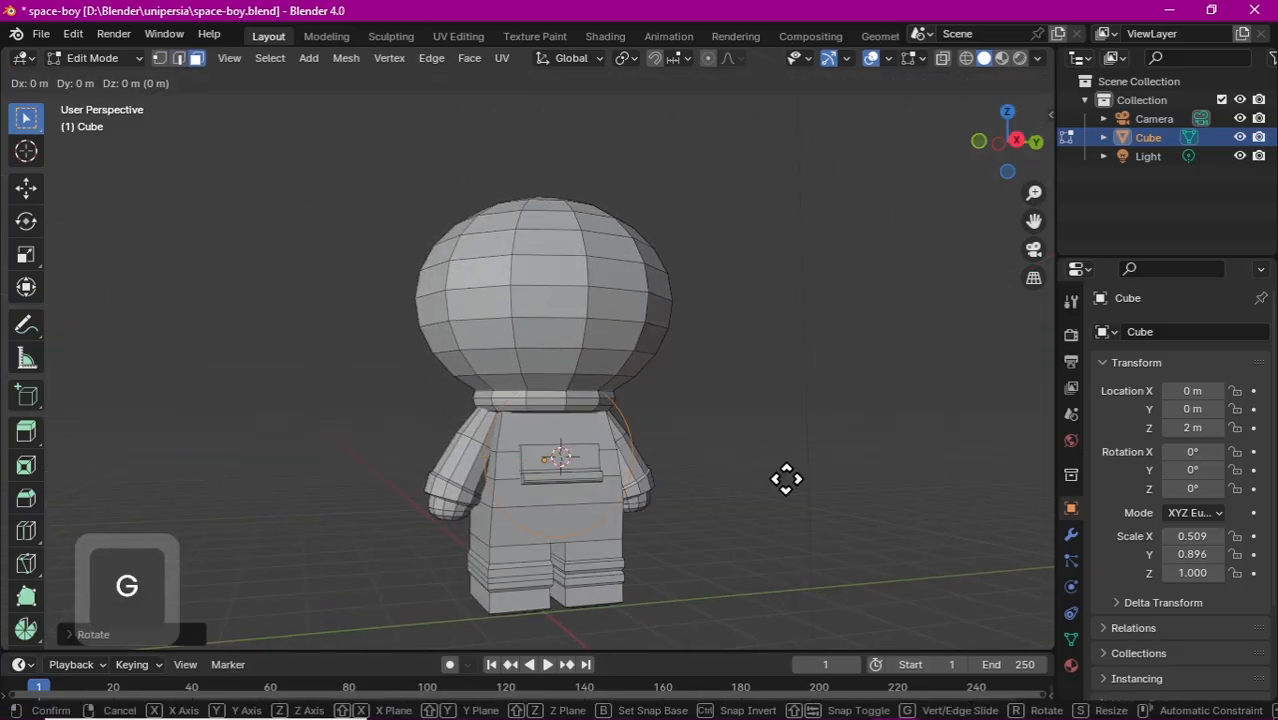
pyautogui.press('Escape')
pyautogui.press('f')
pyautogui.press('s')
pyautogui.click(604, 466)
# Step: Move the button circle along Y to one side of the control box and tilt it about the Y axis
pyautogui.click(1016, 141)
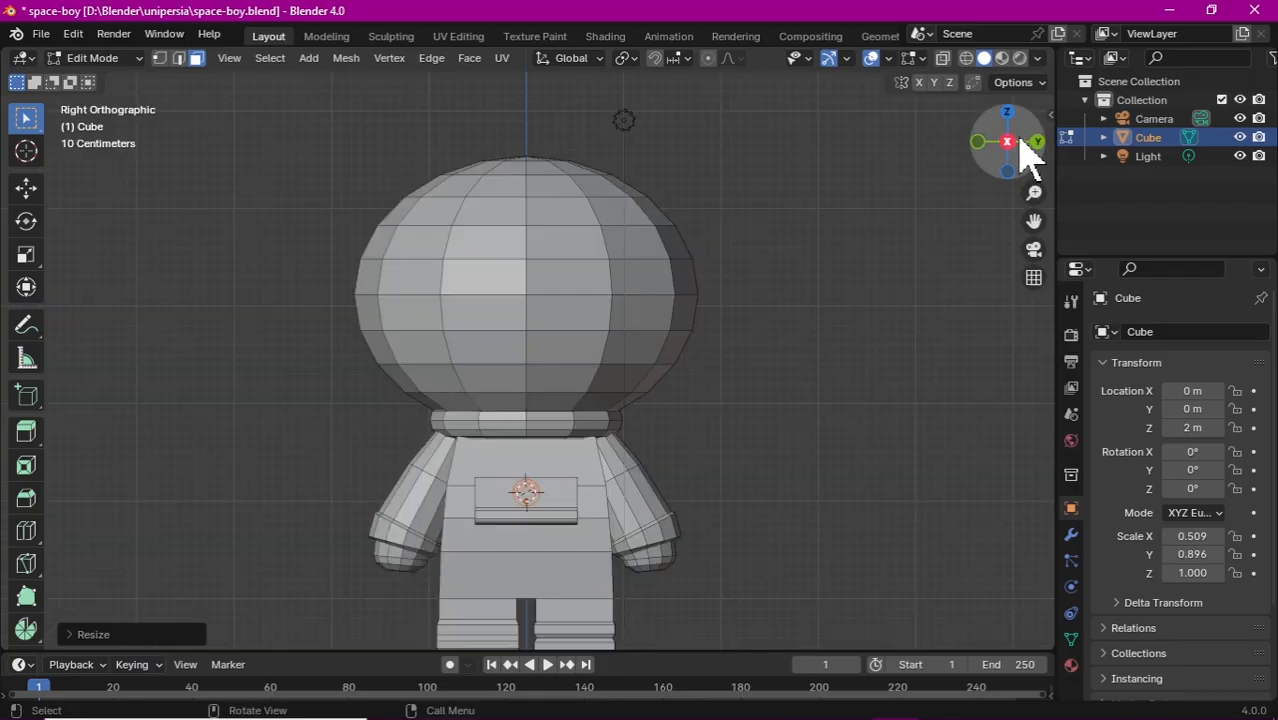
pyautogui.moveTo(1034, 192); pyautogui.dragTo(1000, 155)
pyautogui.press('g')
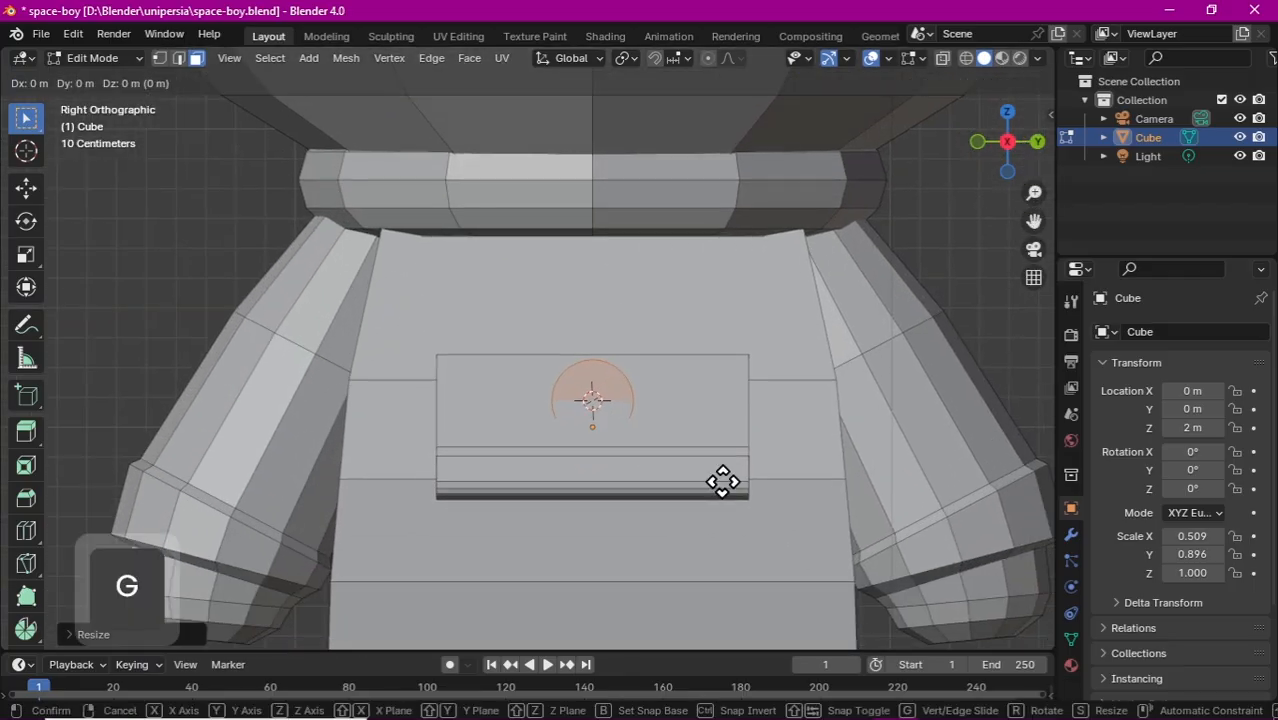
pyautogui.press('y')
pyautogui.click(641, 498)
pyautogui.write('ry90')
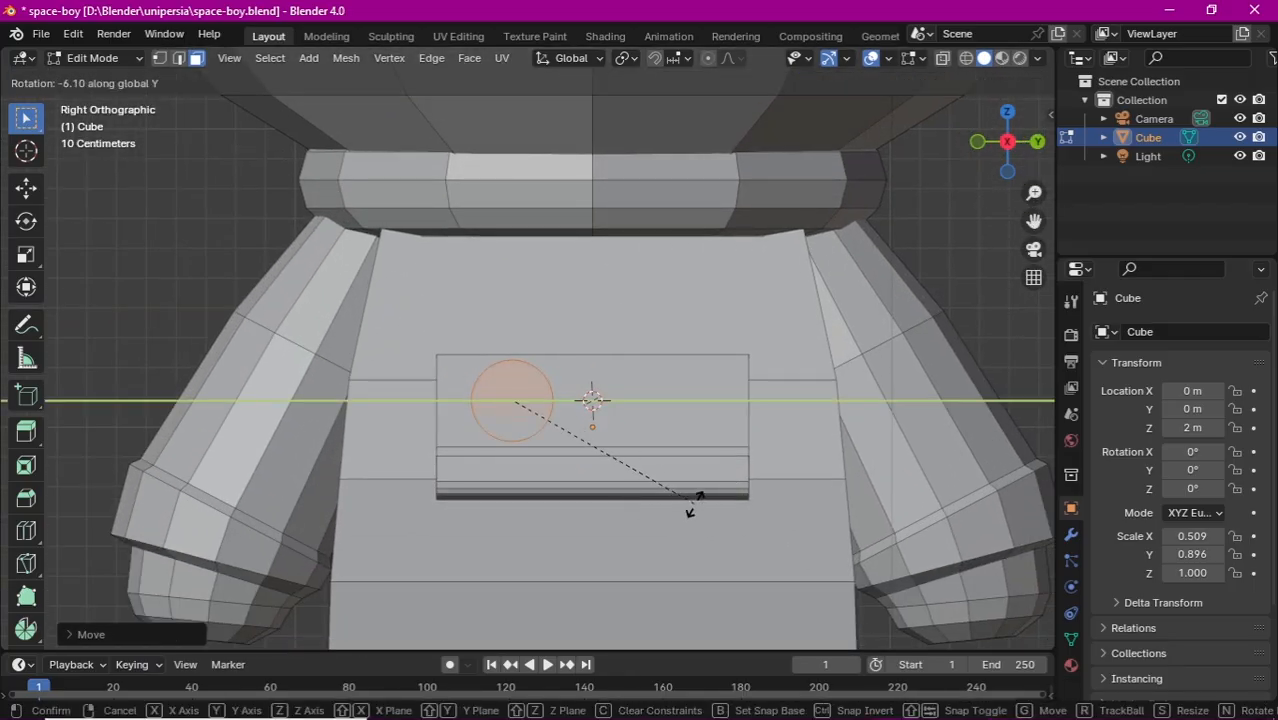
pyautogui.press('Return')
# Step: Extrude the button circle and adjust its depth along X on the control box front
pyautogui.press('e')
pyautogui.click(688, 511)
pyautogui.moveTo(690, 505); pyautogui.dragTo(790, 455, button='middle')
pyautogui.press('g')
pyautogui.press('x')
pyautogui.click(822, 451)
# Step: Inset the button's front face and extrude the inner face along X to form a rim
pyautogui.press('i')
pyautogui.click(844, 454)
pyautogui.press('e')
pyautogui.press('x')
# Step: Duplicate the whole button along Y, scale the copy down, and duplicate the smaller button beside it along Y
pyautogui.moveTo(602, 444); pyautogui.dragTo(565, 439, button='middle')
pyautogui.hotkey('ctrl', 'l')
pyautogui.hotkey('shift', 'd')
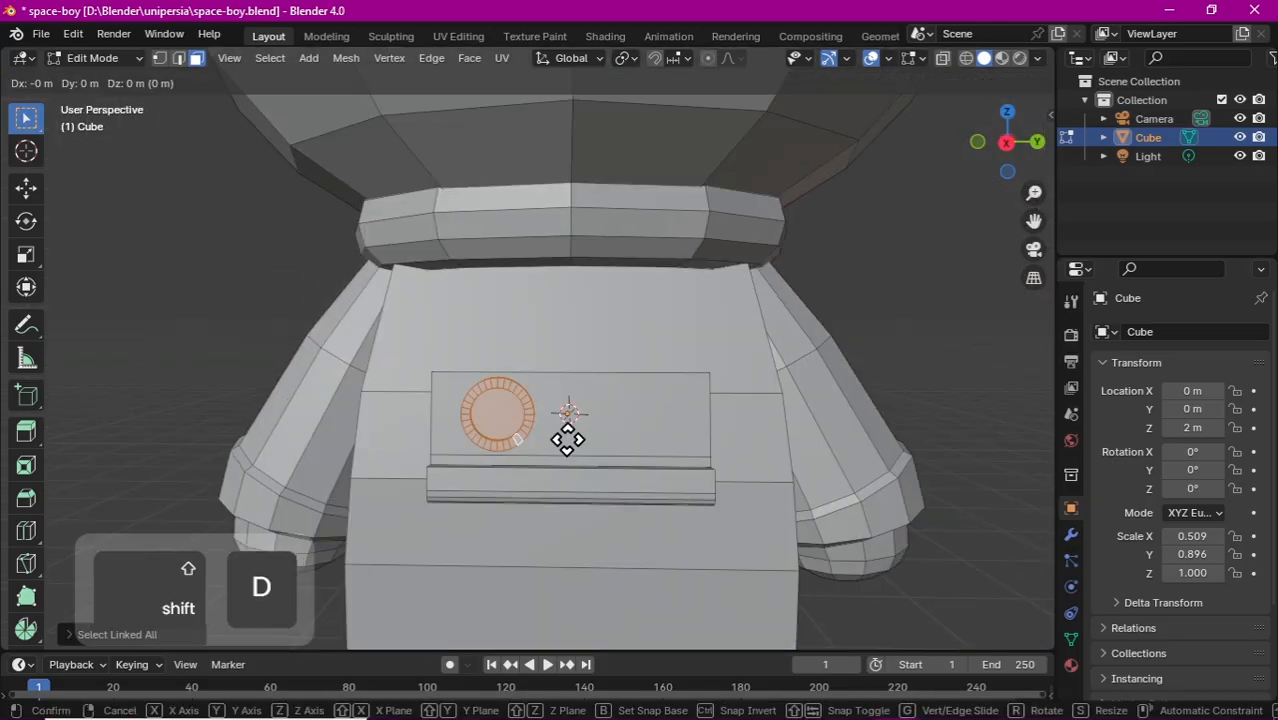
pyautogui.press('y')
pyautogui.click(682, 439)
pyautogui.press('s')
pyautogui.click(699, 451)
pyautogui.hotkey('shift', 'd')
pyautogui.press('y')
# Step: Extrude a two-by-two block of faces on one side of the helmet along Y as an earpiece and adjust its depth
pyautogui.moveTo(1034, 146); pyautogui.dragTo(1200, 150)
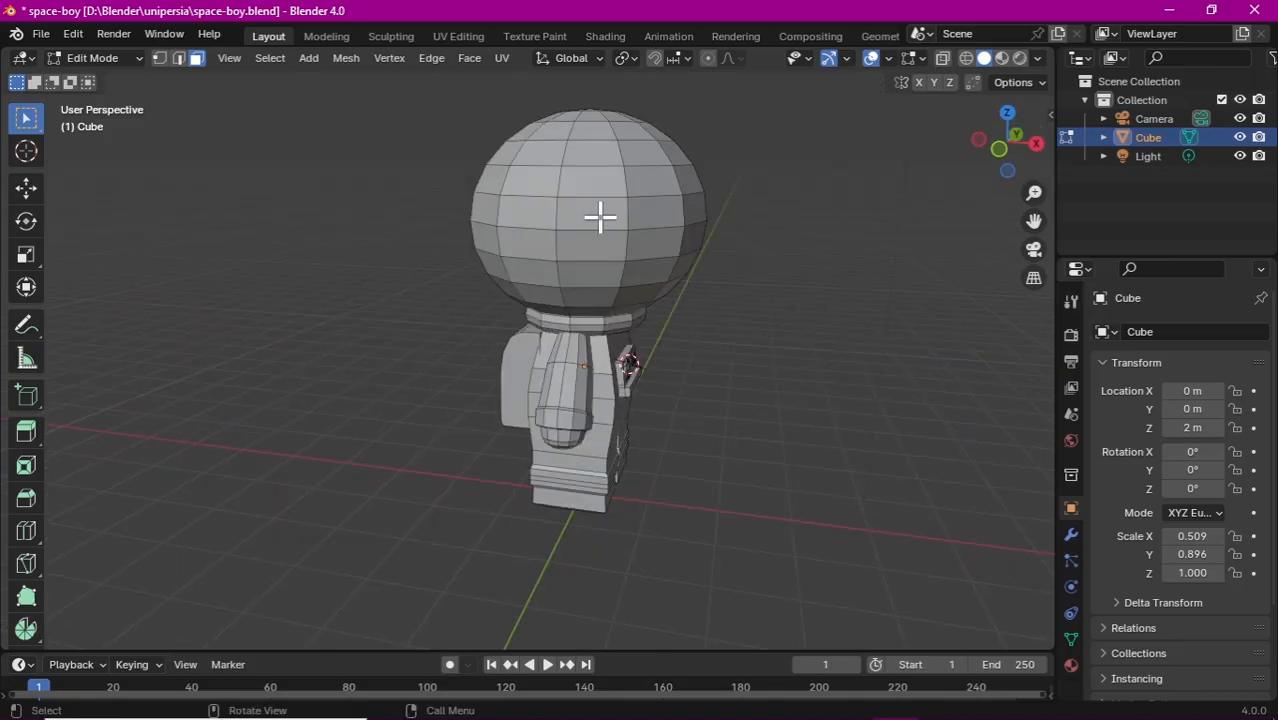
pyautogui.keyDown('shift'); pyautogui.click(554, 214); pyautogui.keyUp('shift')
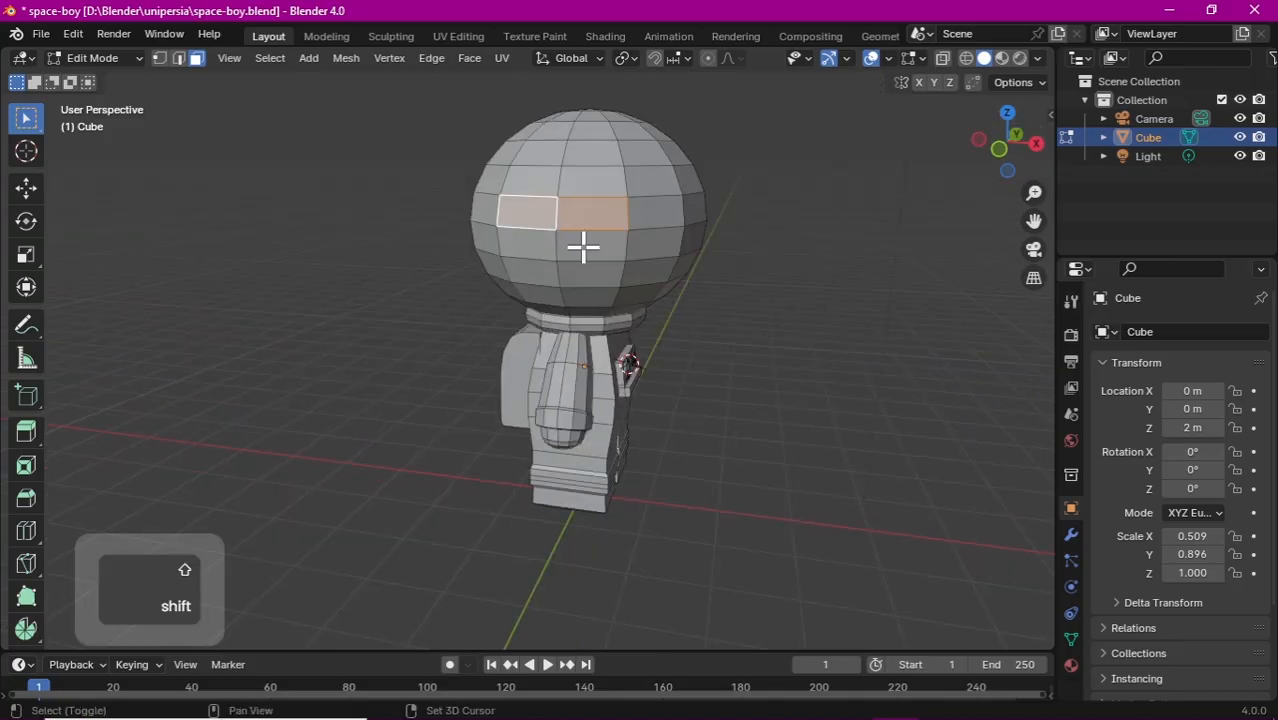
pyautogui.keyDown('shift'); pyautogui.click(545, 246); pyautogui.keyUp('shift')
pyautogui.press('e')
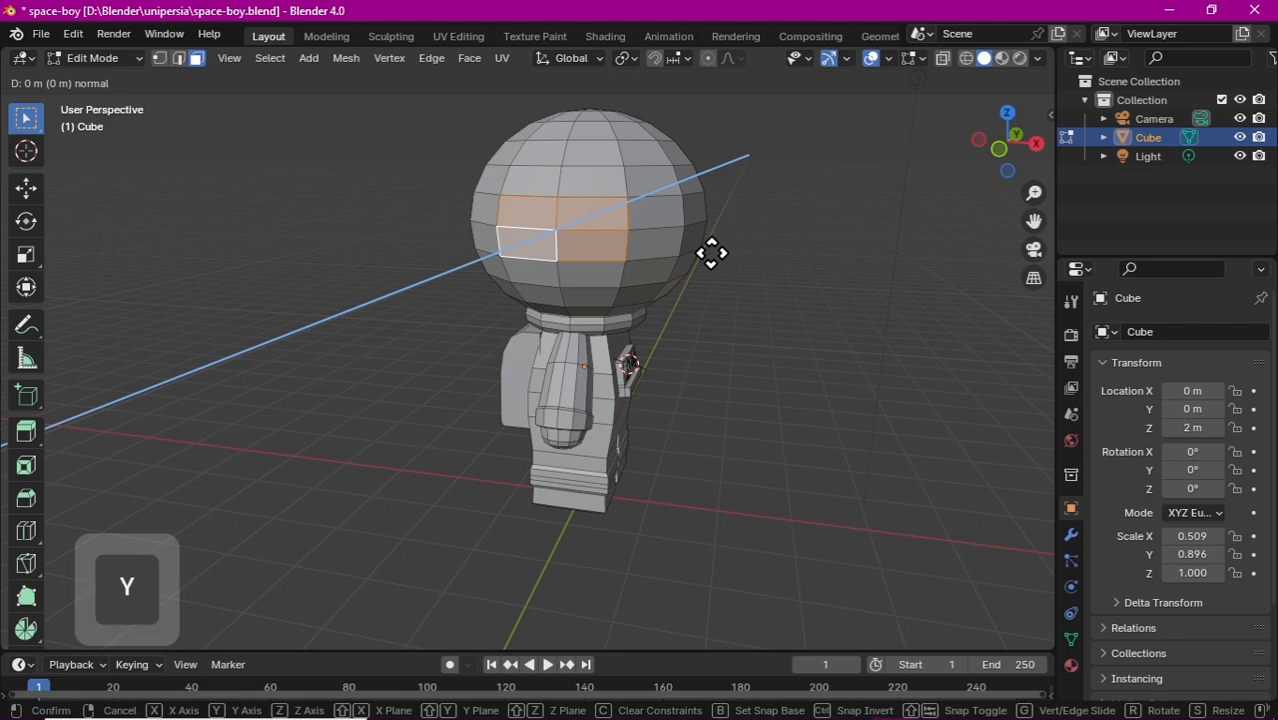
pyautogui.press('y')
pyautogui.click(707, 257)
pyautogui.moveTo(810, 200); pyautogui.dragTo(785, 306, button='middle')
pyautogui.press('g')
pyautogui.press('y')
pyautogui.click(832, 340)
# Step: Extrude the matching two-by-two block of faces on the helmet's opposite side along Y and adjust the second earpiece's depth
pyautogui.moveTo(1020, 143); pyautogui.dragTo(930, 143)
pyautogui.click(587, 209)
pyautogui.keyDown('shift'); pyautogui.click(542, 211); pyautogui.keyUp('shift')
pyautogui.keyDown('shift'); pyautogui.click(545, 241); pyautogui.keyUp('shift')
pyautogui.keyDown('shift'); pyautogui.click(583, 238); pyautogui.keyUp('shift')
pyautogui.press('e')
pyautogui.press('y')
pyautogui.click(740, 300)
pyautogui.moveTo(1008, 148); pyautogui.dragTo(1108, 142)
pyautogui.press('g')
pyautogui.press('y')
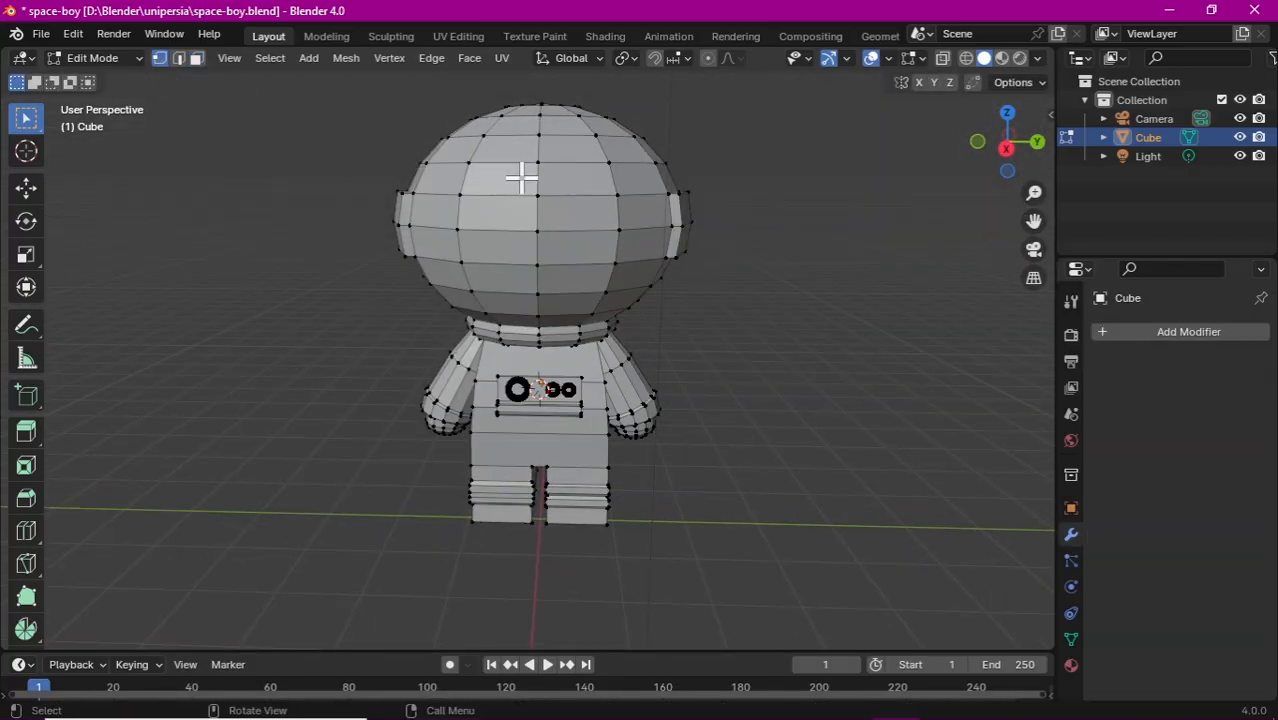
# Step: Add a UV sphere at the 3D cursor on the helmet front and widen it along Y as the visor
pyautogui.moveTo(540, 229); pyautogui.dragTo(790, 255, button='middle')
pyautogui.hotkey('shift', 'a')
pyautogui.click(835, 262)
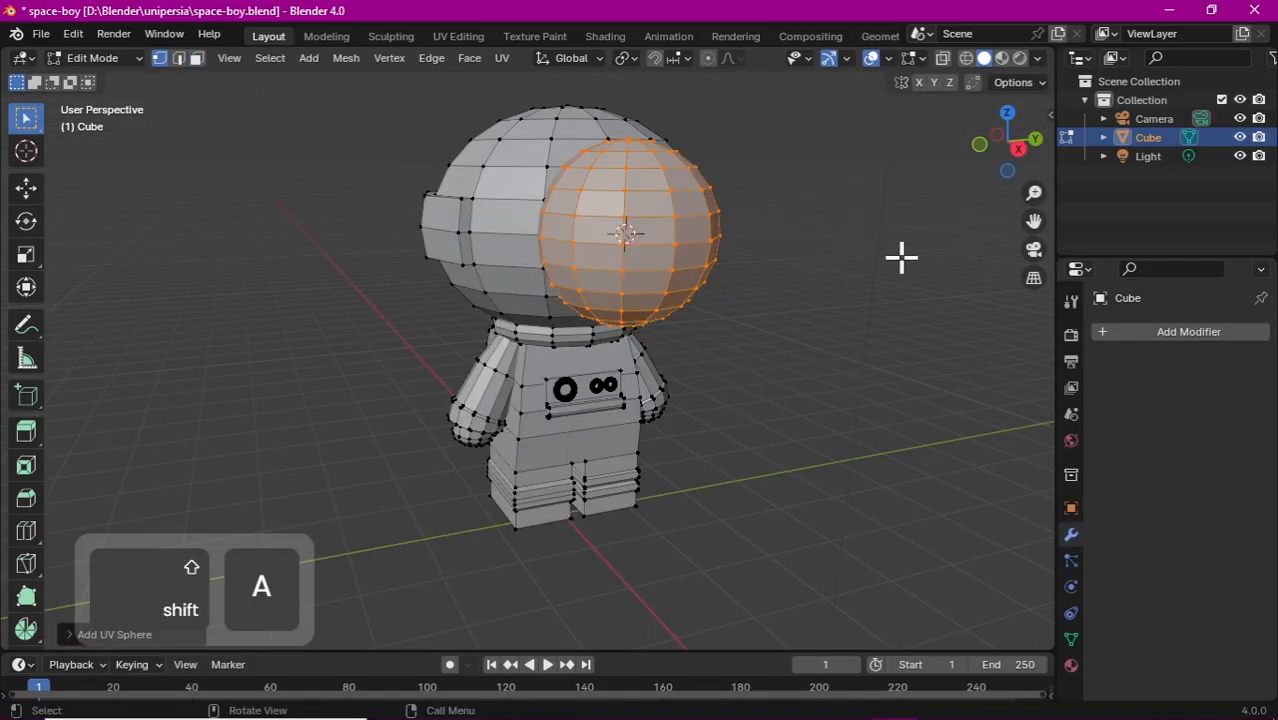
pyautogui.press('s')
pyautogui.press('y')
pyautogui.click(965, 235)
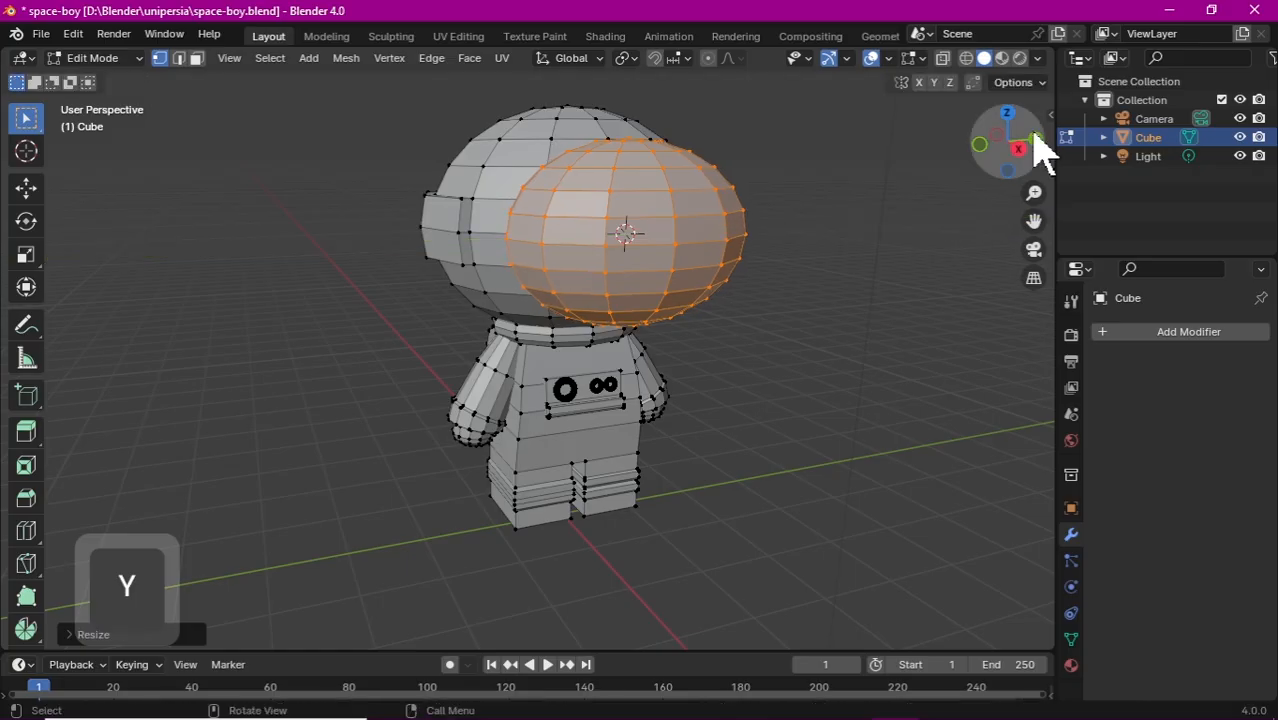
# Step: Move the visor sphere along X so that it sinks partly into the helmet
pyautogui.moveTo(1040, 150); pyautogui.dragTo(1060, 140)
pyautogui.press('g')
pyautogui.press('x')
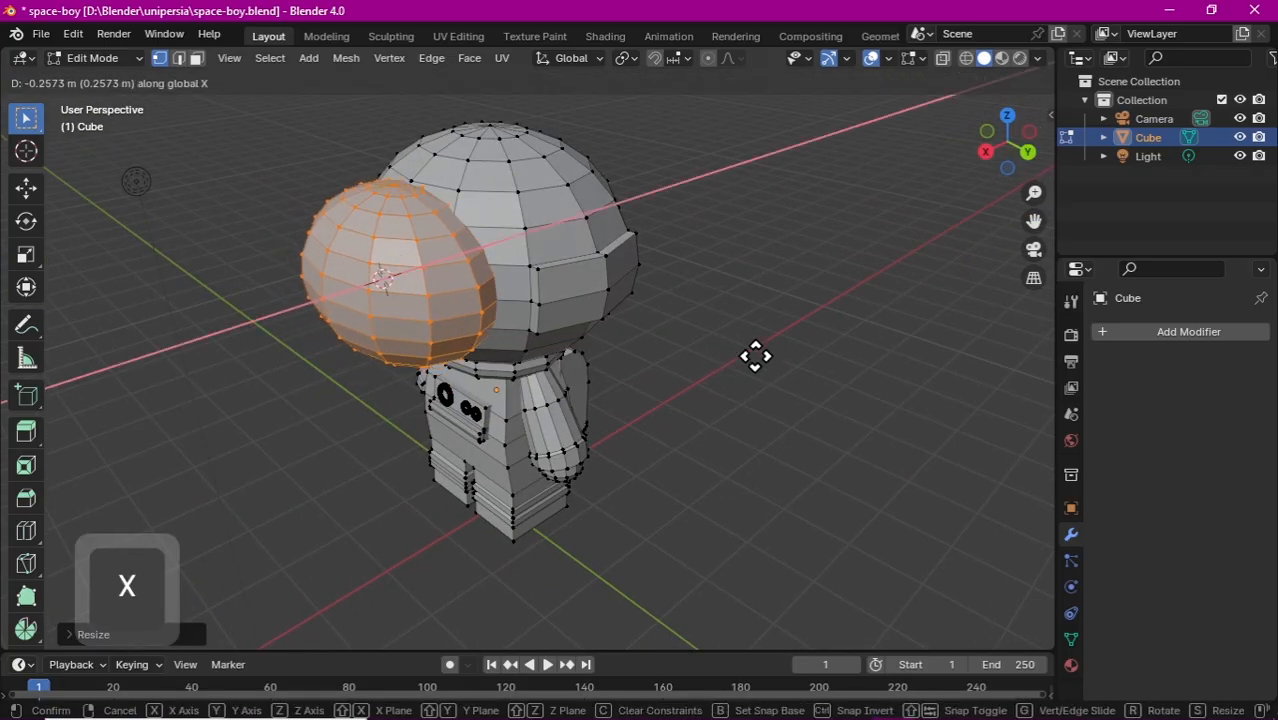
pyautogui.click(786, 359)
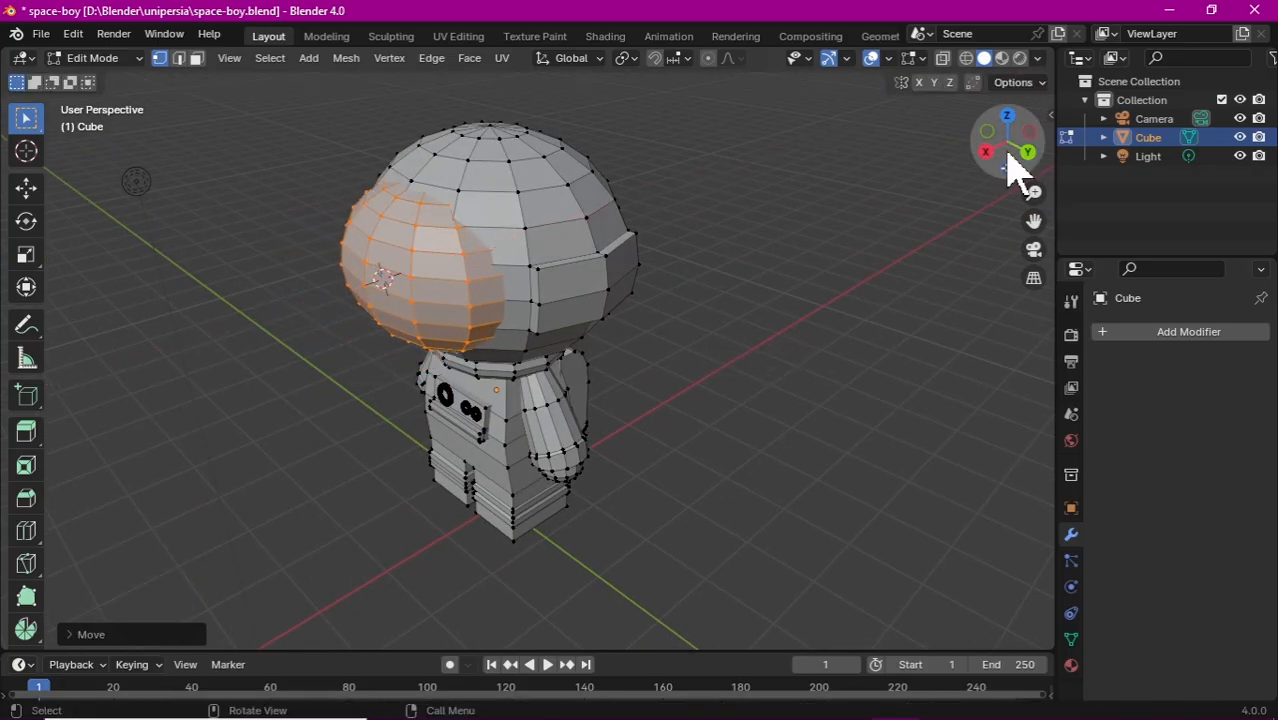
# Step: Flatten the visor sphere along X and reposition it along X against the helmet front
pyautogui.moveTo(1018, 171); pyautogui.dragTo(855, 345)
pyautogui.press('s')
pyautogui.press('x')
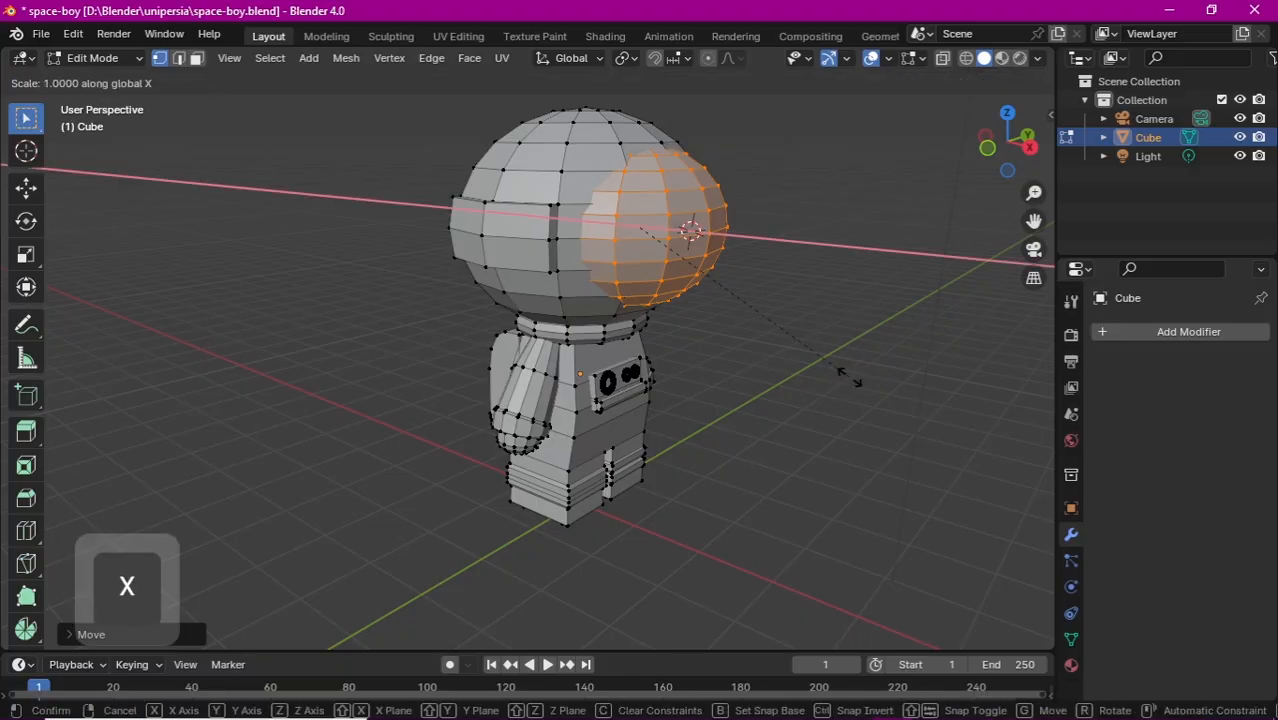
pyautogui.click(749, 323)
pyautogui.press('g')
pyautogui.press('x')
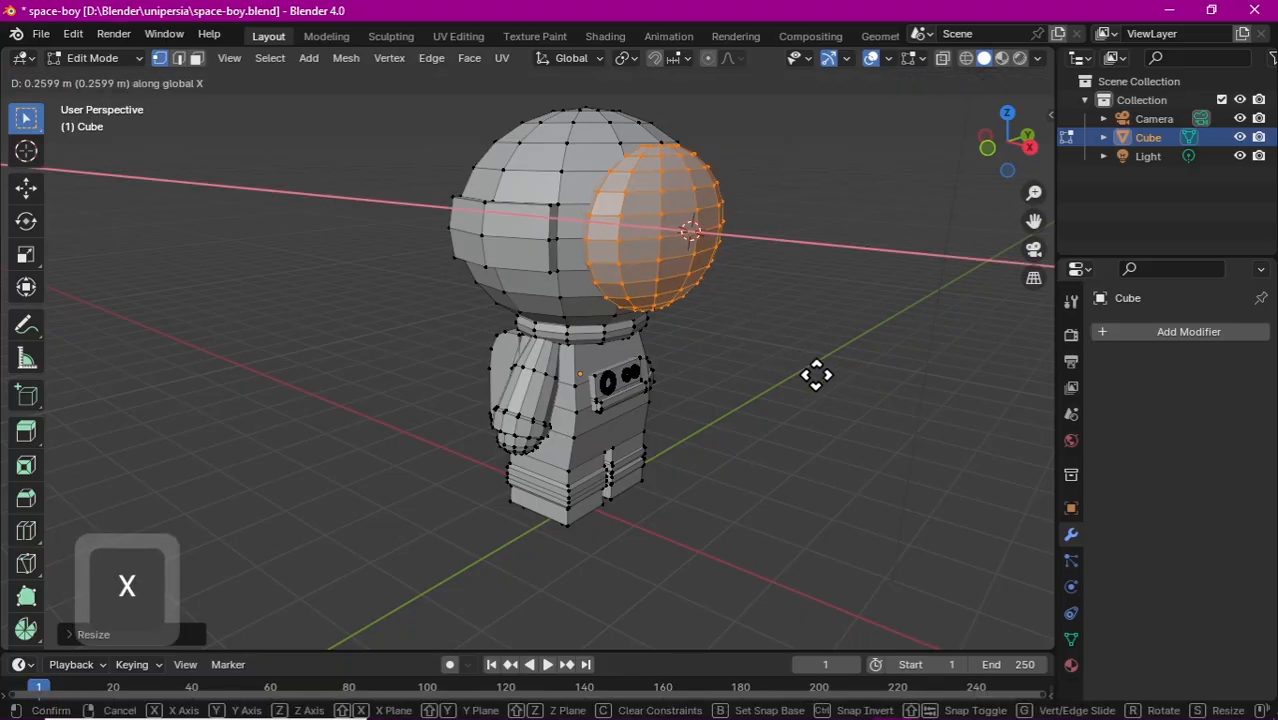
pyautogui.click(810, 374)
# Step: Scale the visor along Z and Y to fit the helmet front and adjust its height along Z
pyautogui.moveTo(1030, 140); pyautogui.dragTo(922, 128)
pyautogui.press('s')
pyautogui.press('z')
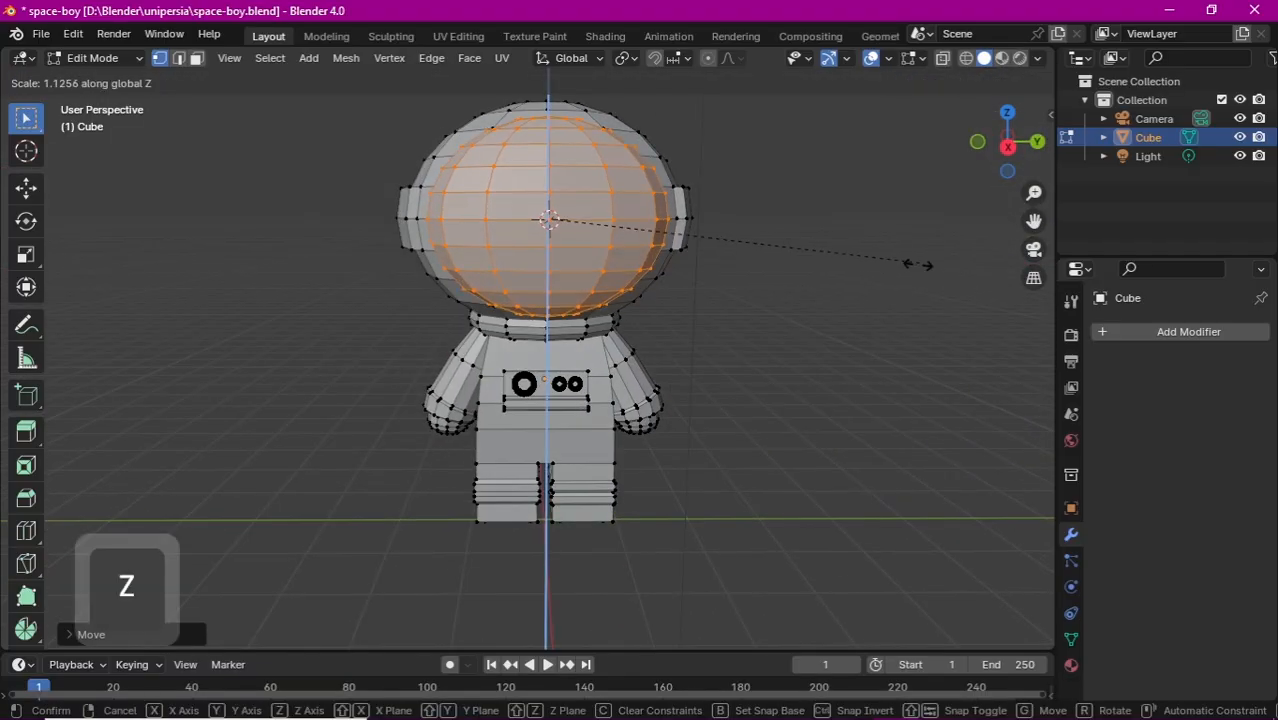
pyautogui.click(914, 272)
pyautogui.press('s')
pyautogui.press('y')
pyautogui.click(880, 280)
pyautogui.moveTo(1012, 150); pyautogui.dragTo(1005, 148)
pyautogui.press('g')
pyautogui.press('z')
pyautogui.click(857, 328)
pyautogui.hotkey('alt', 'a')
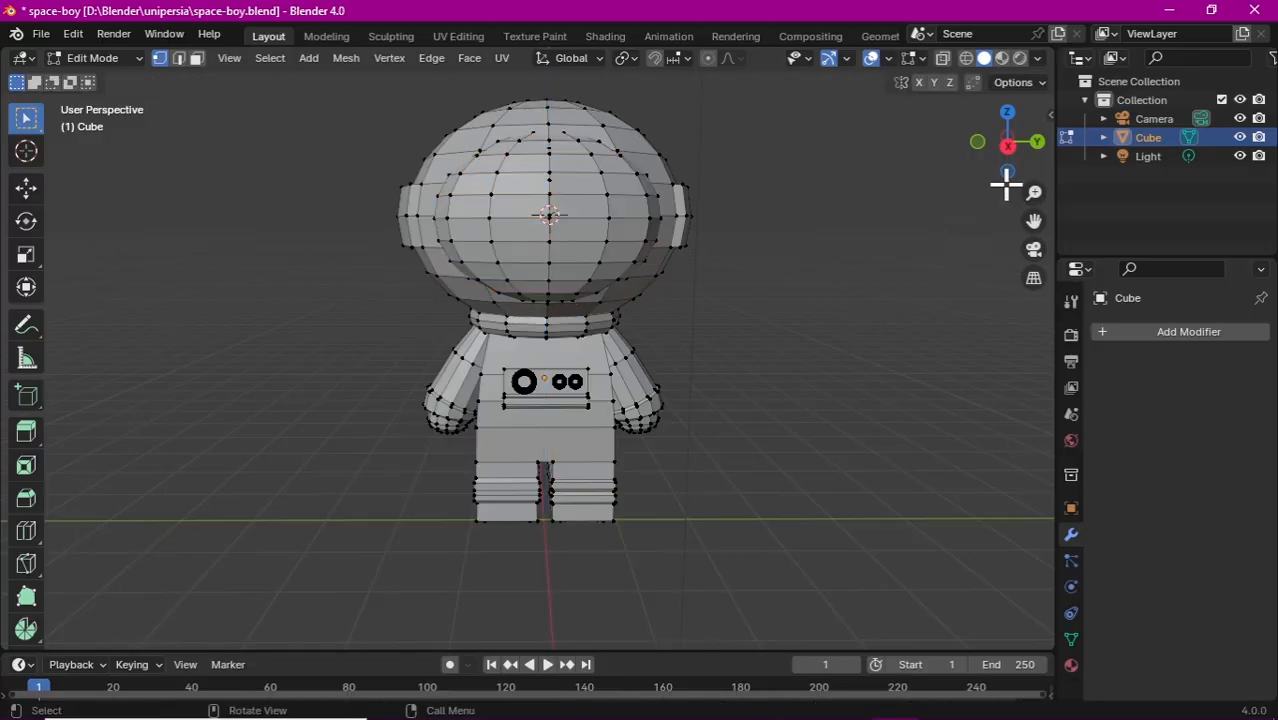
# Step: Return to Object Mode, select the astronaut and switch the viewport to Material Preview shading
pyautogui.press('3')
pyautogui.click(110, 58)
pyautogui.click(125, 76)
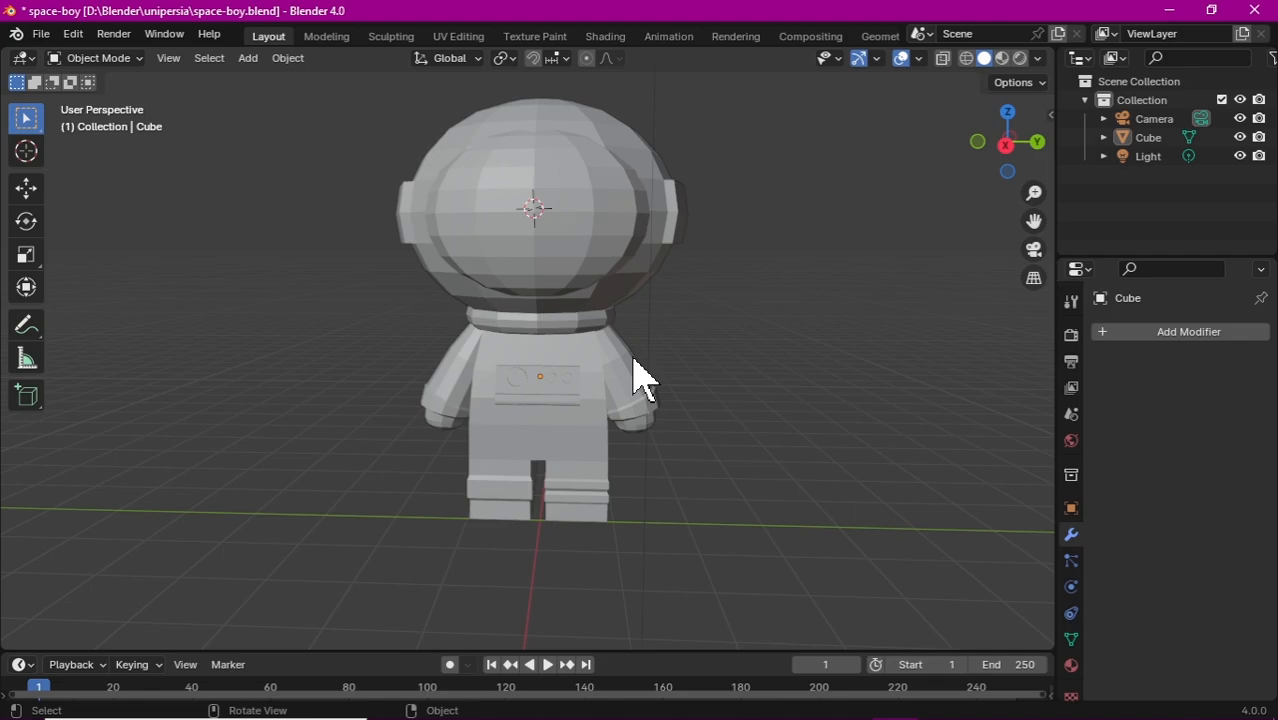
pyautogui.click(576, 282)
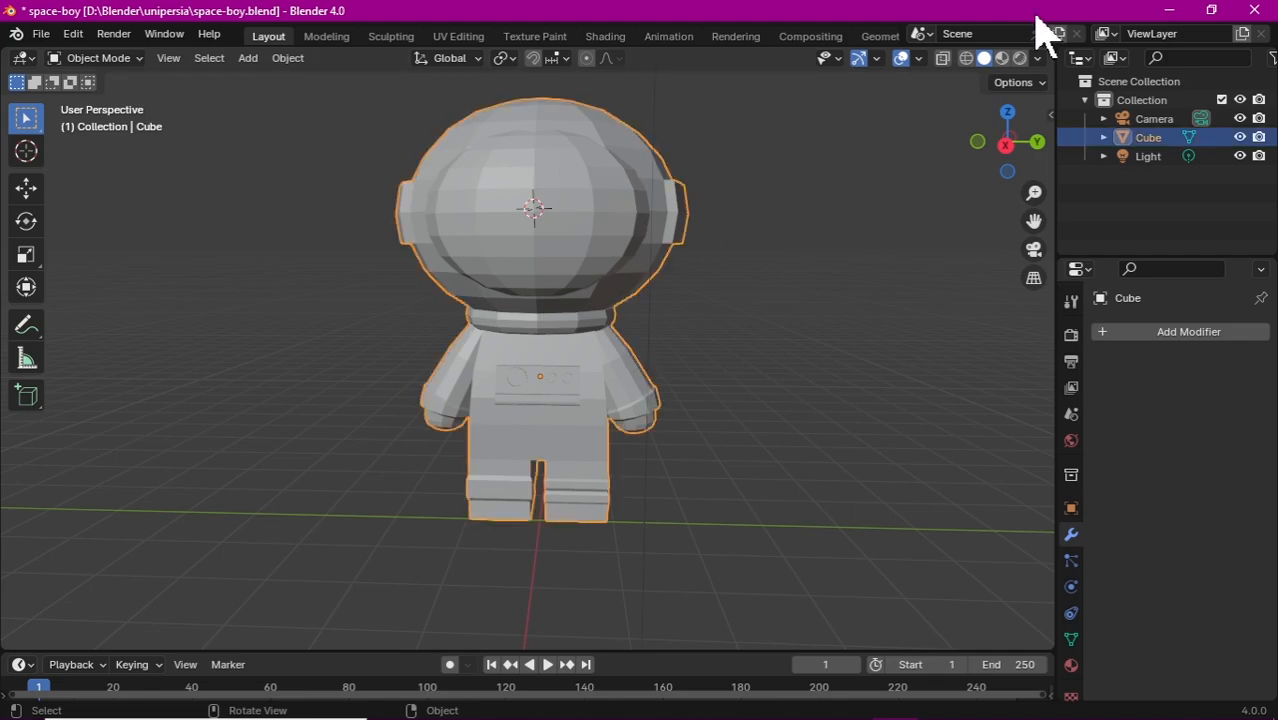
pyautogui.click(1001, 58)
# Step: Add two new materials to the astronaut, named glass and body
pyautogui.click(1070, 665)
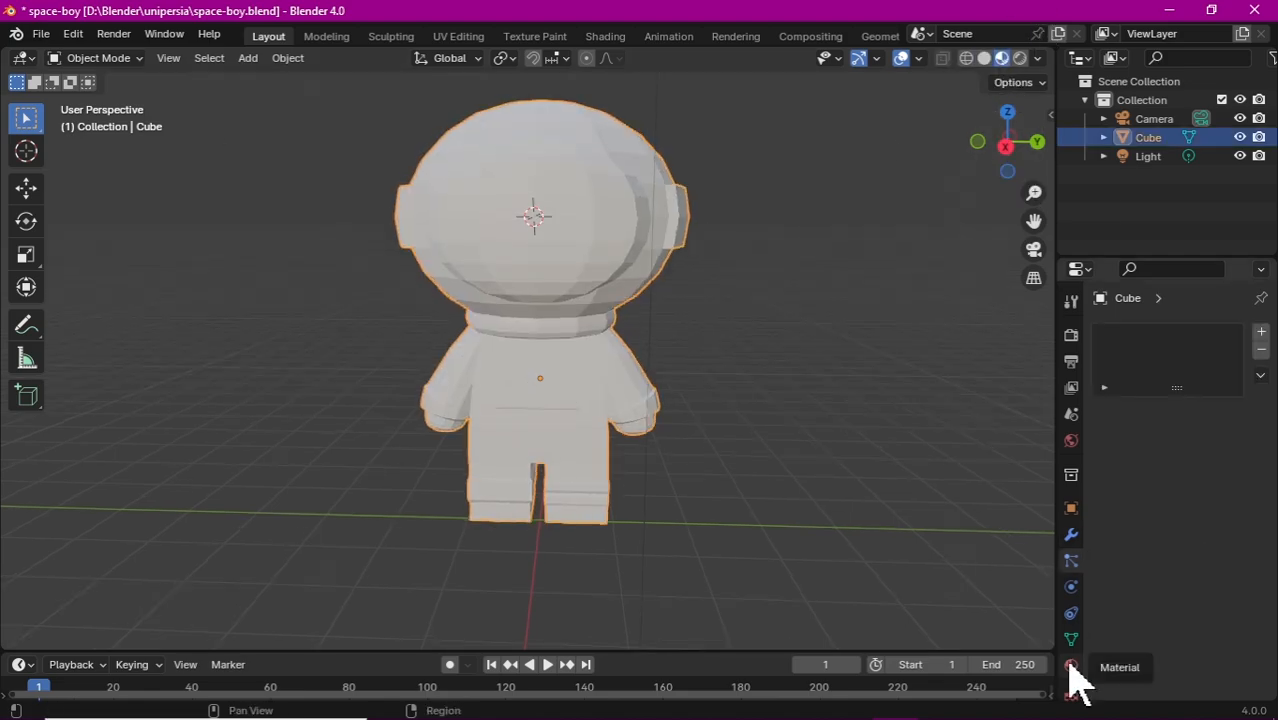
pyautogui.click(1261, 333)
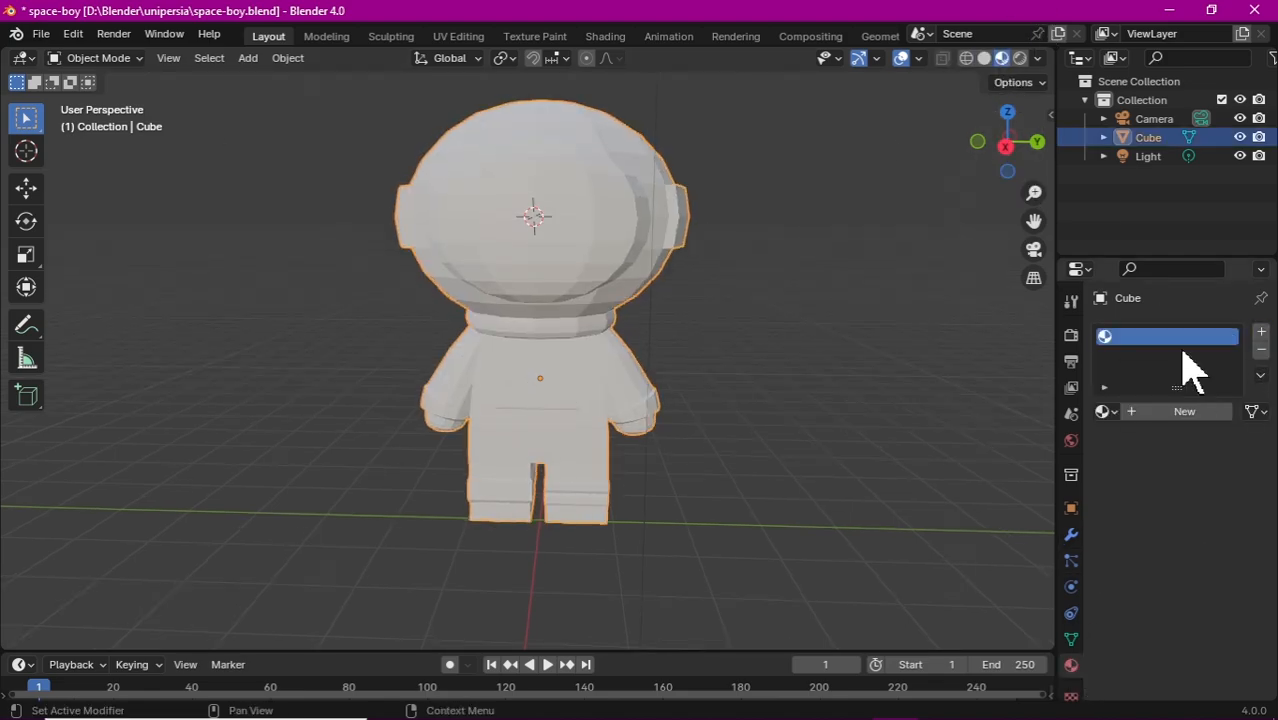
pyautogui.click(1160, 415)
pyautogui.write('glass')
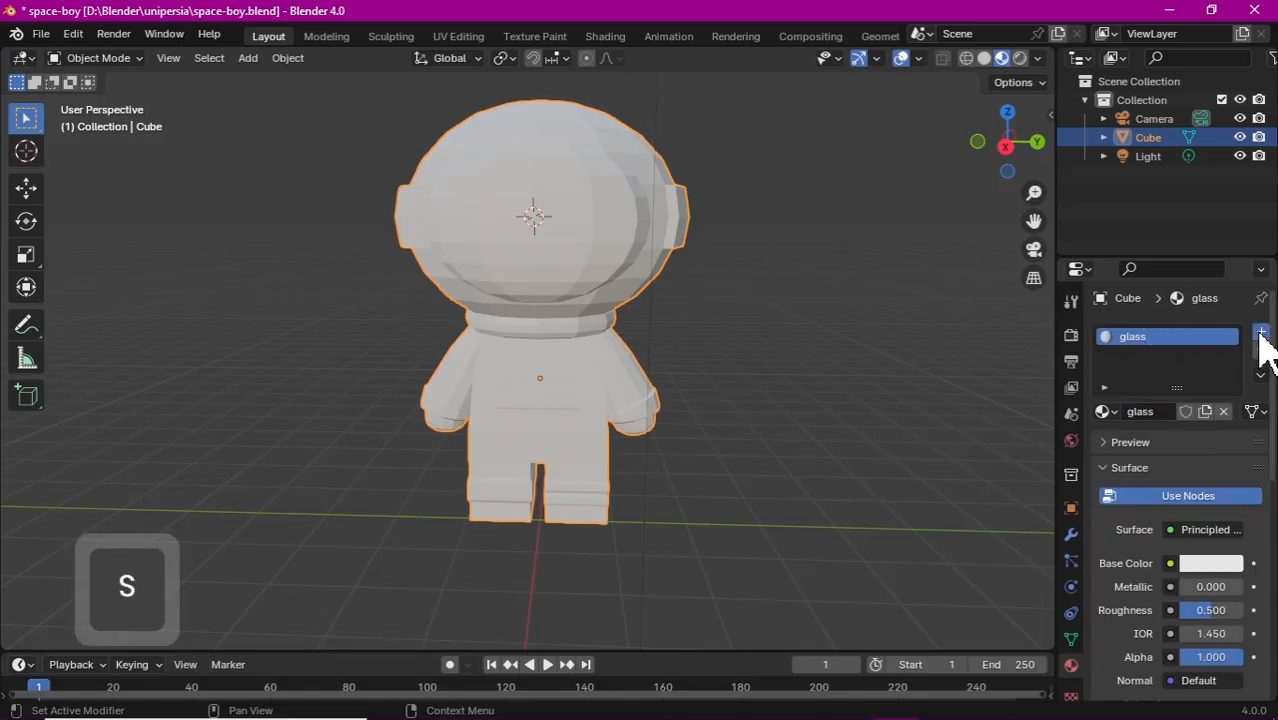
pyautogui.click(1261, 333)
pyautogui.click(1160, 452)
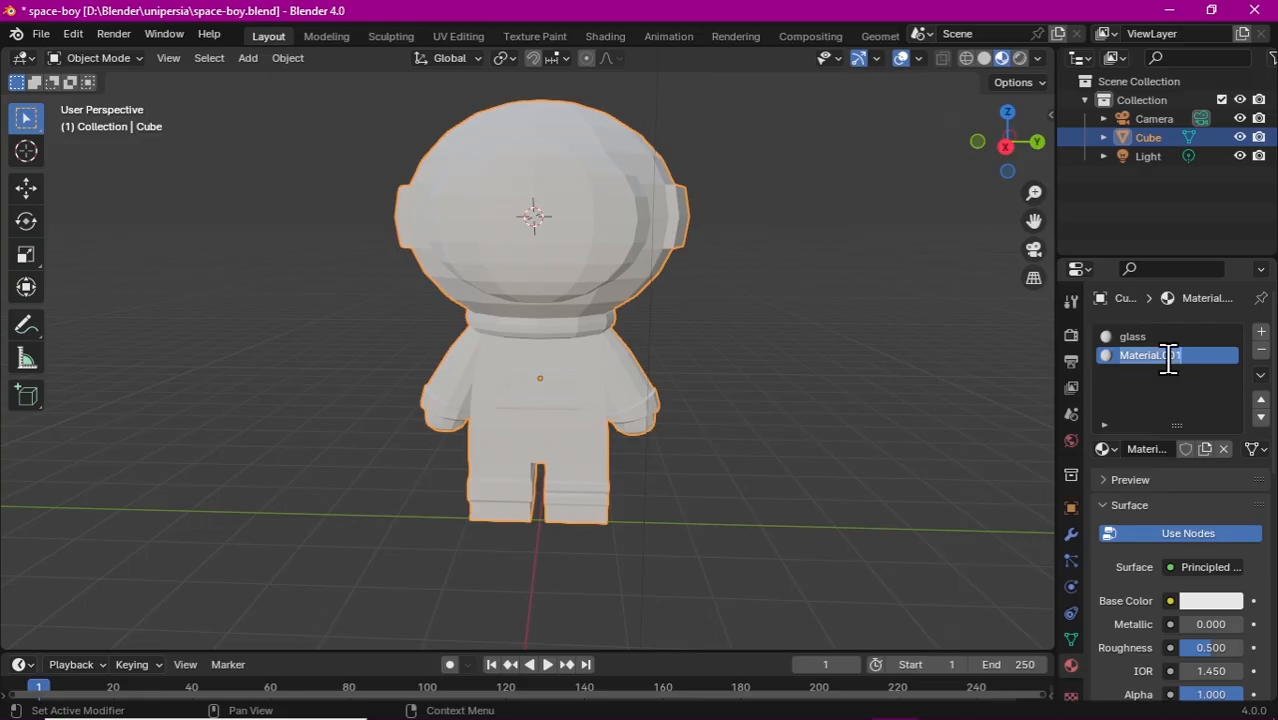
pyautogui.write('bo')
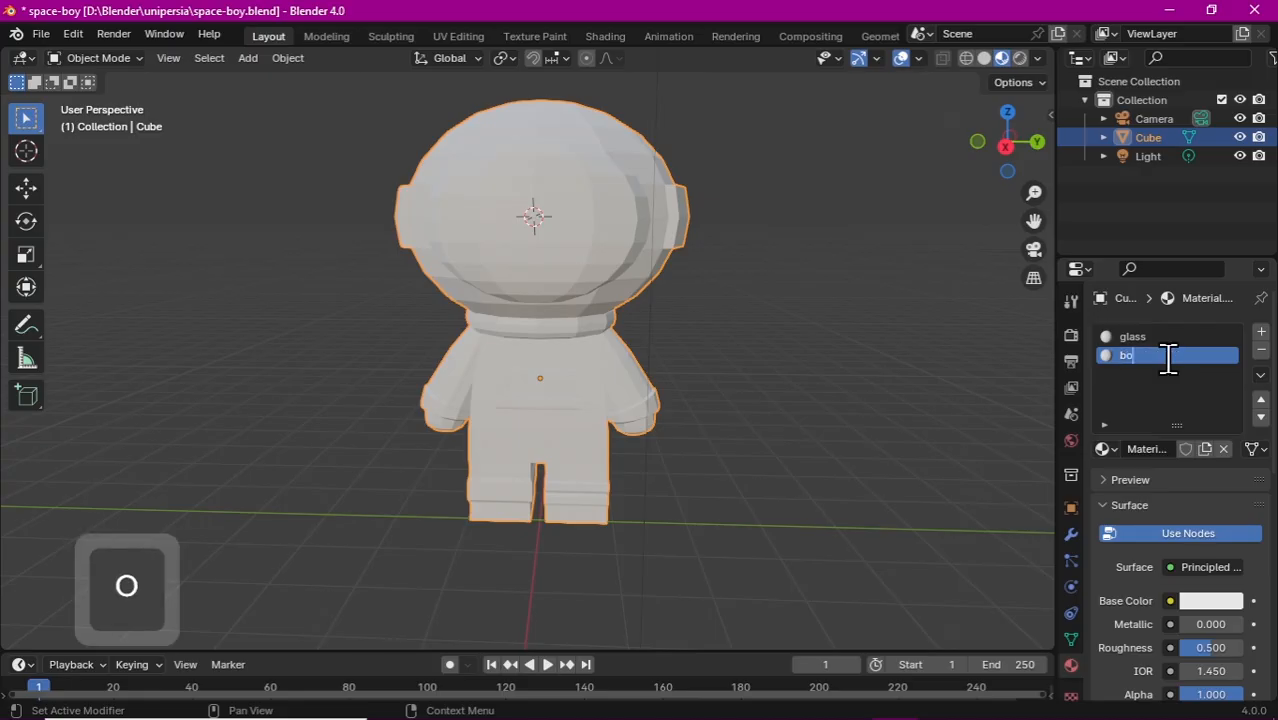
pyautogui.write('dy')
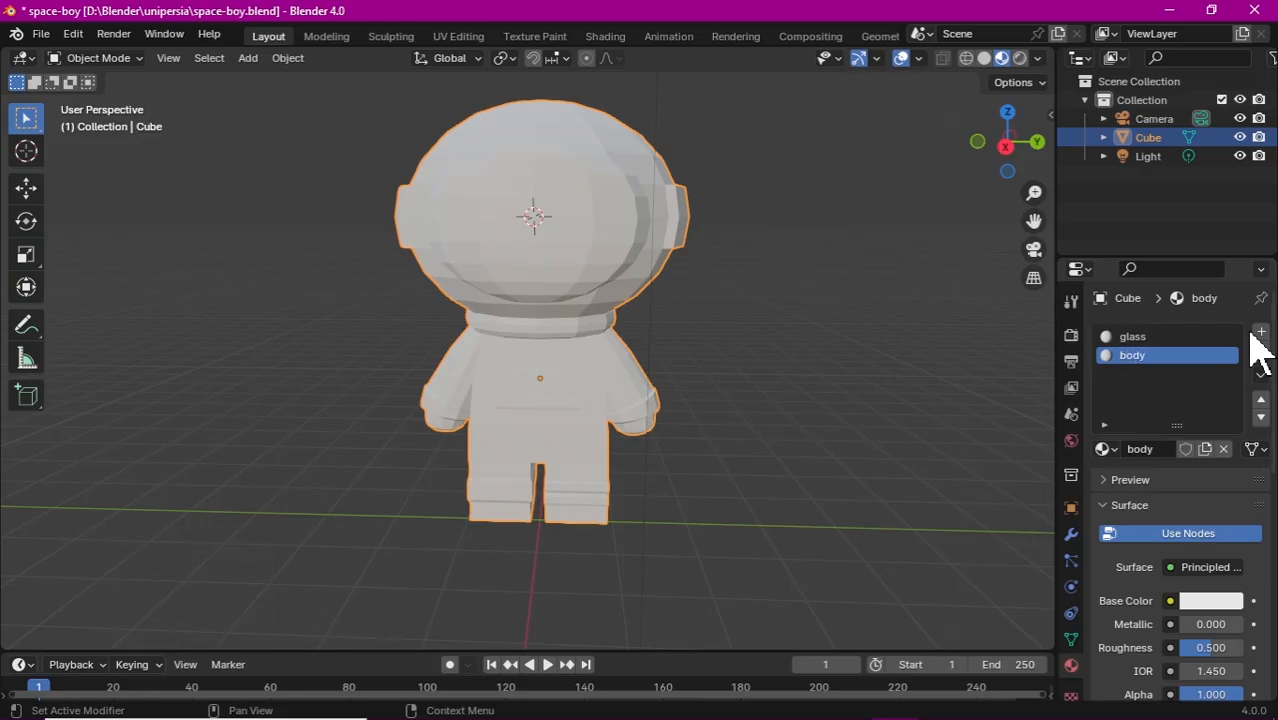
# Step: Add two more material slots with new materials named backpack and other
pyautogui.click(1261, 331)
pyautogui.click(1166, 452)
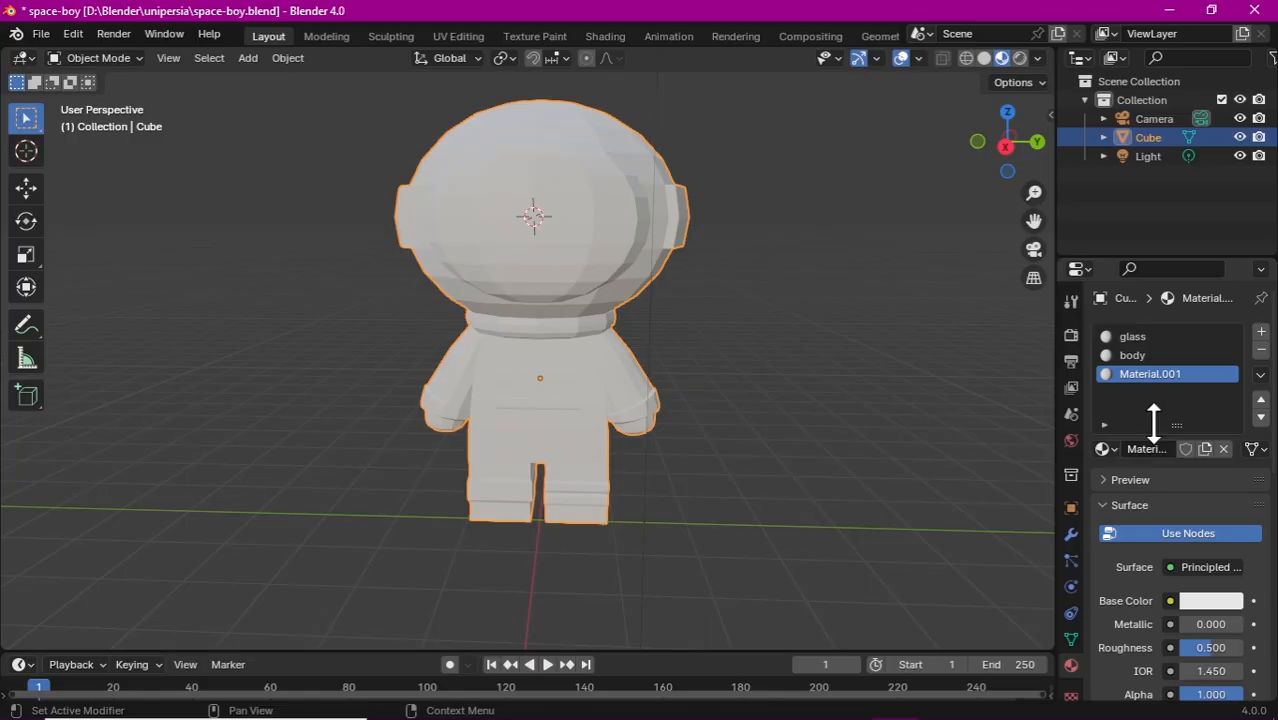
pyautogui.write('backpack')
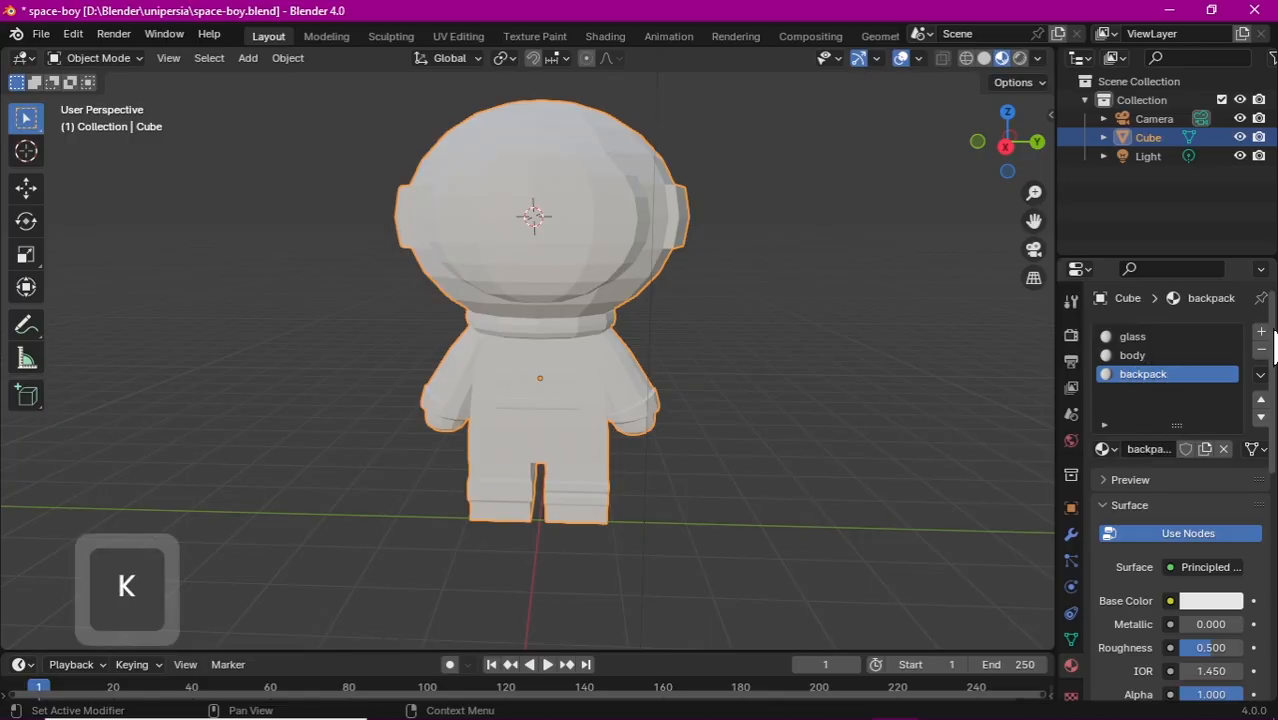
pyautogui.click(1261, 333)
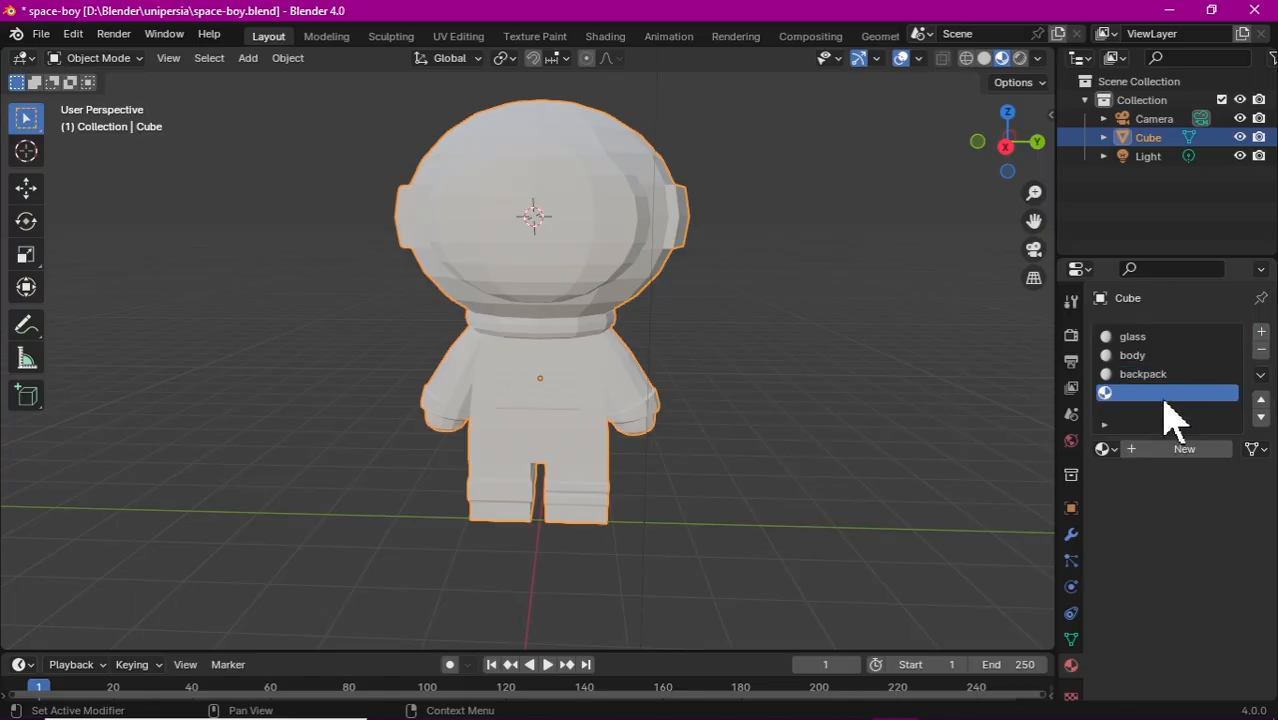
pyautogui.click(1160, 452)
pyautogui.write('other')
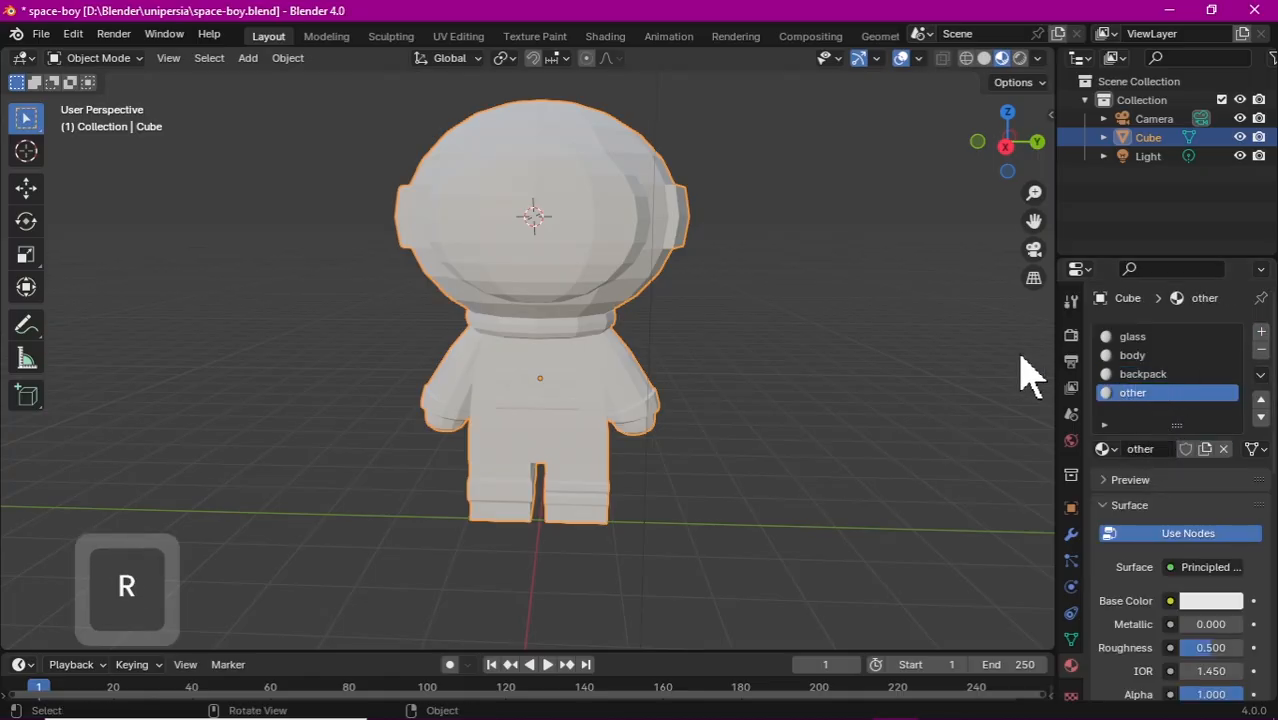
# Step: Enter Edit Mode and add a fifth material named other2
pyautogui.moveTo(1003, 170); pyautogui.dragTo(1085, 165)
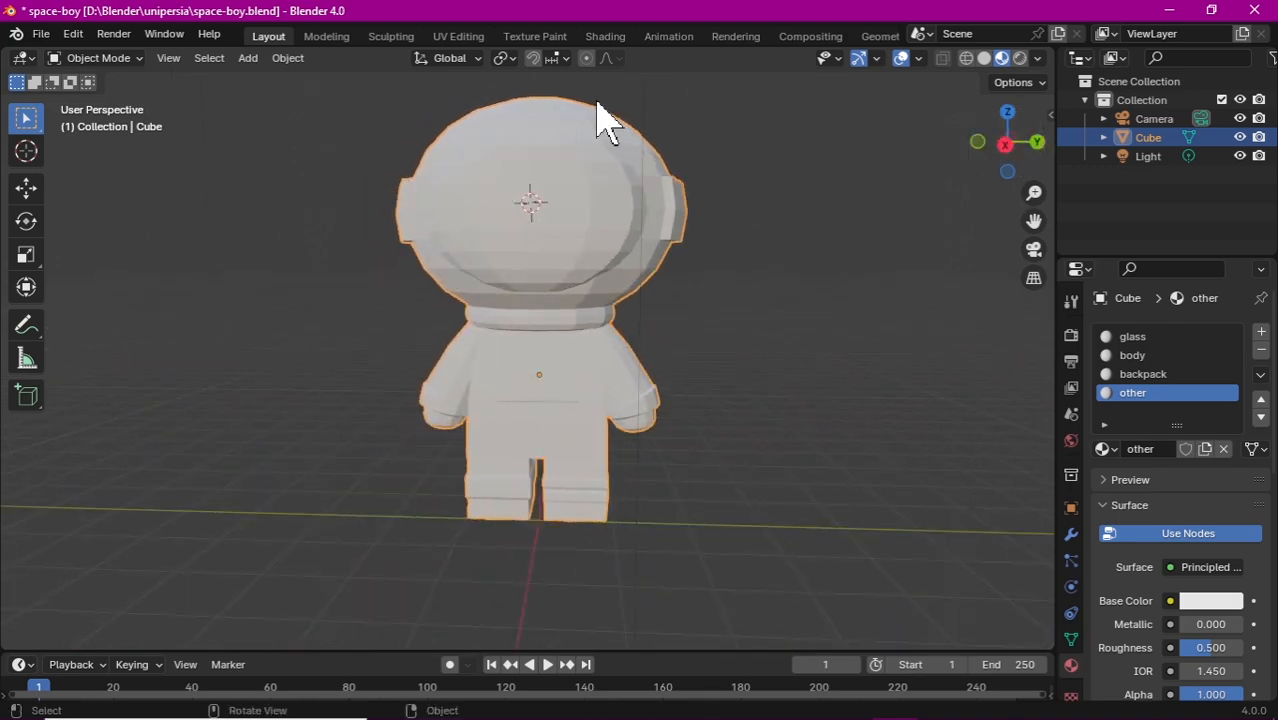
pyautogui.click(131, 60)
pyautogui.click(133, 97)
pyautogui.moveTo(976, 158); pyautogui.dragTo(951, 165)
pyautogui.click(1260, 332)
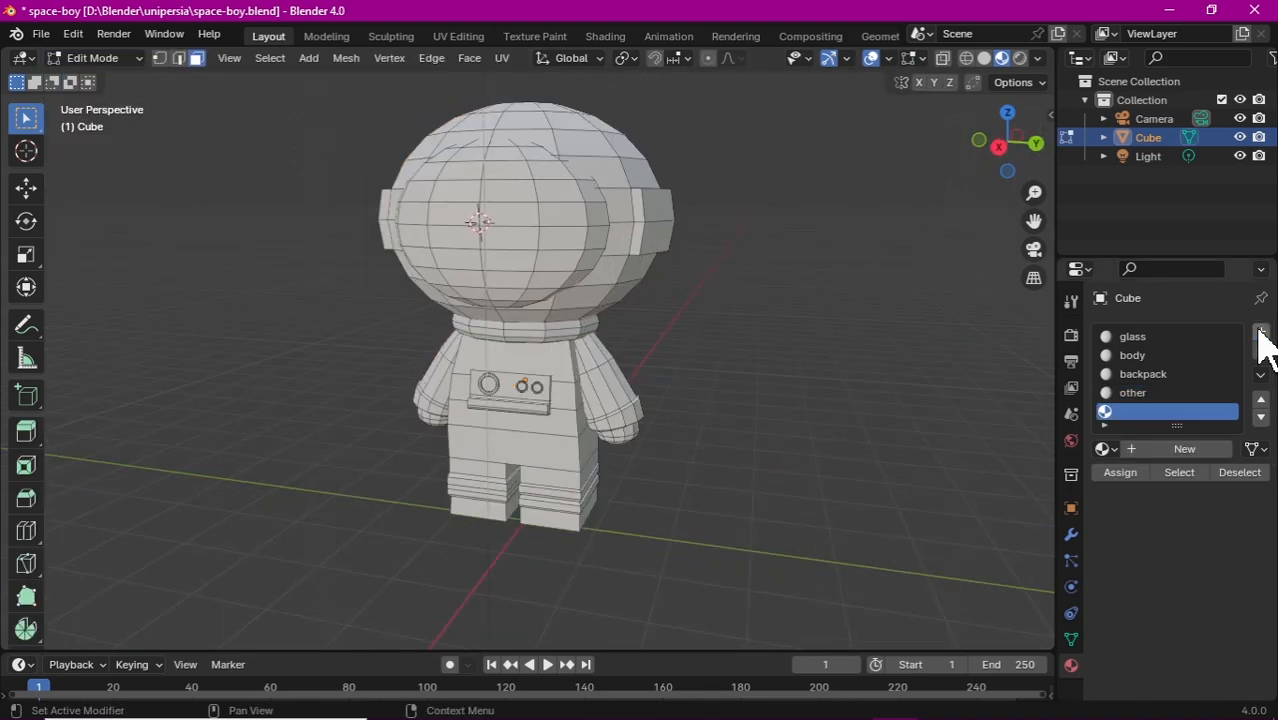
pyautogui.click(1140, 448)
pyautogui.press('t')
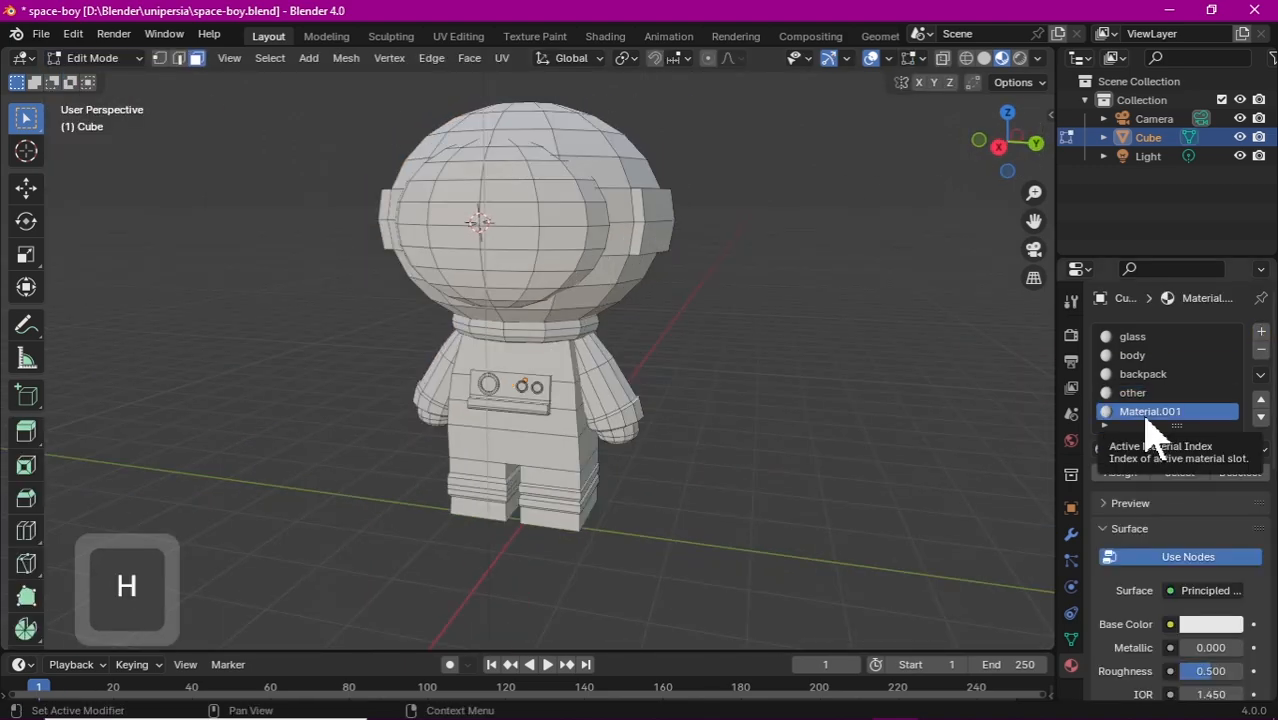
pyautogui.doubleClick(1160, 412)
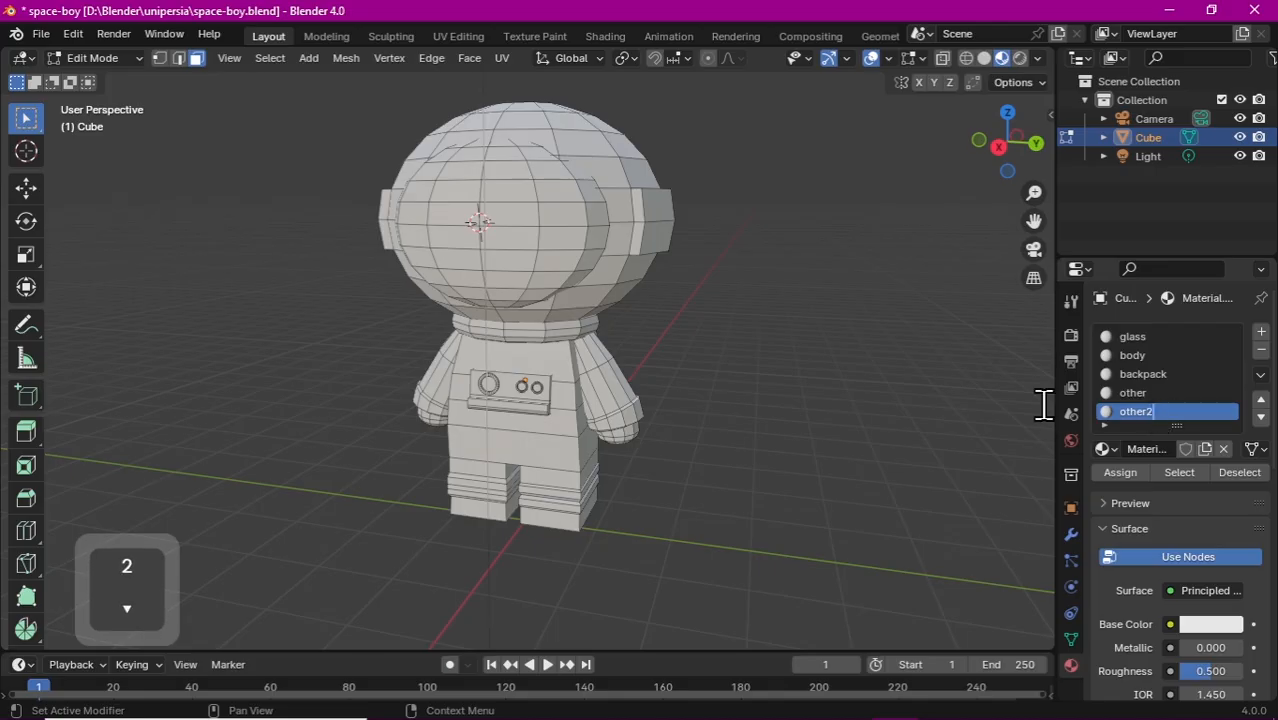
# Step: Select the whole large round chest button and assign the other material to it
pyautogui.click(1133, 393)
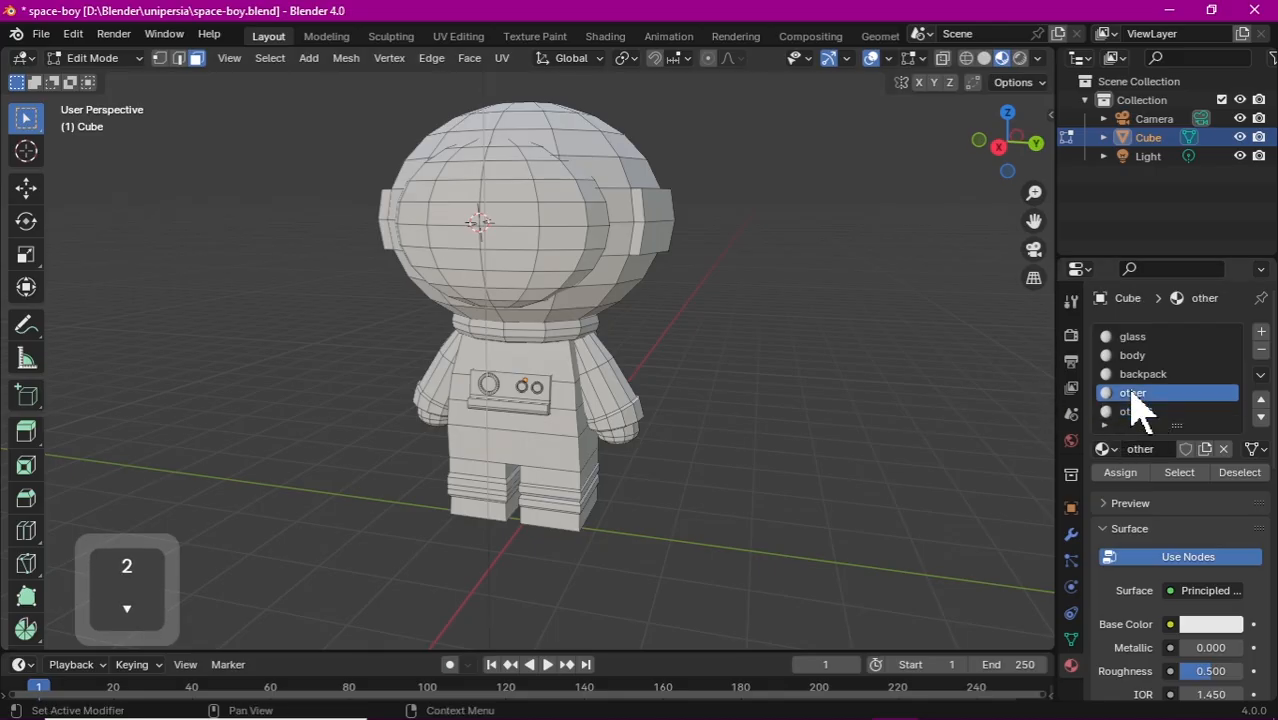
pyautogui.click(490, 384)
pyautogui.hotkey('ctrl', 'l')
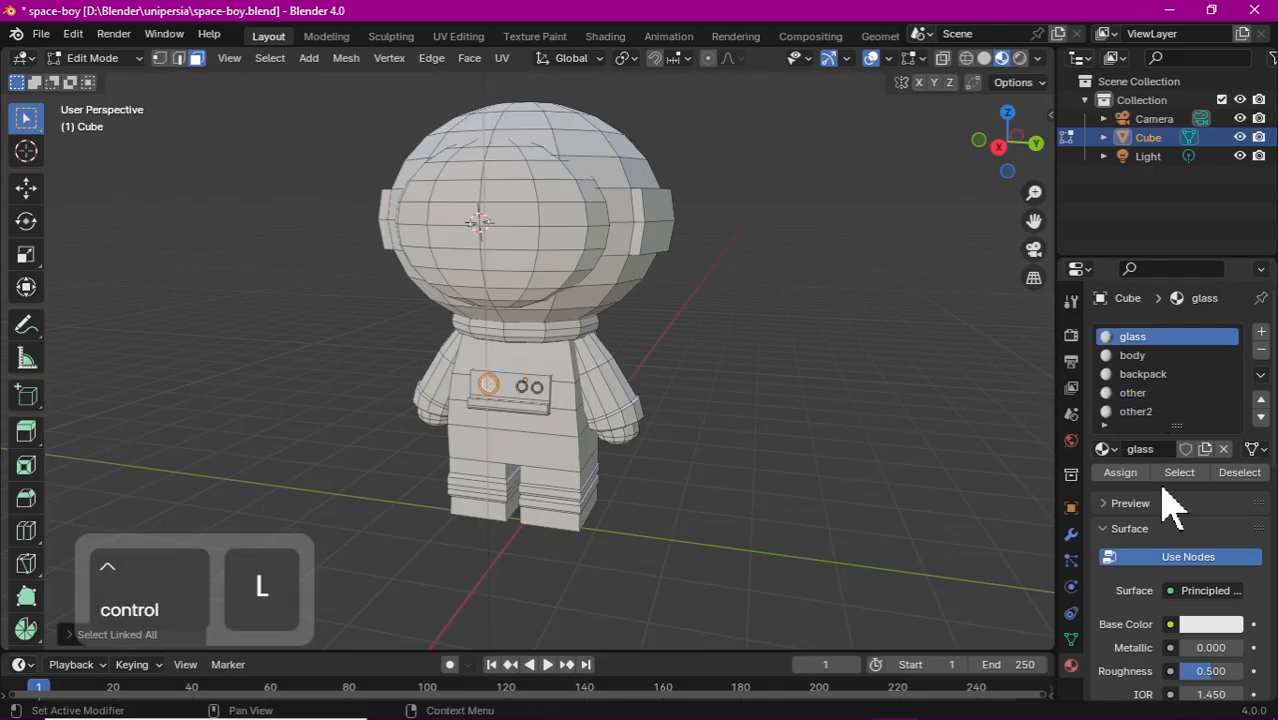
pyautogui.click(1167, 394)
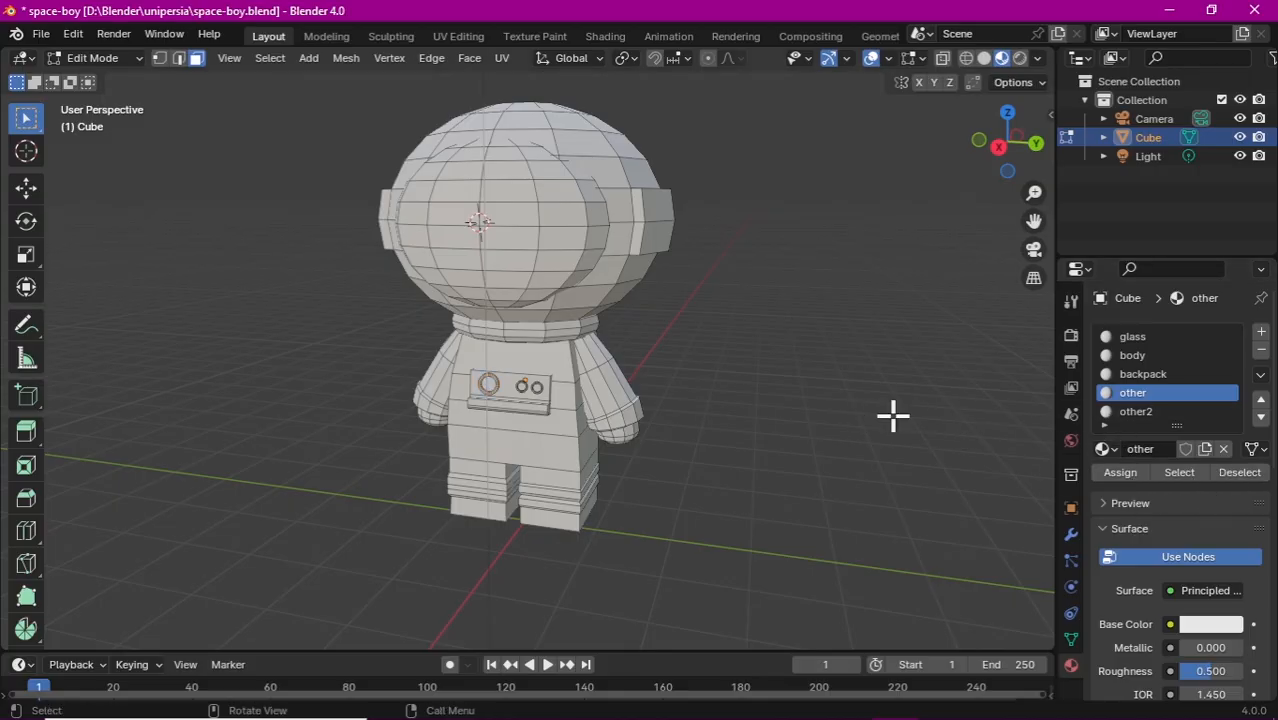
# Step: Select both small chest buttons with their linked geometry and assign the other2 material to them
pyautogui.click(1150, 412)
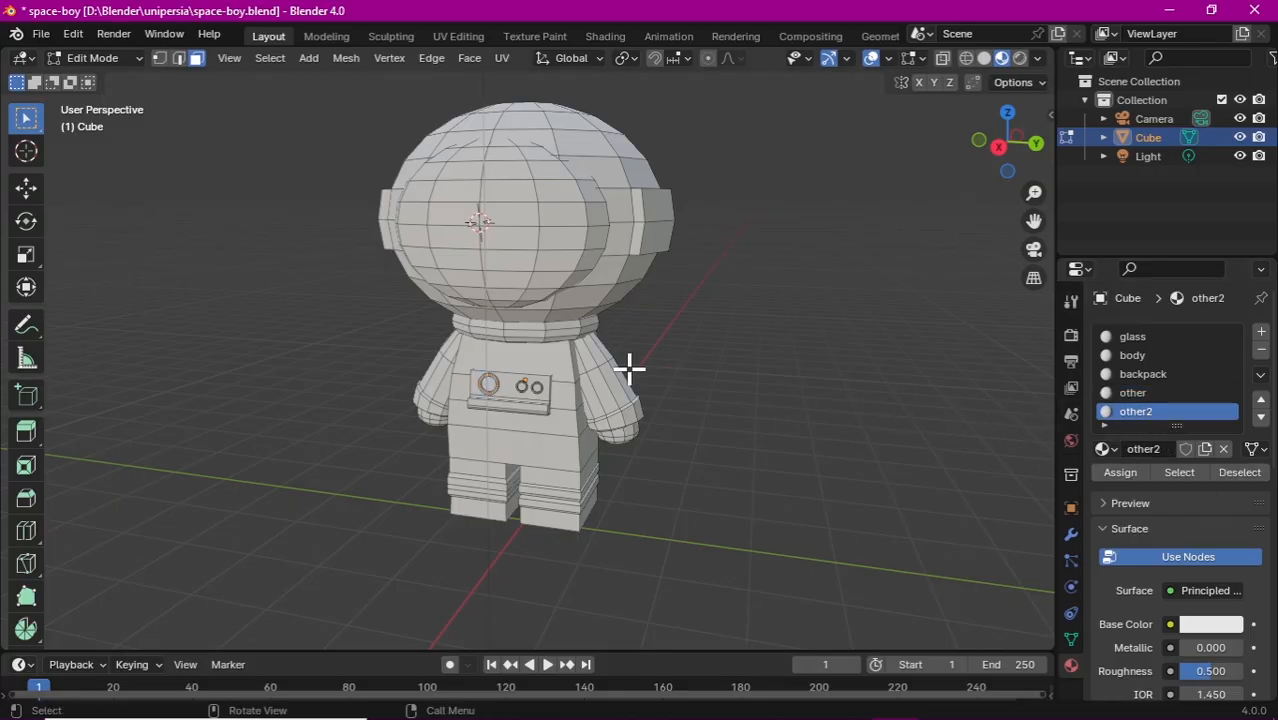
pyautogui.click(525, 388)
pyautogui.hotkey('ctrl', 'l')
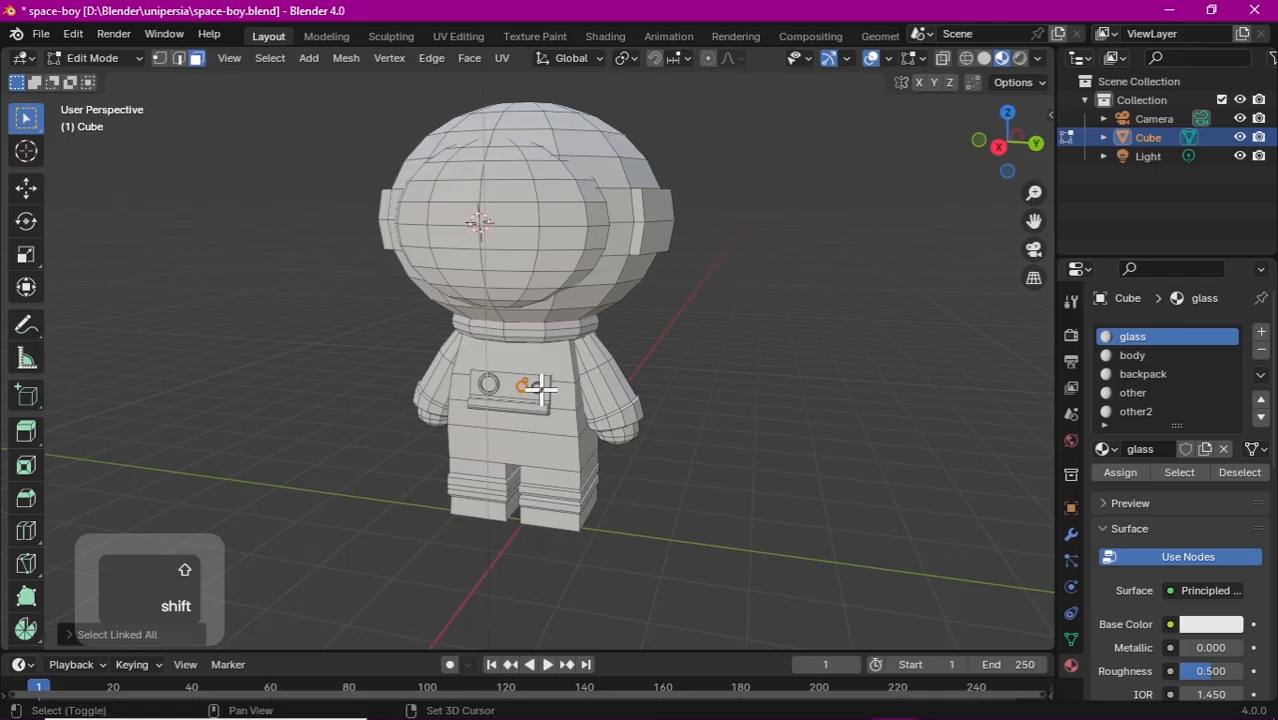
pyautogui.hotkey('ctrl', 'shift', 'l')
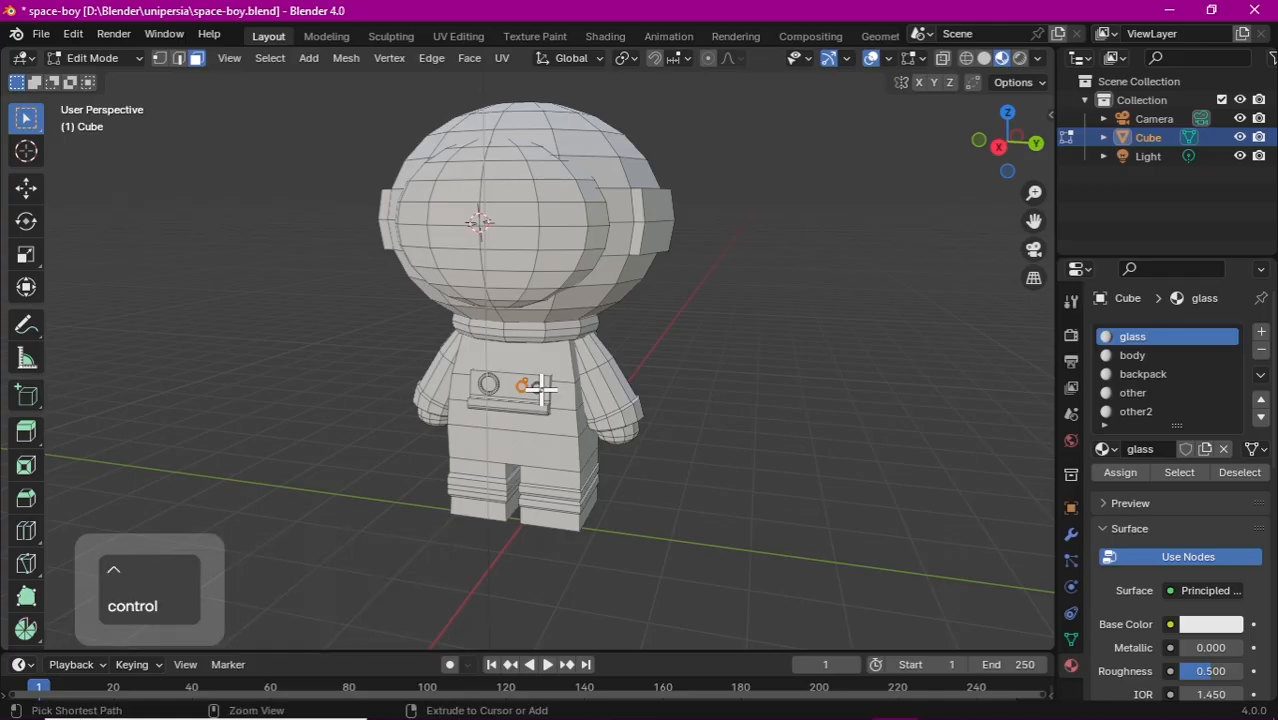
pyautogui.hotkey('ctrl', 'l')
pyautogui.click(1150, 411)
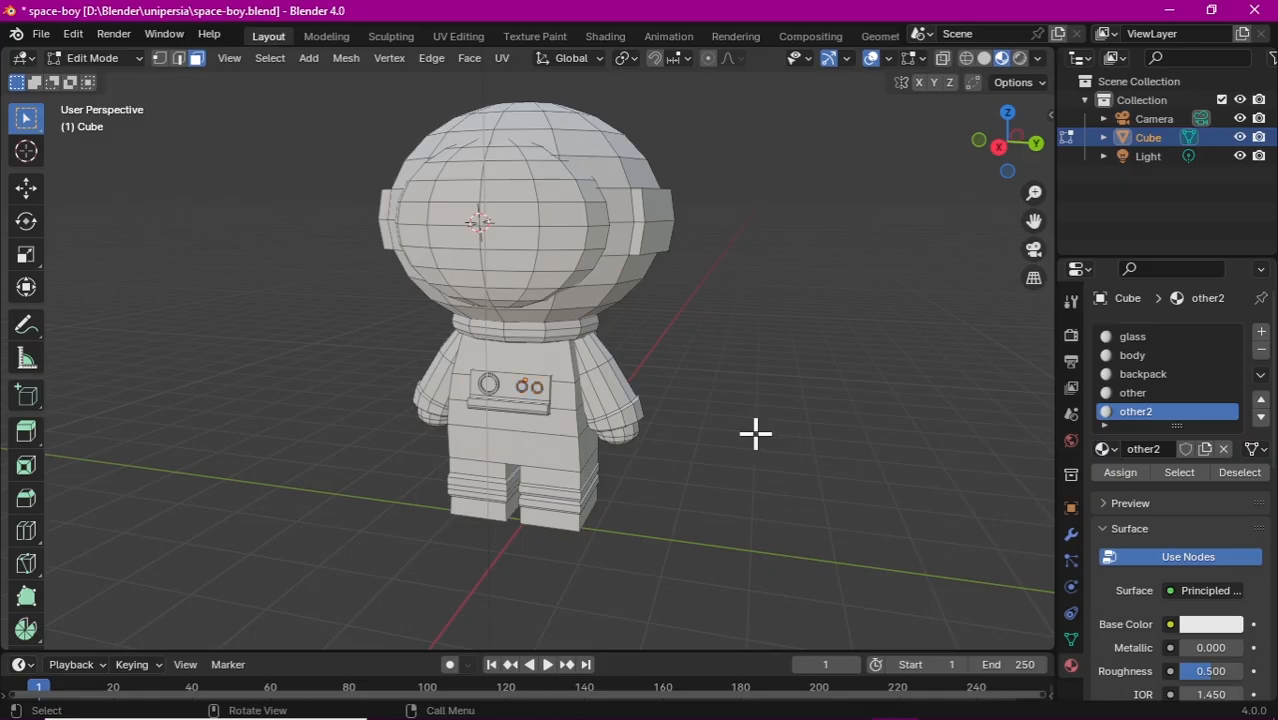
# Step: Select the whole backpack on the astronaut's back, assign the backpack material to it and clear the selection
pyautogui.click(566, 223)
pyautogui.moveTo(1008, 168); pyautogui.dragTo(846, 168)
pyautogui.click(533, 345)
pyautogui.hotkey('ctrl', 'l')
pyautogui.click(1145, 375)
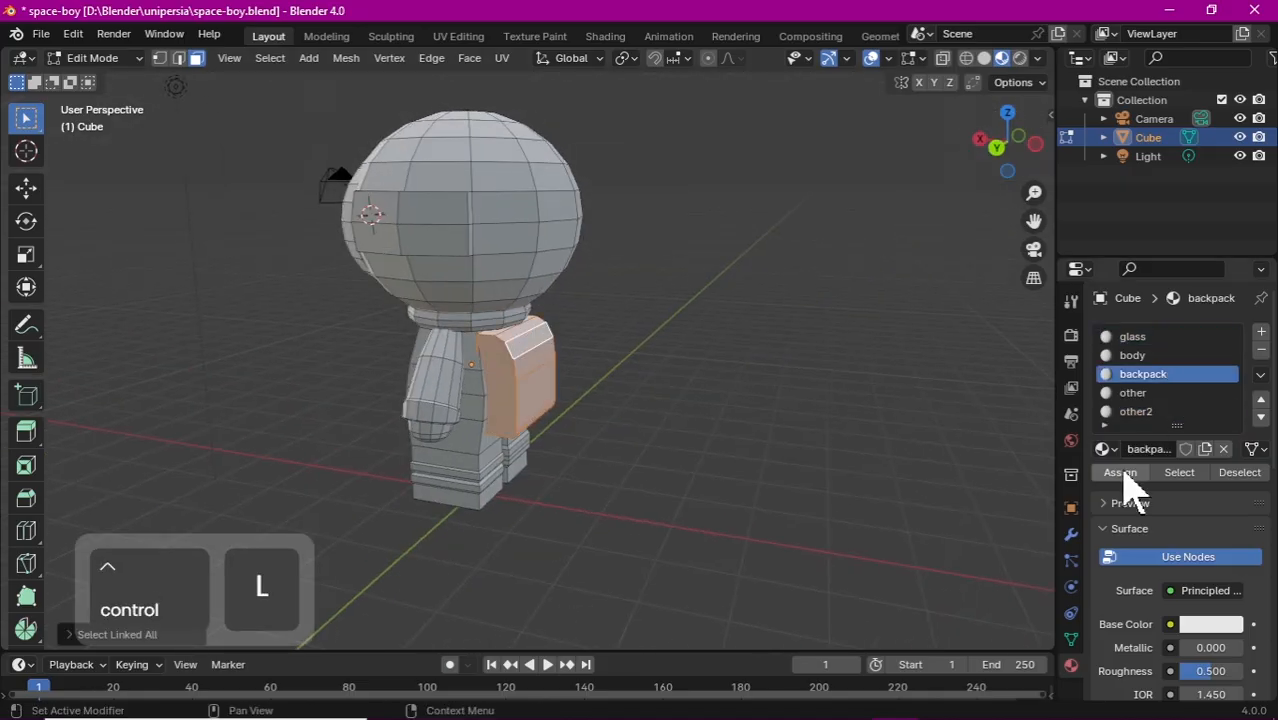
pyautogui.click(1122, 470)
pyautogui.click(958, 455)
pyautogui.click(1196, 469)
pyautogui.click(1228, 470)
# Step: Select the helmet, torso and arms with their linked geometry and assign the body material to them
pyautogui.moveTo(1010, 152); pyautogui.dragTo(1160, 155)
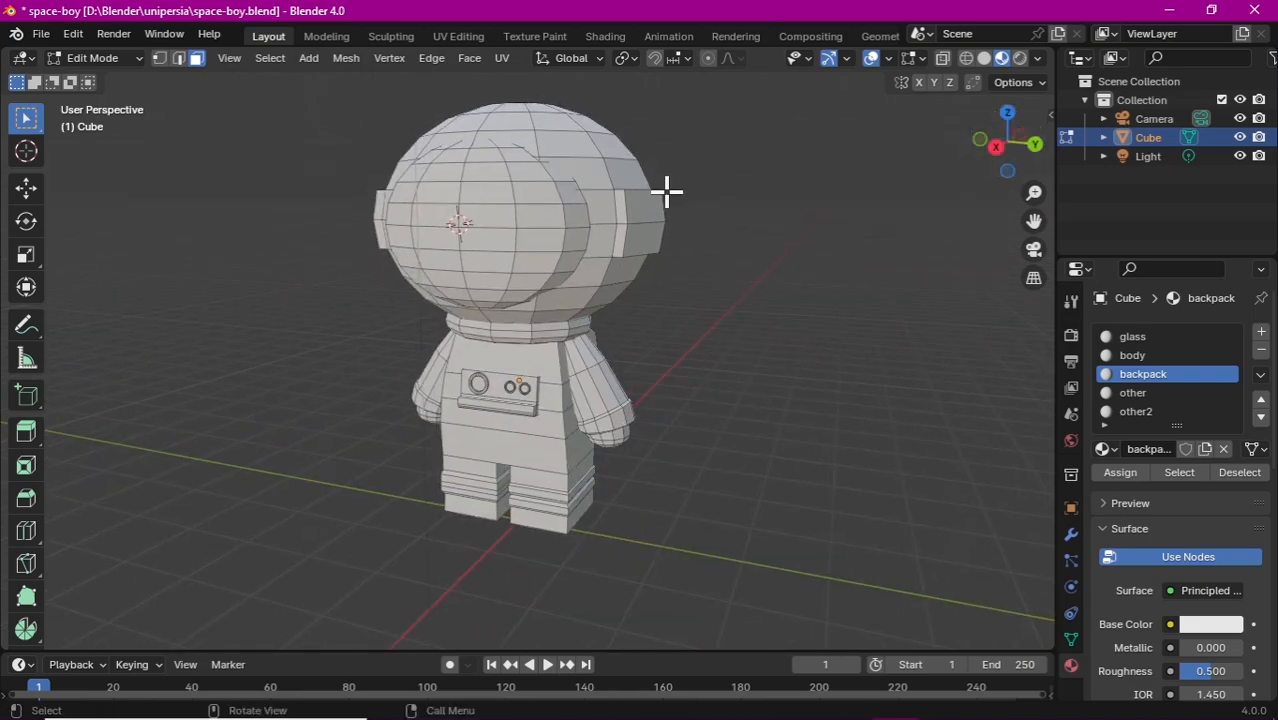
pyautogui.click(650, 205)
pyautogui.hotkey('ctrl', 'l')
pyautogui.keyDown('shift'); pyautogui.click(565, 345); pyautogui.keyUp('shift')
pyautogui.hotkey('ctrl', 'l')
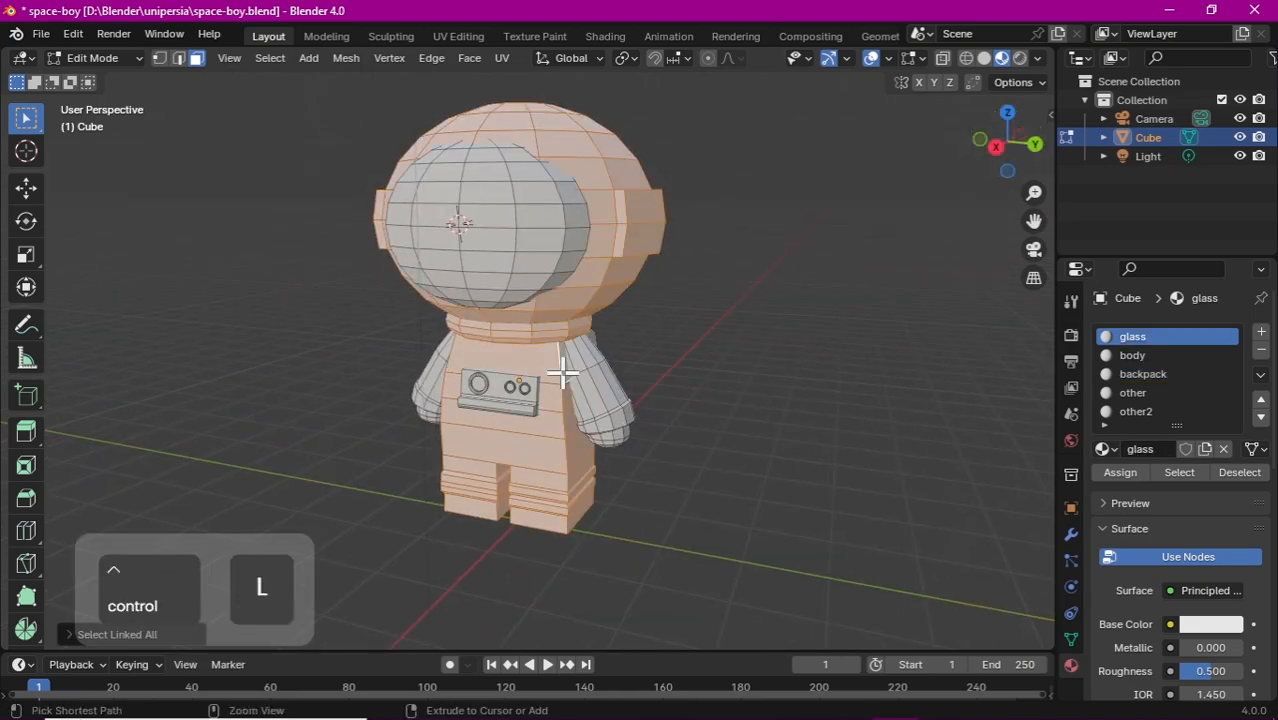
pyautogui.hotkey('ctrl', 'l')
pyautogui.click(1132, 355)
pyautogui.click(1112, 472)
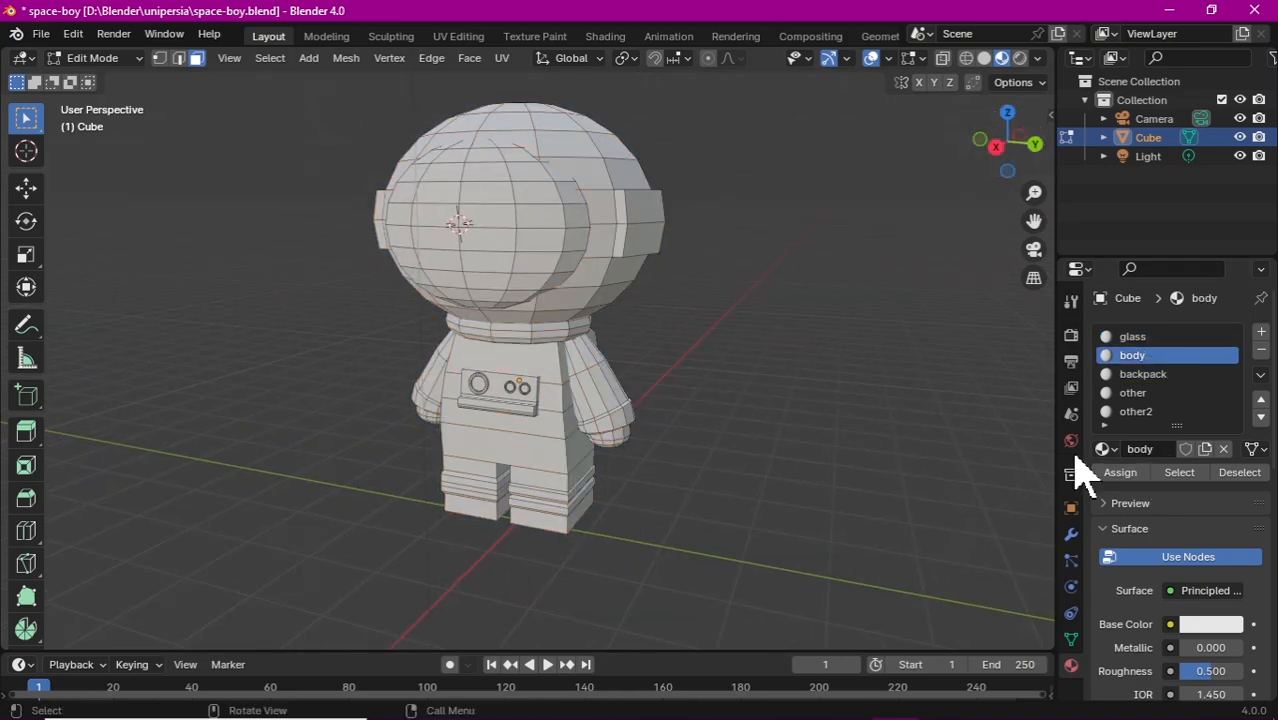
# Step: Check which faces still use glass, then assign body to the chest panel and other remaining suit parts
pyautogui.click(571, 220)
pyautogui.hotkey('ctrl', 'l')
pyautogui.click(1180, 472)
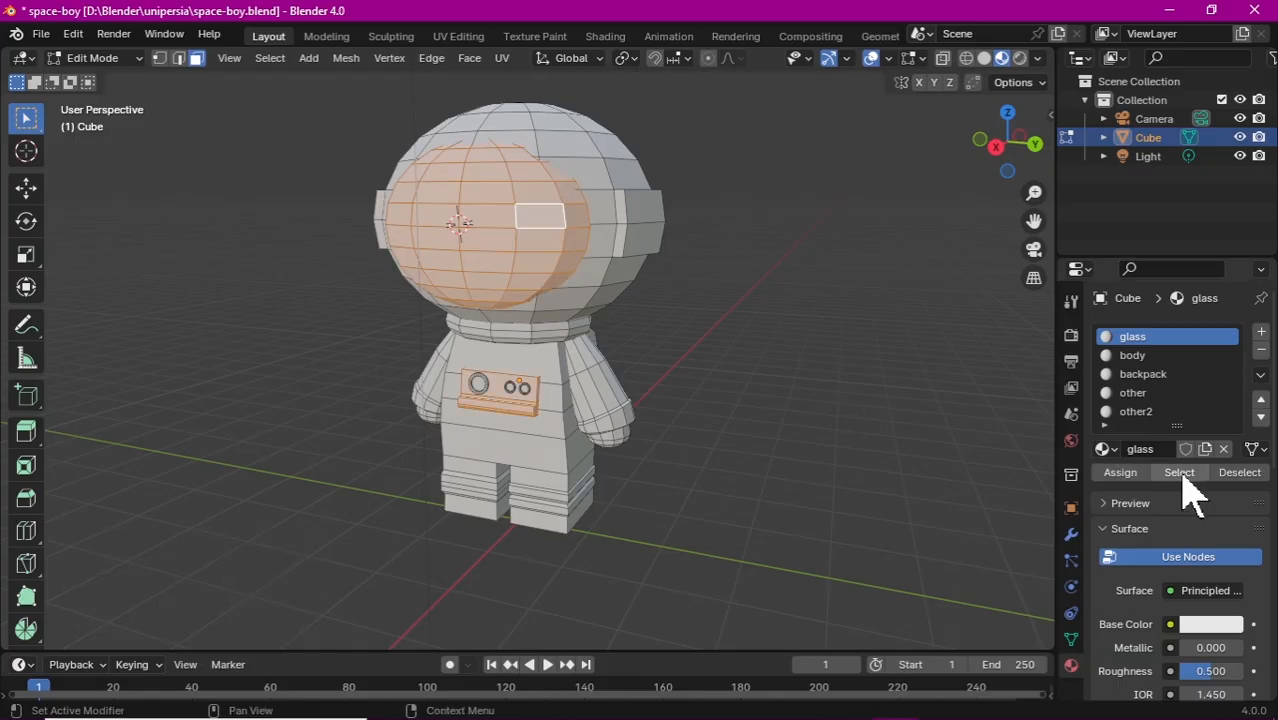
pyautogui.keyDown('shift'); pyautogui.click(575, 345); pyautogui.keyUp('shift')
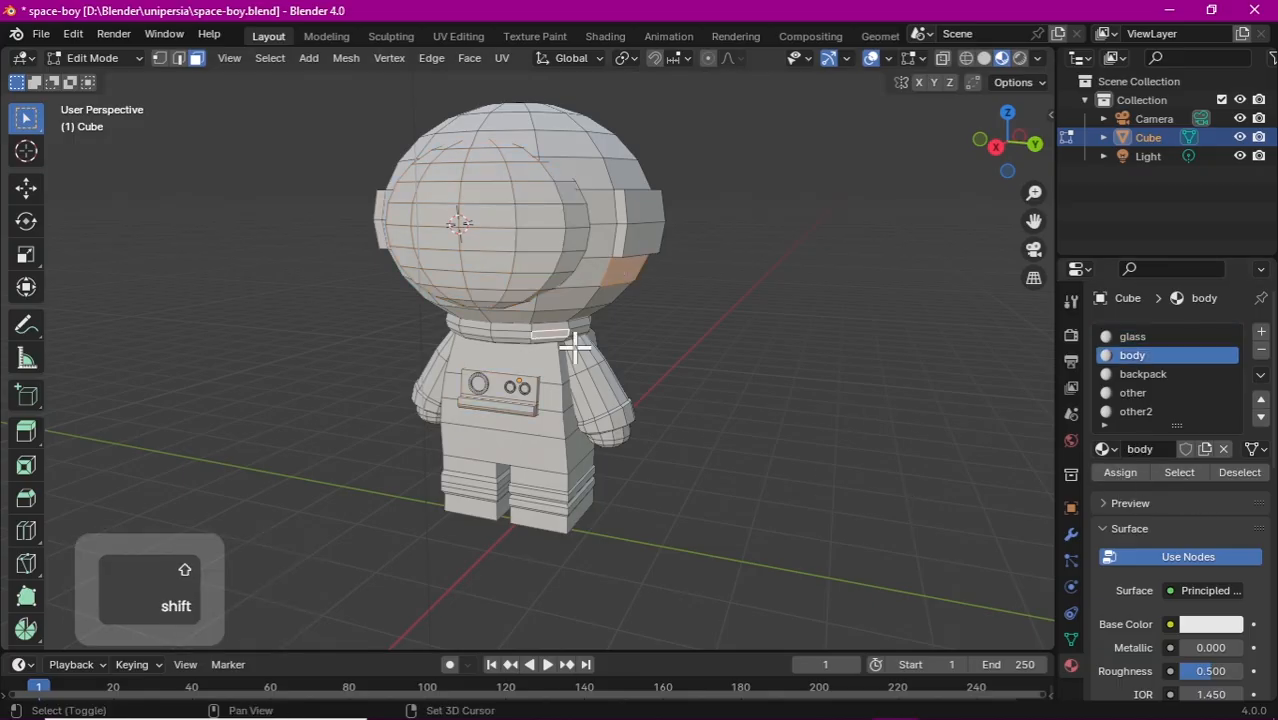
pyautogui.keyDown('shift'); pyautogui.click(494, 393); pyautogui.keyUp('shift')
pyautogui.keyDown('shift'); pyautogui.click(432, 372); pyautogui.keyUp('shift')
pyautogui.hotkey('ctrl', 'l')
pyautogui.click(1122, 470)
pyautogui.click(970, 445)
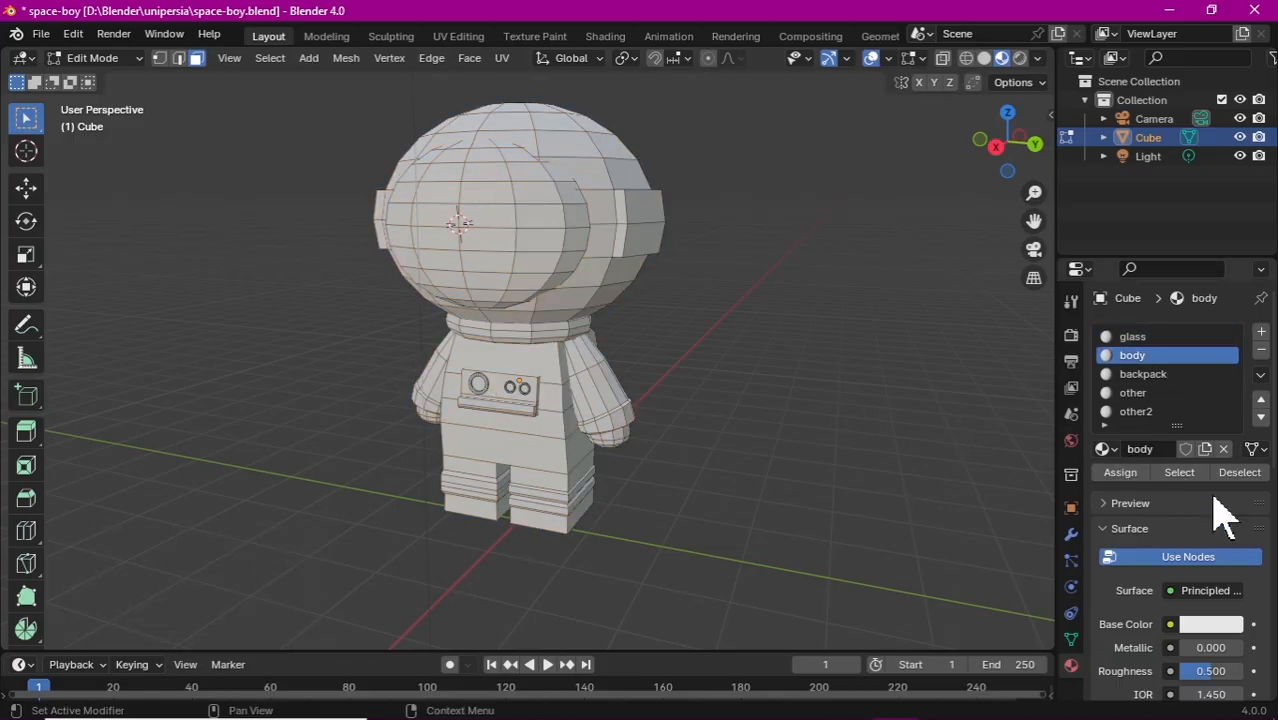
pyautogui.click(1190, 472)
pyautogui.click(970, 442)
# Step: Select the faces using the glass material, save the file and return to Object Mode
pyautogui.click(1150, 337)
pyautogui.click(1175, 474)
pyautogui.click(789, 475)
pyautogui.hotkey('ctrl', 's')
pyautogui.press('Tab')
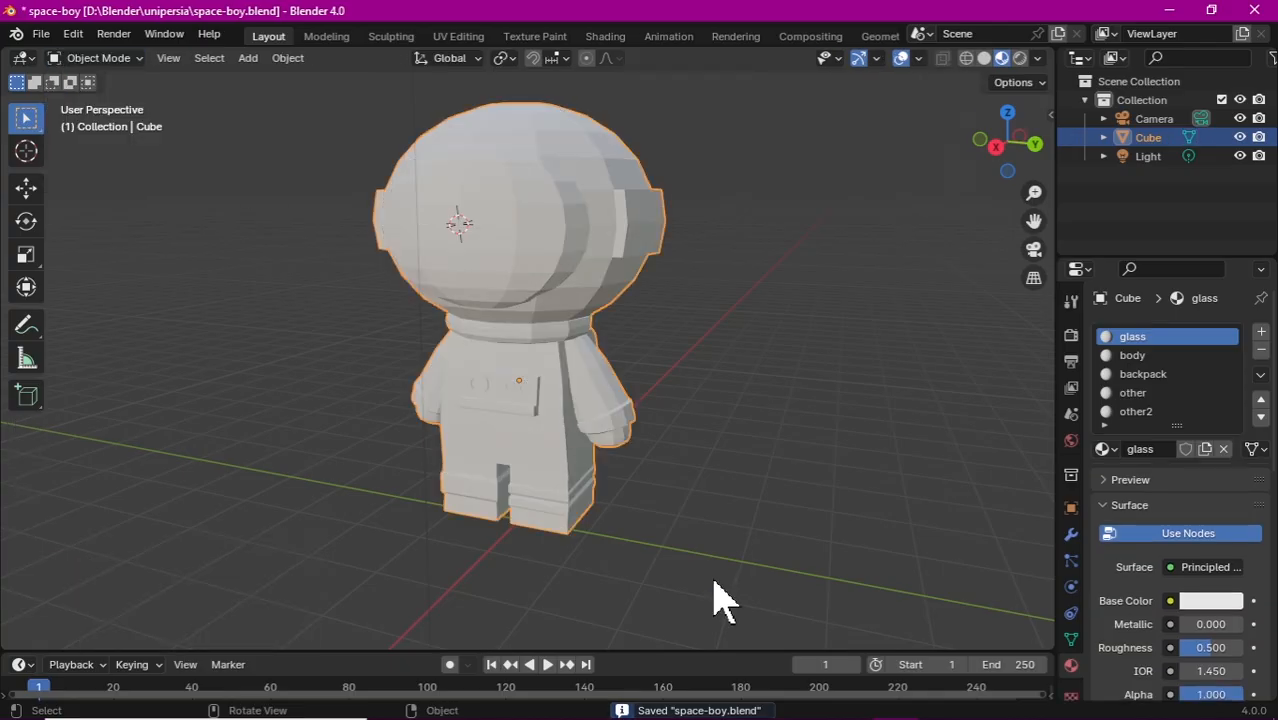
# Step: Enlarge the timeline area, turn it into a Shader Editor and reposition the glass material's nodes for editing
pyautogui.moveTo(705, 652); pyautogui.dragTo(706, 432)
pyautogui.moveTo(1034, 192)
pyautogui.mouseDown()
pyautogui.moveTo(1034, 260)
pyautogui.moveTo(1034, 180)
pyautogui.mouseUp()
pyautogui.click(19, 448)
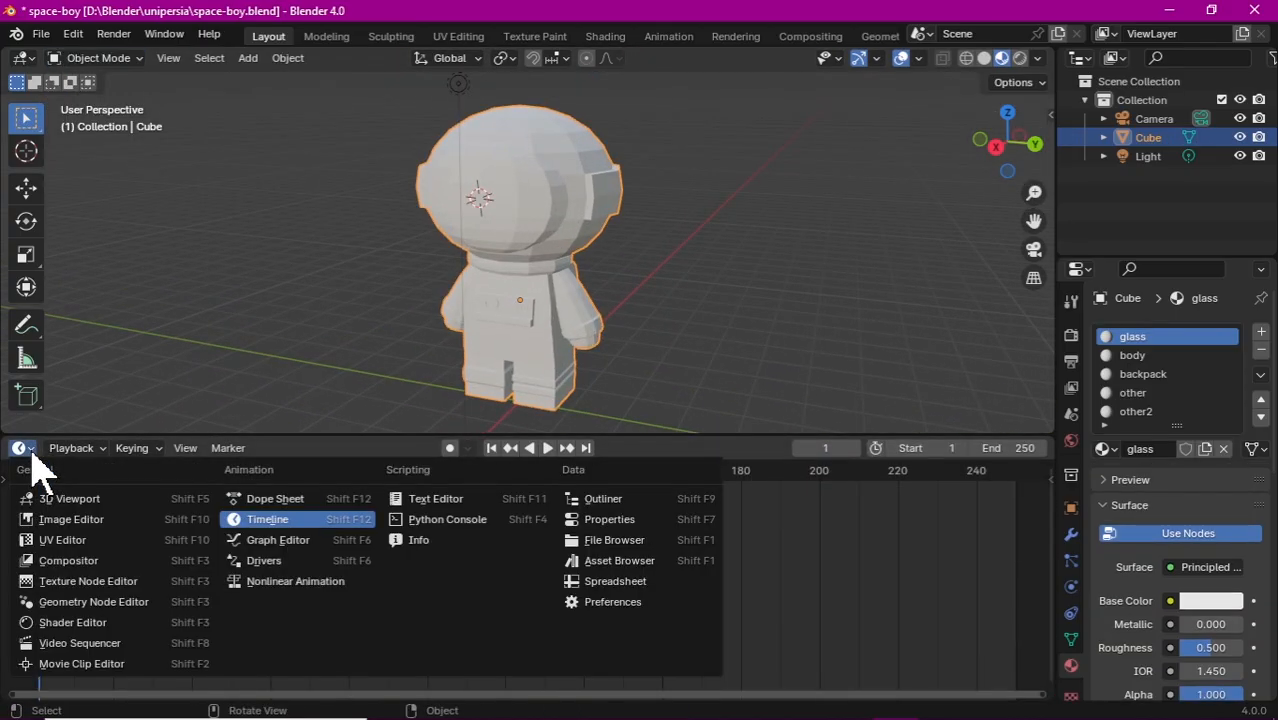
pyautogui.click(110, 621)
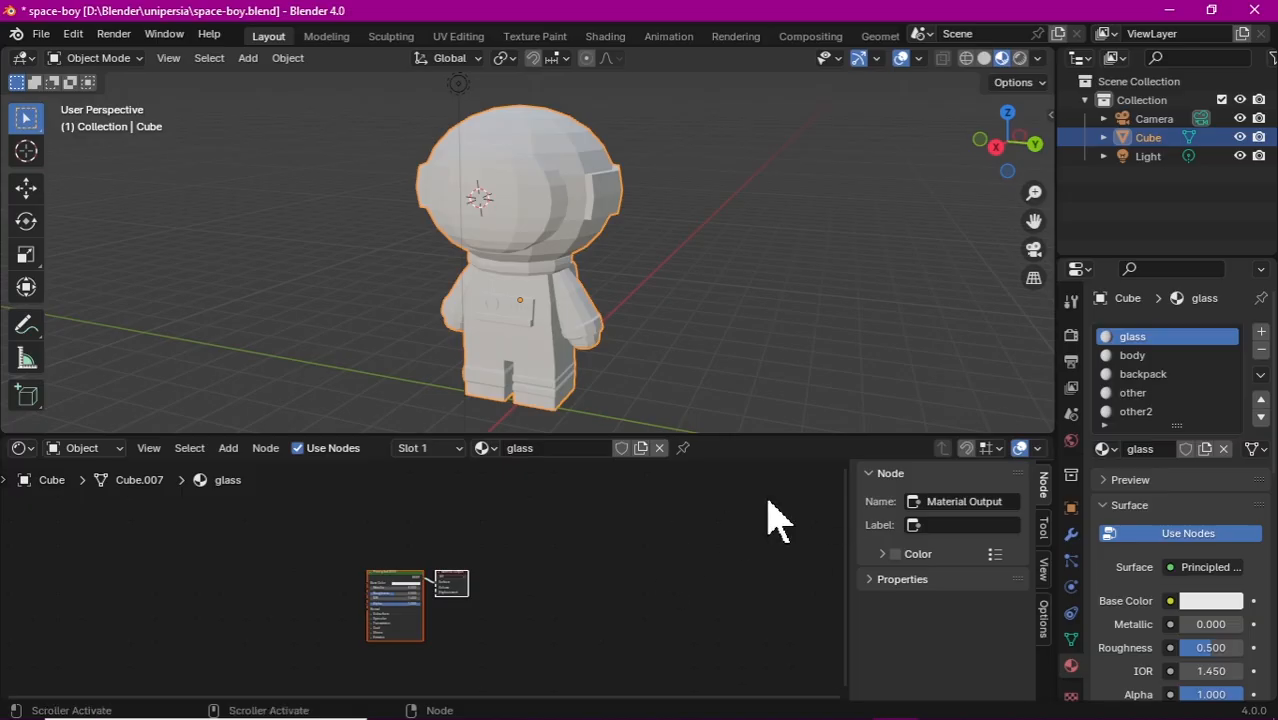
pyautogui.press('KP_Add')
pyautogui.press('KP_Add')
pyautogui.press('KP_Add')
pyautogui.press('g')
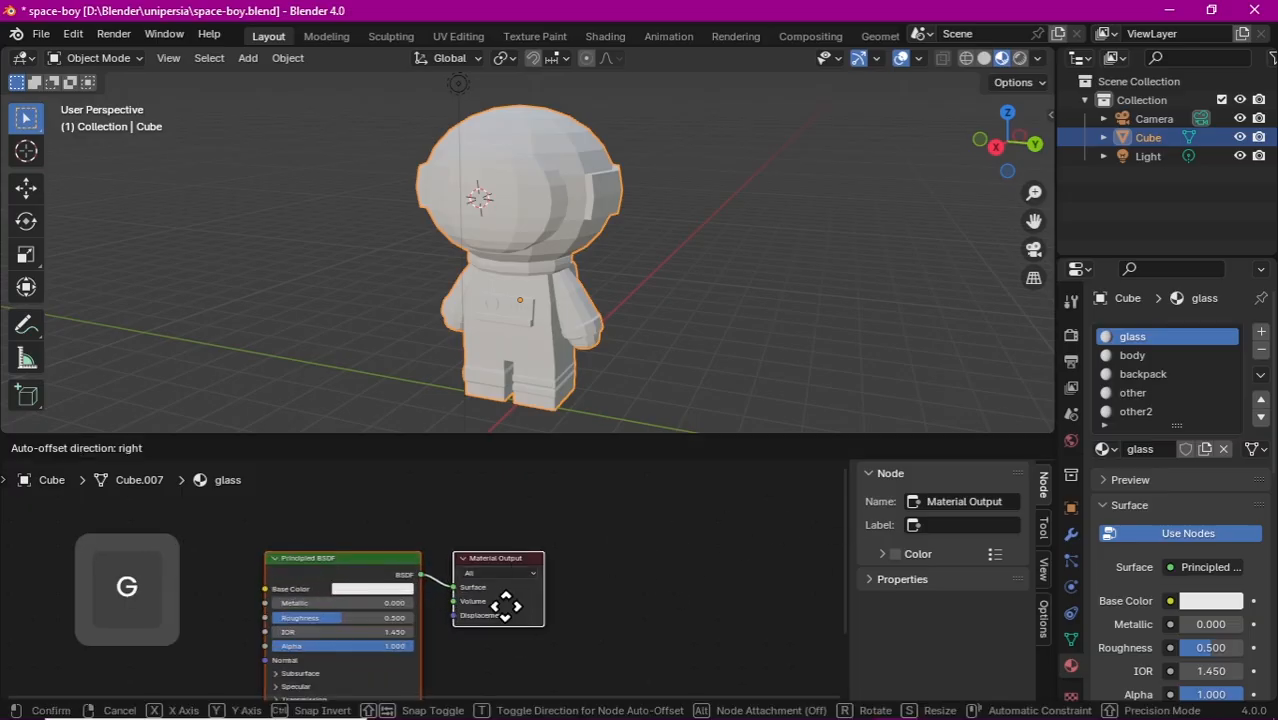
pyautogui.click(589, 543)
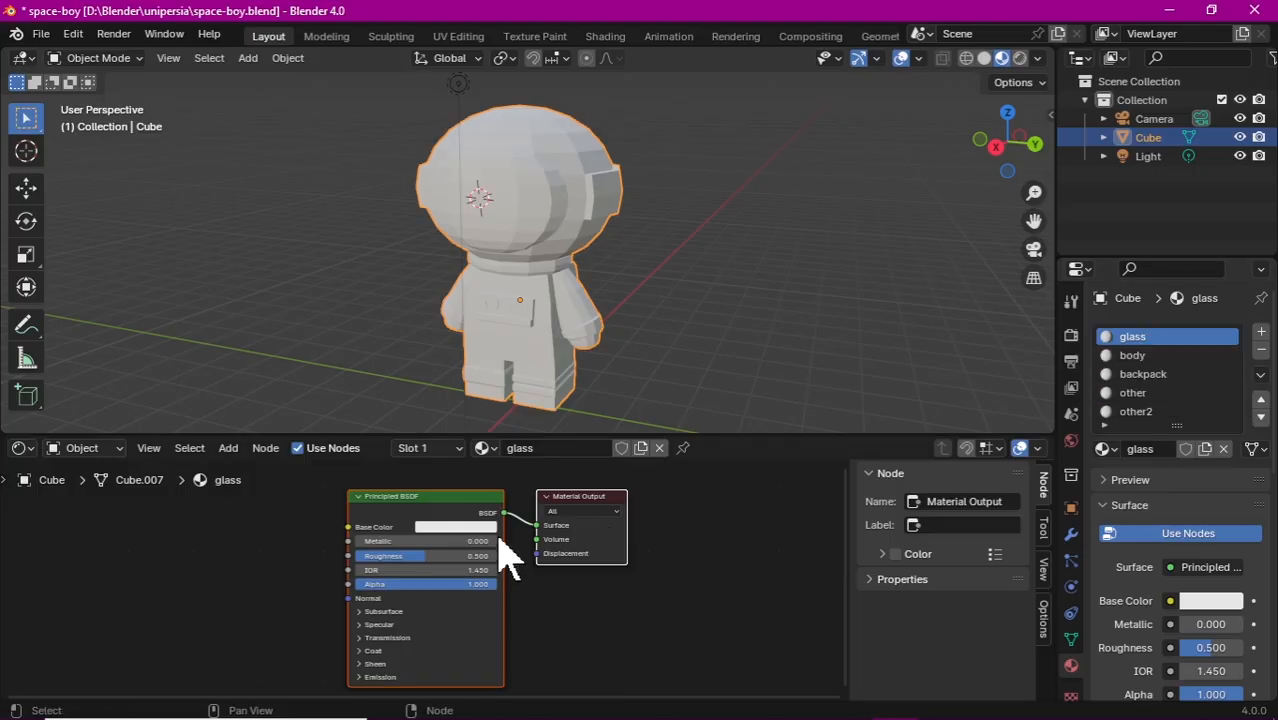
# Step: Set the glass material's metallic to about 0.605 and roughness to 0, comparing Rendered and Material Preview shading
pyautogui.moveTo(362, 541); pyautogui.dragTo(446, 541)
pyautogui.click(1019, 58)
pyautogui.click(1001, 58)
pyautogui.click(1019, 58)
pyautogui.click(1001, 58)
# Step: Give the glass material a dark blue base color, metallic 0, roughness 0.005 and transmission weight 1.000
pyautogui.click(455, 527)
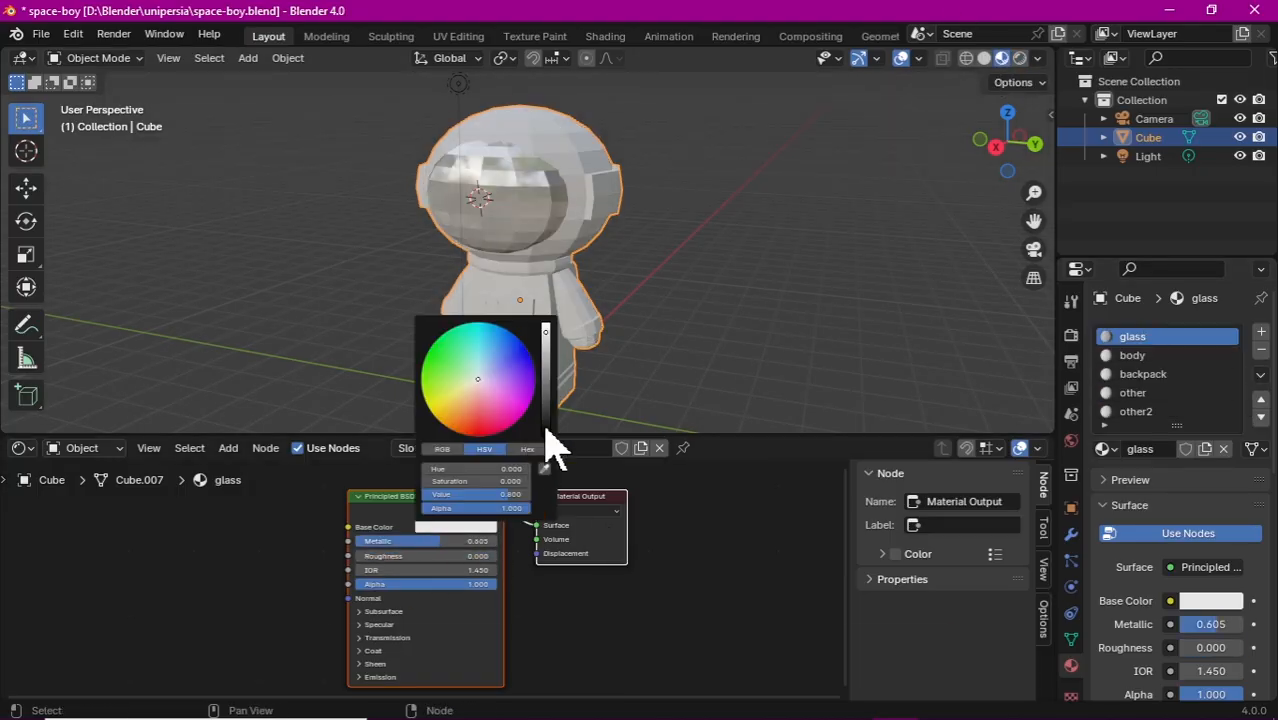
pyautogui.click(547, 428)
pyautogui.click(359, 638)
pyautogui.moveTo(375, 654); pyautogui.dragTo(497, 654)
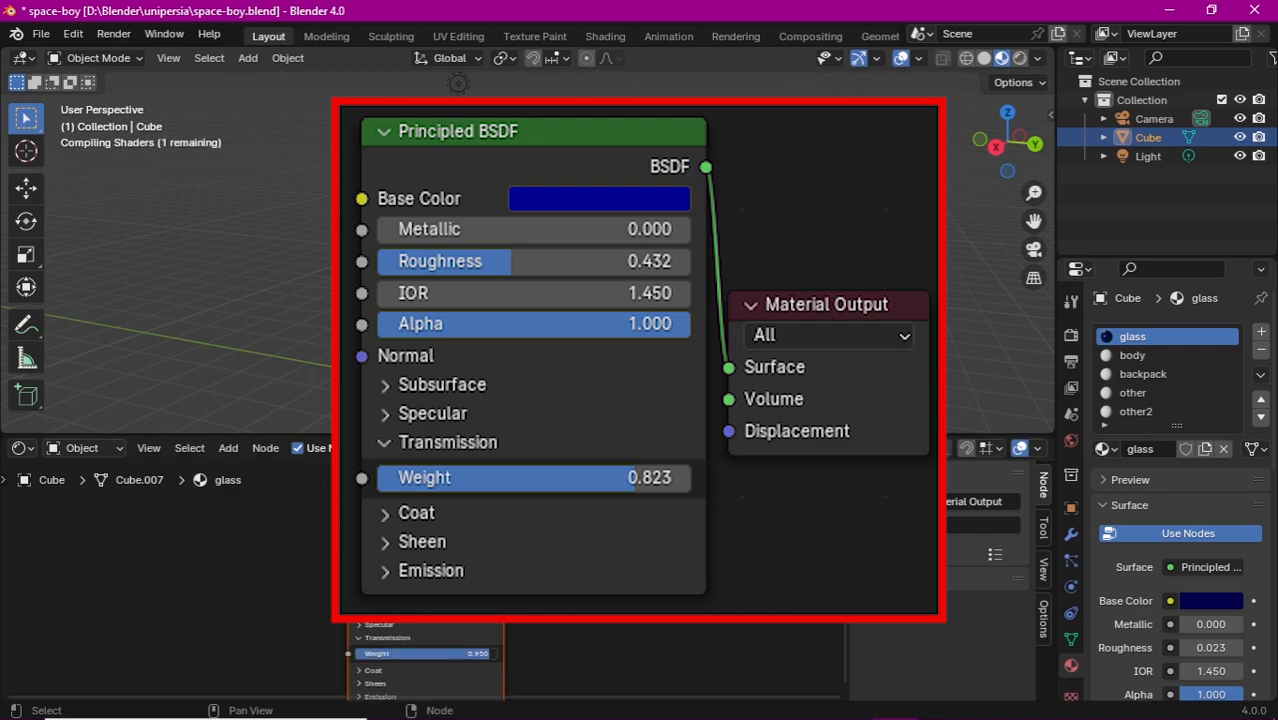
pyautogui.moveTo(640, 270); pyautogui.dragTo(640, 240, button='middle')
pyautogui.moveTo(420, 554); pyautogui.dragTo(417, 554)
pyautogui.click(455, 527)
pyautogui.click(640, 250)
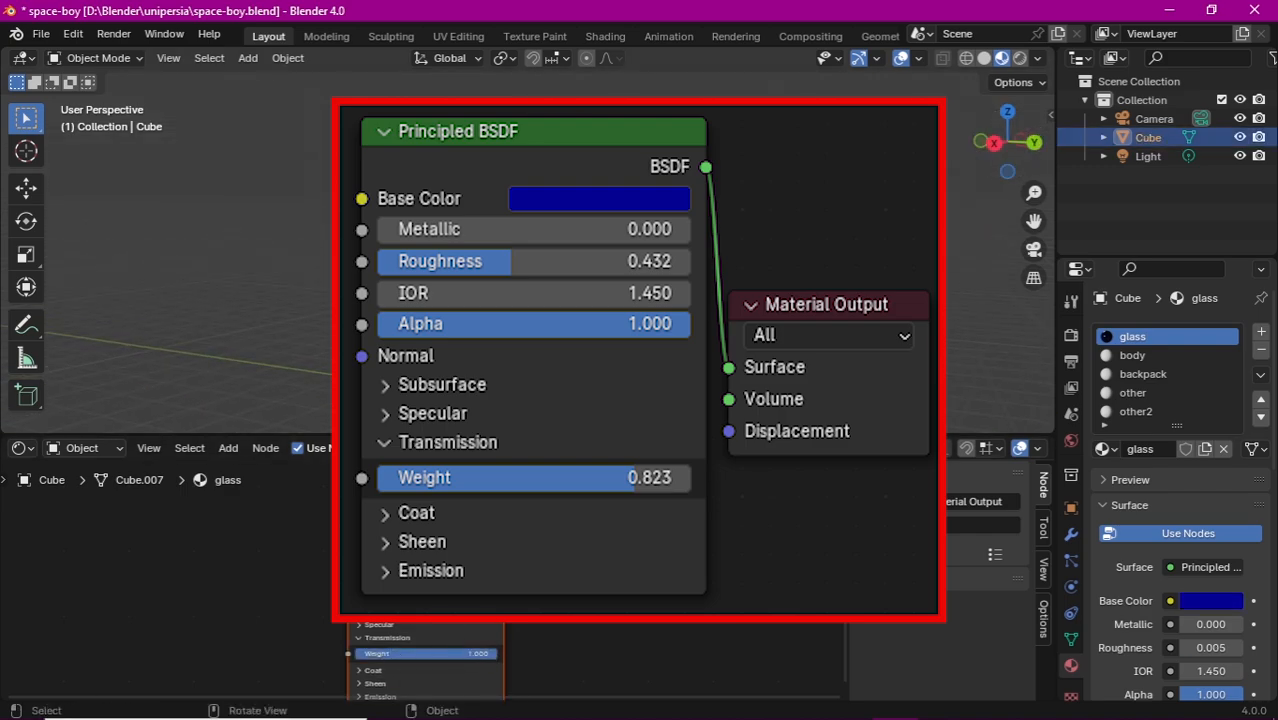
# Step: Set the body material to off-white with metallic 0.218, roughness 0.677 and IOR 6.950, and expand its preview
pyautogui.click(1160, 357)
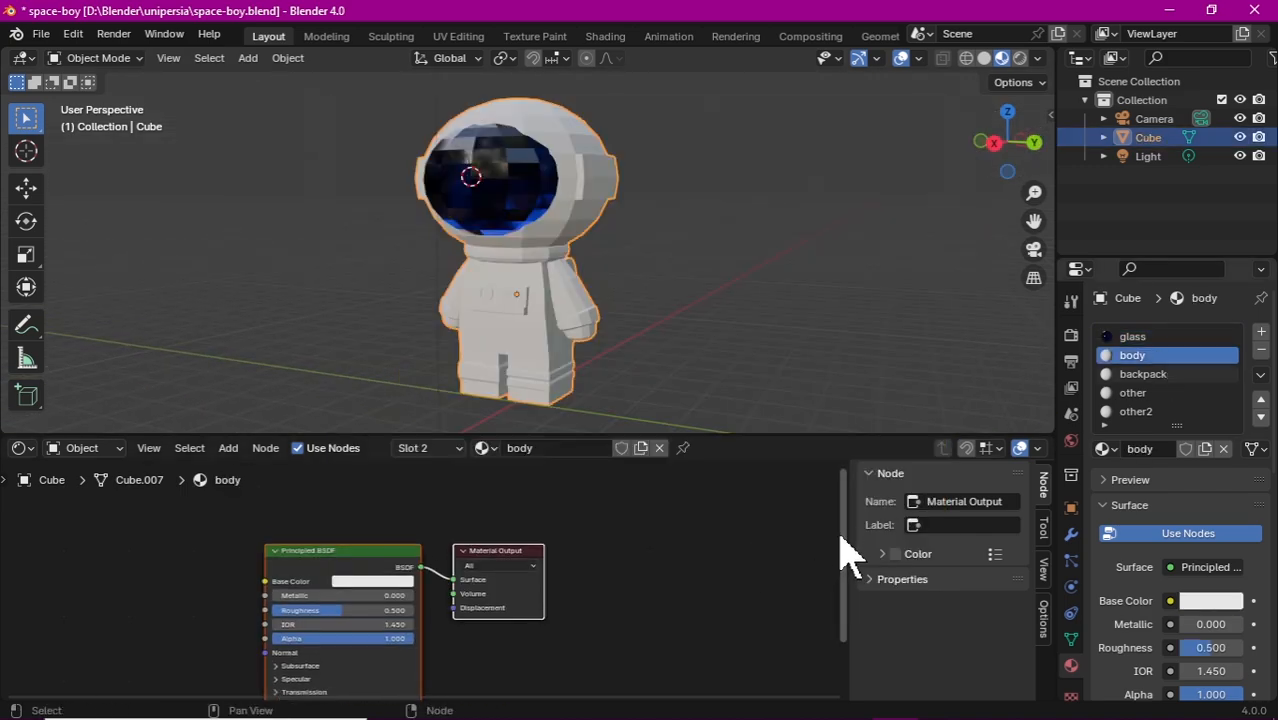
pyautogui.press('g')
pyautogui.click(456, 599)
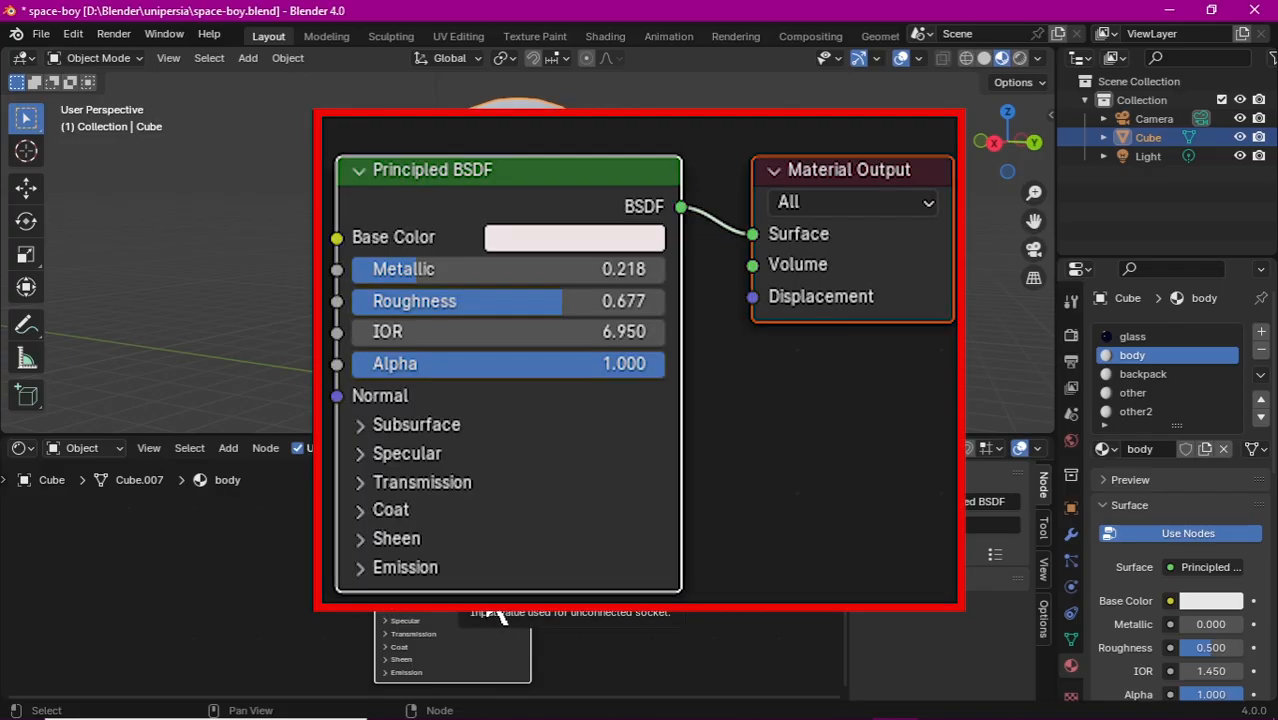
pyautogui.click(1130, 480)
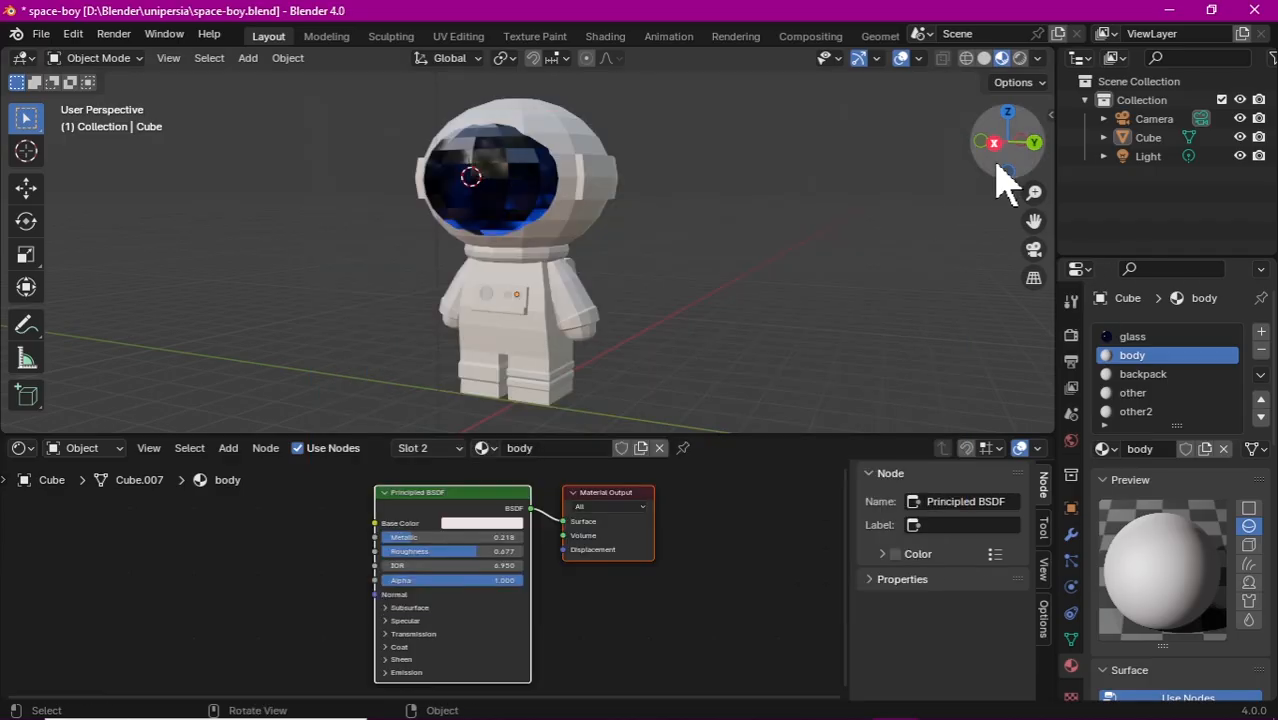
# Step: Set the backpack material to light purple with metallic 0.164, roughness 0.664 and IOR 1.950
pyautogui.moveTo(995, 140); pyautogui.dragTo(1030, 150)
pyautogui.click(1180, 374)
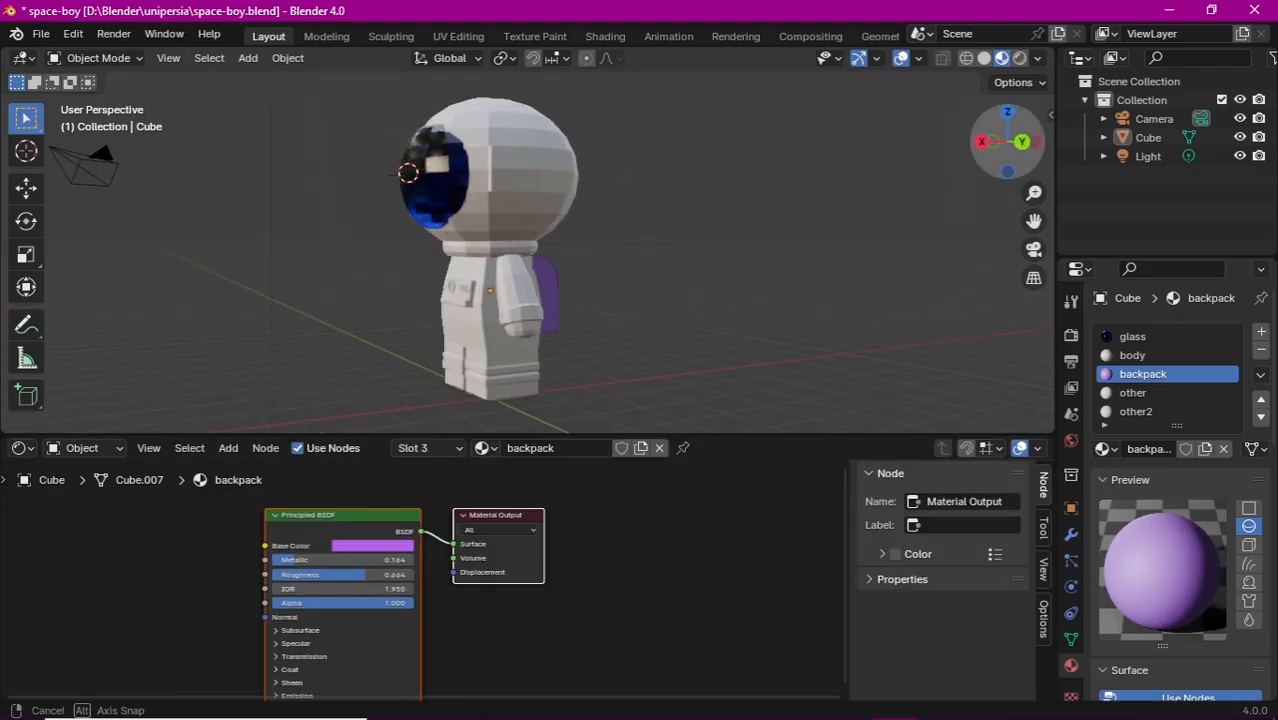
pyautogui.moveTo(1007, 135); pyautogui.dragTo(985, 140)
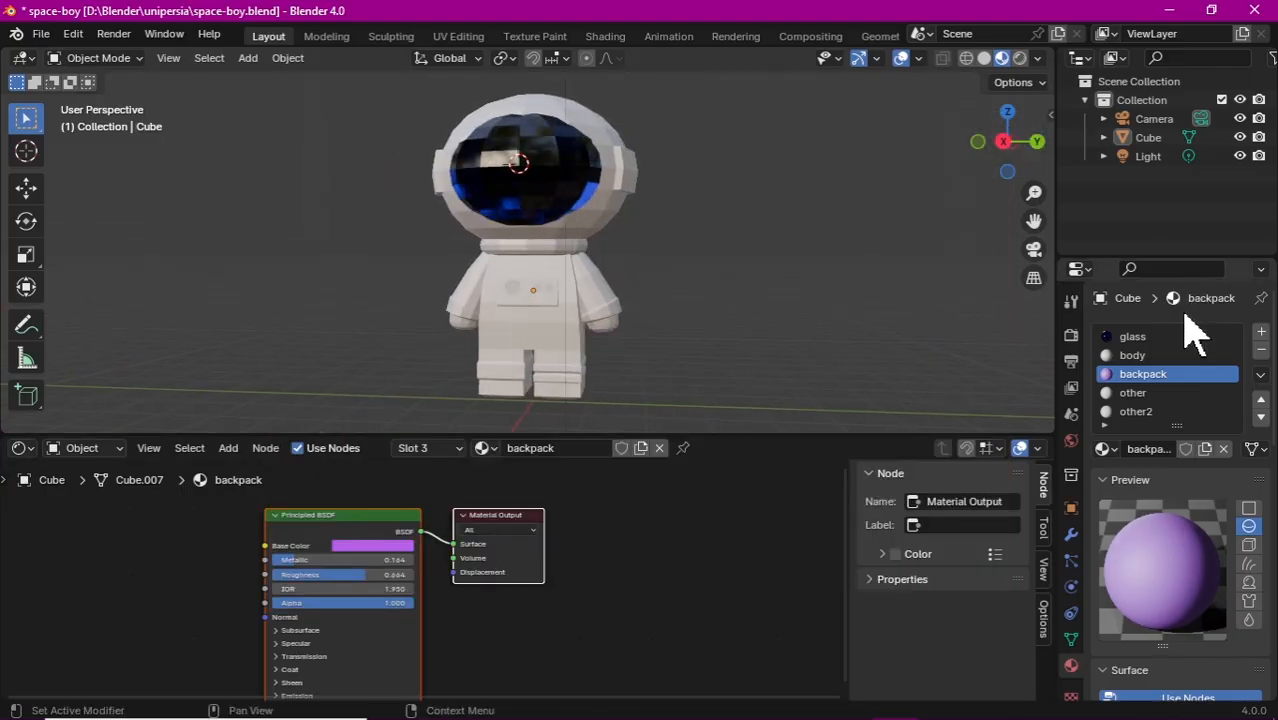
# Step: Set the other material to bright purple with metallic 0.177, roughness 0.268 and IOR 1.000, and recolor other2
pyautogui.click(1155, 393)
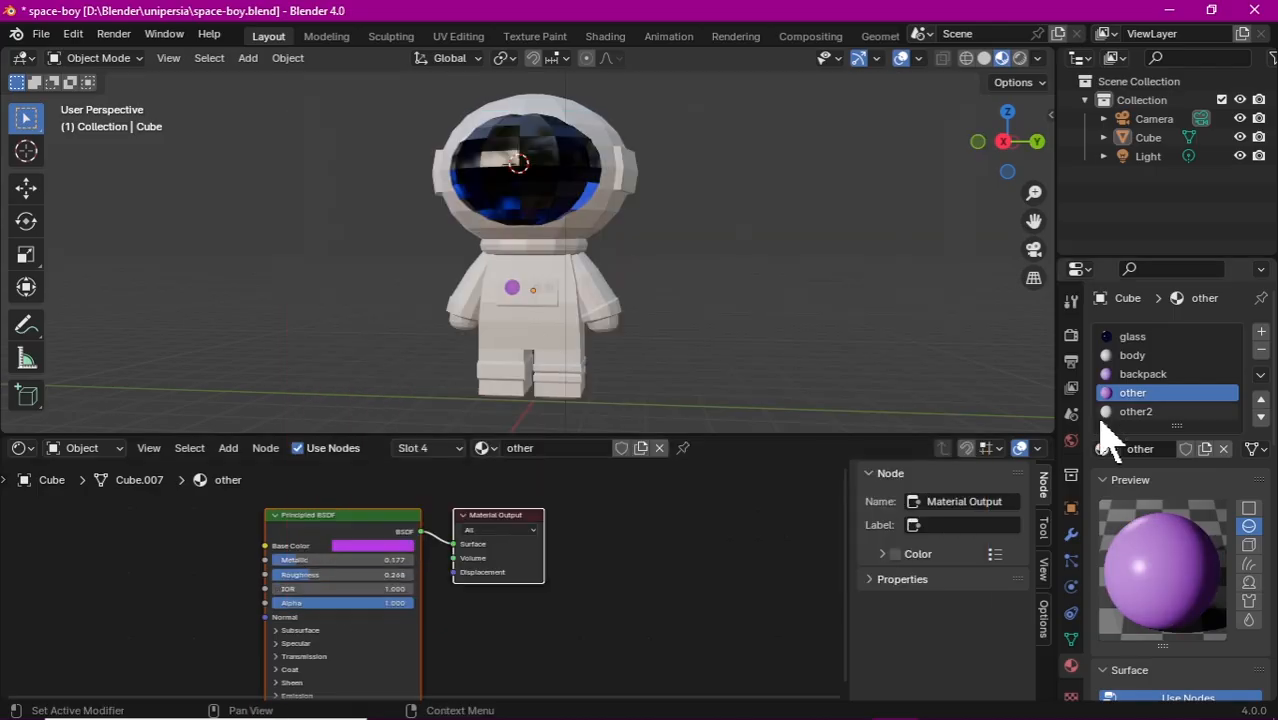
pyautogui.click(1115, 411)
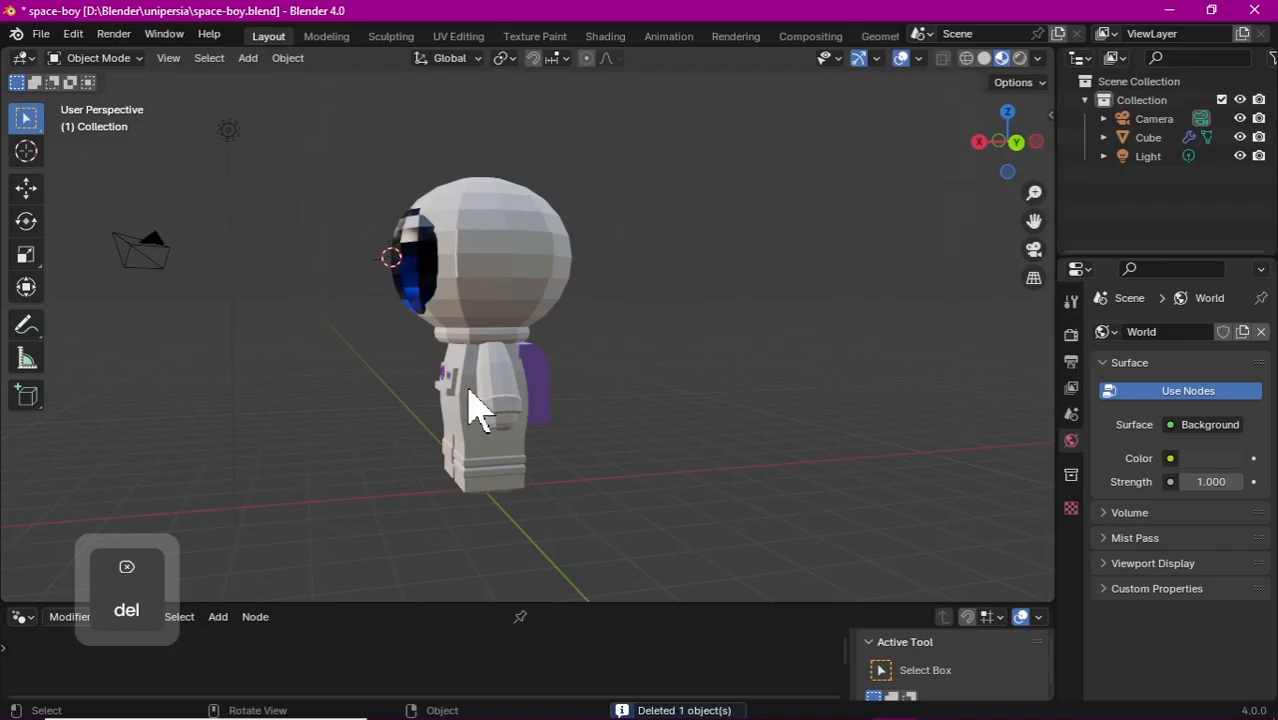
# Step: Snap the 3D cursor to the selected astronaut and add a UV sphere there
pyautogui.click(513, 408)
pyautogui.hotkey('shift', 's')
pyautogui.click(542, 456)
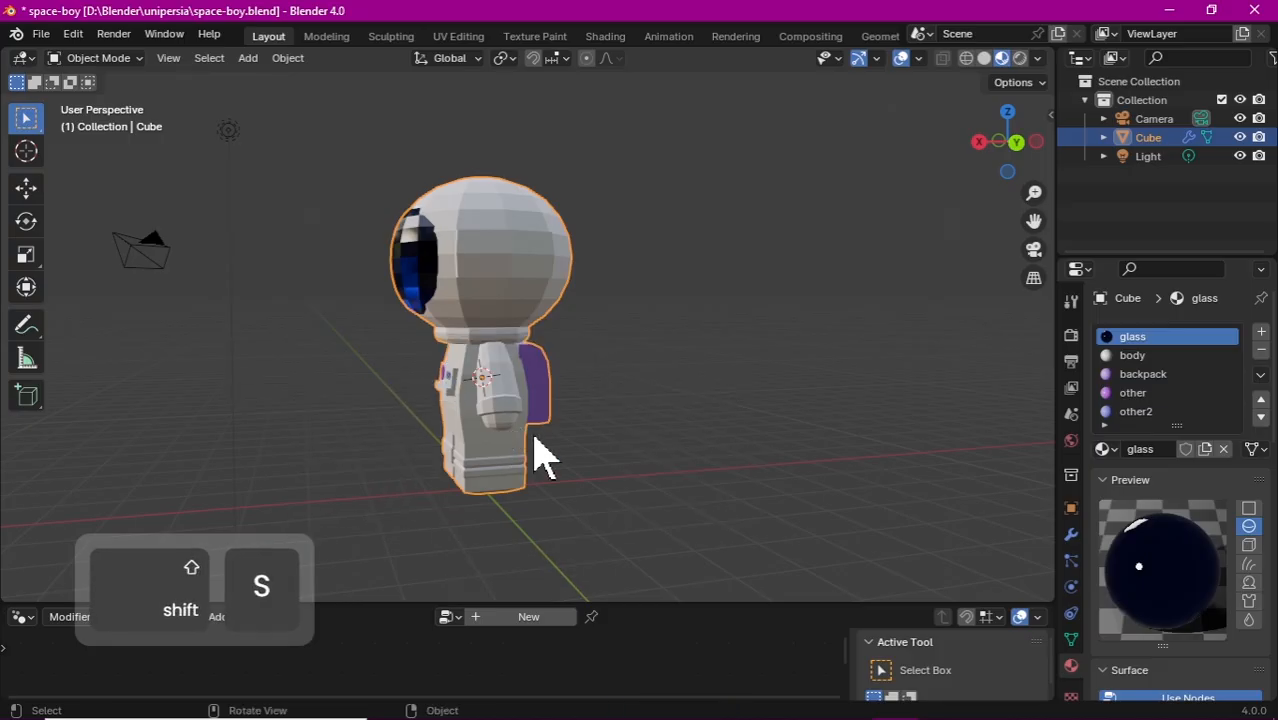
pyautogui.hotkey('shift', 'a')
pyautogui.moveTo(650, 357)
pyautogui.click(752, 409)
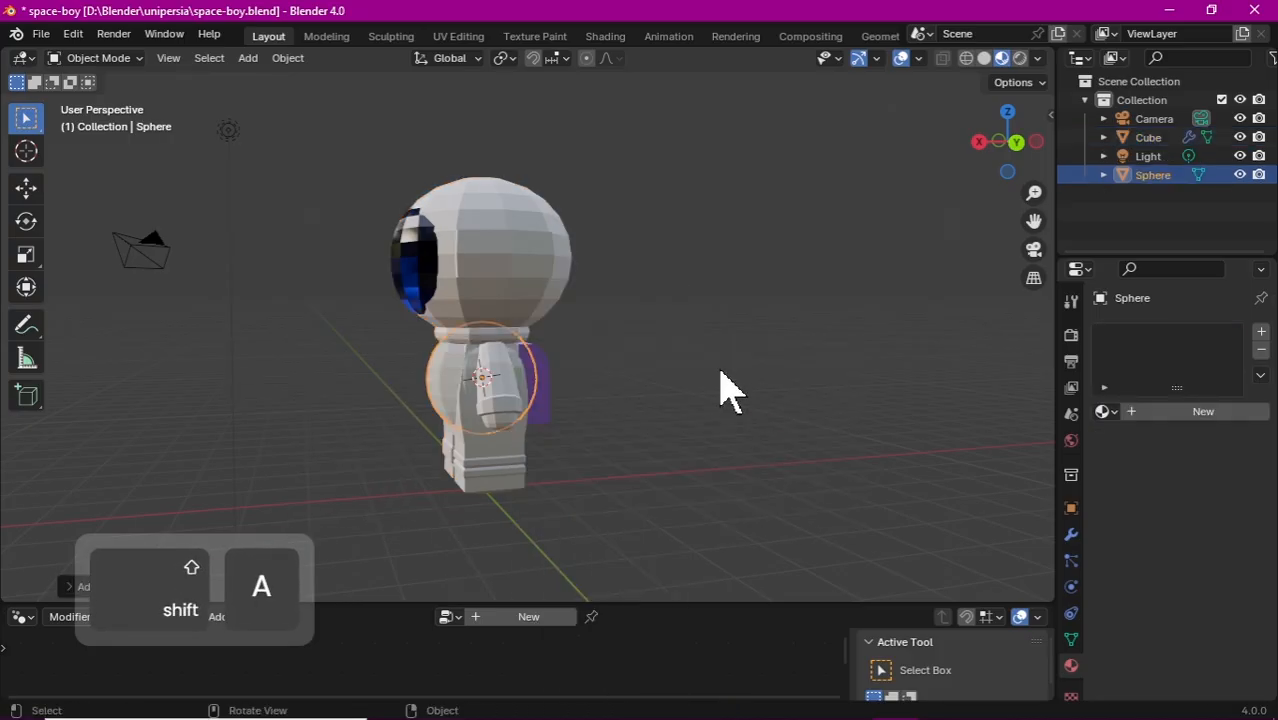
# Step: Enlarge the new sphere to nearly twice its size and lower it about 3.34 m beneath the astronaut's feet
pyautogui.press('s')
pyautogui.press('z')
pyautogui.click(755, 488)
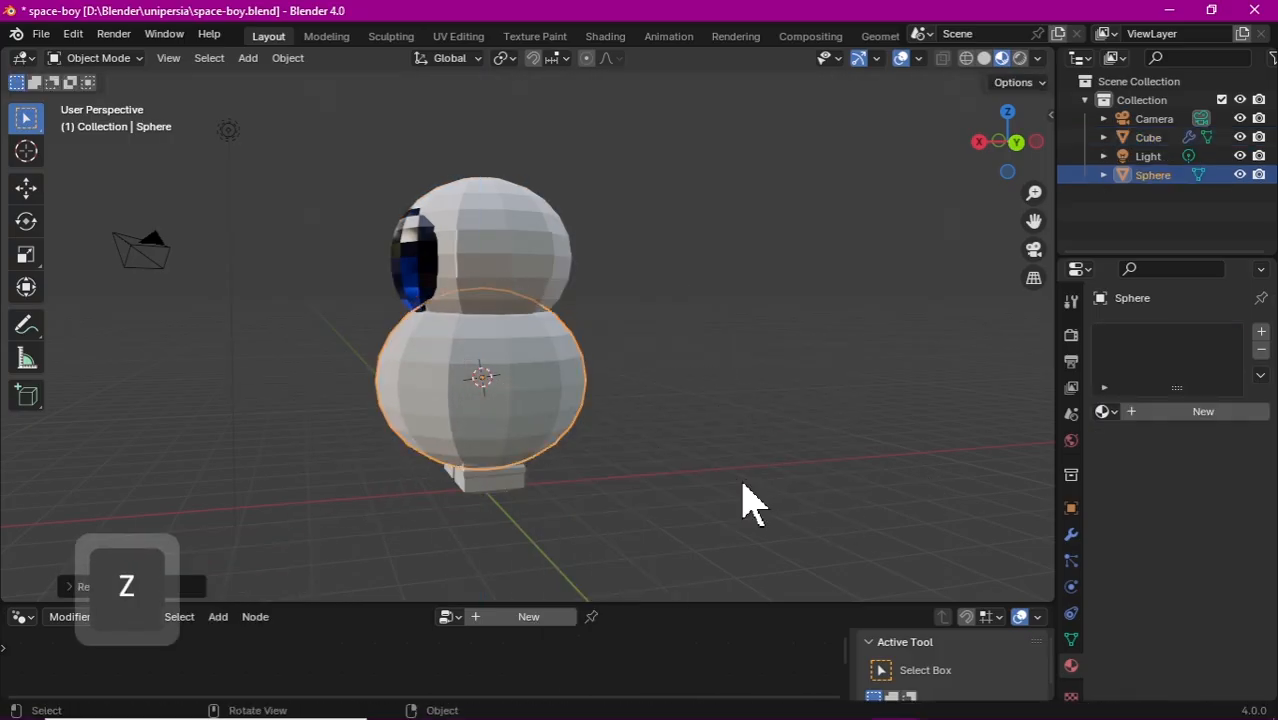
pyautogui.press('g')
pyautogui.press('z')
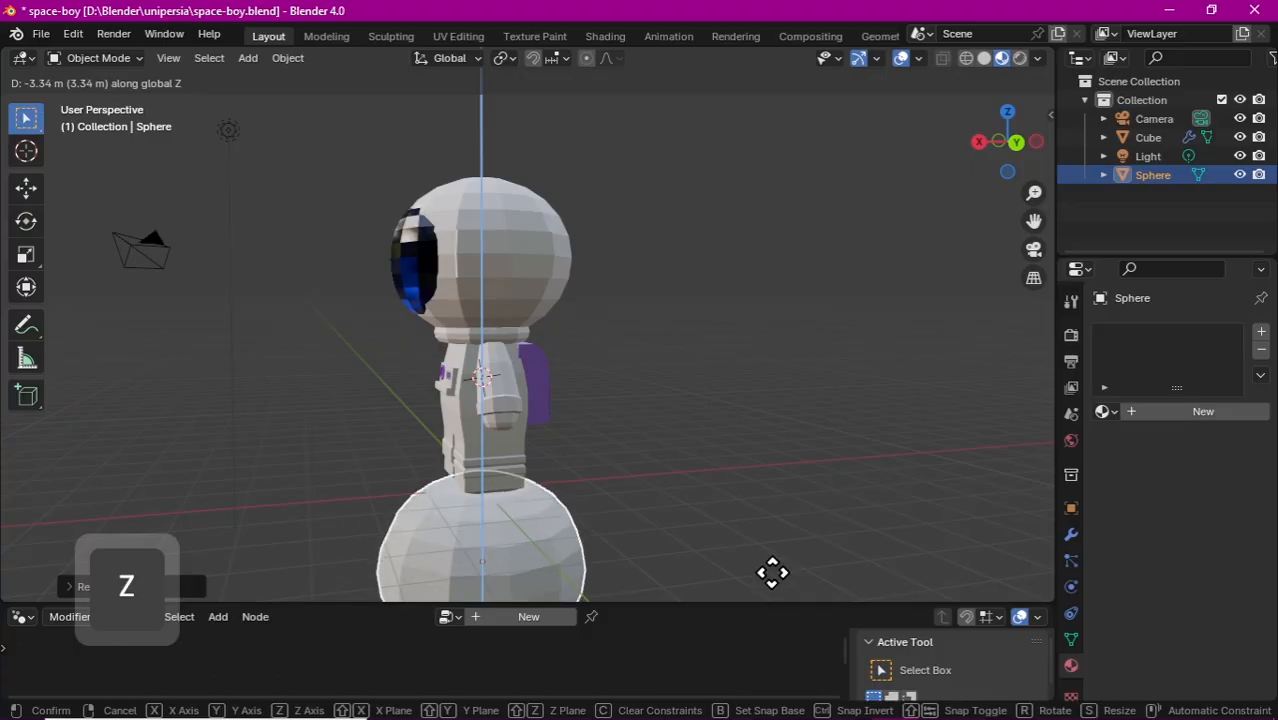
pyautogui.click(772, 576)
# Step: View the sphere from the astronaut's front and adjust its scale along the Y and Z axes
pyautogui.click(978, 141)
pyautogui.scroll(-3, 1004, 114)
pyautogui.press('s')
pyautogui.press('y')
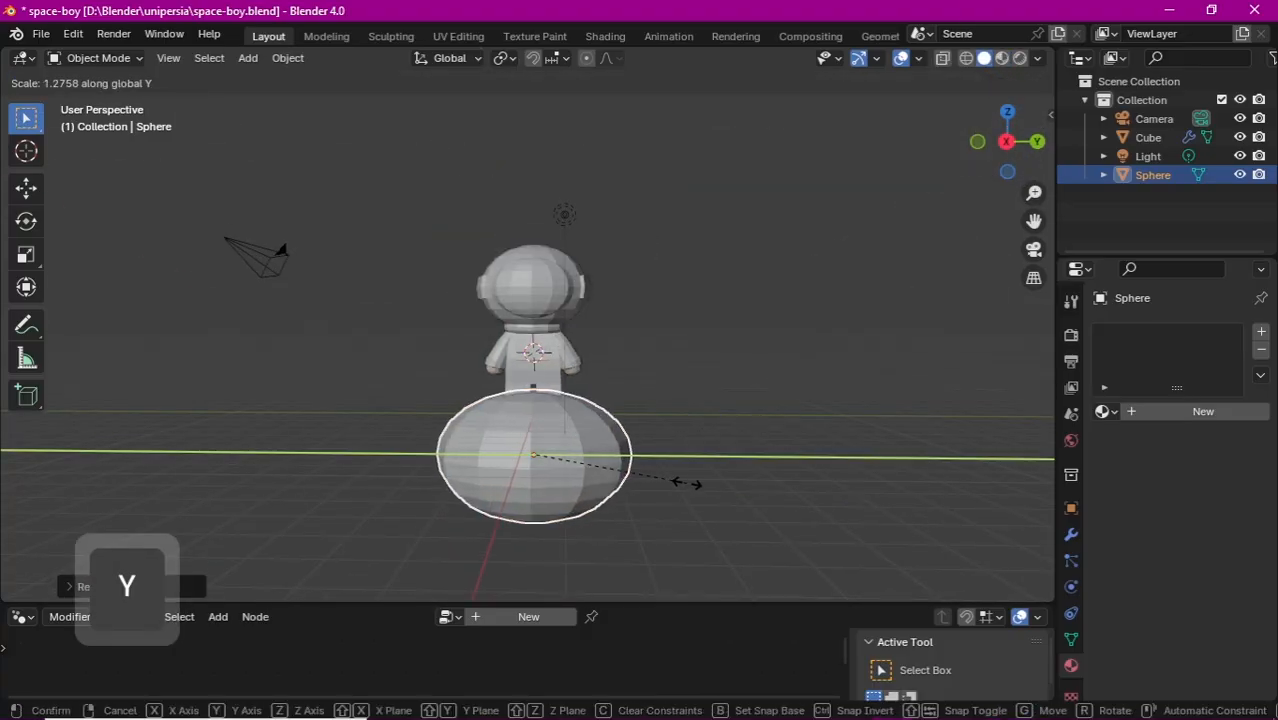
pyautogui.press('z')
pyautogui.click(678, 487)
# Step: Scale the sphere beneath the astronaut along the X axis to balance its proportions
pyautogui.moveTo(970, 134); pyautogui.dragTo(610, 360)
pyautogui.click(566, 462)
pyautogui.press('s')
pyautogui.press('x')
pyautogui.click(730, 436)
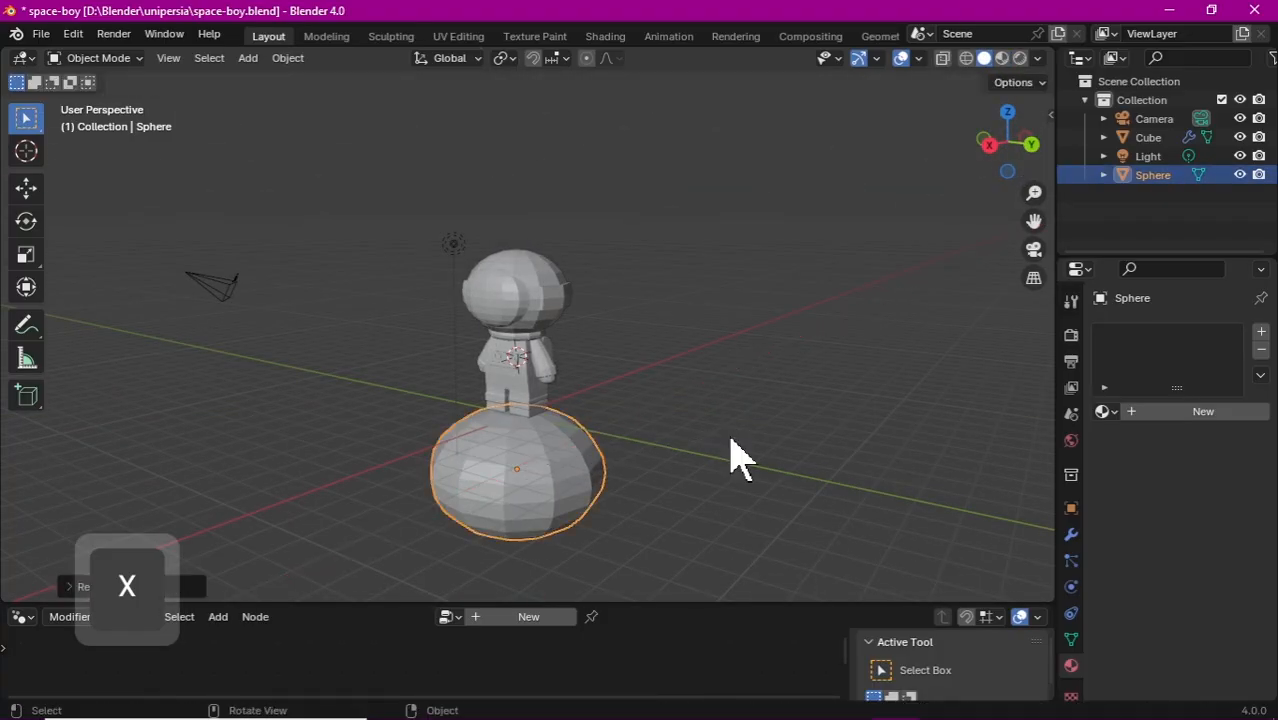
# Step: Widen the sphere beneath the astronaut evenly in X and Y without scaling its height
pyautogui.press('s')
pyautogui.press('Escape')
pyautogui.press('s')
pyautogui.hotkey('shift', 'z')
pyautogui.click(782, 440)
# Step: Enter Edit Mode on the sphere and select scattered single faces all around its surface
pyautogui.moveTo(1002, 155); pyautogui.dragTo(493, 428)
pyautogui.click(605, 491)
pyautogui.click(98, 57)
pyautogui.click(128, 104)
pyautogui.click(560, 470)
pyautogui.keyDown('shift'); pyautogui.click(500, 482); pyautogui.keyUp('shift')
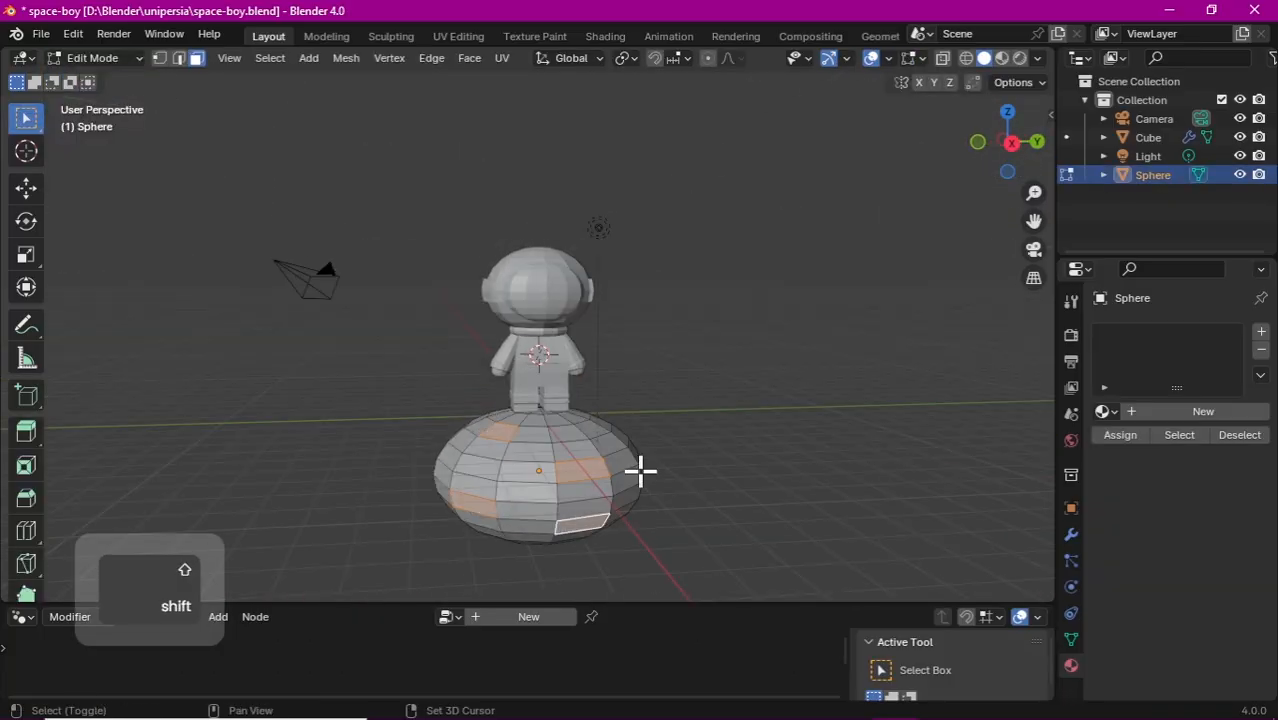
pyautogui.moveTo(640, 470); pyautogui.dragTo(542, 499, button='middle')
pyautogui.moveTo(622, 425); pyautogui.dragTo(681, 333, button='middle')
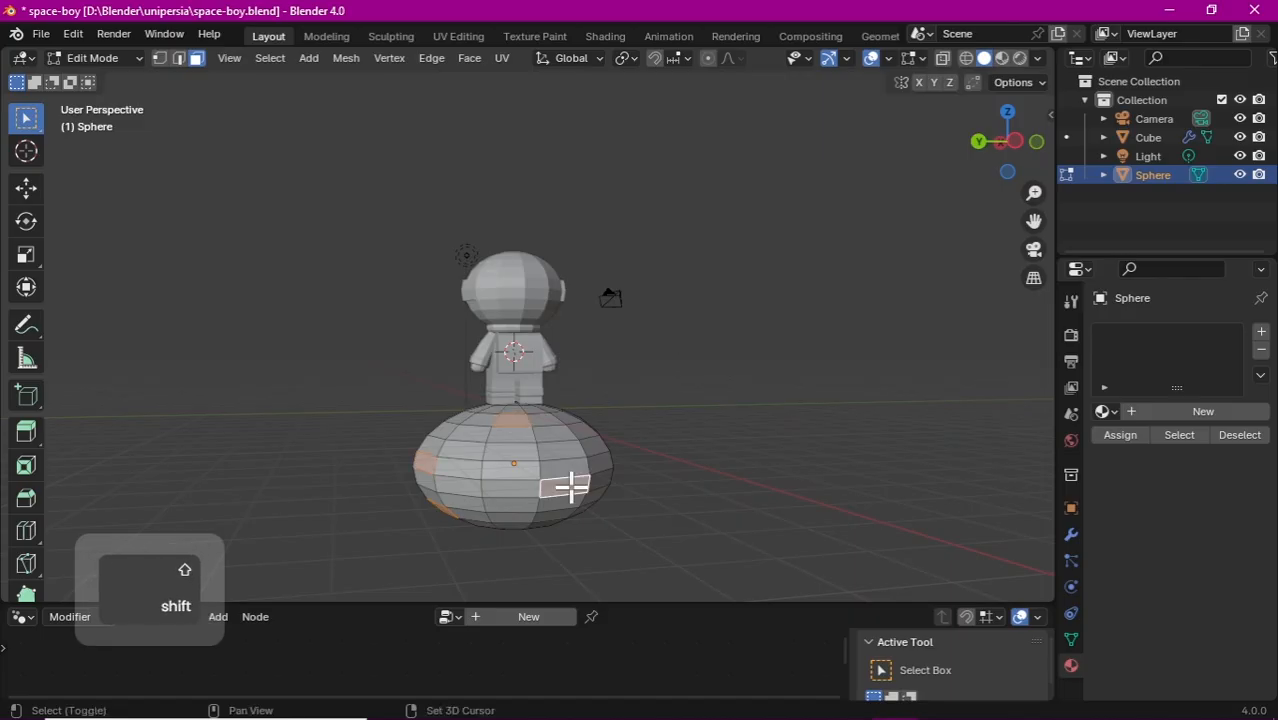
pyautogui.moveTo(1004, 157); pyautogui.dragTo(598, 482)
pyautogui.moveTo(547, 517); pyautogui.dragTo(833, 331, button='middle')
# Step: Inset and extrude the selected faces, and scale them slightly inward to form craters
pyautogui.press('i')
pyautogui.click(833, 336)
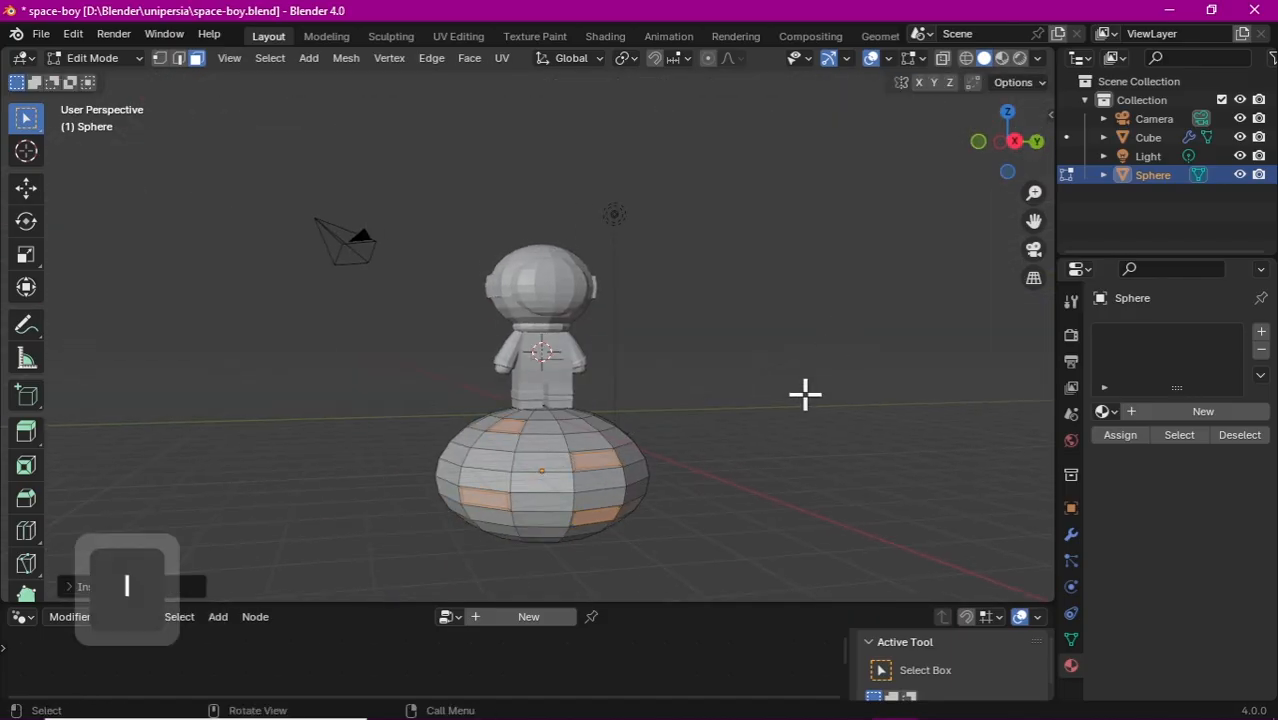
pyautogui.press('e')
pyautogui.click(787, 433)
pyautogui.press('s')
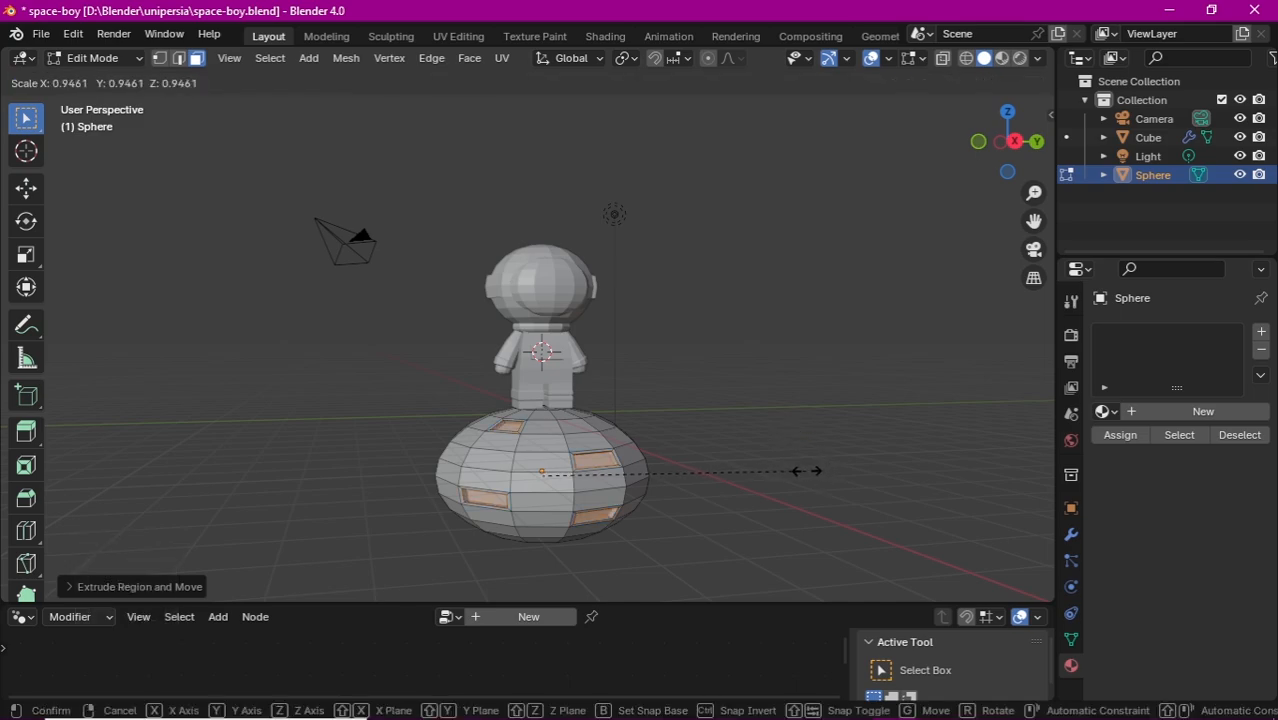
pyautogui.click(771, 445)
# Step: Return the cratered sphere to Object Mode and shade it smooth
pyautogui.click(127, 57)
pyautogui.click(120, 78)
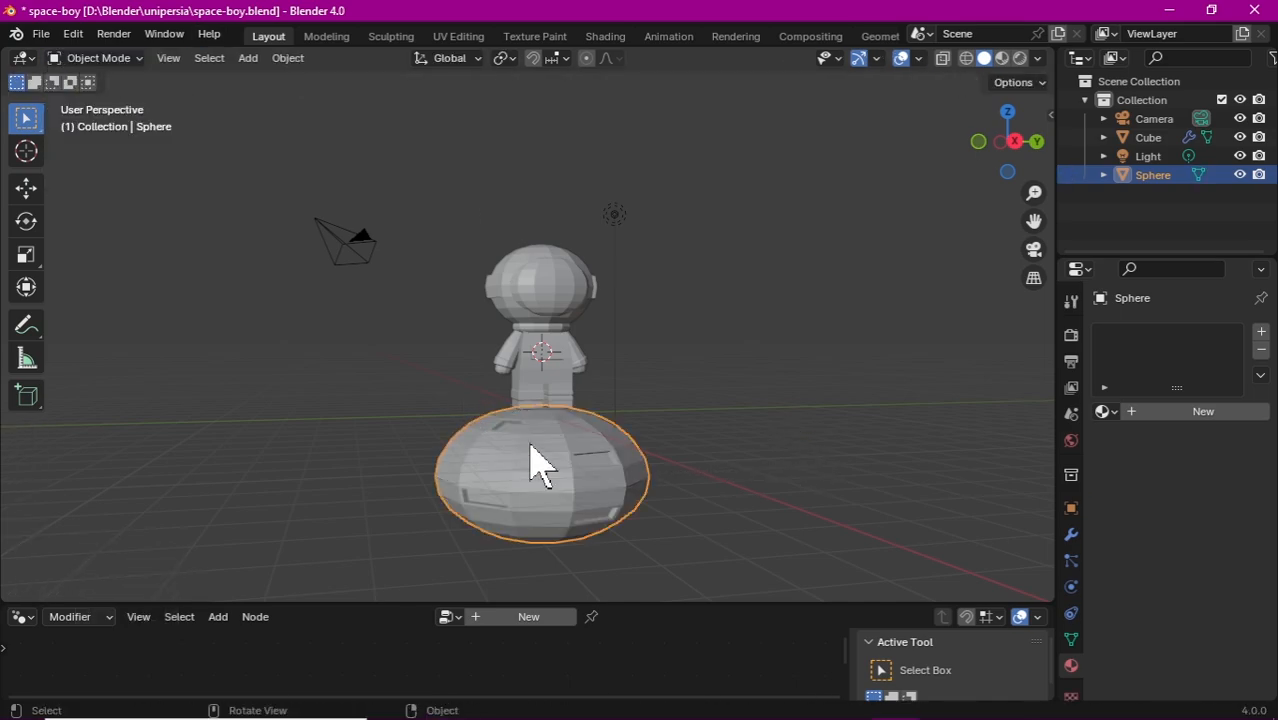
pyautogui.rightClick(522, 380)
pyautogui.click(518, 370)
# Step: Add a Subdivision Surface modifier to the sphere
pyautogui.click(1140, 411)
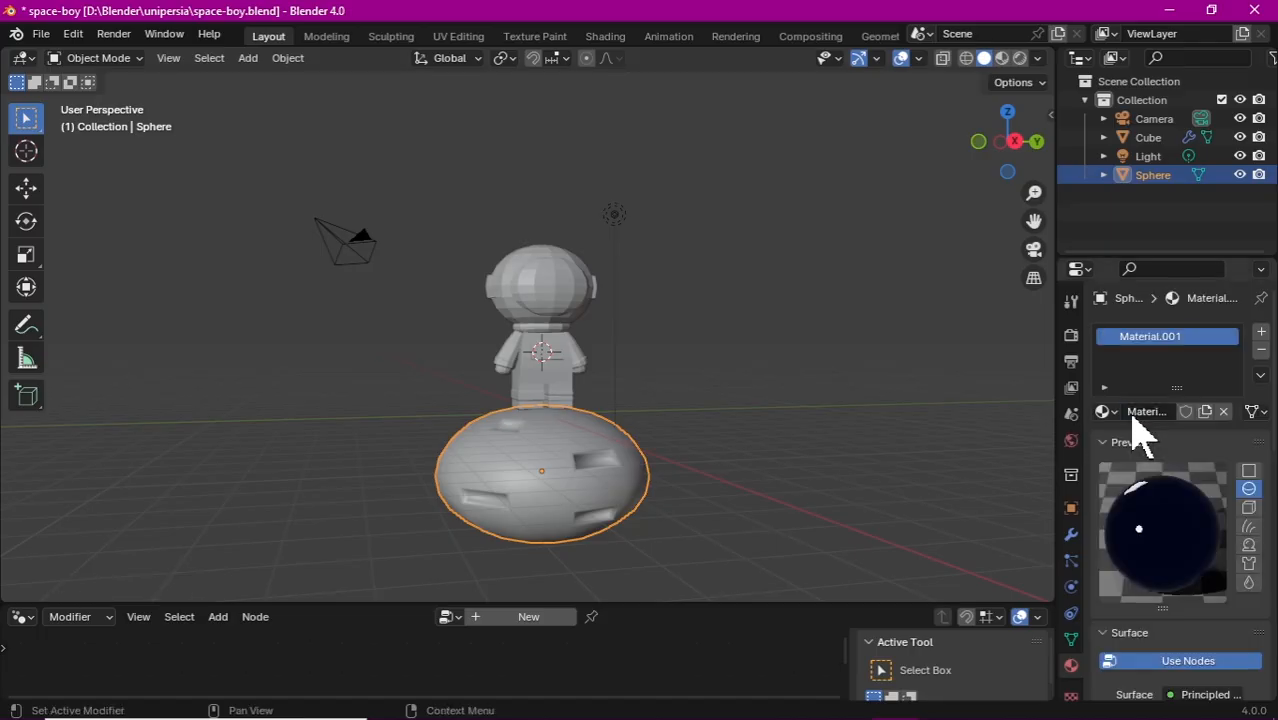
pyautogui.click(1261, 350)
pyautogui.click(1071, 534)
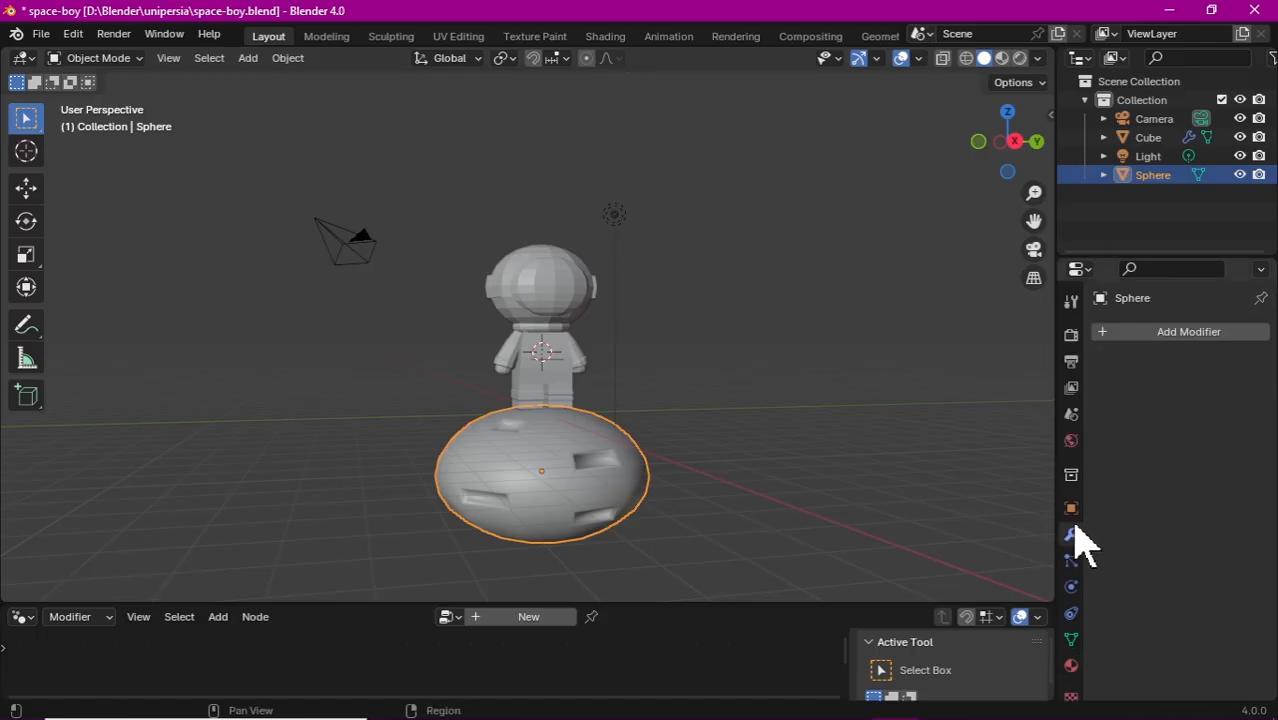
pyautogui.click(1158, 333)
pyautogui.moveTo(1155, 337)
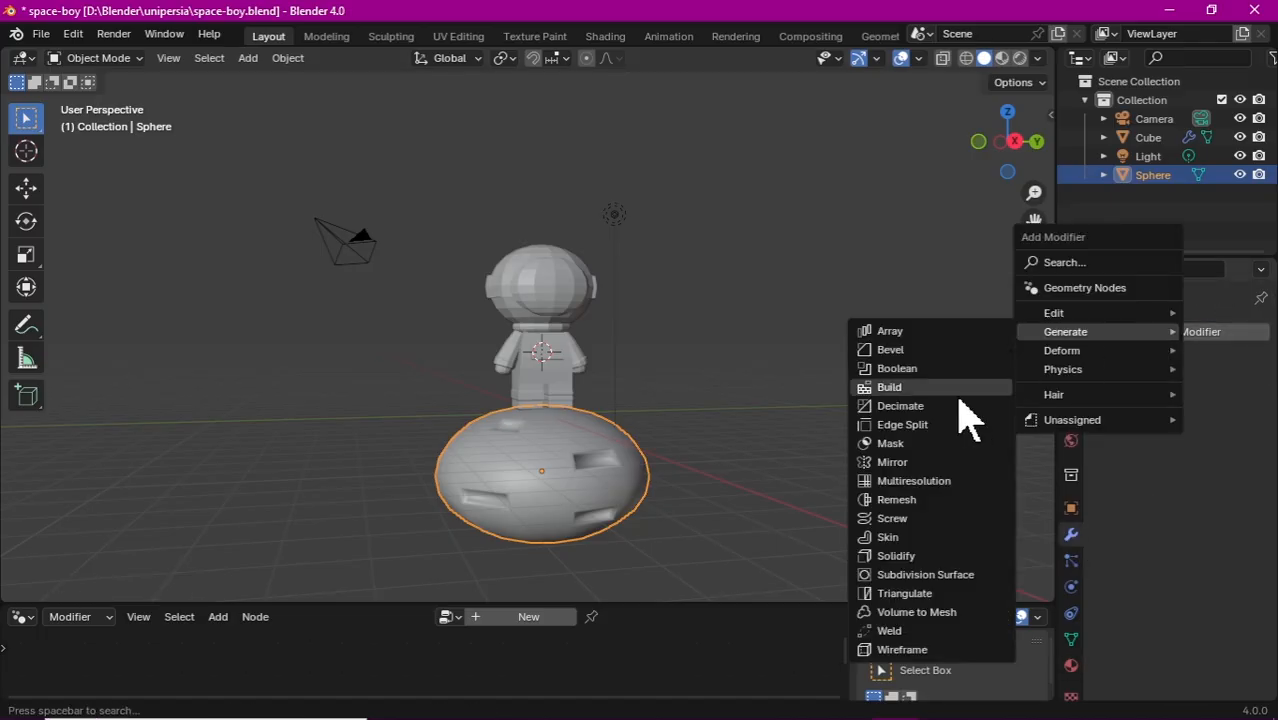
pyautogui.click(929, 577)
# Step: Snap the 3D cursor to the sphere and add a torus there
pyautogui.hotkey('shift', 's')
pyautogui.click(690, 532)
pyautogui.hotkey('shift', 'a')
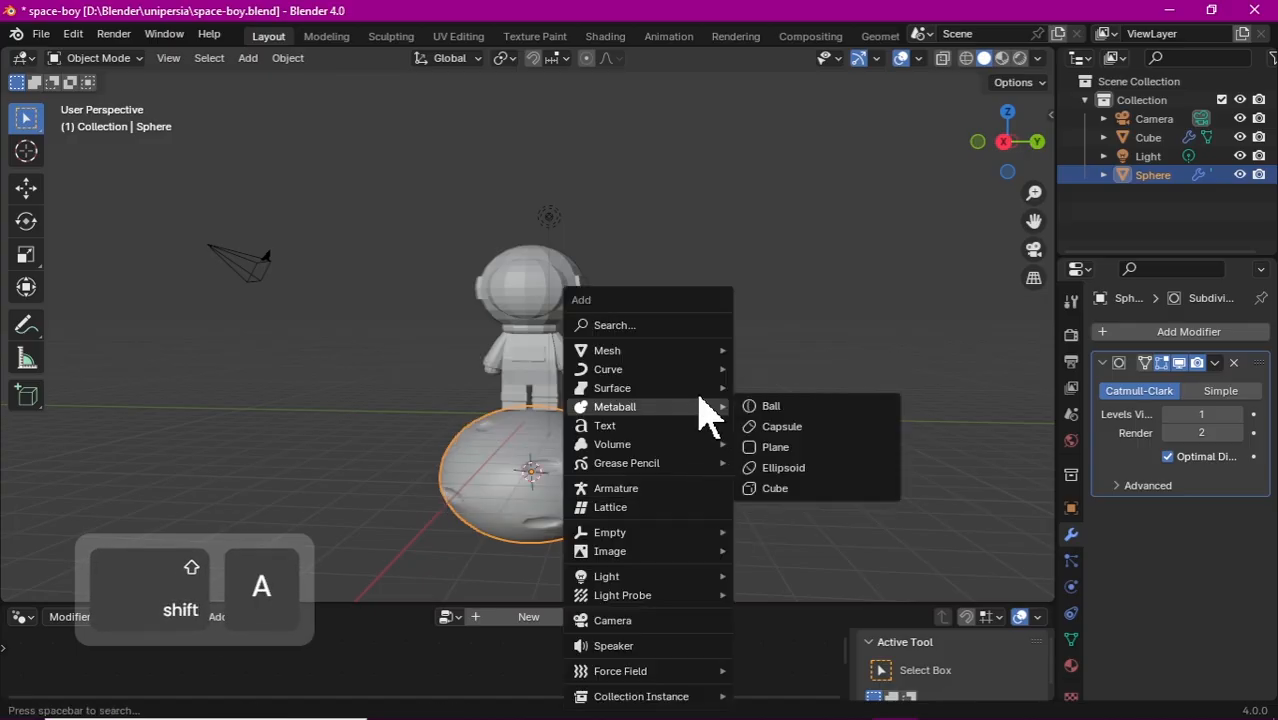
pyautogui.moveTo(700, 370)
pyautogui.click(840, 483)
# Step: Enlarge the torus into a ring around the sphere and flatten it along the Z axis
pyautogui.press('s')
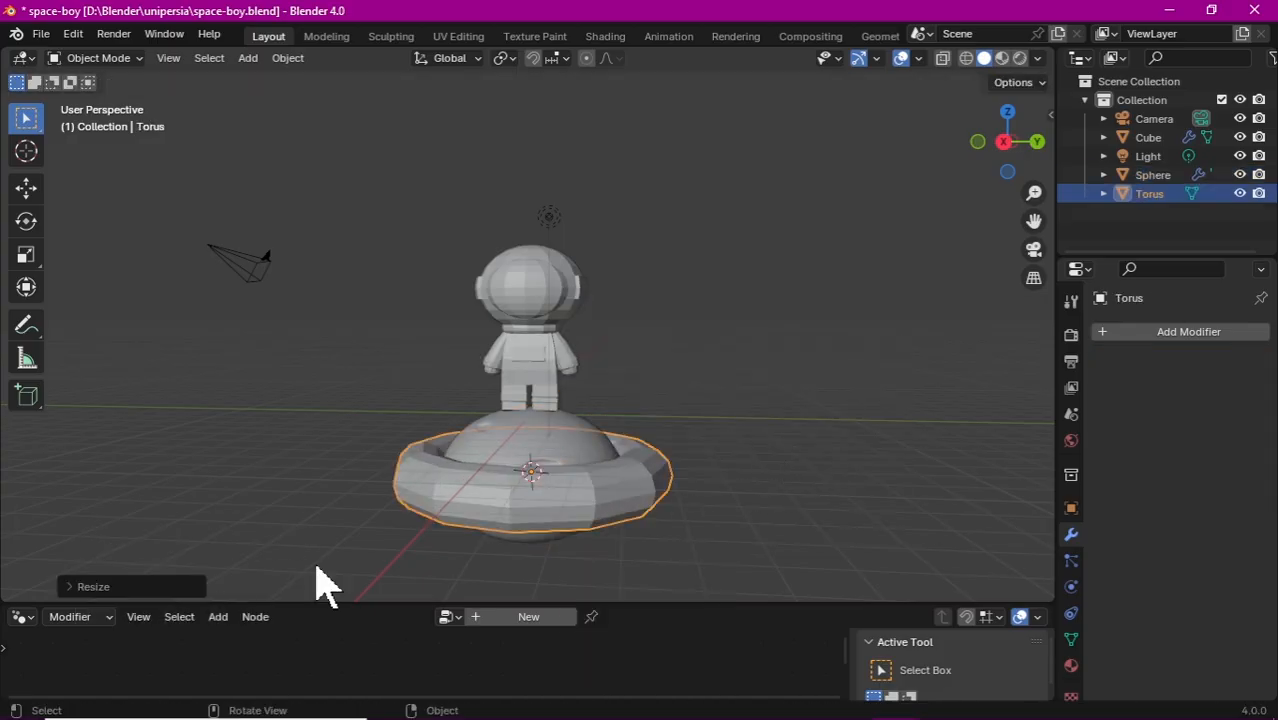
pyautogui.press('z')
pyautogui.click(602, 470)
pyautogui.press('s')
pyautogui.click(803, 479)
pyautogui.press('s')
pyautogui.press('z')
pyautogui.click(742, 474)
# Step: Try to shrink the ring in X and Y only, and undo the resize
pyautogui.moveTo(1013, 138); pyautogui.dragTo(945, 215)
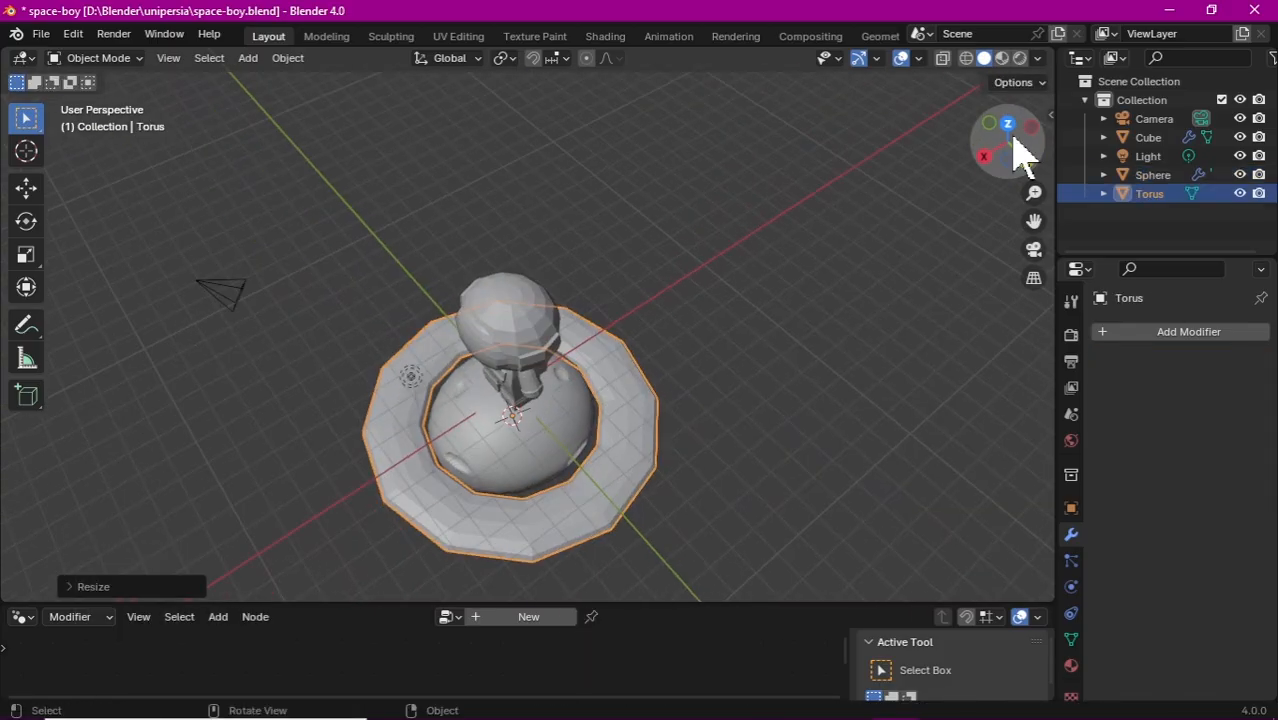
pyautogui.press('s')
pyautogui.hotkey('shift', 'z')
pyautogui.press('s')
pyautogui.press('Escape')
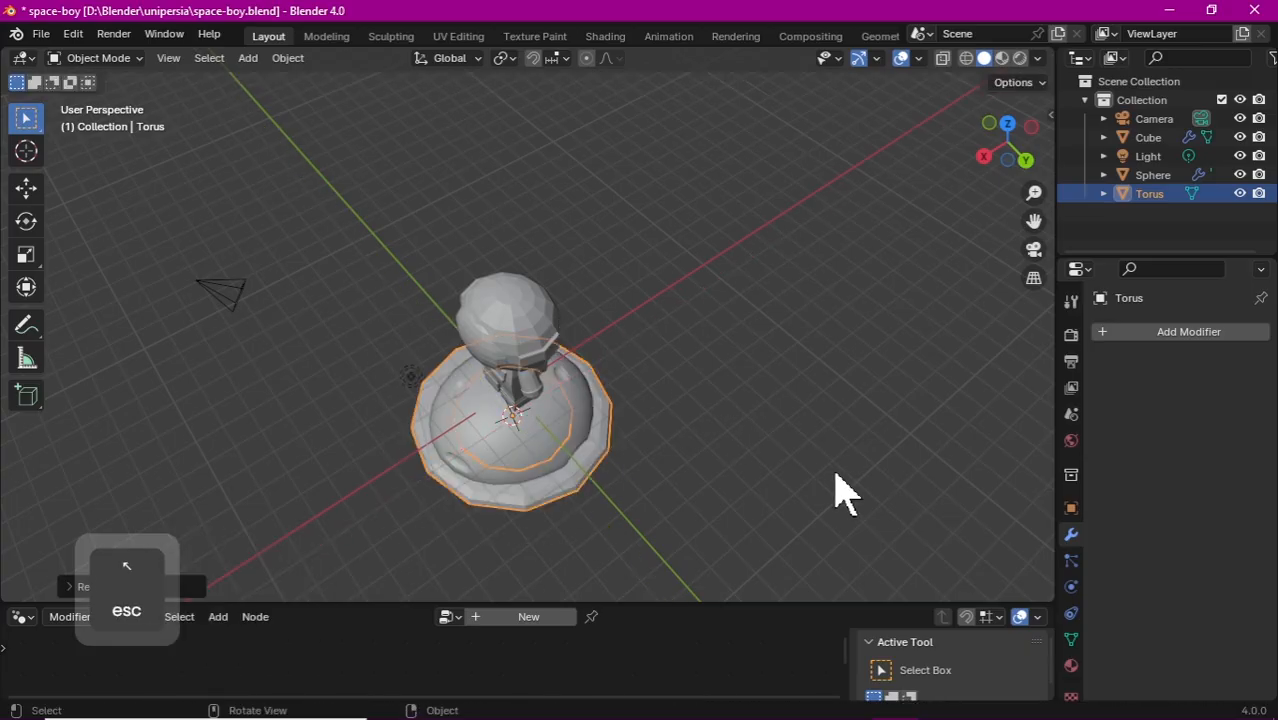
pyautogui.hotkey('ctrl', 'z')
# Step: Adjust the ring's scale along the Y and X axes
pyautogui.press('s')
pyautogui.press('y')
pyautogui.press('x')
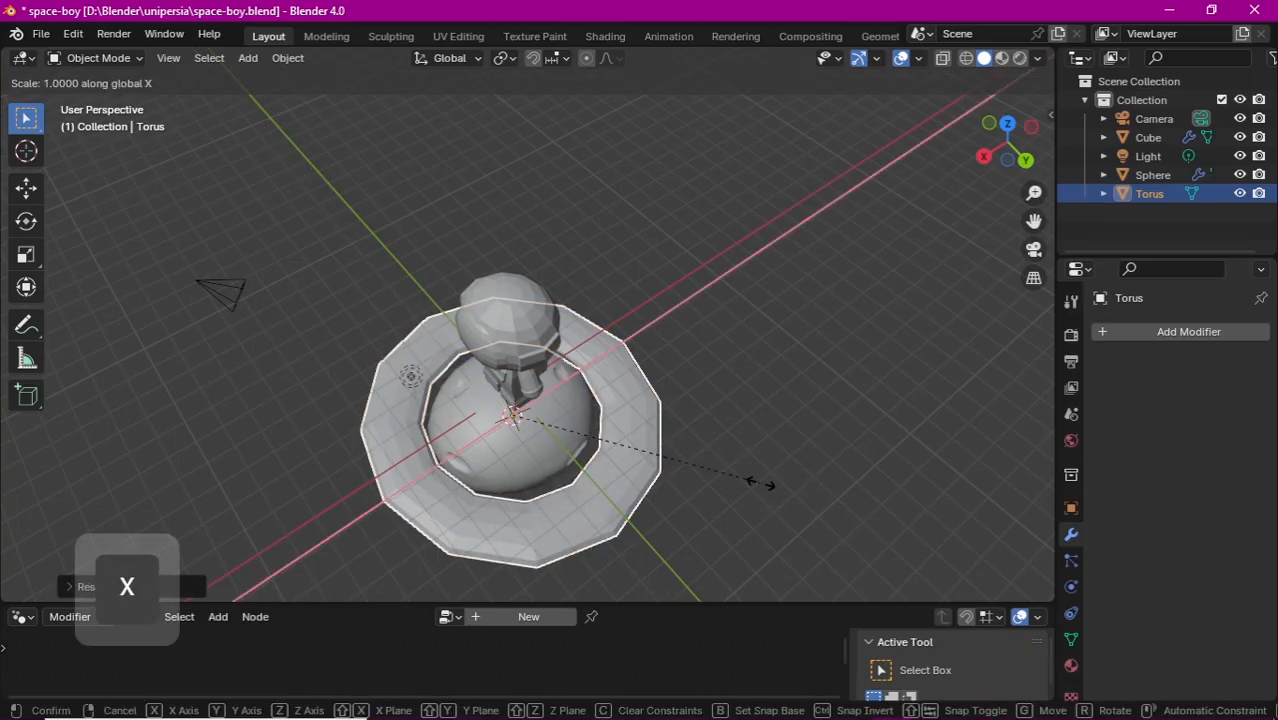
pyautogui.click(1020, 165)
pyautogui.moveTo(1020, 170)
pyautogui.mouseDown()
pyautogui.moveTo(1021, 157)
pyautogui.moveTo(1020, 168)
pyautogui.mouseUp()
# Step: Isolate the ring in local view, shade it smooth and add a Subdivision Surface modifier
pyautogui.press('KP_Divide')
pyautogui.rightClick(436, 370)
pyautogui.click(436, 370)
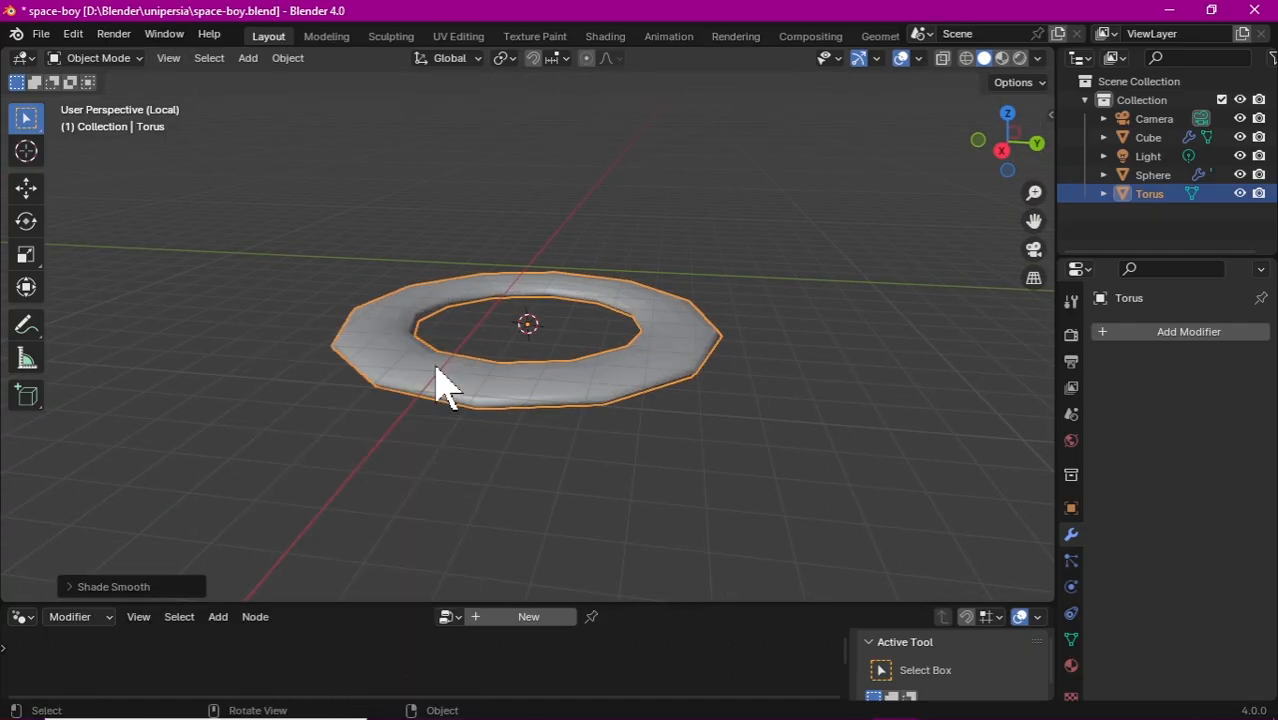
pyautogui.click(1121, 333)
pyautogui.moveTo(1120, 338)
pyautogui.click(890, 582)
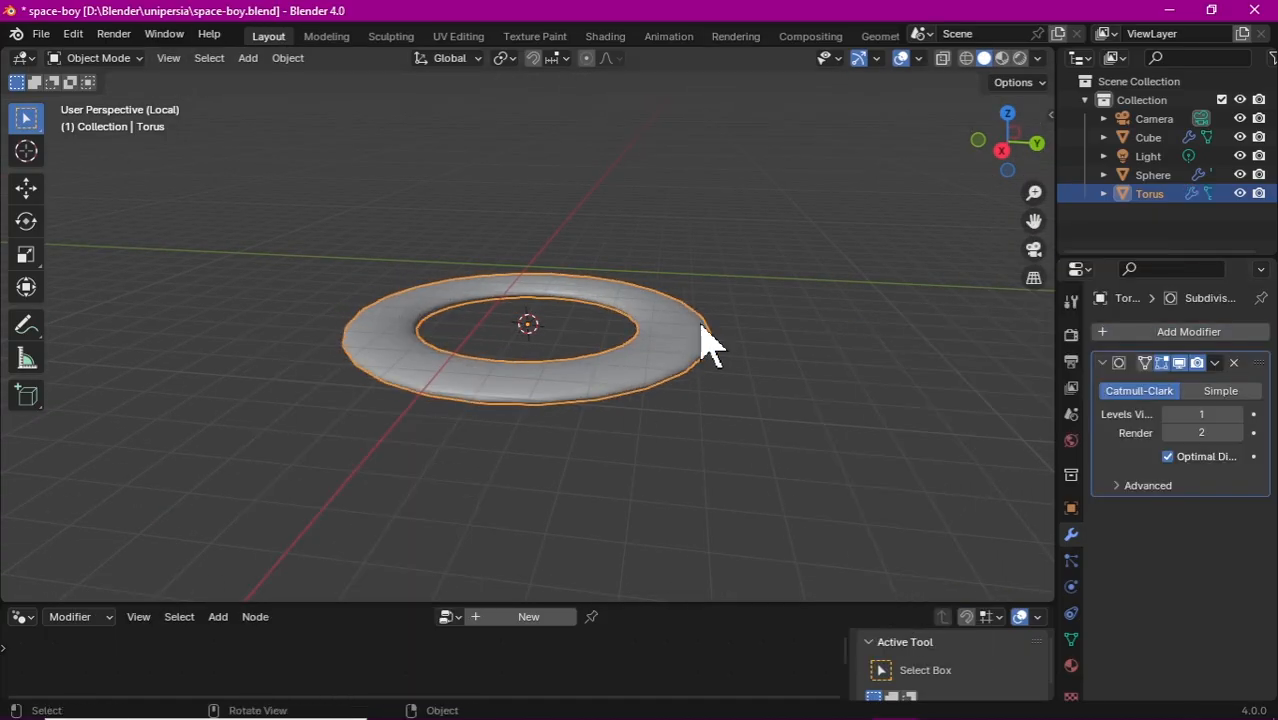
# Step: Switch the ring to Sculpt Mode and try a Clay brush stroke on it, undoing the stroke
pyautogui.click(138, 60)
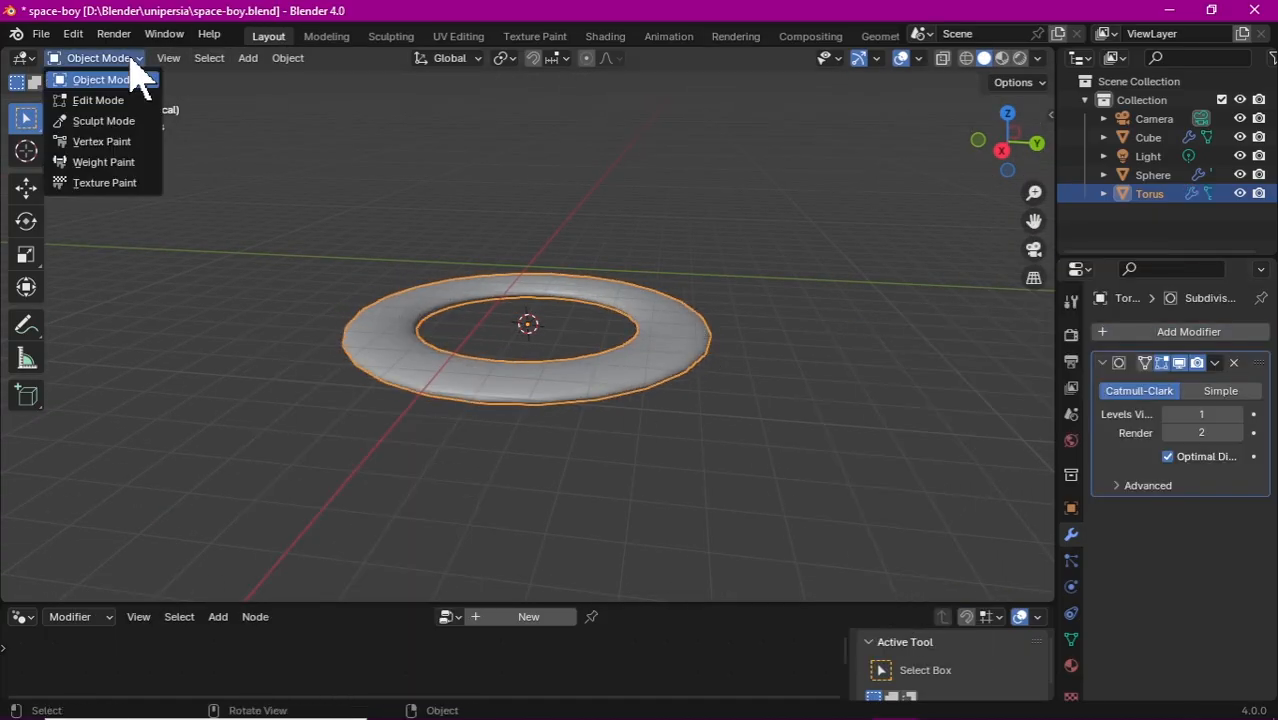
pyautogui.click(104, 121)
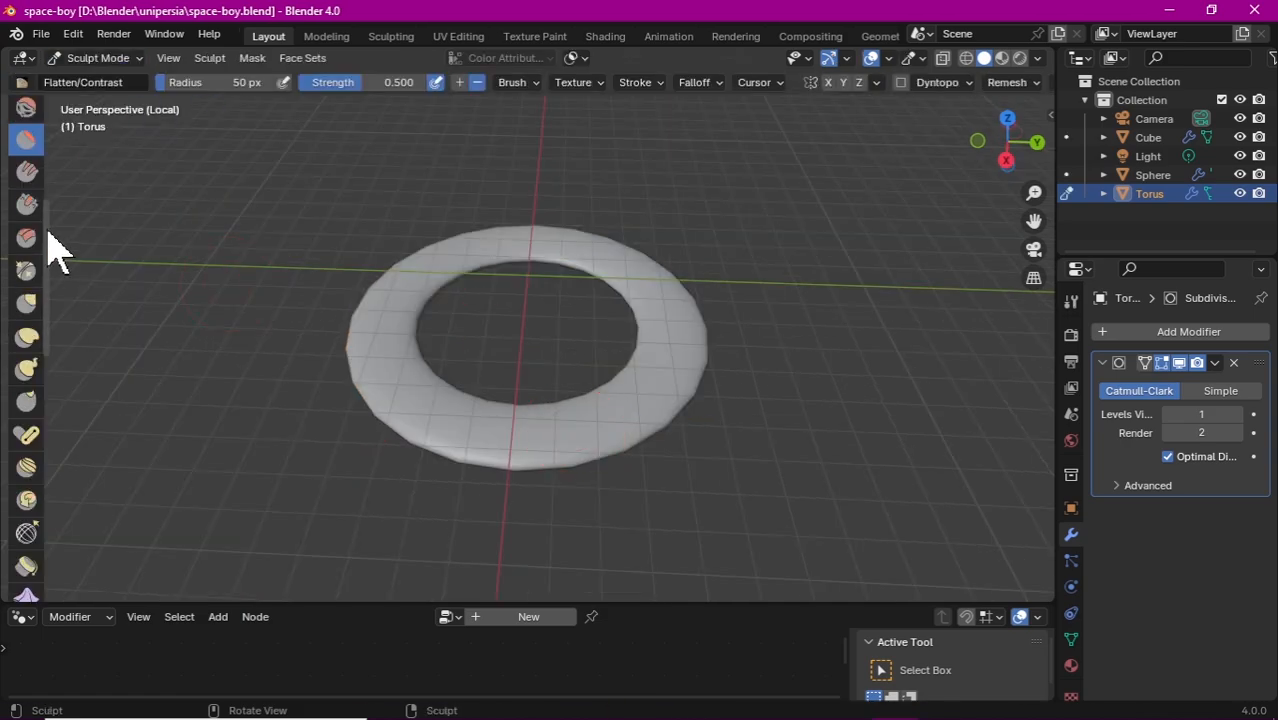
pyautogui.moveTo(48, 233); pyautogui.dragTo(50, 128)
pyautogui.click(27, 183)
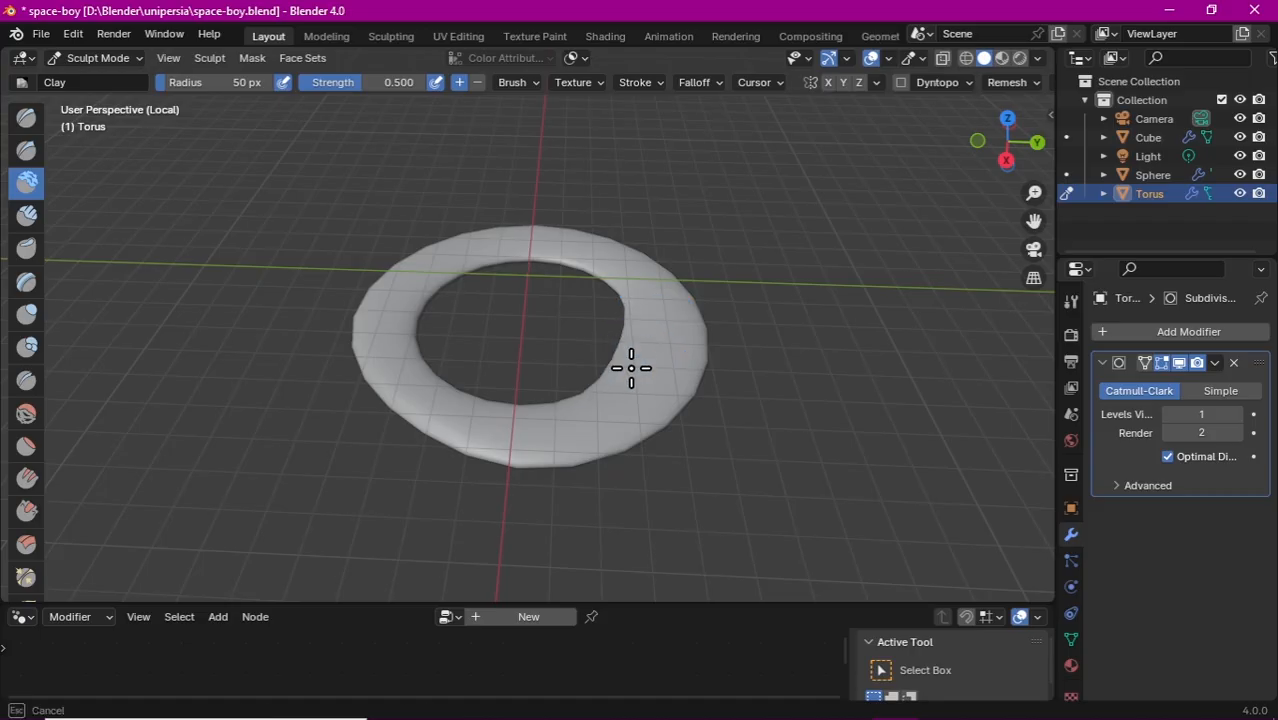
pyautogui.hotkey('ctrl', 'z')
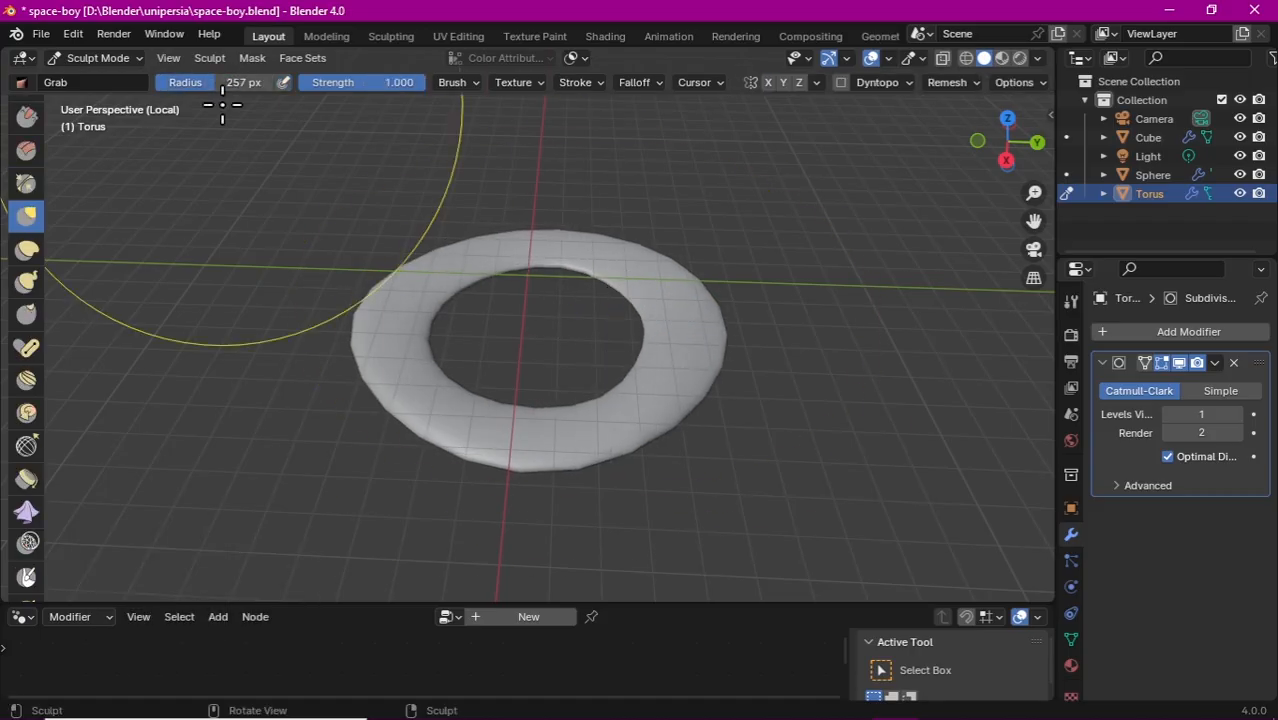
# Step: Pull the ring's outline into an irregular shape with the Grab brush
pyautogui.moveTo(442, 391)
pyautogui.mouseDown()
pyautogui.moveTo(580, 441)
pyautogui.moveTo(572, 462)
pyautogui.mouseUp()
pyautogui.moveTo(600, 258)
pyautogui.mouseDown()
pyautogui.moveTo(668, 292)
pyautogui.moveTo(655, 290)
pyautogui.mouseUp()
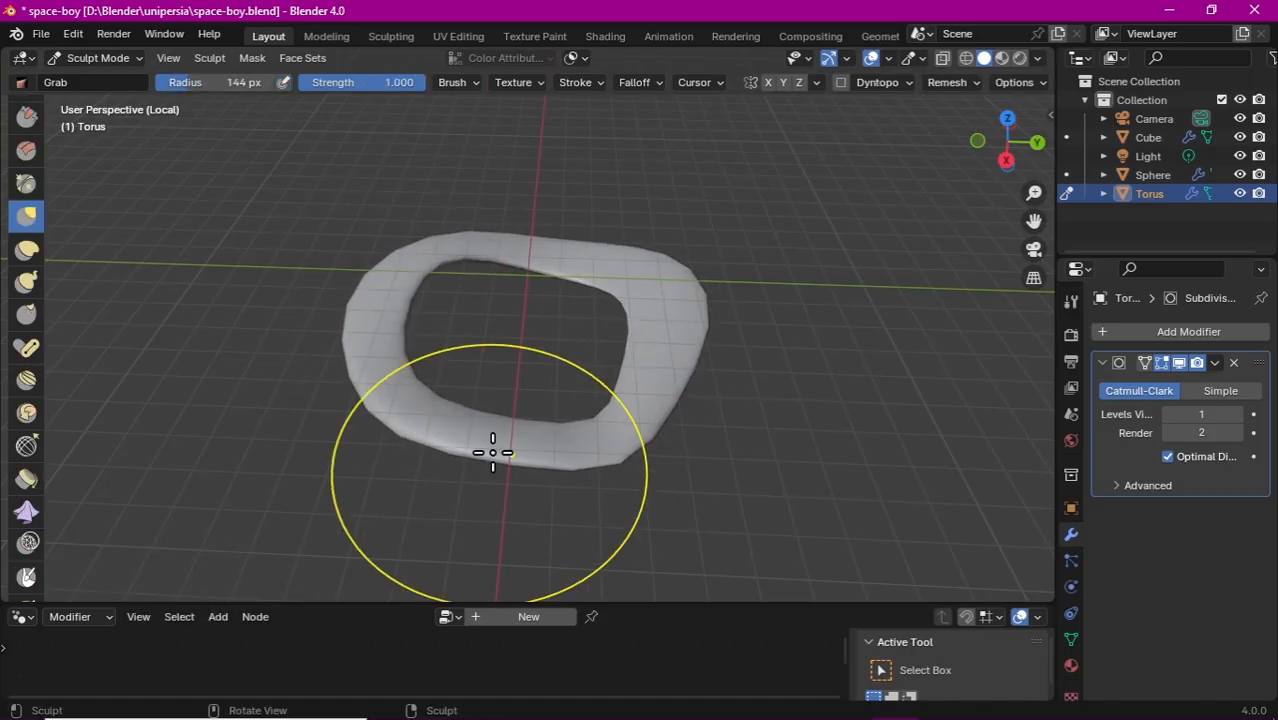
pyautogui.moveTo(494, 448); pyautogui.dragTo(498, 462)
pyautogui.moveTo(560, 275); pyautogui.dragTo(562, 240)
# Step: Reduce the Grab brush radius to 82 px and bend sections of the ring vertically into waves
pyautogui.moveTo(566, 290)
pyautogui.mouseDown(button='middle')
pyautogui.moveTo(543, 280)
pyautogui.moveTo(537, 218)
pyautogui.mouseUp(button='middle')
pyautogui.moveTo(190, 83); pyautogui.dragTo(175, 83)
pyautogui.moveTo(445, 327); pyautogui.dragTo(445, 345)
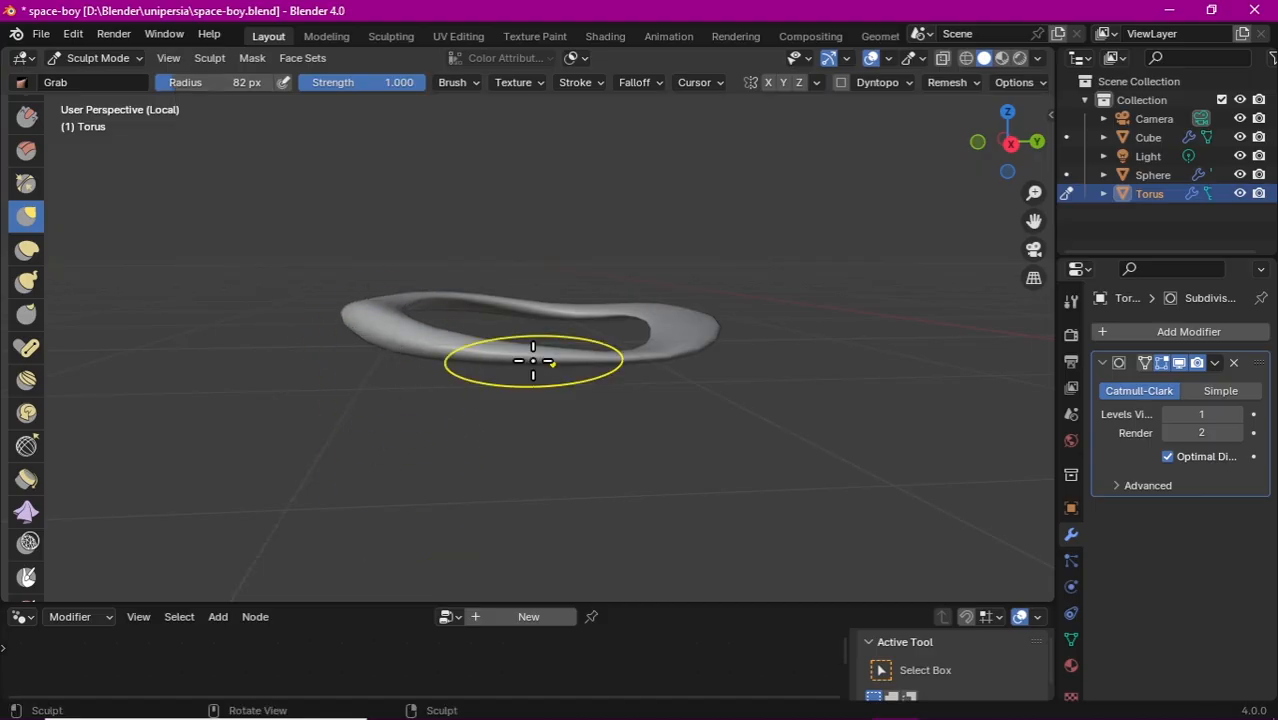
pyautogui.moveTo(533, 361); pyautogui.dragTo(536, 337)
pyautogui.moveTo(536, 337); pyautogui.dragTo(390, 360, button='middle')
# Step: Leave local view, return the ring to Object Mode and deselect it
pyautogui.press('/')
pyautogui.moveTo(1008, 141)
pyautogui.mouseDown()
pyautogui.moveTo(1008, 168)
pyautogui.moveTo(1220, 138)
pyautogui.mouseUp()
pyautogui.click(95, 58)
pyautogui.click(95, 80)
pyautogui.click(760, 200)
# Step: Select the cratered sphere, create a new material for it in the Shader Editor and enlarge the node area
pyautogui.moveTo(1035, 190); pyautogui.dragTo(968, 298)
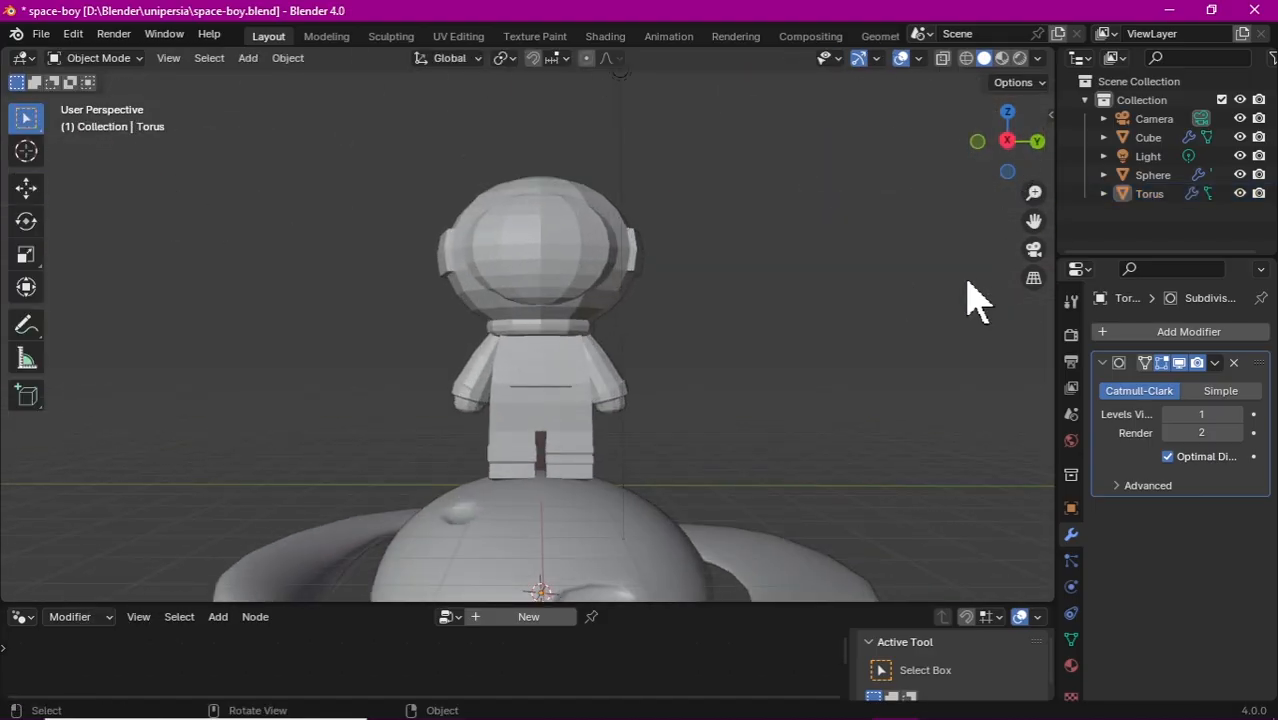
pyautogui.moveTo(1040, 218); pyautogui.dragTo(1057, 128)
pyautogui.click(558, 460)
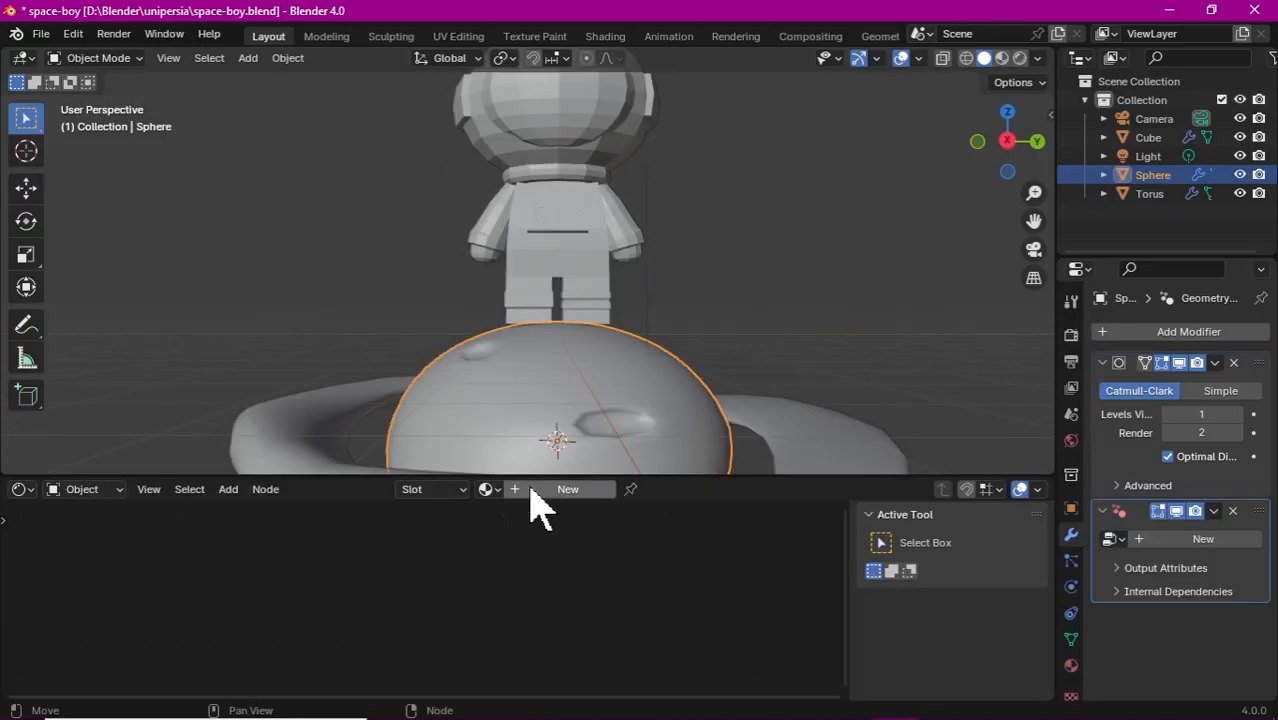
pyautogui.click(545, 489)
pyautogui.press('Home')
pyautogui.moveTo(1034, 192); pyautogui.dragTo(1034, 130)
pyautogui.moveTo(790, 479); pyautogui.dragTo(790, 397)
pyautogui.press('KP_Subtract')
pyautogui.press('KP_Subtract')
pyautogui.press('KP_Subtract')
pyautogui.press('KP_Subtract')
pyautogui.press('KP_Subtract')
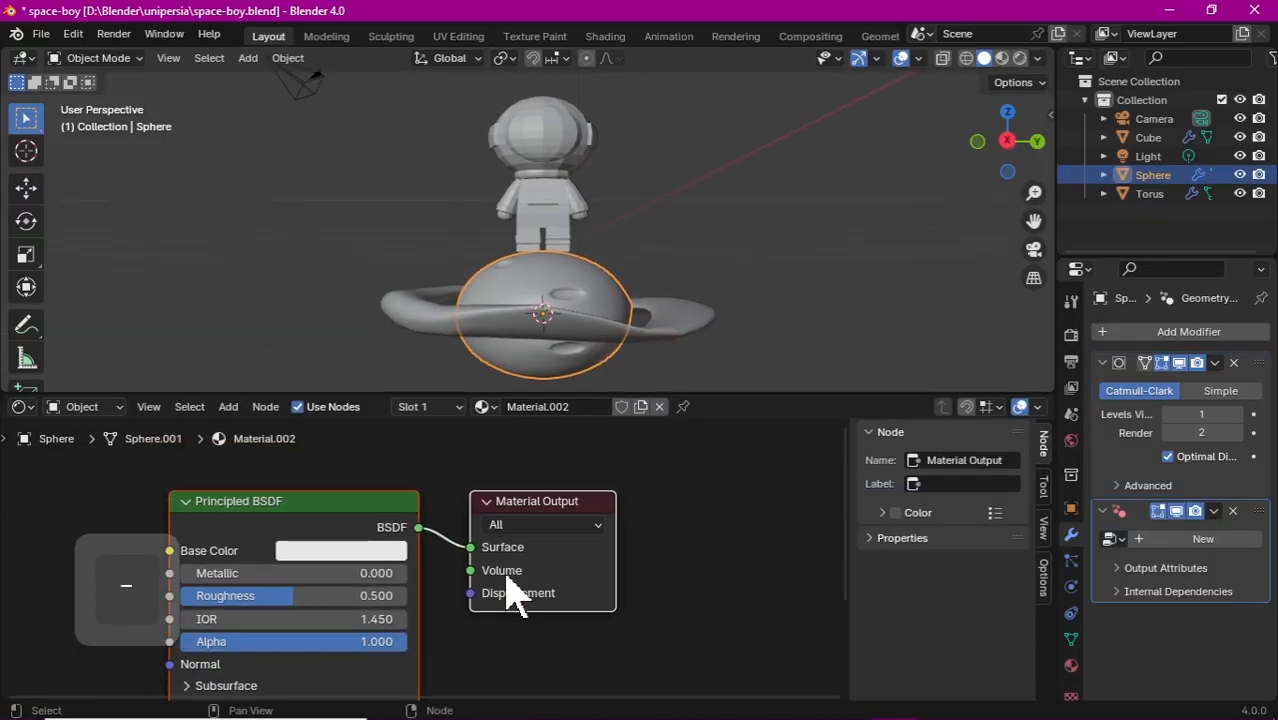
# Step: Give the sphere's material a blue base color, roughness 0.573 and IOR 1.5, using material preview shading
pyautogui.click(380, 552)
pyautogui.click(1002, 59)
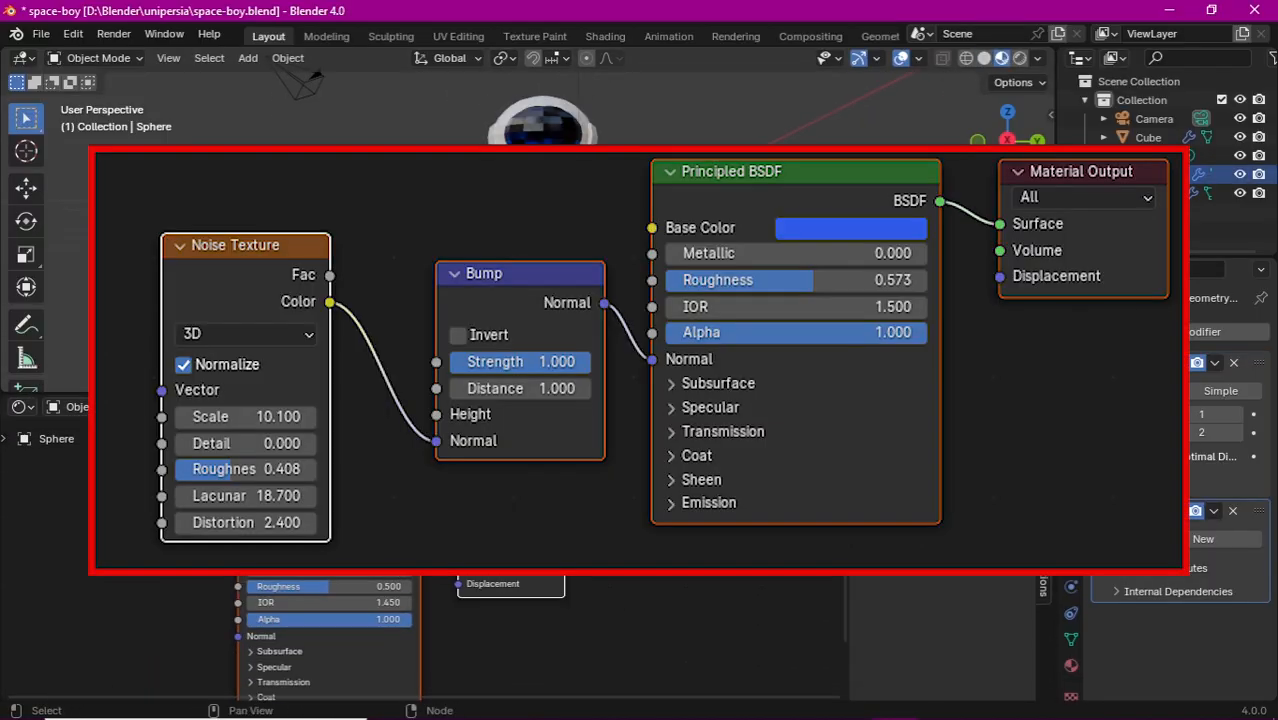
pyautogui.click(1071, 665)
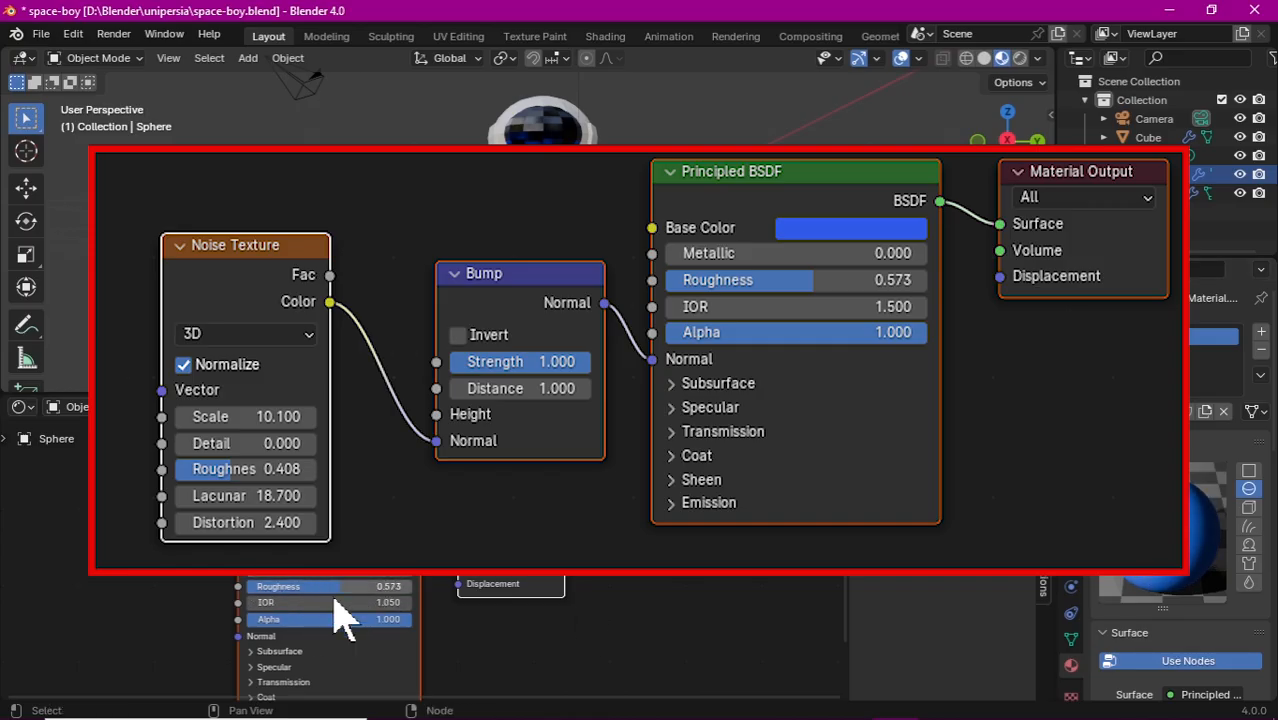
pyautogui.click(329, 602)
pyautogui.write('1.5')
pyautogui.click(457, 622)
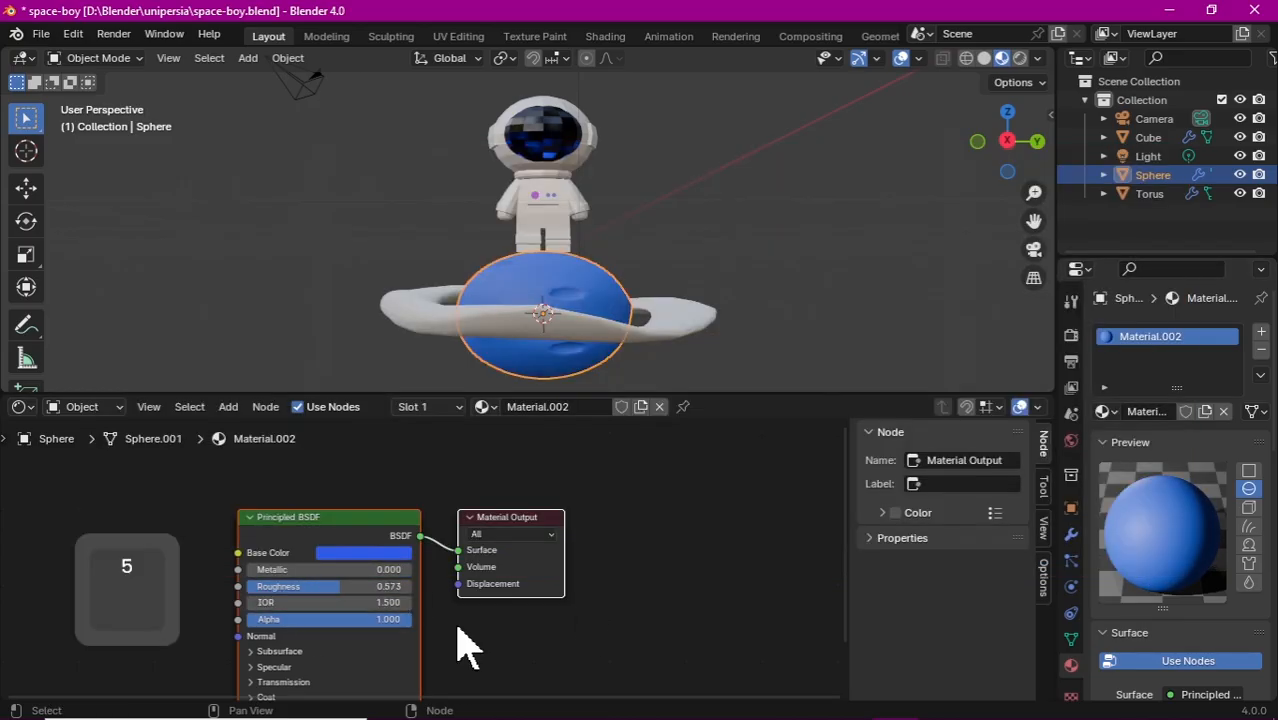
# Step: Select the ring and create a new pale purple material for it with roughness 0.514
pyautogui.moveTo(1007, 141); pyautogui.dragTo(990, 155)
pyautogui.click(672, 332)
pyautogui.click(582, 409)
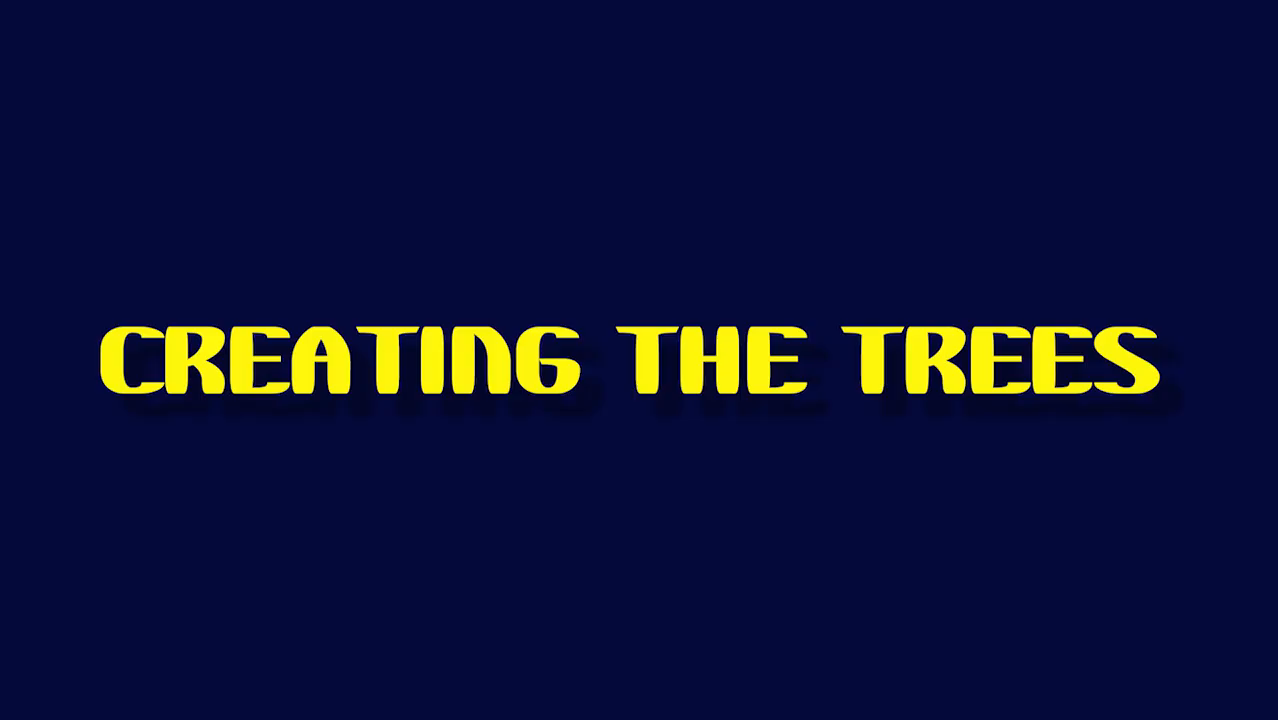
# Step: Add a UV sphere for a tree and move it upward along Z and sideways along Y
pyautogui.hotkey('shift', 'a')
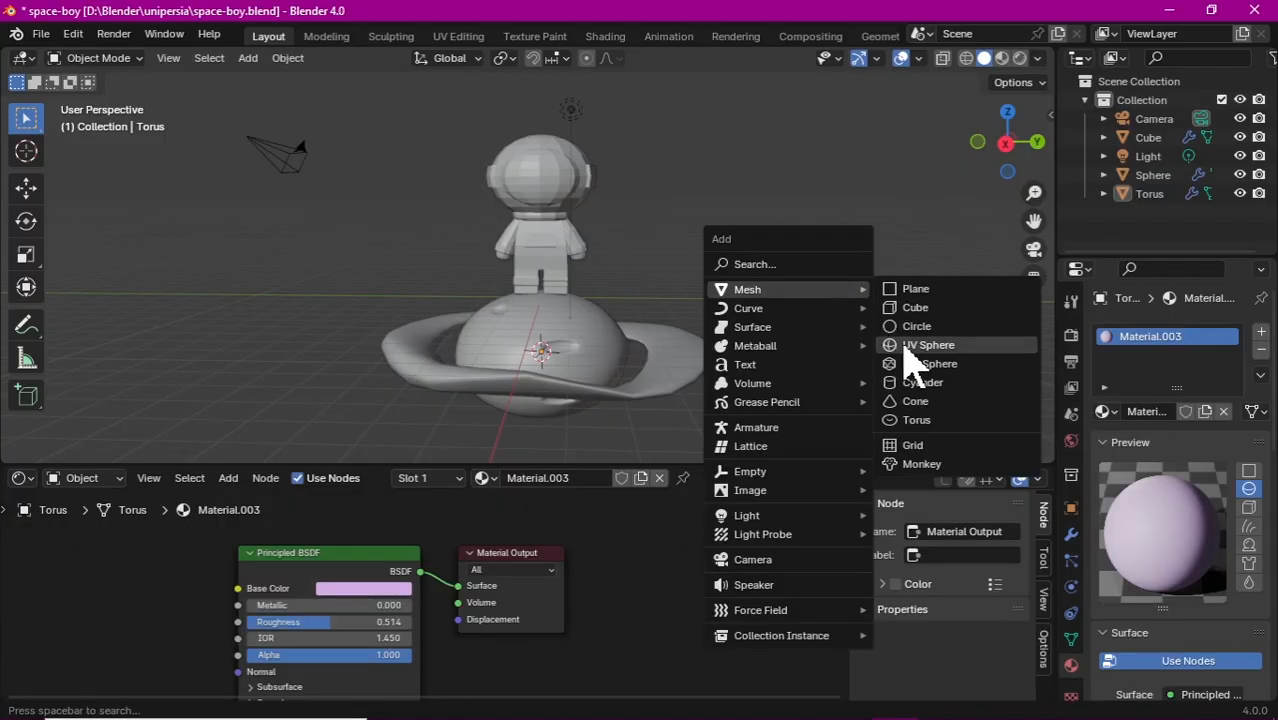
pyautogui.click(895, 335)
pyautogui.press('g')
pyautogui.press('z')
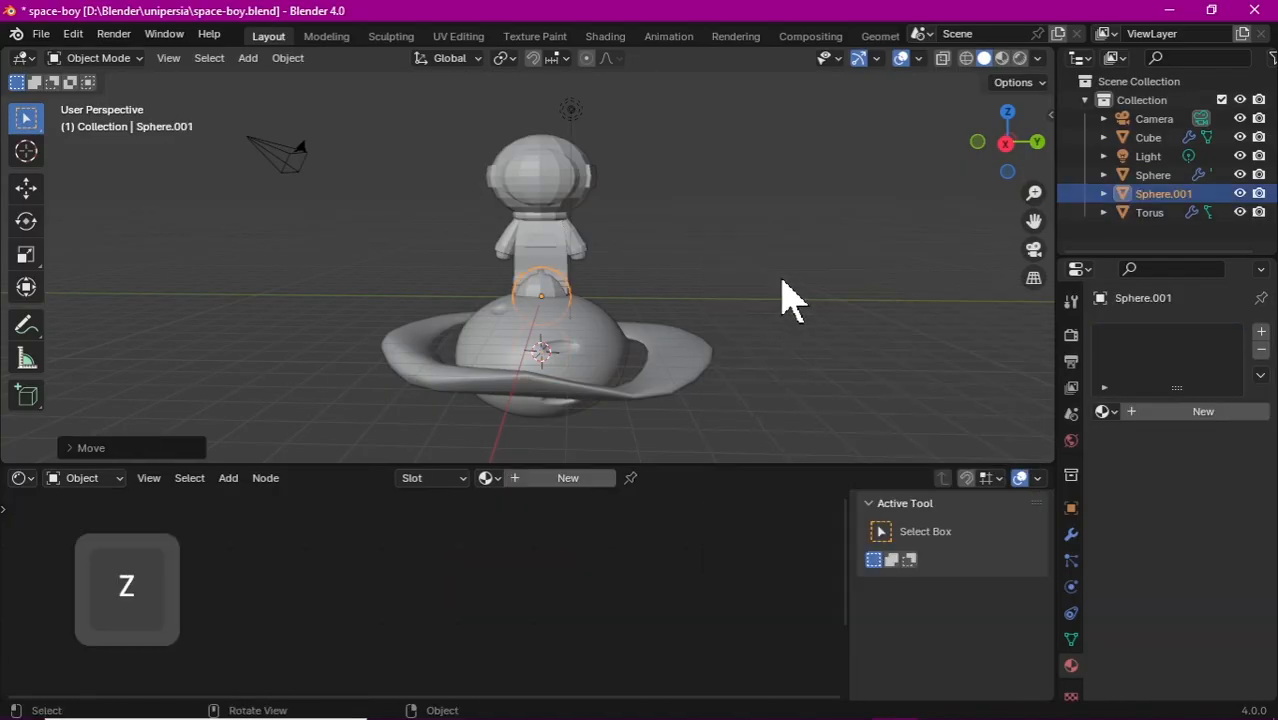
pyautogui.press('y')
pyautogui.click(730, 288)
# Step: Shrink the tree sphere to a small ball and shift it along the X axis beside the astronaut
pyautogui.scroll(3, 800, 320)
pyautogui.press('s')
pyautogui.click(667, 345)
pyautogui.moveTo(667, 345); pyautogui.dragTo(650, 325, button='middle')
pyautogui.press('g')
pyautogui.press('x')
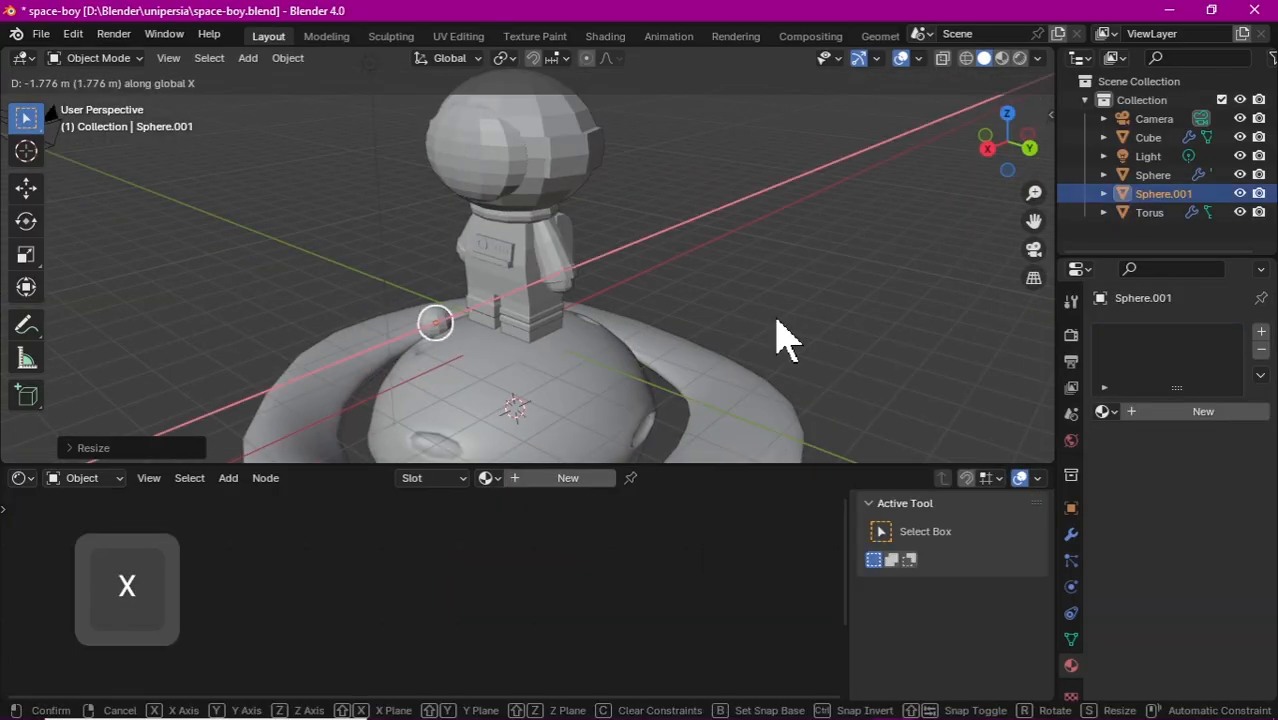
pyautogui.click(785, 335)
# Step: Extrude a lower face of the small ball toward the planet to form the tree's trunk
pyautogui.moveTo(800, 395); pyautogui.dragTo(747, 355, button='middle')
pyautogui.press('Tab')
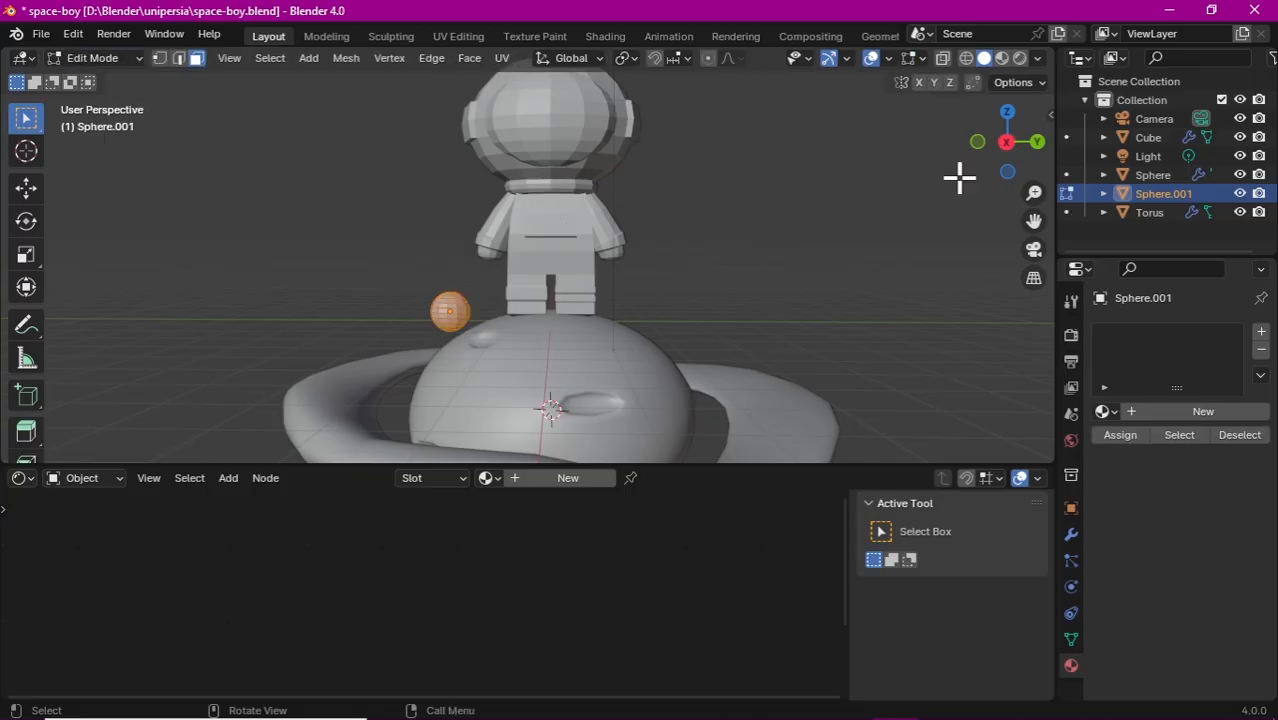
pyautogui.moveTo(961, 177); pyautogui.dragTo(570, 275, button='middle')
pyautogui.click(327, 367)
pyautogui.moveTo(656, 254); pyautogui.dragTo(560, 275, button='middle')
pyautogui.press('e')
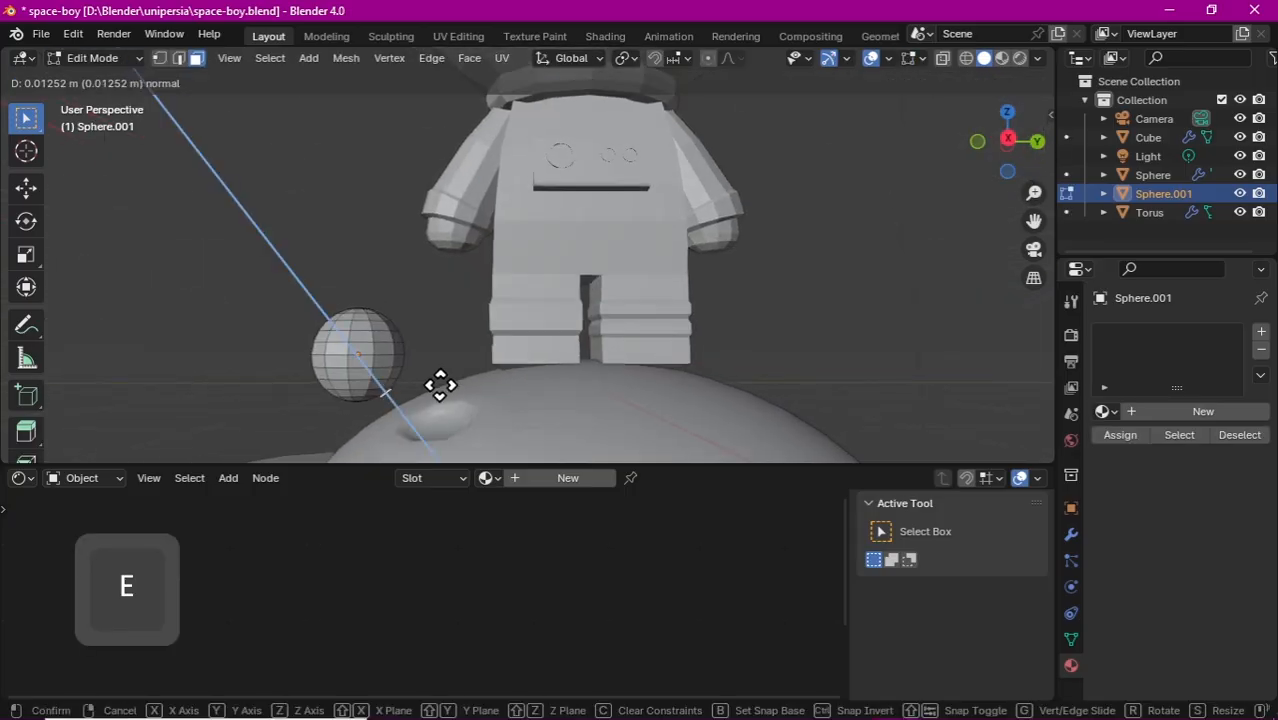
pyautogui.click(439, 382)
pyautogui.scroll(-4, 450, 370)
pyautogui.moveTo(450, 370); pyautogui.dragTo(500, 350, button='middle')
pyautogui.press('Tab')
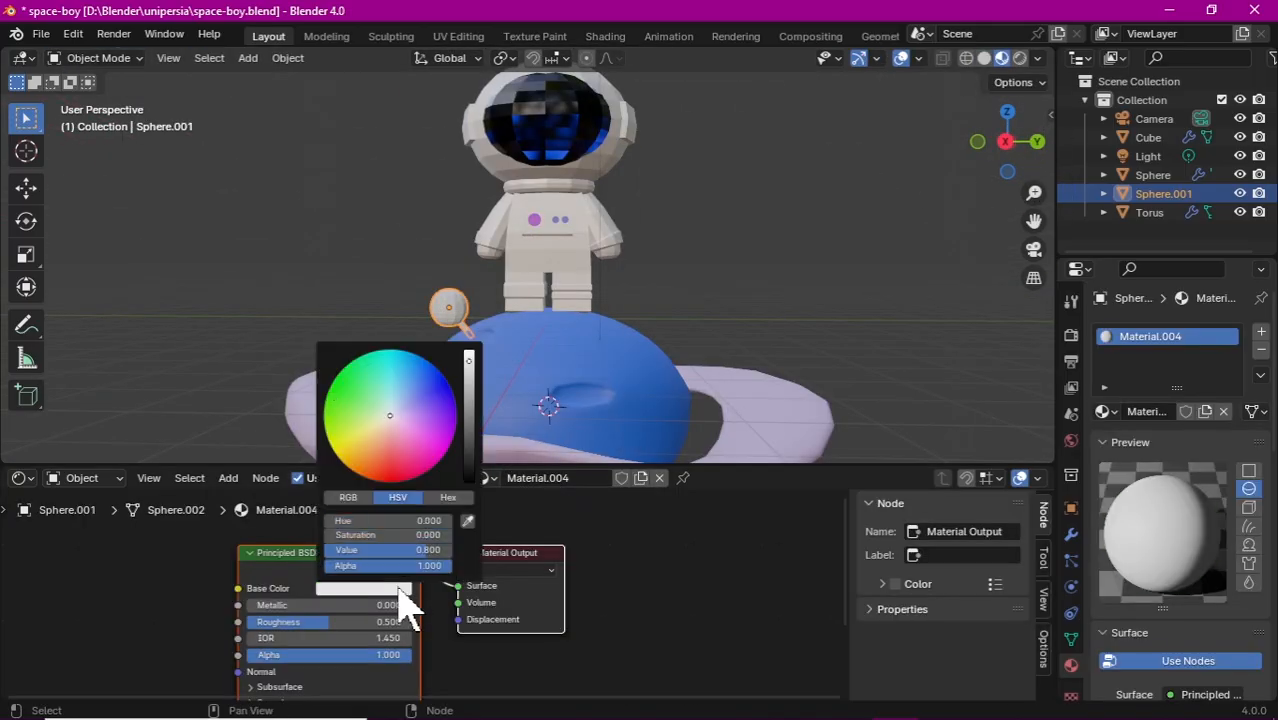
# Step: Give the tree a new material with a dark green base color (hue 0.330, saturation 0.994, value 0.208)
pyautogui.click(362, 392)
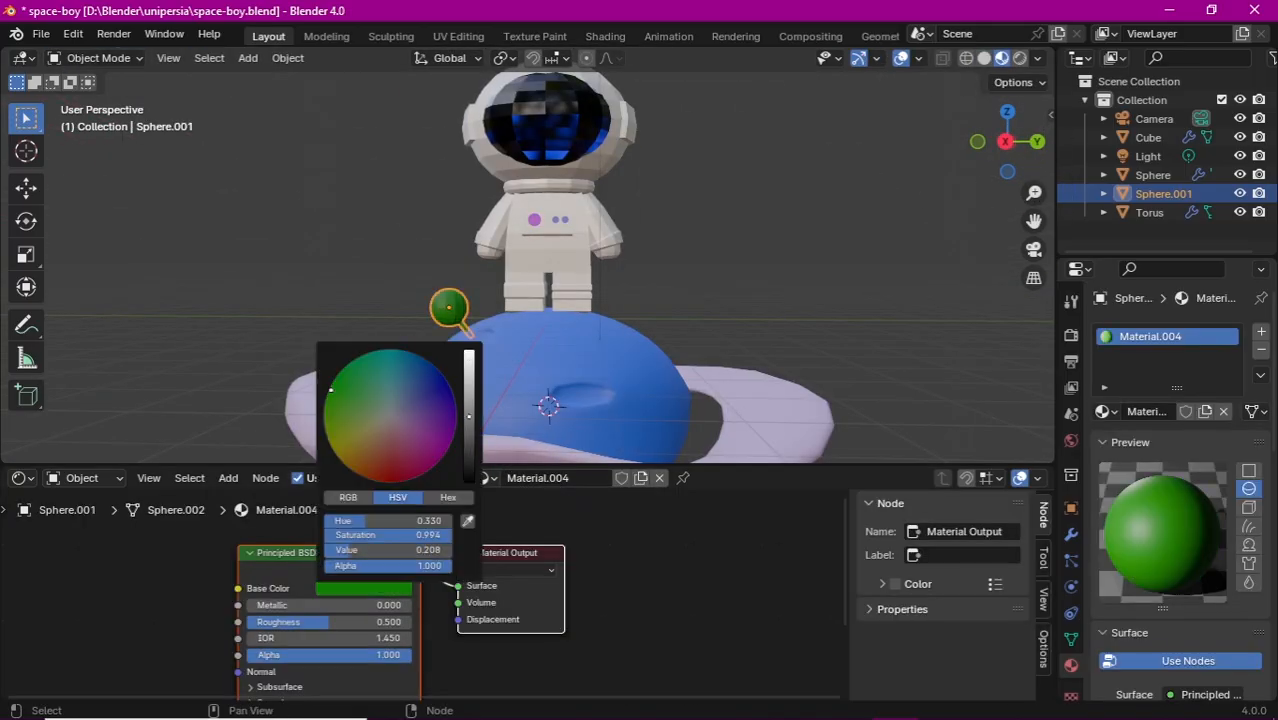
# Step: Duplicate the green tree, move the copy along Y across the planet, rotate it about Z and shift it along X
pyautogui.hotkey('shift', 'd')
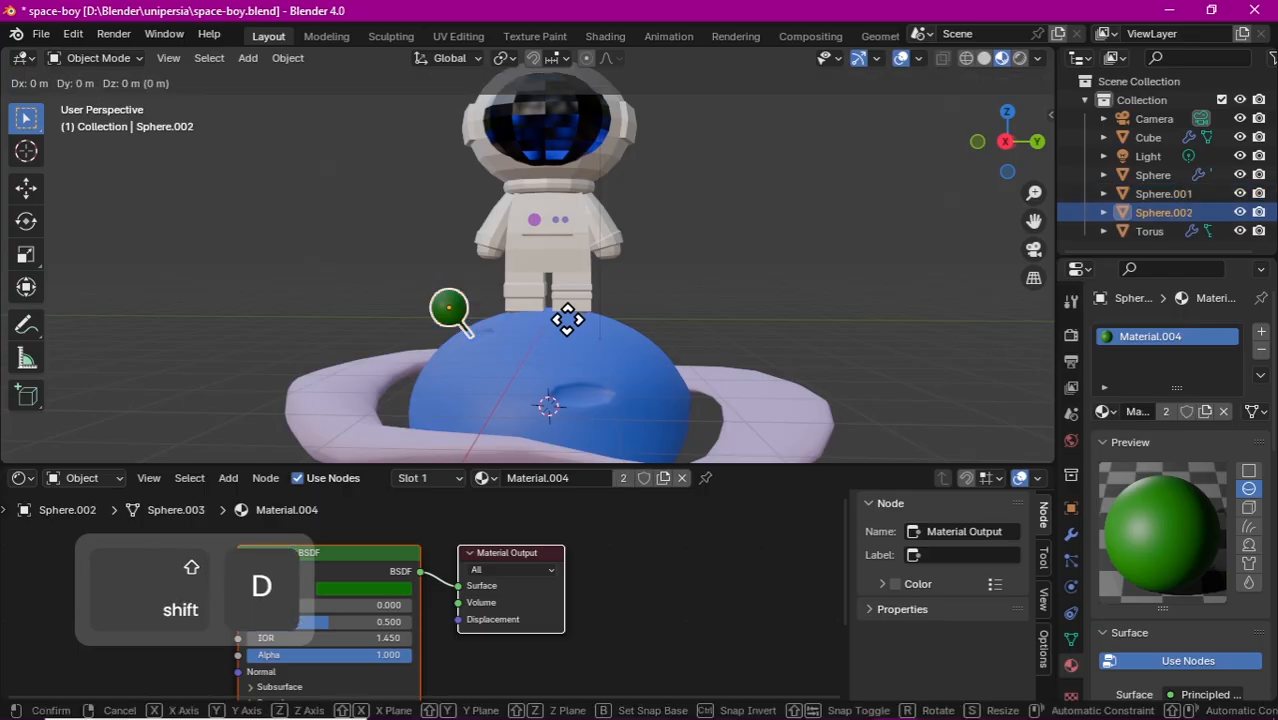
pyautogui.press('y')
pyautogui.click(745, 374)
pyautogui.press('r')
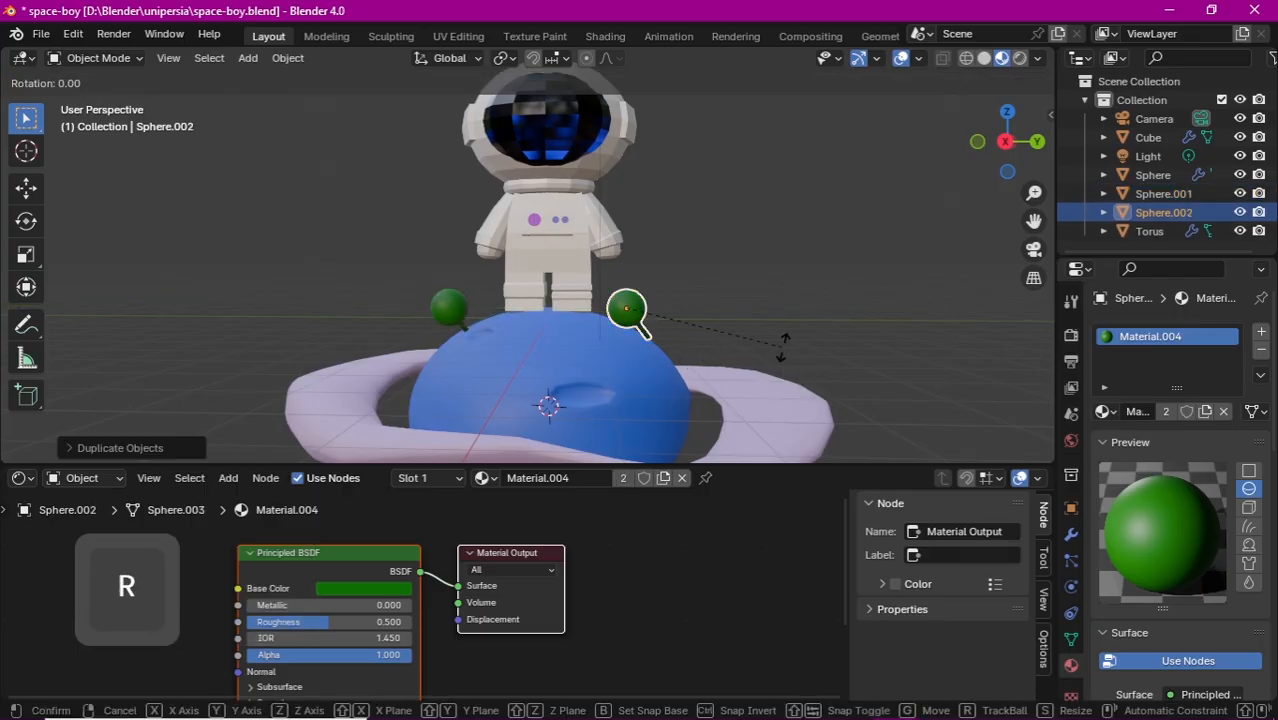
pyautogui.press('z')
pyautogui.click(623, 174)
pyautogui.press('g')
pyautogui.press('x')
pyautogui.click(1043, 127)
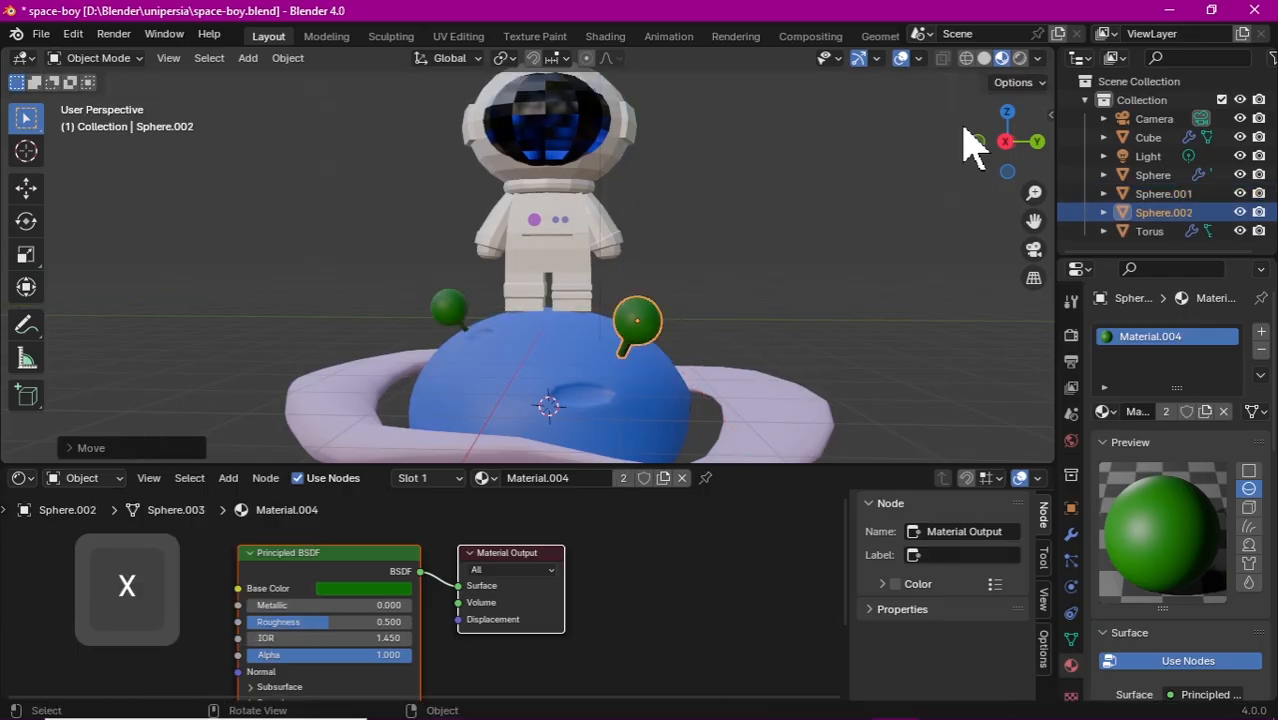
# Step: Move the duplicated tree along X and lower it onto the front surface of the planet
pyautogui.moveTo(688, 366); pyautogui.dragTo(528, 364, button='middle')
pyautogui.press('g')
pyautogui.press('x')
pyautogui.click(579, 371)
pyautogui.press('g')
pyautogui.click(580, 418)
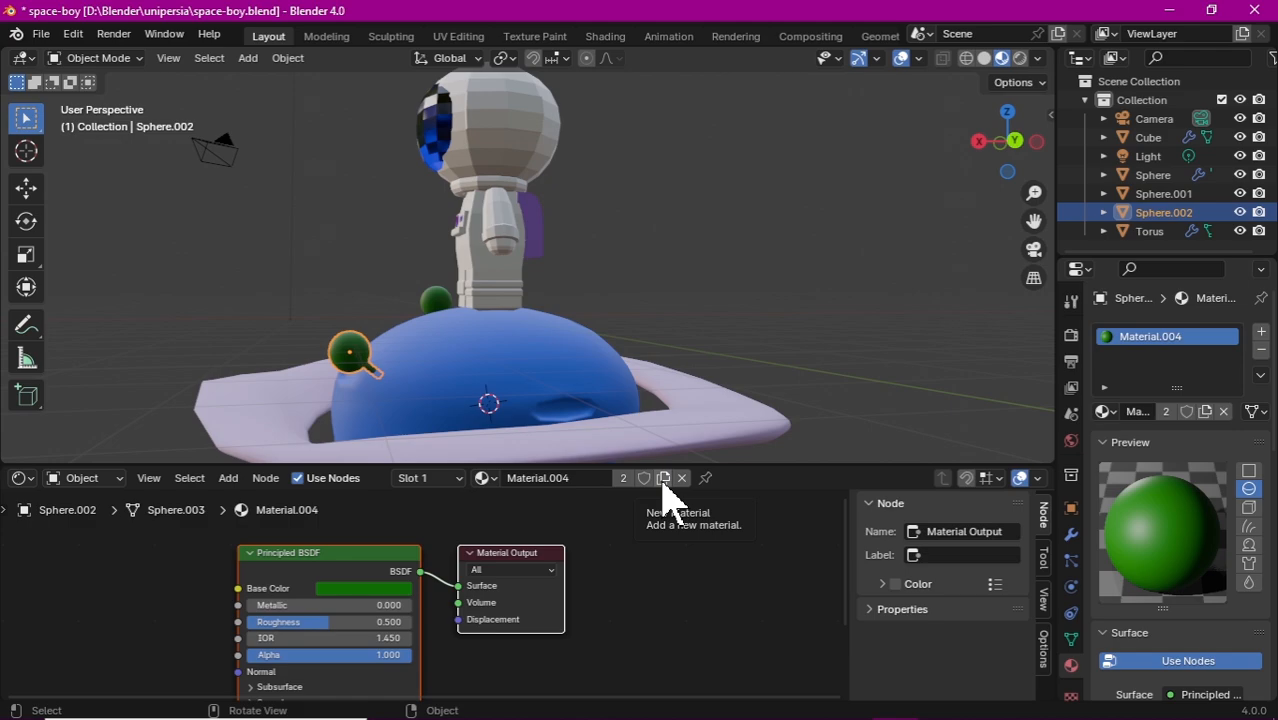
# Step: Give the front tree its own copy of the material with a pink base color
pyautogui.click(664, 479)
pyautogui.click(363, 588)
pyautogui.click(428, 438)
# Step: Undo the last change and move the pink tree copy near the astronaut's feet along Z
pyautogui.hotkey('ctrl', 'z')
pyautogui.press('g')
pyautogui.press('z')
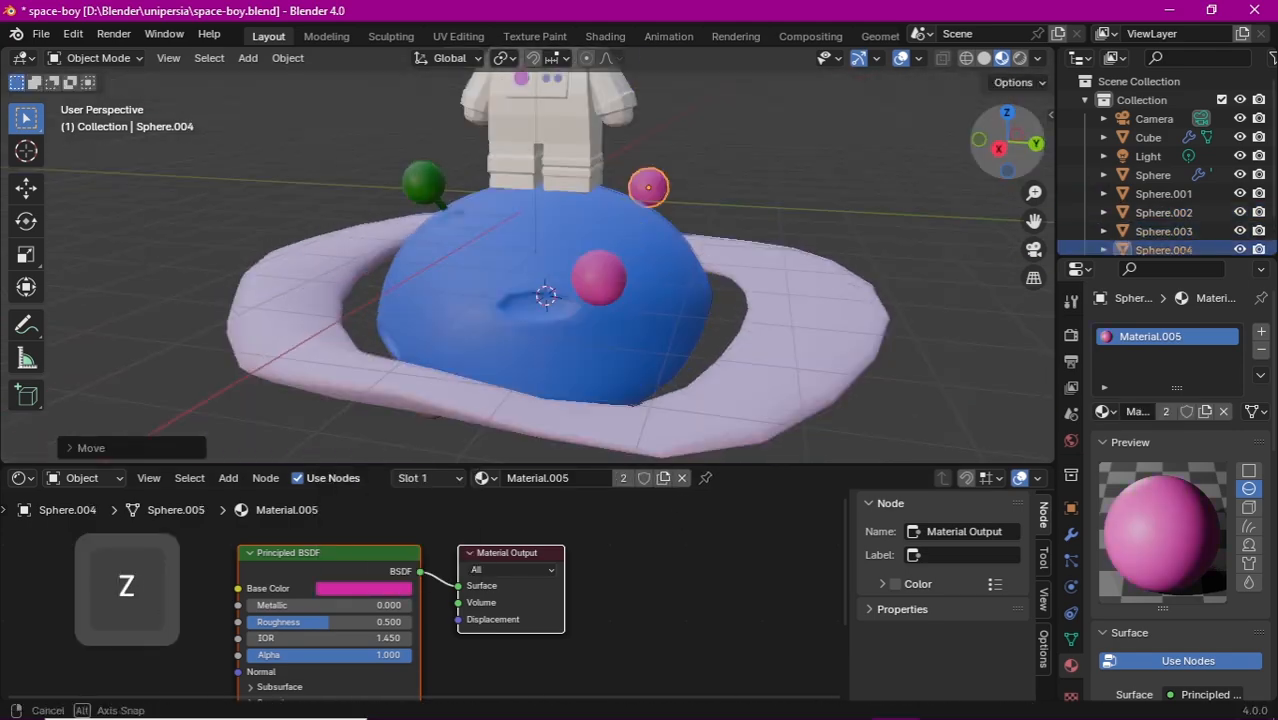
# Step: Give the tree copy near the astronaut's feet a separate material with a light green base color
pyautogui.click(664, 479)
pyautogui.click(363, 588)
pyautogui.click(354, 396)
# Step: Stretch the light green tree's ball into a pointed leaf shape in Sculpt Mode with the Grab brush
pyautogui.click(105, 57)
pyautogui.click(85, 120)
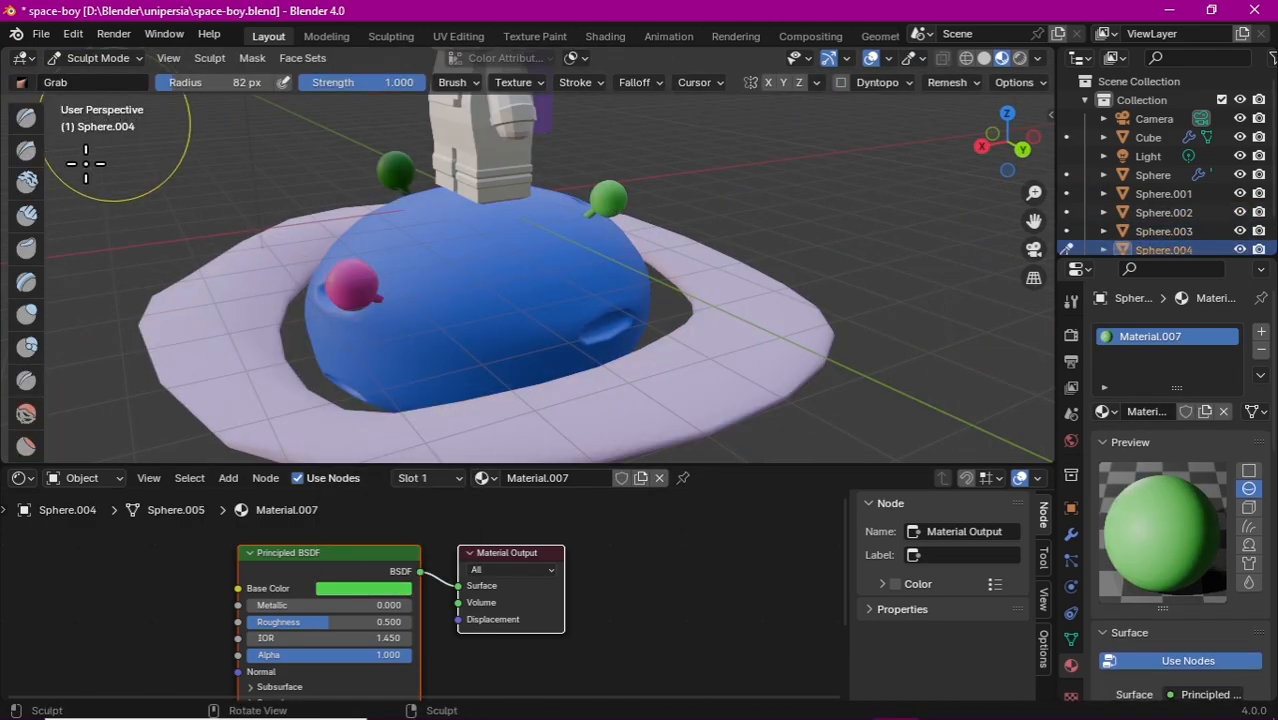
pyautogui.click(27, 314)
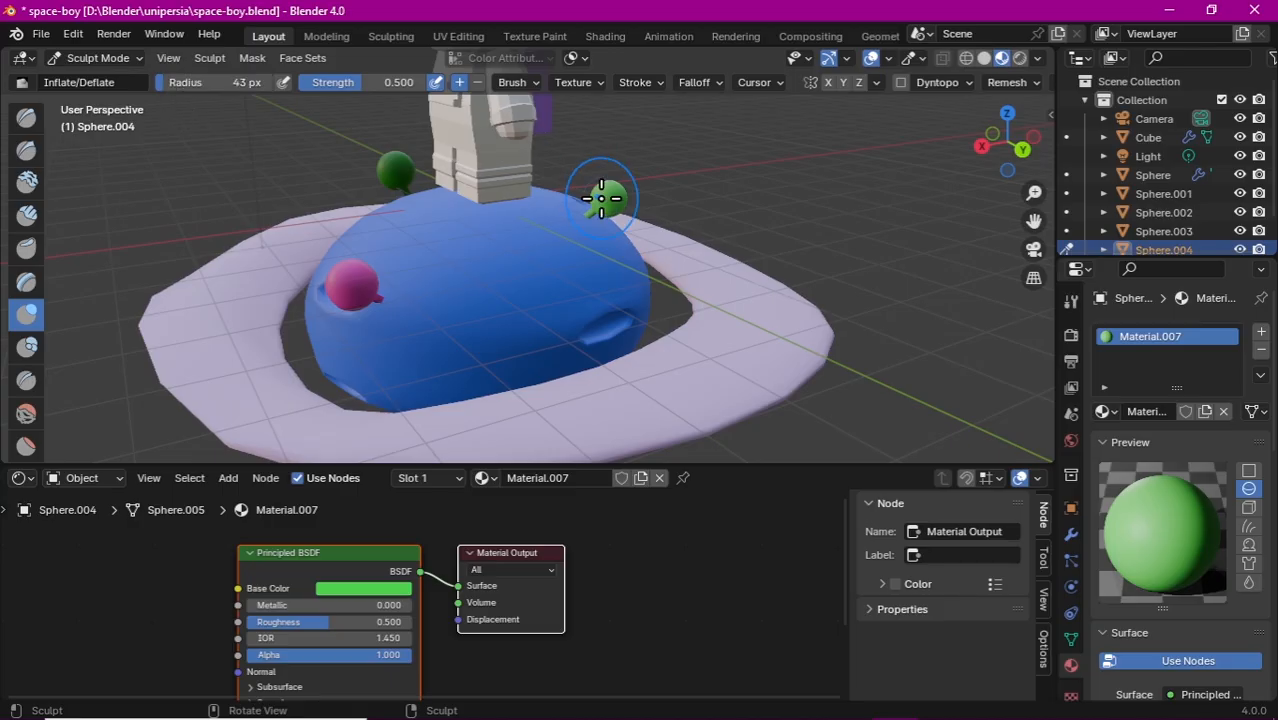
pyautogui.moveTo(1000, 137); pyautogui.dragTo(927, 122)
pyautogui.scroll(-8, 43, 222)
pyautogui.click(33, 286)
pyautogui.moveTo(540, 180); pyautogui.dragTo(560, 158)
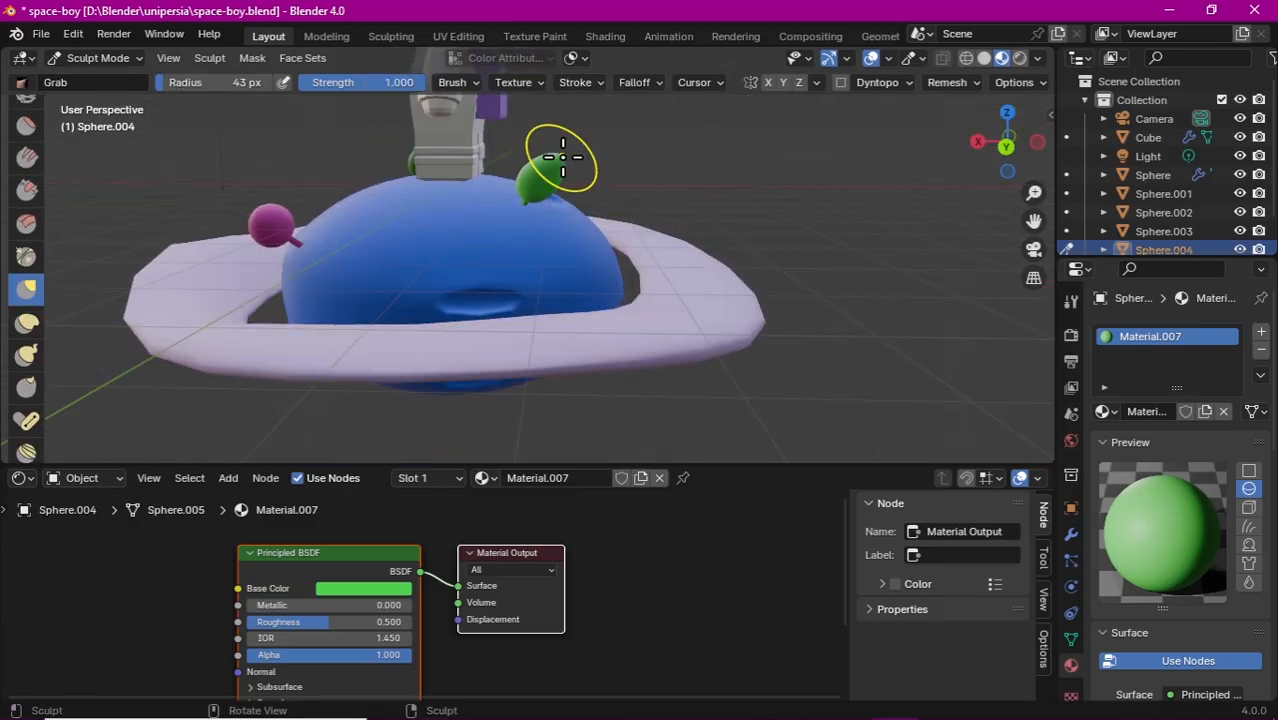
pyautogui.moveTo(1005, 143); pyautogui.dragTo(1180, 180)
pyautogui.moveTo(645, 175); pyautogui.dragTo(675, 163)
# Step: Select the dark green tree and pull its ball into a leaf shape with the Grab brush in Sculpt Mode
pyautogui.moveTo(1004, 163); pyautogui.dragTo(1008, 122)
pyautogui.click(105, 57)
pyautogui.click(97, 80)
pyautogui.click(430, 184)
pyautogui.click(100, 58)
pyautogui.click(98, 118)
pyautogui.moveTo(434, 158); pyautogui.dragTo(433, 177)
pyautogui.moveTo(47, 139); pyautogui.dragTo(52, 212)
# Step: Return to Object Mode, select the pink tree and put it into Sculpt Mode
pyautogui.moveTo(970, 166); pyautogui.dragTo(981, 148)
pyautogui.click(103, 58)
pyautogui.click(103, 80)
pyautogui.click(739, 214)
pyautogui.click(105, 58)
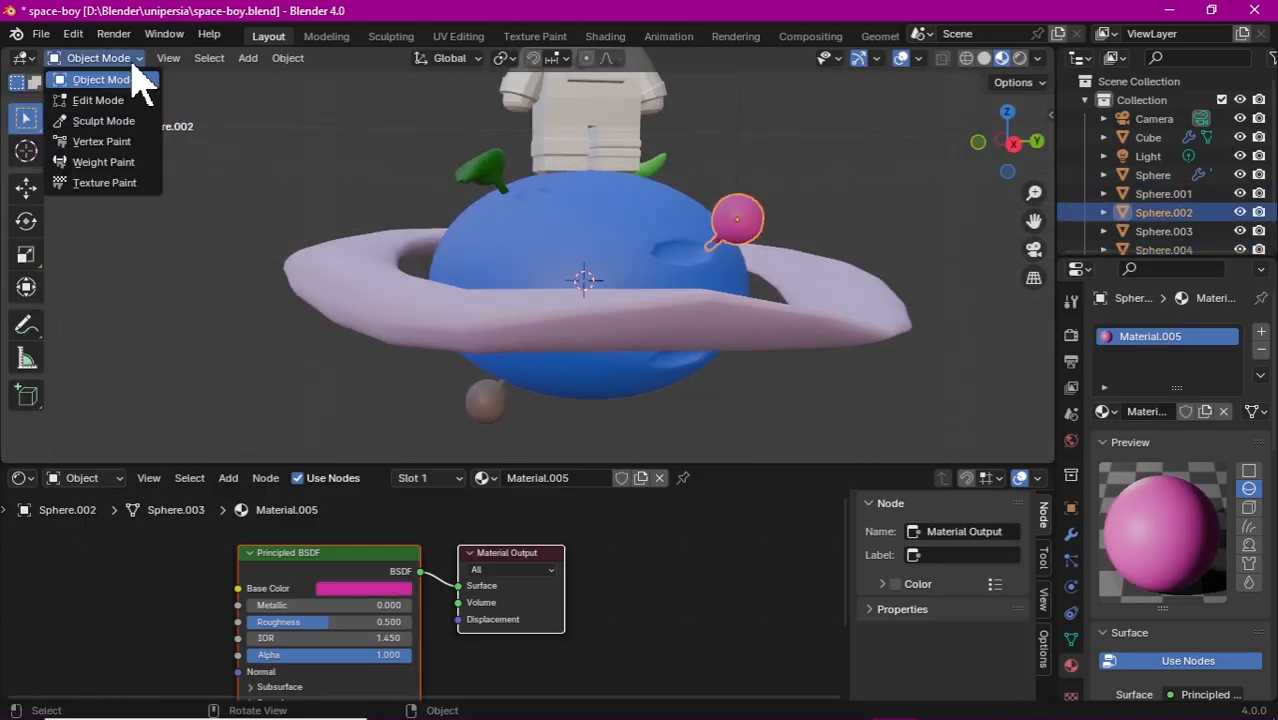
pyautogui.click(103, 121)
# Step: Reshape the tree's ball with a Grab stroke in Sculpt Mode and return to Object Mode
pyautogui.click(443, 308)
pyautogui.click(105, 58)
pyautogui.click(103, 121)
pyautogui.moveTo(441, 322); pyautogui.dragTo(436, 346)
pyautogui.click(105, 58)
pyautogui.click(103, 80)
# Step: Adjust the base color of the selected tree's material and deselect the tree
pyautogui.moveTo(1007, 130)
pyautogui.mouseDown()
pyautogui.moveTo(1008, 172)
pyautogui.moveTo(1004, 142)
pyautogui.mouseUp()
pyautogui.click(363, 588)
pyautogui.moveTo(400, 430); pyautogui.dragTo(446, 408)
pyautogui.scroll(-2, 700, 280)
pyautogui.moveTo(1007, 142)
pyautogui.mouseDown()
pyautogui.moveTo(1000, 160)
pyautogui.moveTo(1007, 150)
pyautogui.mouseUp()
pyautogui.click(841, 148)
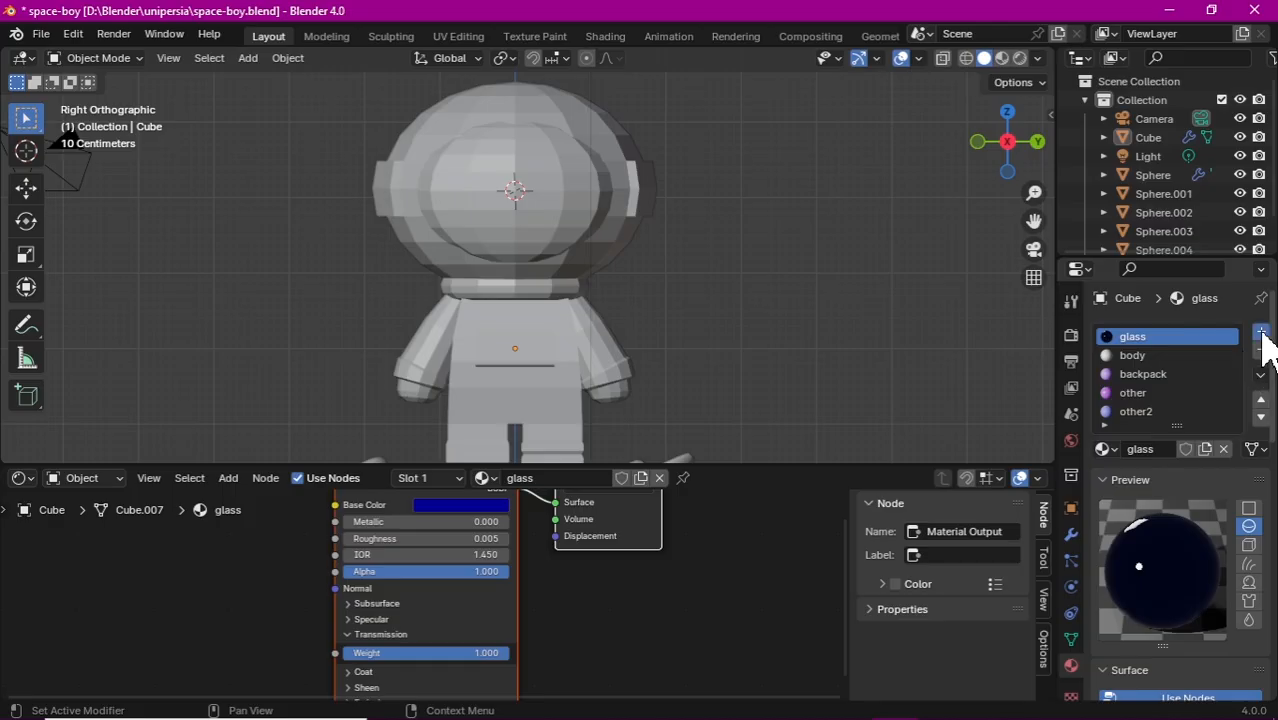
# Step: Add a new material in an extra slot on the astronaut's body and open its name for editing
pyautogui.click(1261, 333)
pyautogui.click(1180, 449)
pyautogui.doubleClick(1133, 411)
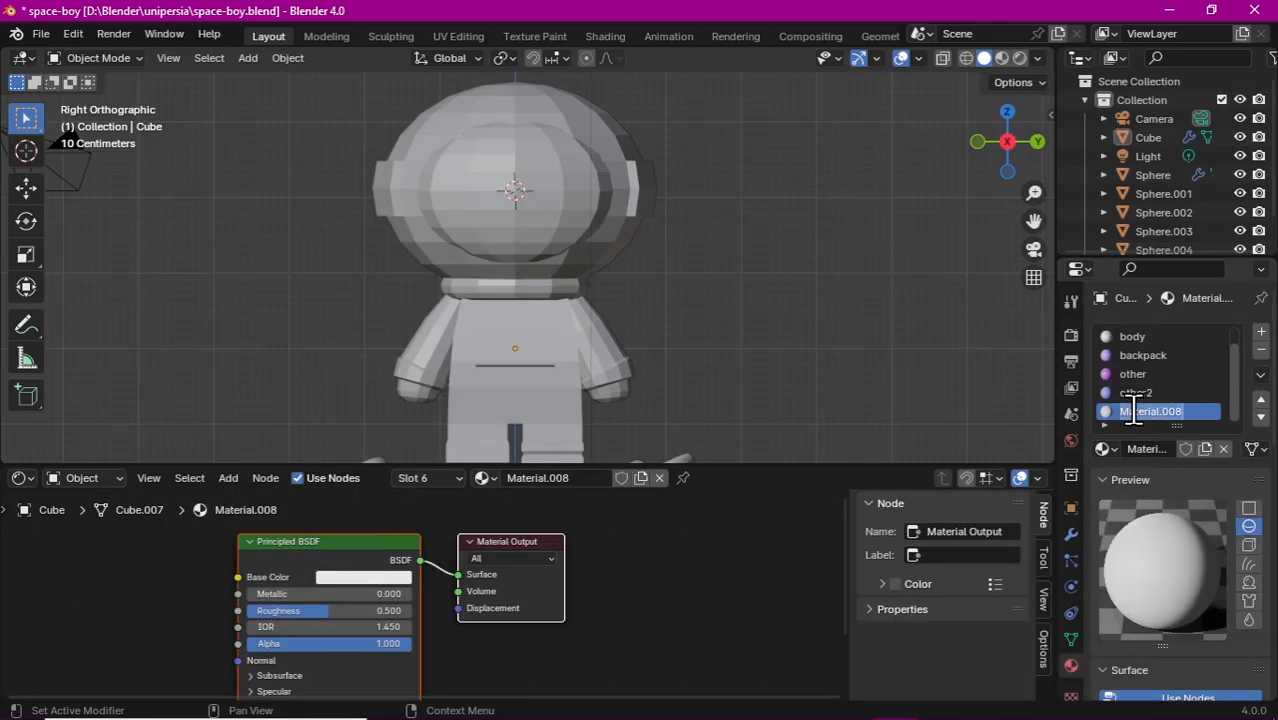
# Step: Name the new material slot "face" and put the astronaut body in Edit Mode
pyautogui.write('face')
pyautogui.click(512, 160)
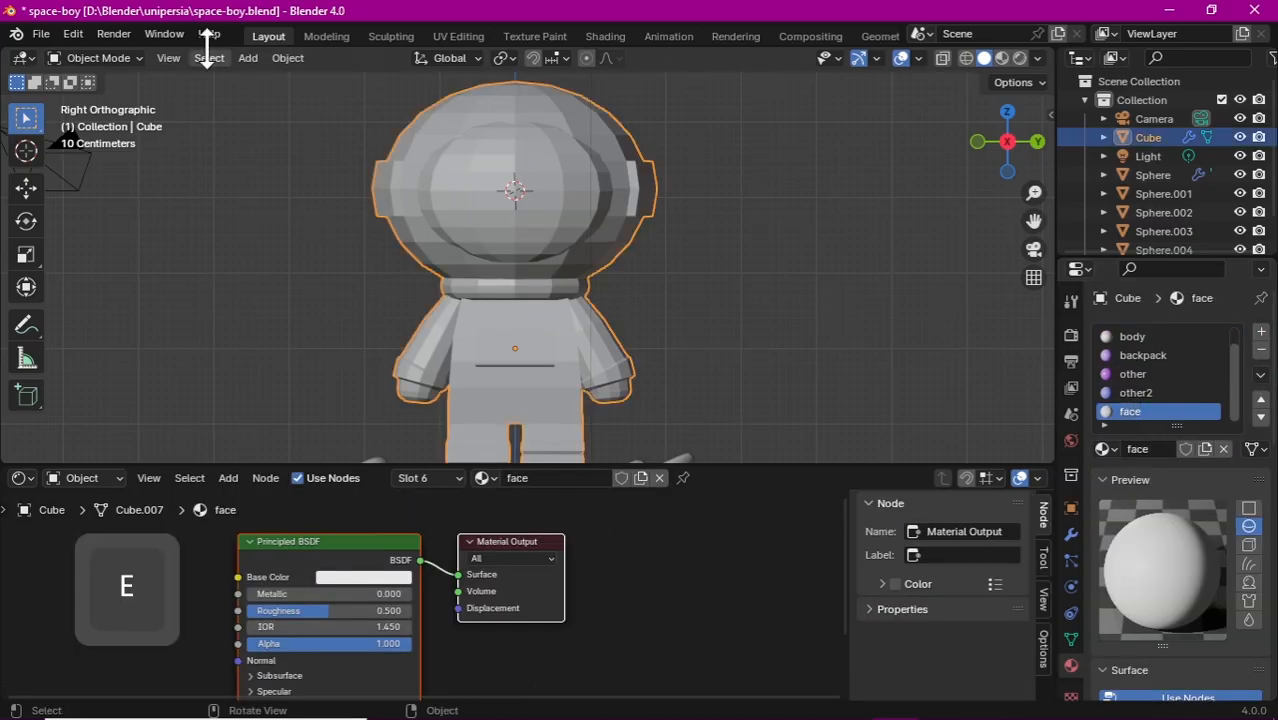
pyautogui.click(97, 57)
pyautogui.click(125, 101)
# Step: Add a mesh circle at the helmet's center and rotate it 90° around the Y axis
pyautogui.hotkey('shift', 'a')
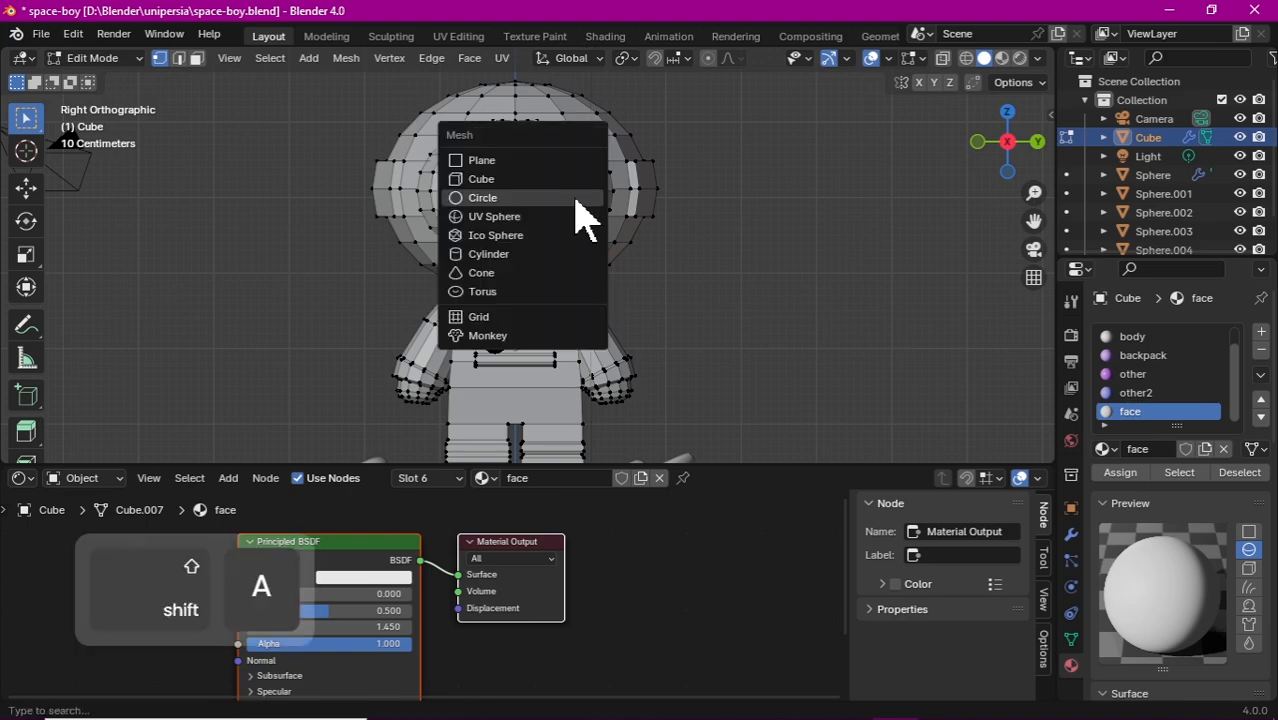
pyautogui.click(575, 197)
pyautogui.press('r')
pyautogui.press('y')
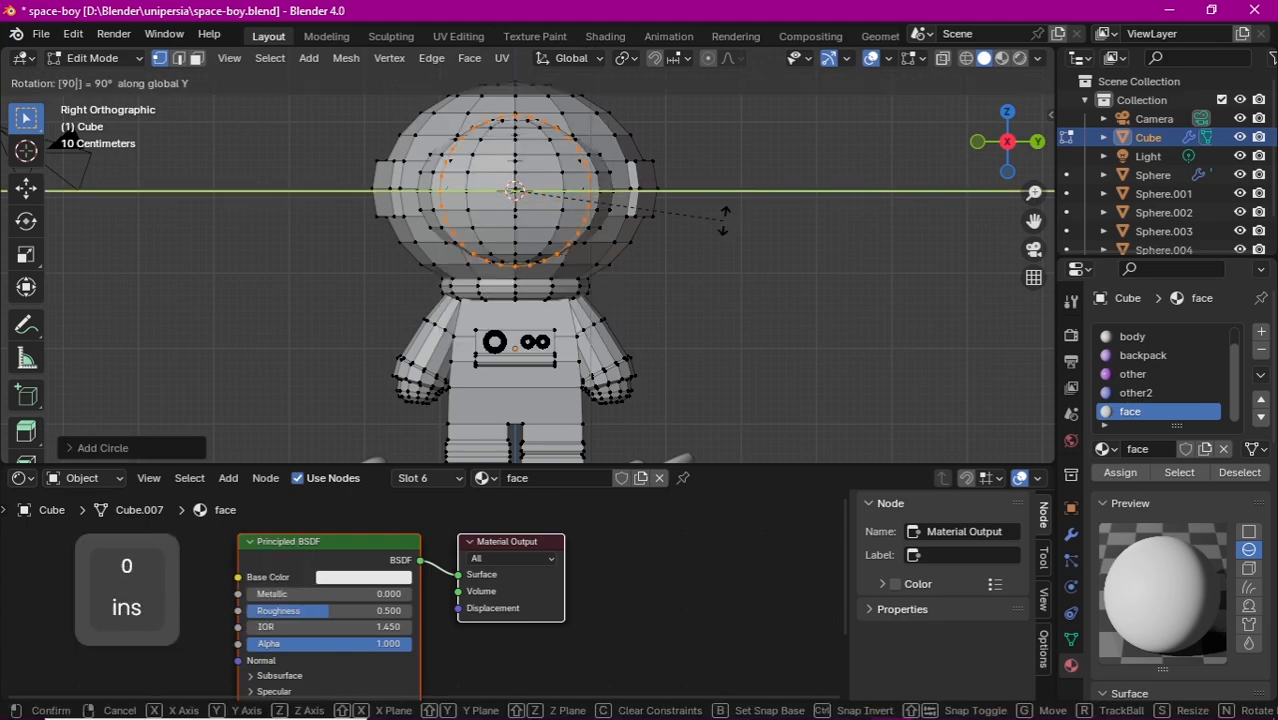
pyautogui.press('Return')
# Step: Shrink the circle to a small disc in the middle of the visor and fill it with a face
pyautogui.press('s')
pyautogui.click(601, 200)
pyautogui.press('f')
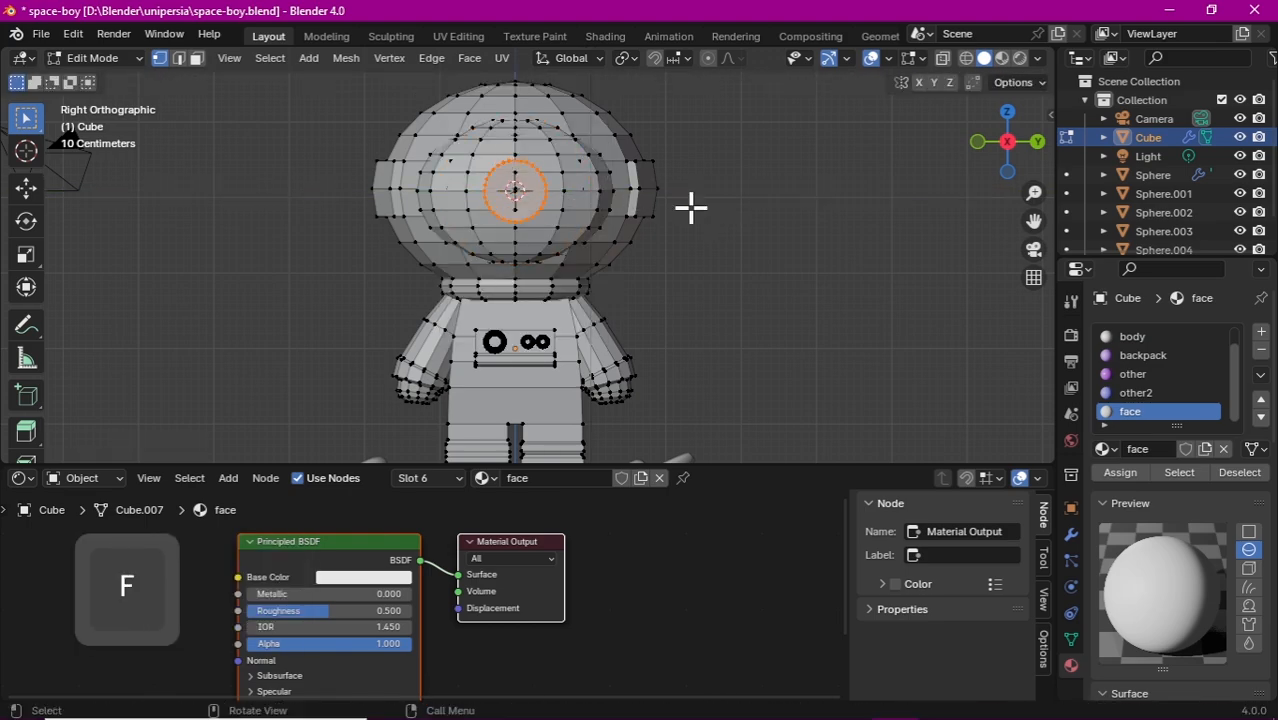
# Step: Move the disc along Y to the left side of the visor and scale it to about half size
pyautogui.press('g')
pyautogui.press('y')
pyautogui.click(695, 205)
pyautogui.press('s')
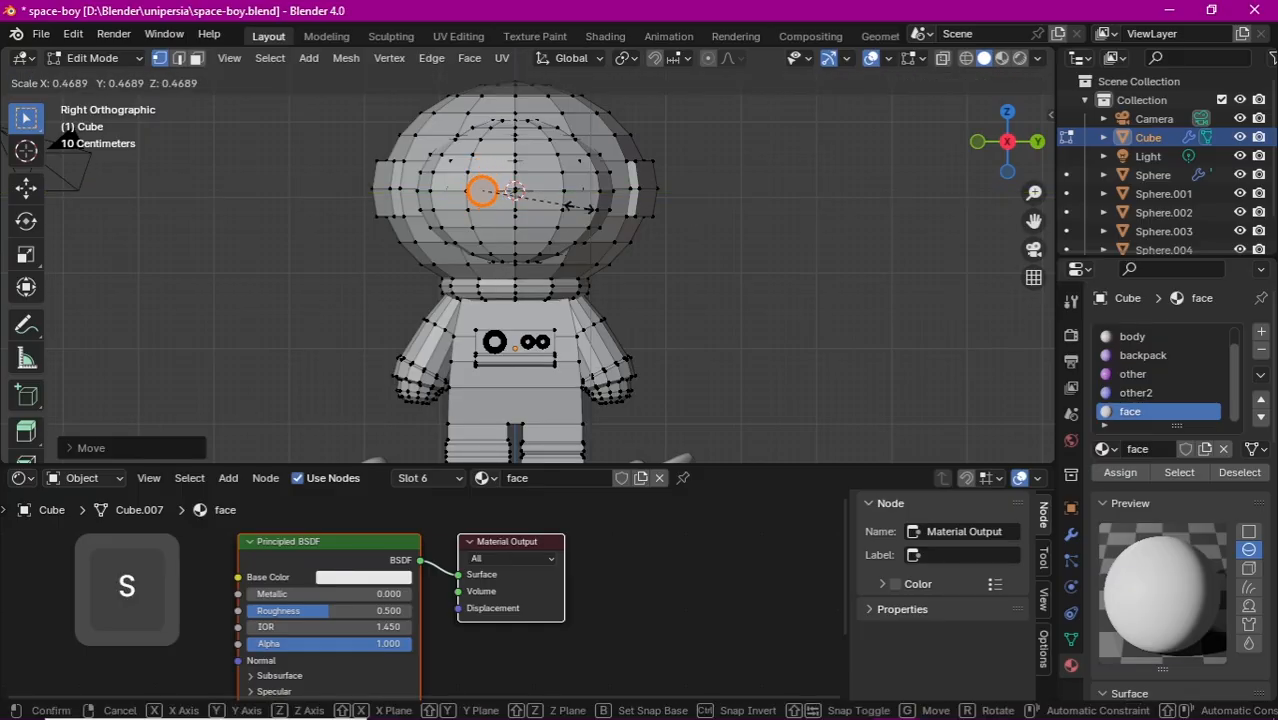
pyautogui.click(638, 218)
# Step: Narrow the disc along Y into an upright oval eye and adjust its position along Y
pyautogui.press('s')
pyautogui.press('y')
pyautogui.click(630, 235)
pyautogui.press('g')
pyautogui.press('y')
pyautogui.click(637, 241)
# Step: Duplicate the oval eye about 1.07 m along Y to the opposite side of the visor
pyautogui.hotkey('shift', 'd')
pyautogui.press('y')
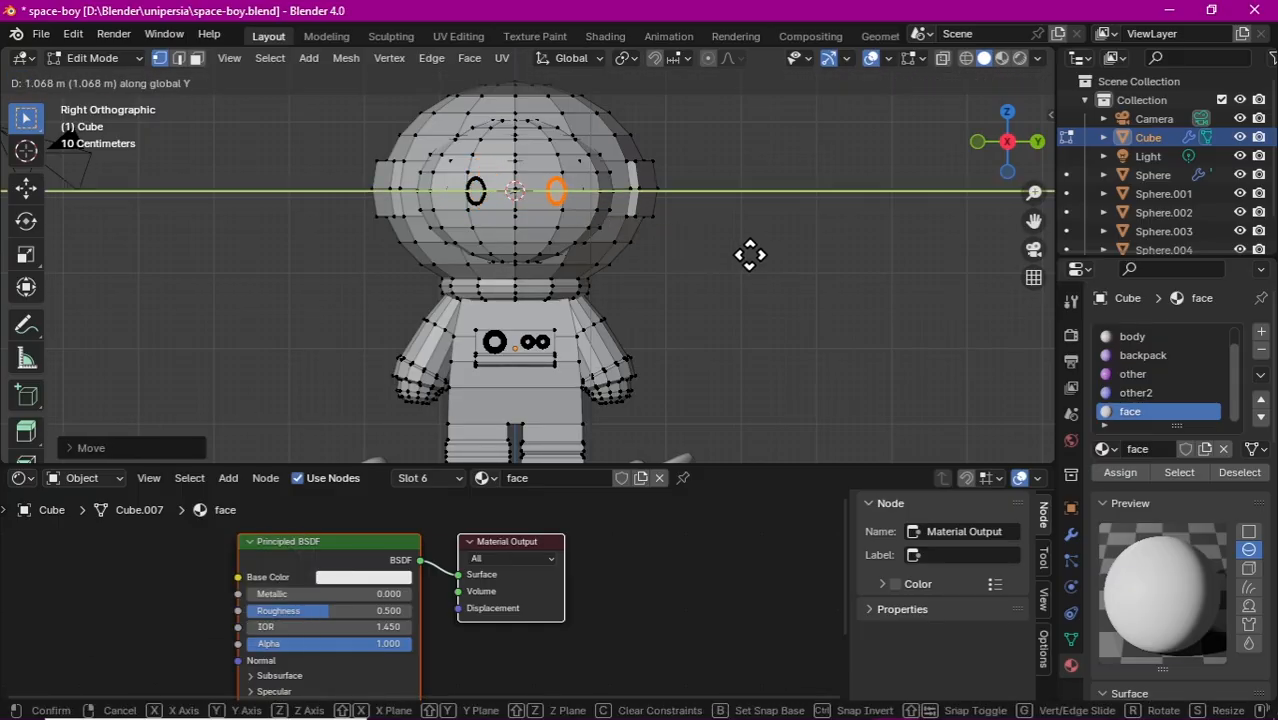
pyautogui.click(750, 254)
pyautogui.click(750, 254)
# Step: Add a mesh torus around the helmet and rotate it 90° so that its ring faces the front
pyautogui.moveTo(660, 250)
pyautogui.mouseDown(button='middle')
pyautogui.moveTo(550, 312)
pyautogui.moveTo(642, 250)
pyautogui.mouseUp(button='middle')
pyautogui.hotkey('shift', 'a')
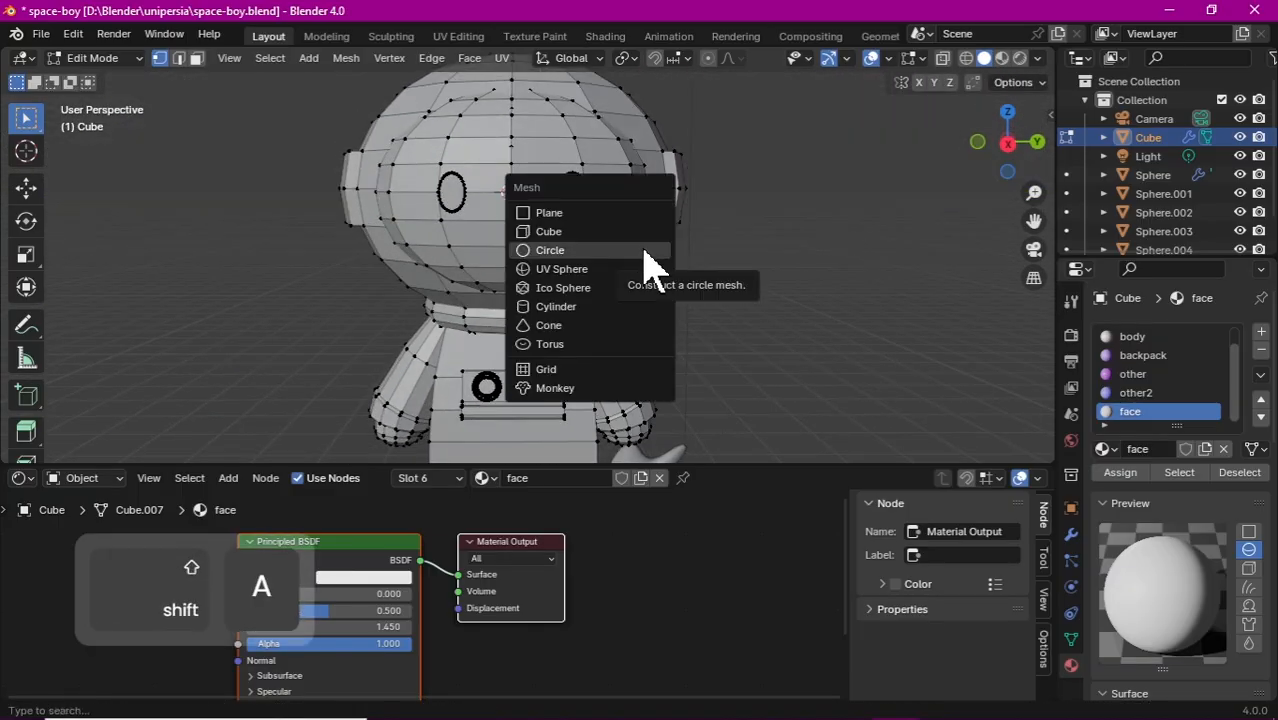
pyautogui.click(630, 344)
pyautogui.press('r')
pyautogui.press('x')
pyautogui.press('9')
pyautogui.press('0')
pyautogui.press('Return')
# Step: Delete the upper half of the torus, leaving a smile-shaped arc
pyautogui.keyDown('alt'); pyautogui.click(525, 103); pyautogui.keyUp('alt')
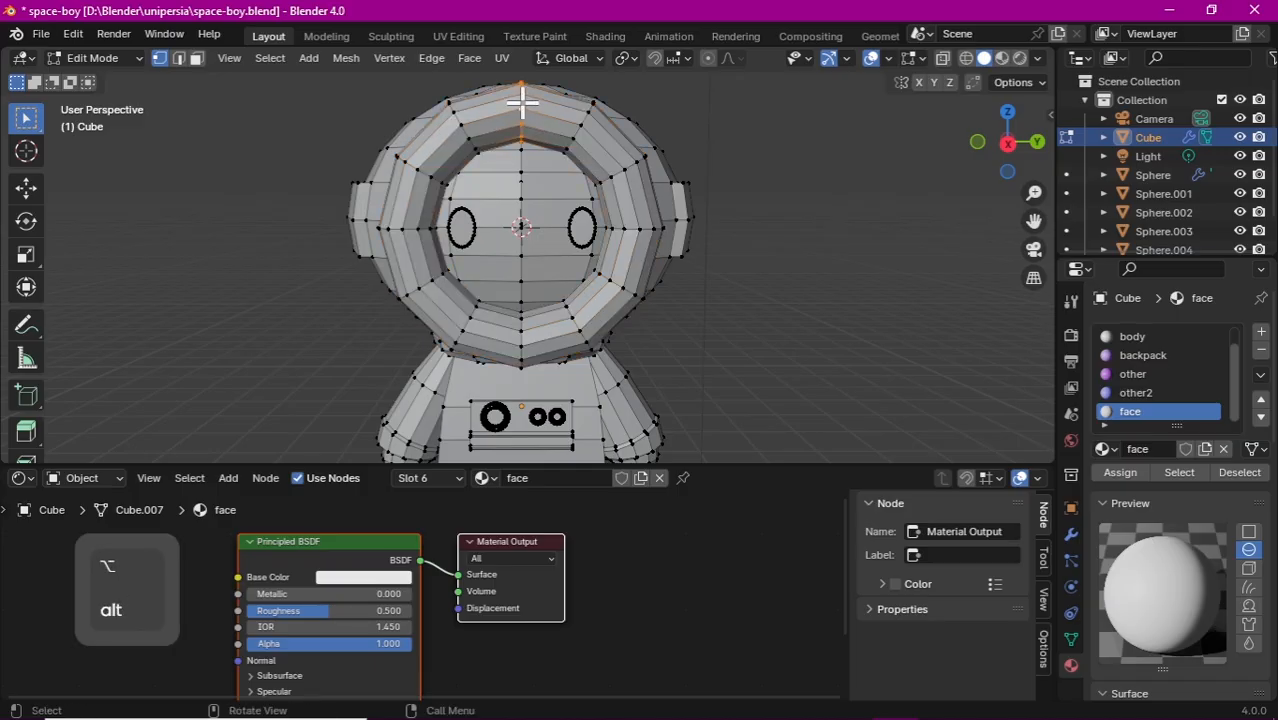
pyautogui.press('ctrl+KP_Add')
pyautogui.press('ctrl+KP_Add')
pyautogui.press('ctrl+KP_Add')
pyautogui.press('Delete')
pyautogui.click(521, 112)
# Step: Close the open end of the half torus with a face
pyautogui.press('3')
pyautogui.click(419, 265)
pyautogui.press('2')
pyautogui.moveTo(637, 284); pyautogui.dragTo(628, 324, button='middle')
pyautogui.press('f')
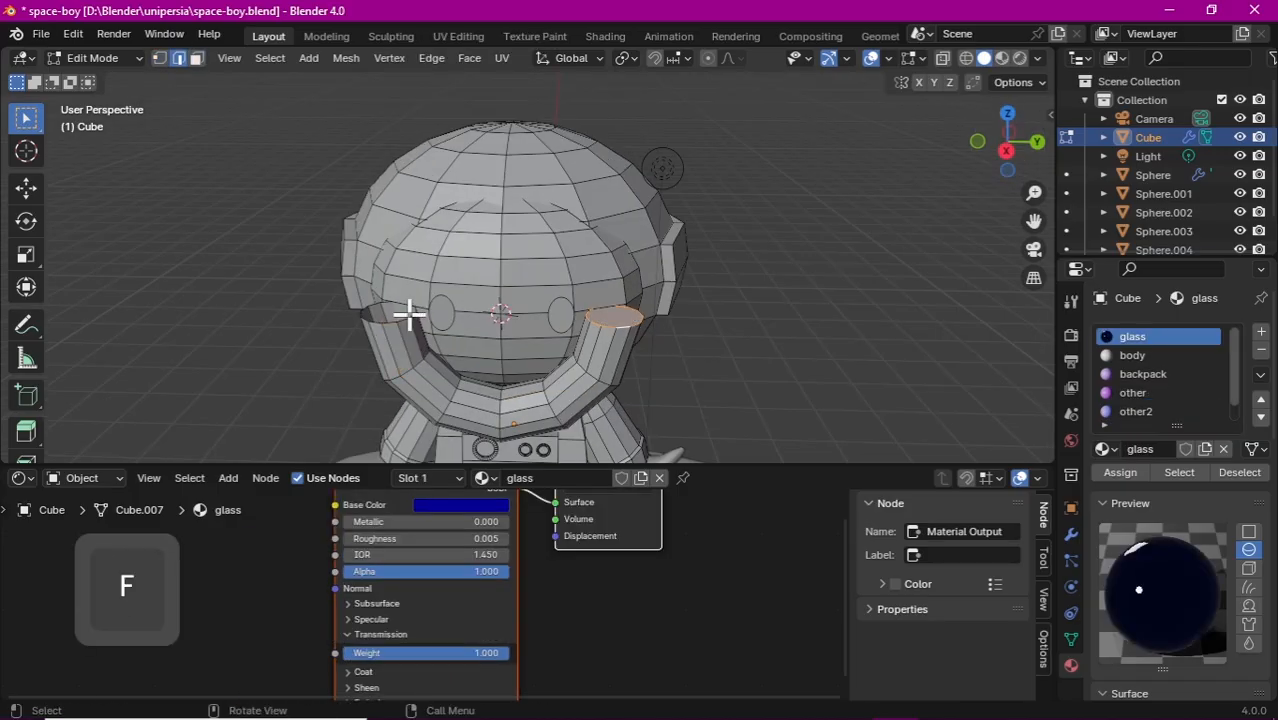
# Step: Select the whole linked half torus and scale it down to mouth size in the right orthographic view
pyautogui.click(197, 59)
pyautogui.click(559, 397)
pyautogui.hotkey('ctrl', 'l')
pyautogui.click(1007, 151)
pyautogui.press('s')
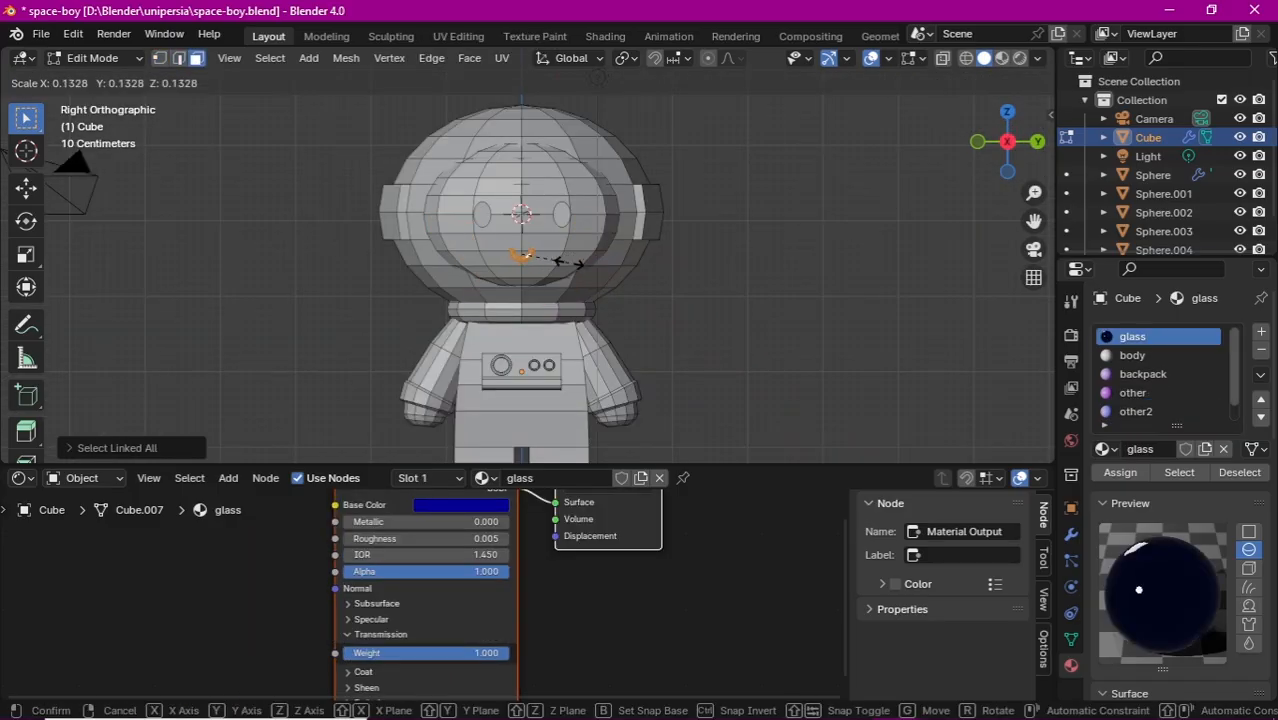
pyautogui.click(560, 262)
# Step: Raise the mouth along Z to just below the eyes and flatten it along the X axis
pyautogui.press('g')
pyautogui.press('z')
pyautogui.click(567, 235)
pyautogui.press('s')
pyautogui.press('y')
pyautogui.press('z')
pyautogui.press('x')
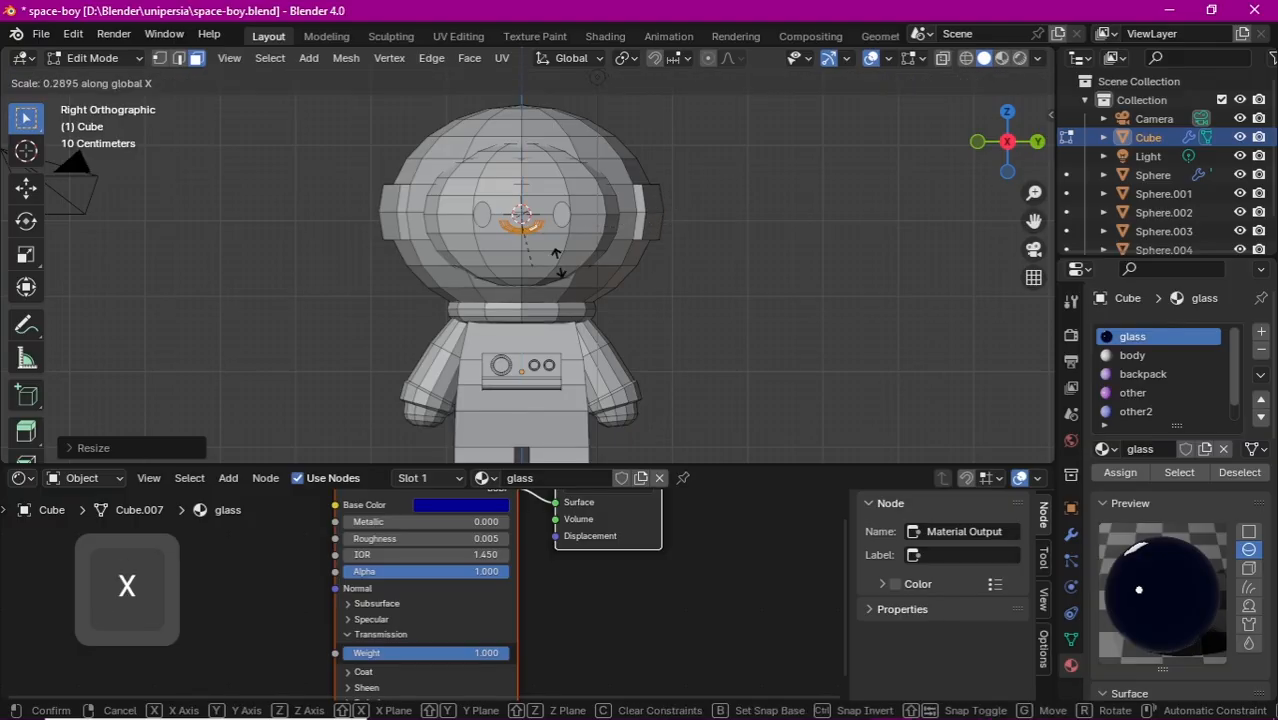
pyautogui.press('Escape')
# Step: Show material preview shading, assign the "face" material to both eyes and the mouth, and return to Object Mode
pyautogui.moveTo(1022, 147)
pyautogui.mouseDown()
pyautogui.moveTo(120, 71)
pyautogui.moveTo(180, 60)
pyautogui.mouseUp()
pyautogui.click(1001, 58)
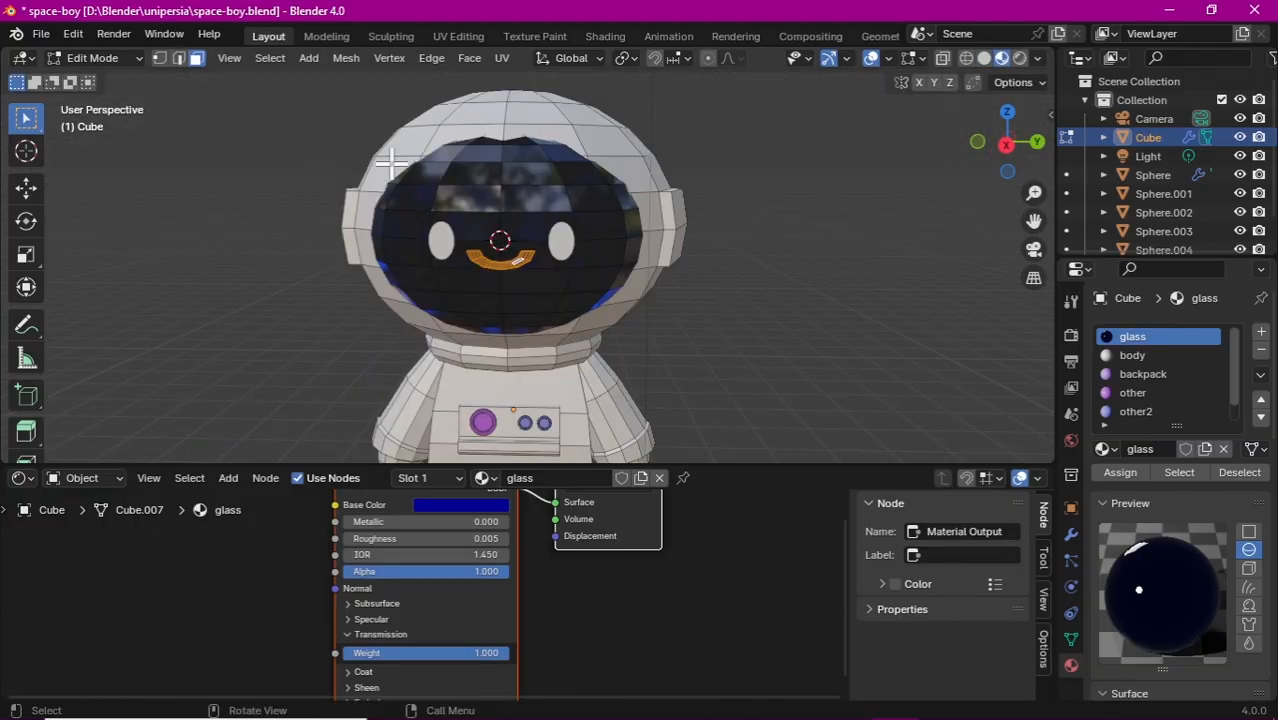
pyautogui.keyDown('shift'); pyautogui.click(561, 250); pyautogui.keyUp('shift')
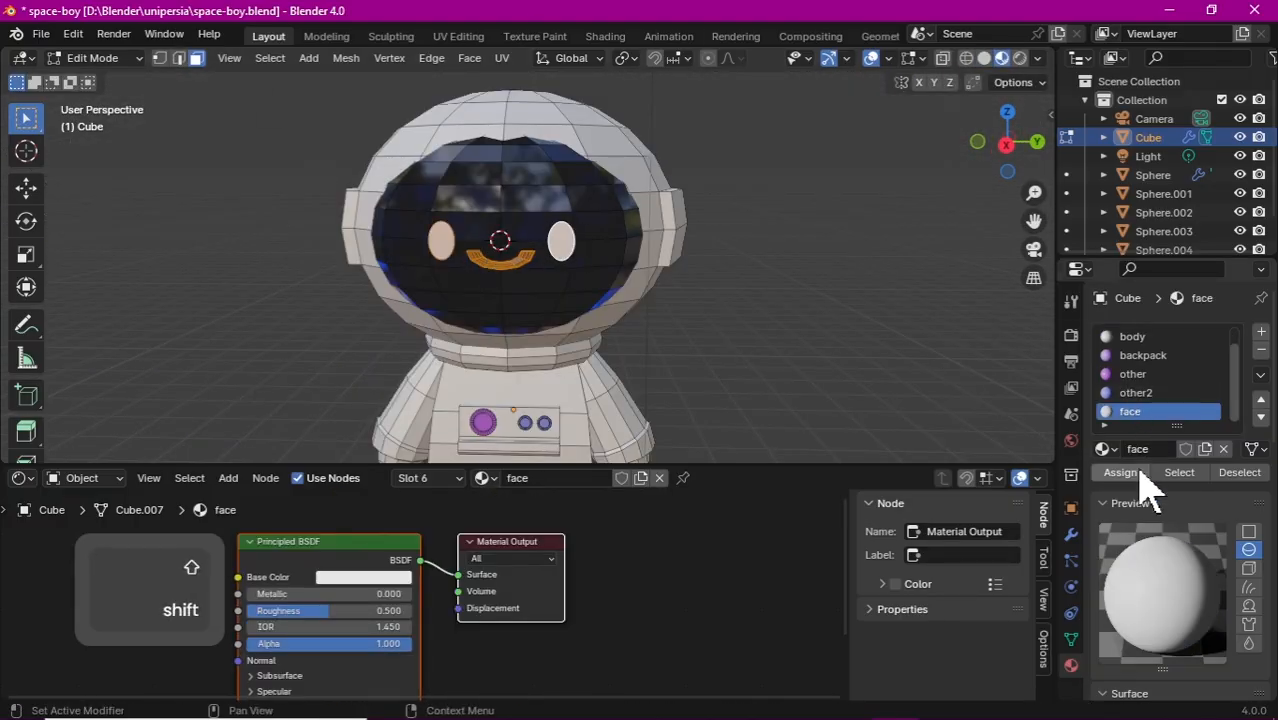
pyautogui.click(760, 277)
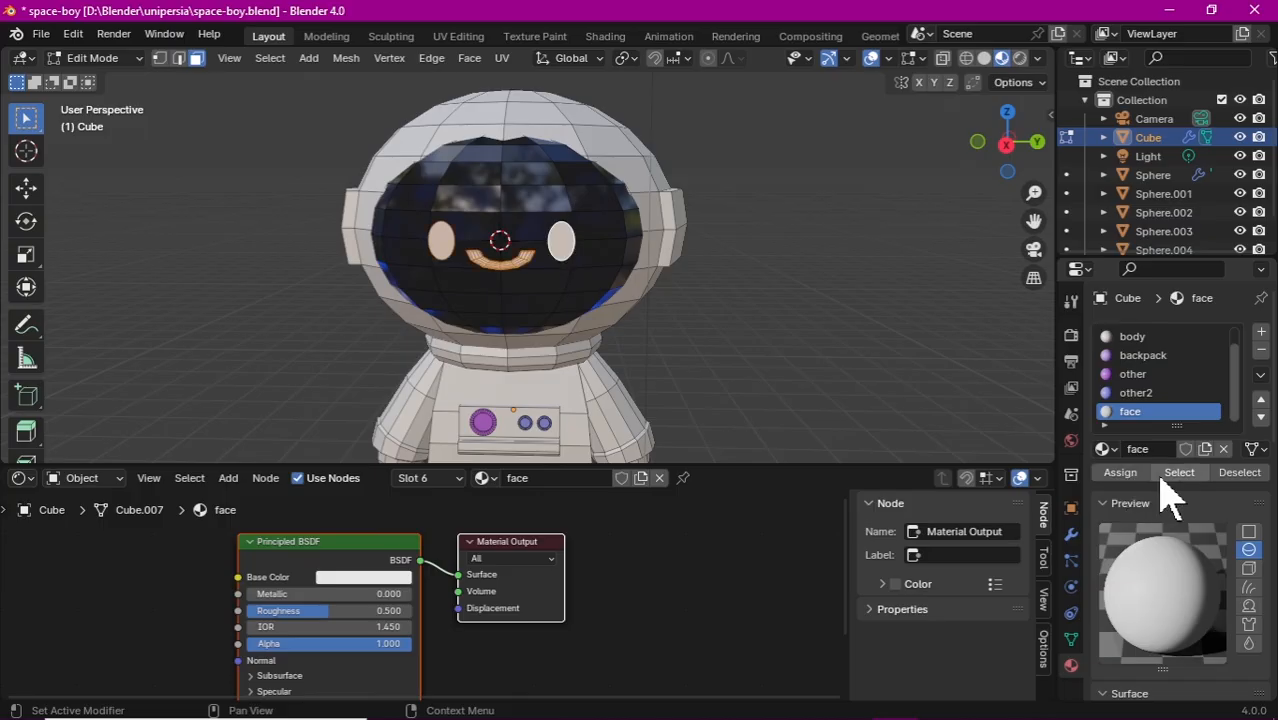
pyautogui.click(90, 58)
pyautogui.click(120, 77)
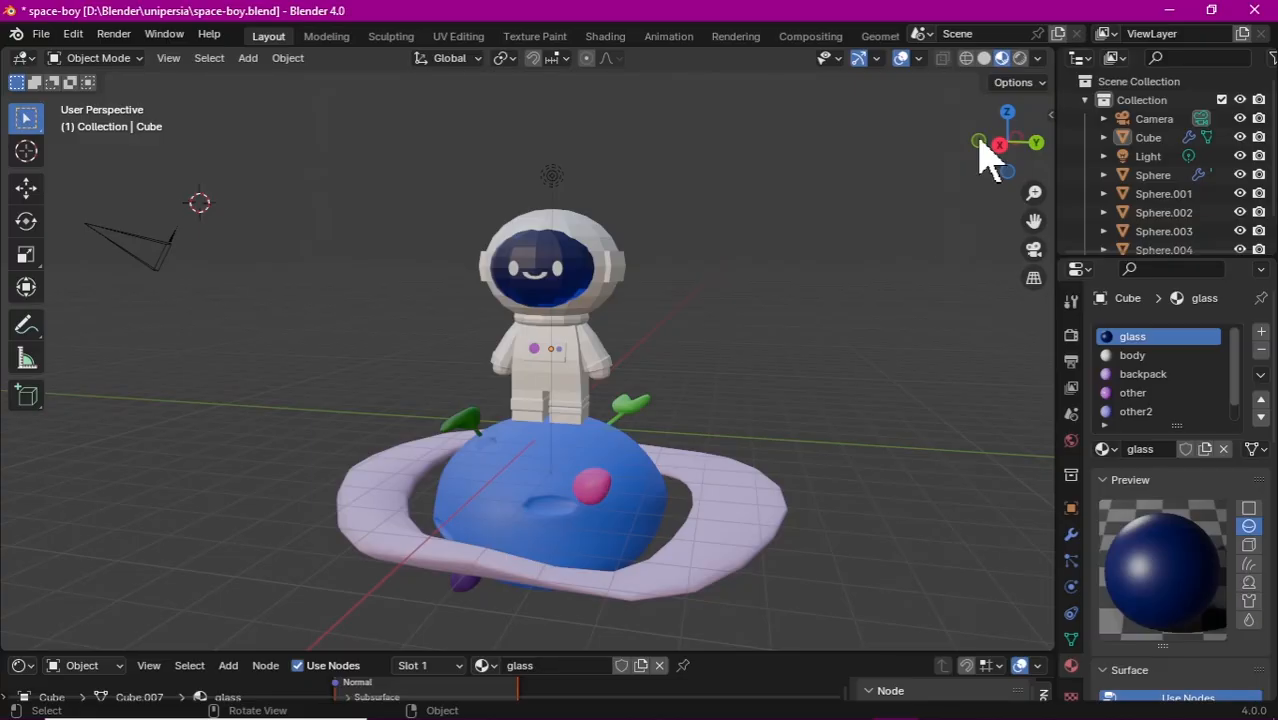
# Step: Switch the viewport to rendered shading and delete the point light above the astronaut
pyautogui.click(1019, 58)
pyautogui.click(552, 176)
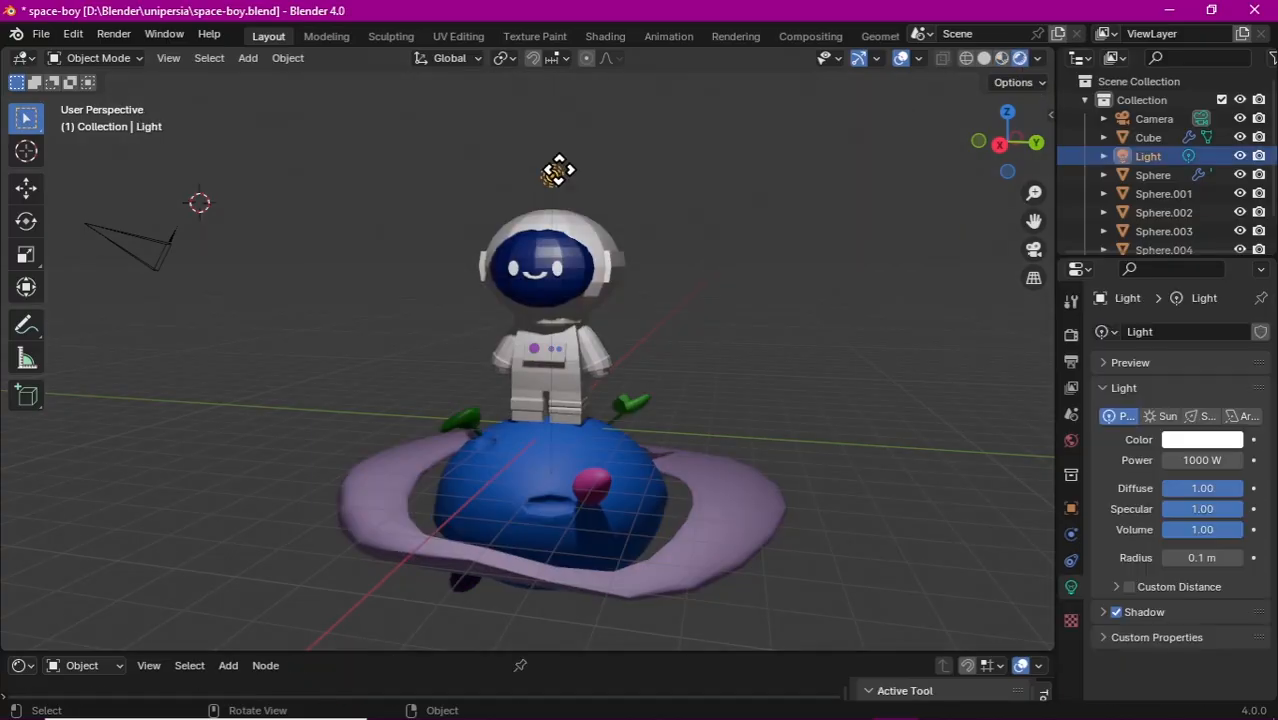
pyautogui.press('Delete')
# Step: Snap the 3D cursor to the world origin and add a sun light there
pyautogui.hotkey('shift', 'a')
pyautogui.hotkey('shift', 's')
pyautogui.moveTo(996, 146); pyautogui.dragTo(1015, 160)
pyautogui.hotkey('shift', 's')
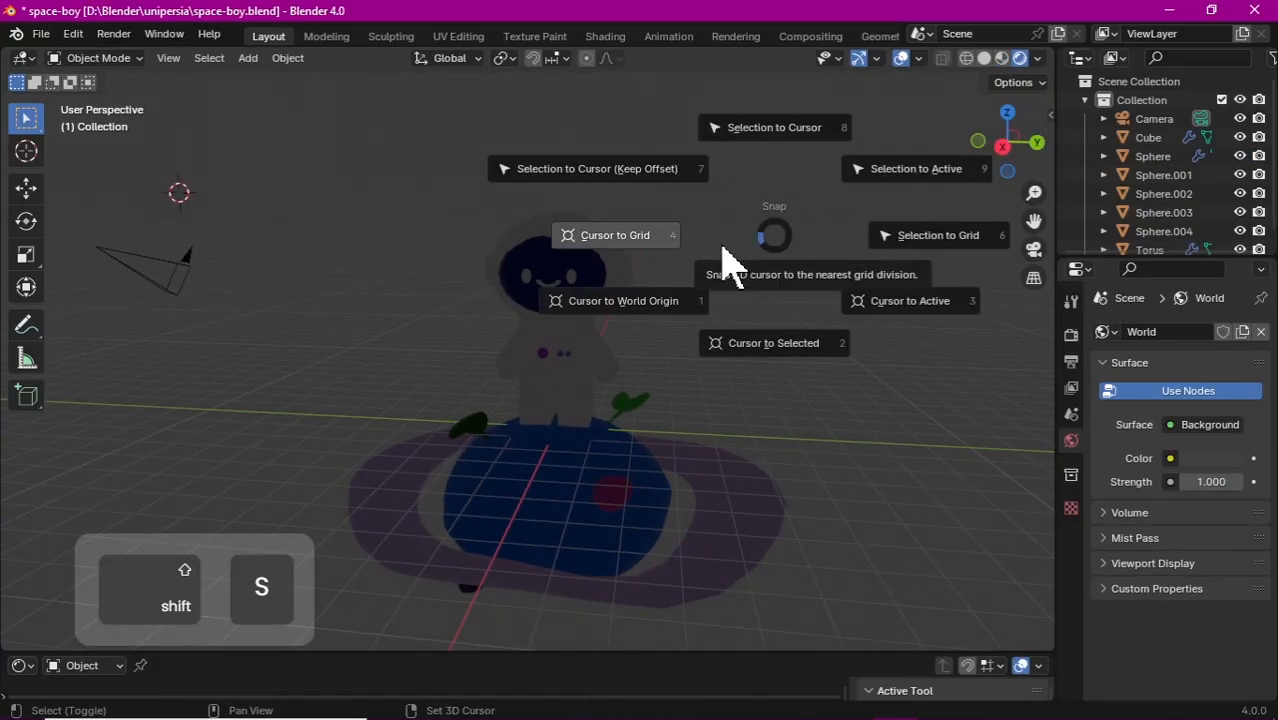
pyautogui.click(727, 262)
pyautogui.hotkey('shift', 'a')
pyautogui.click(880, 463)
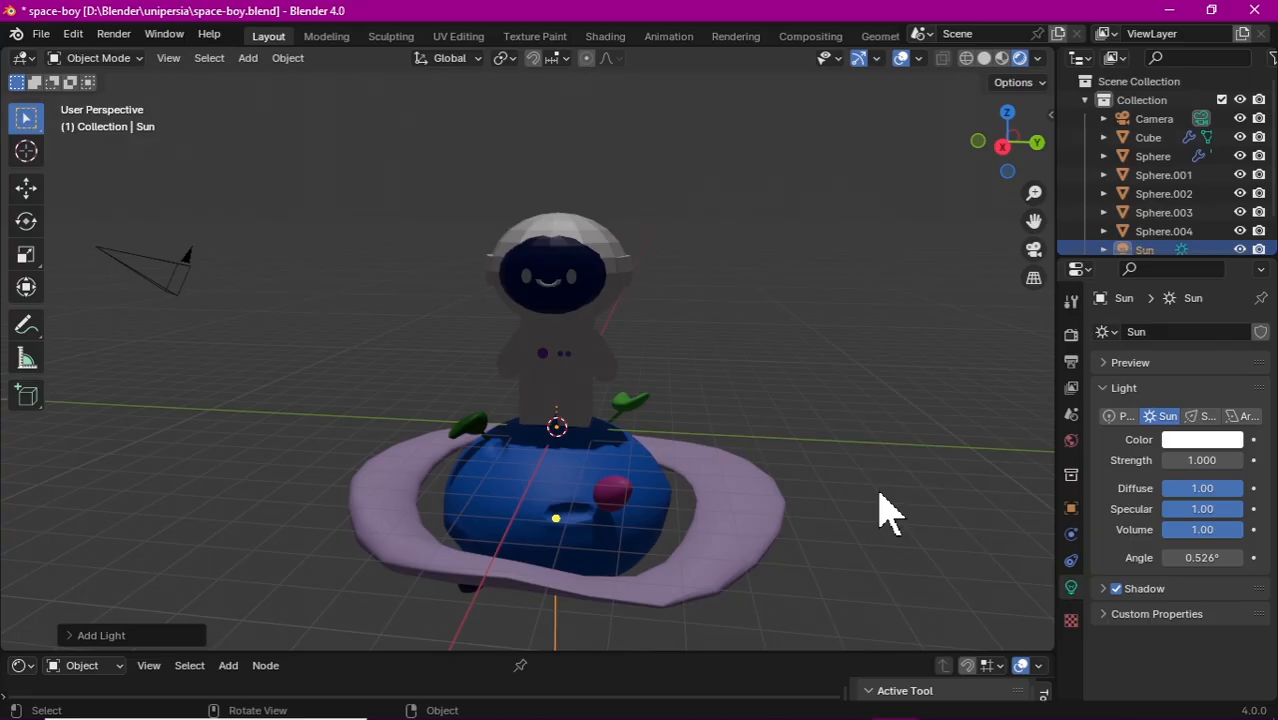
# Step: Set the sun light's strength to 2 and raise it along Z above the astronaut
pyautogui.click(1201, 460)
pyautogui.write('2')
pyautogui.press('Return')
pyautogui.press('g')
pyautogui.press('z')
pyautogui.click(955, 527)
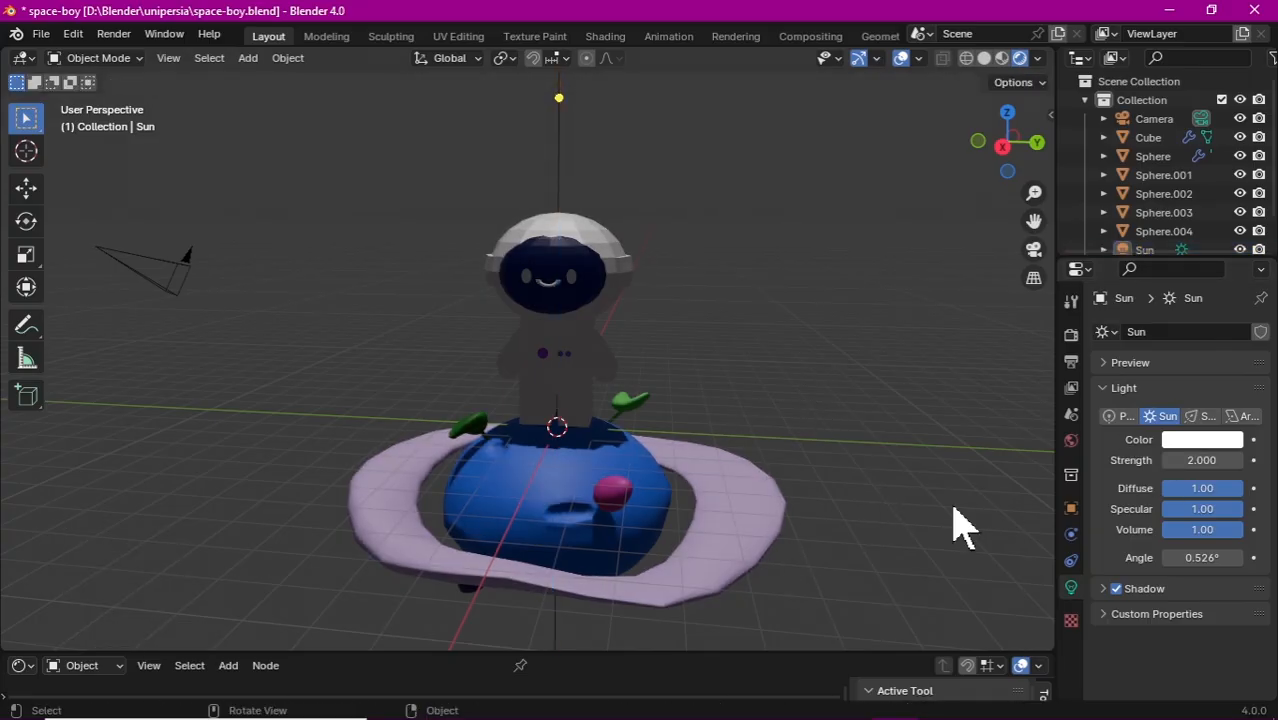
# Step: Add an area light and raise it along Z above the astronaut
pyautogui.hotkey('shift', 'a')
pyautogui.moveTo(756, 454)
pyautogui.click(937, 441)
pyautogui.press('g')
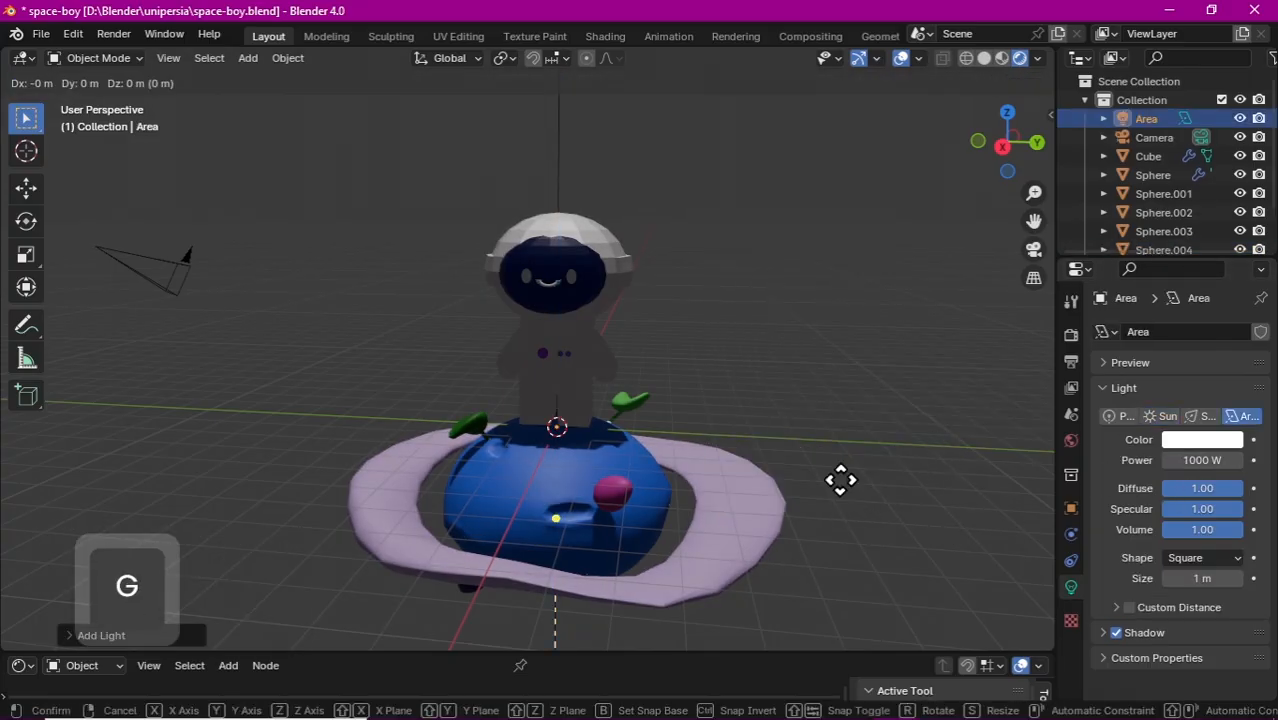
pyautogui.press('z')
pyautogui.click(818, 185)
# Step: Rotate the area light so that it shines diagonally onto the front of the astronaut
pyautogui.moveTo(818, 185); pyautogui.dragTo(520, 410, button='middle')
pyautogui.press('r')
pyautogui.click(177, 108)
# Step: Set the area light's color to light purple with hue 0.762 and saturation 0.657, and its power to 800 W
pyautogui.click(1202, 439)
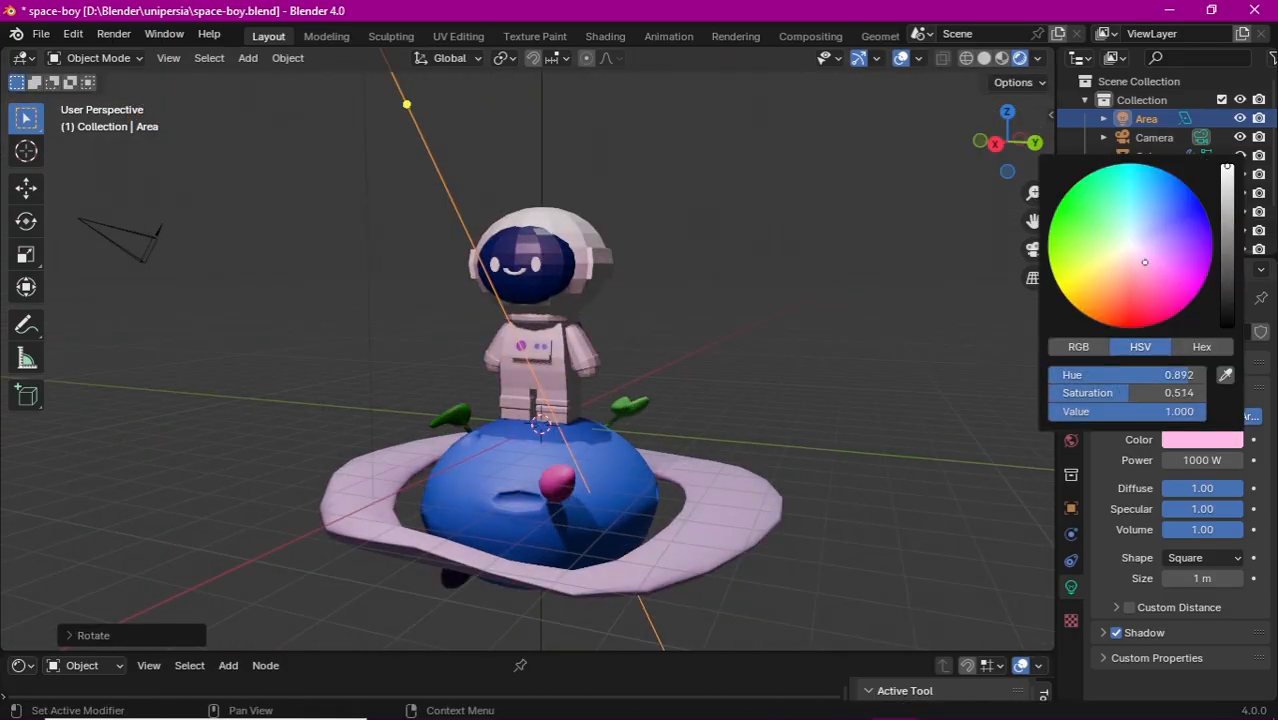
pyautogui.moveTo(1140, 280); pyautogui.dragTo(1164, 263)
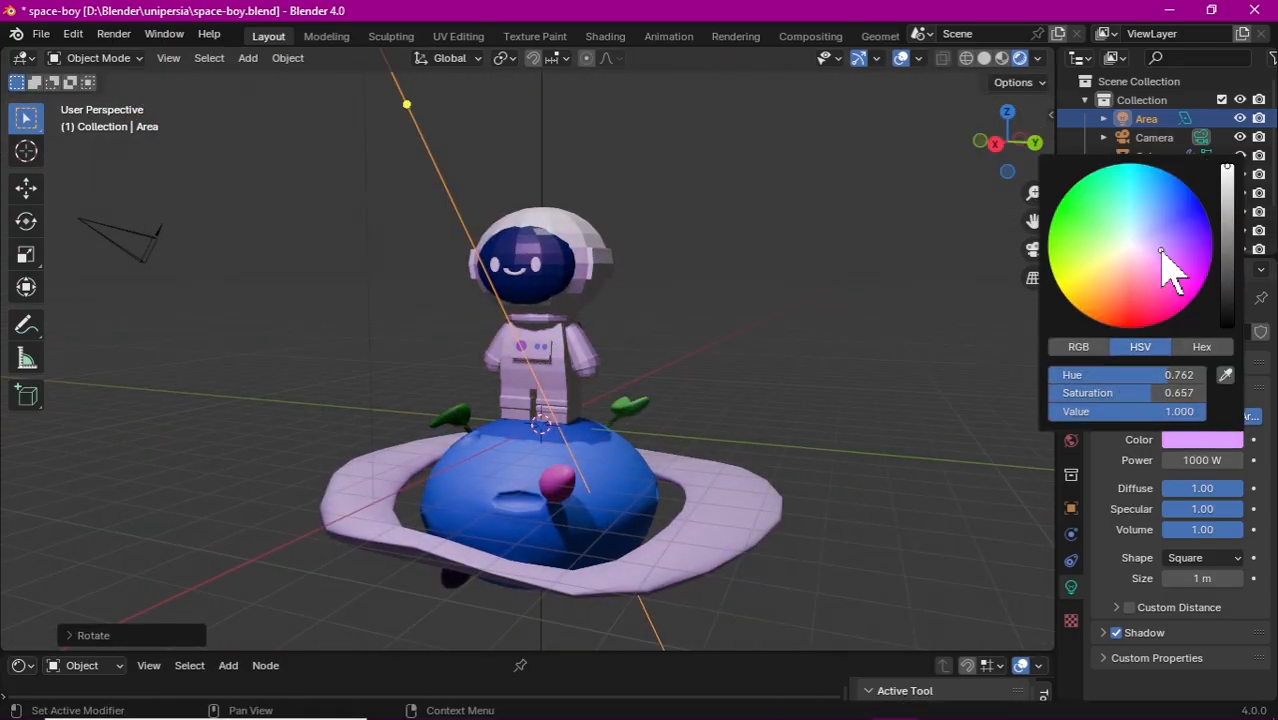
pyautogui.write('800')
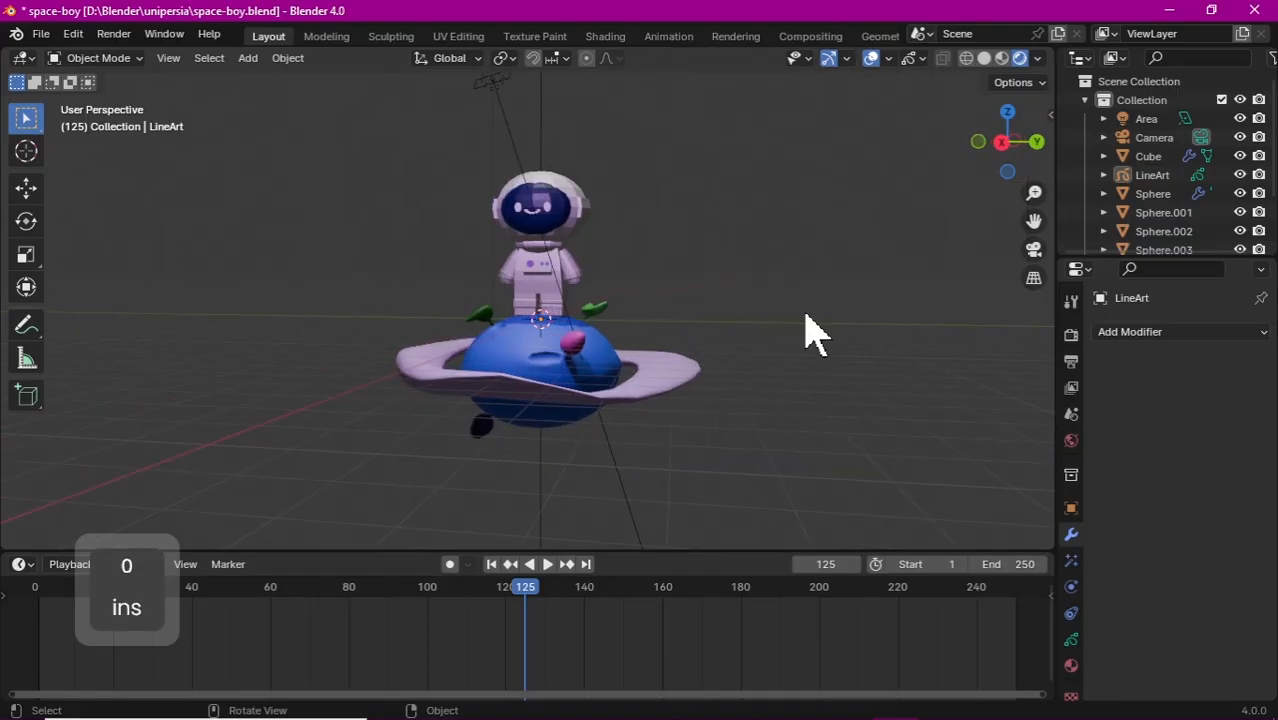
# Step: Look at the scene through the camera with Camera to View locking enabled
pyautogui.scroll(4, 956, 265)
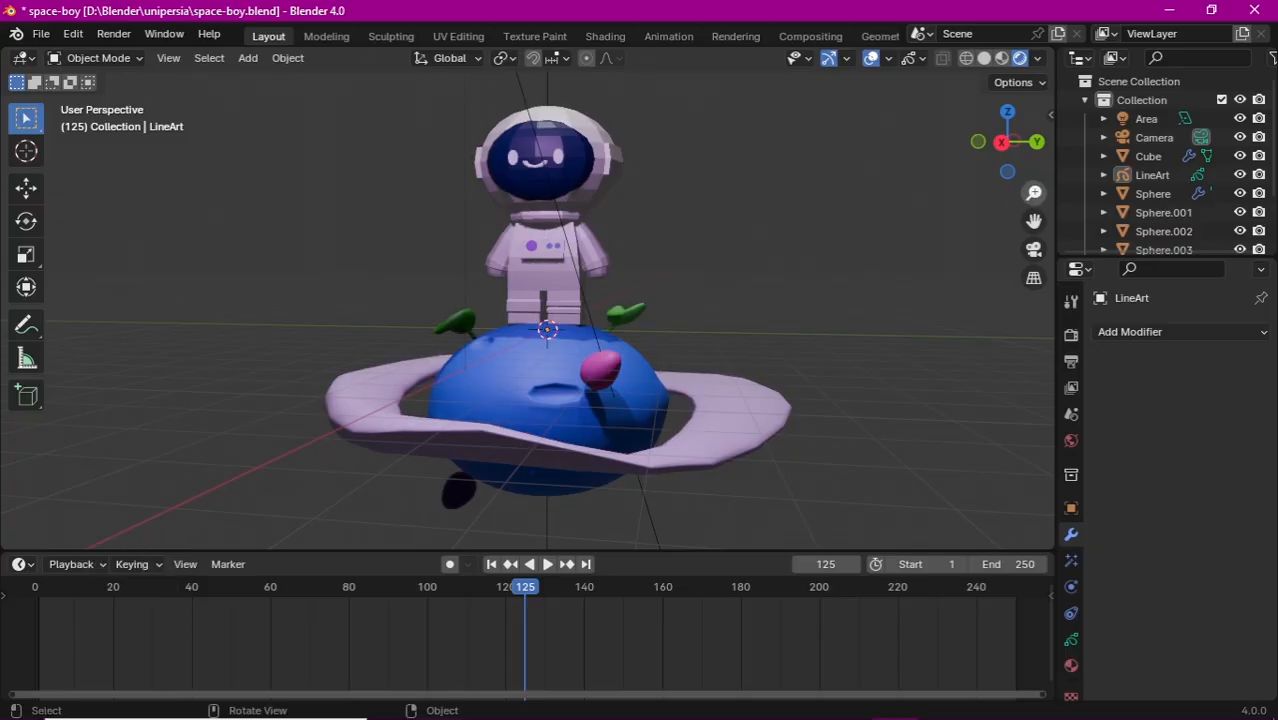
pyautogui.press('KP_0')
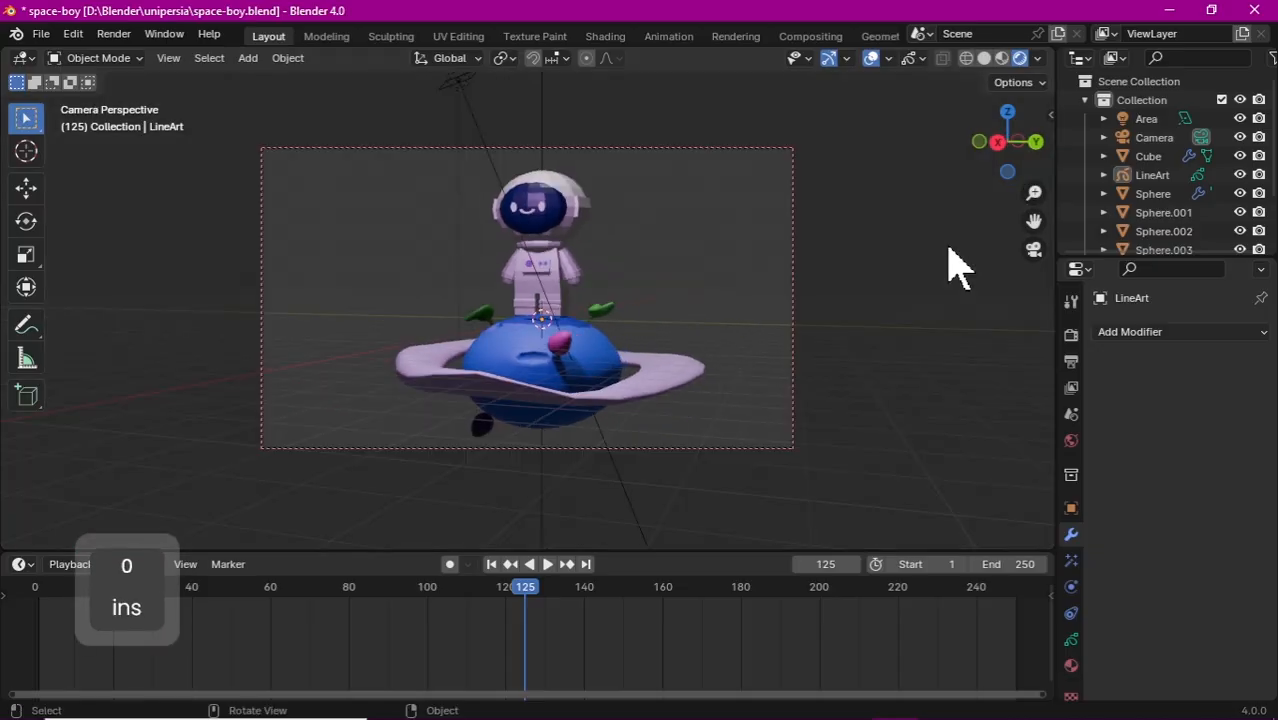
pyautogui.press('n')
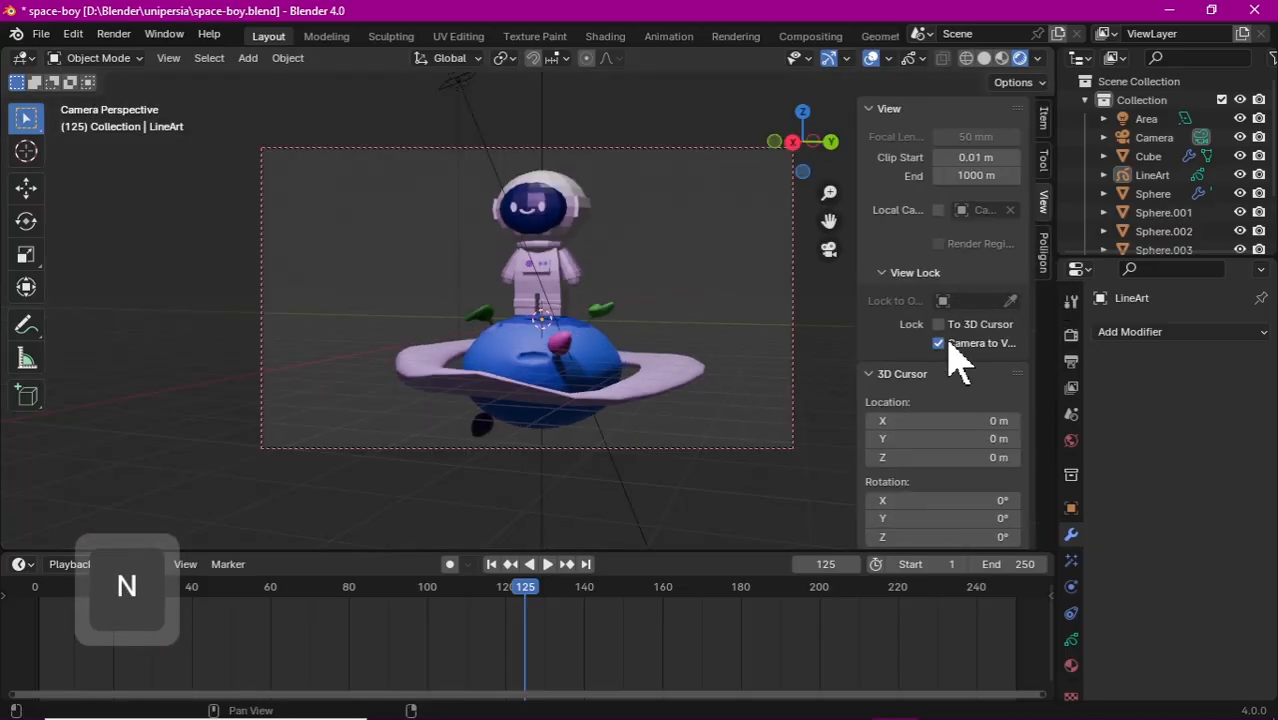
pyautogui.press('n')
# Step: Add a Grease Pencil Object Line Art and set its source object to Cube
pyautogui.hotkey('shift', 'a')
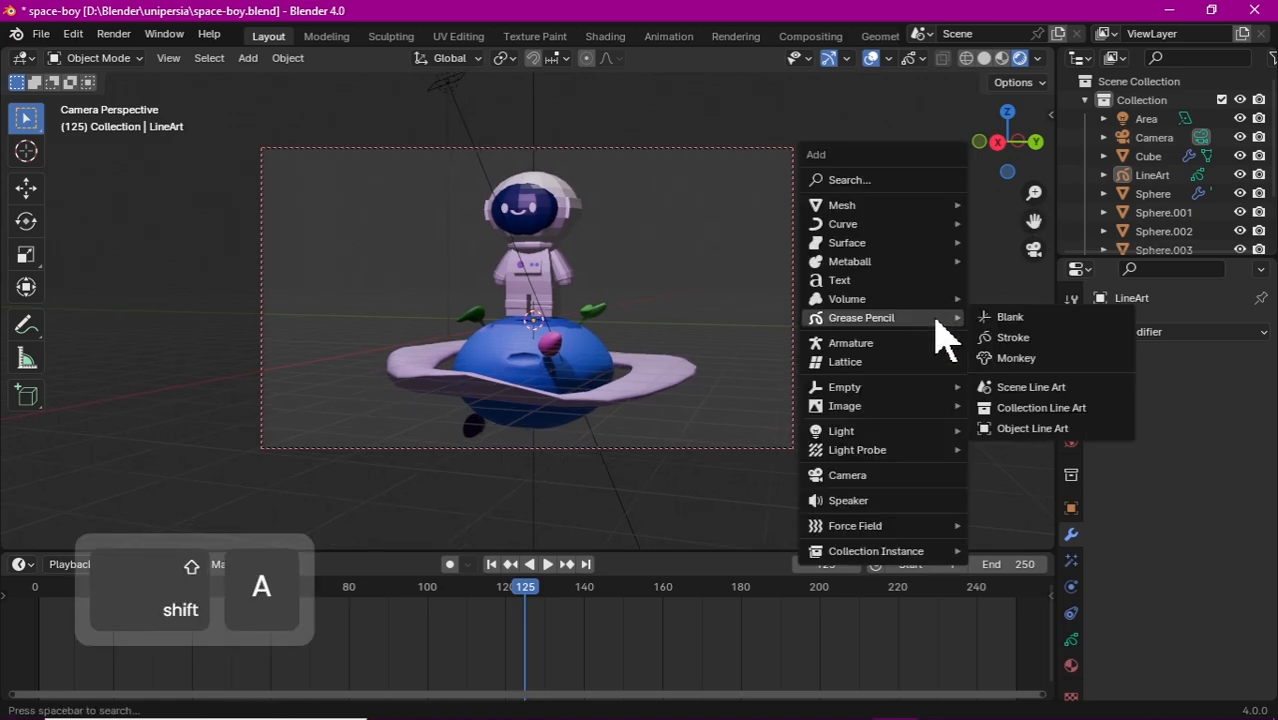
pyautogui.moveTo(900, 317)
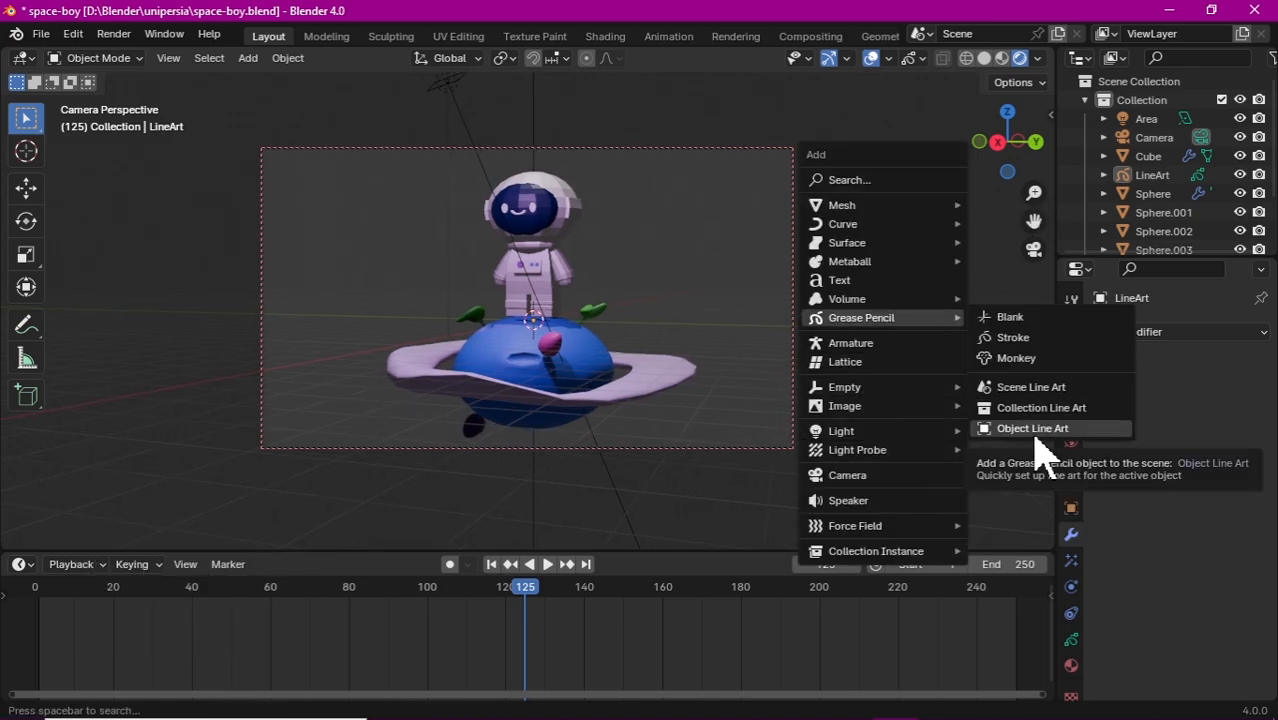
pyautogui.click(1038, 428)
pyautogui.click(1203, 414)
pyautogui.click(1090, 481)
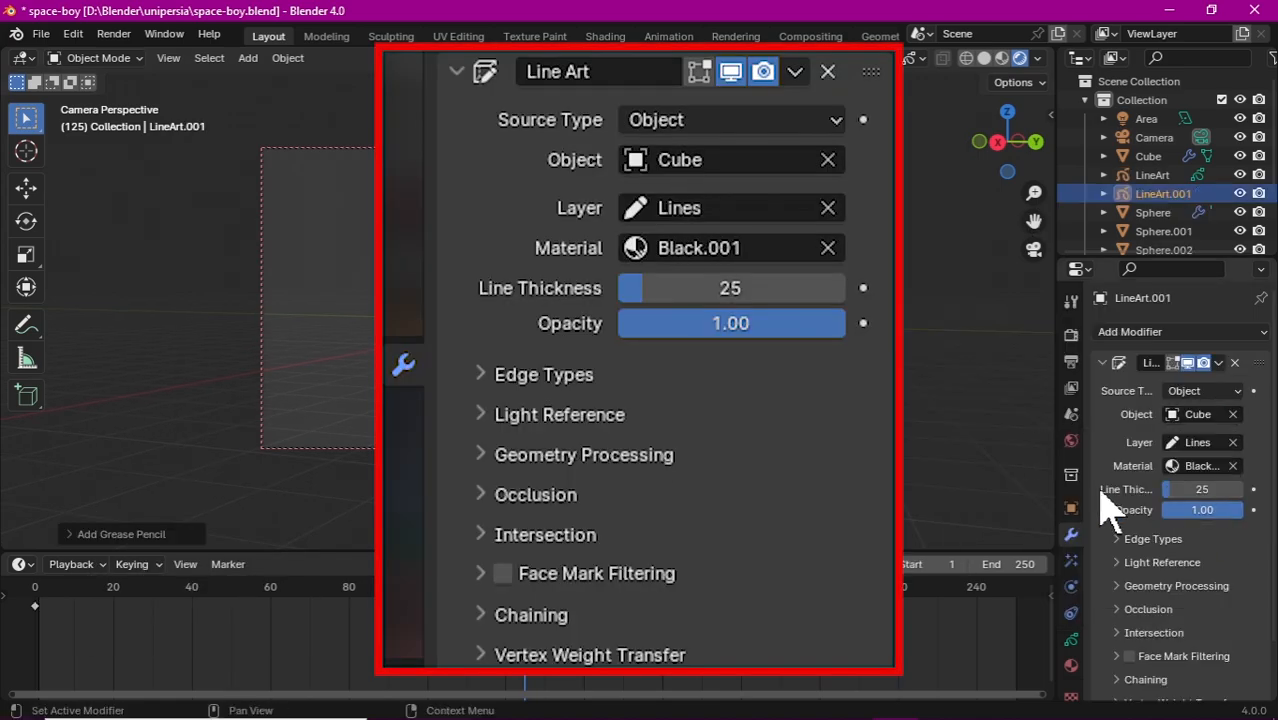
# Step: Set the astronaut line art's stroke base color to dark purple and its line thickness to 16
pyautogui.click(1200, 636)
pyautogui.moveTo(1227, 502); pyautogui.dragTo(1210, 421)
pyautogui.click(1071, 535)
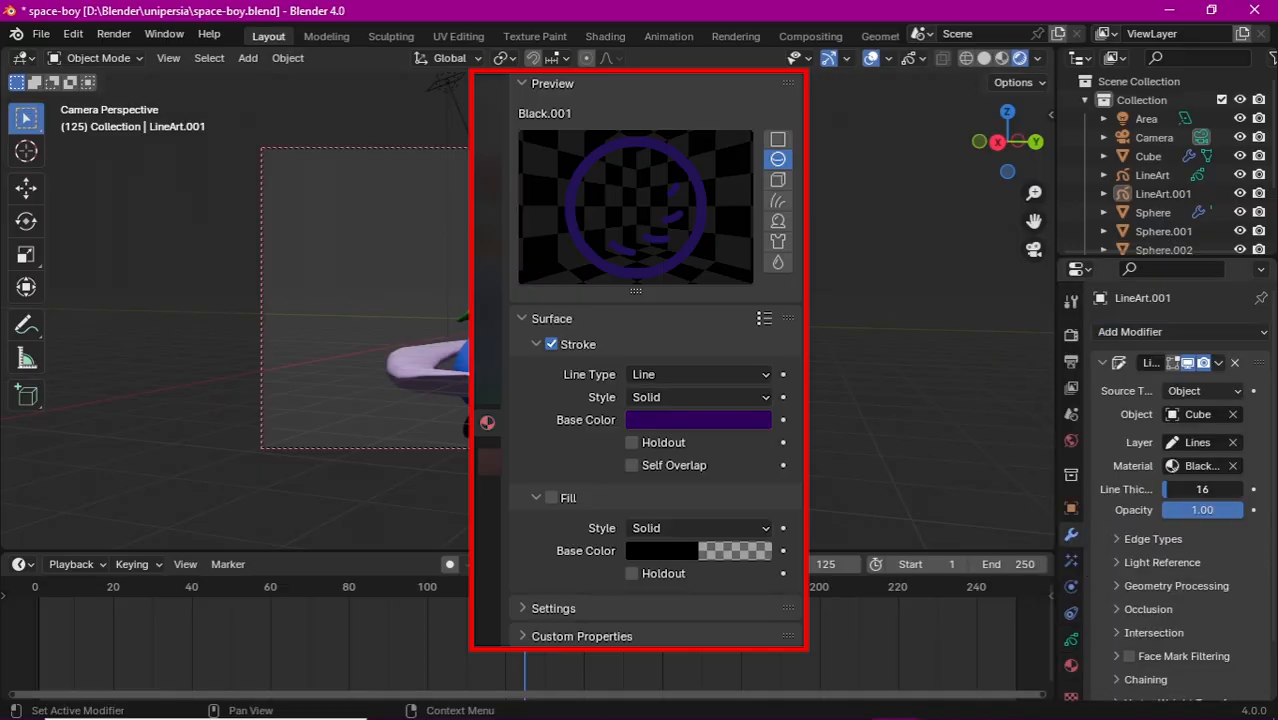
# Step: Add another Grease Pencil Object Line Art and set its source object to Sphere
pyautogui.hotkey('shift', 'a')
pyautogui.moveTo(748, 349)
pyautogui.click(841, 416)
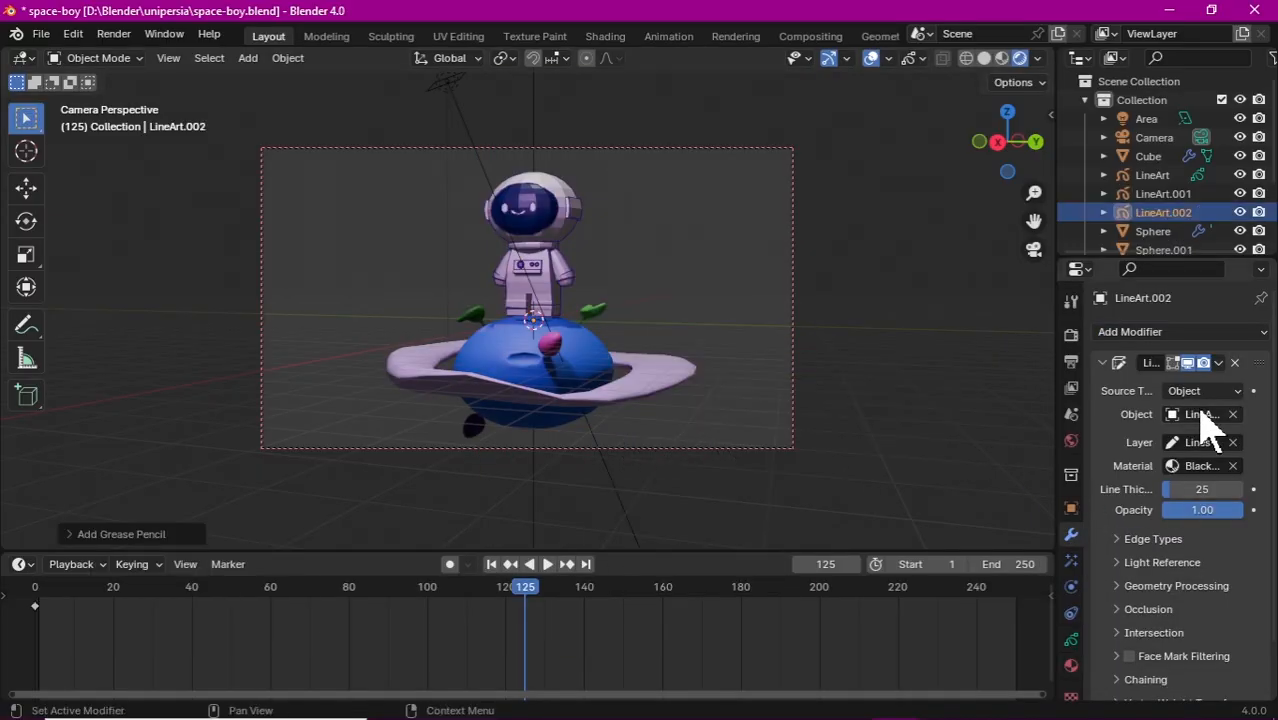
pyautogui.click(1205, 414)
# Step: Set the stroke base color of the planet's line art to yellow
pyautogui.click(1075, 535)
pyautogui.click(1071, 665)
pyautogui.click(1190, 636)
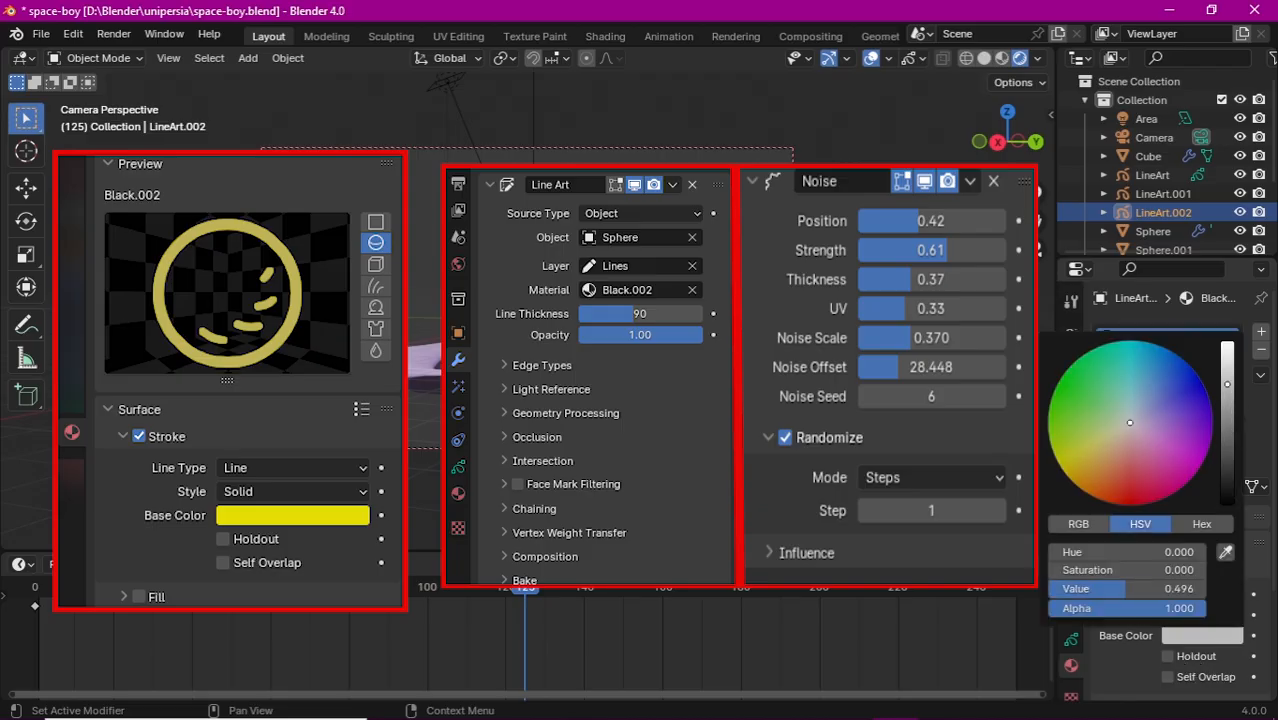
# Step: Set the planet line art's thickness to 90 and give it a Noise modifier with position 0.42, strength 0.61 and thickness 0.37
pyautogui.click(1071, 535)
pyautogui.click(1071, 414)
pyautogui.click(890, 340)
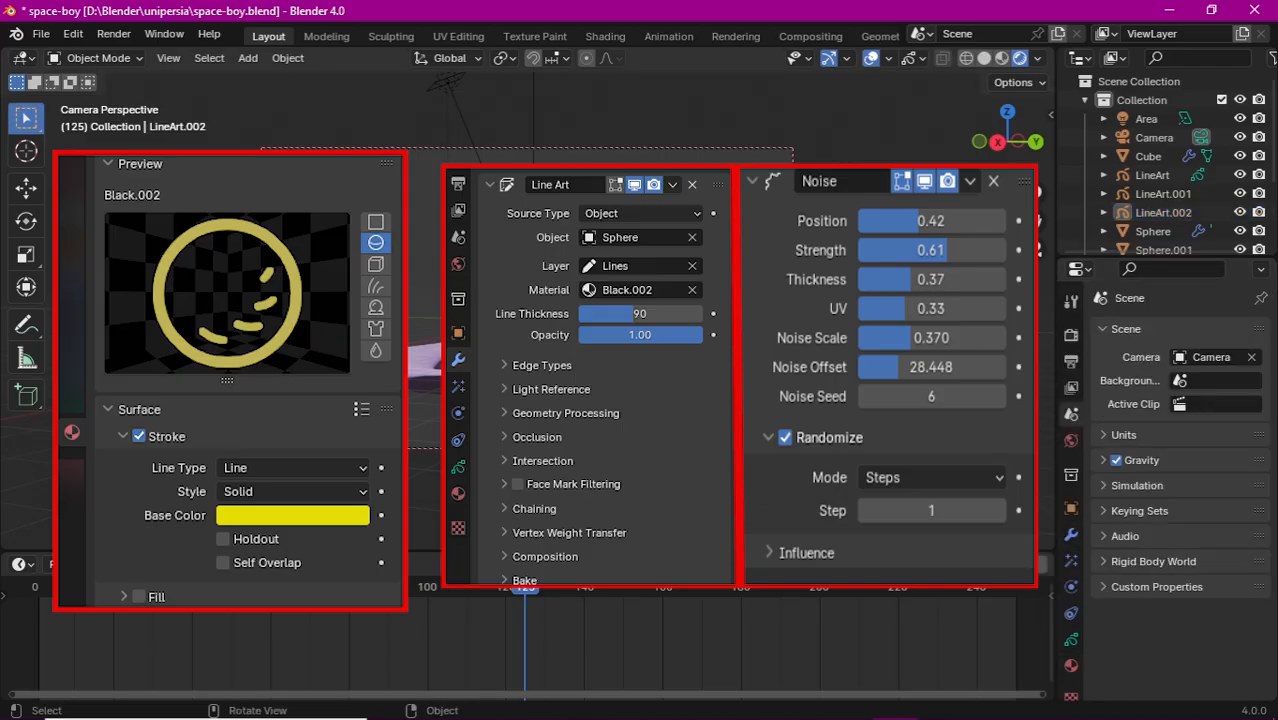
pyautogui.click(1071, 535)
pyautogui.click(1103, 362)
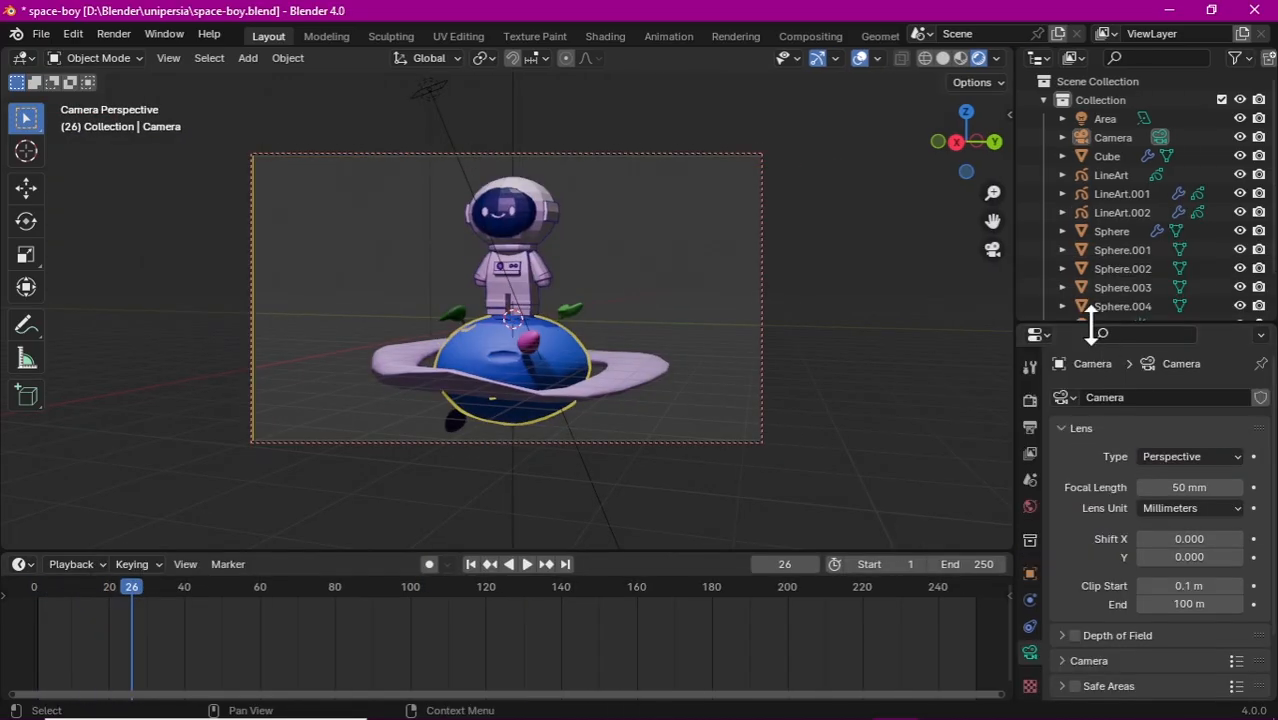
# Step: Add a Grease Pencil Object Line Art for the planet's ring, with Torus as its source object
pyautogui.click(693, 391)
pyautogui.hotkey('shift', 'a')
pyautogui.moveTo(800, 328)
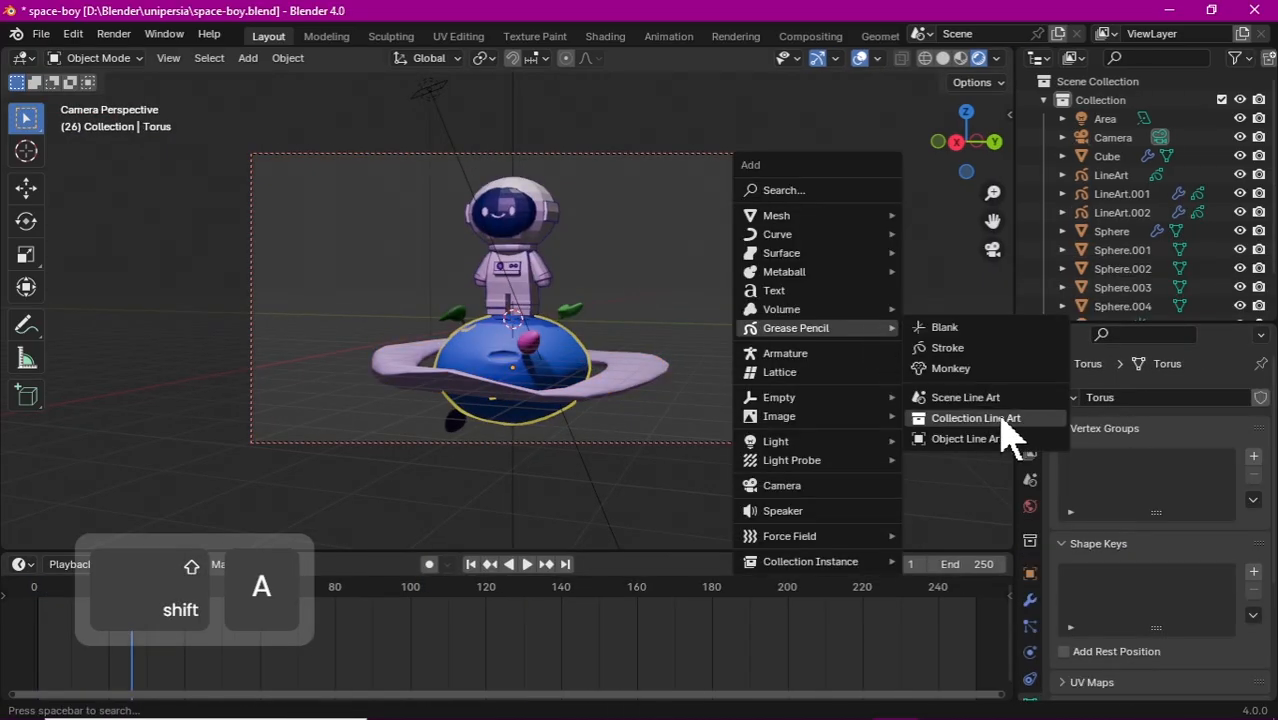
pyautogui.click(1003, 420)
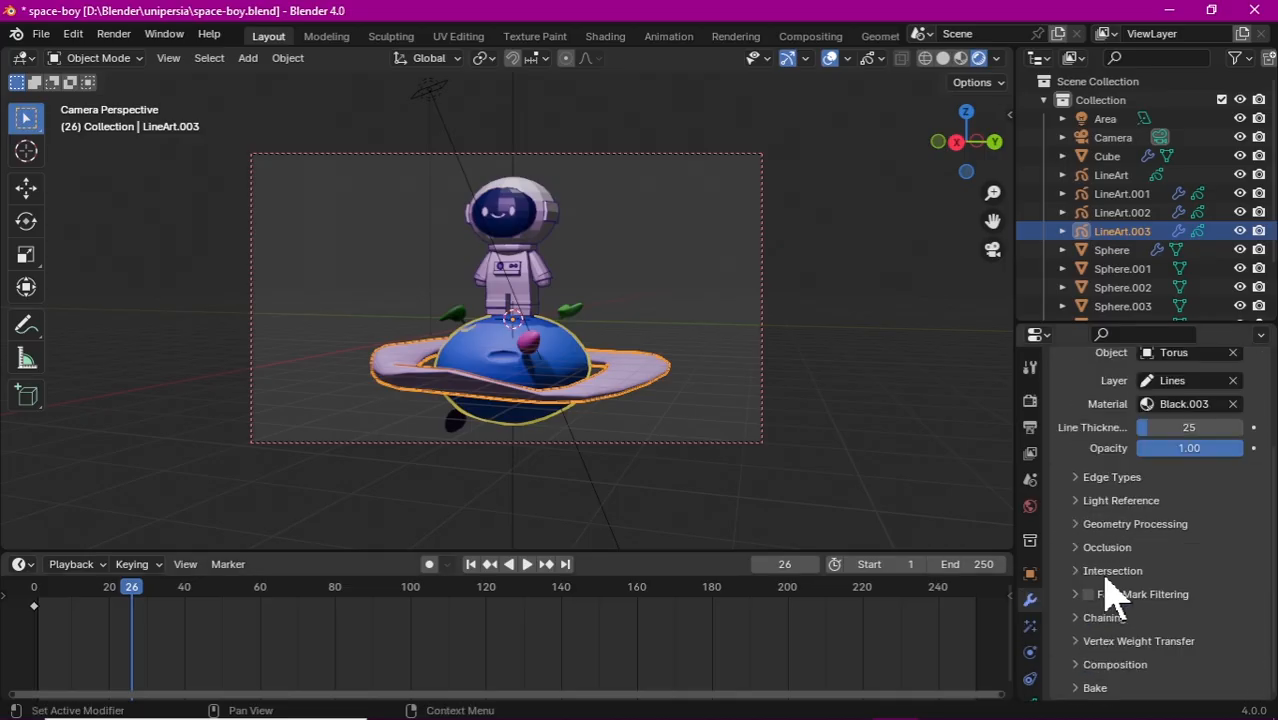
# Step: Set the stroke base color of the ring's line art to purple
pyautogui.click(1030, 605)
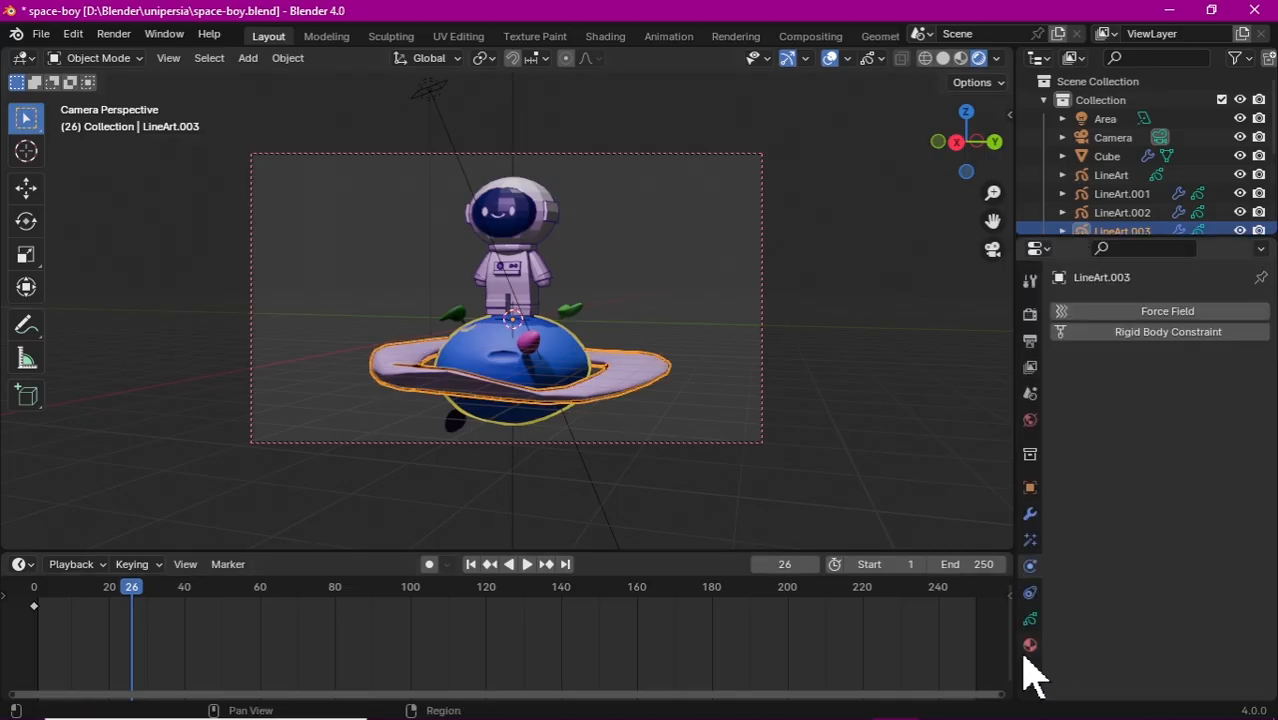
pyautogui.click(1030, 645)
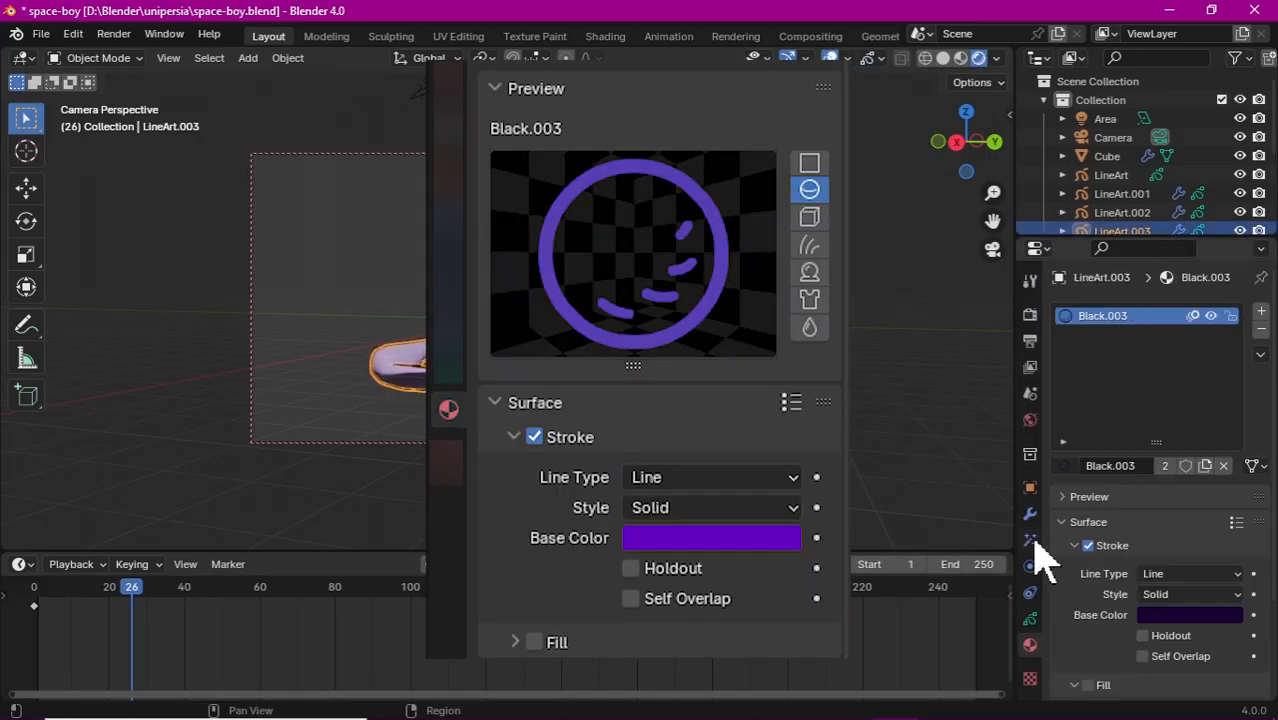
pyautogui.click(1190, 614)
pyautogui.moveTo(1243, 400); pyautogui.dragTo(1243, 340)
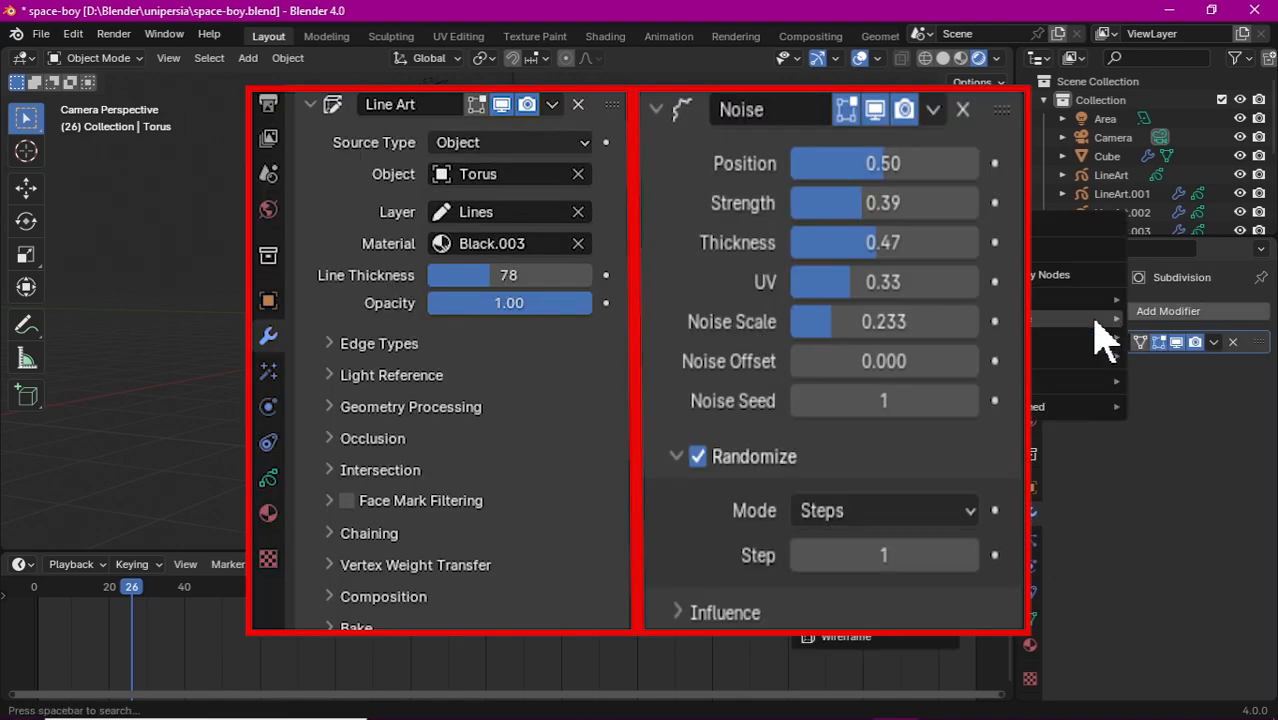
# Step: Set the ring line art's thickness to 78 and add Noise: position 0.50, strength 0.39, thickness 0.47, UV 0.33, scale 0.233, step 1; preview the playback
pyautogui.click(1088, 311)
pyautogui.click(1070, 423)
pyautogui.press('space')
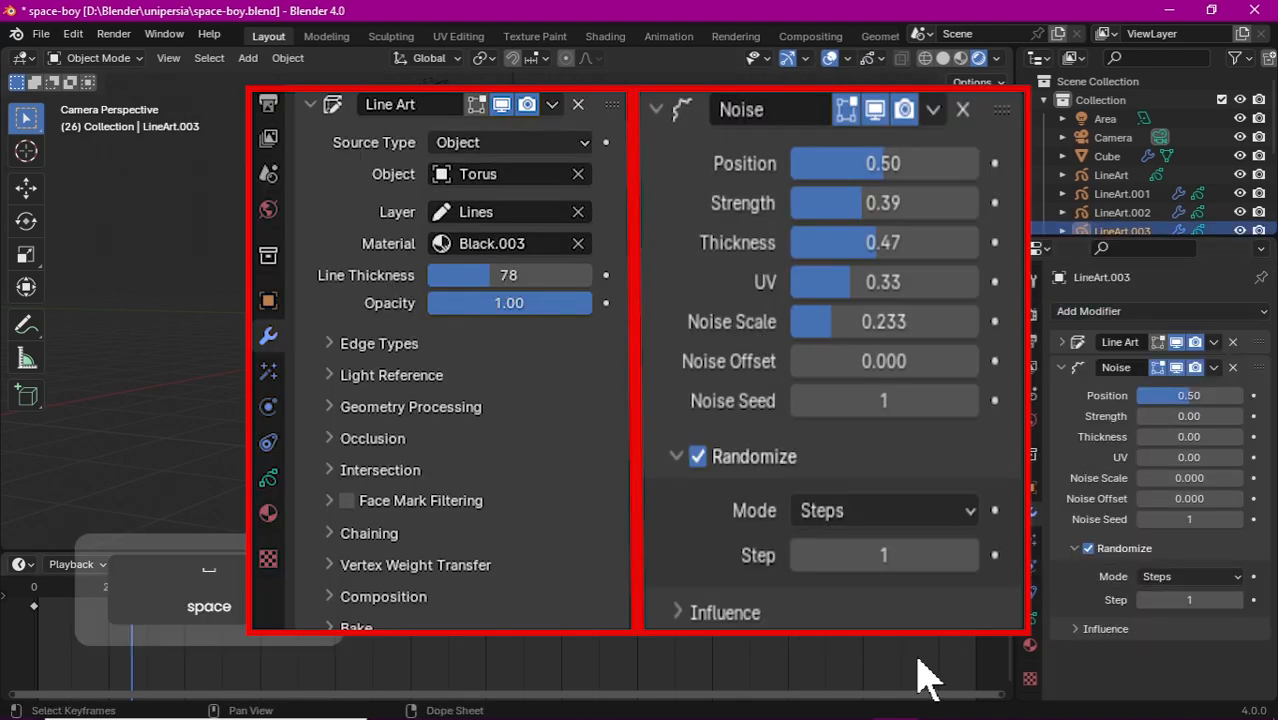
pyautogui.press('space')
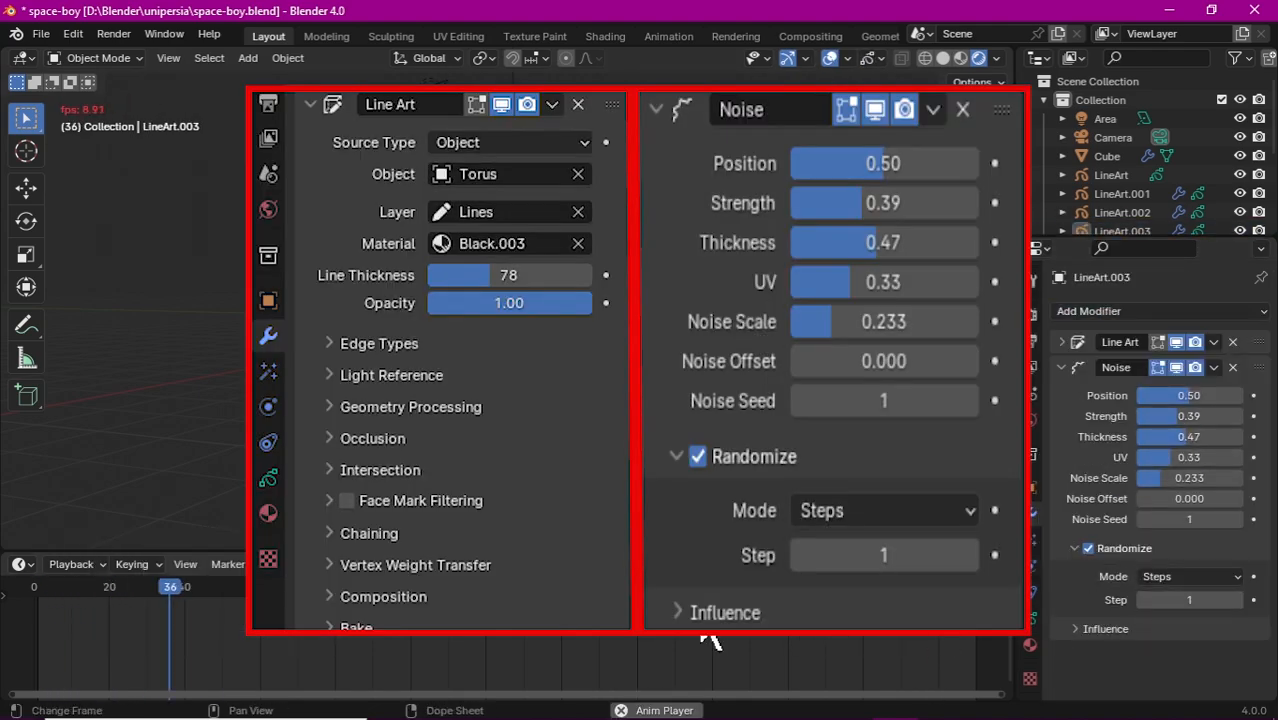
pyautogui.press('space')
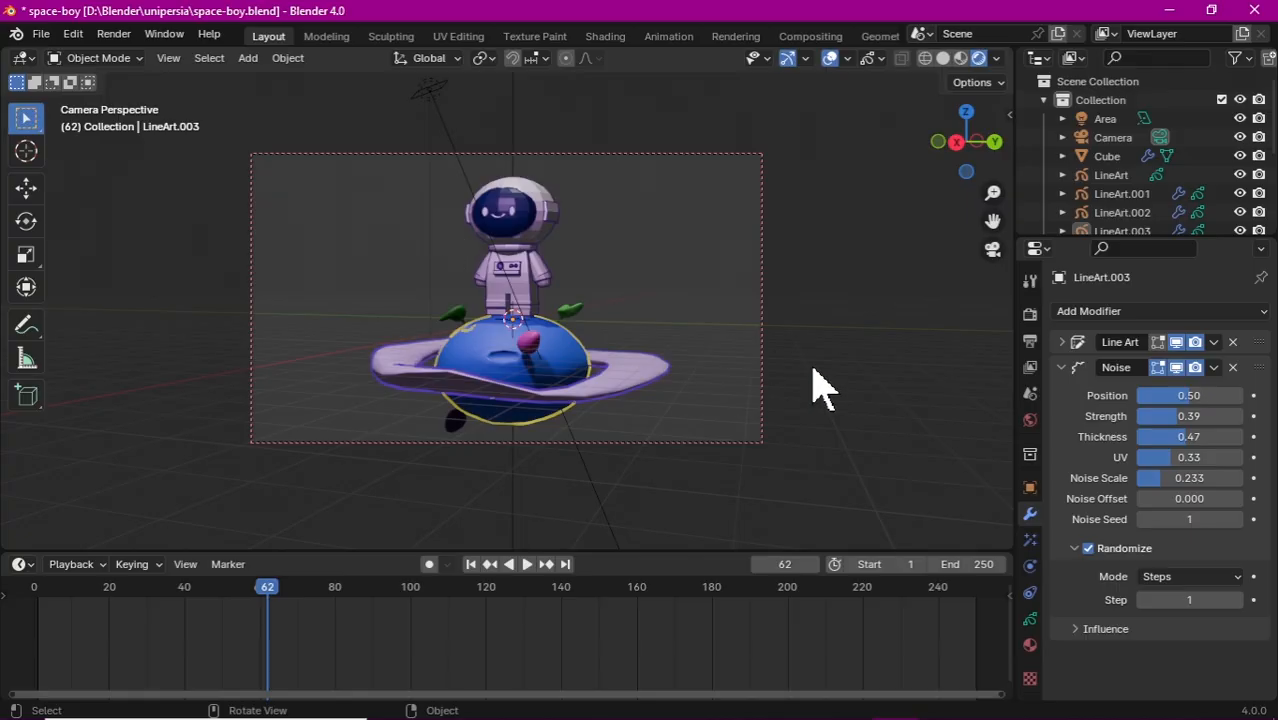
# Step: Add a blank Grease Pencil object and switch it to Draw Mode
pyautogui.click(762, 300)
pyautogui.hotkey('shift', 'a')
pyautogui.moveTo(747, 274)
pyautogui.click(826, 274)
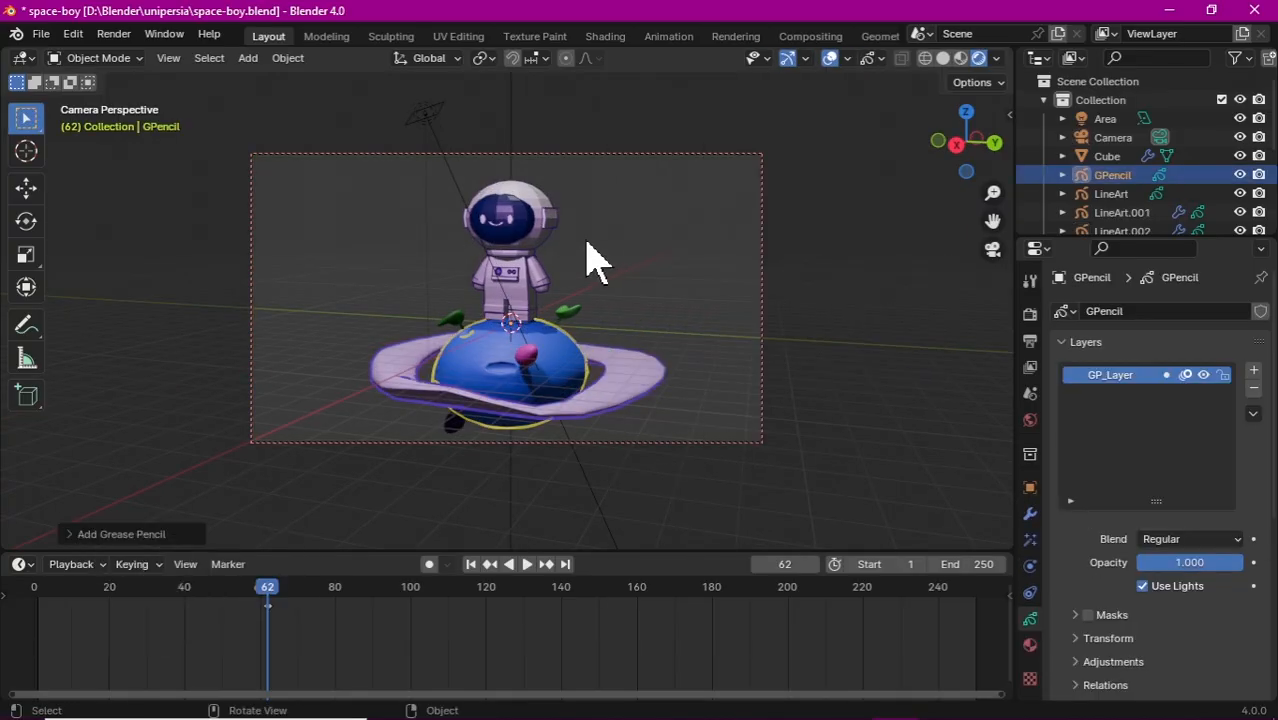
pyautogui.click(130, 62)
pyautogui.click(116, 142)
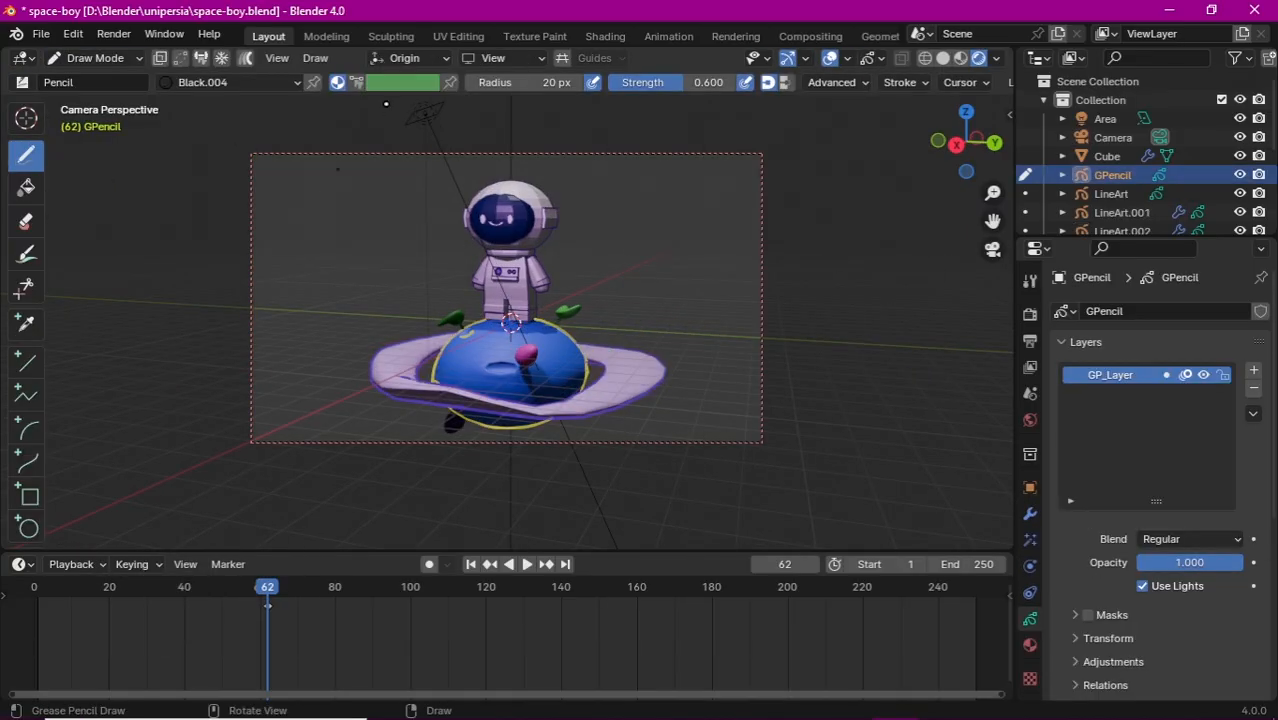
# Step: Set the pencil to radius 35 px and strength 1.000, and sketch stars and a comet-like circle with trailing lines around the astronaut
pyautogui.click(296, 82)
pyautogui.click(276, 298)
pyautogui.click(282, 306)
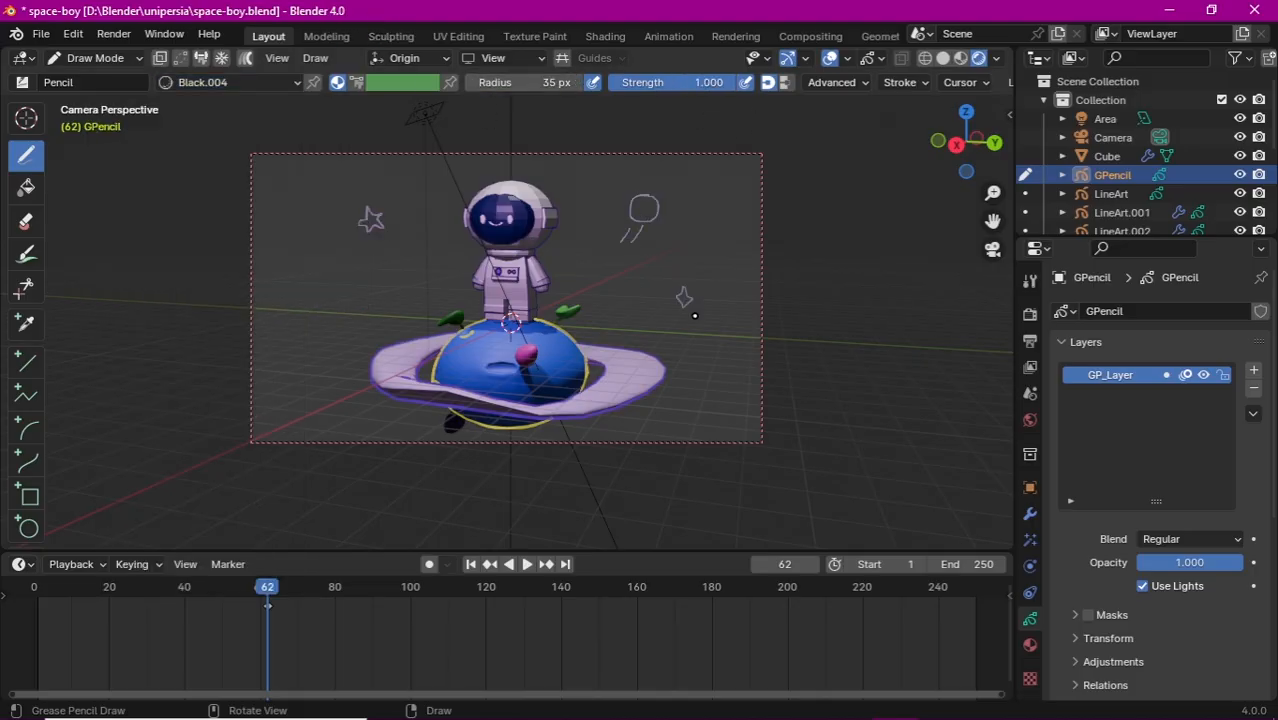
pyautogui.scroll(-3, 49, 467)
pyautogui.hotkey('ctrl', 'z')
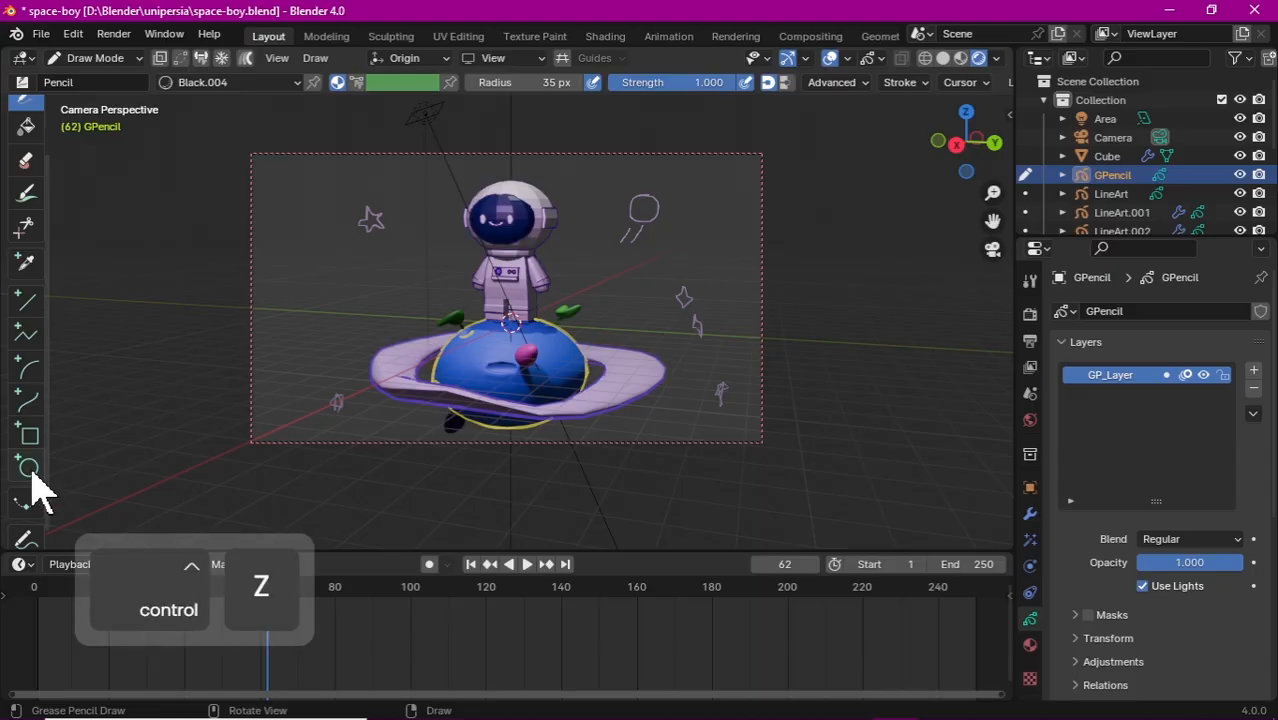
# Step: Add small circles beside the large star with the Circle tool and sketch spirals and more small stars in the background
pyautogui.click(31, 467)
pyautogui.moveTo(376, 187)
pyautogui.mouseDown()
pyautogui.moveTo(386, 197)
pyautogui.moveTo(362, 241)
pyautogui.mouseUp()
pyautogui.press('Return')
pyautogui.press('Return')
pyautogui.hotkey('ctrl', 'z')
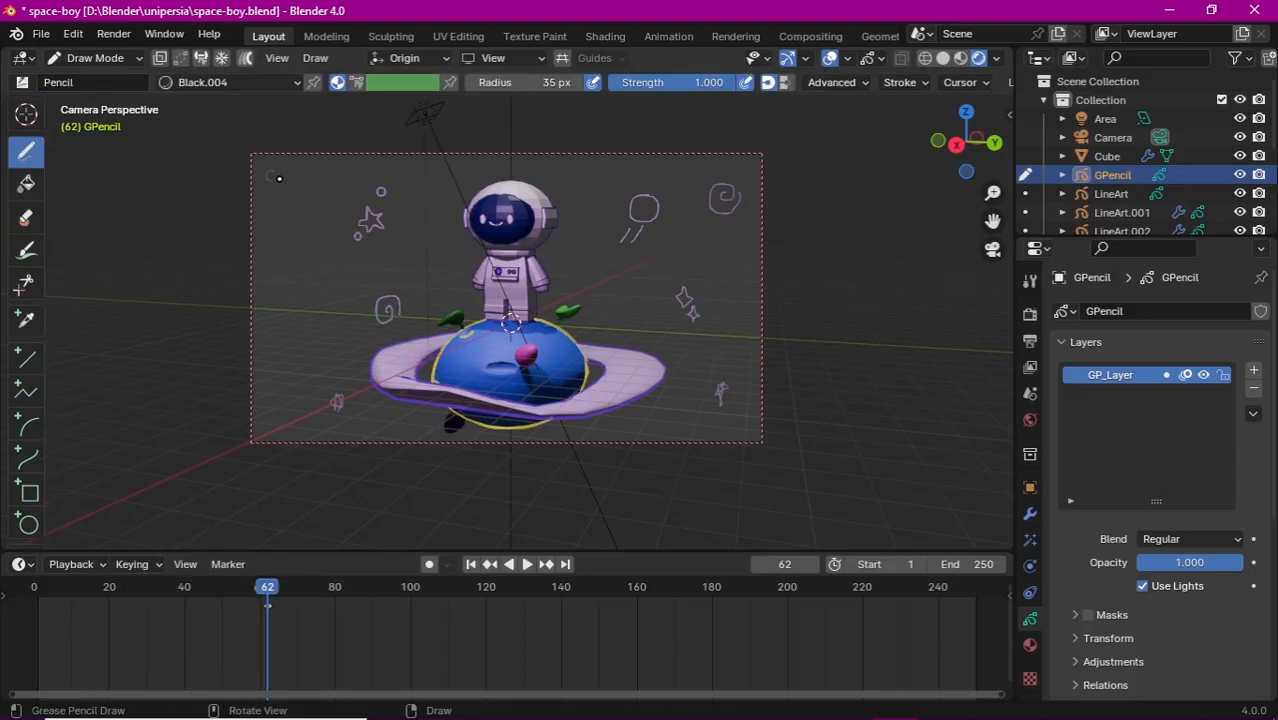
# Step: Return to Object Mode and turn off Use Lights for the drawing's layer
pyautogui.click(126, 58)
pyautogui.click(120, 81)
pyautogui.click(1144, 587)
pyautogui.click(916, 383)
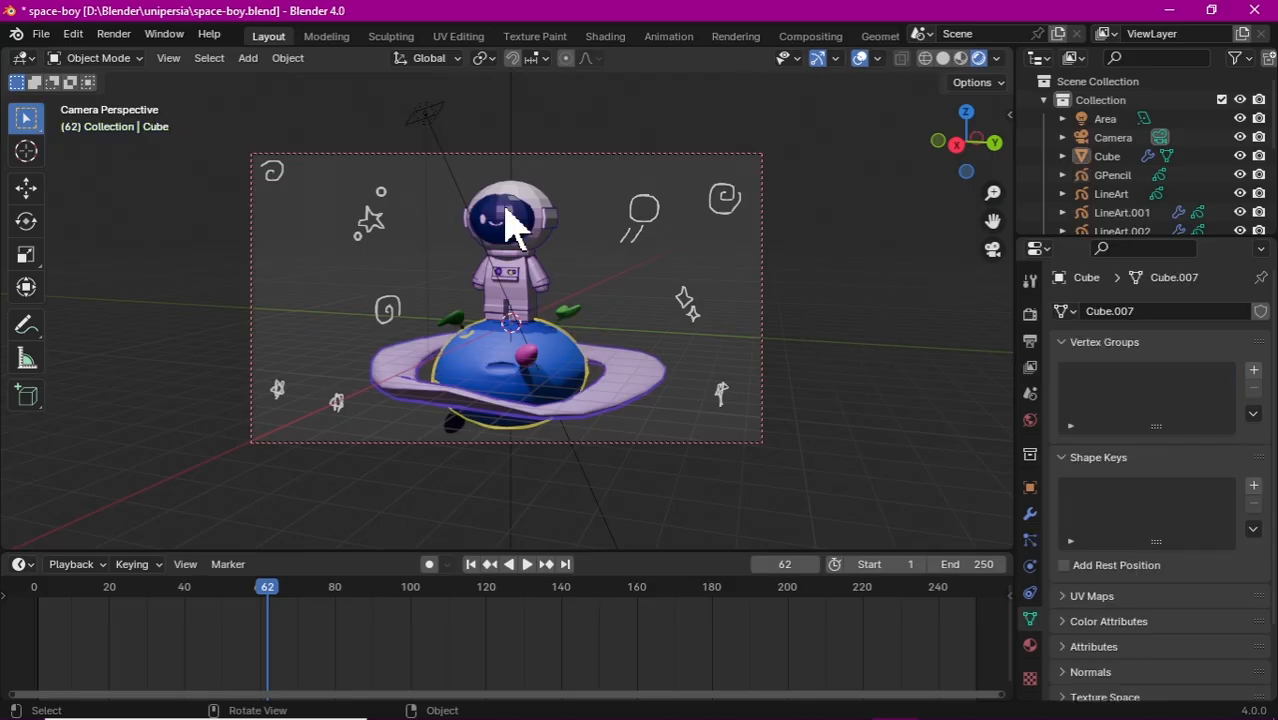
# Step: Leave camera view, place the 3D cursor away from the astronaut and enlarge the timeline area
pyautogui.press('KP_0')
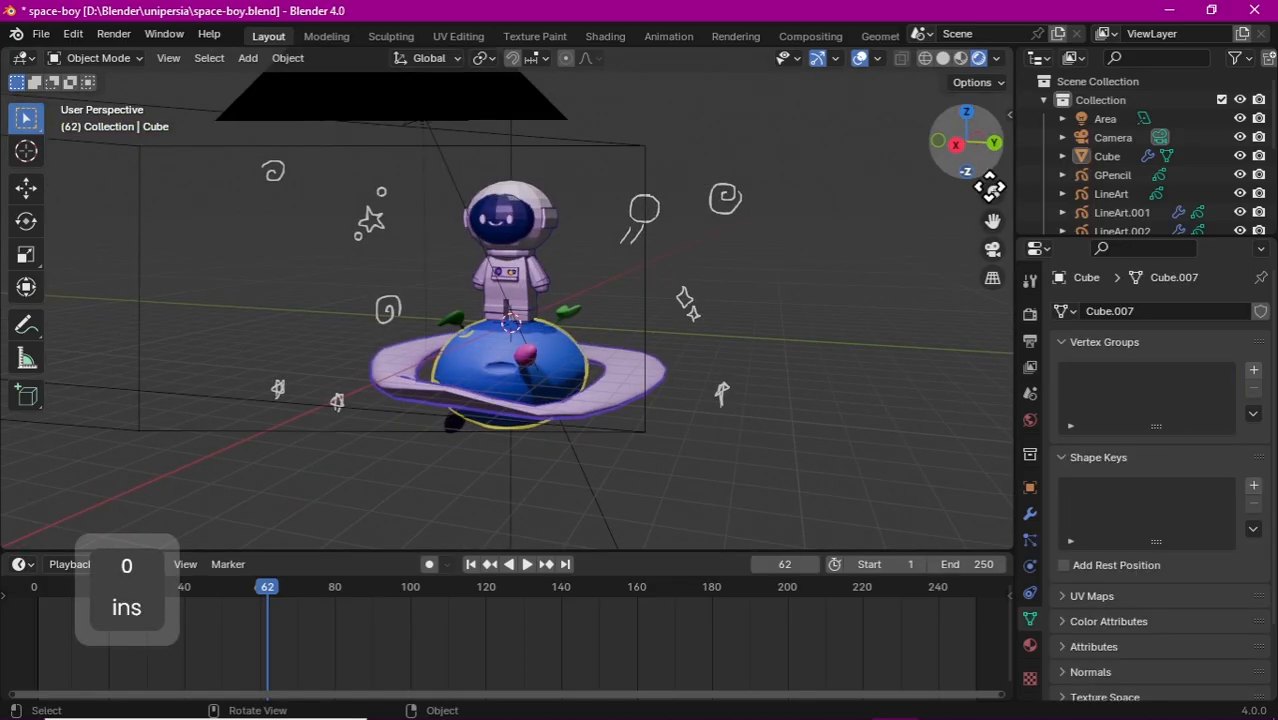
pyautogui.moveTo(992, 192); pyautogui.dragTo(992, 165)
pyautogui.moveTo(992, 221); pyautogui.dragTo(997, 246)
pyautogui.click(27, 151)
pyautogui.click(85, 226)
pyautogui.click(34, 126)
pyautogui.click(523, 323)
pyautogui.moveTo(240, 549); pyautogui.dragTo(232, 484)
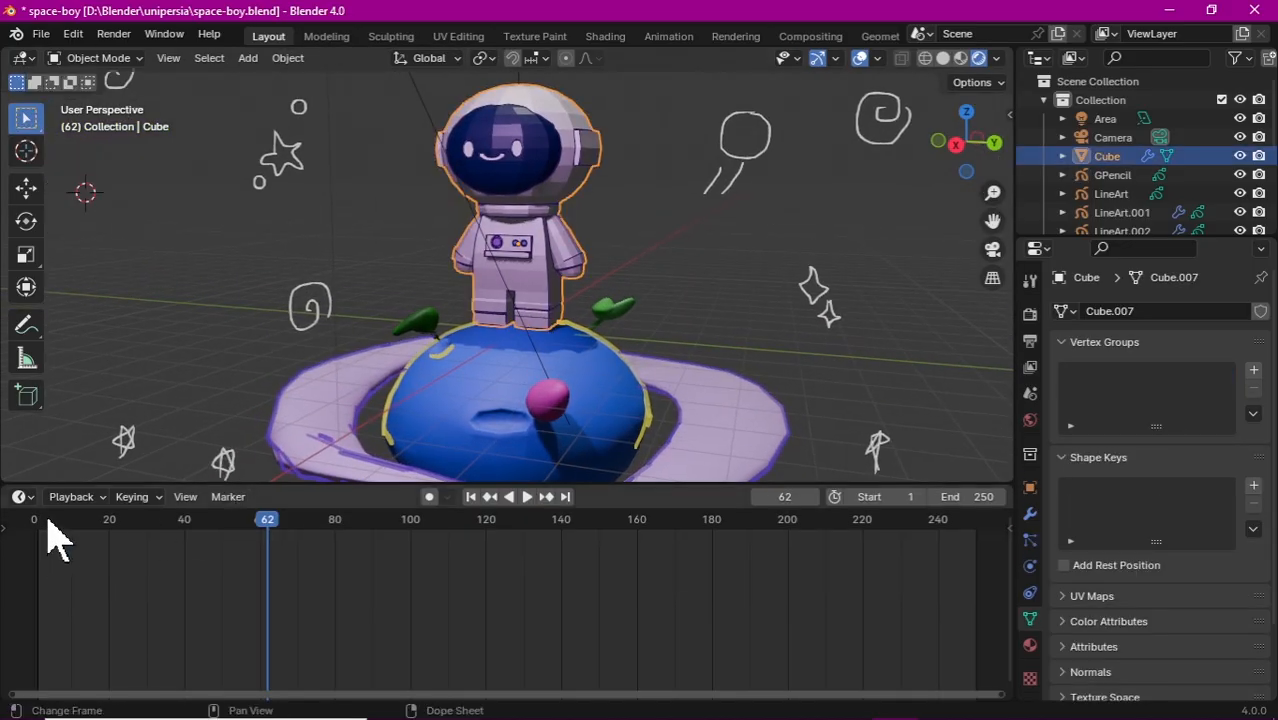
# Step: Play the animation from its first frames to check the background drawings
pyautogui.click(46, 516)
pyautogui.press('space')
pyautogui.press('space')
# Step: Move the background drawing's keyframe to frame 1 and set the current frame to 1
pyautogui.click(808, 273)
pyautogui.moveTo(267, 539); pyautogui.dragTo(38, 575)
pyautogui.moveTo(110, 515); pyautogui.dragTo(38, 516)
# Step: Give the background drawings a Noise modifier with position 0.50 and Randomize in Steps mode at step 4, and preview the playback
pyautogui.click(184, 331)
pyautogui.press('KP_0')
pyautogui.click(1030, 513)
pyautogui.click(1160, 311)
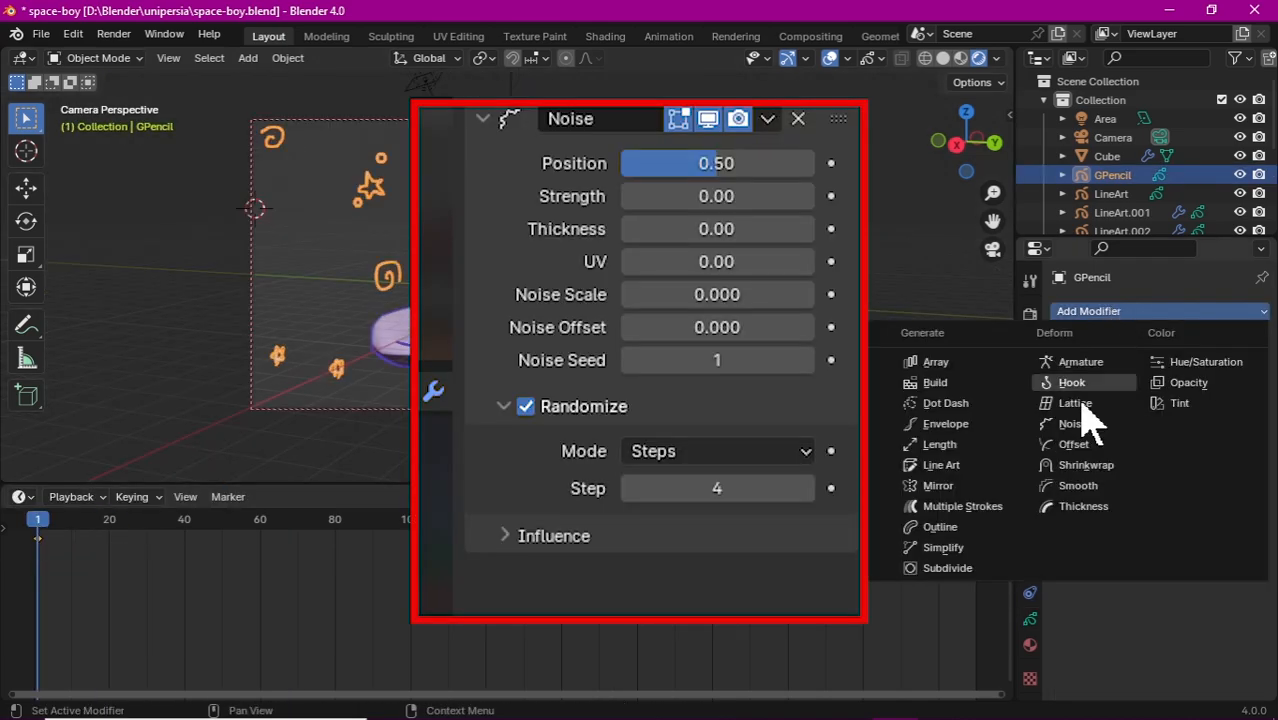
pyautogui.click(1082, 417)
pyautogui.press('space')
pyautogui.press('space')
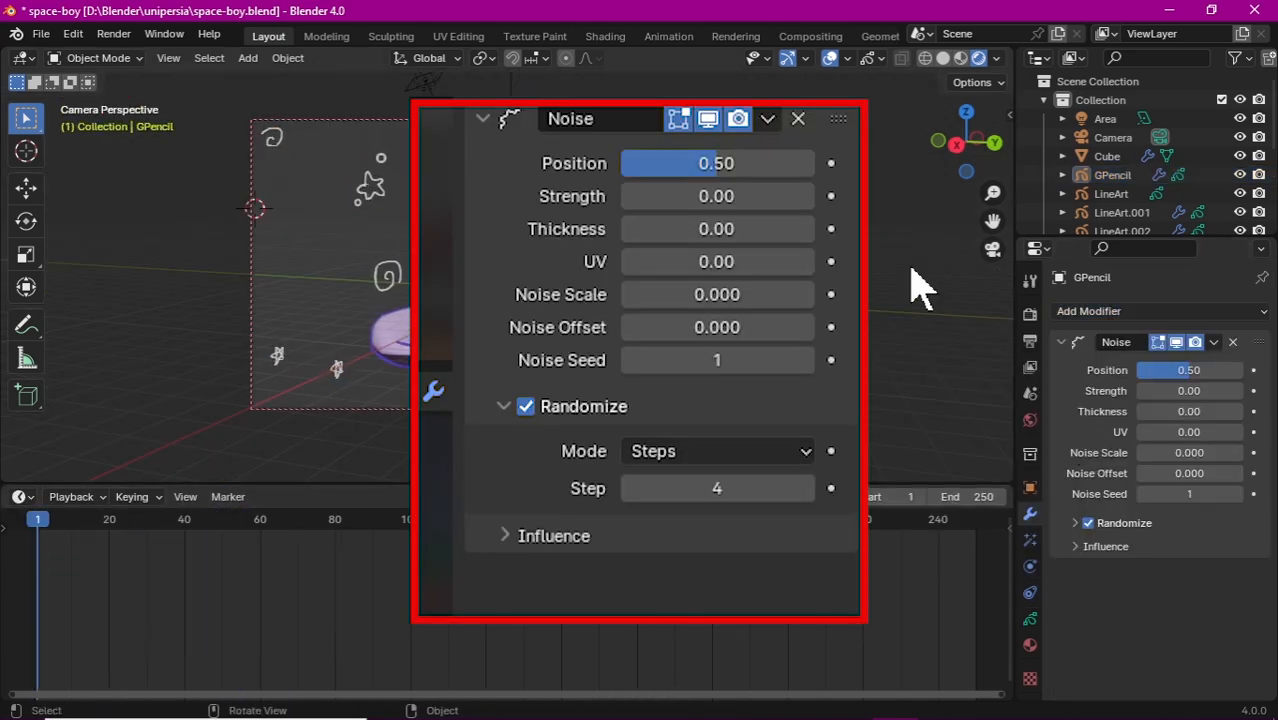
pyautogui.click(1100, 523)
pyautogui.press('space')
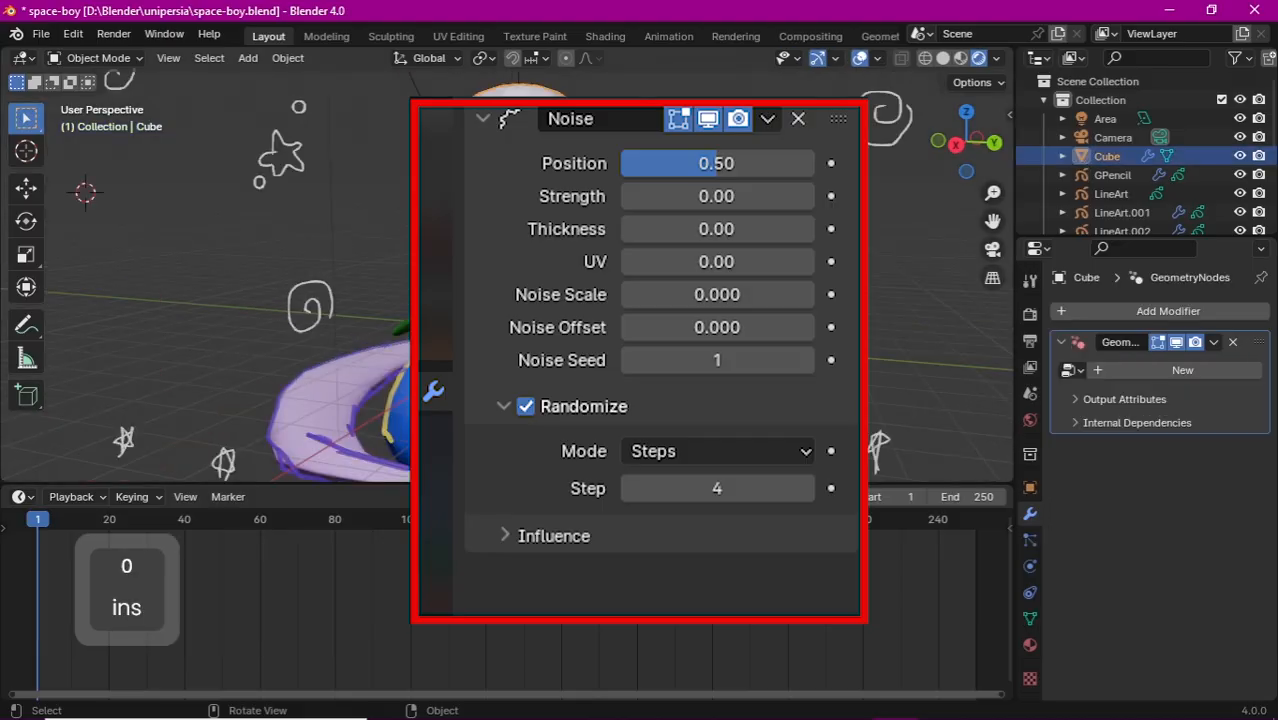
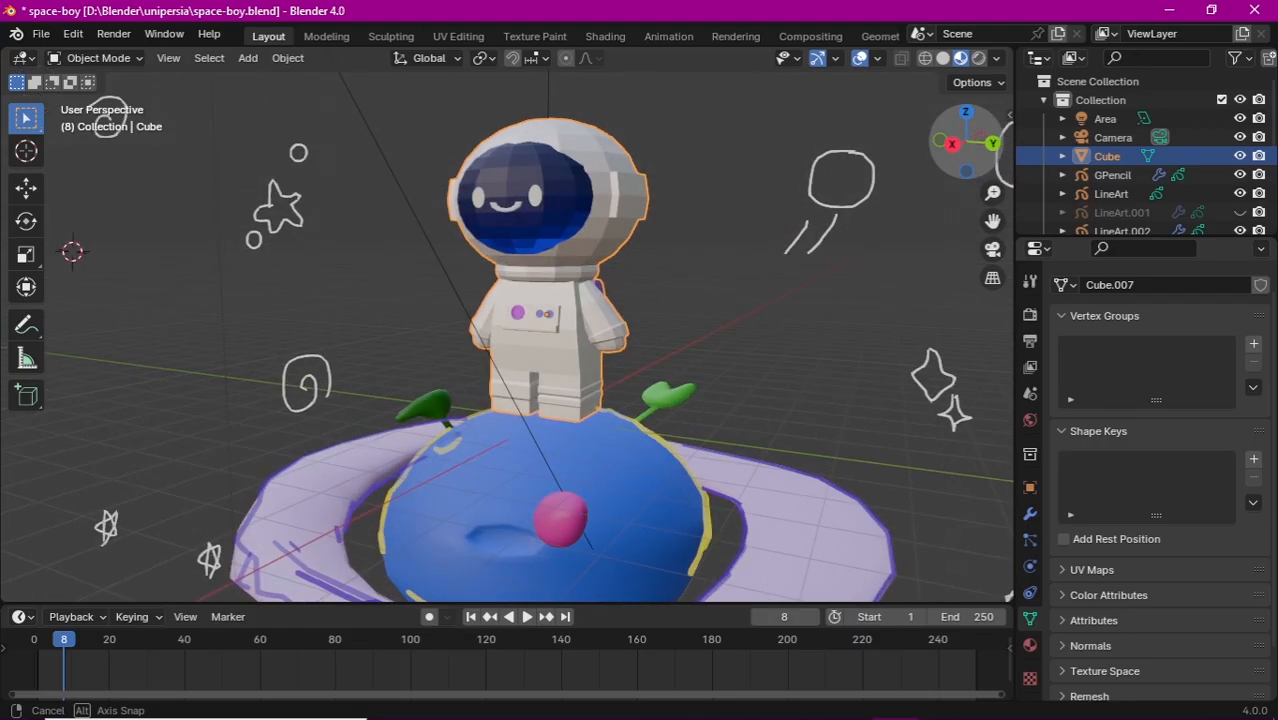
# Step: Enter Edit Mode on the astronaut and select all faces of its left arm
pyautogui.moveTo(108, 122); pyautogui.dragTo(194, 128, button='middle')
pyautogui.click(98, 58)
pyautogui.click(98, 101)
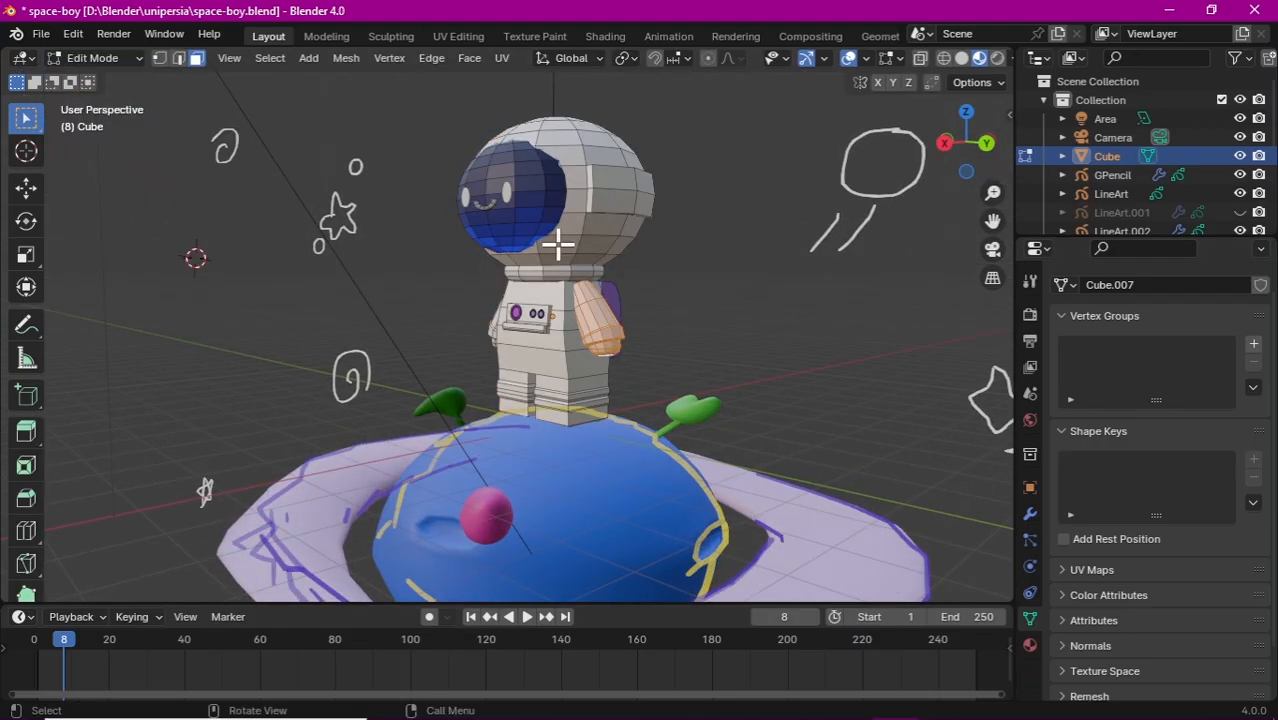
pyautogui.moveTo(980, 157); pyautogui.dragTo(974, 252)
pyautogui.press('ctrl+KP_Add')
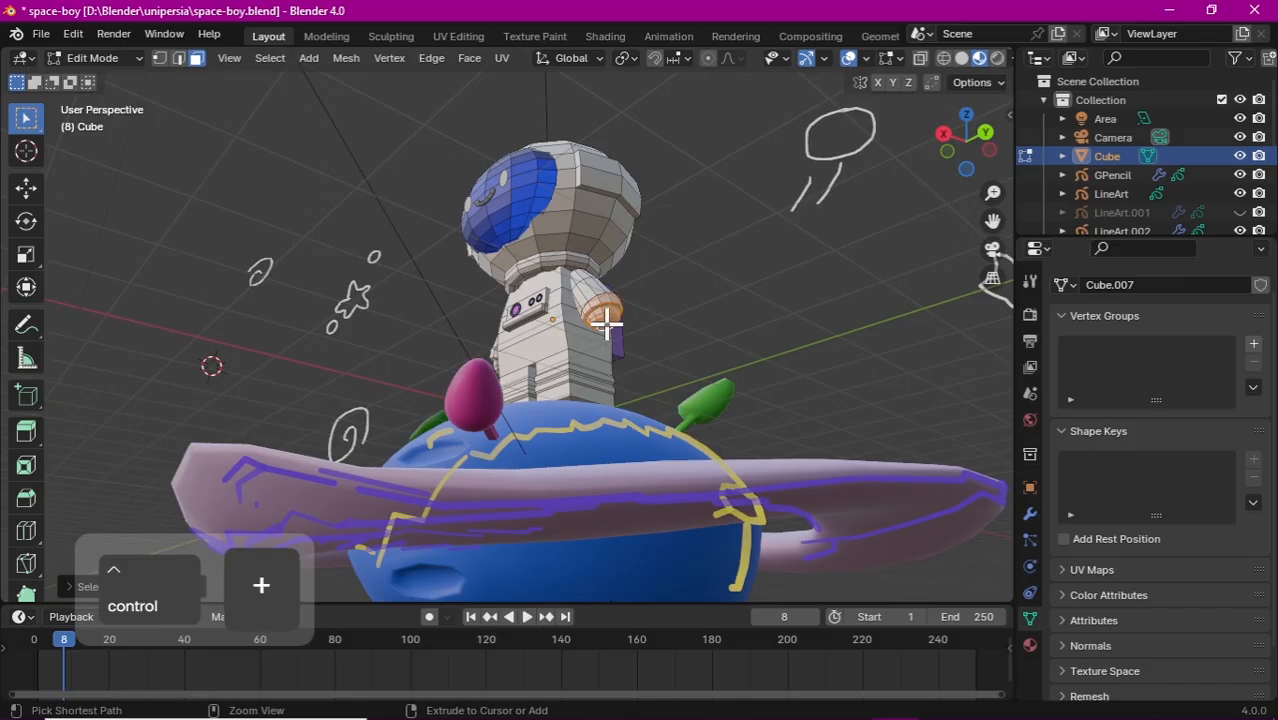
# Step: Rotate the astronaut's left arm about the Y axis and reposition it along X at the shoulder
pyautogui.moveTo(968, 168); pyautogui.dragTo(767, 357)
pyautogui.press('r')
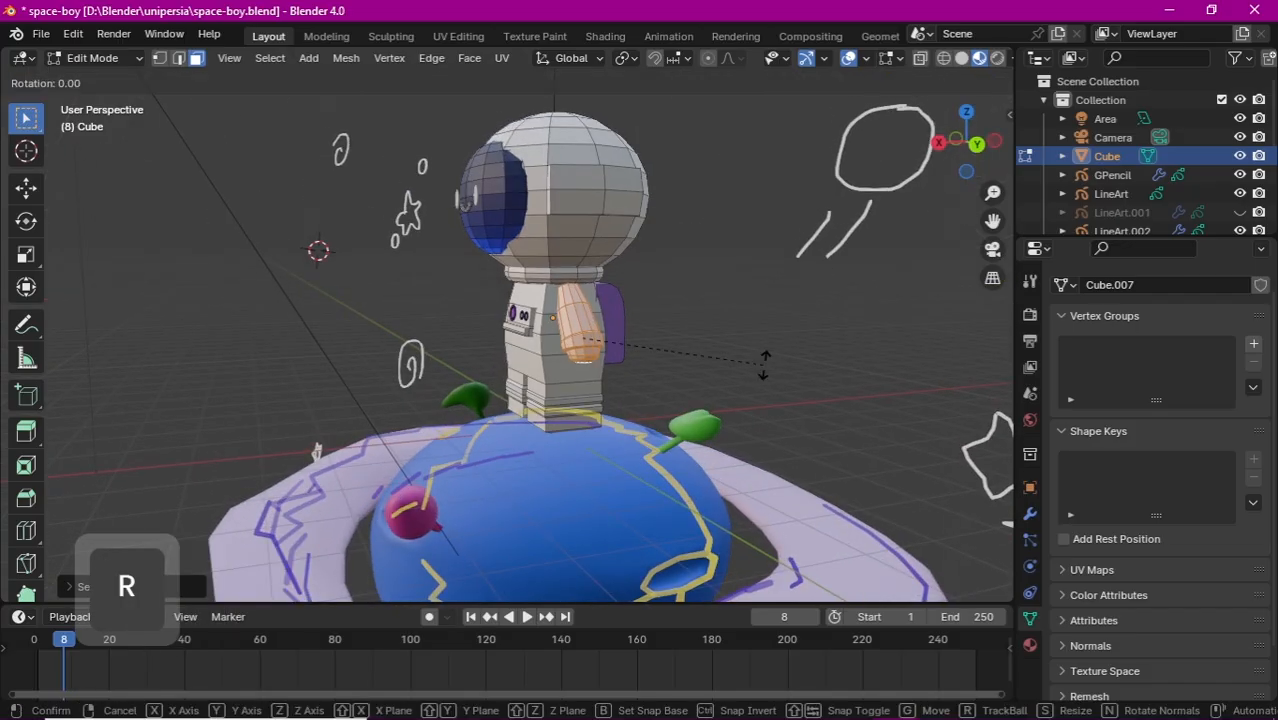
pyautogui.press('y')
pyautogui.click(829, 281)
pyautogui.click(977, 144)
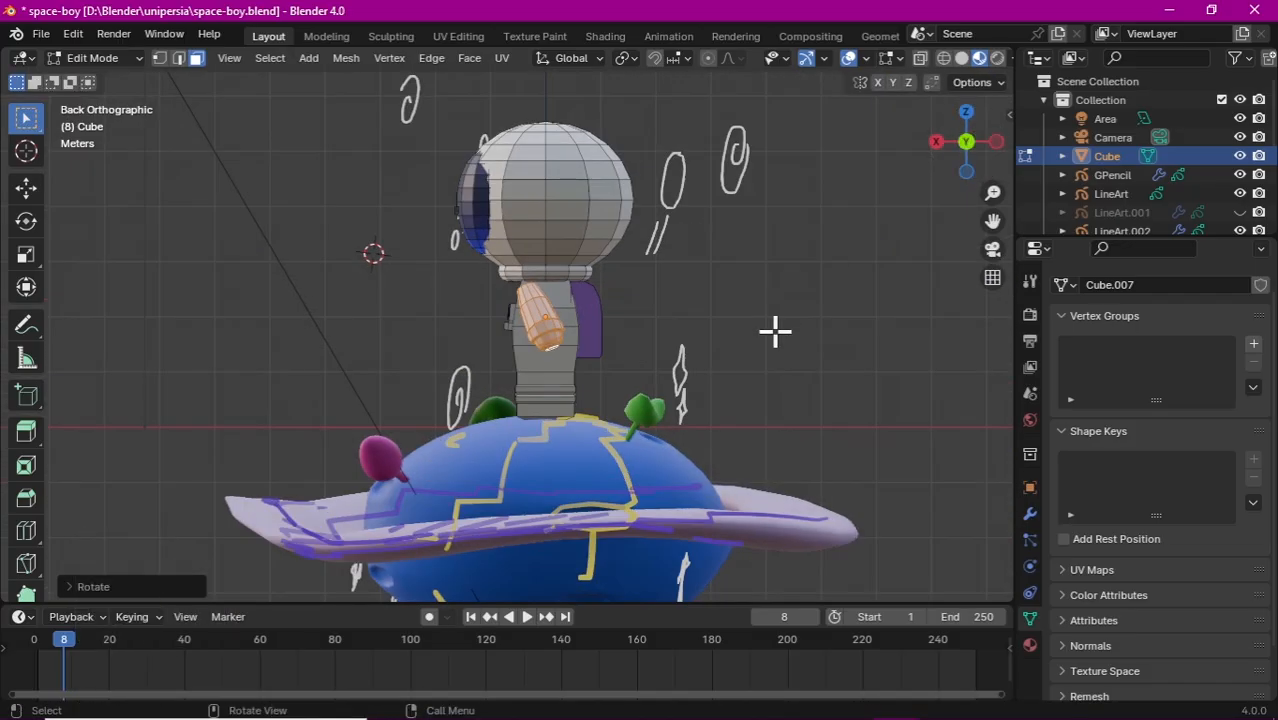
pyautogui.press('g')
pyautogui.press('x')
pyautogui.click(794, 320)
pyautogui.moveTo(962, 146); pyautogui.dragTo(1072, 186)
pyautogui.press('g')
pyautogui.press('y')
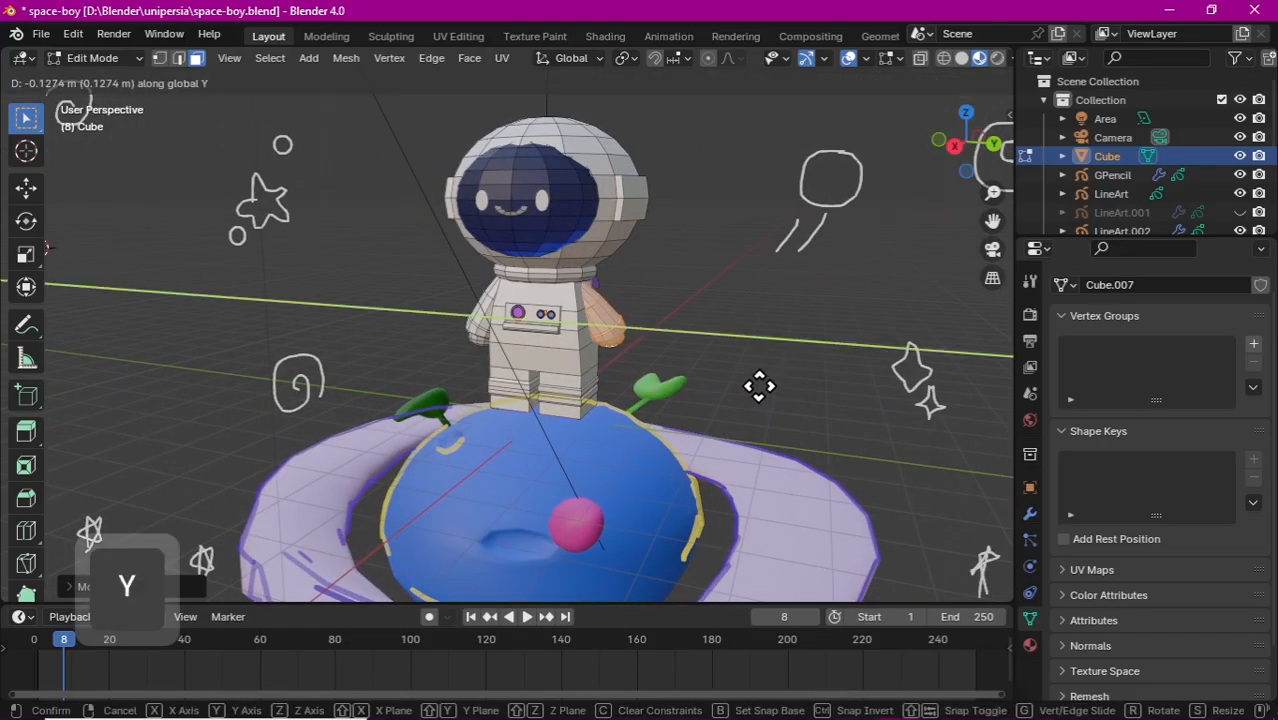
pyautogui.press('Escape')
# Step: Rotate the left arm slightly outward from the body and raise it a little along Z
pyautogui.press('r')
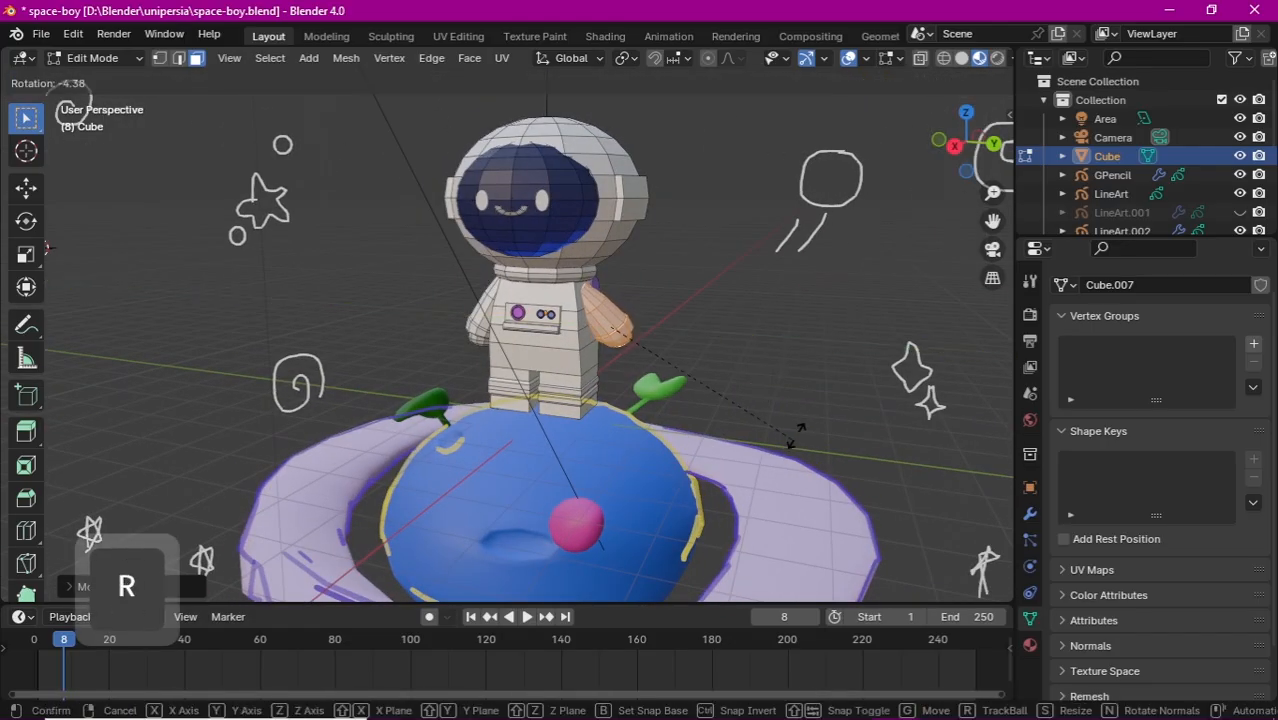
pyautogui.click(795, 424)
pyautogui.press('g')
pyautogui.press('z')
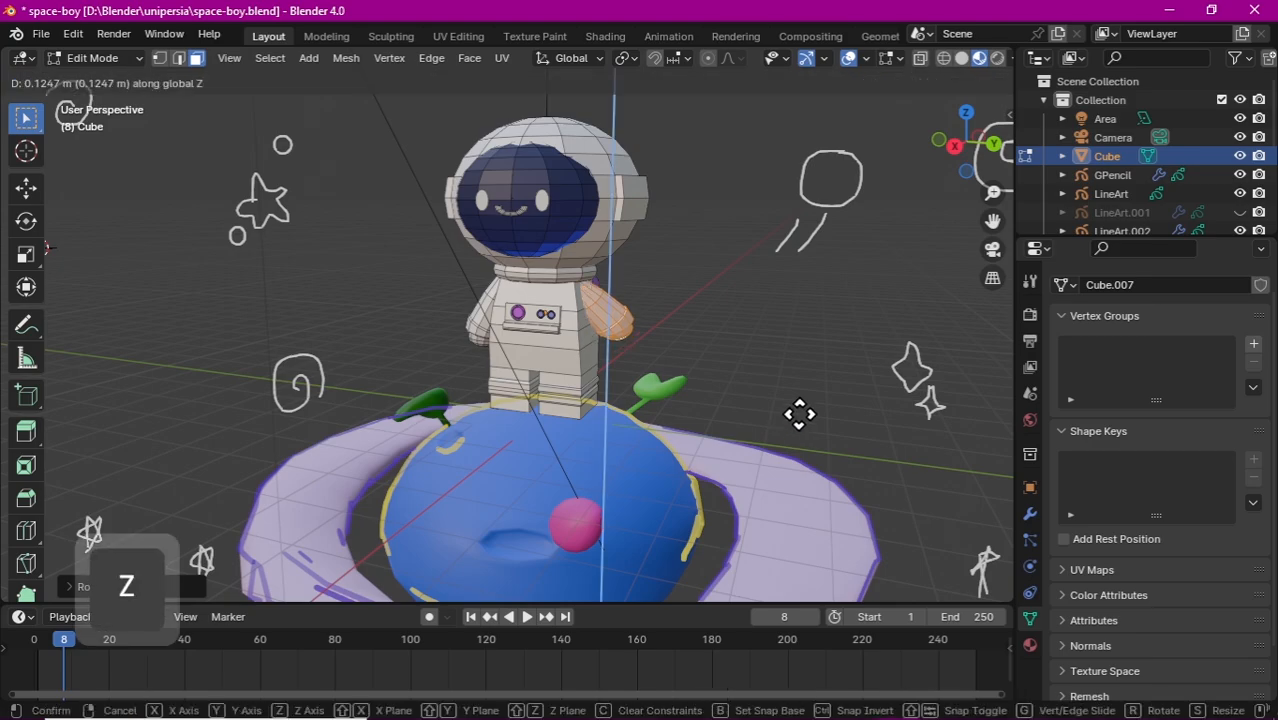
pyautogui.click(802, 415)
# Step: Select the astronaut's whole right arm and rotate it slightly about the Y axis
pyautogui.moveTo(977, 150); pyautogui.dragTo(1155, 100)
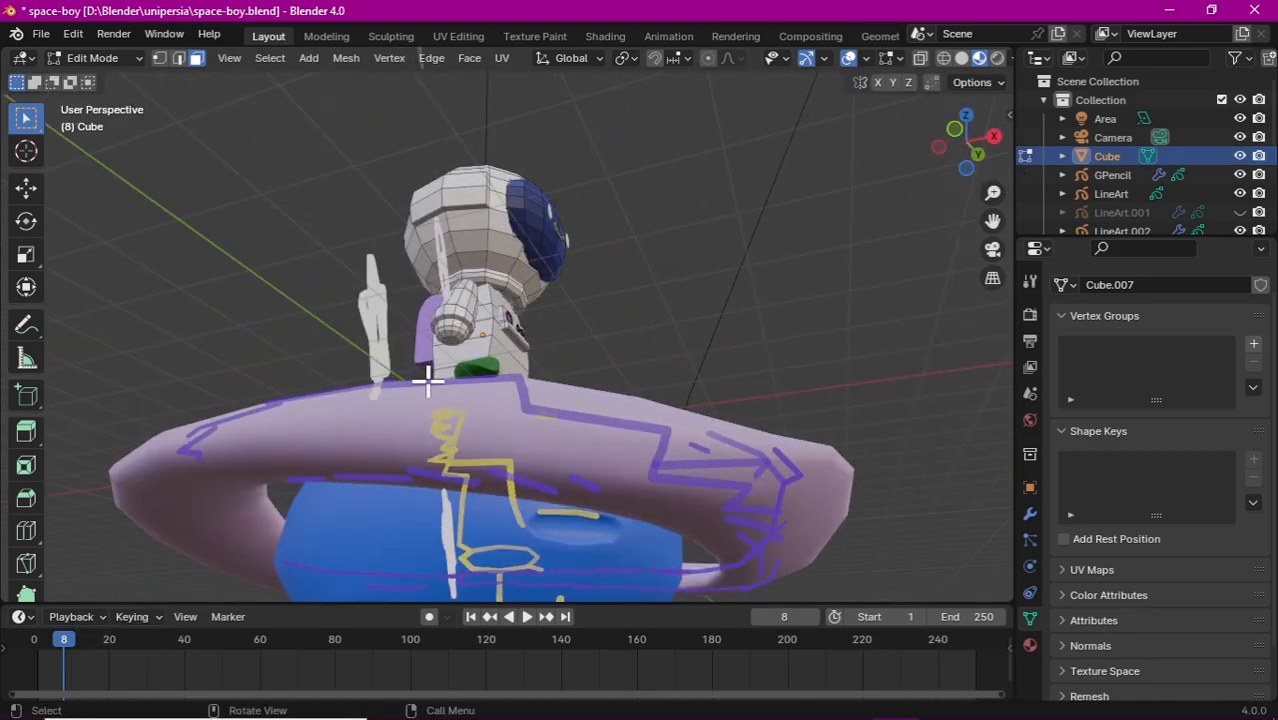
pyautogui.press('ctrl')
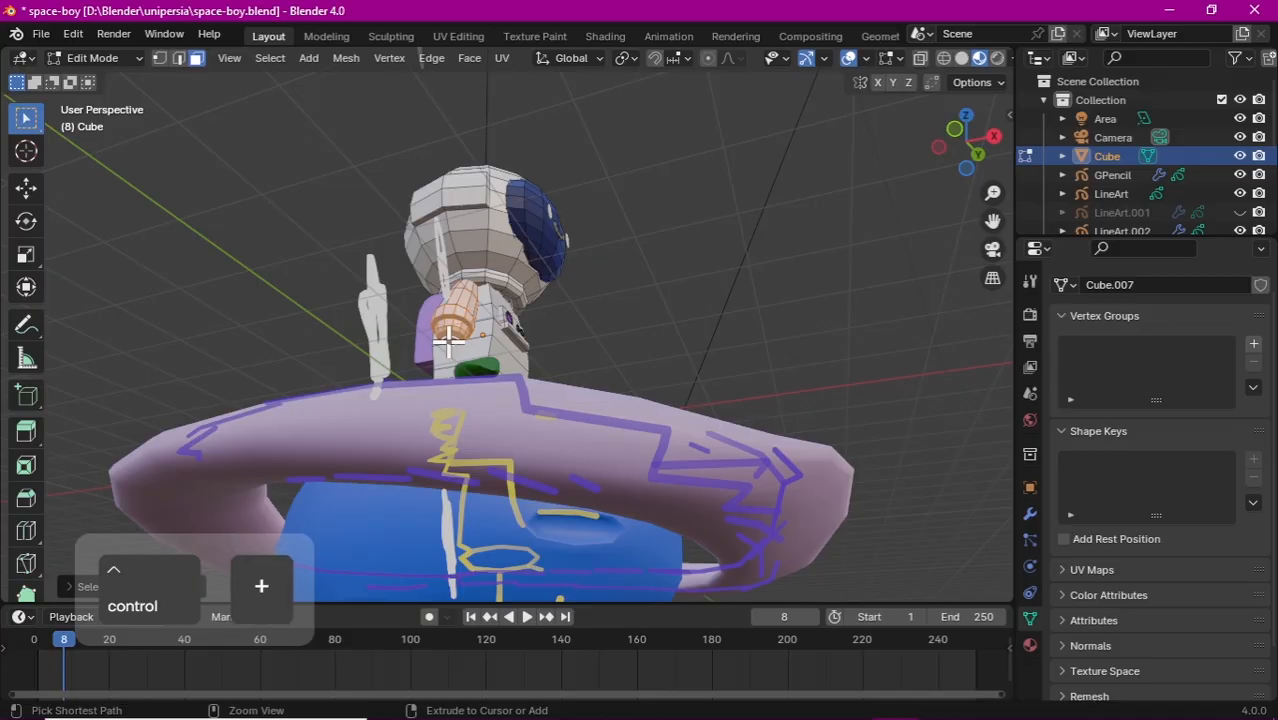
pyautogui.moveTo(970, 143); pyautogui.dragTo(966, 215)
pyautogui.press('r')
pyautogui.press('y')
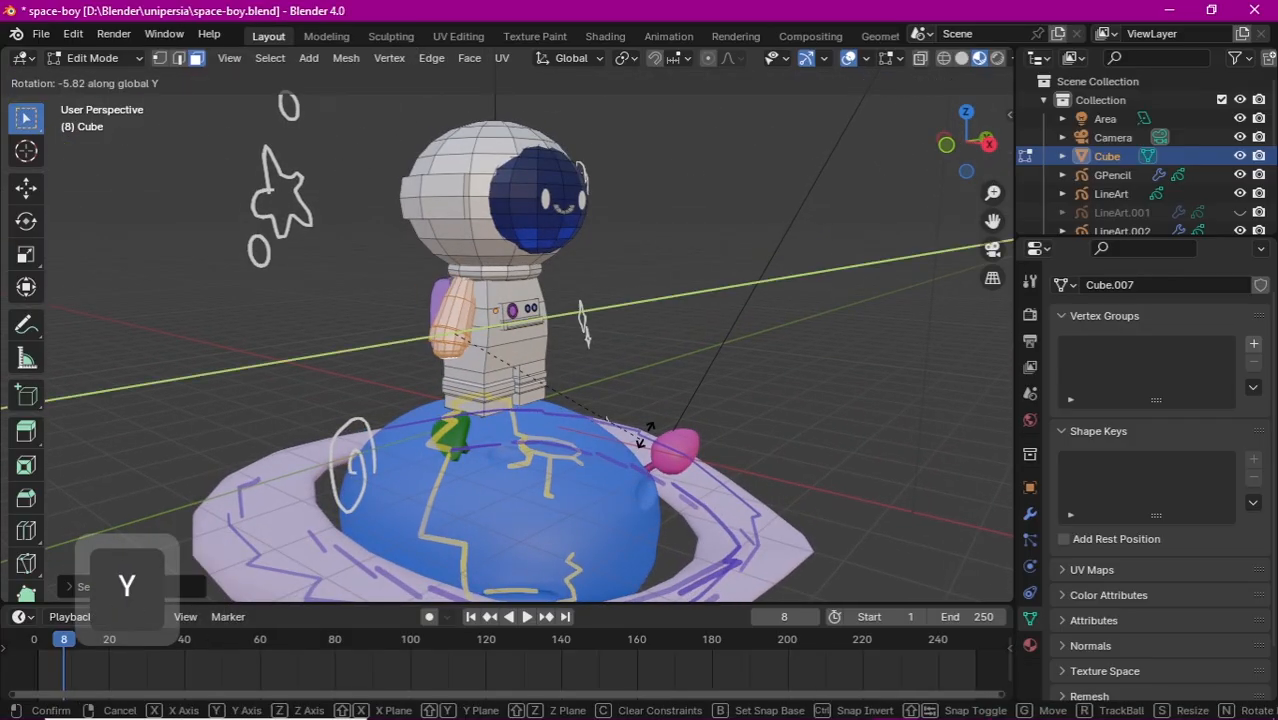
pyautogui.click(647, 434)
# Step: Adjust the right arm's height along the Z axis
pyautogui.moveTo(970, 145); pyautogui.dragTo(900, 145)
pyautogui.click(993, 250)
pyautogui.press('g')
pyautogui.press('z')
pyautogui.click(685, 382)
# Step: Hide the planet temporarily to select the lower part of the astronaut's left leg, and show the planet again
pyautogui.moveTo(984, 154); pyautogui.dragTo(985, 110)
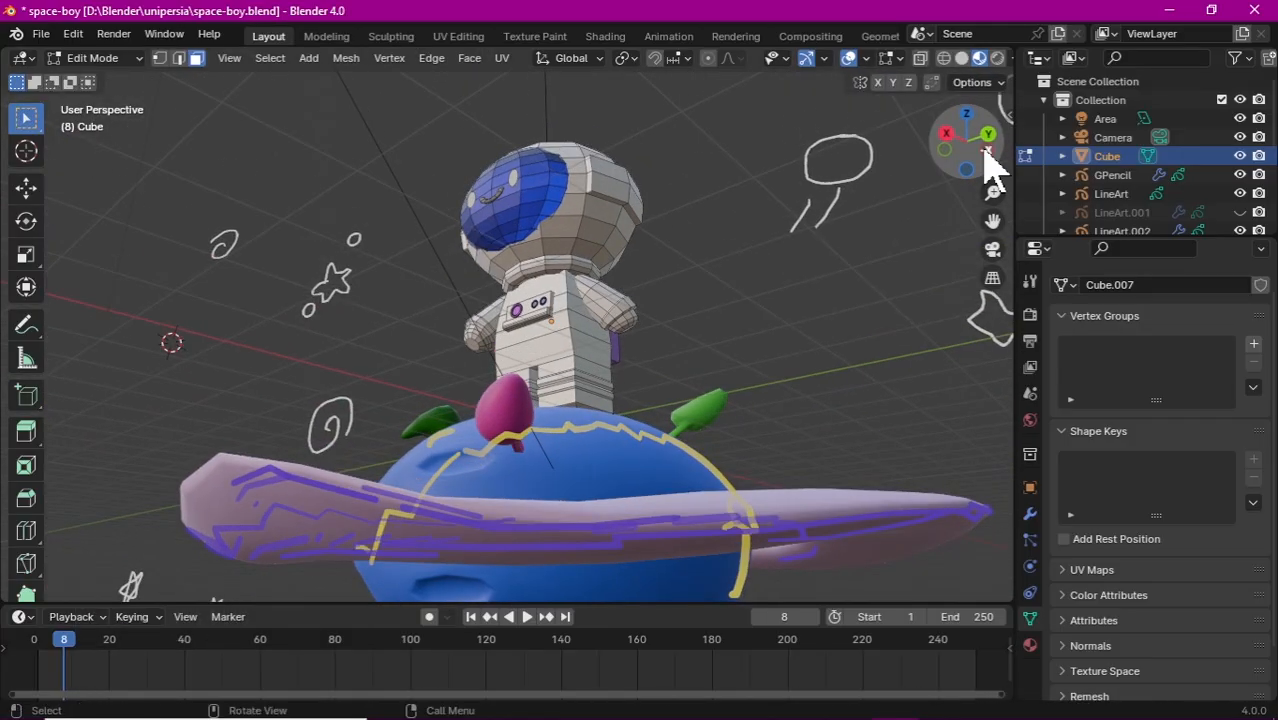
pyautogui.scroll(-3, 1200, 170)
pyautogui.click(1240, 170)
pyautogui.press('ctrl')
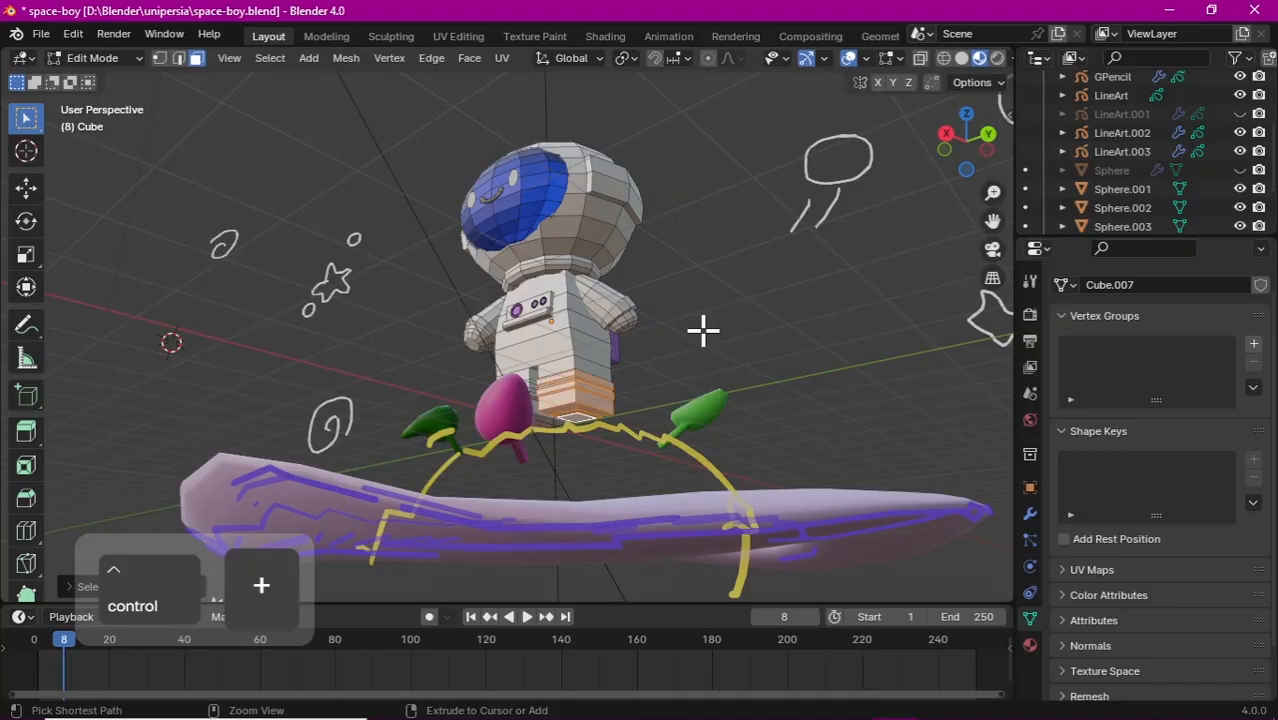
pyautogui.click(1240, 170)
# Step: Rotate the lower left leg about the Y axis and move it along X
pyautogui.press('r')
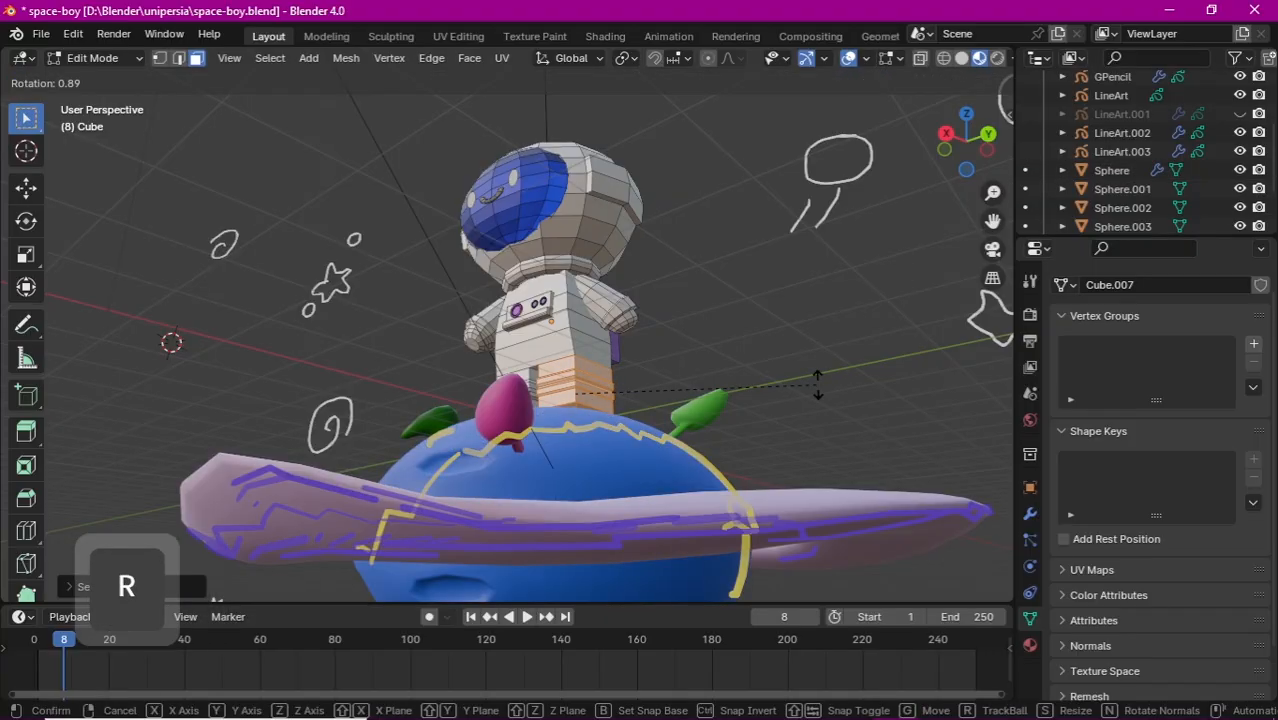
pyautogui.press('y')
pyautogui.click(860, 425)
pyautogui.press('g')
pyautogui.press('x')
pyautogui.click(853, 423)
# Step: Refine the left leg's pose with another Y-axis rotation and a further shift along X
pyautogui.moveTo(962, 148); pyautogui.dragTo(975, 195)
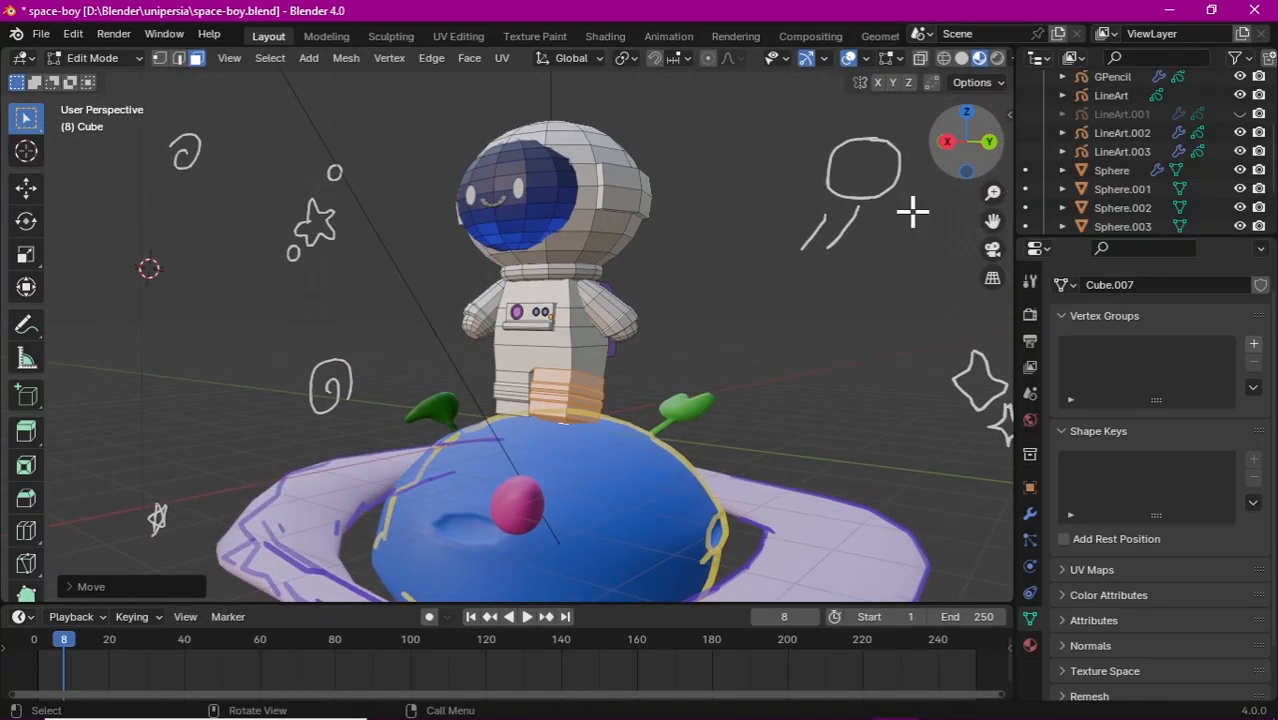
pyautogui.press('r')
pyautogui.press('y')
pyautogui.click(811, 367)
pyautogui.press('g')
pyautogui.press('x')
pyautogui.click(853, 388)
# Step: Select the lower right leg with the planet hidden, rotate it about Y, show the planet again and check the pose in camera view
pyautogui.moveTo(966, 140); pyautogui.dragTo(930, 142)
pyautogui.click(1240, 170)
pyautogui.click(471, 357)
pyautogui.press('ctrl+KP_Add')
pyautogui.press('r')
pyautogui.press('y')
pyautogui.click(1240, 170)
pyautogui.press('KP_0')
pyautogui.press('KP_0')
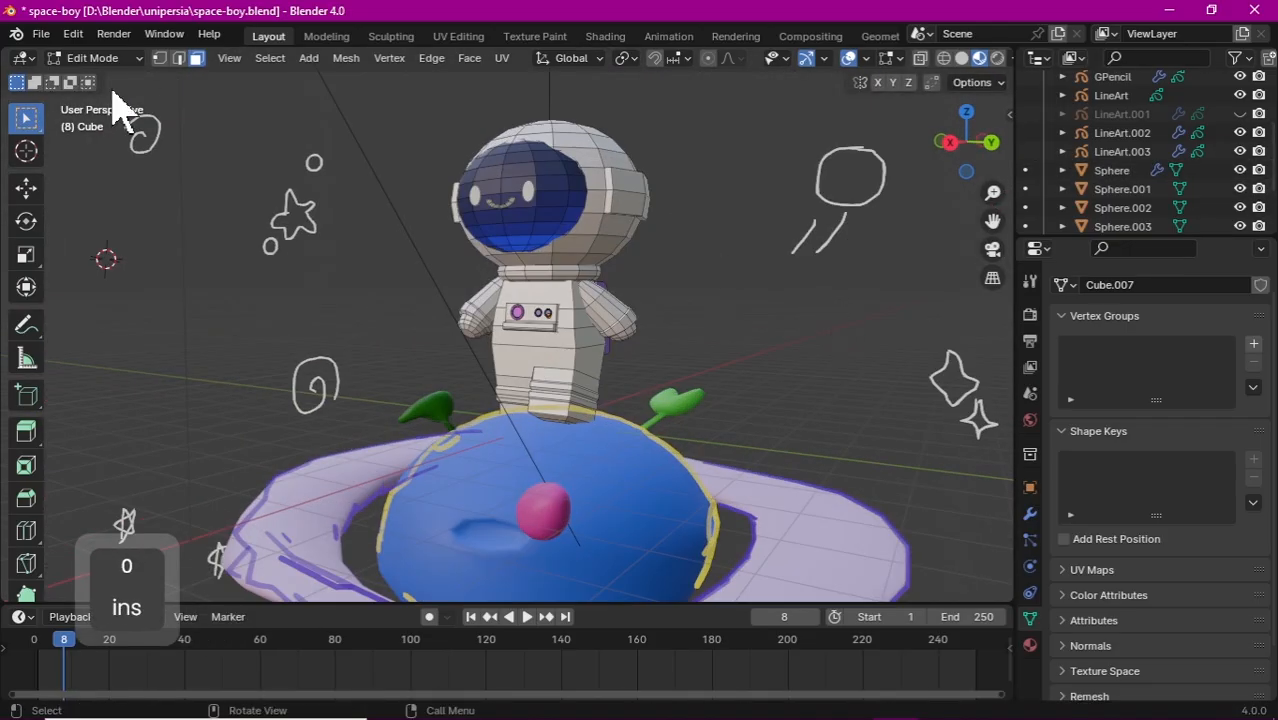
# Step: Return to Object Mode and add a Basis shape key plus a Key 1 shape key to the astronaut mesh
pyautogui.click(95, 58)
pyautogui.click(90, 77)
pyautogui.click(1254, 460)
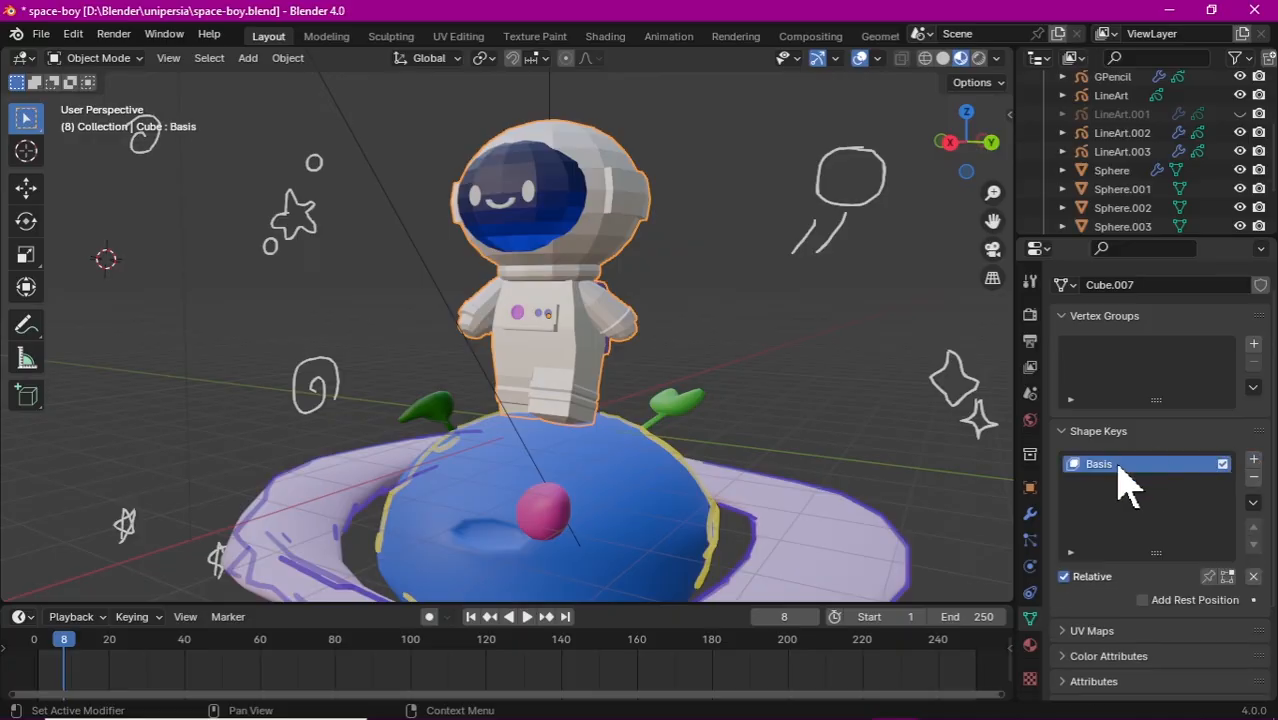
pyautogui.click(1254, 460)
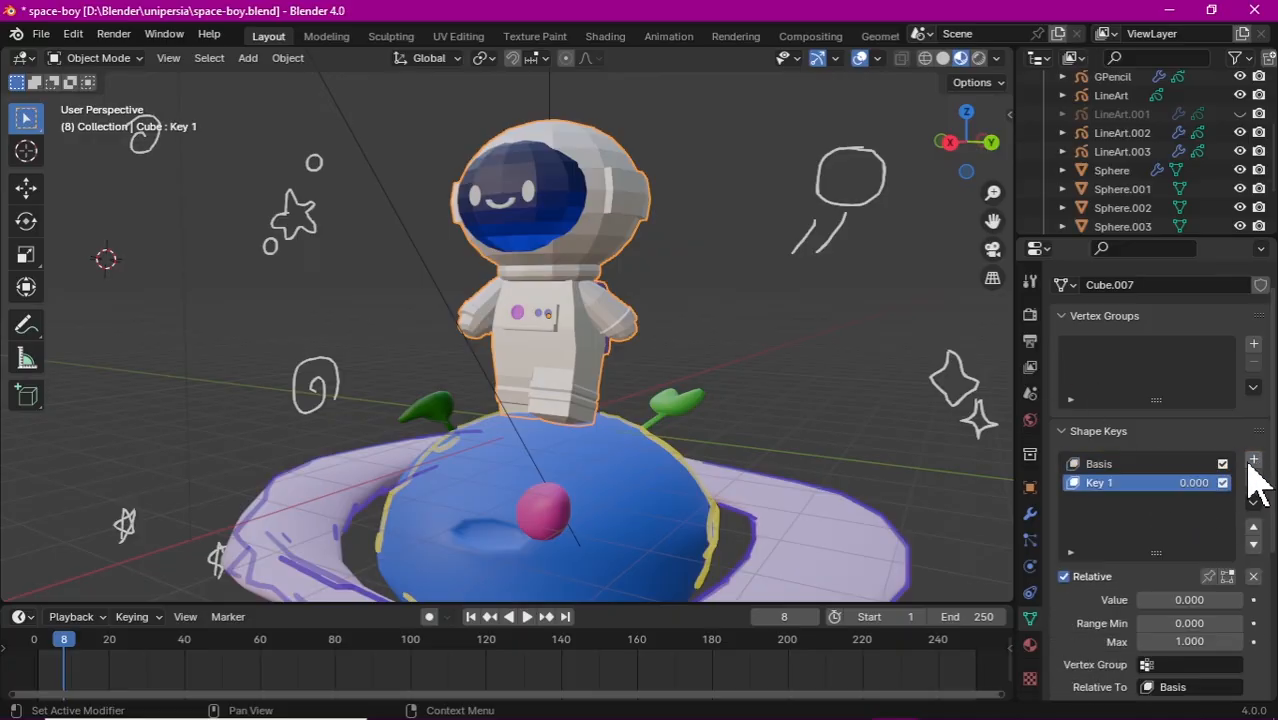
# Step: In Edit Mode on Key 1, select the astronaut's left arm, rotate it about the Y axis and move it along X
pyautogui.click(100, 58)
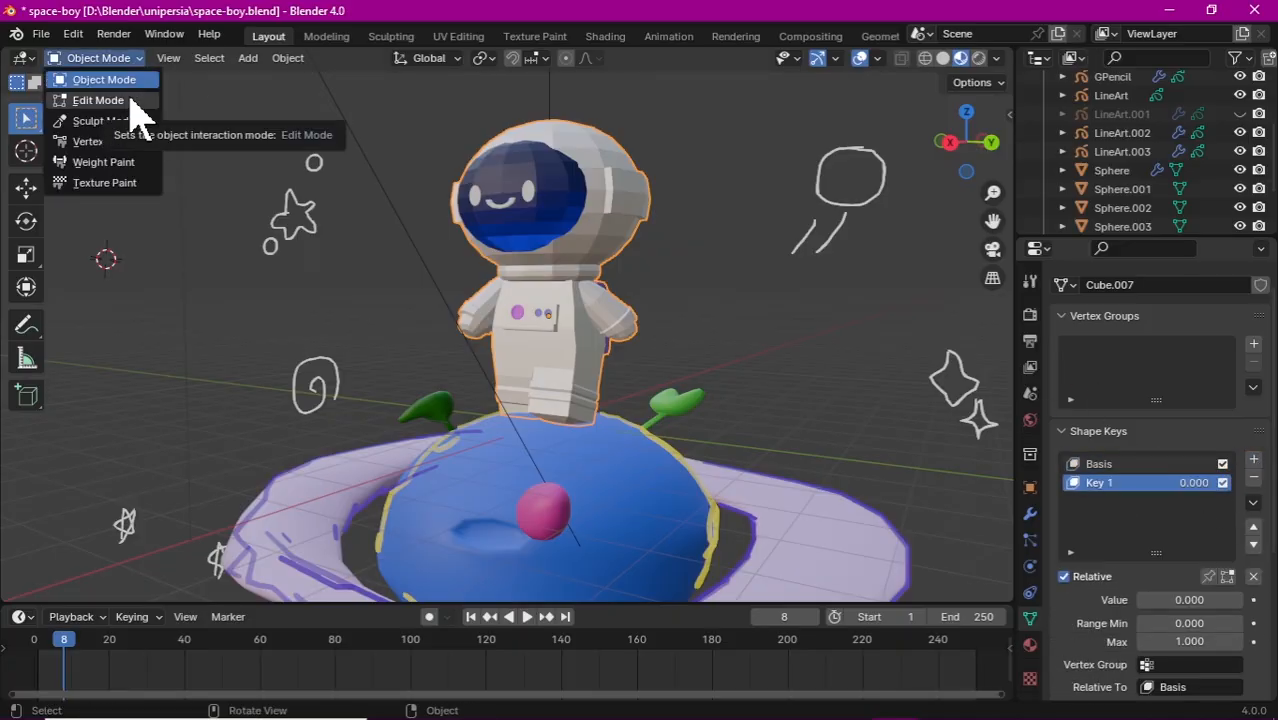
pyautogui.click(100, 101)
pyautogui.moveTo(963, 160); pyautogui.dragTo(555, 293)
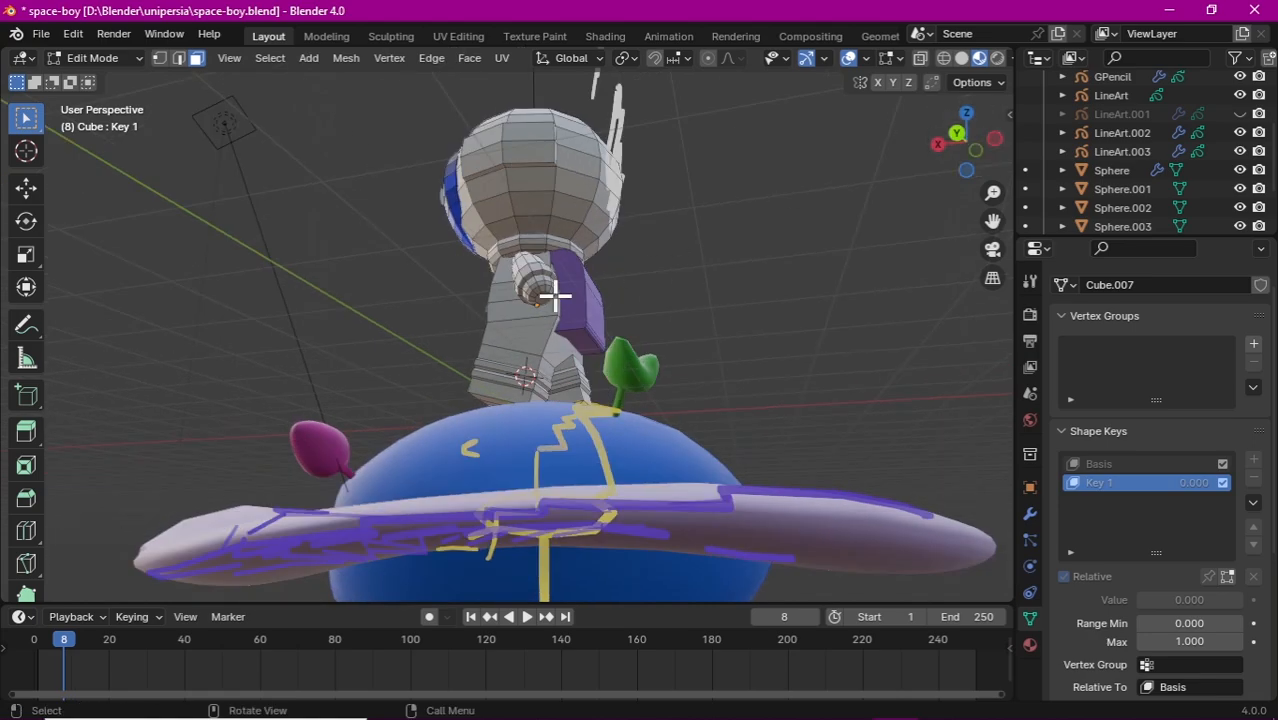
pyautogui.press('ctrl')
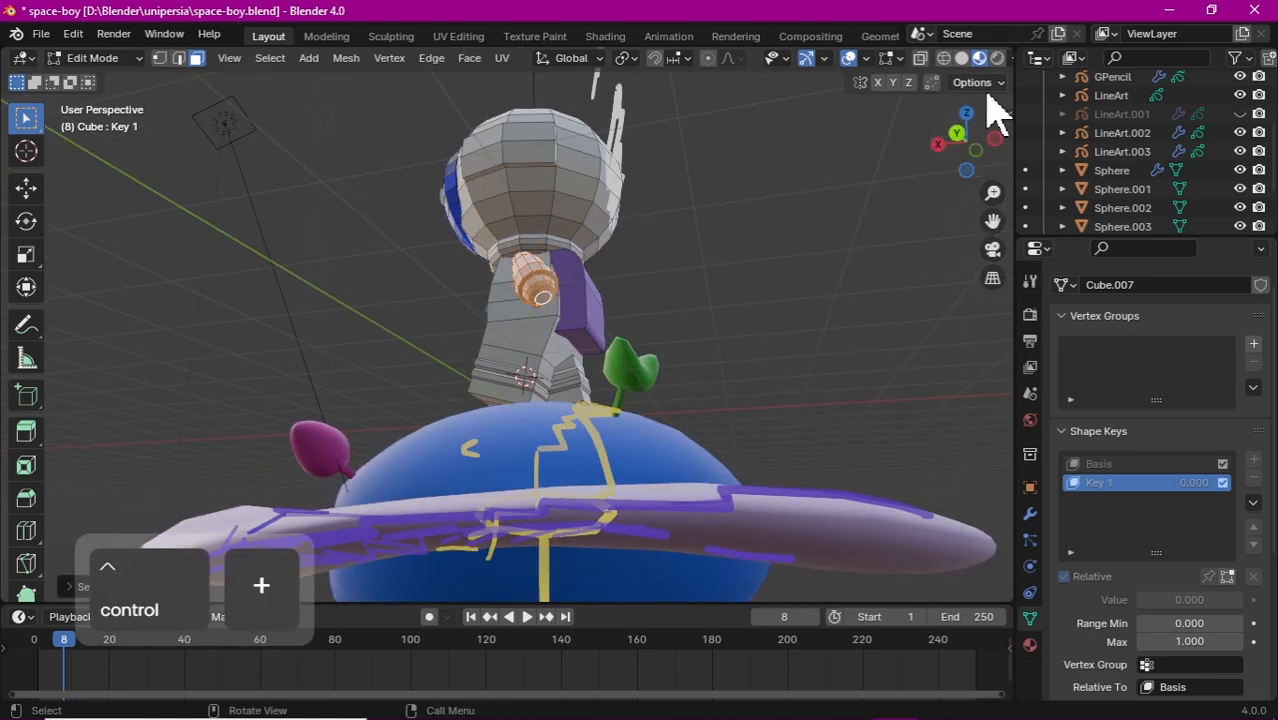
pyautogui.moveTo(990, 100); pyautogui.dragTo(980, 145)
pyautogui.click(980, 145)
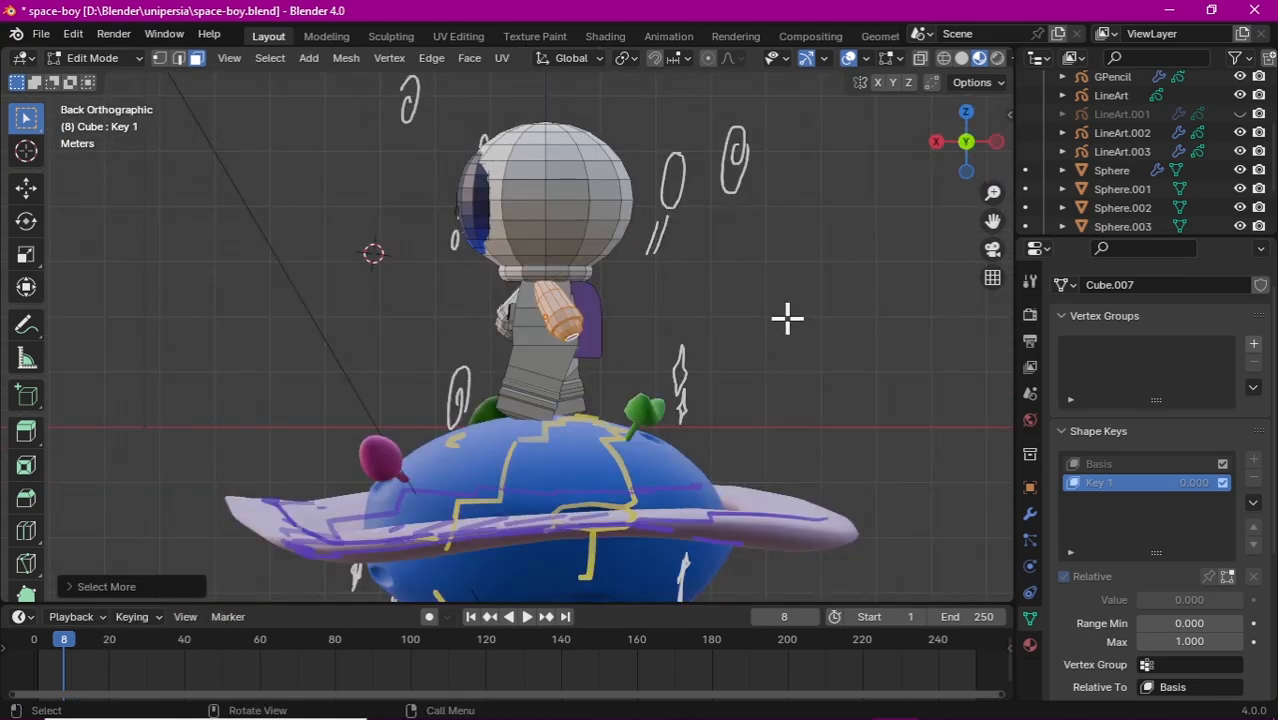
pyautogui.press('r')
pyautogui.press('y')
pyautogui.click(800, 371)
pyautogui.press('g')
pyautogui.press('x')
pyautogui.click(794, 325)
# Step: Swing the left arm further forward with another Y-axis rotation and X shift, and return to Object Mode
pyautogui.press('r')
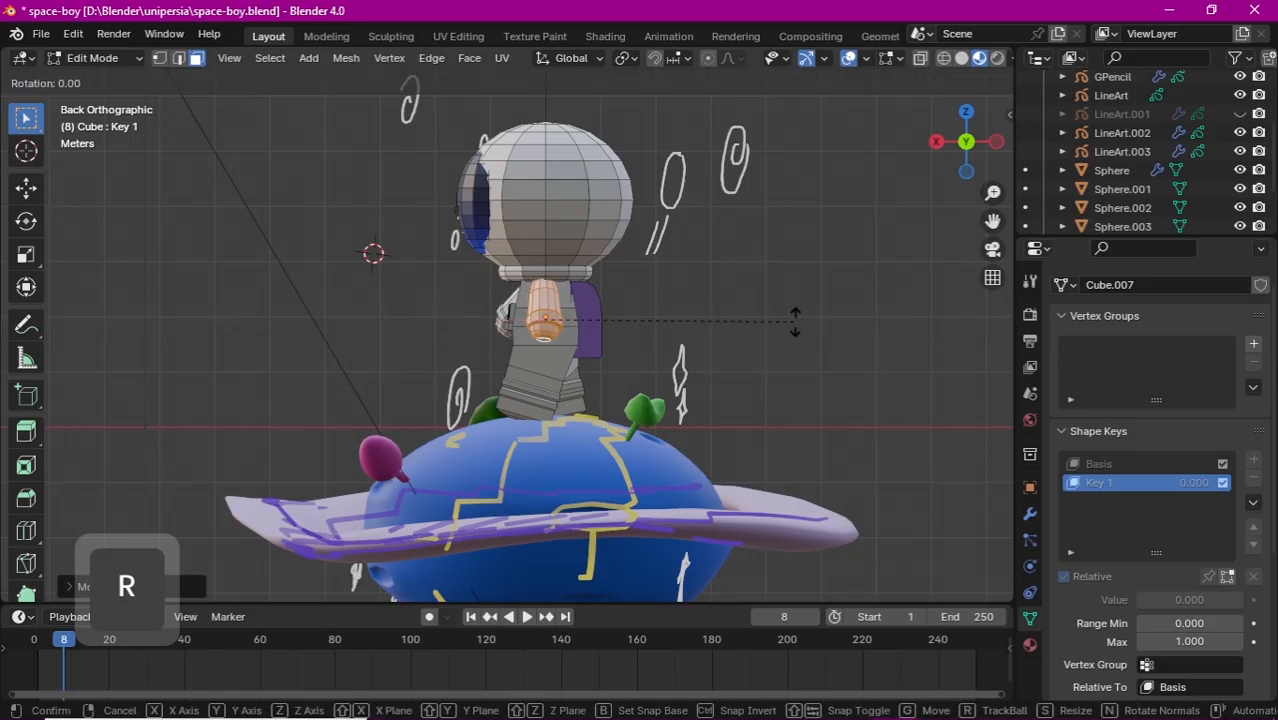
pyautogui.press('y')
pyautogui.click(860, 376)
pyautogui.press('Escape')
pyautogui.press('g')
pyautogui.press('x')
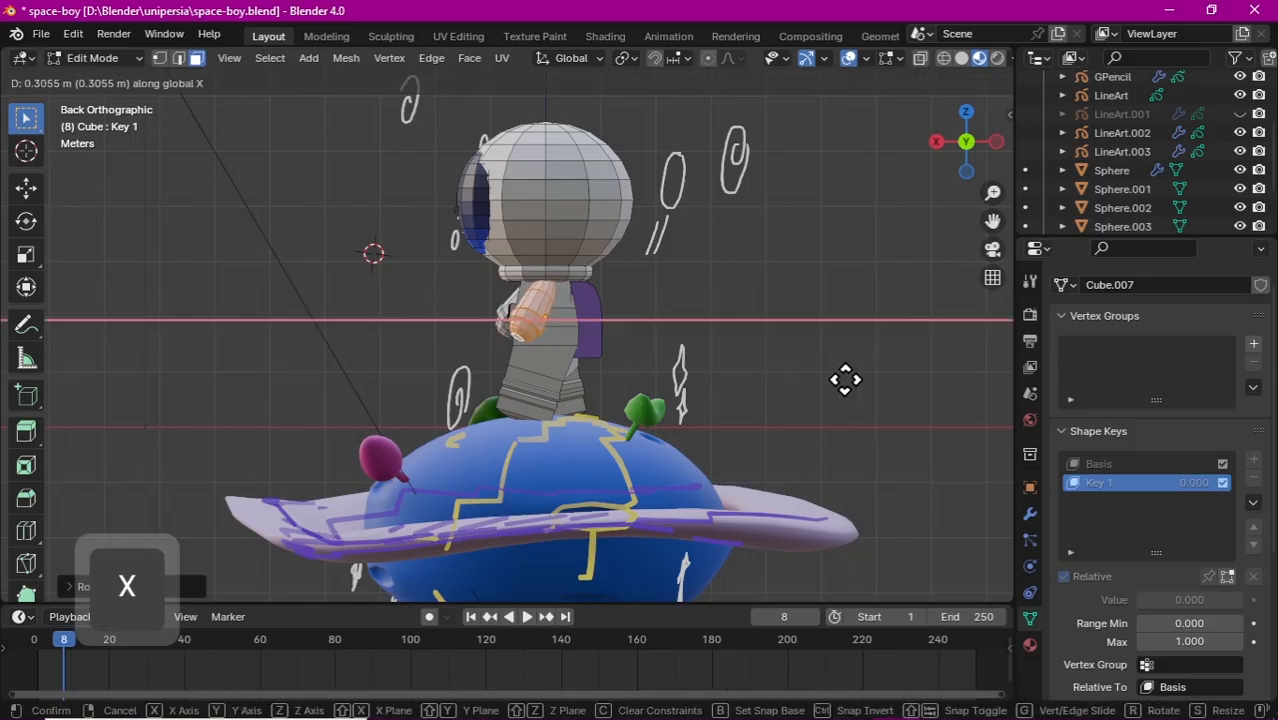
pyautogui.click(841, 380)
pyautogui.press('KP_0')
pyautogui.press('KP_0')
pyautogui.click(112, 59)
pyautogui.click(116, 79)
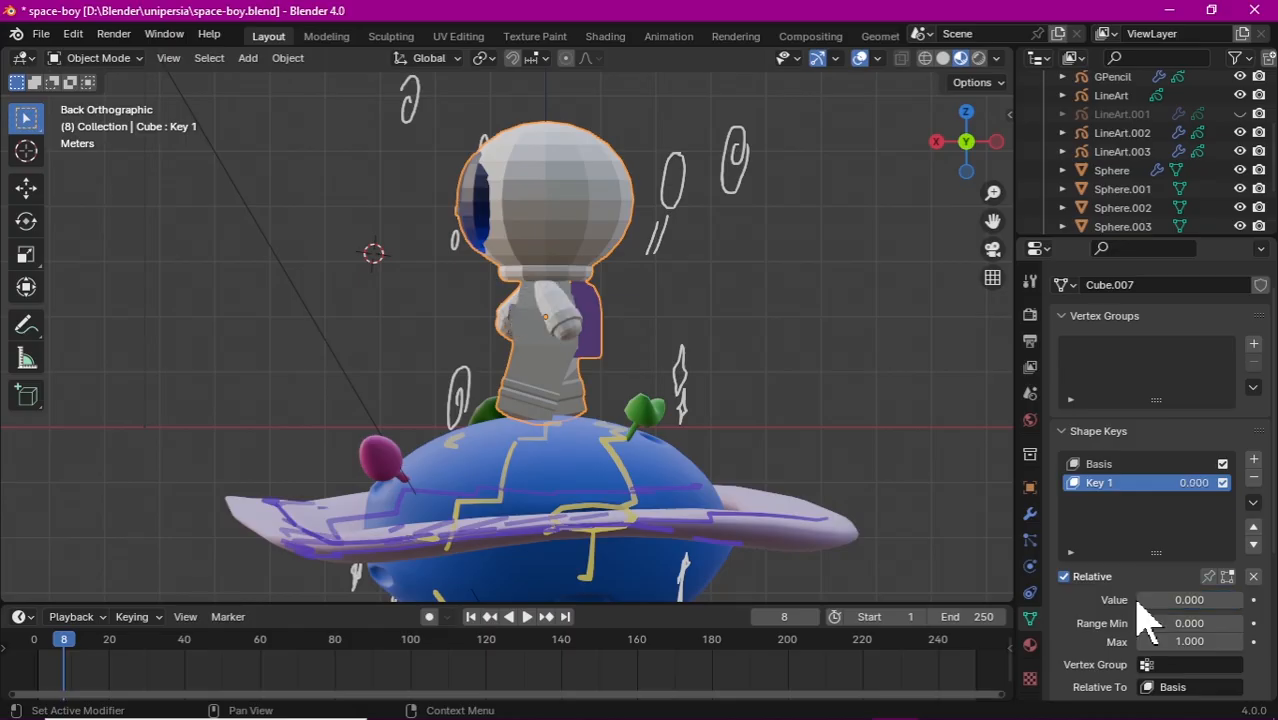
# Step: Select the astronaut's right arm in Edit Mode, rotate it about the Y axis and move it along X
pyautogui.click(110, 60)
pyautogui.click(105, 98)
pyautogui.moveTo(702, 314); pyautogui.dragTo(494, 357, button='middle')
pyautogui.press('ctrl')
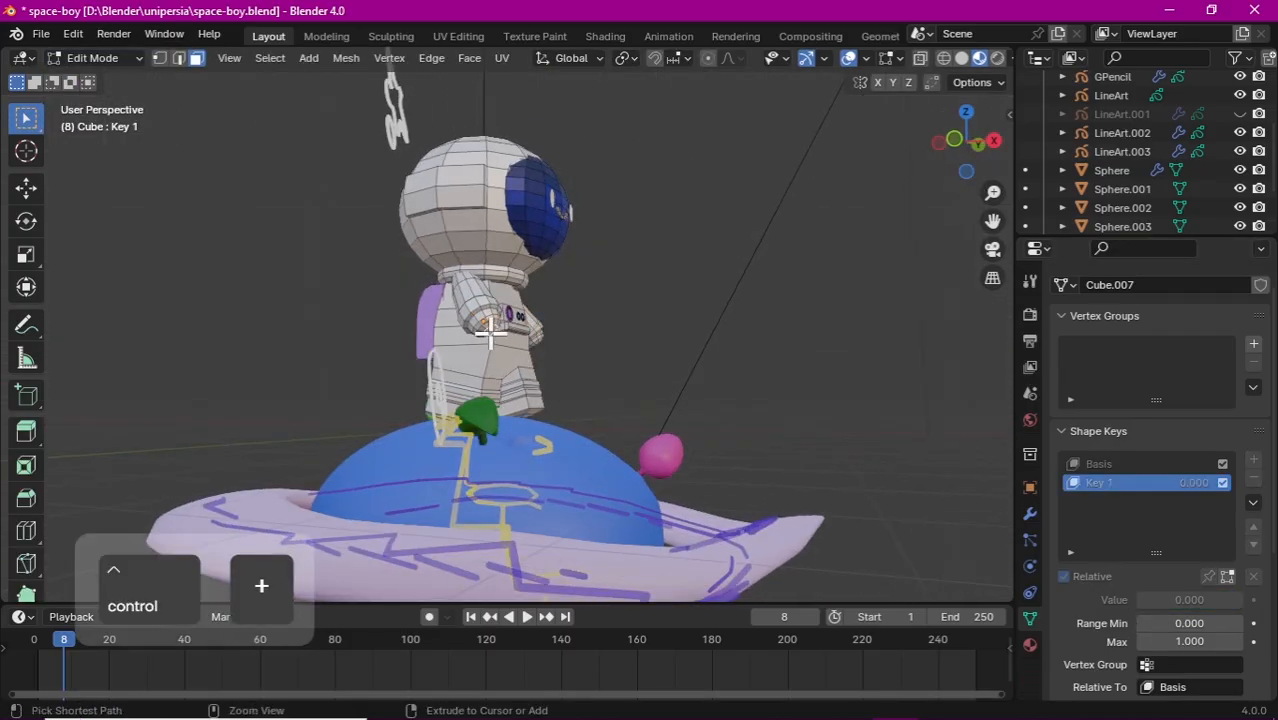
pyautogui.click(955, 140)
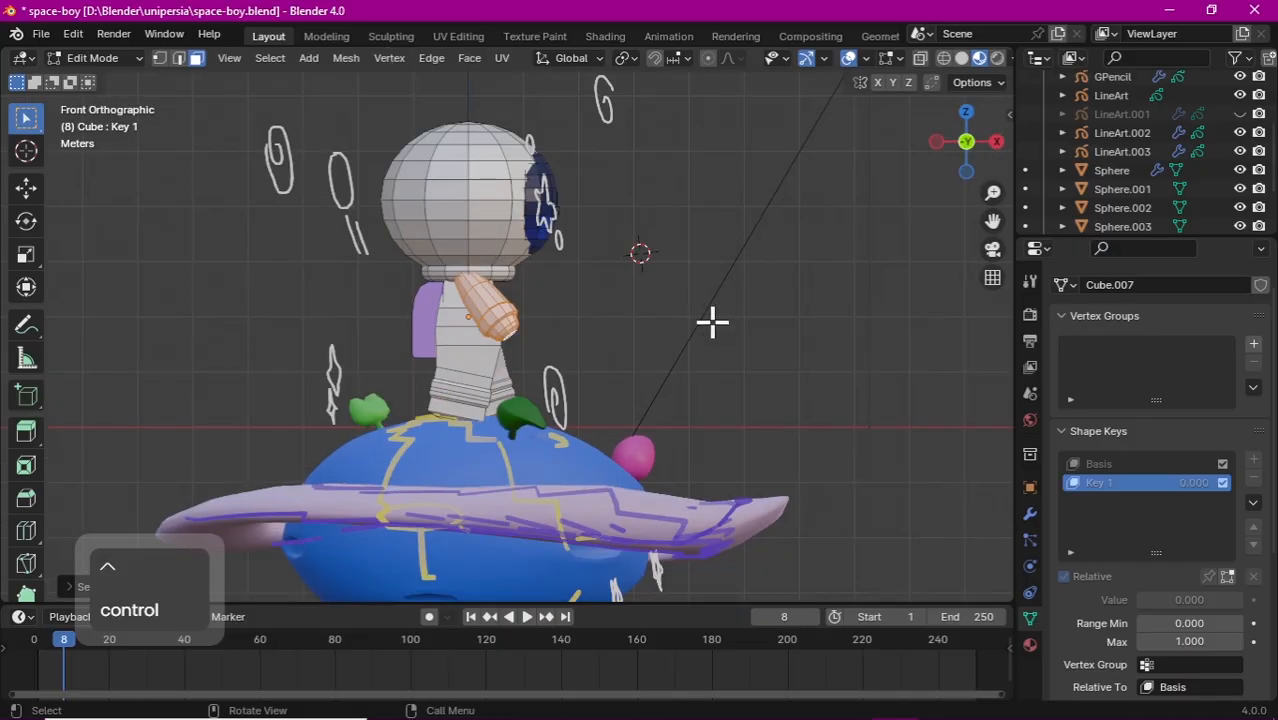
pyautogui.press('r')
pyautogui.press('y')
pyautogui.click(568, 505)
pyautogui.press('g')
pyautogui.press('x')
pyautogui.click(632, 432)
# Step: Hide the planet, select the lower part of the astronaut's left leg and reposition it along X
pyautogui.click(235, 222)
pyautogui.moveTo(231, 221); pyautogui.dragTo(48, 254, button='middle')
pyautogui.click(1240, 170)
pyautogui.moveTo(962, 150); pyautogui.dragTo(880, 140)
pyautogui.click(564, 372)
pyautogui.press('ctrl+KP_Add')
pyautogui.press('ctrl+KP_Add')
pyautogui.press('ctrl+KP_Add')
pyautogui.press('x')
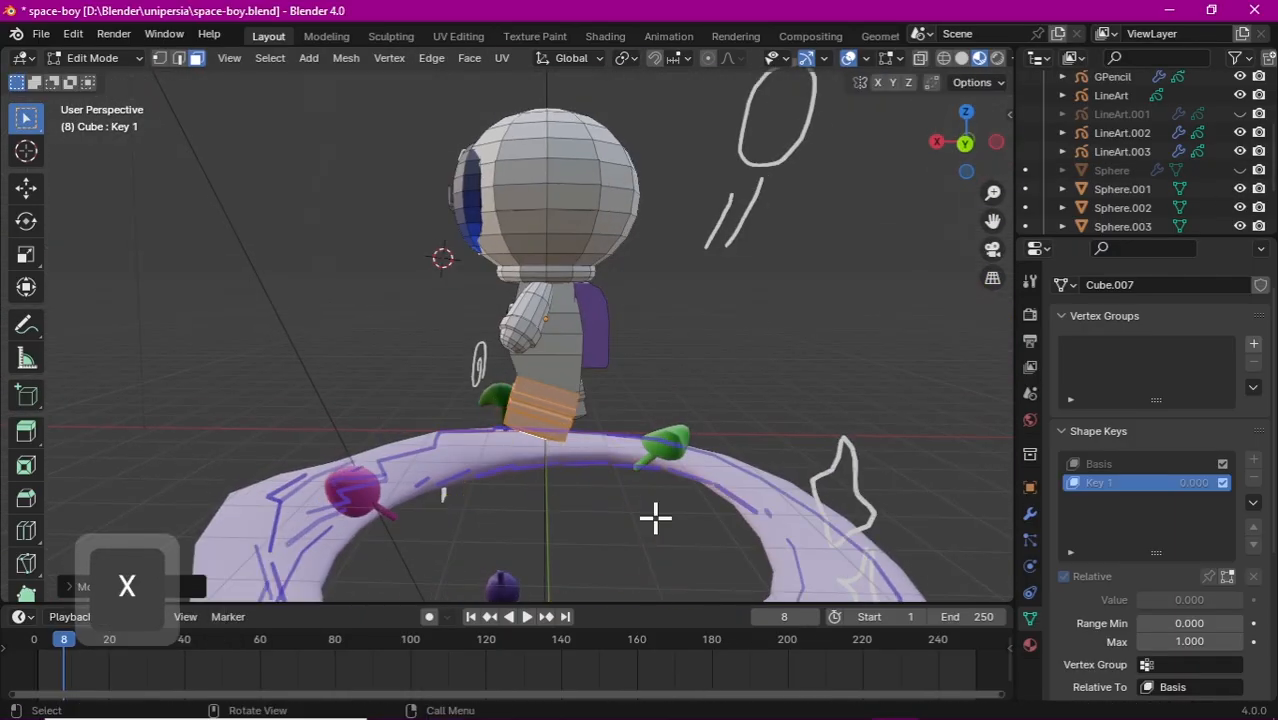
pyautogui.press('g')
pyautogui.press('y')
pyautogui.press('x')
pyautogui.click(668, 521)
# Step: Select the lower part of the right leg, rotate it about the Y axis and shift it along X
pyautogui.moveTo(668, 521); pyautogui.dragTo(850, 228, button='middle')
pyautogui.press('ctrl+KP_Add')
pyautogui.press('g')
pyautogui.press('x')
pyautogui.click(614, 493)
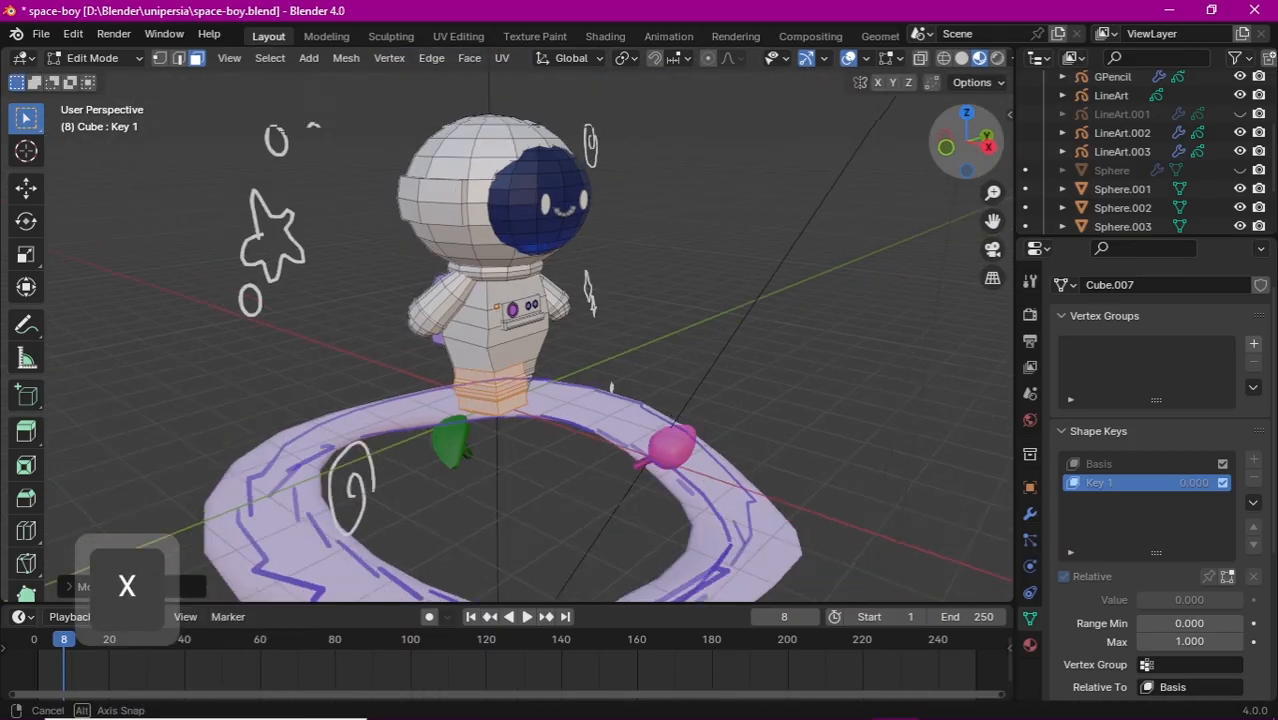
pyautogui.moveTo(962, 145); pyautogui.dragTo(985, 95)
pyautogui.press('r')
pyautogui.press('y')
pyautogui.click(733, 397)
pyautogui.press('g')
pyautogui.press('x')
pyautogui.click(670, 451)
# Step: Show the planet again, return to Object Mode and preview the Key 1 pose by varying its value
pyautogui.moveTo(966, 141); pyautogui.dragTo(805, 165)
pyautogui.click(1239, 169)
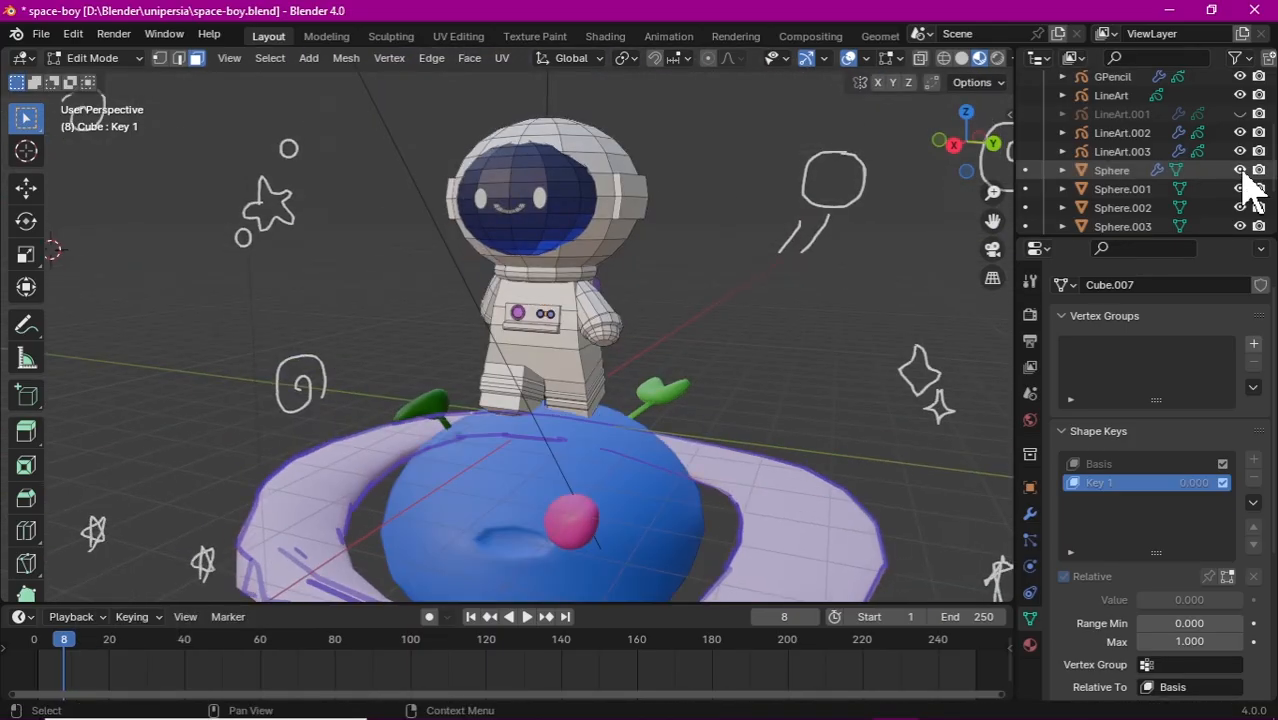
pyautogui.click(125, 59)
pyautogui.click(125, 76)
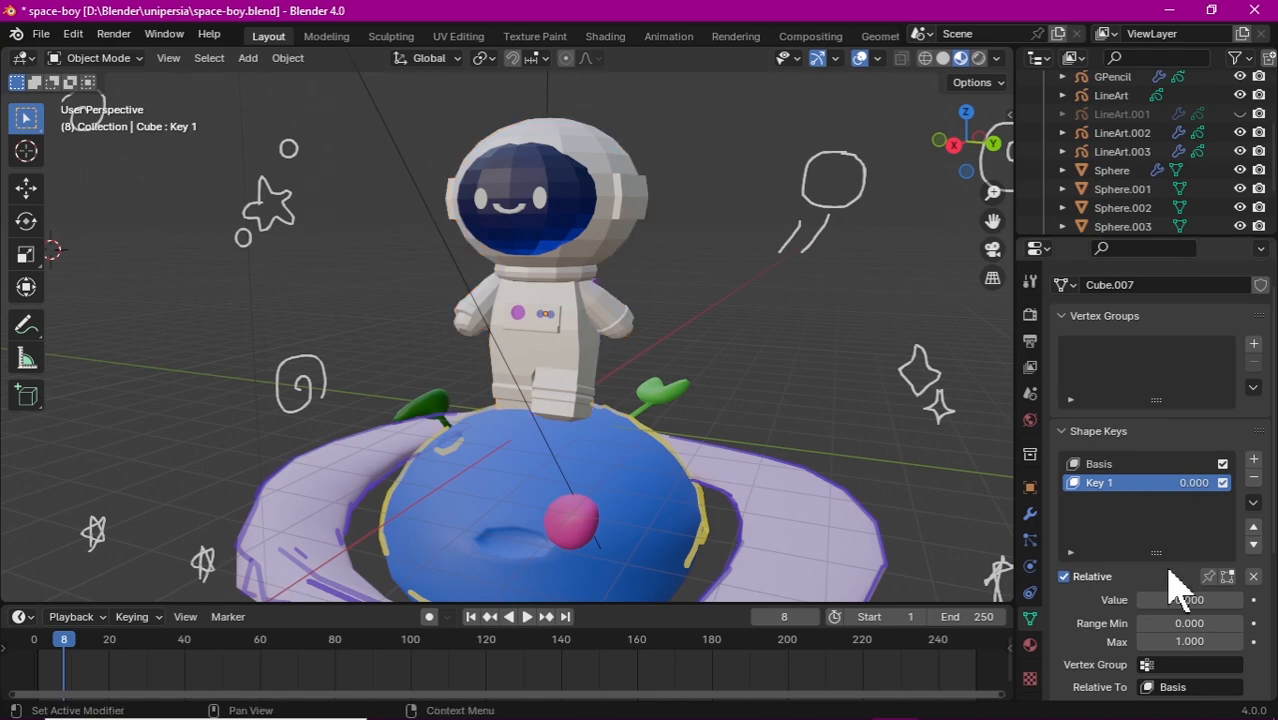
pyautogui.moveTo(1189, 600); pyautogui.dragTo(1137, 600)
pyautogui.moveTo(1150, 600)
pyautogui.mouseDown()
pyautogui.moveTo(1241, 600)
pyautogui.moveTo(1137, 600)
pyautogui.mouseUp()
# Step: Enlarge the timeline area, switch to the camera view and go to frame 1
pyautogui.moveTo(993, 192); pyautogui.dragTo(993, 225)
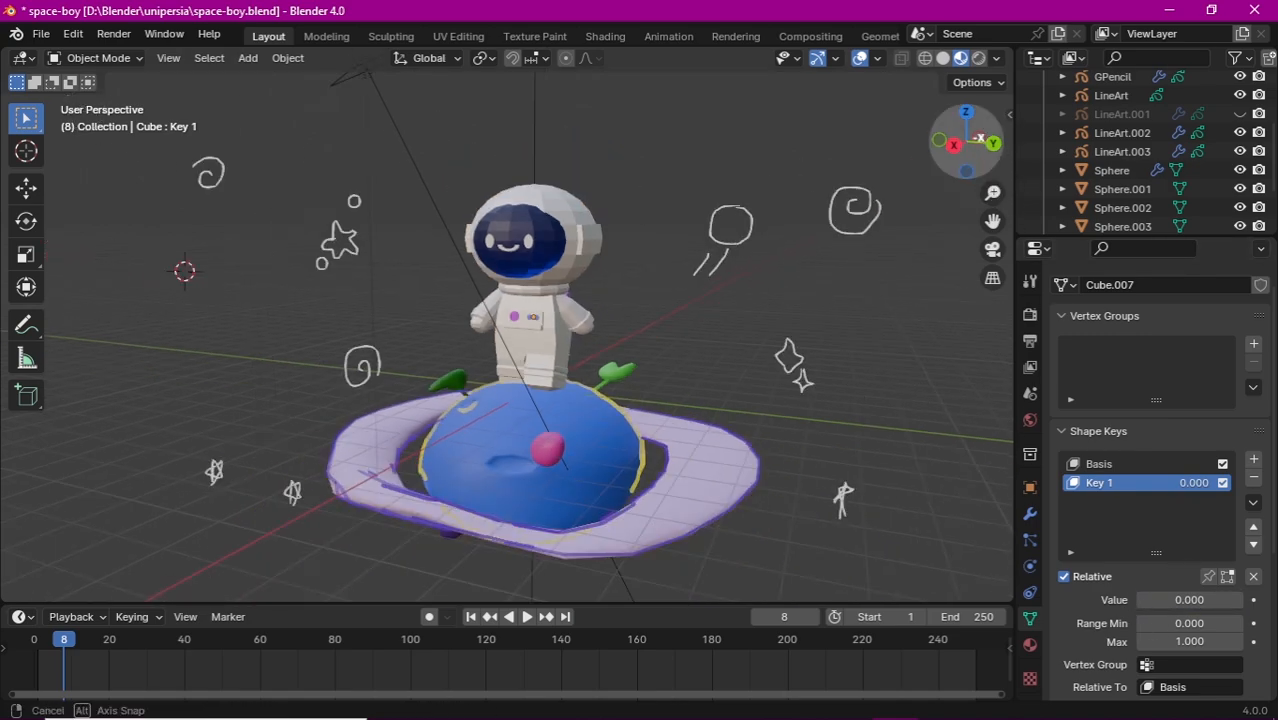
pyautogui.moveTo(350, 530); pyautogui.dragTo(390, 487, button='middle')
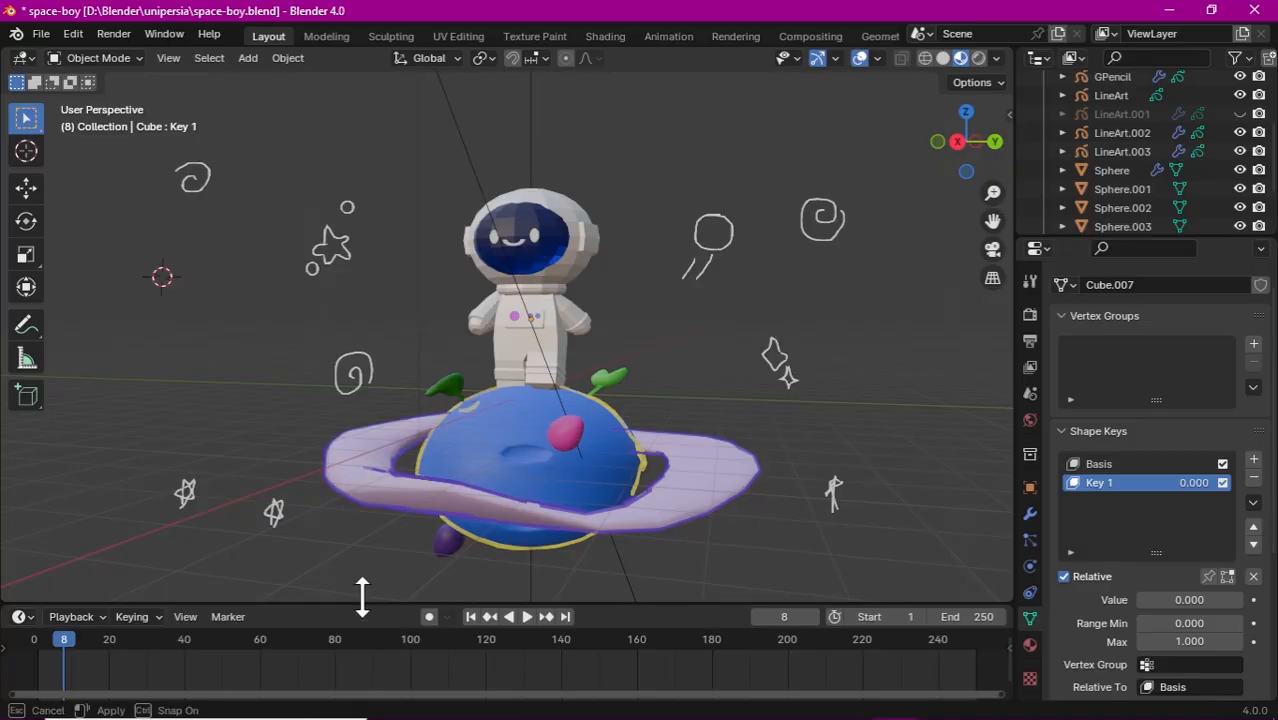
pyautogui.moveTo(362, 602); pyautogui.dragTo(362, 542)
pyautogui.press('KP_0')
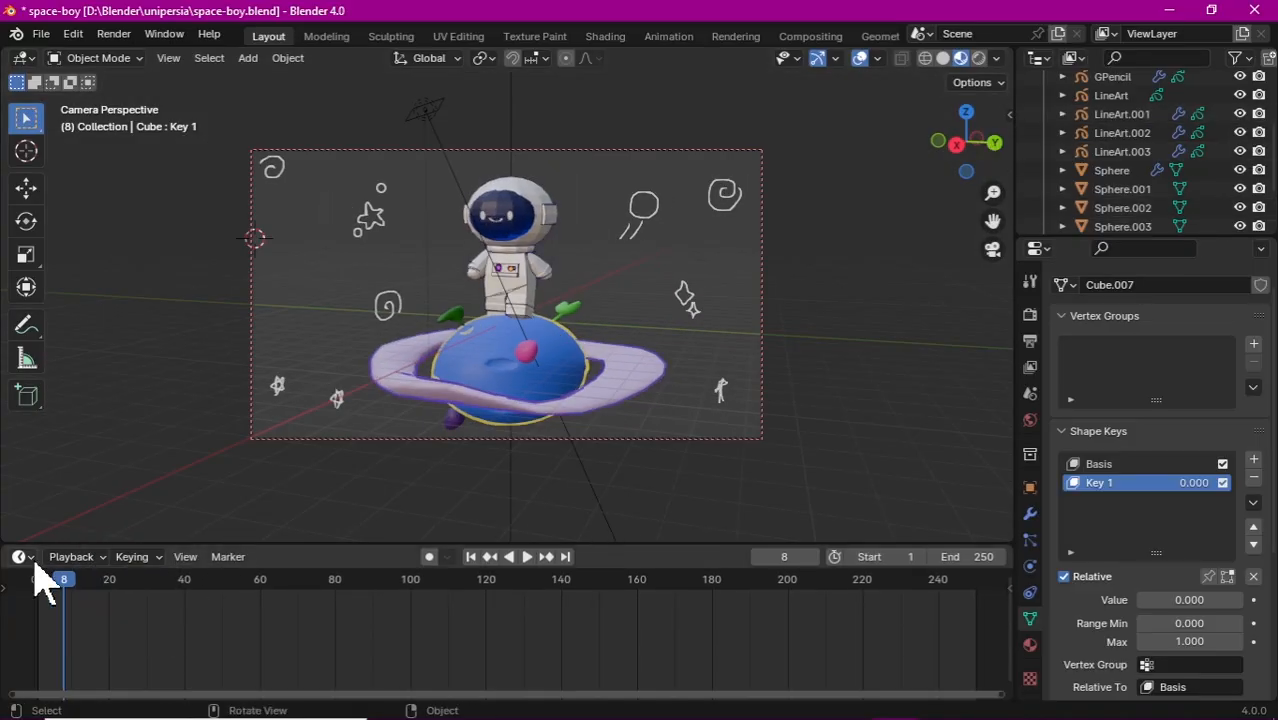
pyautogui.moveTo(64, 580)
pyautogui.mouseDown()
pyautogui.moveTo(13, 602)
pyautogui.moveTo(39, 618)
pyautogui.mouseUp()
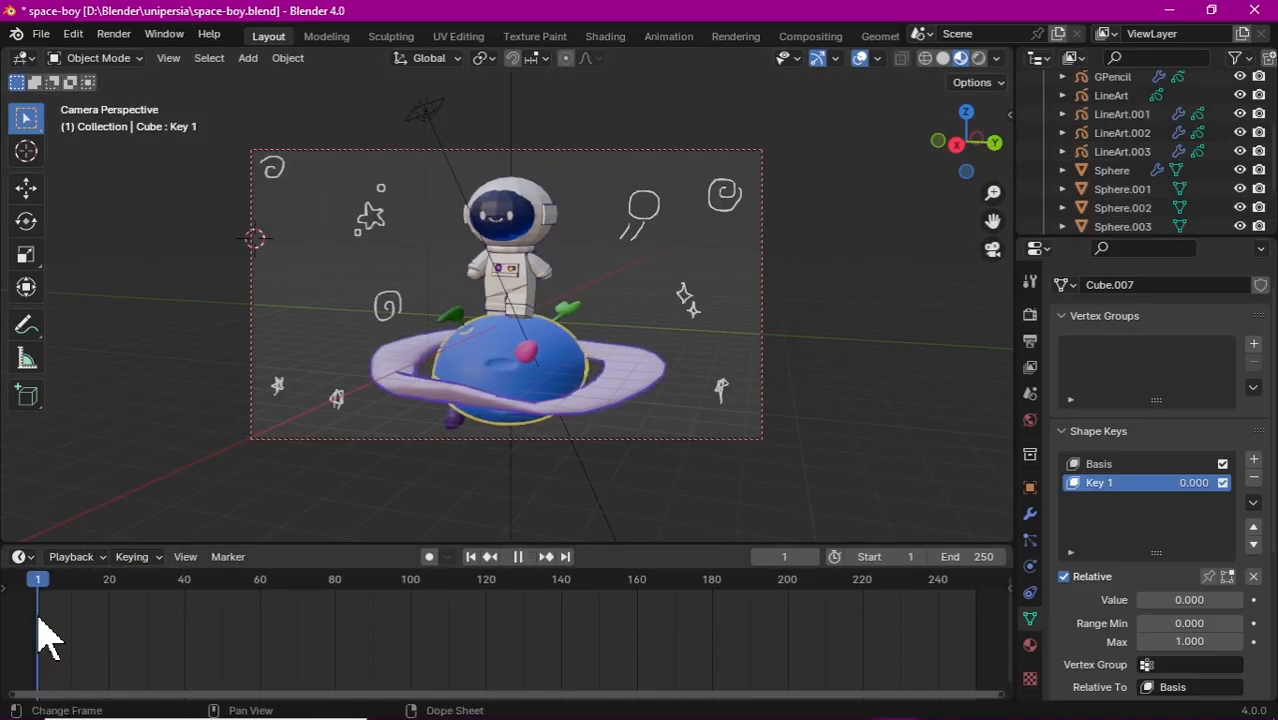
# Step: Insert a Location, Rotation, Scale & Custom Properties keyframe on LineArt.001 at frame 1 and move to frame 20
pyautogui.click(543, 348)
pyautogui.press('i')
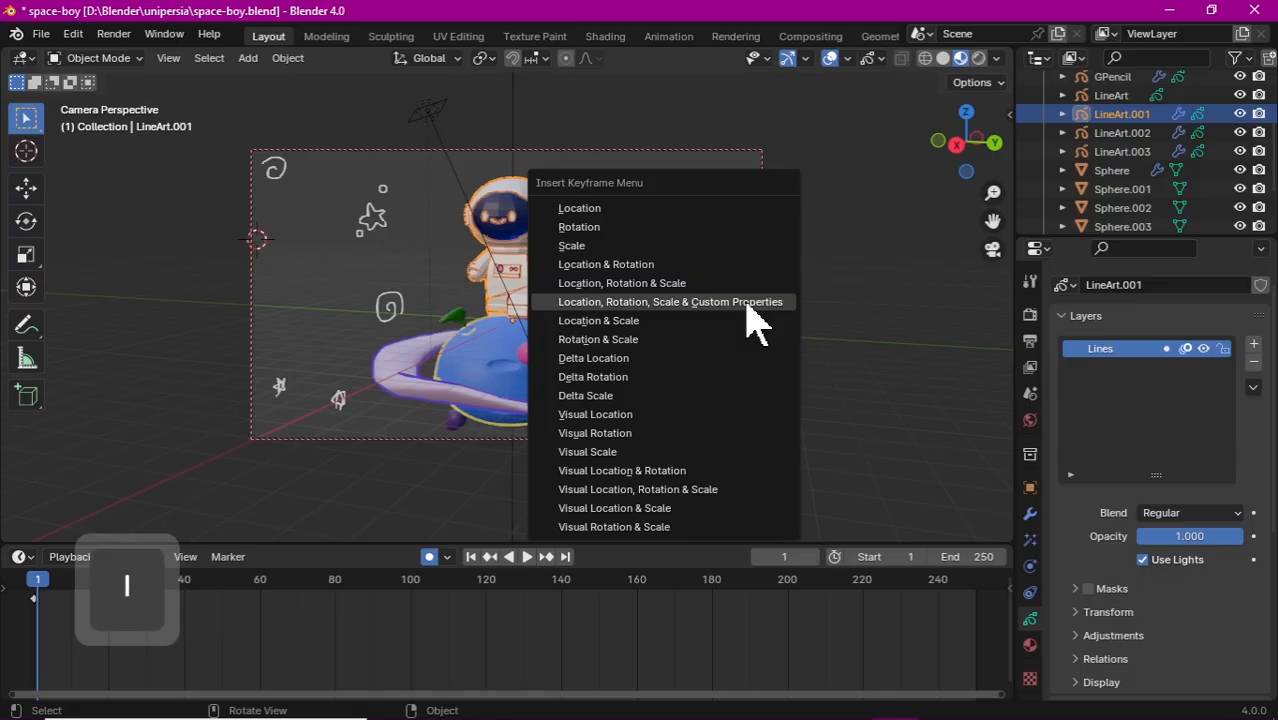
pyautogui.click(750, 303)
pyautogui.moveTo(40, 594); pyautogui.dragTo(118, 622)
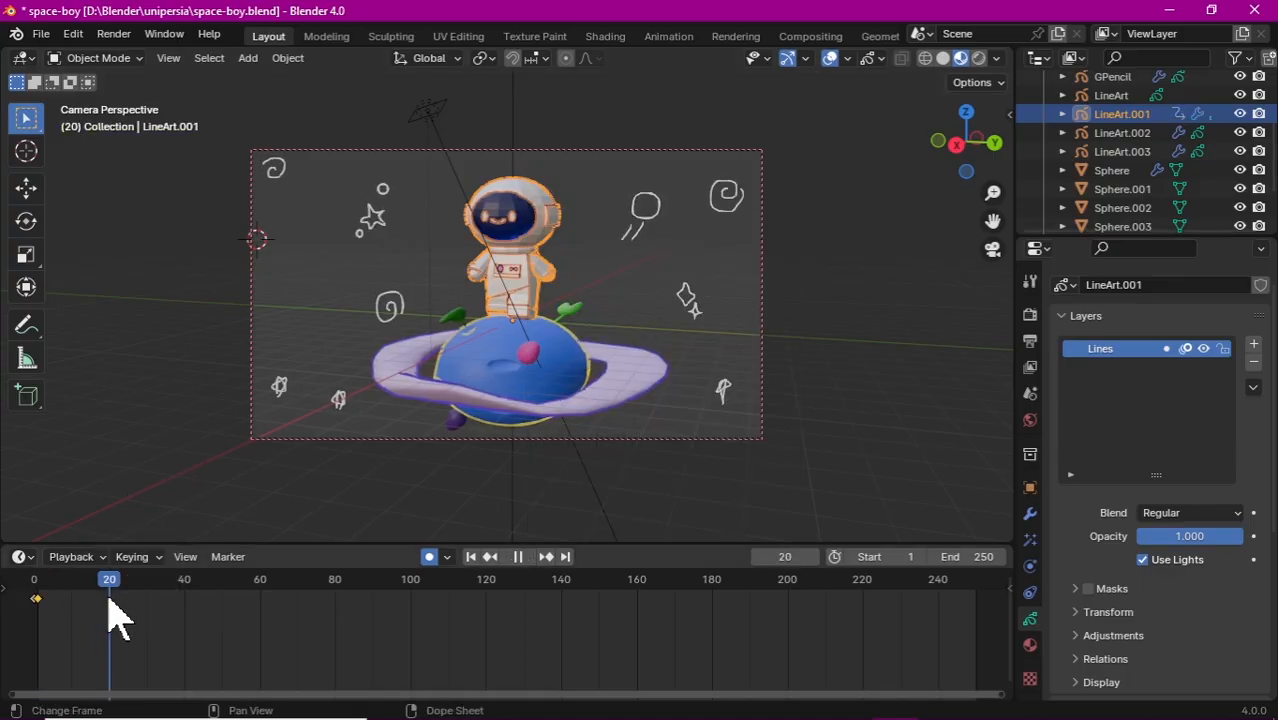
# Step: Keyframe the Key 1 shape key value at 0.000 on frame 1 and 1.000 on frame 20, and play the animation
pyautogui.press('i')
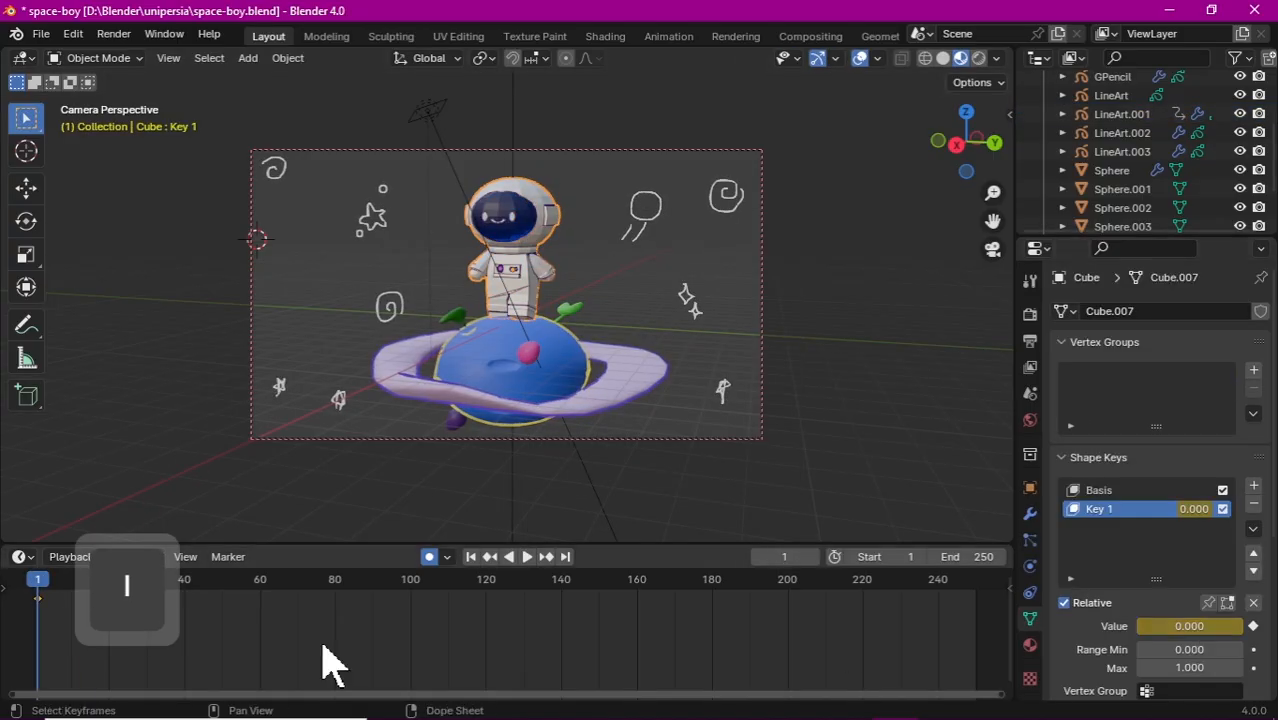
pyautogui.click(109, 584)
pyautogui.moveTo(1195, 622); pyautogui.dragTo(1235, 624)
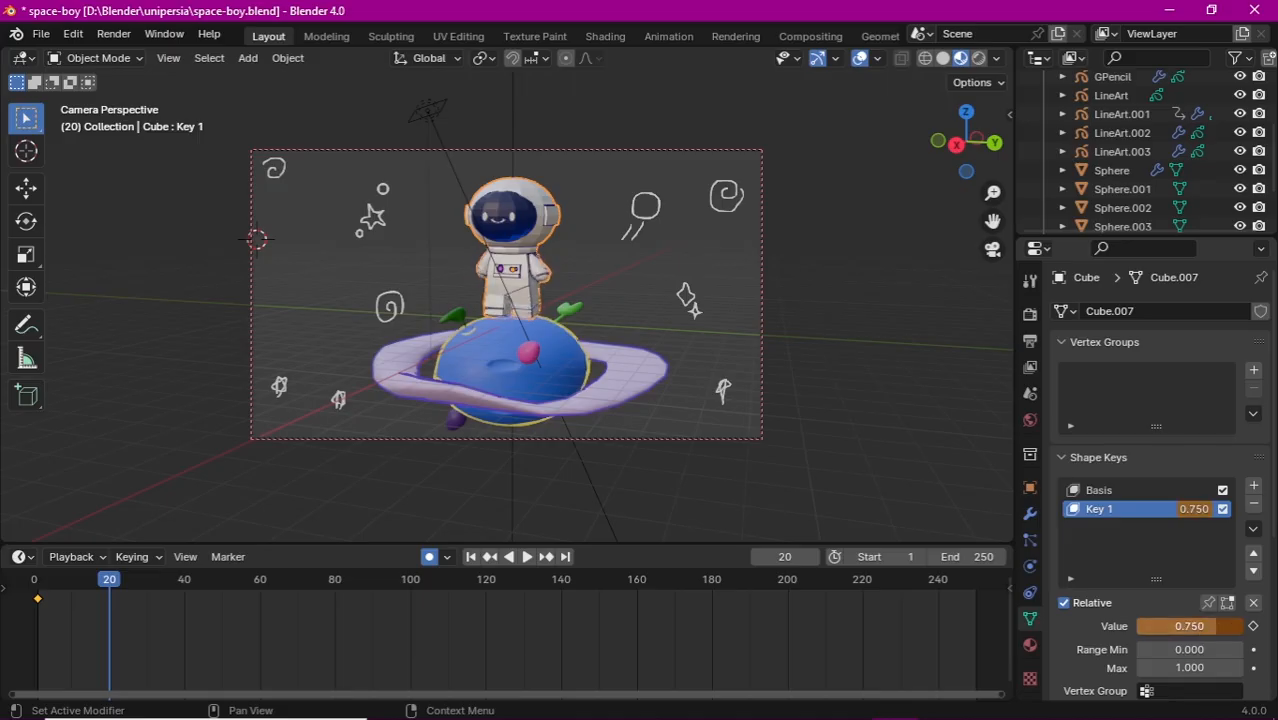
pyautogui.click(1253, 626)
pyautogui.hotkey('shift', 'Left')
pyautogui.press('space')
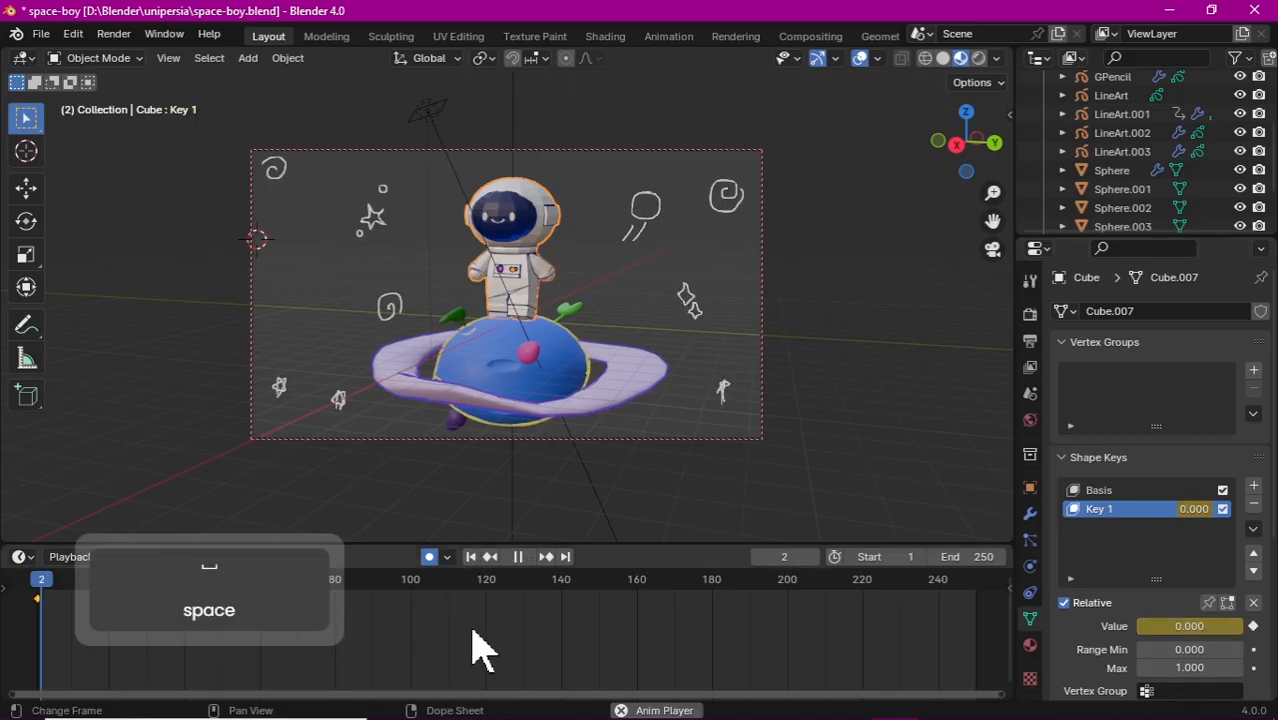
pyautogui.press('space')
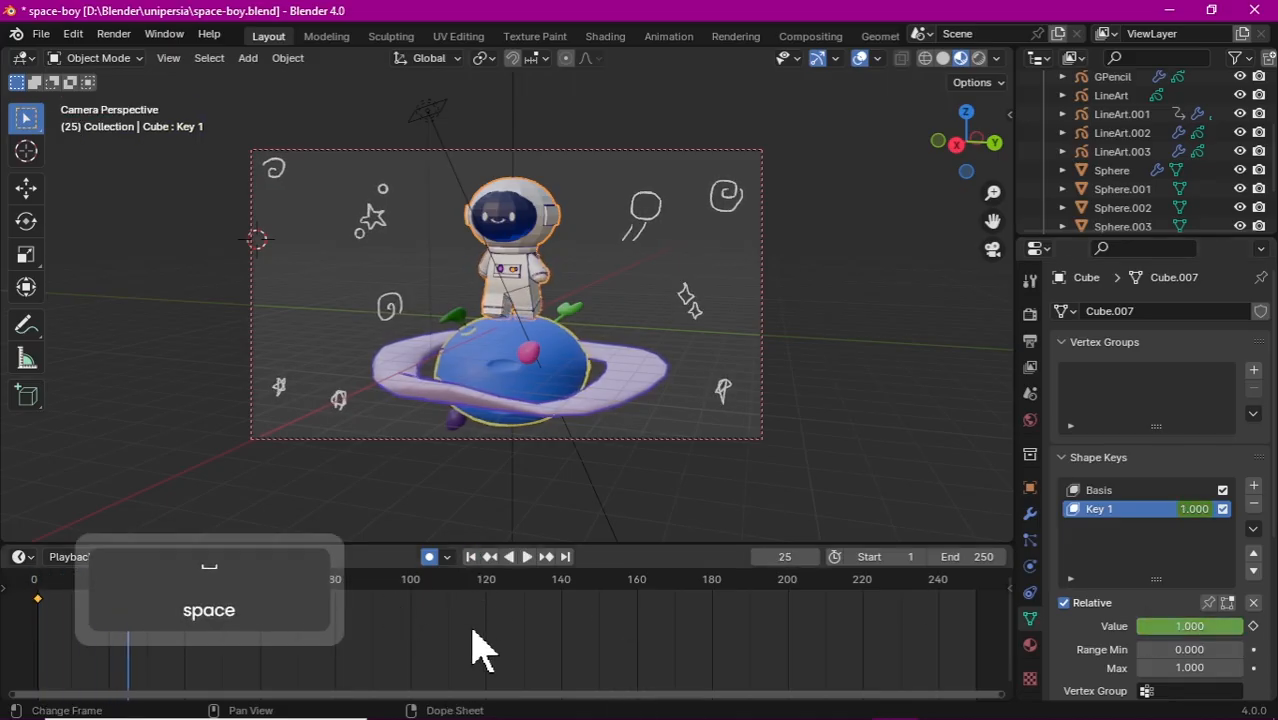
# Step: Duplicate the shape key's keyframe pair three times along the timeline at 12-frame offsets and play the walk motion
pyautogui.hotkey('shift', 'd')
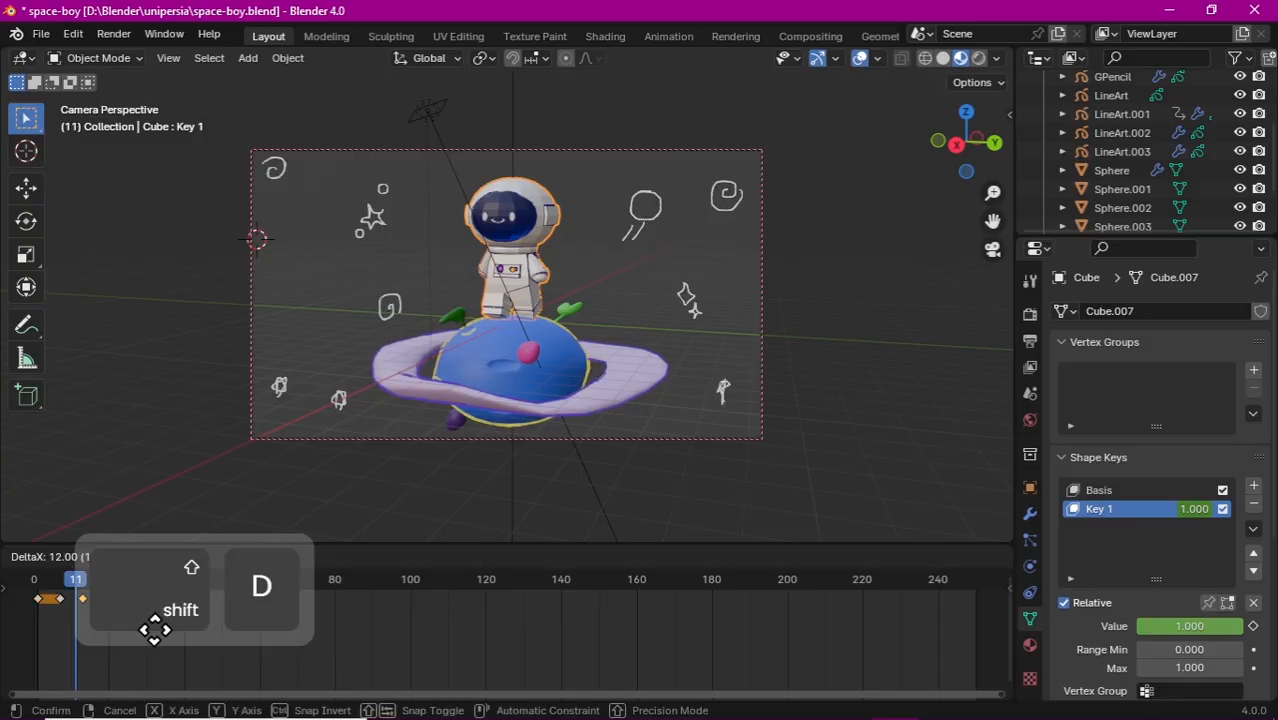
pyautogui.click(150, 638)
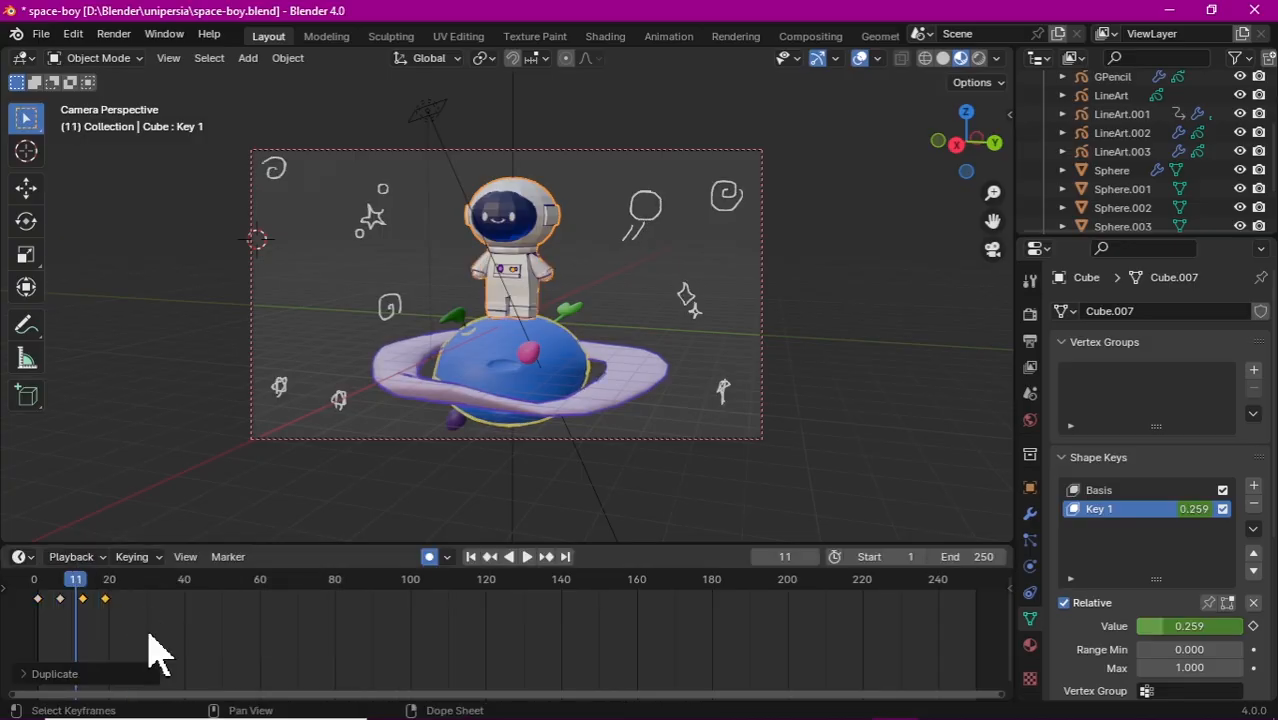
pyautogui.hotkey('shift', 'd')
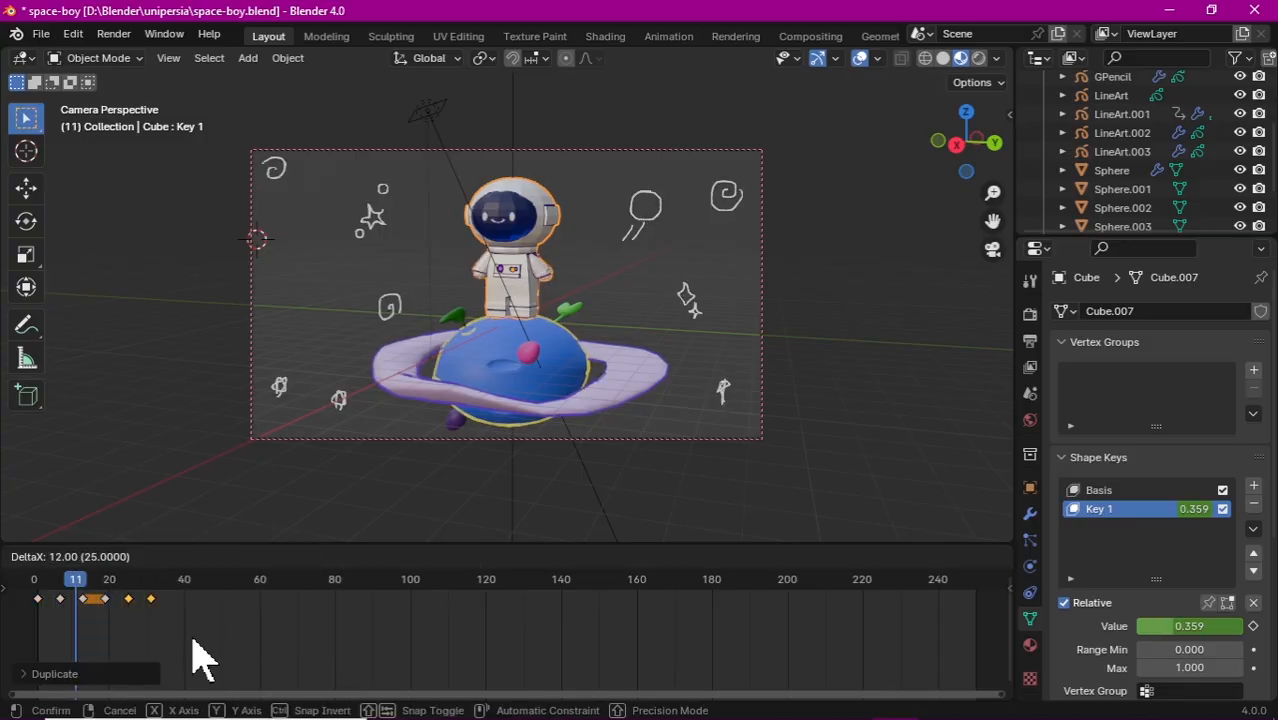
pyautogui.rightClick(200, 655)
pyautogui.hotkey('shift', 'd')
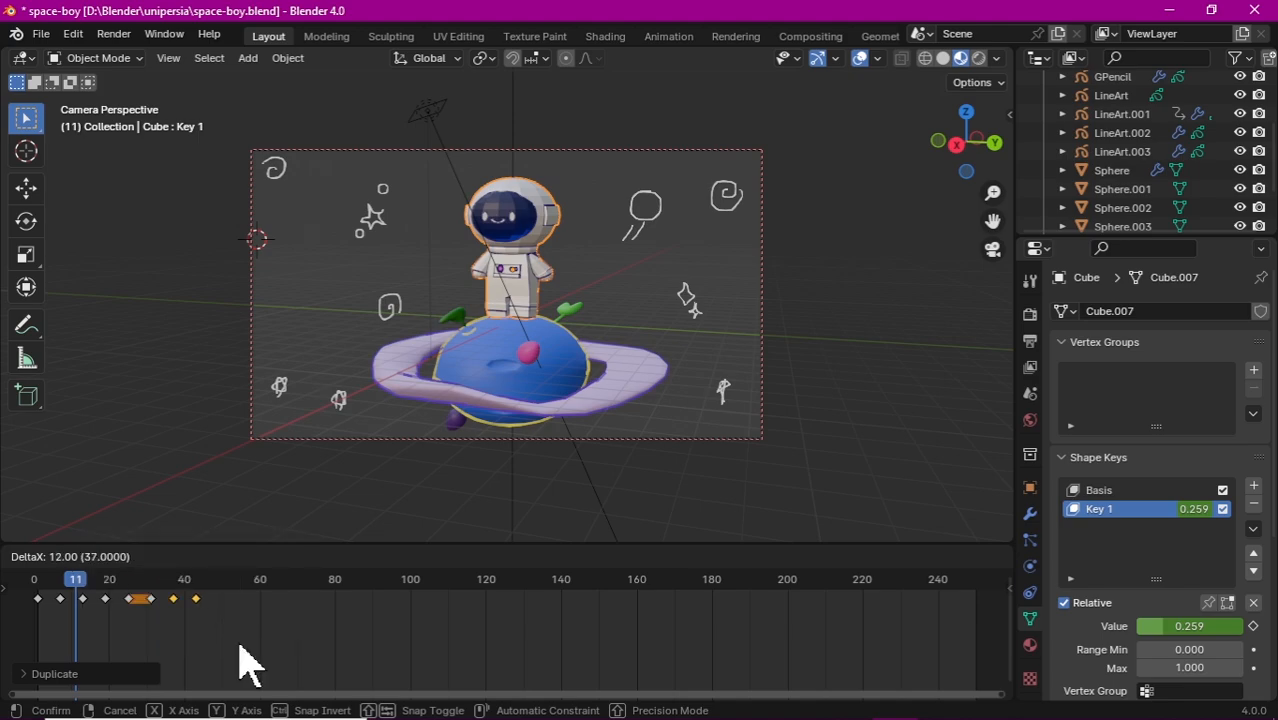
pyautogui.click(240, 663)
pyautogui.press('space')
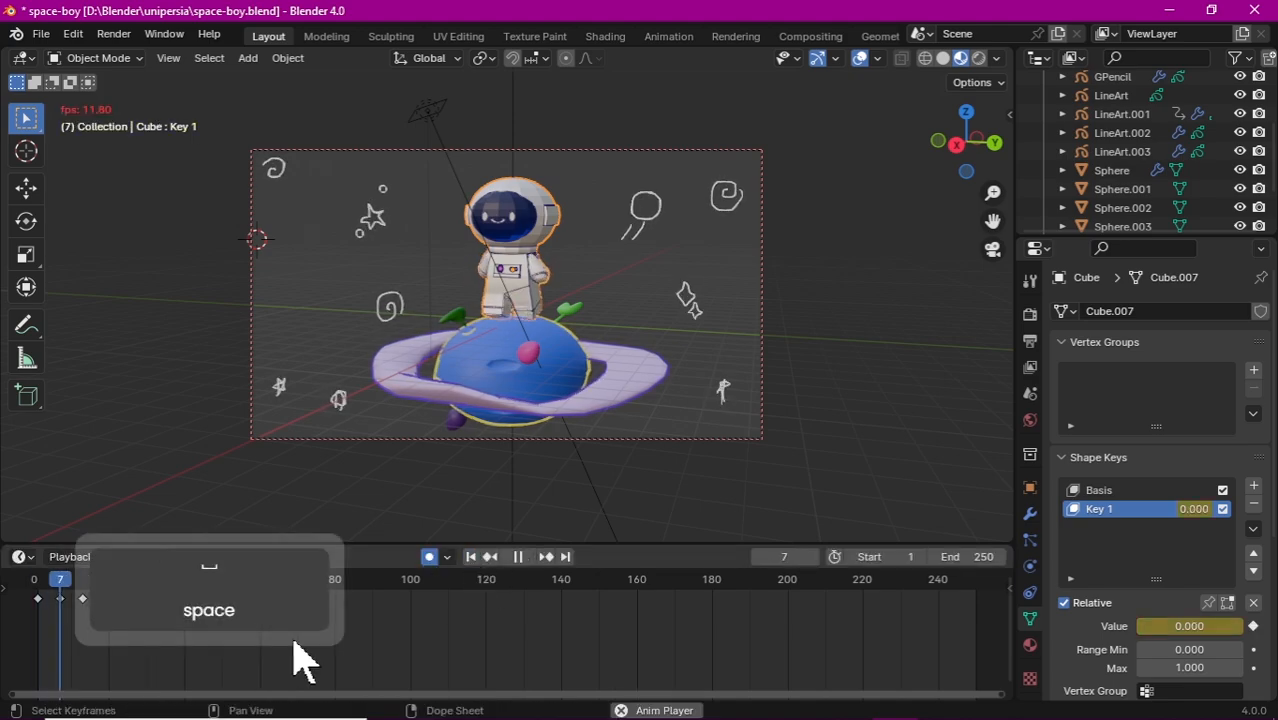
pyautogui.press('space')
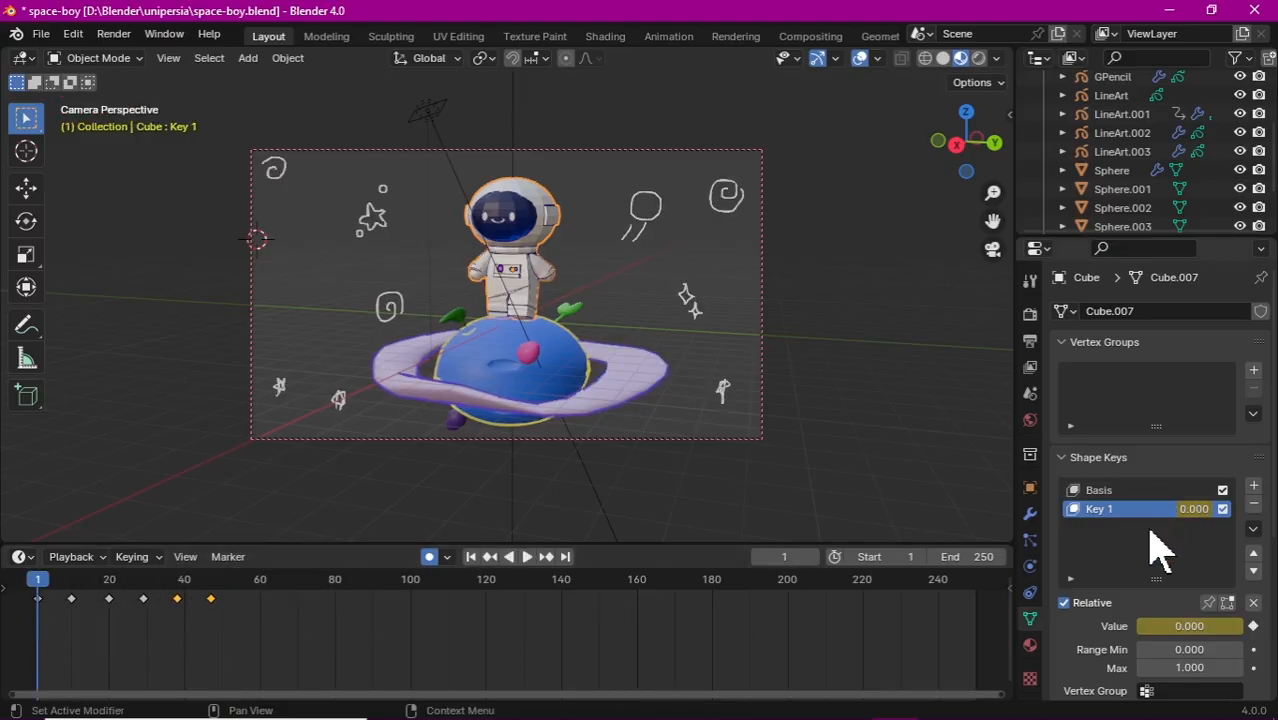
# Step: Add a Key 2 shape key to the astronaut and open it in Edit Mode outside the camera view
pyautogui.click(1153, 489)
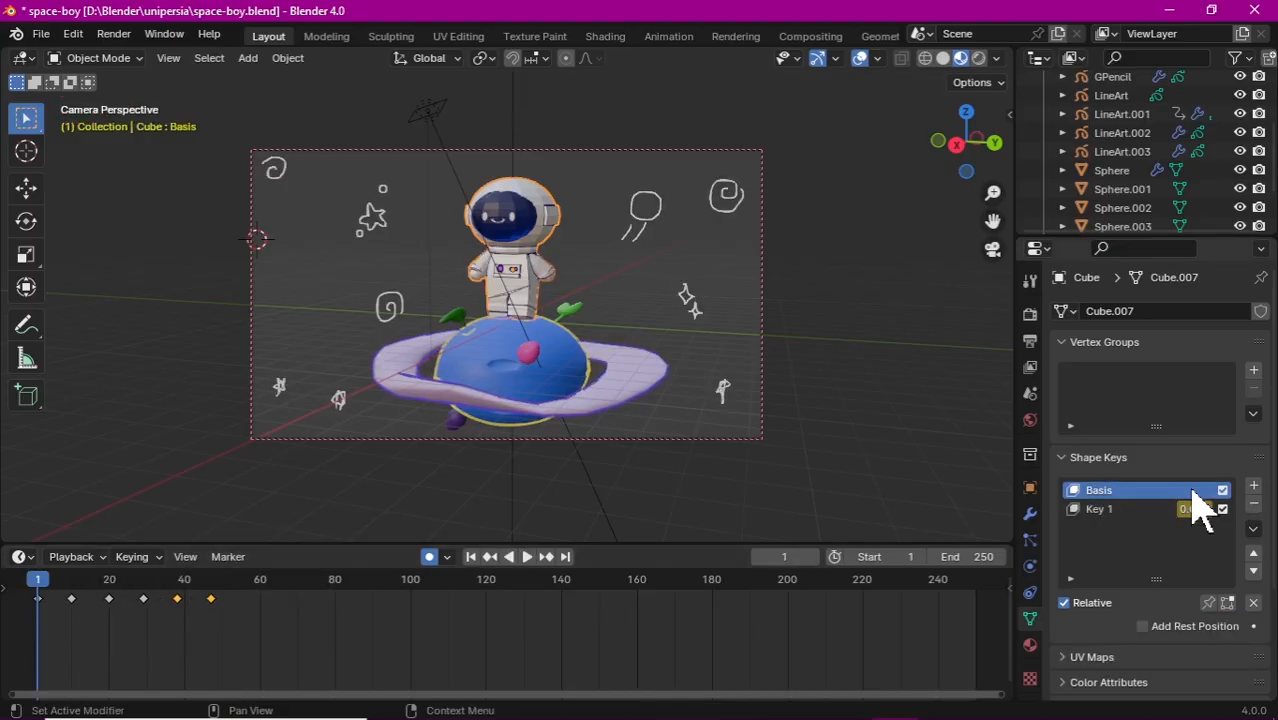
pyautogui.click(1254, 487)
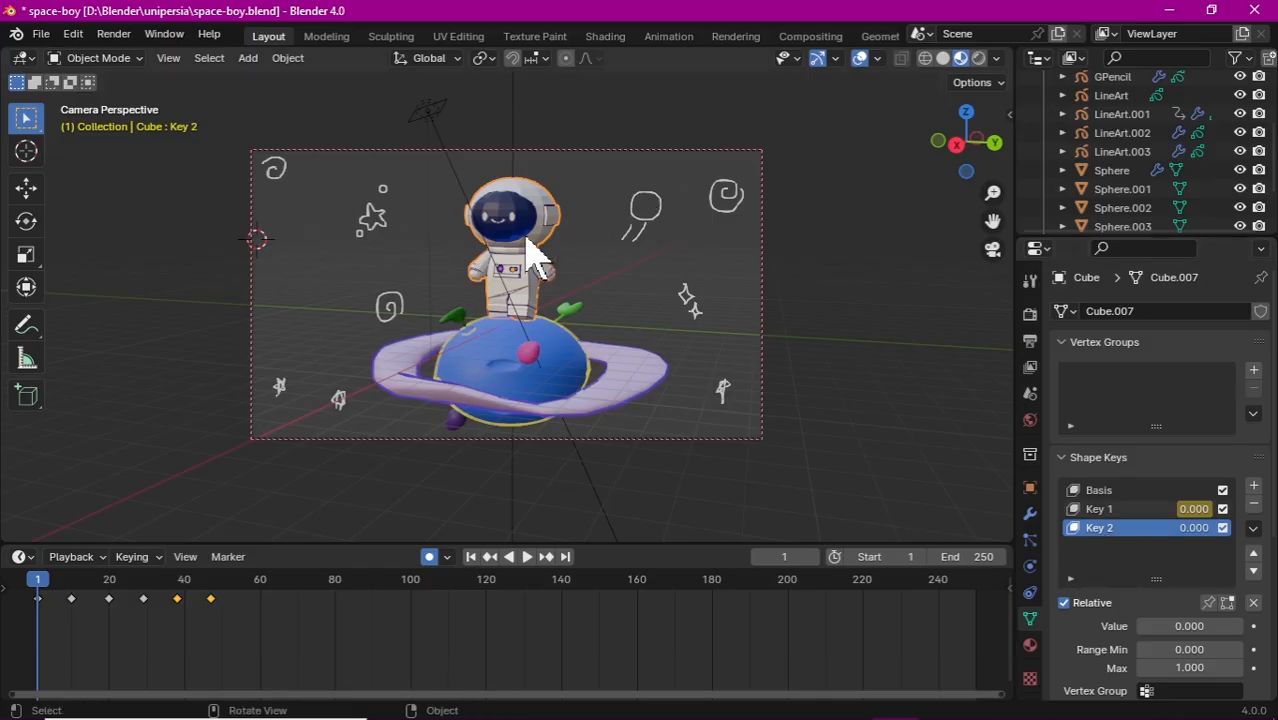
pyautogui.click(98, 57)
pyautogui.click(110, 96)
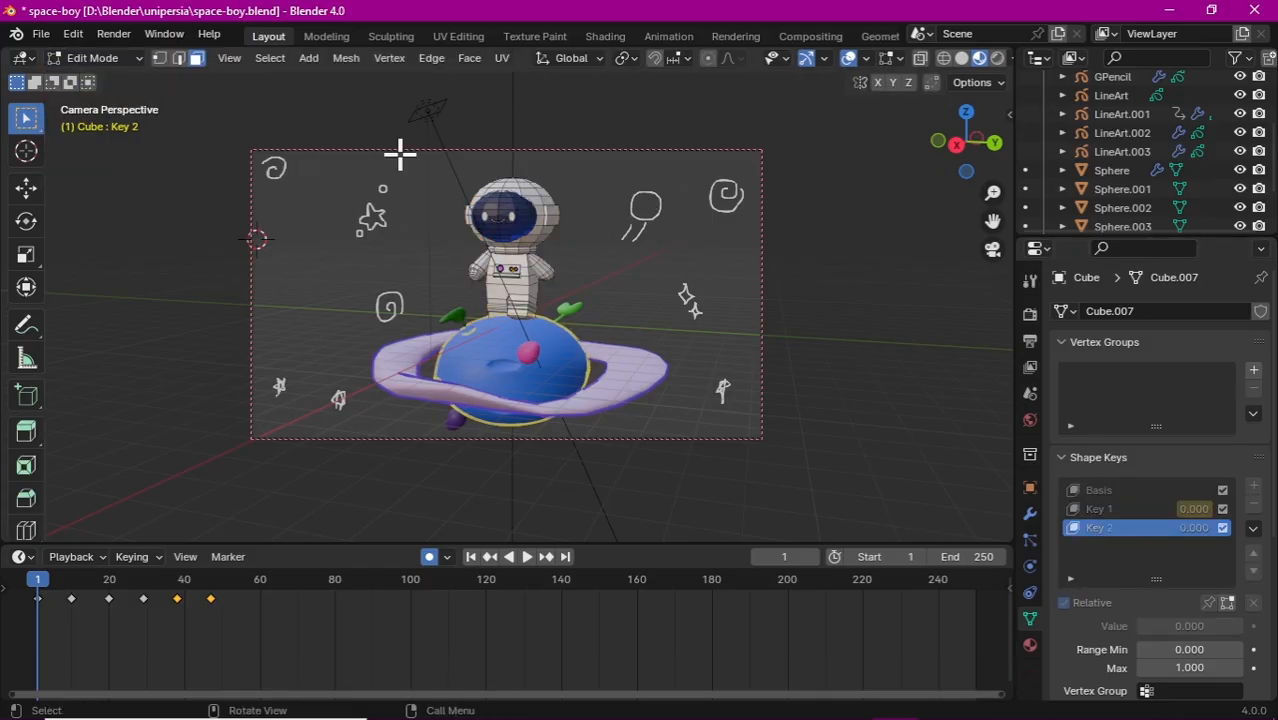
pyautogui.press('KP_0')
pyautogui.moveTo(998, 177); pyautogui.dragTo(517, 180)
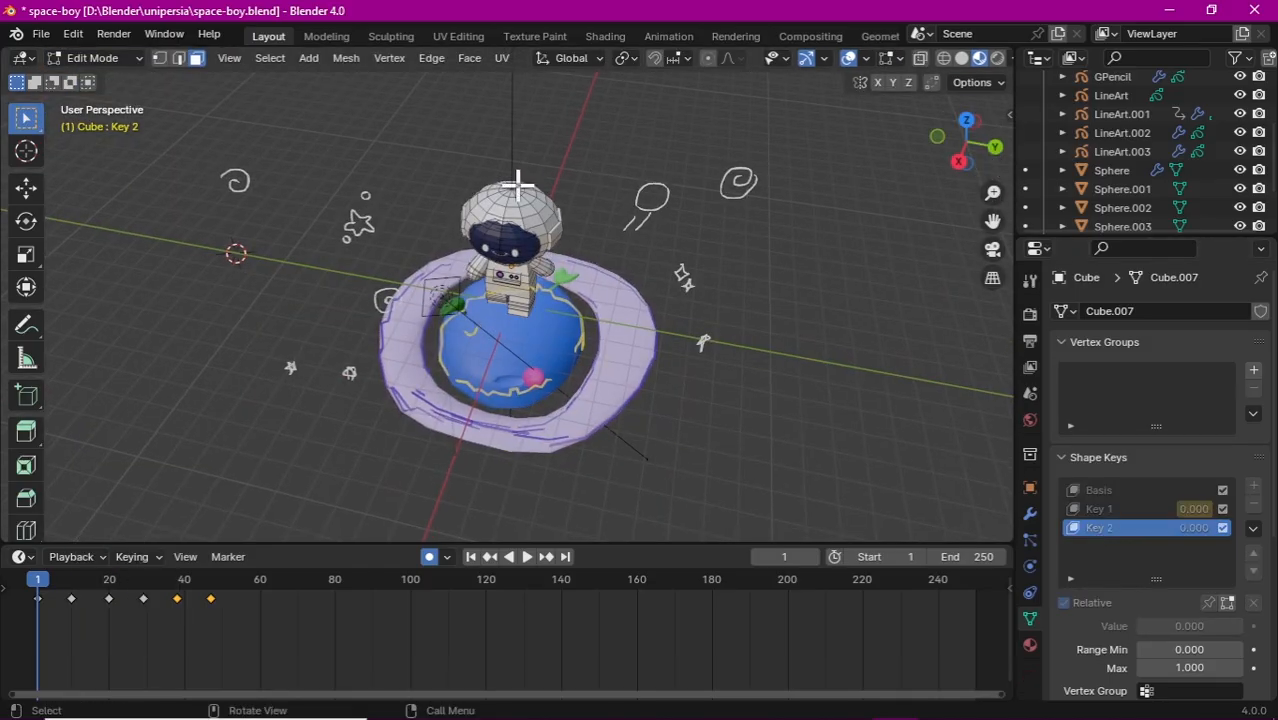
# Step: Select the astronaut's helmet shell in Edit Mode by loop-selecting faces and growing the selection
pyautogui.keyDown('alt'); pyautogui.click(517, 183); pyautogui.keyUp('alt')
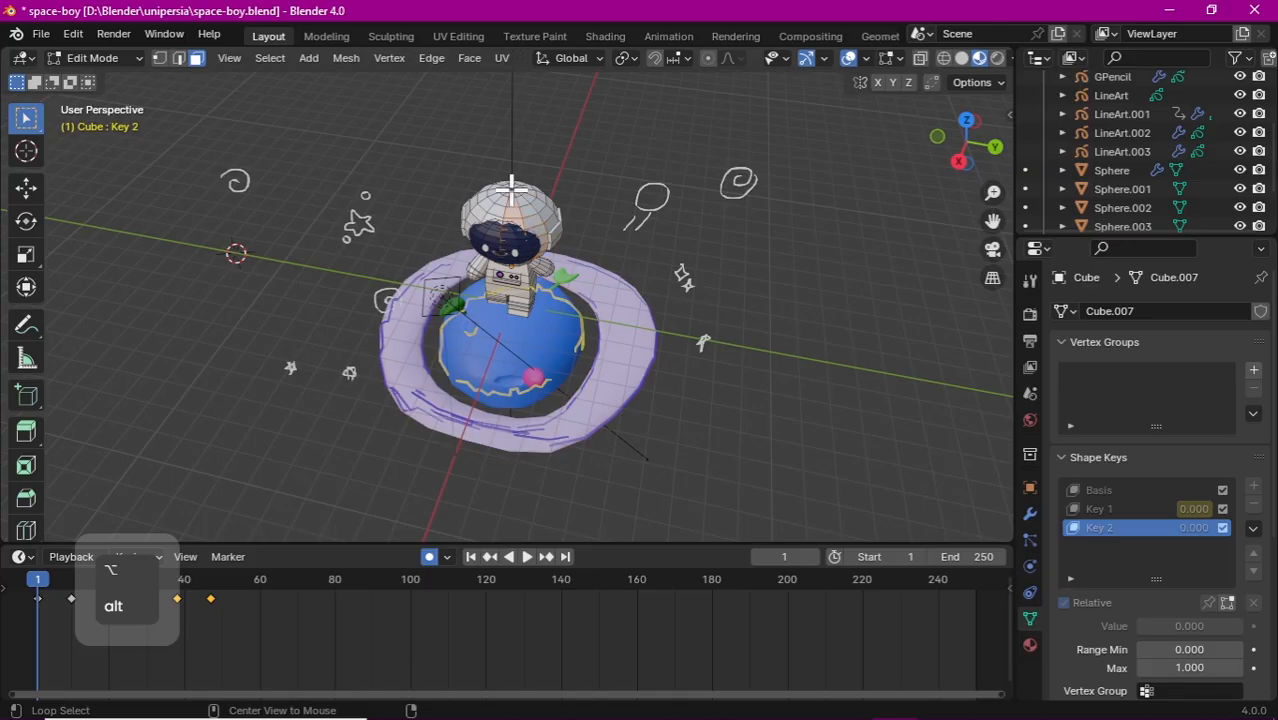
pyautogui.scroll(6, 517, 195)
pyautogui.scroll(-2, 536, 183)
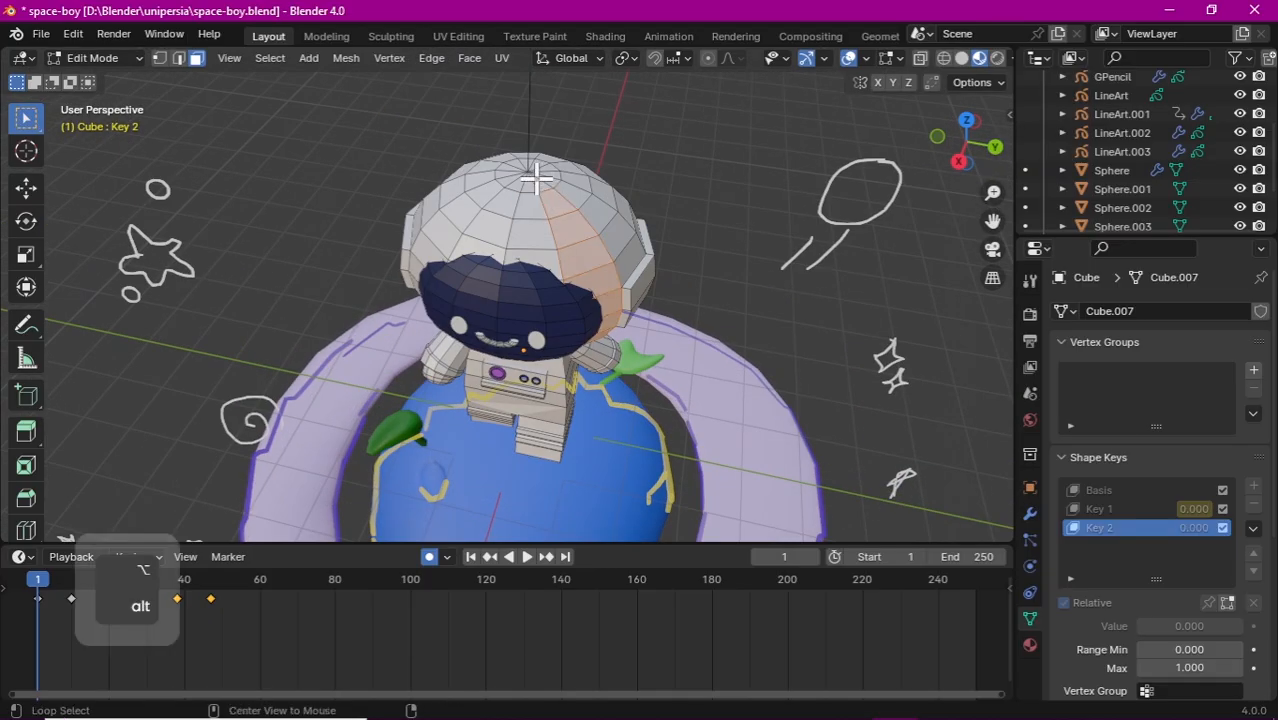
pyautogui.press('ctrl+KP_Add')
pyautogui.press('ctrl+KP_Add')
pyautogui.press('ctrl+KP_Add')
pyautogui.moveTo(693, 200); pyautogui.dragTo(693, 150, button='middle')
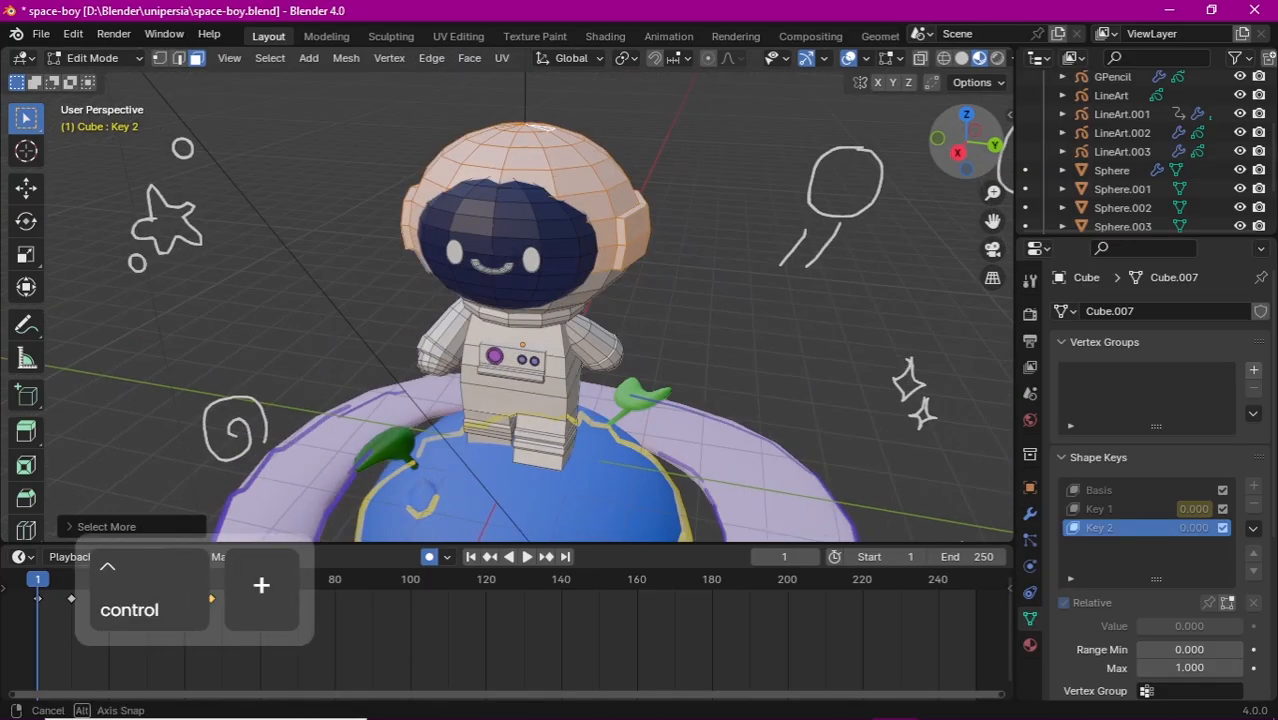
# Step: Add the dark visor and the rest of the linked head geometry to the selection
pyautogui.keyDown('ctrl'); pyautogui.click(487, 207); pyautogui.keyUp('ctrl')
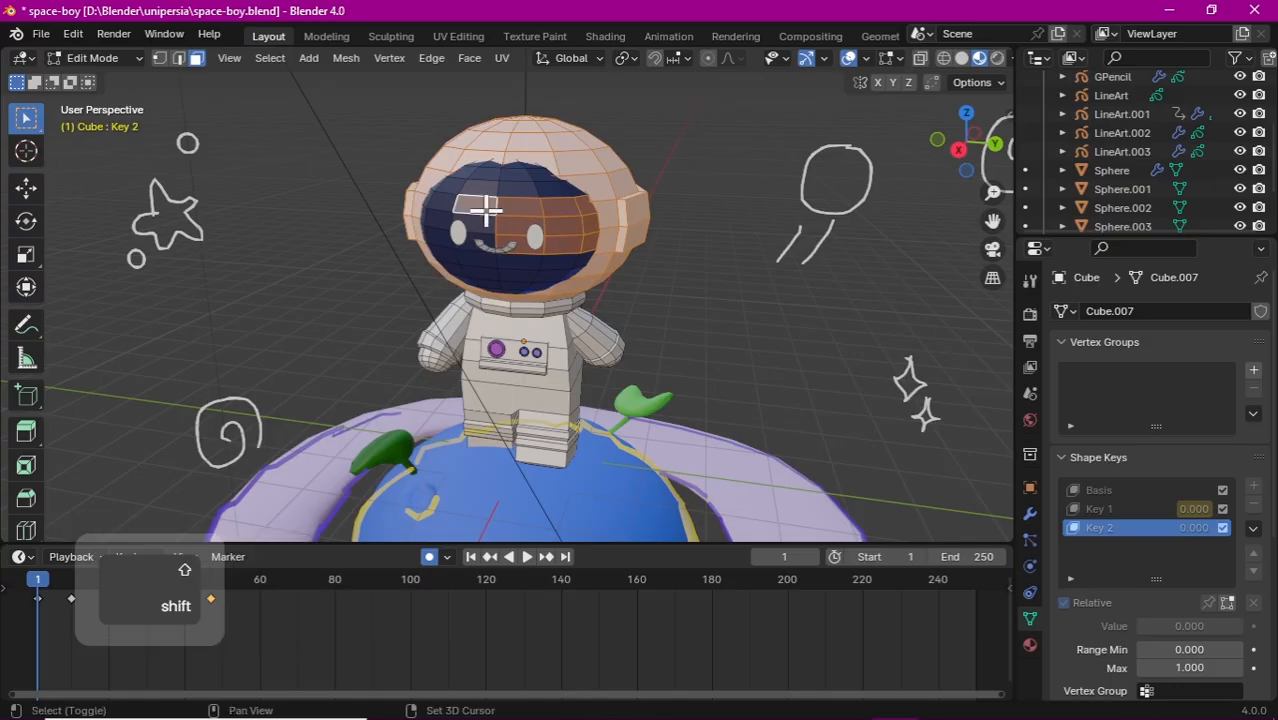
pyautogui.hotkey('ctrl', 'l')
pyautogui.press('Escape')
pyautogui.press('ctrl+KP_Add')
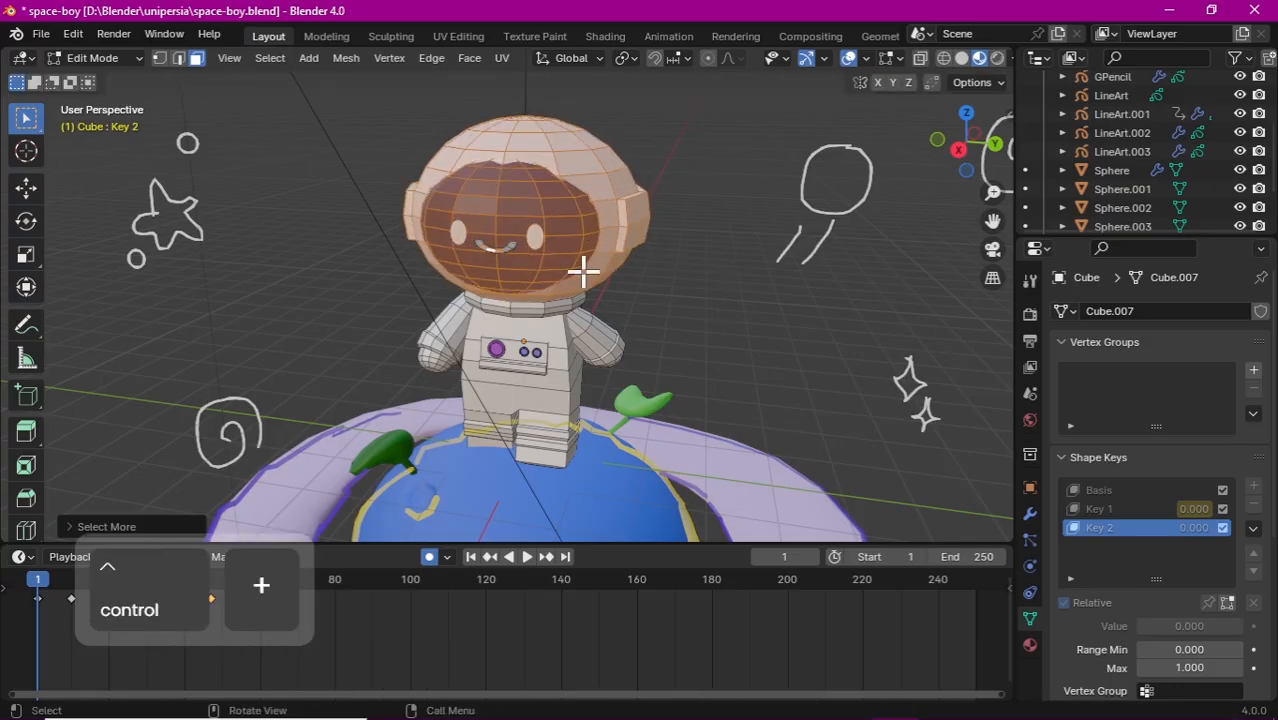
pyautogui.hotkey('ctrl', 'l')
# Step: Rotate the selected head slightly about the global X axis for Key 2 and return to Object Mode
pyautogui.press('r')
pyautogui.press('Escape')
pyautogui.moveTo(700, 300); pyautogui.dragTo(800, 340, button='middle')
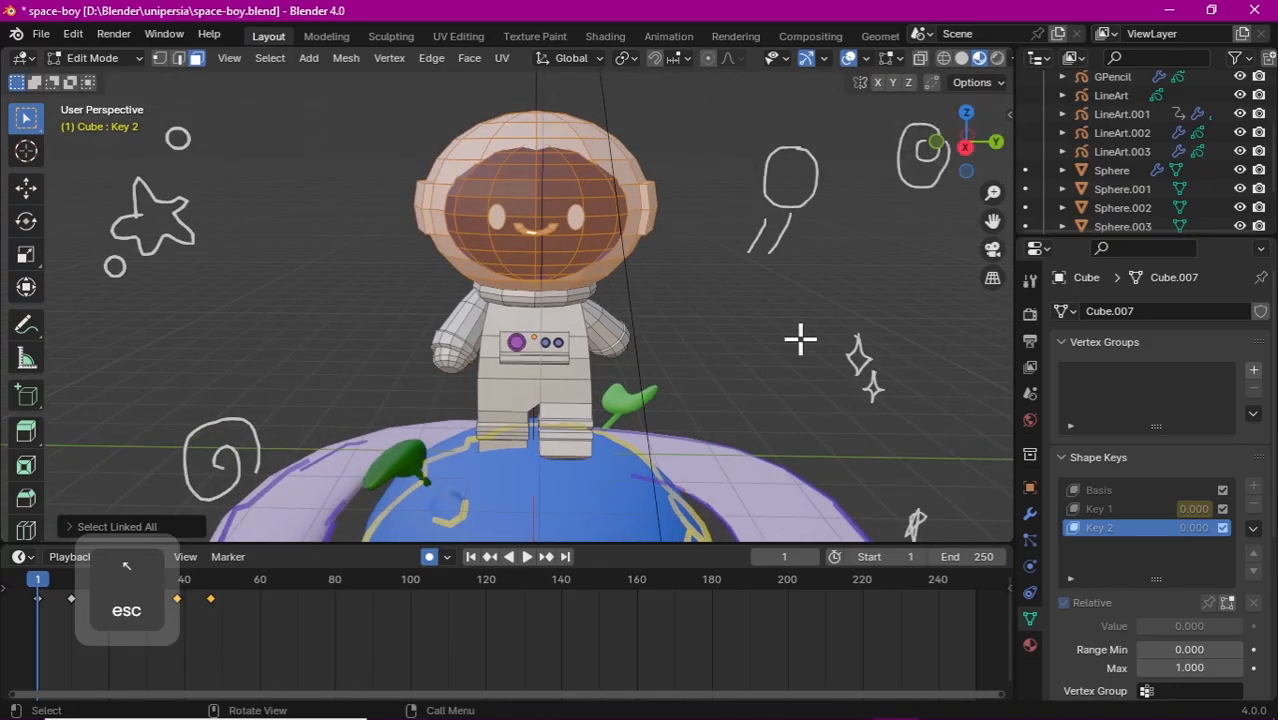
pyautogui.press('r')
pyautogui.press('x')
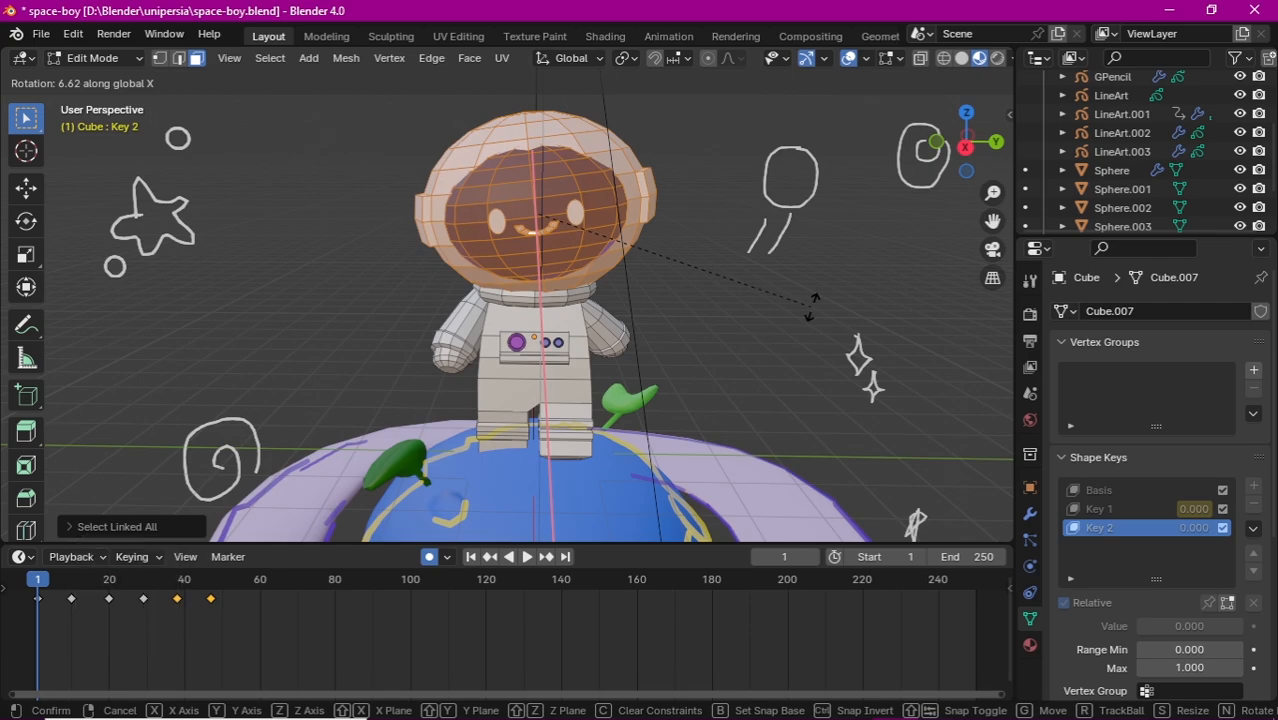
pyautogui.click(811, 307)
pyautogui.click(120, 57)
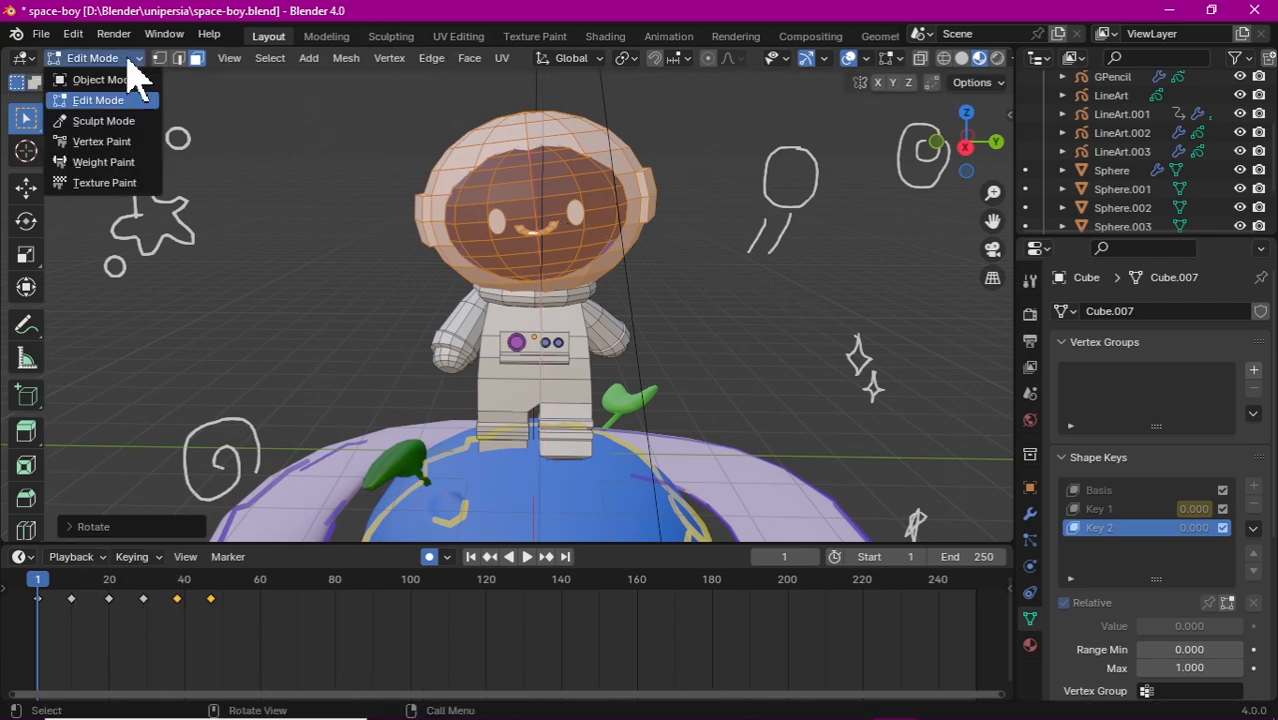
pyautogui.click(110, 77)
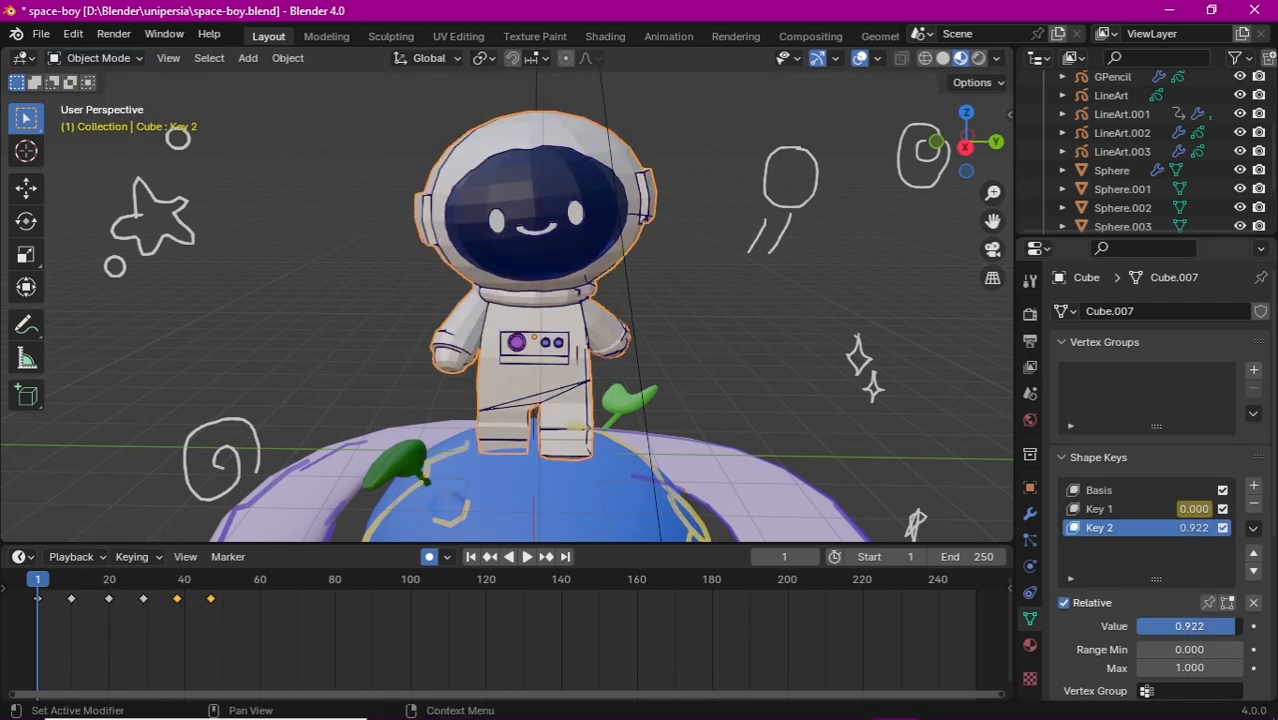
# Step: Add a Key 3 shape key with the head rotated about X to the opposite side, and return to Object Mode
pyautogui.click(1254, 485)
pyautogui.click(100, 58)
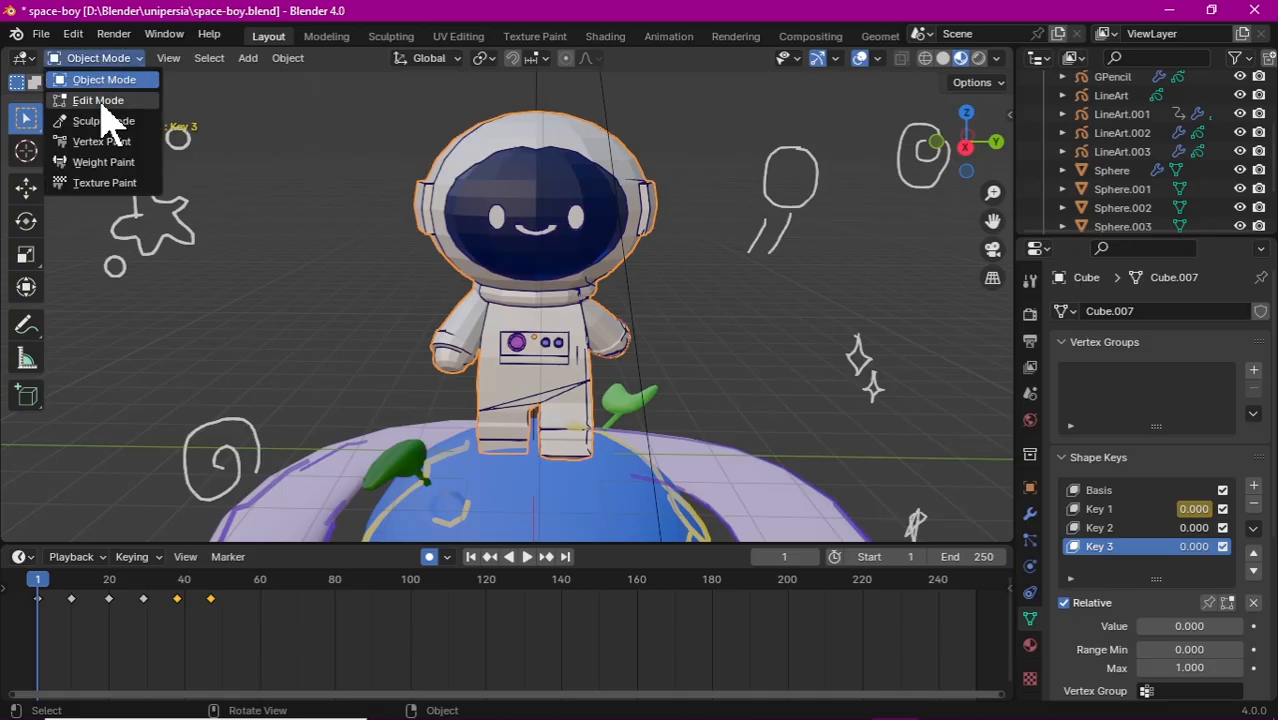
pyautogui.click(103, 100)
pyautogui.press('r')
pyautogui.press('x')
pyautogui.click(748, 300)
pyautogui.click(100, 58)
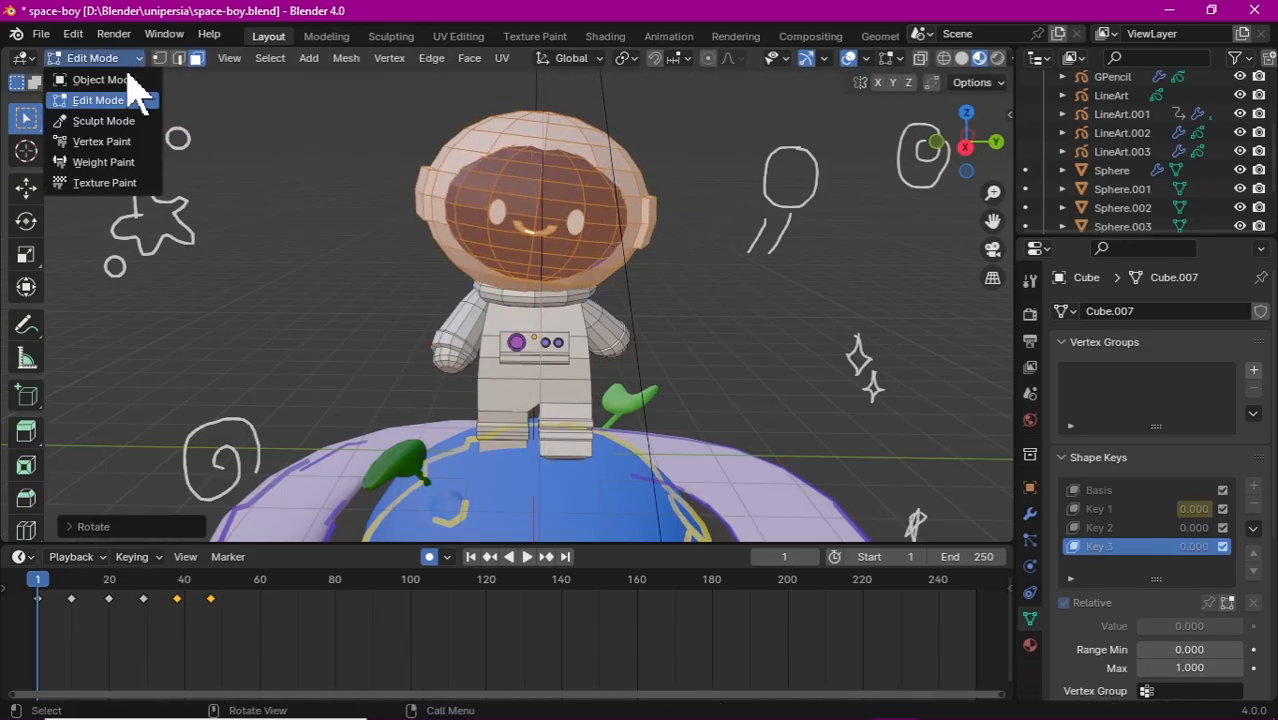
pyautogui.click(105, 77)
# Step: Set Key 2 to 1.000 and Key 3 to 0.000 in the camera view, and play the animation
pyautogui.press('KP_0')
pyautogui.click(1150, 527)
pyautogui.click(1150, 546)
pyautogui.moveTo(1160, 626)
pyautogui.mouseDown()
pyautogui.moveTo(1242, 626)
pyautogui.moveTo(1137, 627)
pyautogui.mouseUp()
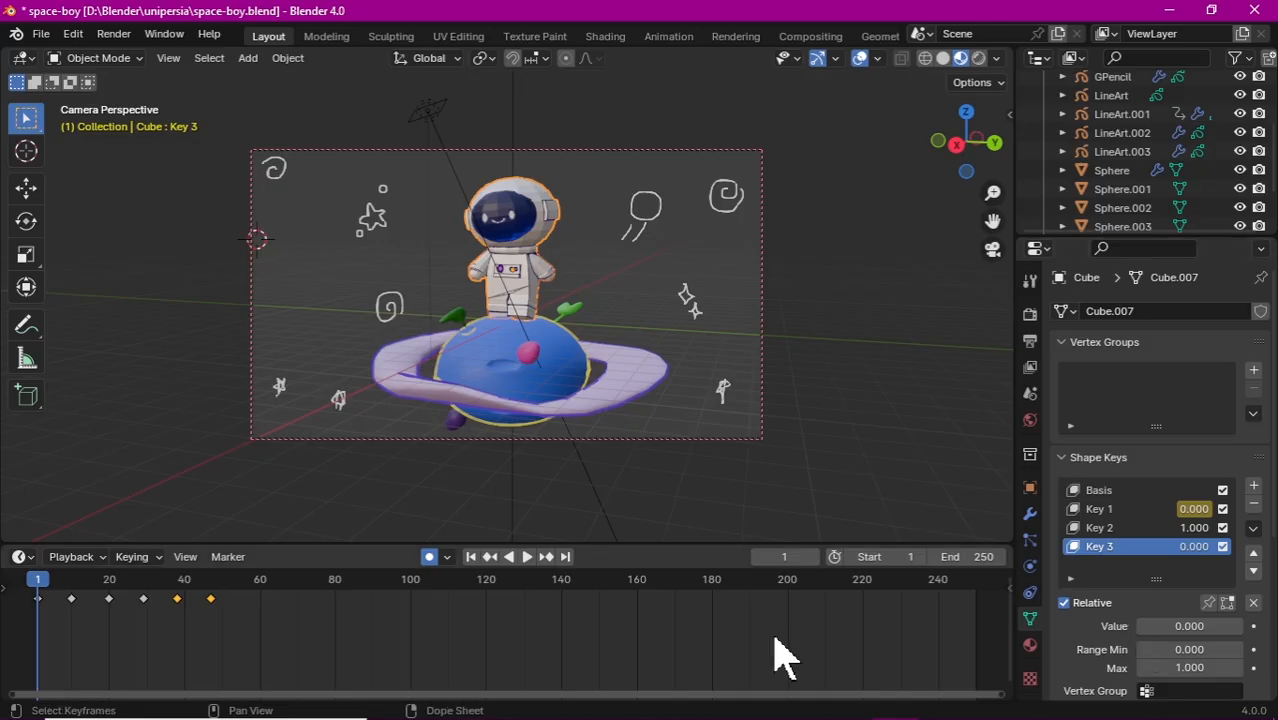
pyautogui.press('space')
pyautogui.press('space')
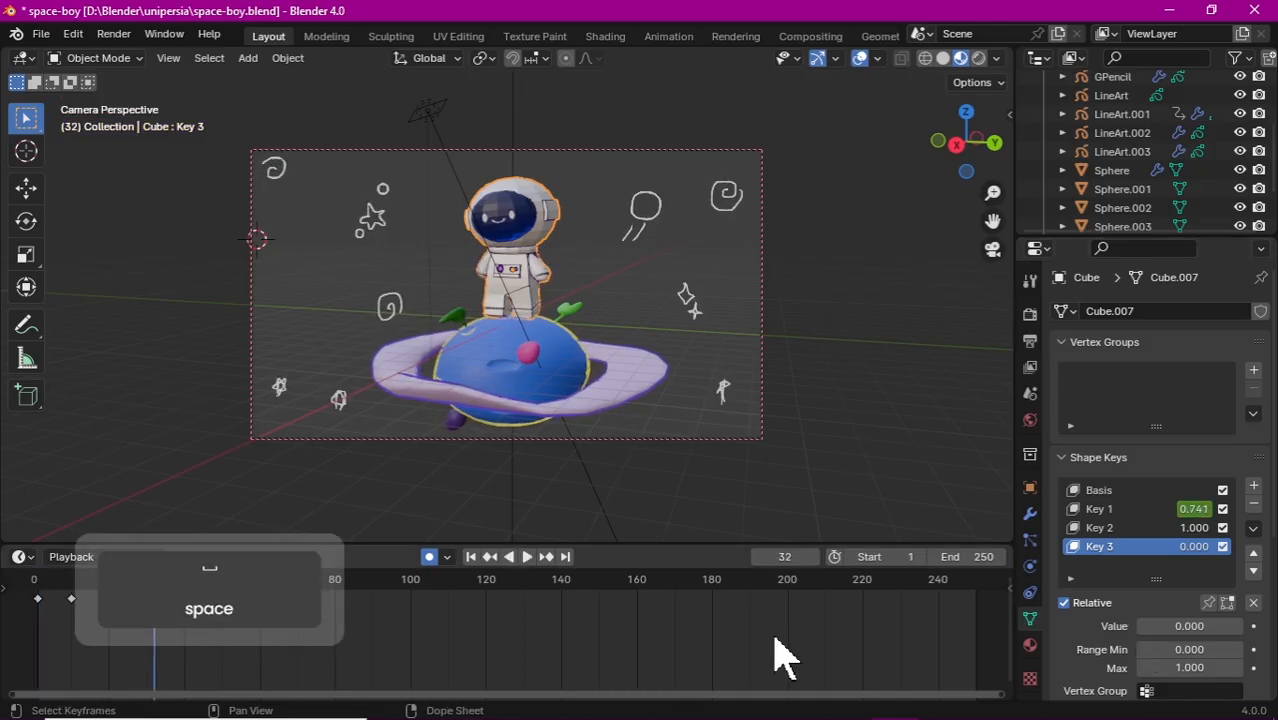
# Step: Keyframe Key 2 at 1.000 on frame 1, and Key 2 at 0.000 with Key 3 at 1.000 on frame 10
pyautogui.click(473, 560)
pyautogui.click(1140, 527)
pyautogui.press('i')
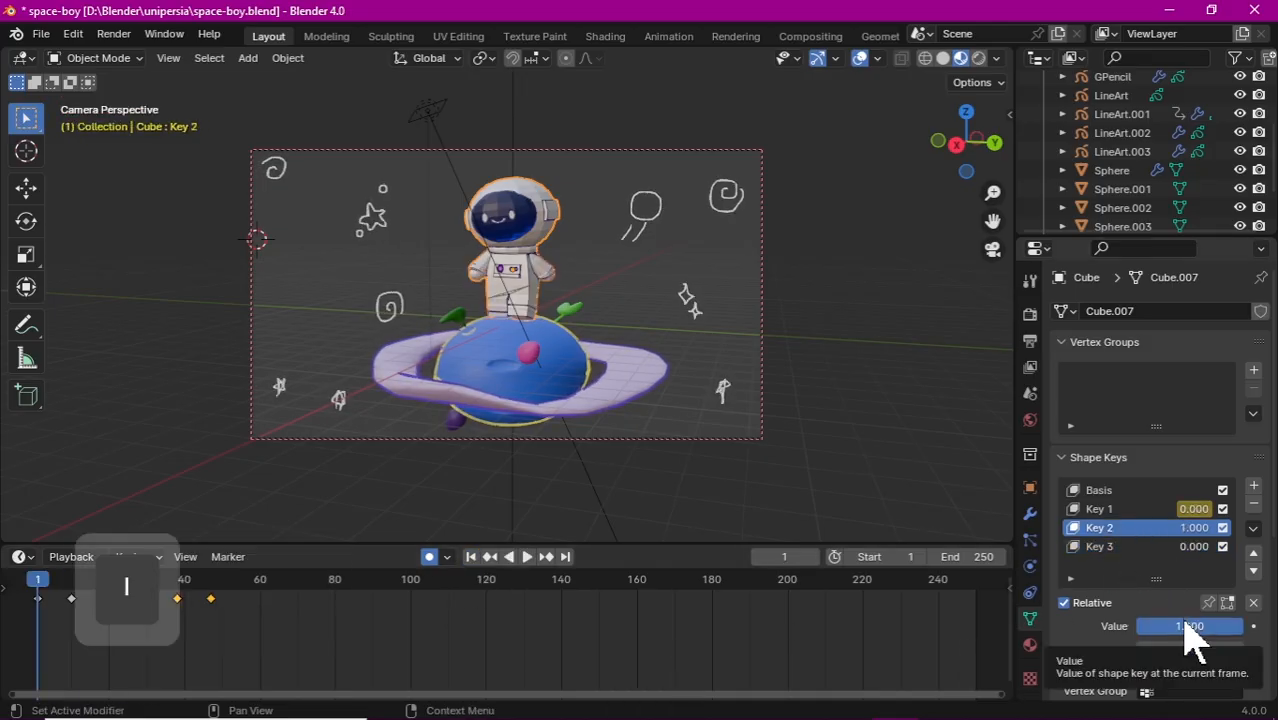
pyautogui.click(70, 605)
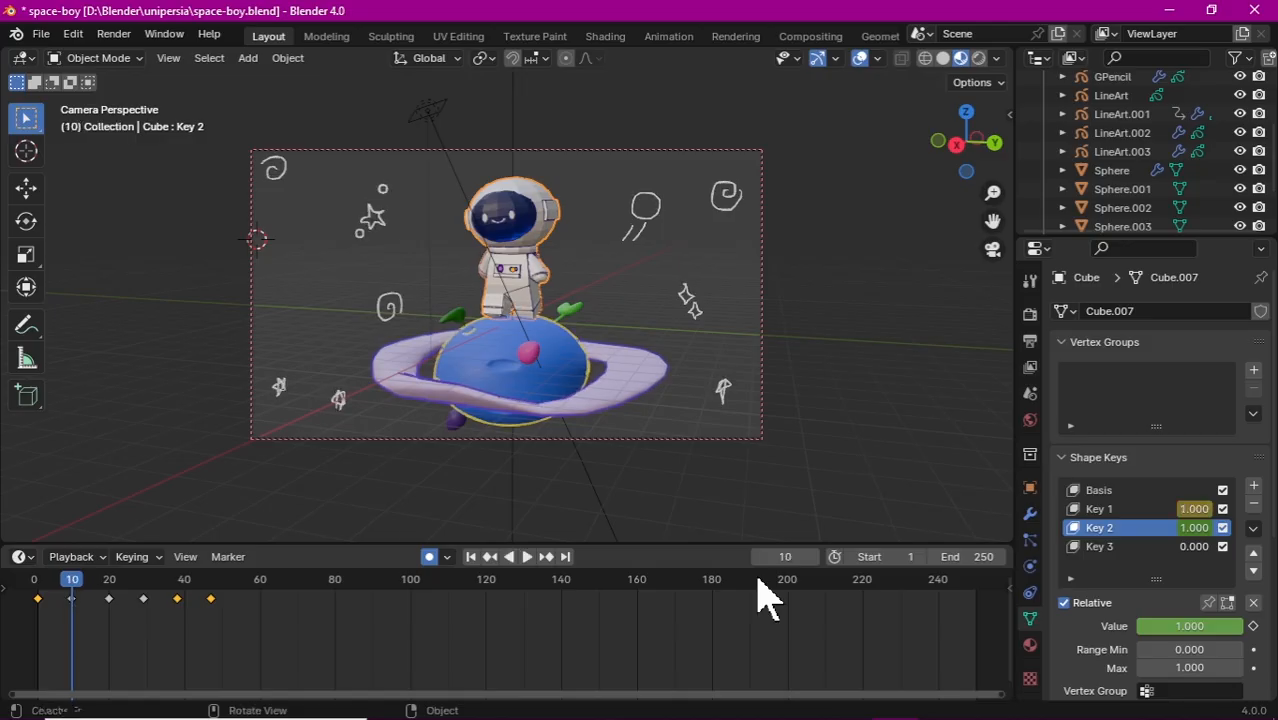
pyautogui.moveTo(1193, 645); pyautogui.dragTo(1242, 628)
pyautogui.click(1140, 546)
pyautogui.press('i')
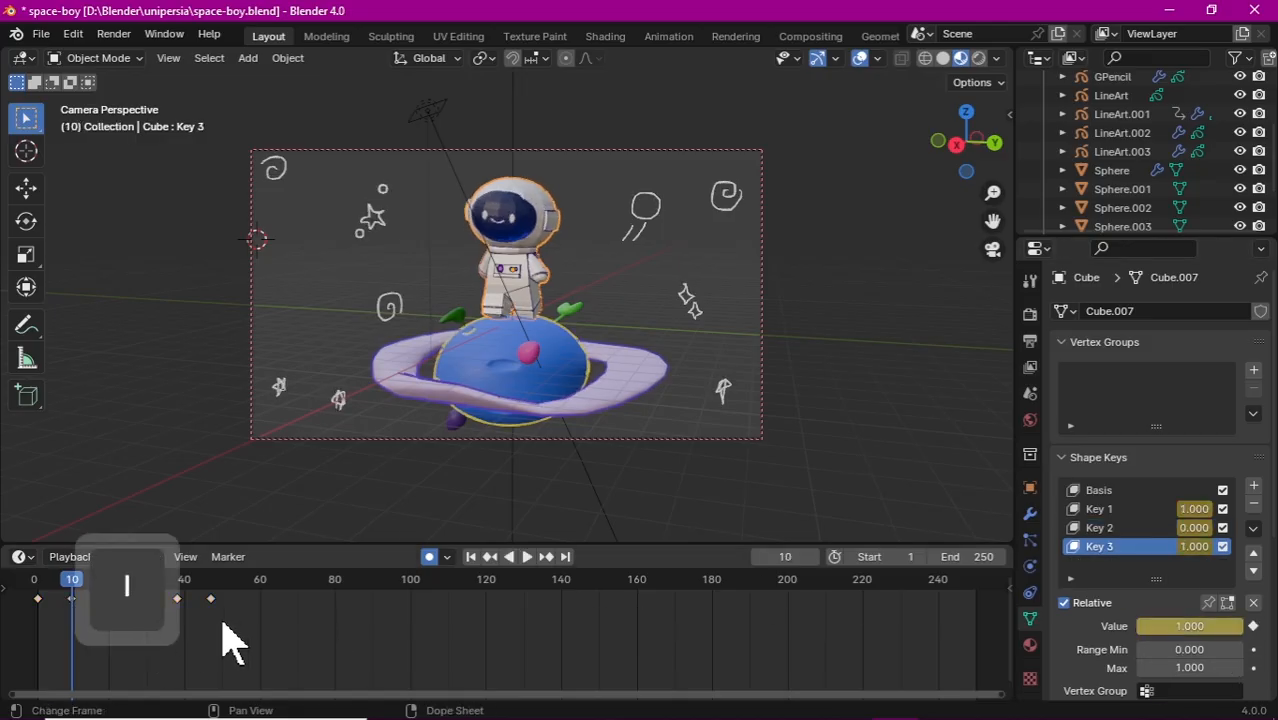
# Step: Repeat the shape key keyframes at frames 20 and 30, set the end frame to 40 and play the animation
pyautogui.moveTo(187, 594); pyautogui.dragTo(34, 598)
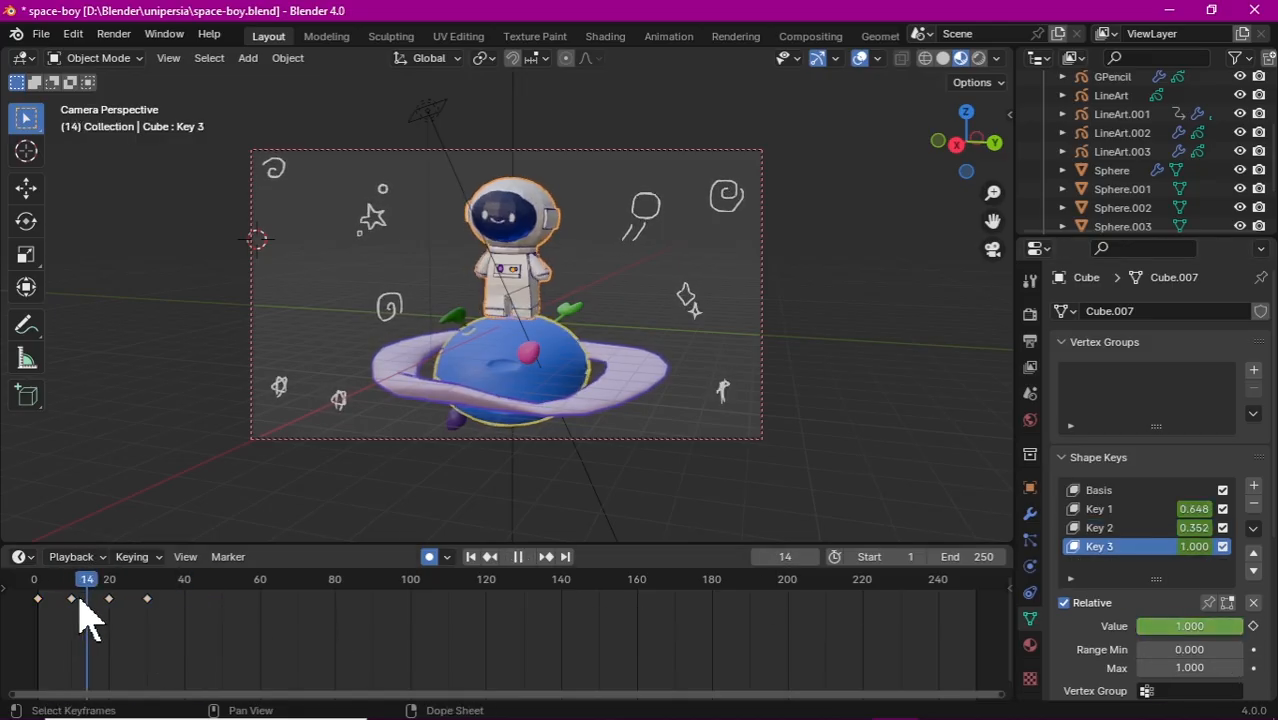
pyautogui.press('space')
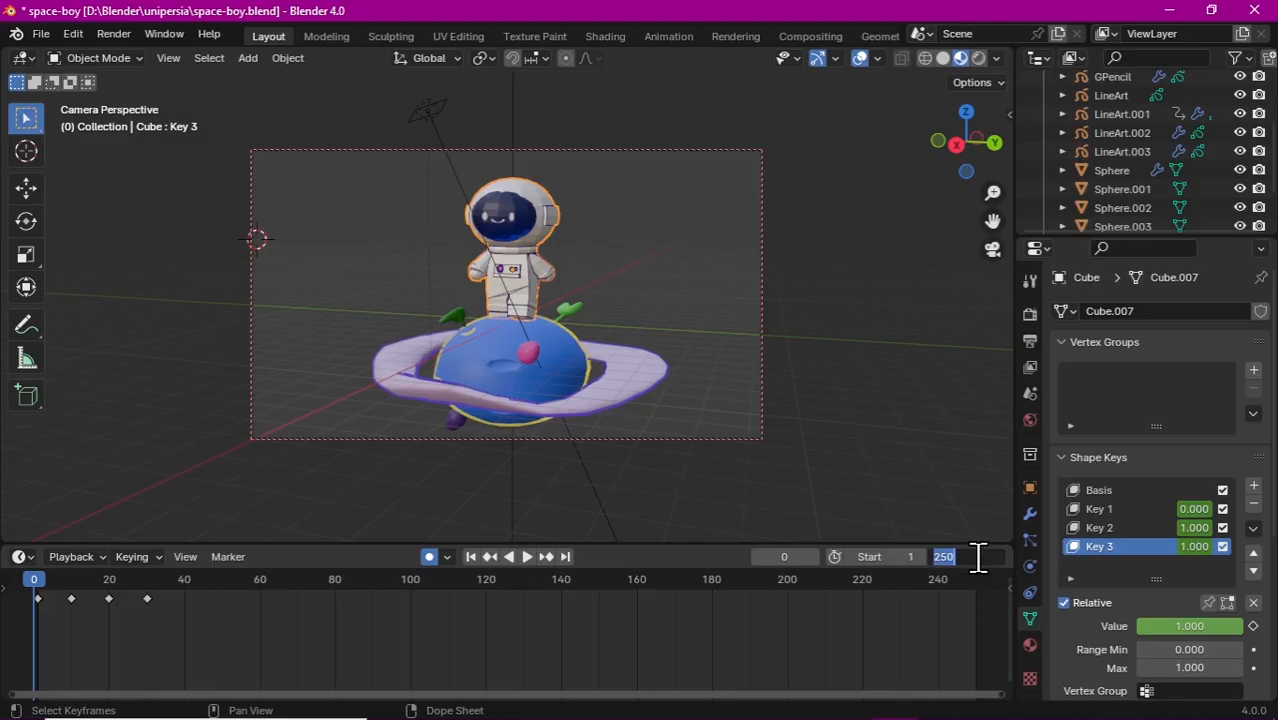
pyautogui.write('25')
pyautogui.click(727, 557)
pyautogui.press('space')
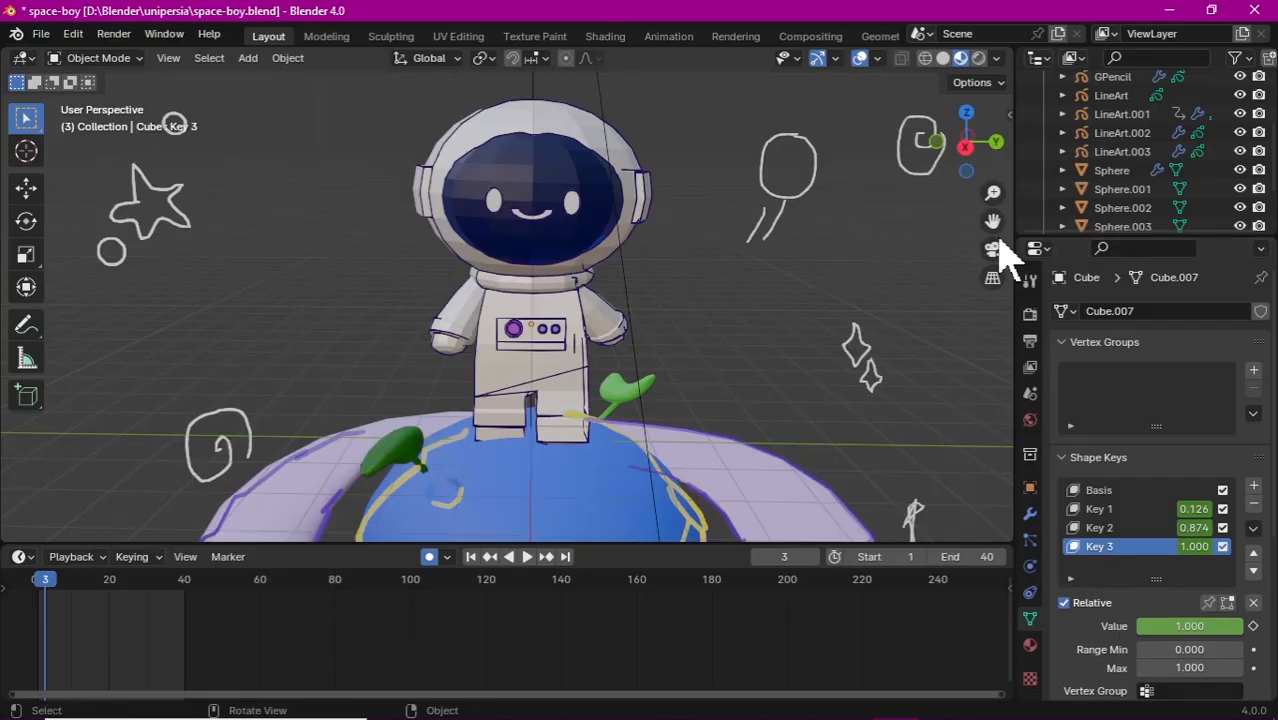
# Step: Join both green leaves, the pink ball and the purple ball into the blue planet
pyautogui.moveTo(560, 360); pyautogui.dragTo(575, 378, button='middle')
pyautogui.click(572, 358)
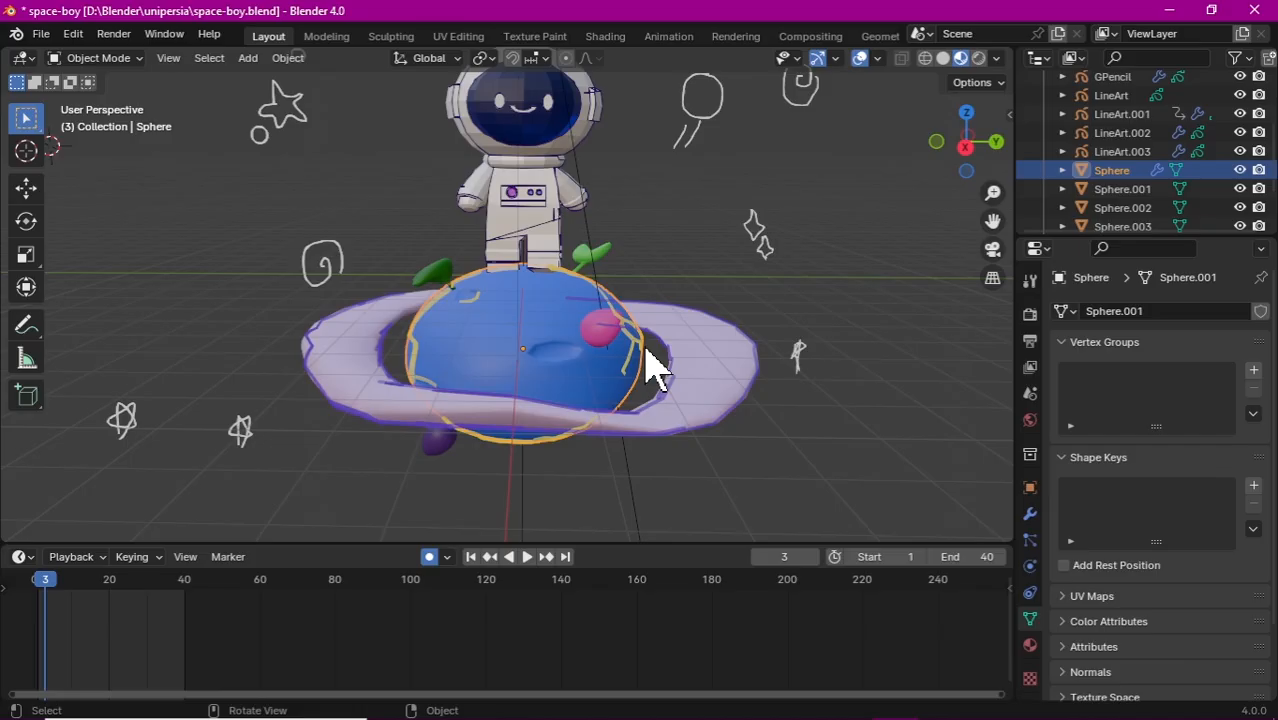
pyautogui.click(592, 252)
pyautogui.click(592, 252)
pyautogui.keyDown('shift'); pyautogui.click(463, 270); pyautogui.keyUp('shift')
pyautogui.keyDown('shift'); pyautogui.click(608, 342); pyautogui.keyUp('shift')
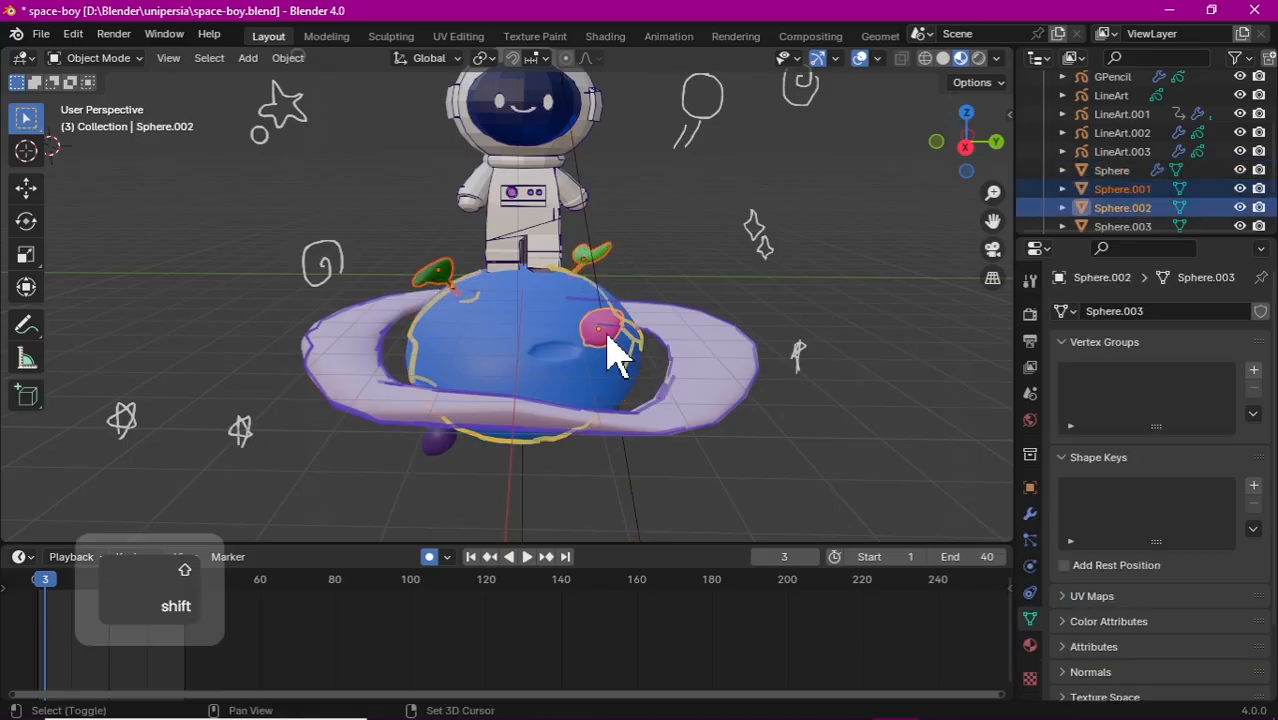
pyautogui.keyDown('shift'); pyautogui.click(438, 434); pyautogui.keyUp('shift')
pyautogui.keyDown('shift'); pyautogui.click(530, 343); pyautogui.keyUp('shift')
pyautogui.hotkey('ctrl', 'j')
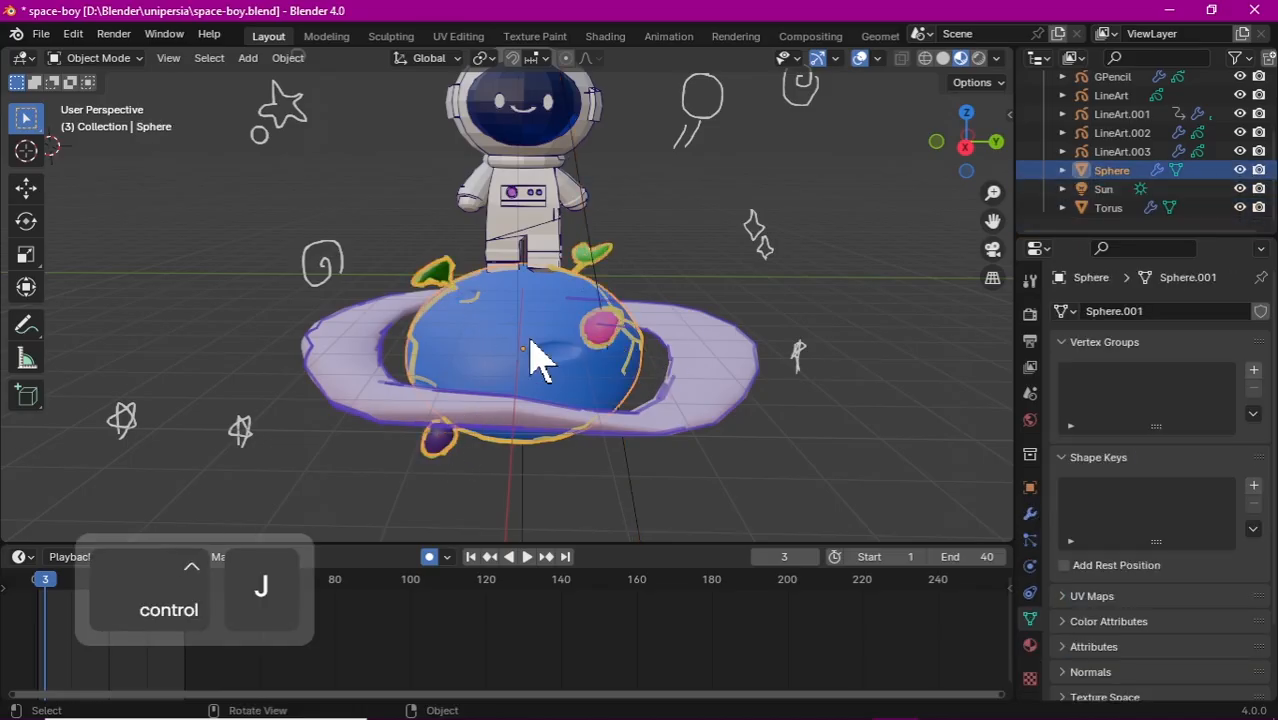
pyautogui.press('g')
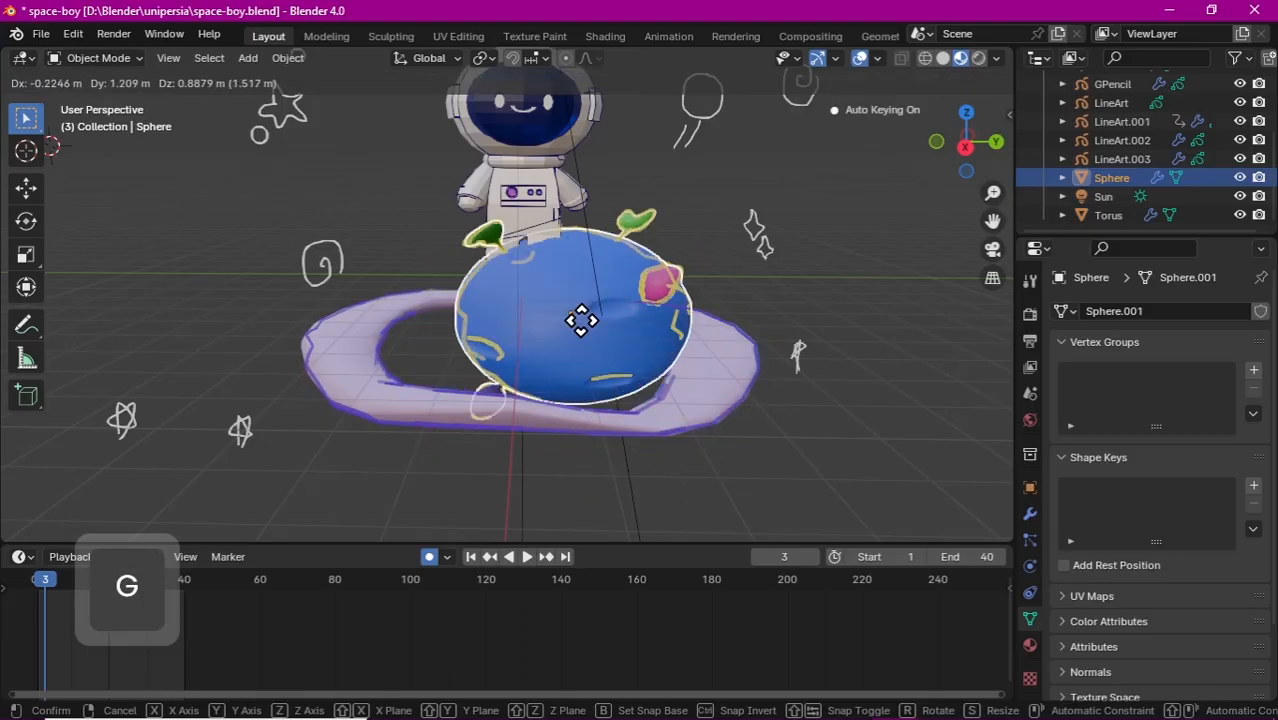
pyautogui.press('Escape')
# Step: Insert a Location, Rotation, Scale & Custom Properties keyframe on the planet's ring at frame 1 in the camera view
pyautogui.click(470, 556)
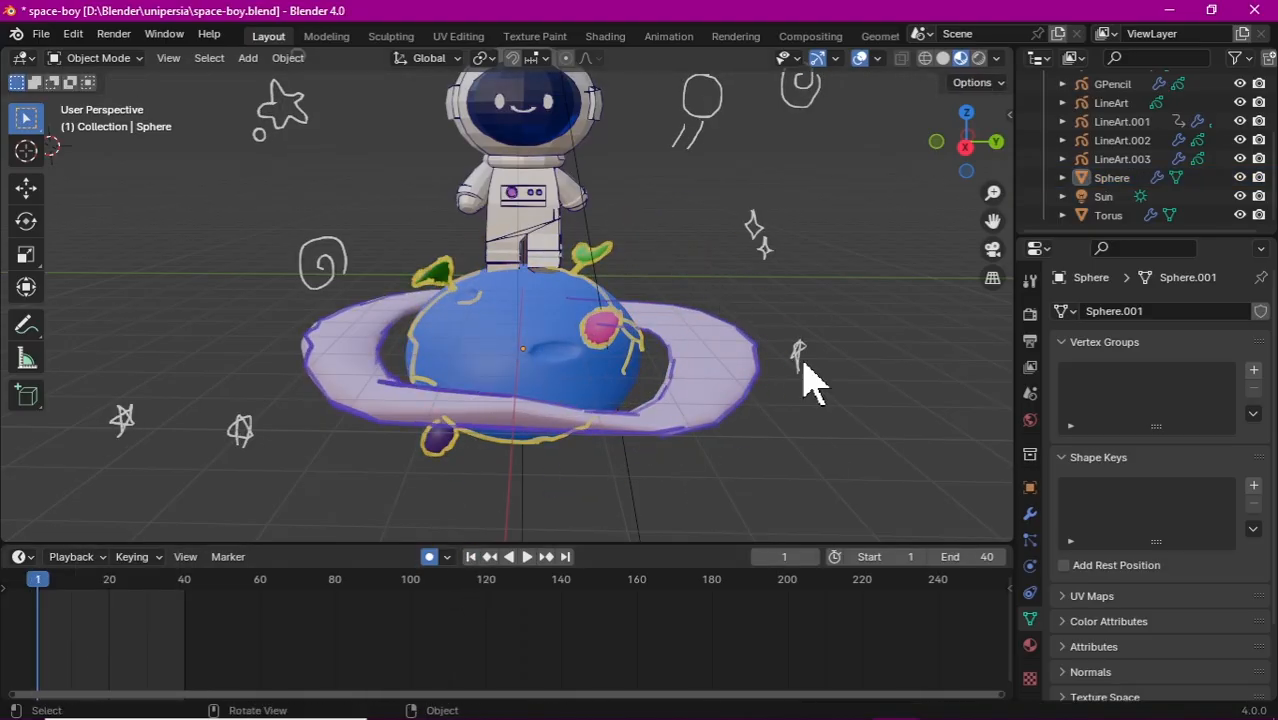
pyautogui.press('KP_0')
pyautogui.click(510, 375)
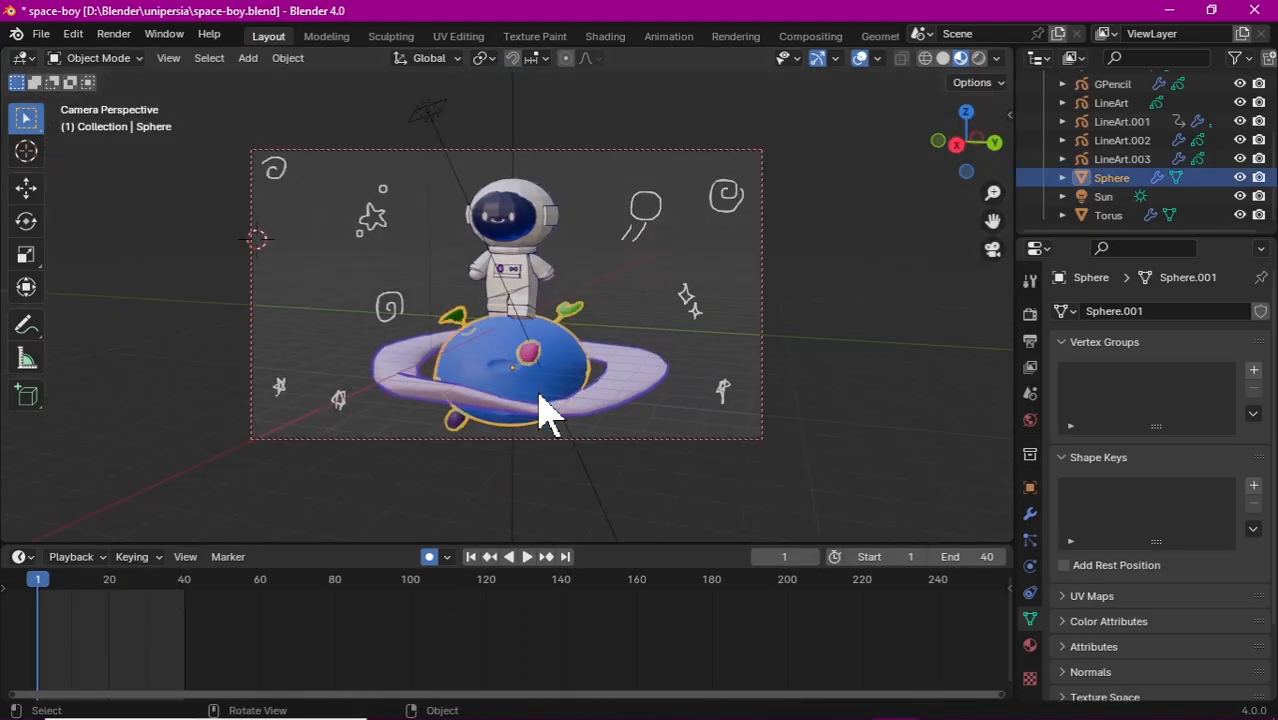
pyautogui.click(618, 398)
pyautogui.press('i')
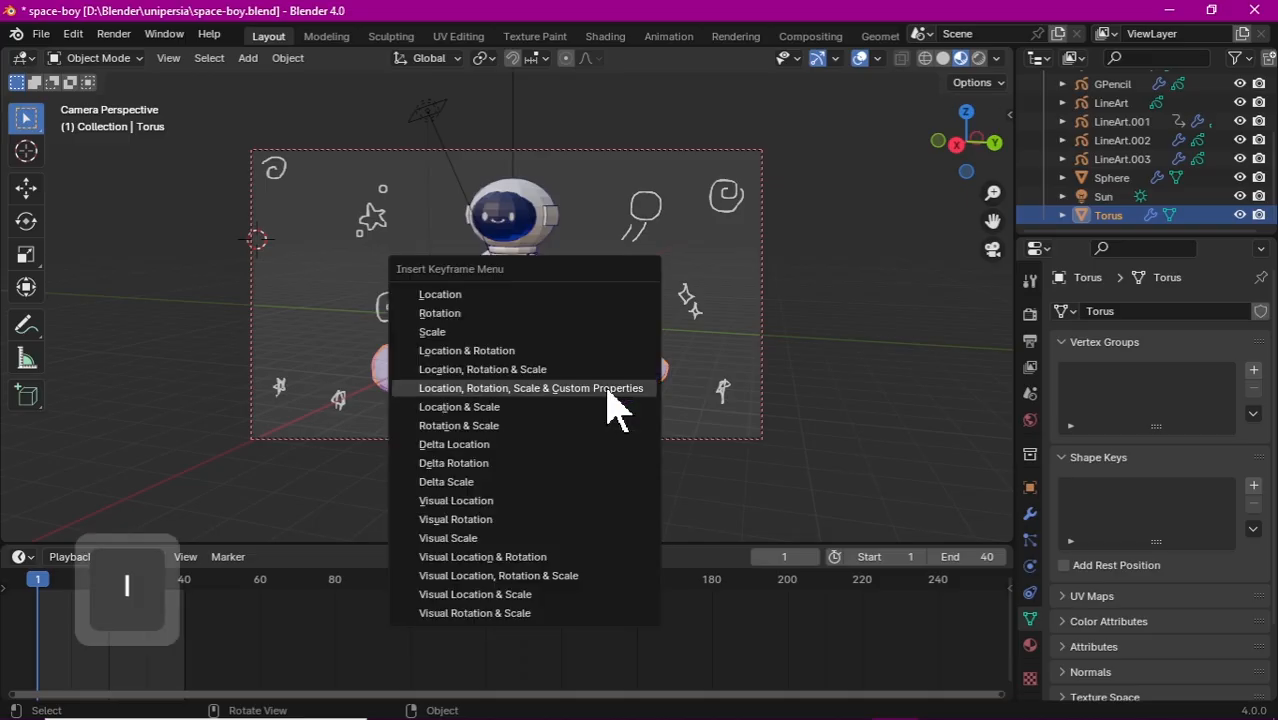
pyautogui.click(608, 388)
# Step: Rotate the ring 360° about the Z axis on frame 40, play the spin and rotate the ring again
pyautogui.click(185, 590)
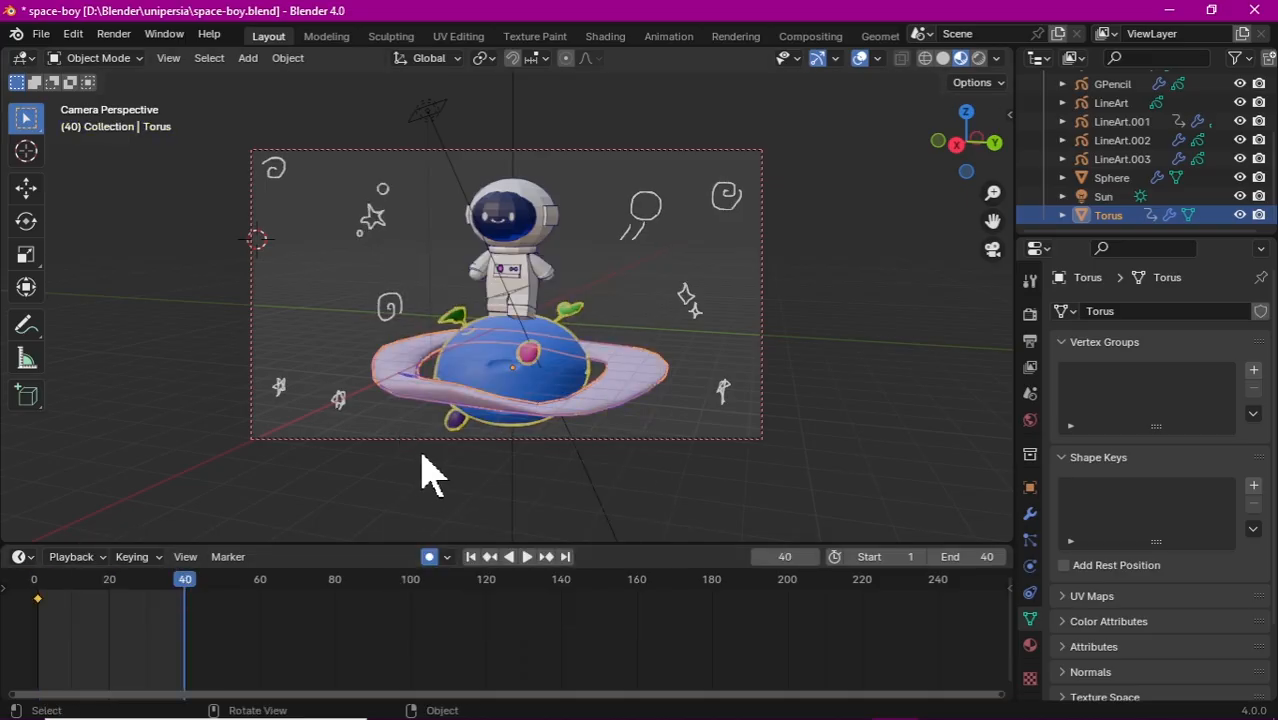
pyautogui.write('rz')
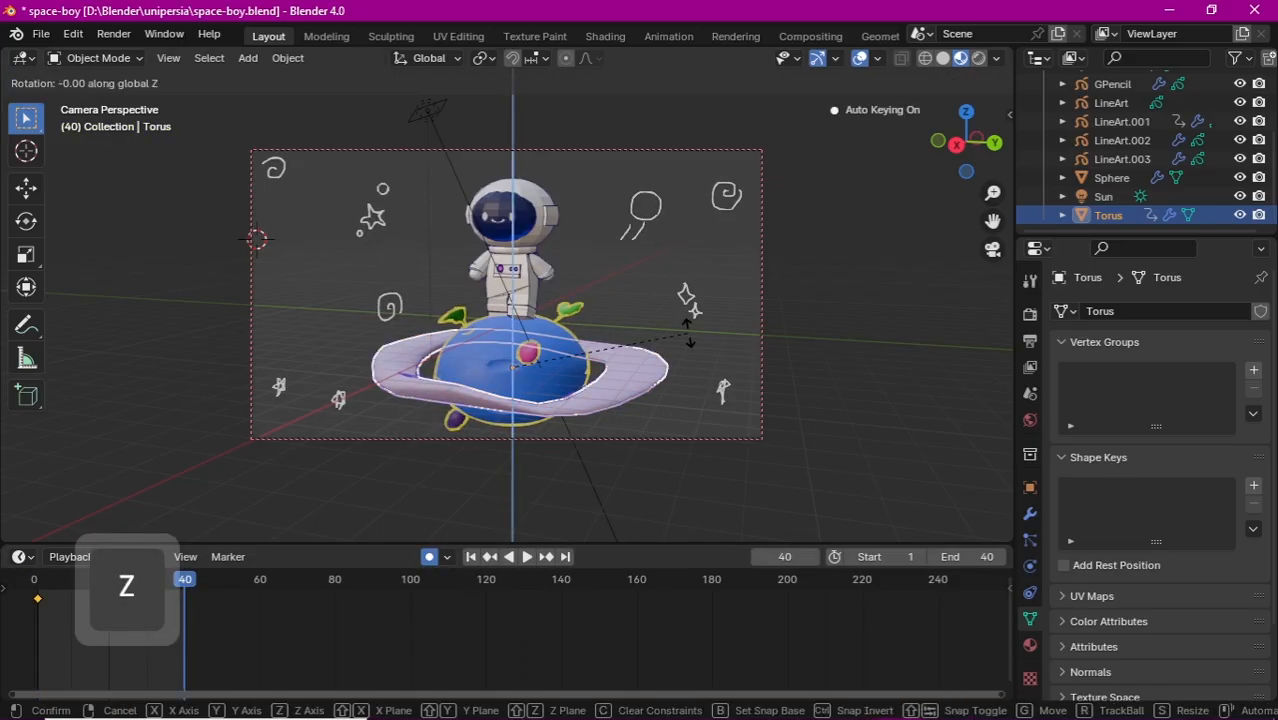
pyautogui.write('360')
pyautogui.click(700, 355)
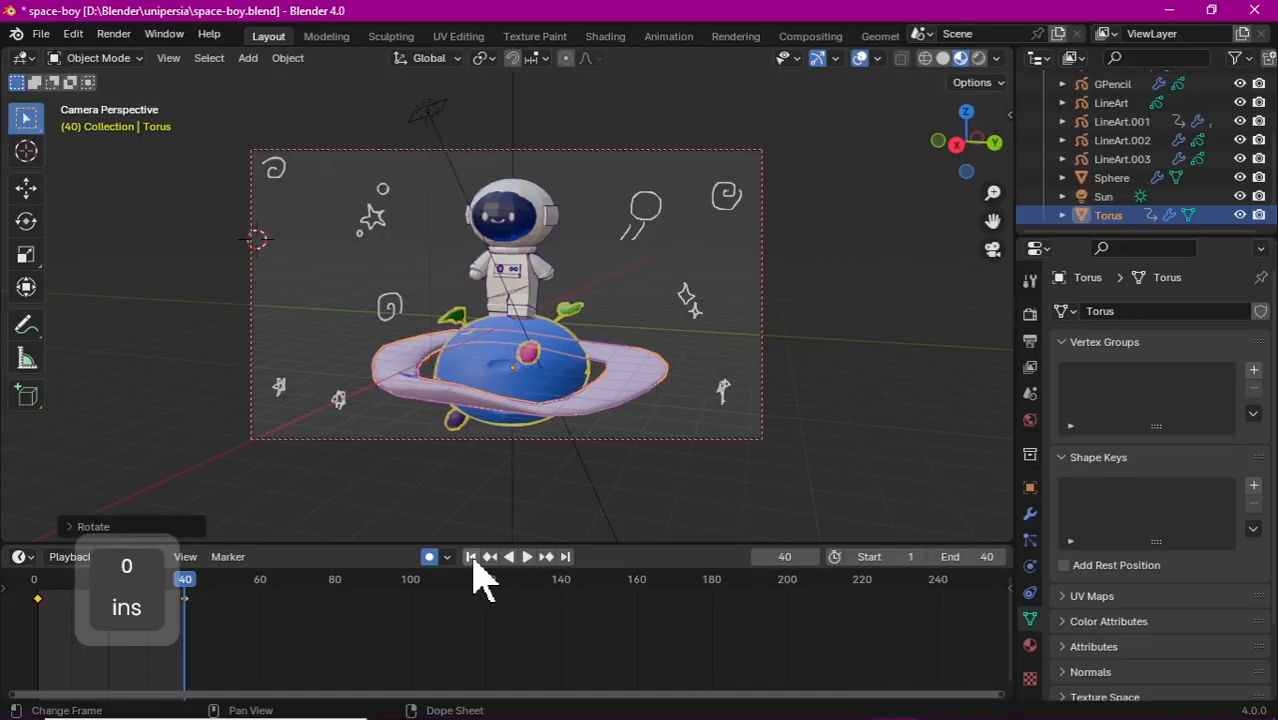
pyautogui.hotkey('shift', 'Left')
pyautogui.press('space')
pyautogui.press('r')
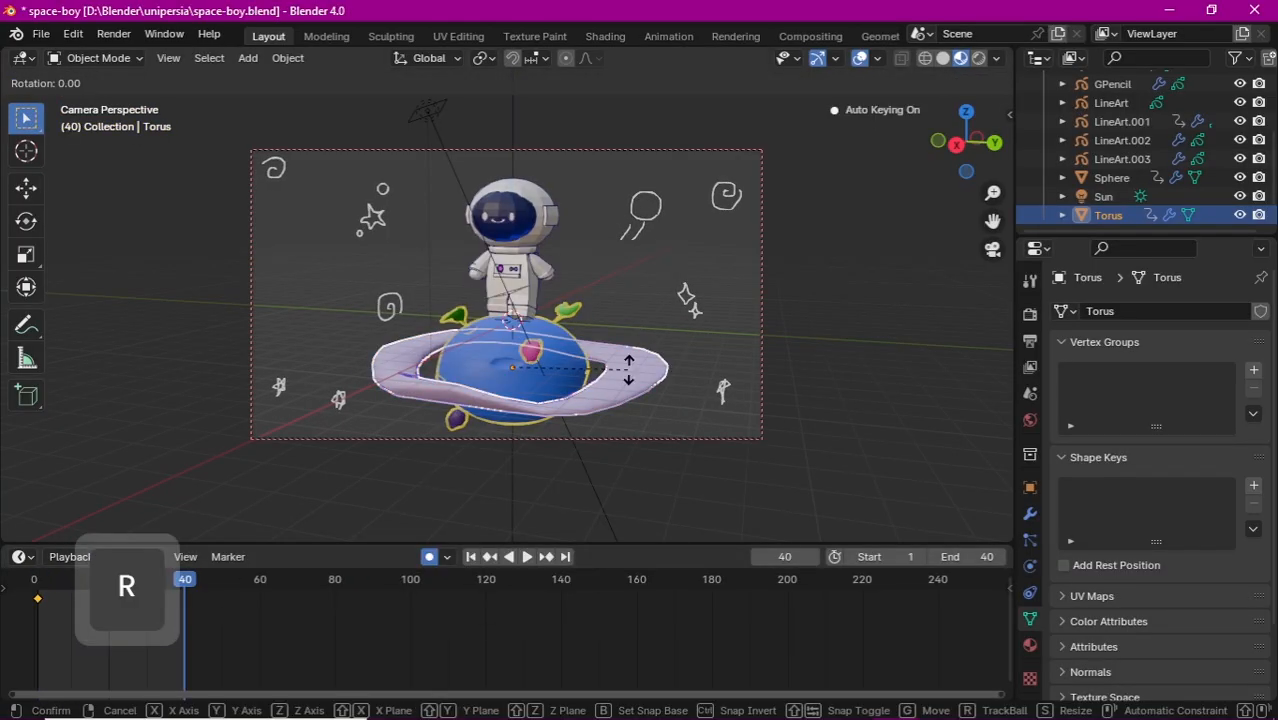
pyautogui.click(628, 365)
pyautogui.press('space')
# Step: Try shrinking the planet along the X axis on frame 1, and undo the scaling
pyautogui.press('s')
pyautogui.press('x')
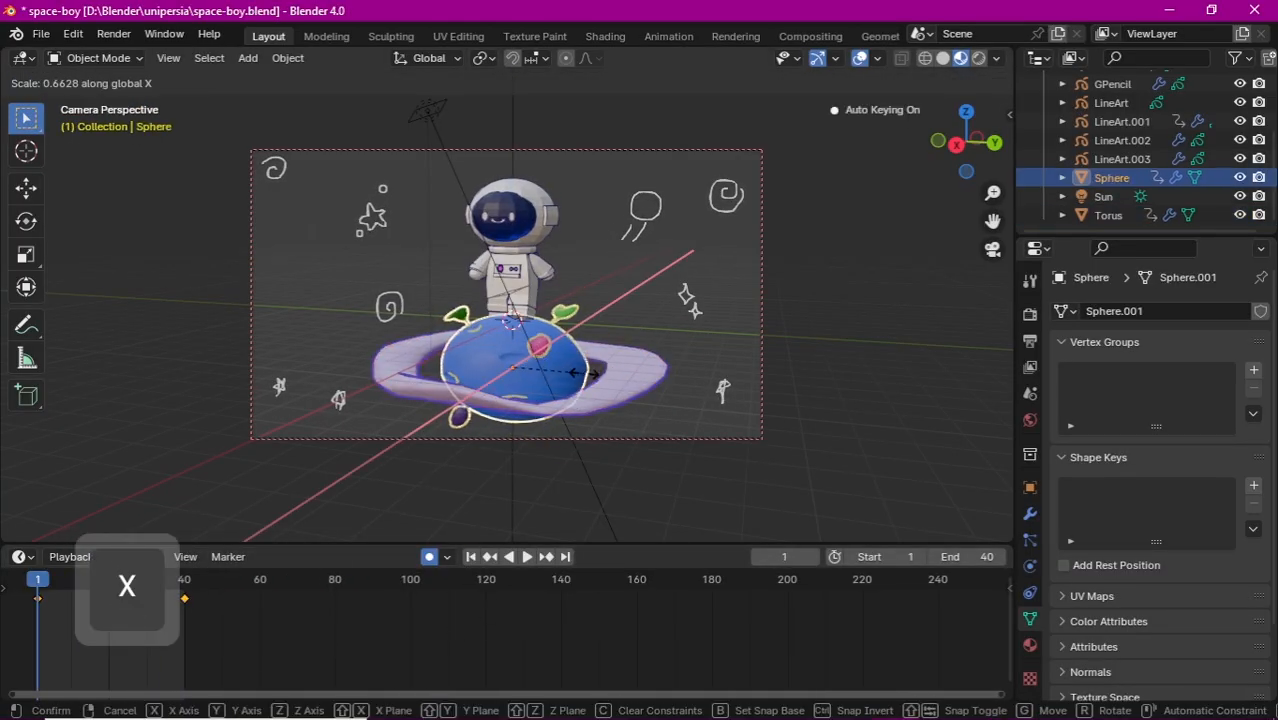
pyautogui.click(580, 373)
pyautogui.hotkey('ctrl', 'z')
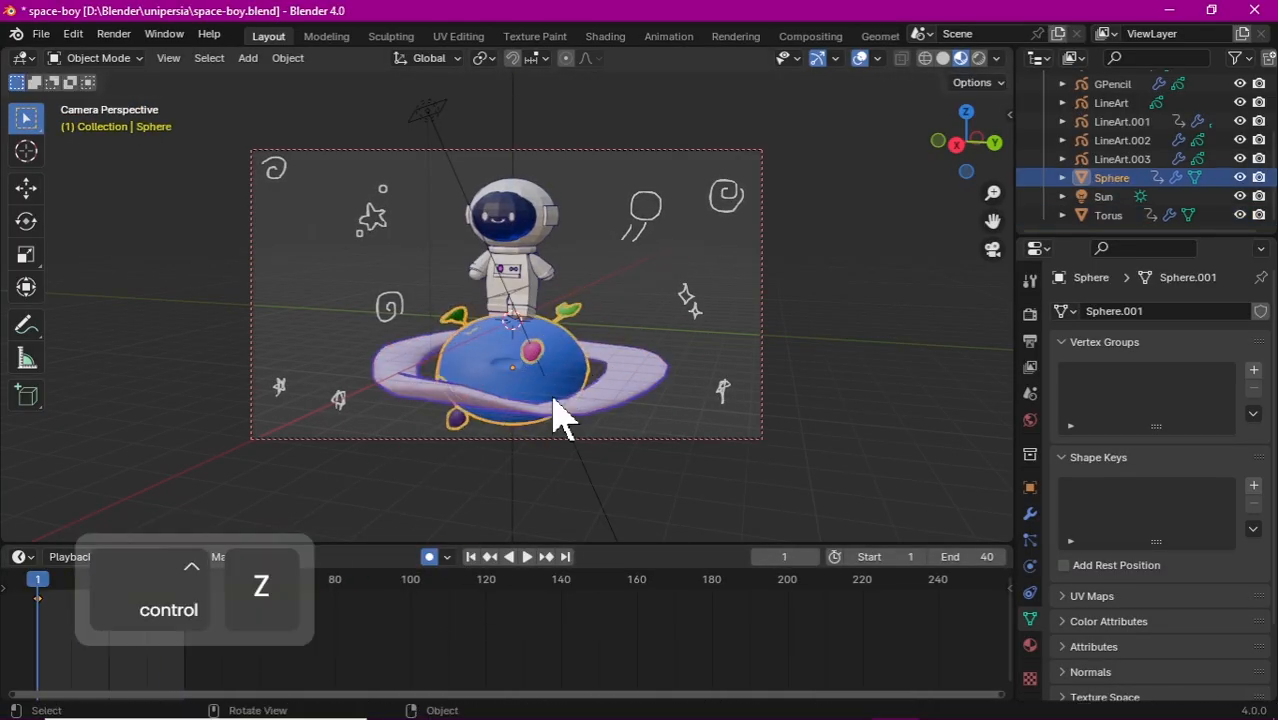
# Step: Keyframe the planet on frame 1, play the animation and scale the planet along the Z axis on frame 13
pyautogui.press('i')
pyautogui.press('KP_0')
pyautogui.press('space')
pyautogui.press('space')
pyautogui.press('s')
pyautogui.press('z')
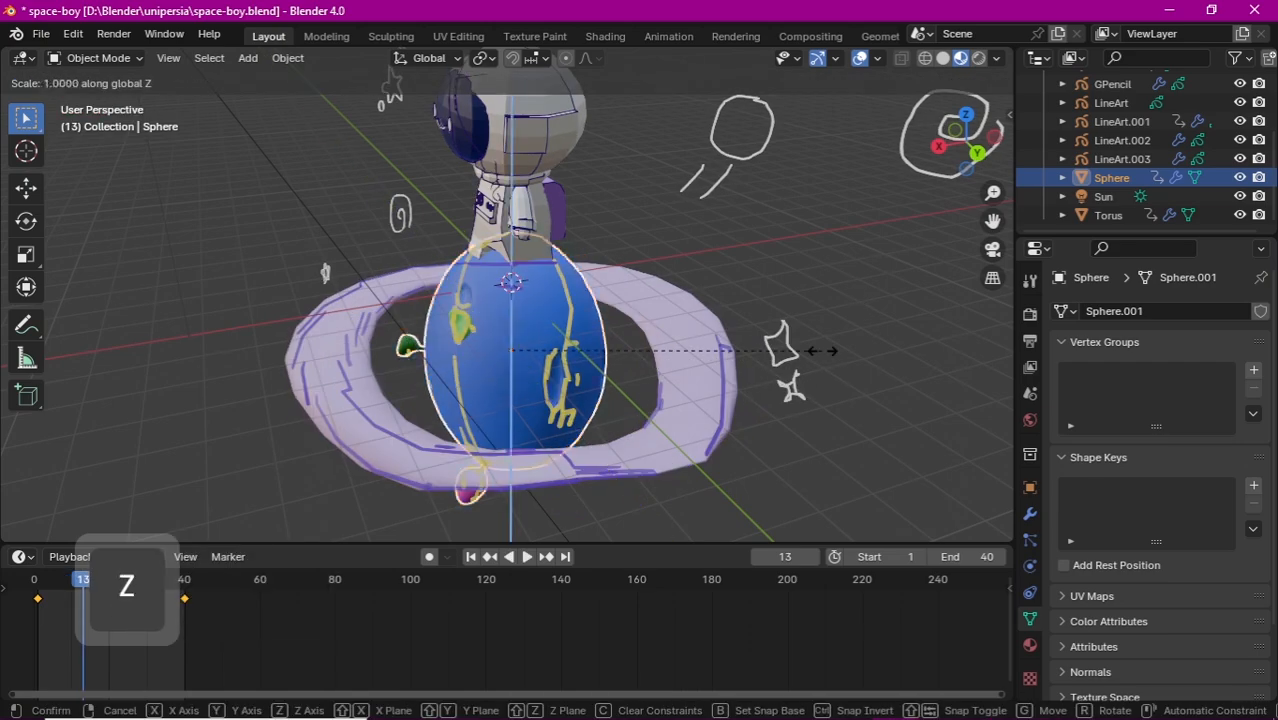
pyautogui.click(700, 430)
# Step: Try scaling and keyframing the planet partway through its rotation in the camera view, and undo the change
pyautogui.press('KP_0')
pyautogui.press('space')
pyautogui.press('space')
pyautogui.press('s')
pyautogui.click(532, 385)
pyautogui.press('i')
pyautogui.hotkey('ctrl', 'z')
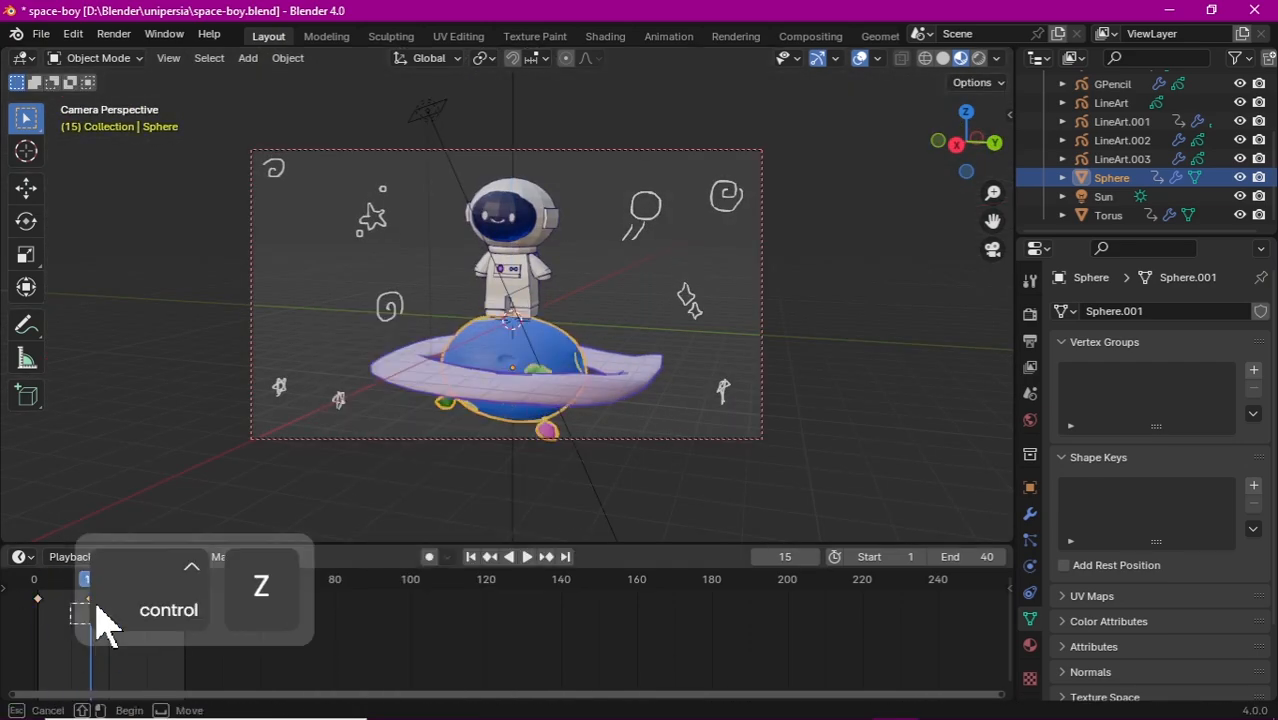
# Step: Keyframe the planet and, with auto keying turned on, rotate it about the Y axis on frame 40
pyautogui.press('space')
pyautogui.press('i')
pyautogui.click(746, 332)
pyautogui.click(185, 580)
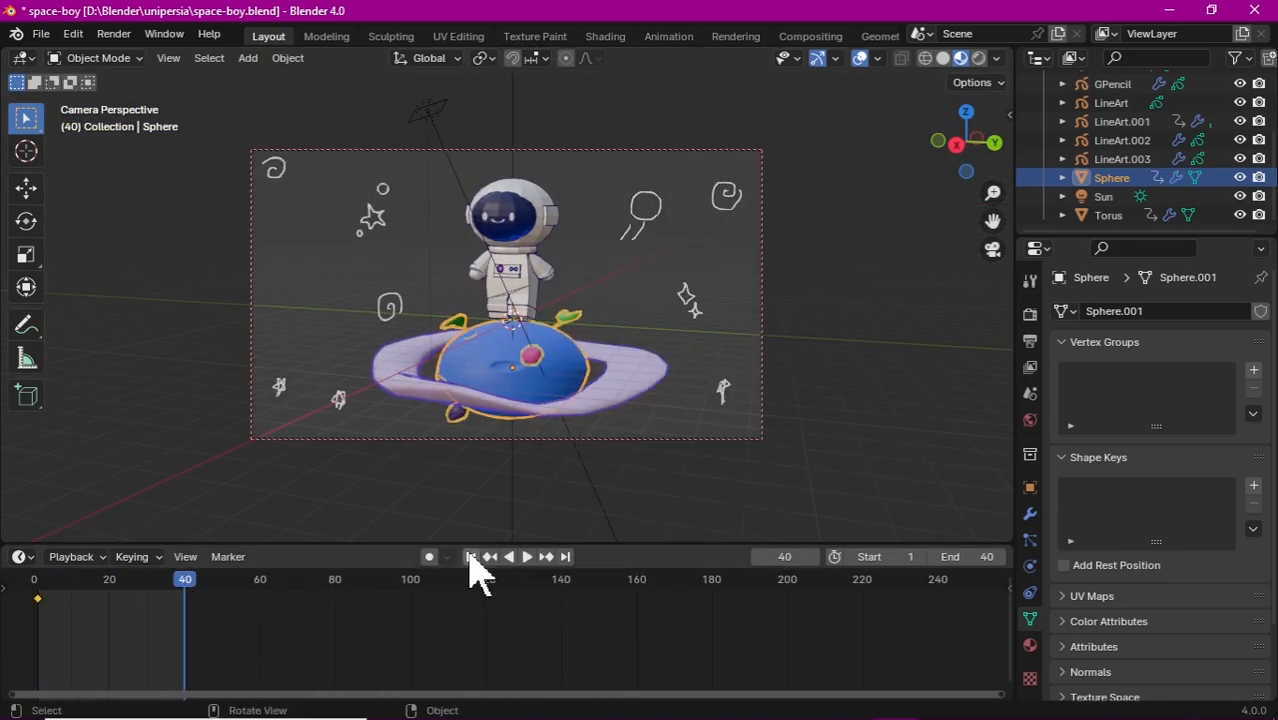
pyautogui.click(429, 557)
pyautogui.press('r')
pyautogui.press('y')
pyautogui.click(429, 557)
# Step: Scale the planet along the Z axis on frame 12 and play back the animation
pyautogui.press('space')
pyautogui.press('s')
pyautogui.click(83, 580)
pyautogui.press('s')
pyautogui.press('z')
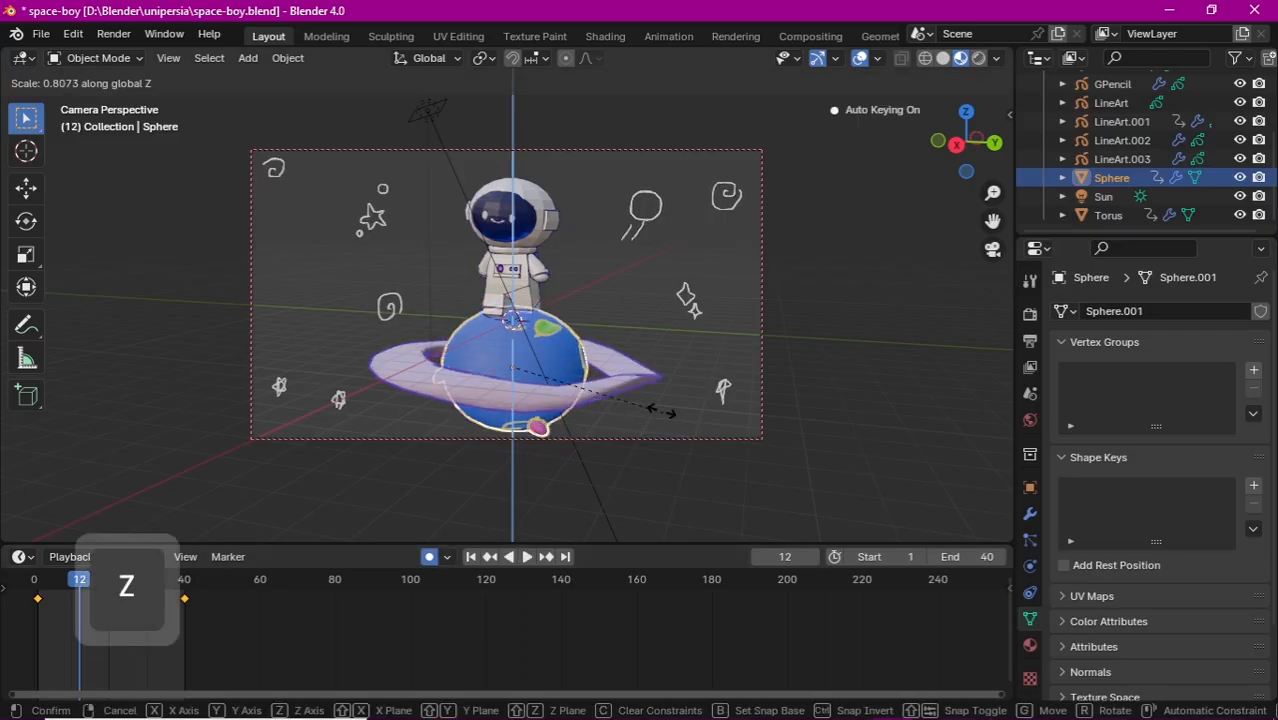
pyautogui.click(487, 575)
pyautogui.press('space')
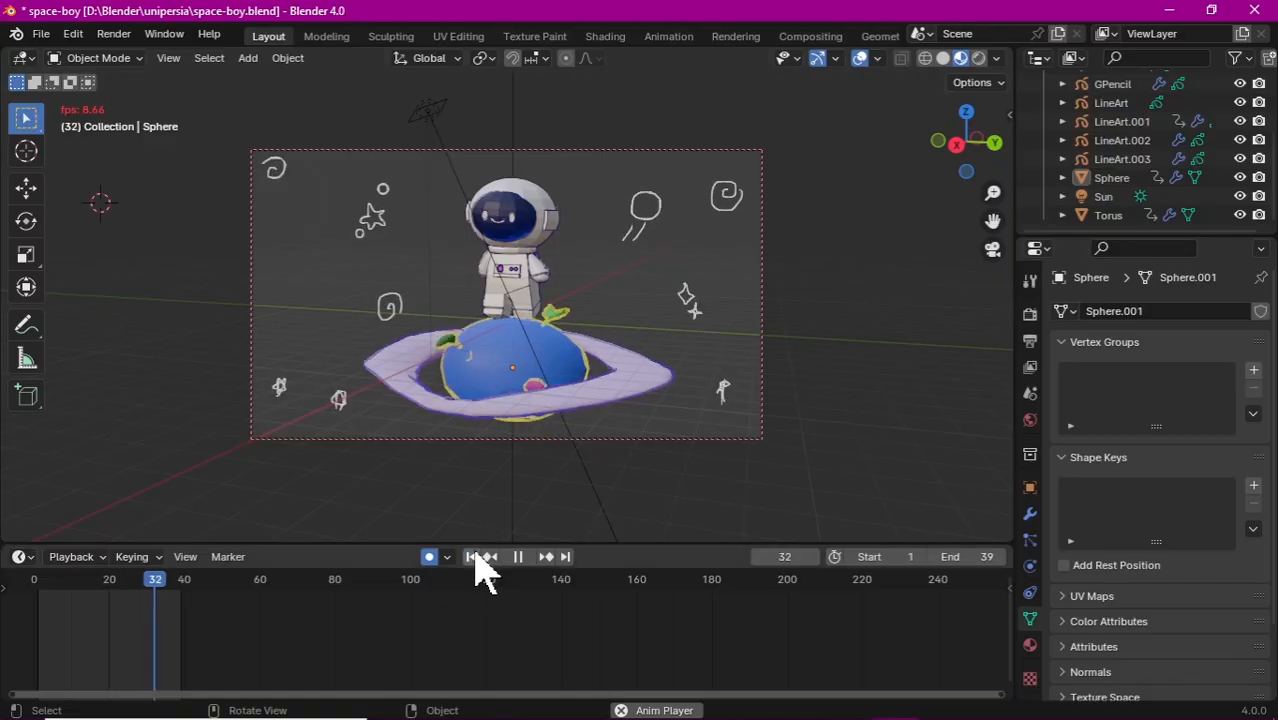
pyautogui.press('space')
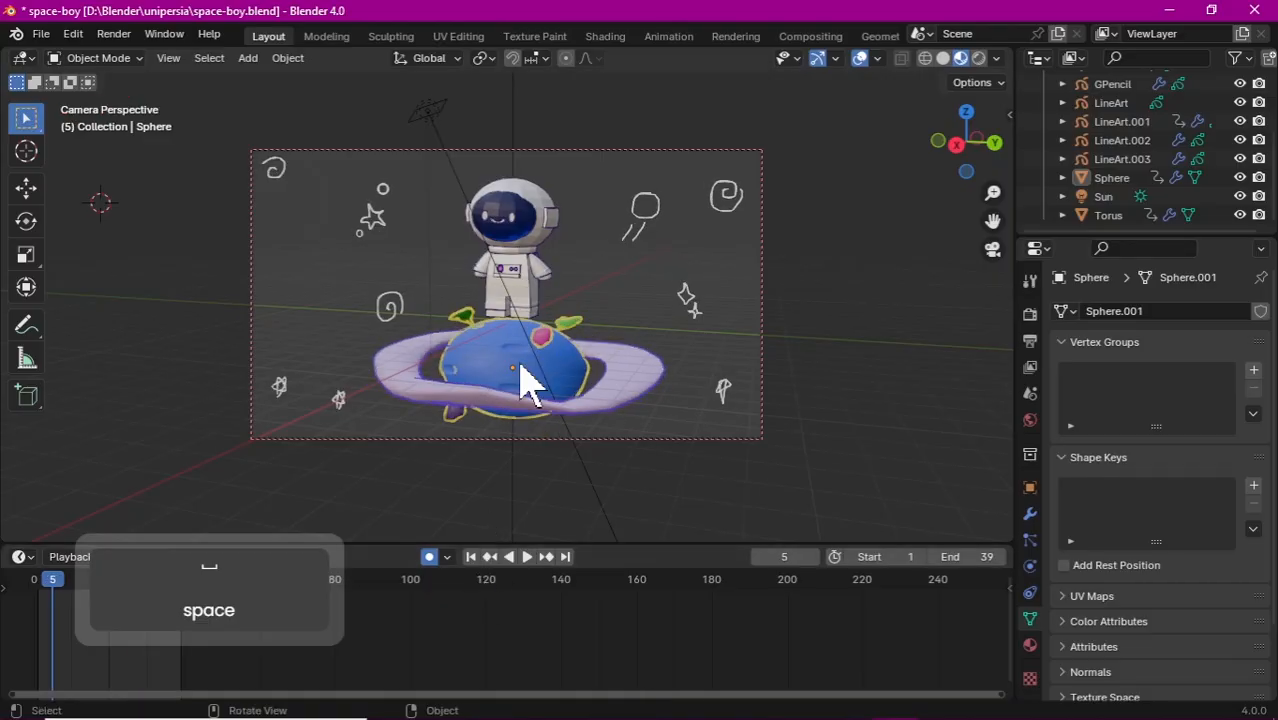
# Step: Clear all baked line art from the astronaut's Line Art modifier and bake the line art of all objects again
pyautogui.click(545, 290)
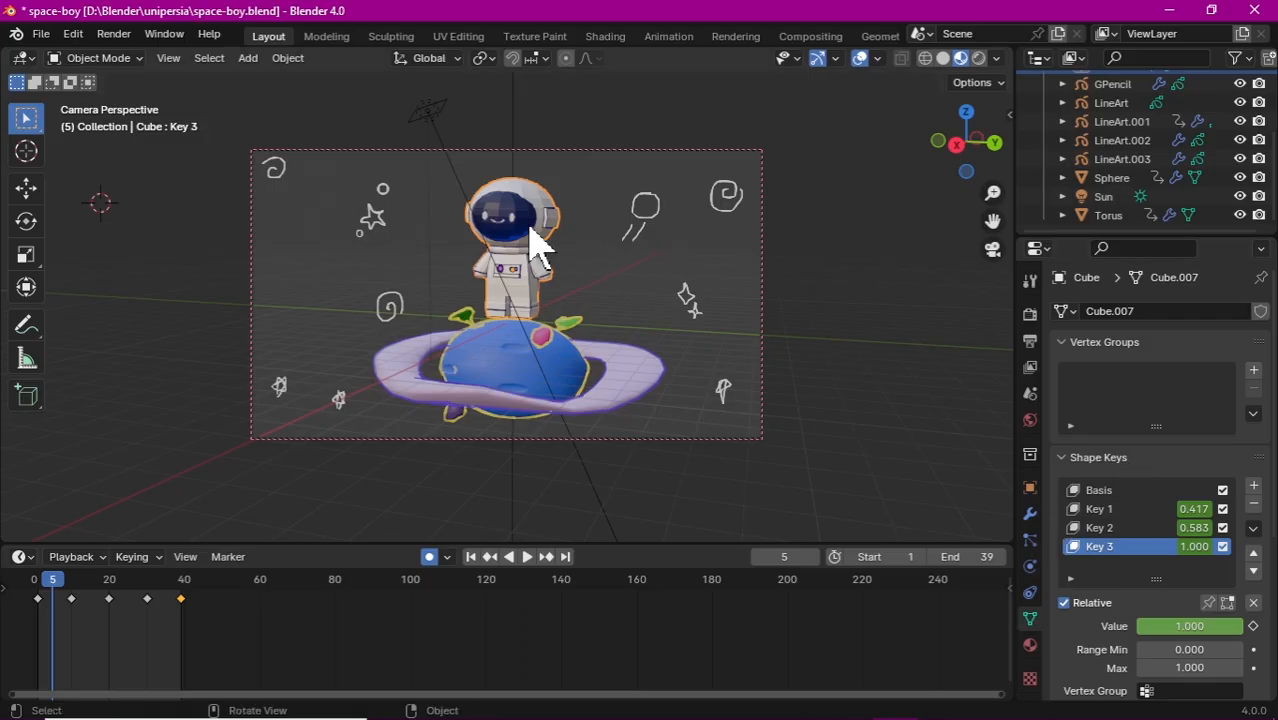
pyautogui.click(641, 313)
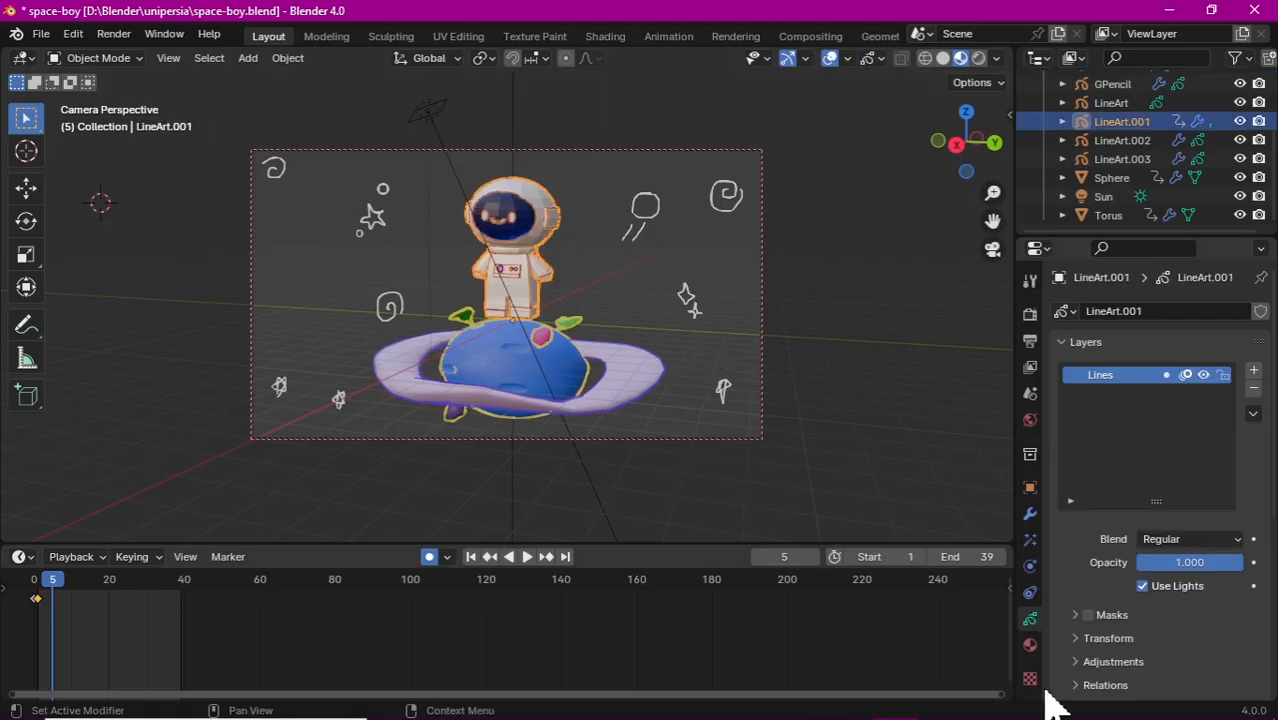
pyautogui.moveTo(1275, 434); pyautogui.dragTo(1275, 700)
pyautogui.click(1030, 514)
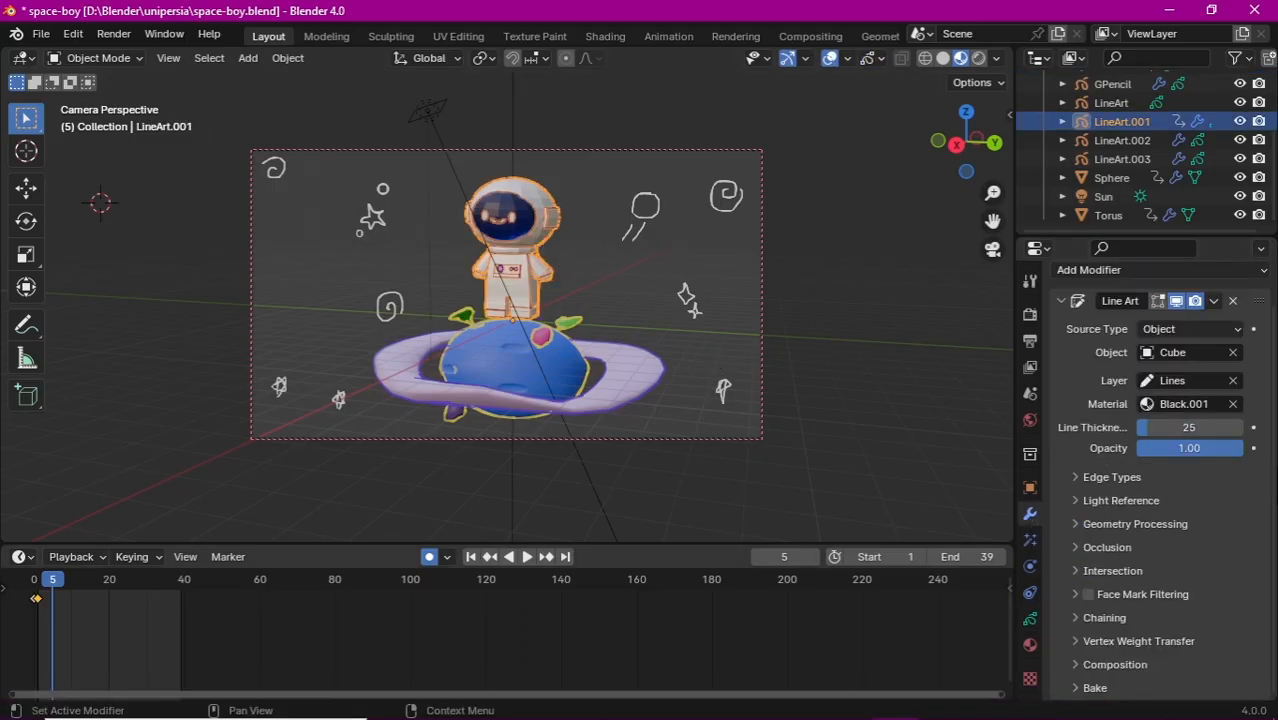
pyautogui.click(1071, 685)
pyautogui.moveTo(1274, 560); pyautogui.dragTo(1274, 680)
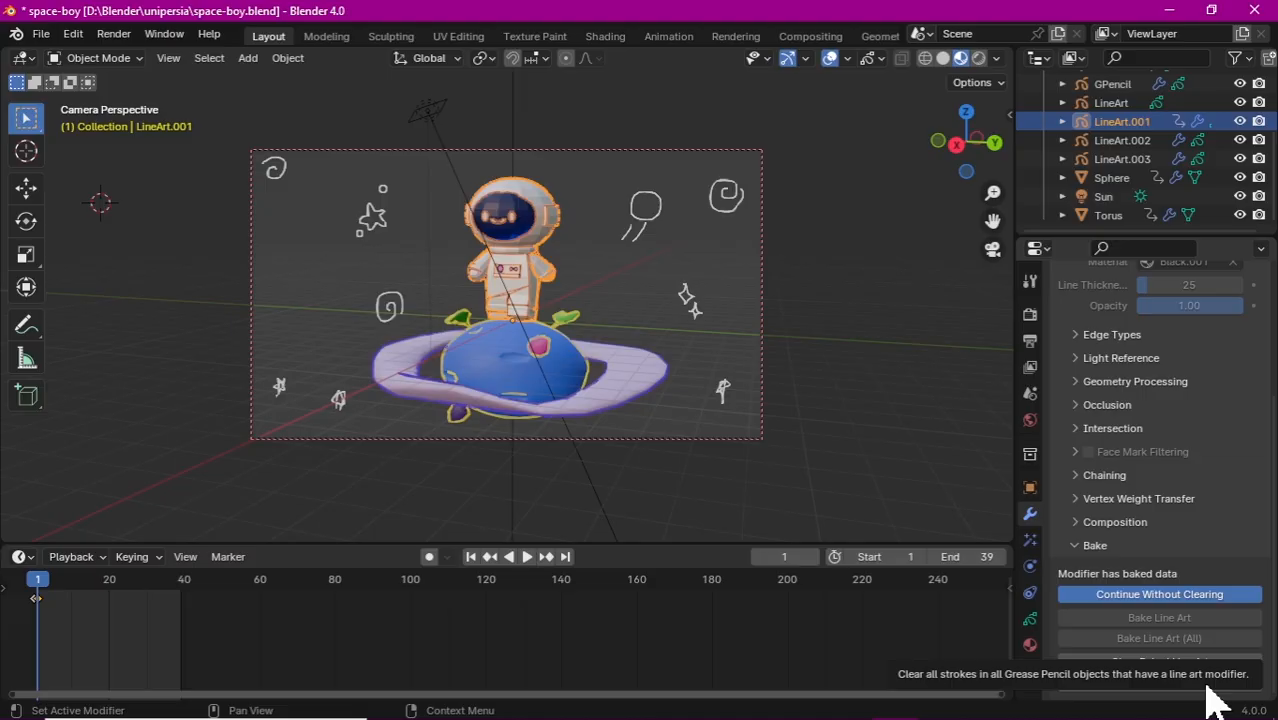
pyautogui.click(1206, 684)
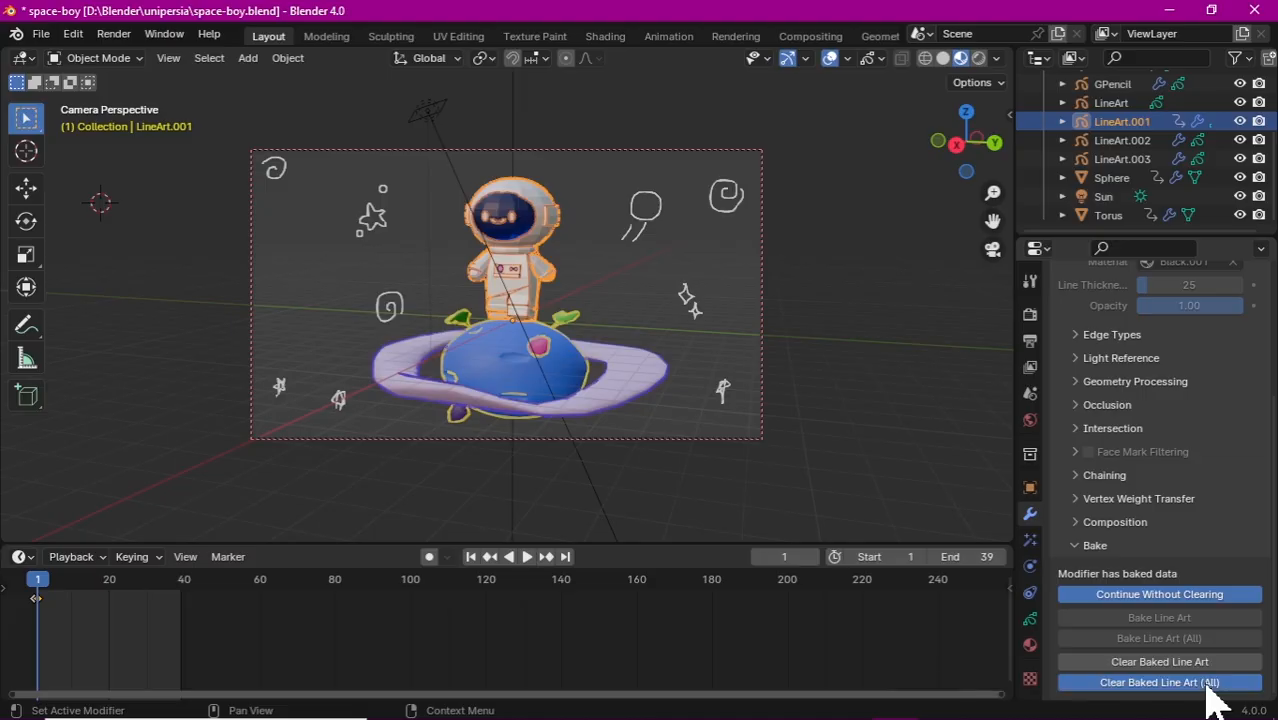
pyautogui.click(1203, 638)
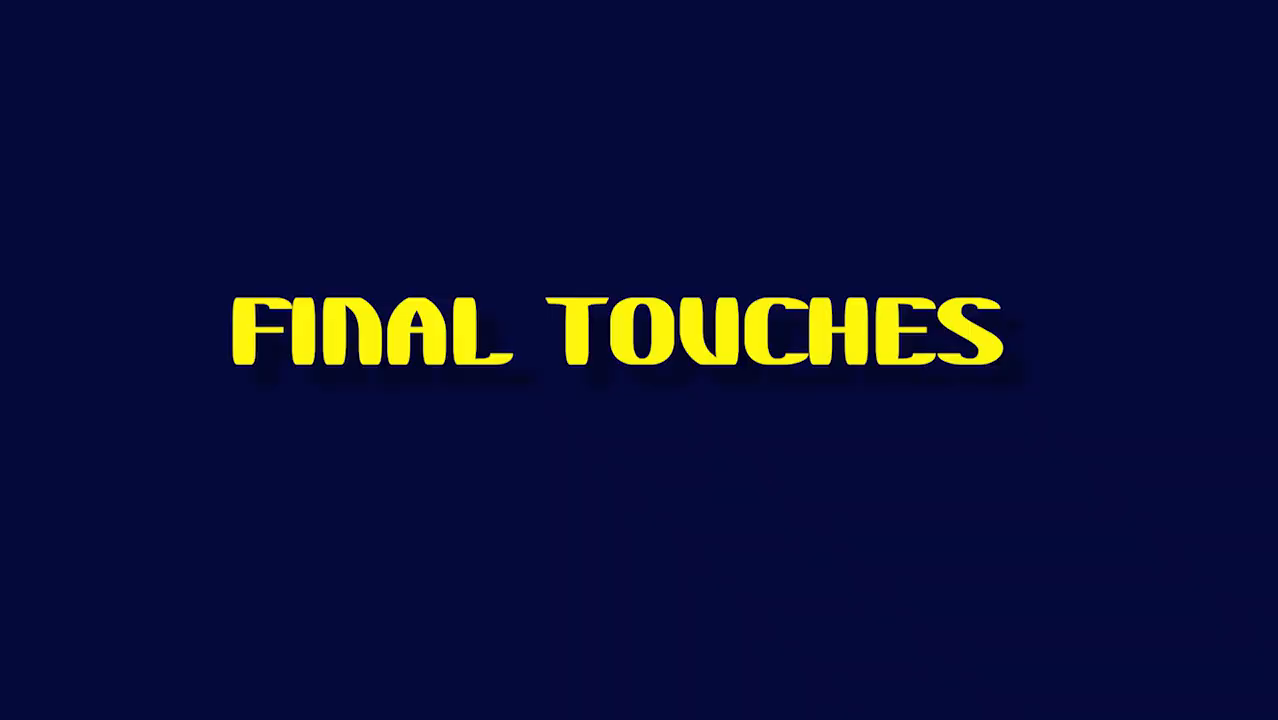
# Step: Add an area light and move it up to the side of the astronaut
pyautogui.hotkey('shift', 'a')
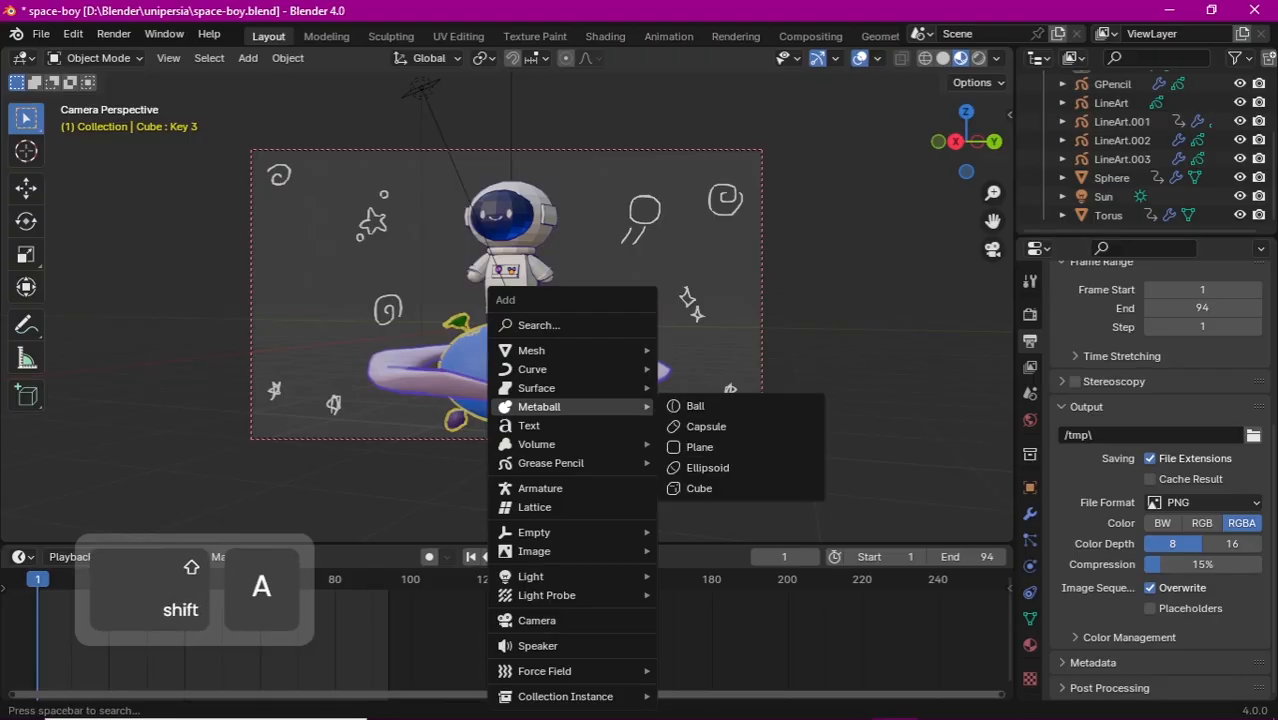
pyautogui.moveTo(560, 576)
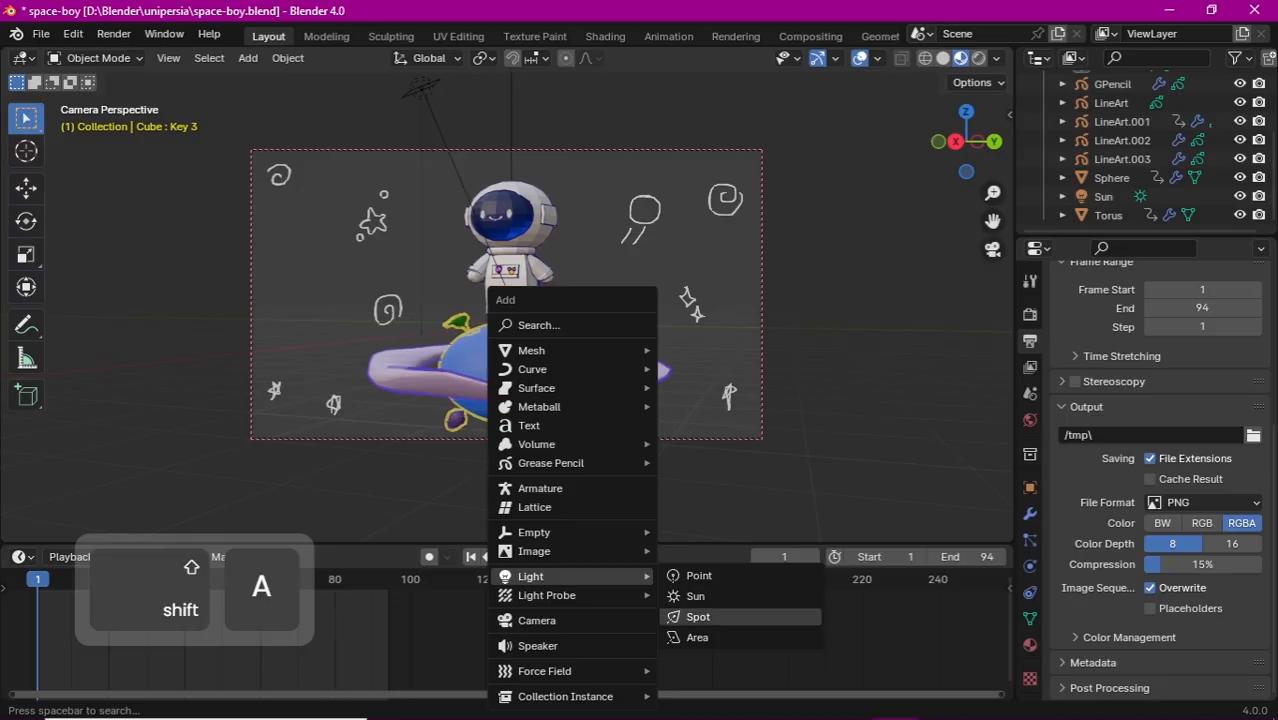
pyautogui.click(697, 637)
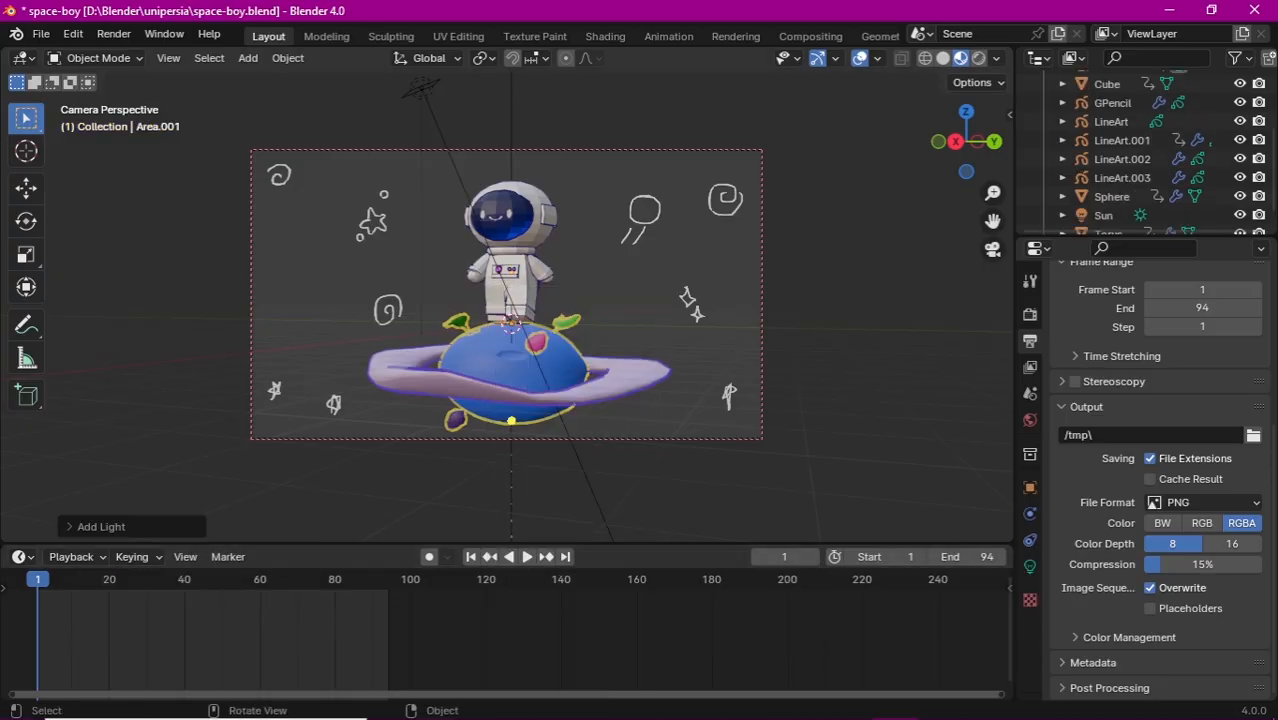
pyautogui.press('g')
pyautogui.press('x')
pyautogui.press('y')
pyautogui.press('z')
# Step: Set the new area light's power to 800 W and its color to orange
pyautogui.click(1030, 566)
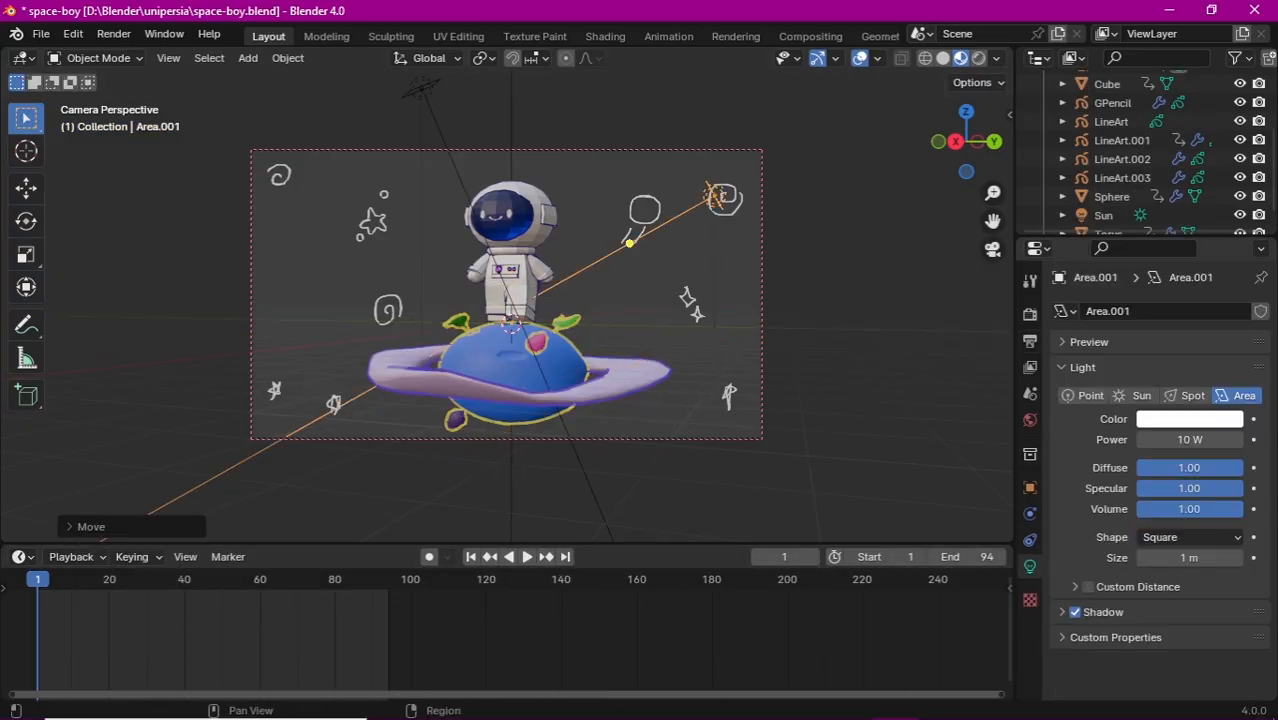
pyautogui.doubleClick(1189, 439)
pyautogui.write('800')
pyautogui.press('Return')
pyautogui.click(1189, 419)
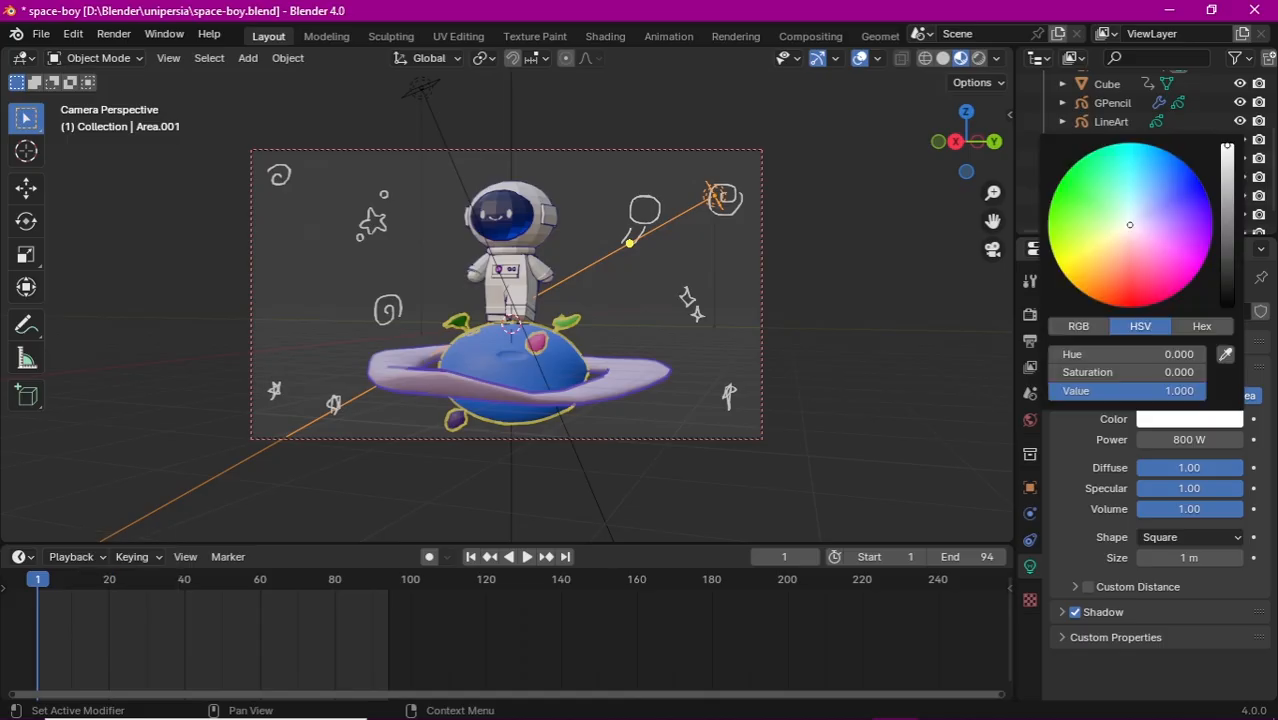
pyautogui.moveTo(1116, 258); pyautogui.dragTo(1086, 295)
pyautogui.click(850, 300)
# Step: Switch to rendered shading in the camera view, deepen the area light's orange color and set its power to 1000 W
pyautogui.press('KP_0')
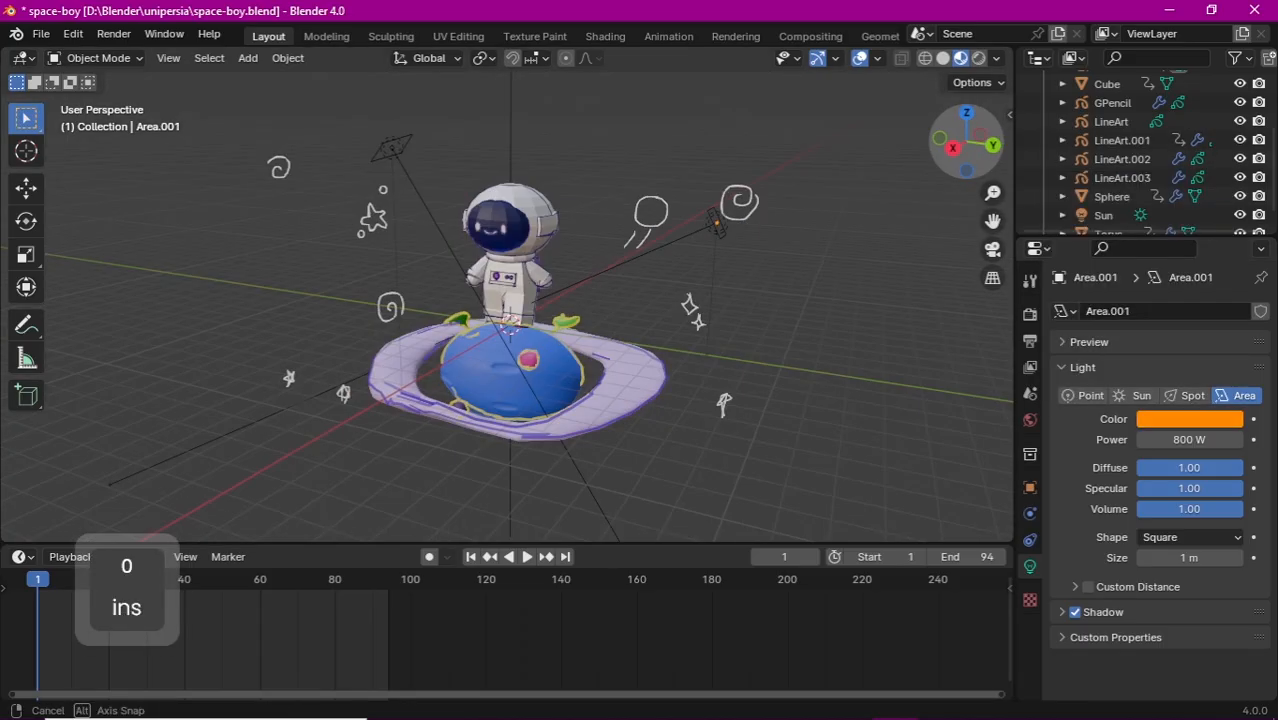
pyautogui.click(978, 58)
pyautogui.press('KP_0')
pyautogui.click(629, 242)
pyautogui.moveTo(1189, 439); pyautogui.dragTo(1196, 439)
pyautogui.click(1189, 419)
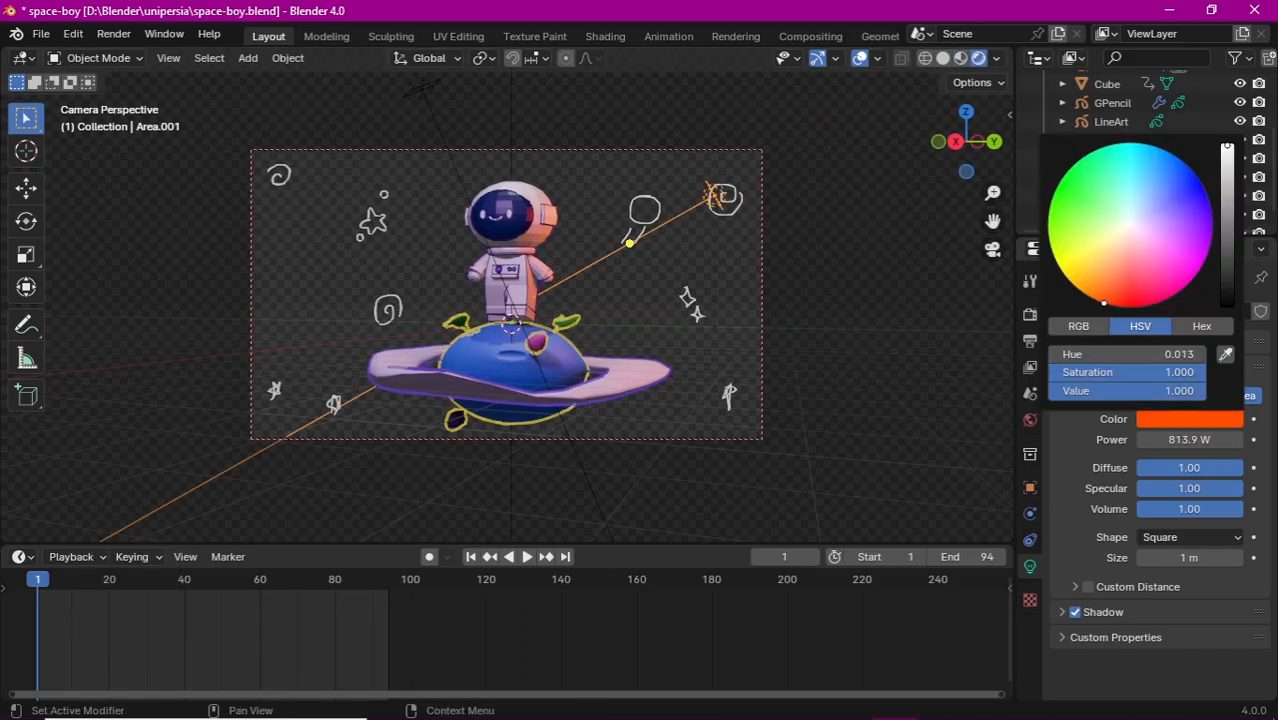
pyautogui.doubleClick(1189, 439)
pyautogui.write('1000')
pyautogui.press('Return')
# Step: Add a second area light and rotate it about the X axis
pyautogui.hotkey('shift', 'a')
pyautogui.click(660, 455)
pyautogui.press('r')
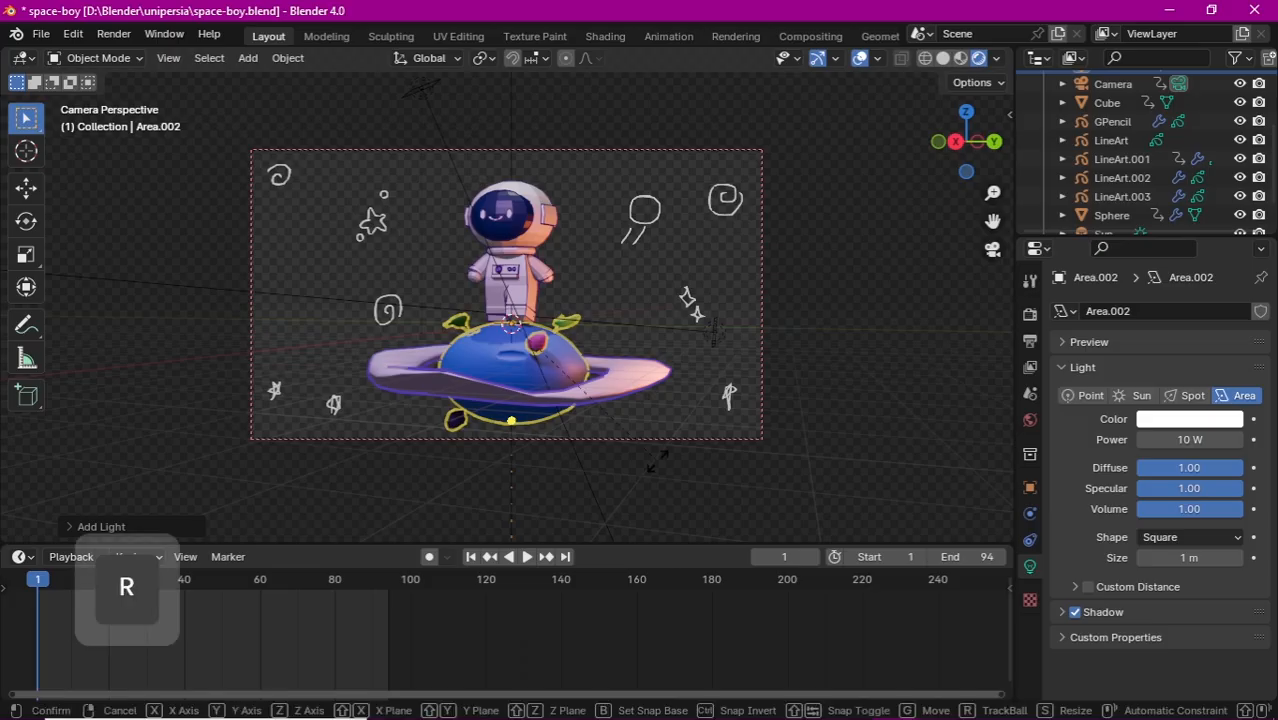
pyautogui.press('x')
pyautogui.click(705, 425)
# Step: Move the second area light along the Y axis to the opposite side of the astronaut and raise it along Z
pyautogui.press('g')
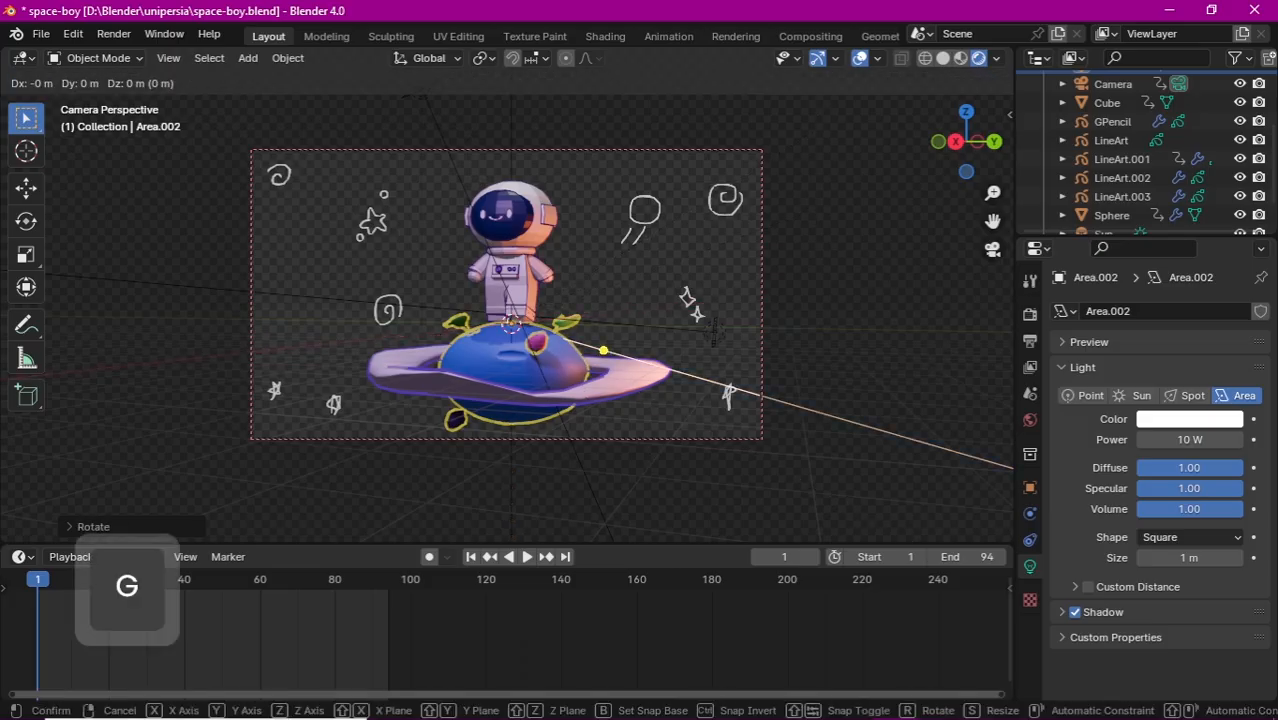
pyautogui.press('y')
pyautogui.press('Return')
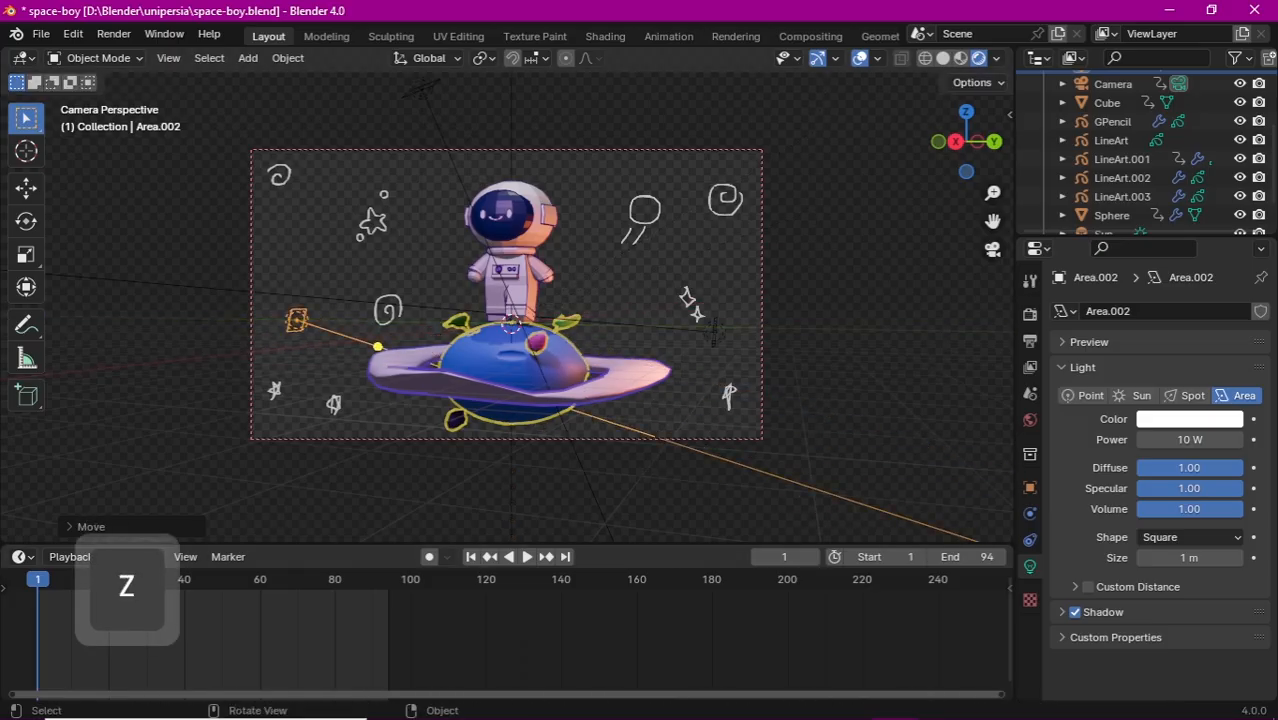
pyautogui.press('g')
pyautogui.press('z')
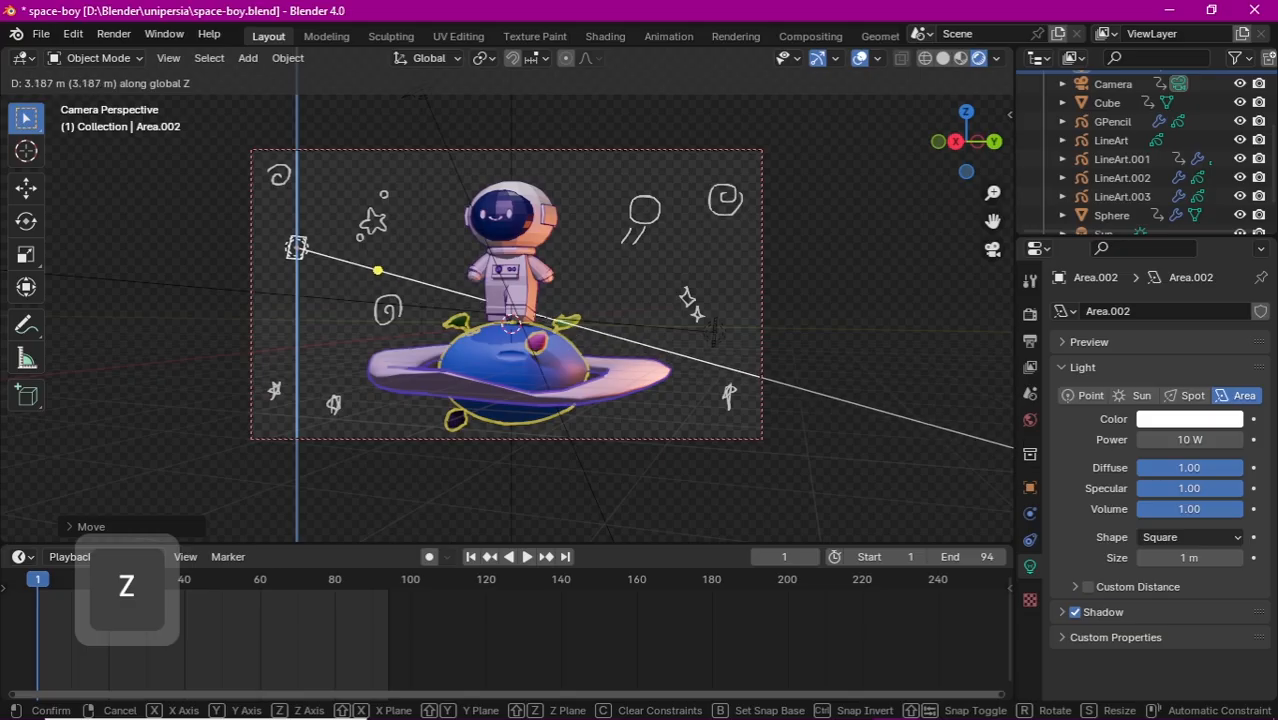
pyautogui.press('Return')
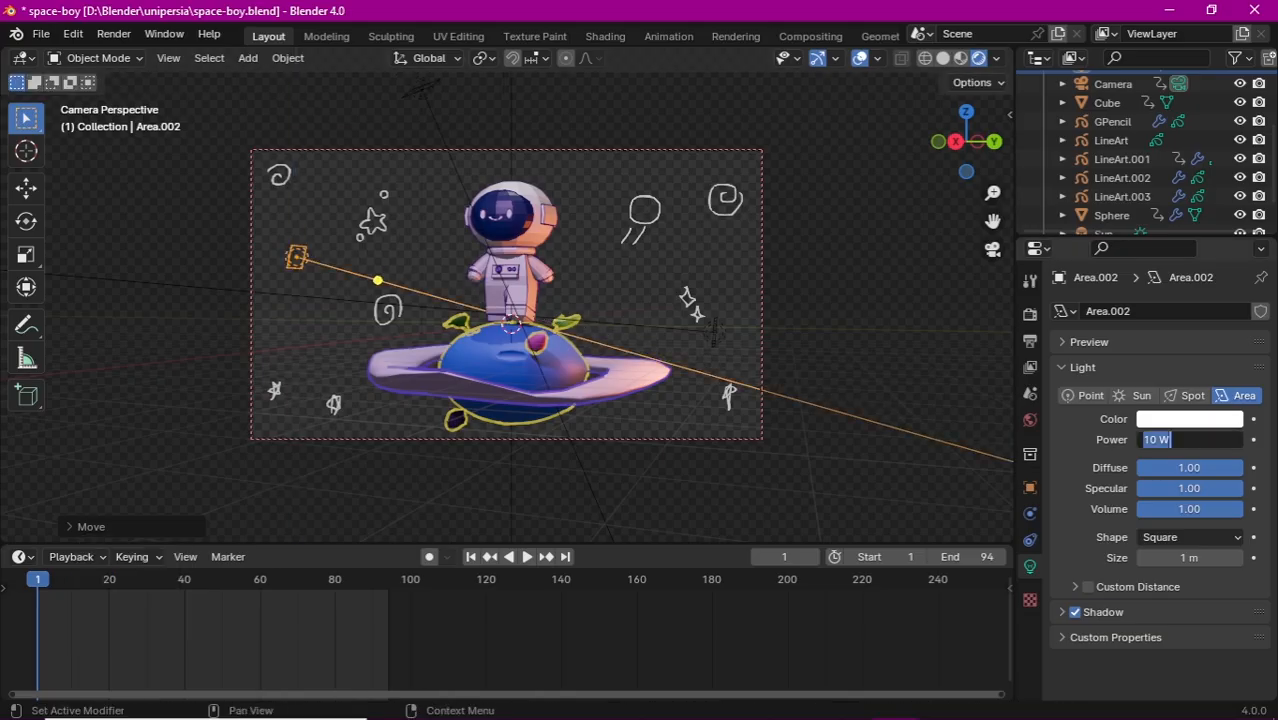
# Step: Set the second area light's power to 700 W and open its color picker
pyautogui.write('7')
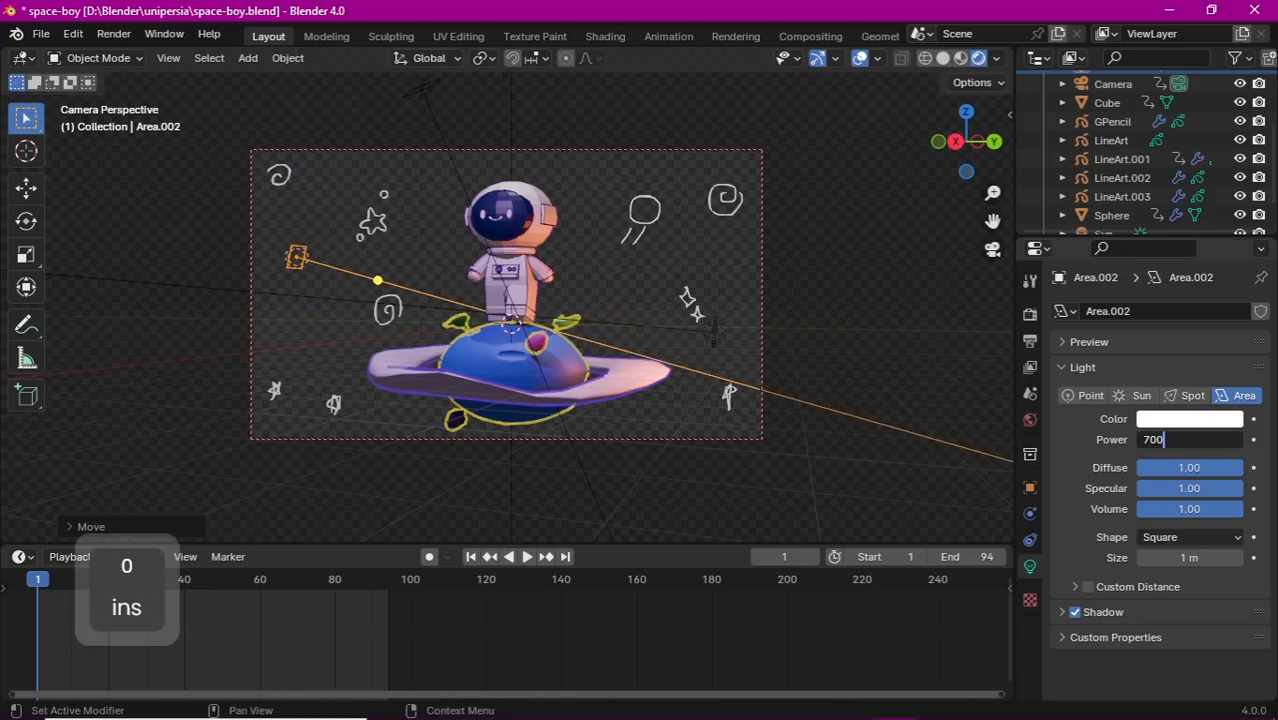
pyautogui.write('00')
pyautogui.press('Return')
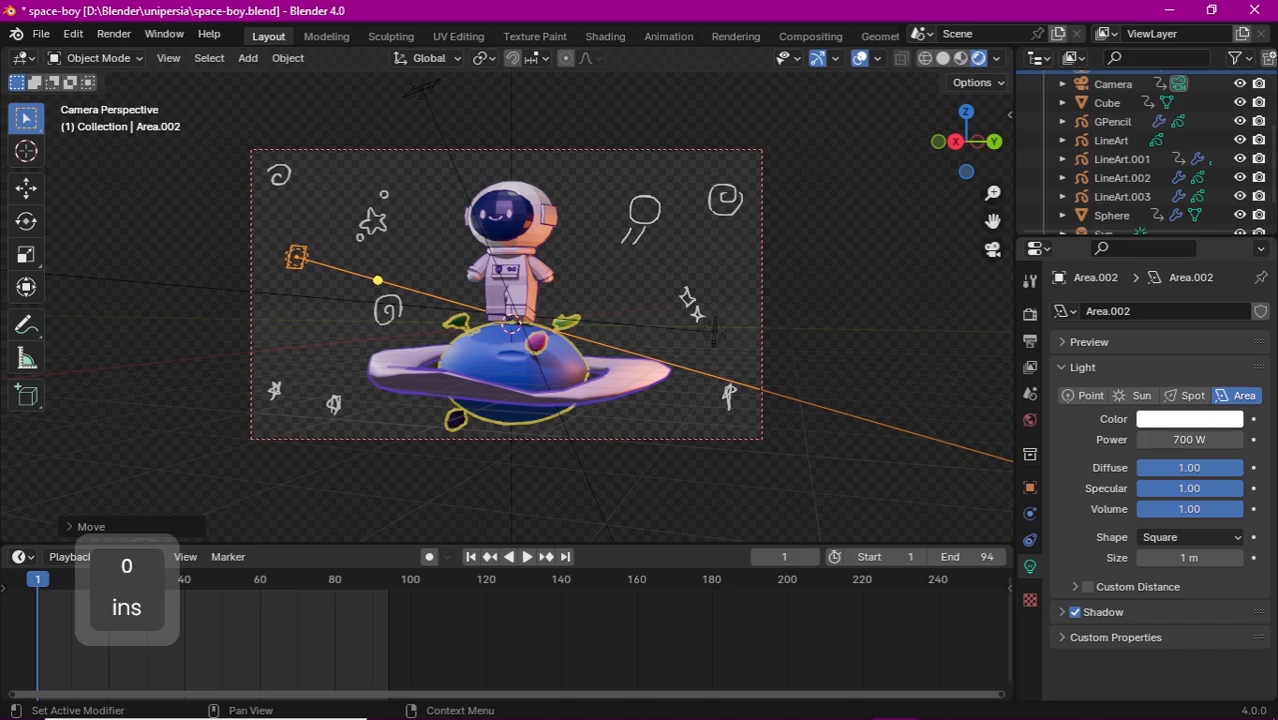
pyautogui.click(1189, 419)
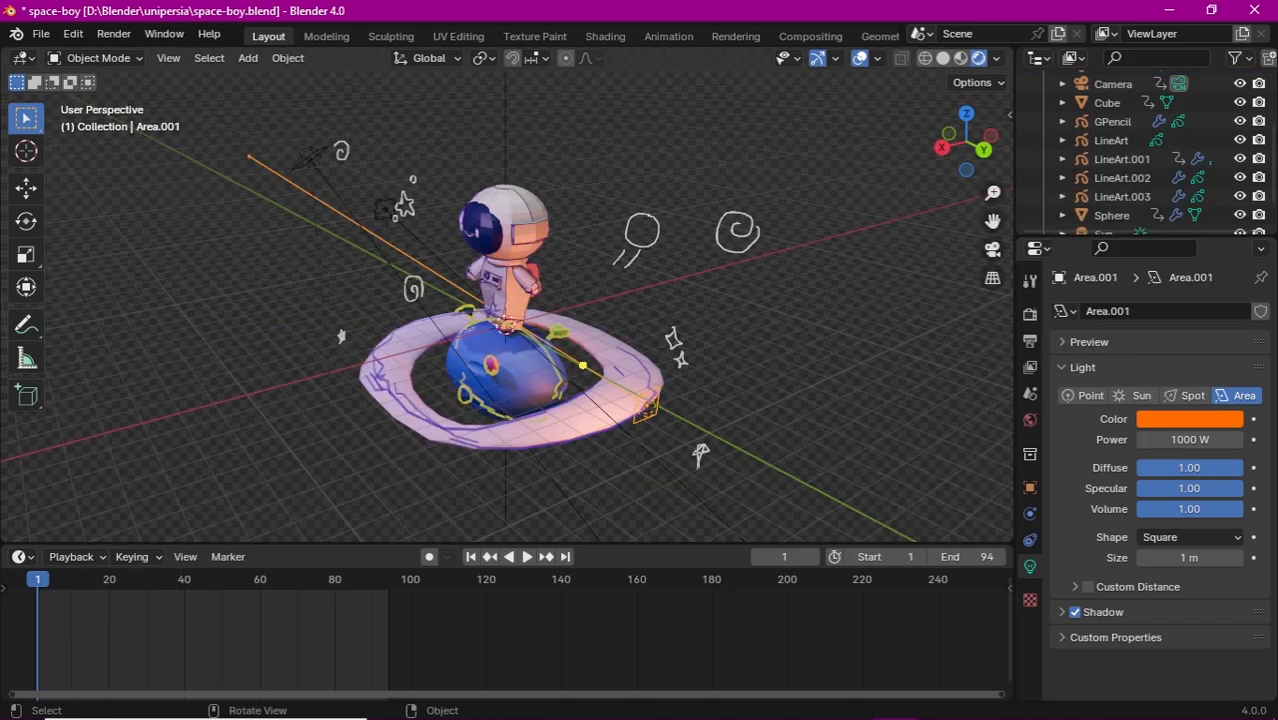
# Step: Duplicate the orange area light, turn the copy and move it along the Y and X axes behind the astronaut
pyautogui.hotkey('shift', 'd')
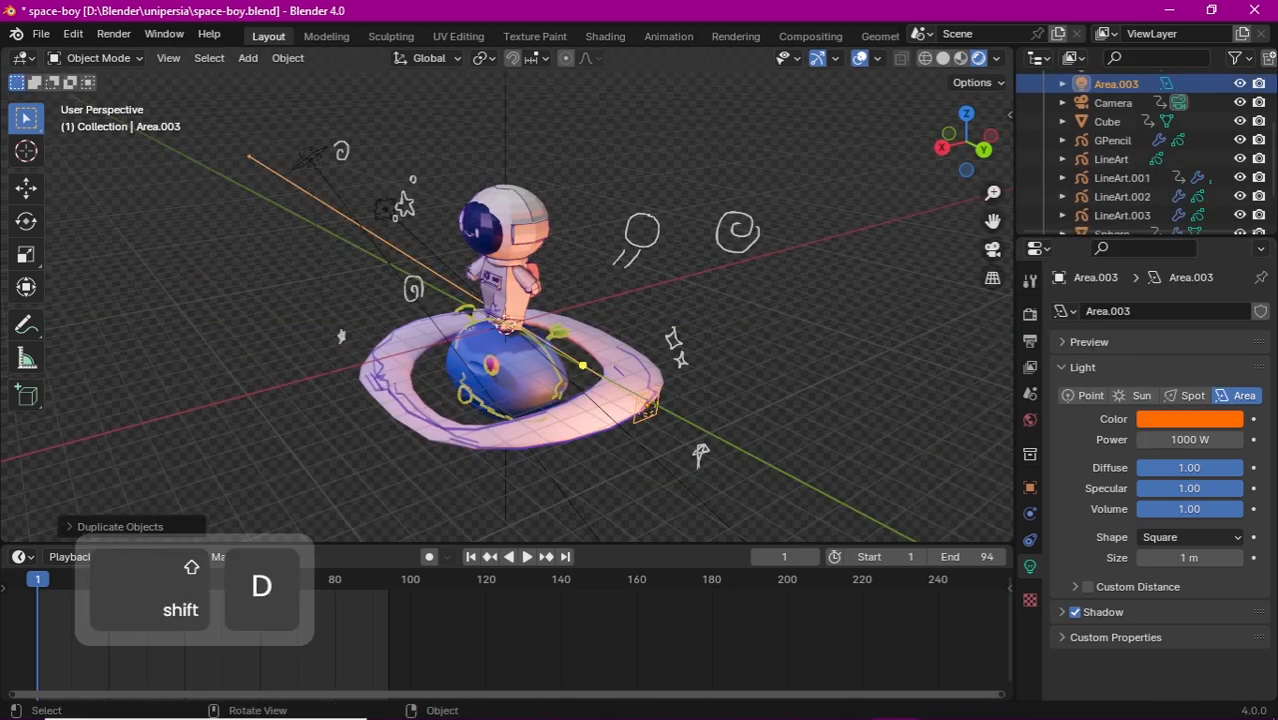
pyautogui.press('z')
pyautogui.press('y')
pyautogui.press('Return')
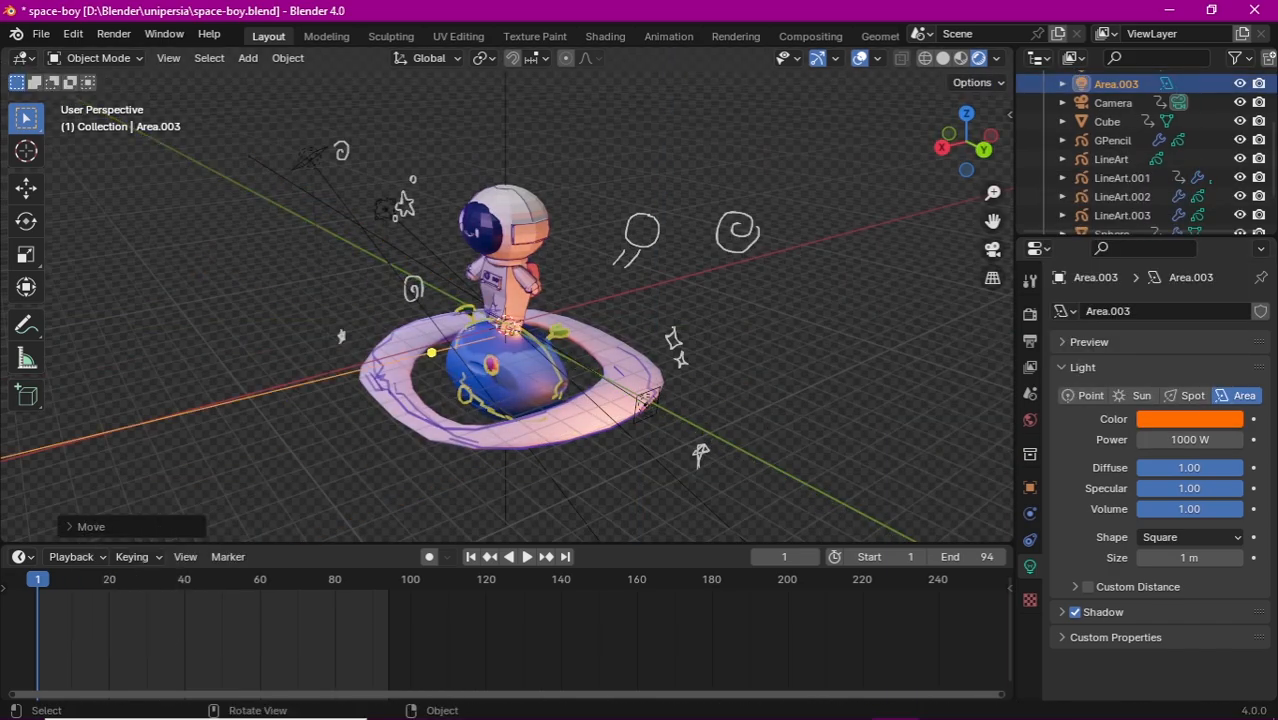
pyautogui.press('g')
pyautogui.press('x')
pyautogui.press('KP_0')
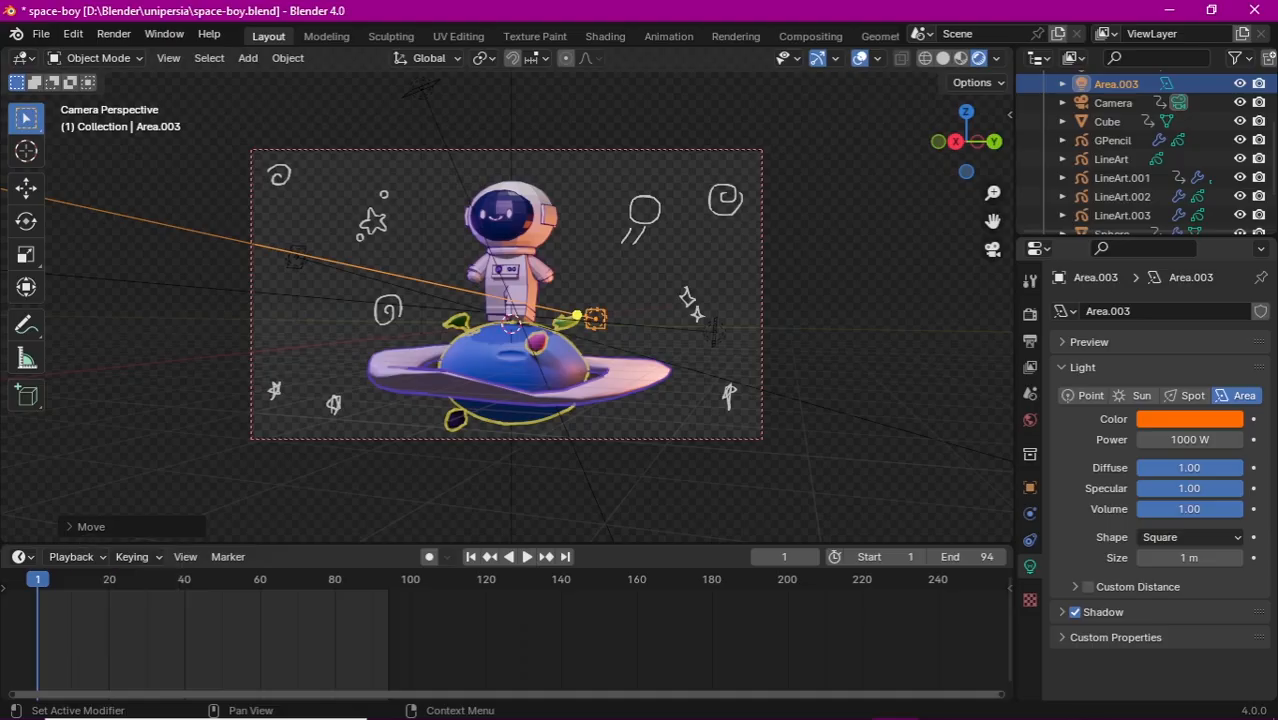
# Step: Change the duplicated light to a spot light and rotate it about the Z and Y axes toward the astronaut
pyautogui.click(1185, 395)
pyautogui.press('KP_0')
pyautogui.moveTo(966, 140); pyautogui.dragTo(945, 185)
pyautogui.press('r')
pyautogui.press('z')
pyautogui.click(620, 300)
pyautogui.press('r')
pyautogui.press('y')
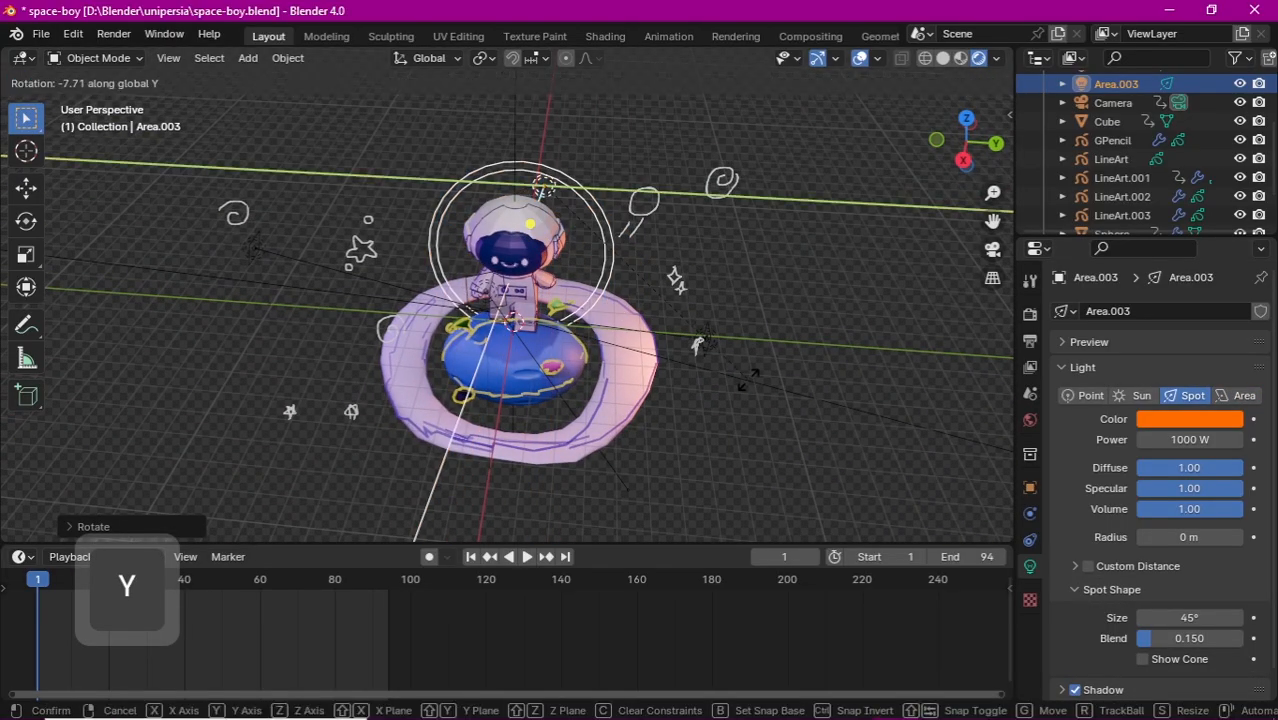
pyautogui.click(620, 300)
# Step: Move the spot light along the X axis and return to the camera view
pyautogui.press('g')
pyautogui.press('x')
pyautogui.press('Return')
pyautogui.press('KP_0')
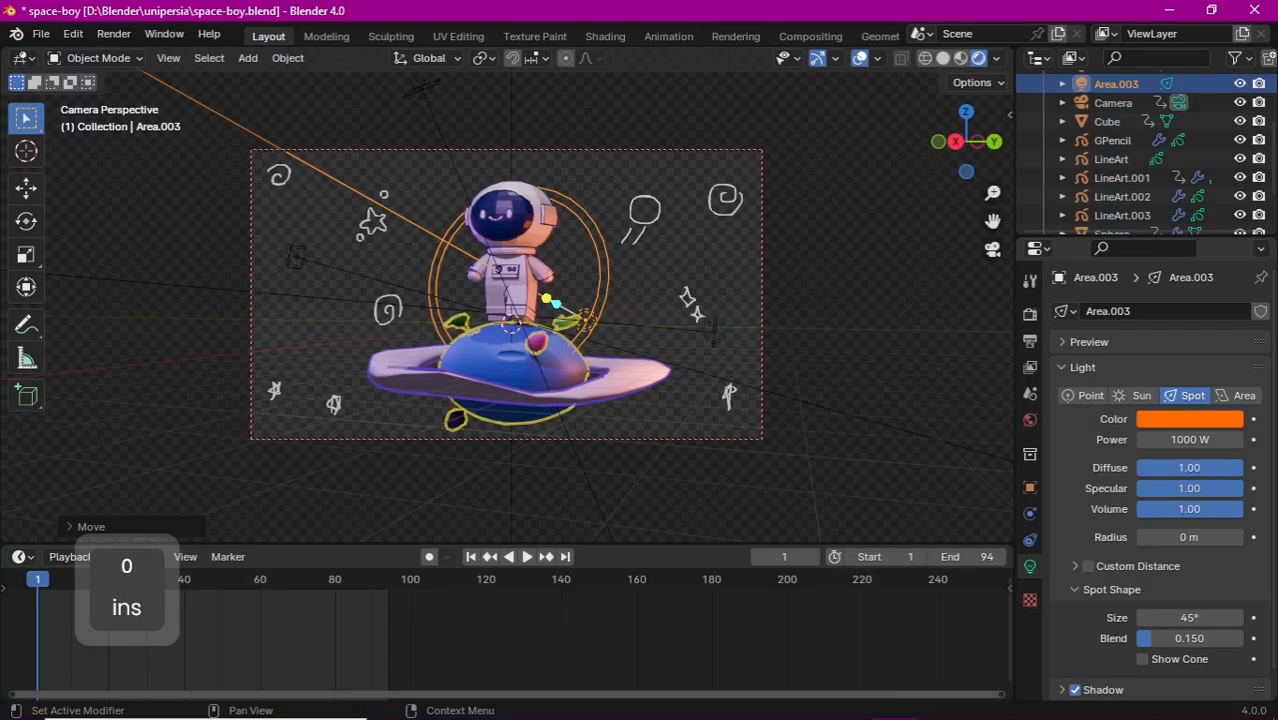
# Step: Try a yellow-orange color on the spot light and set it back to near white
pyautogui.click(1189, 419)
pyautogui.click(1132, 226)
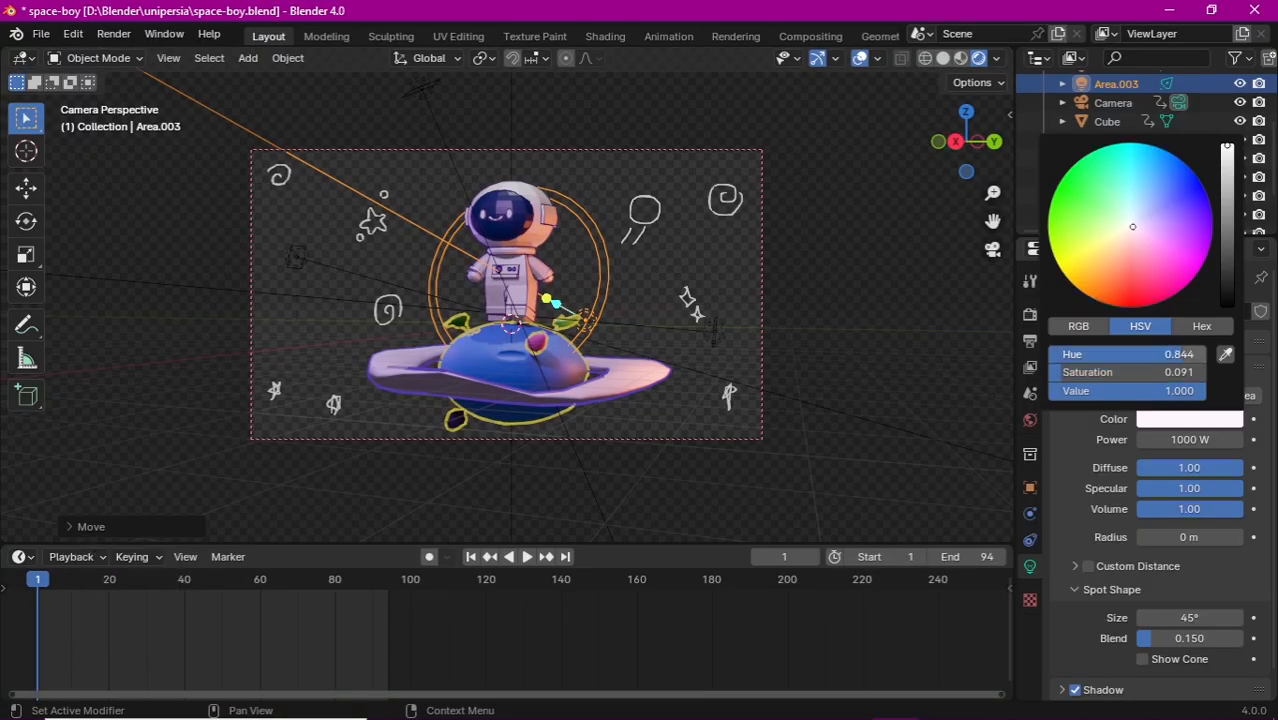
pyautogui.moveTo(1127, 227); pyautogui.dragTo(1075, 286)
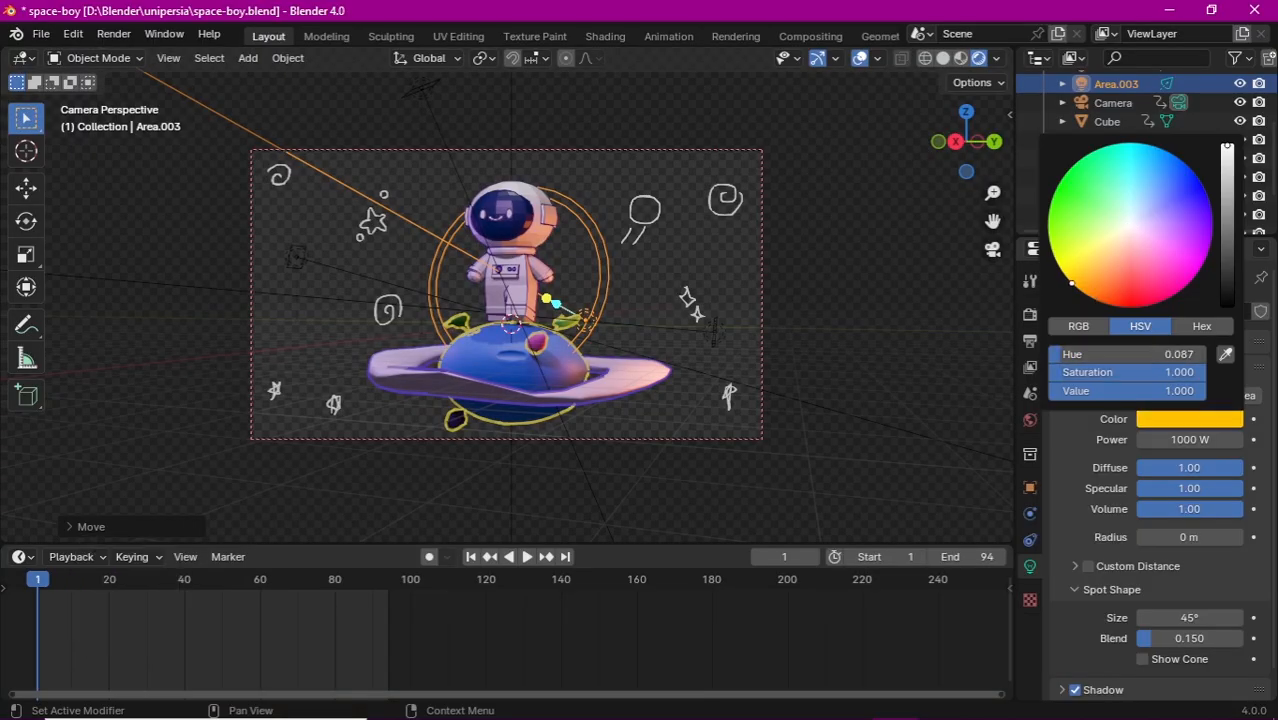
pyautogui.click(1131, 218)
pyautogui.click(588, 368)
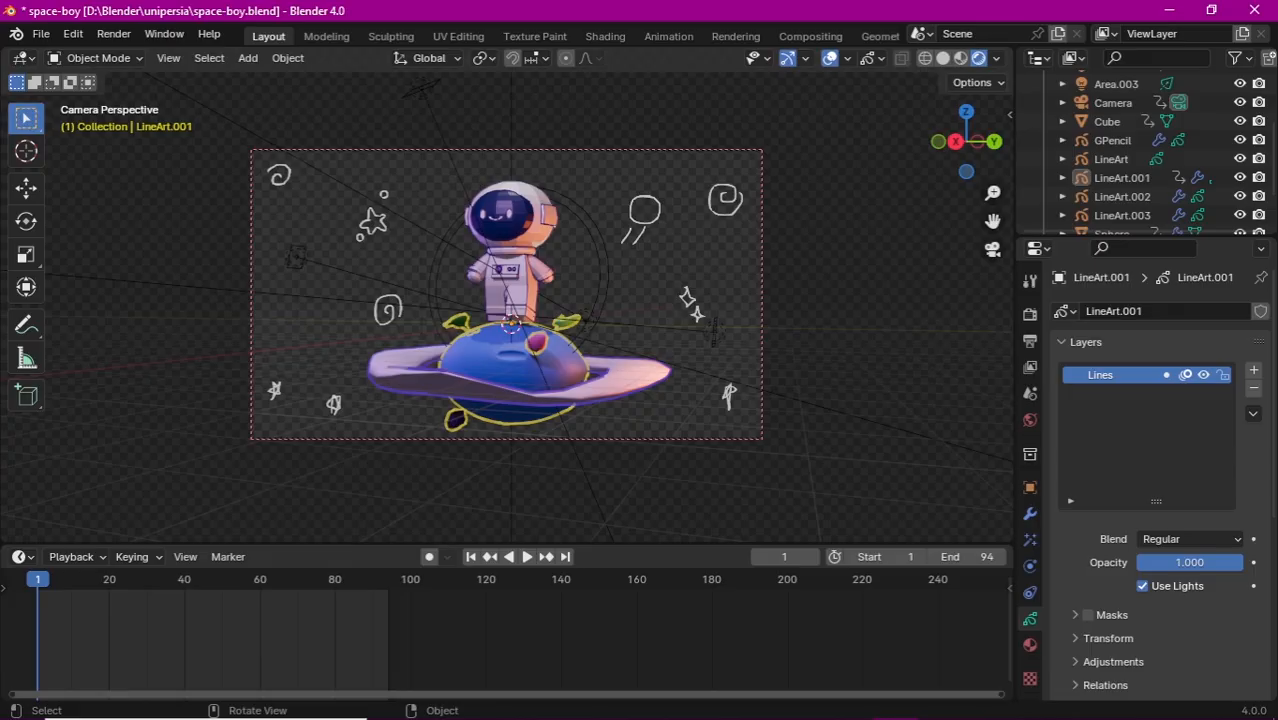
# Step: Add a Glow effect to the doodle drawings with a yellow-orange color, threshold 0 and size 25.1 by 21.5
pyautogui.click(646, 222)
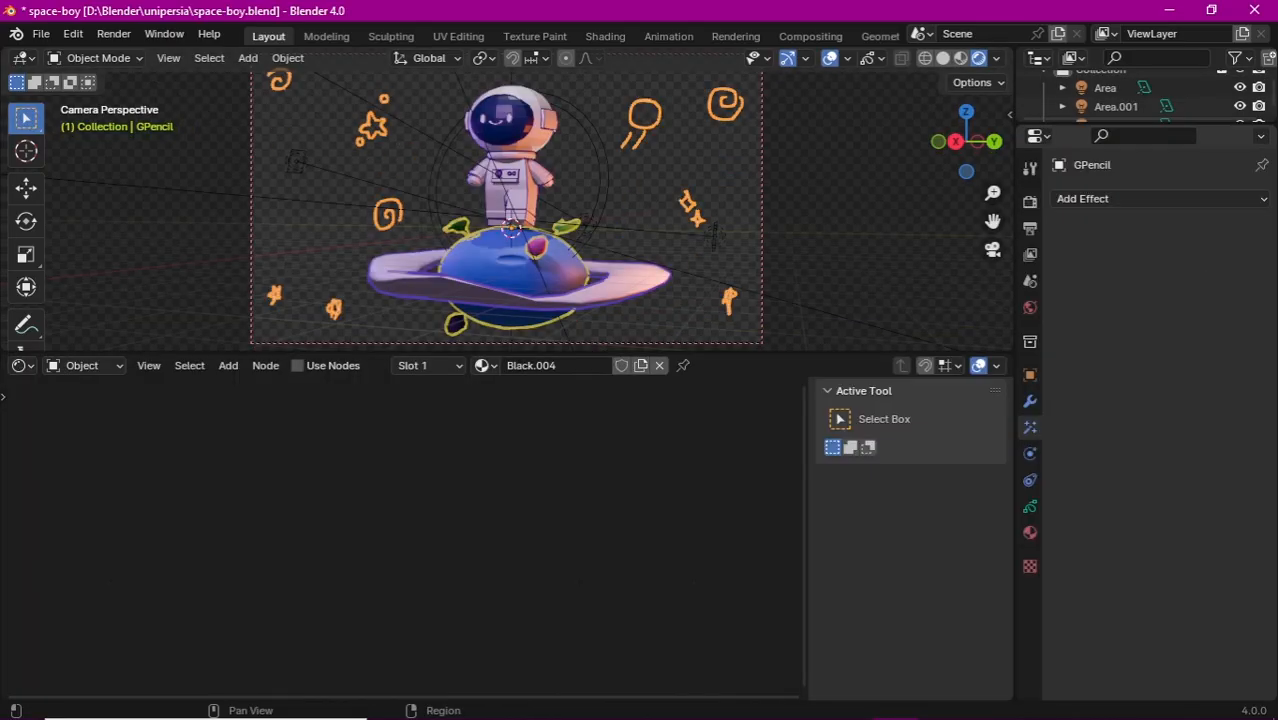
pyautogui.click(1160, 198)
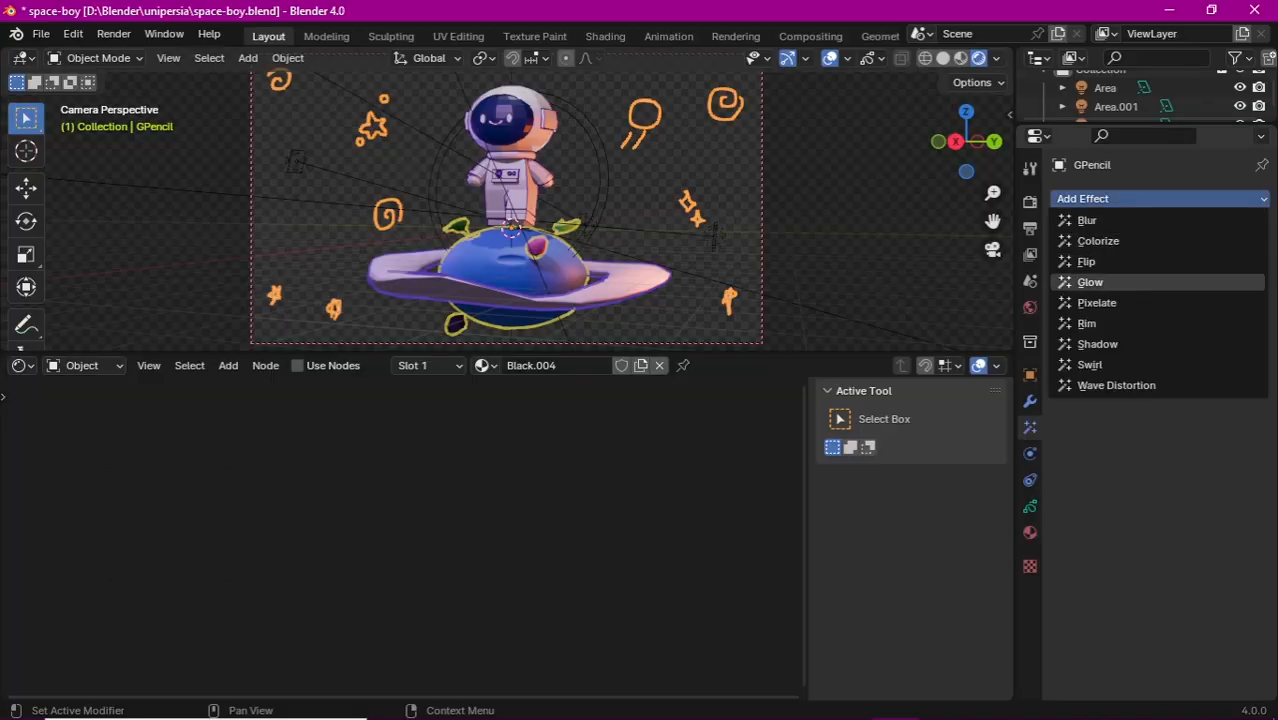
pyautogui.click(1090, 282)
pyautogui.moveTo(600, 353); pyautogui.dragTo(600, 628)
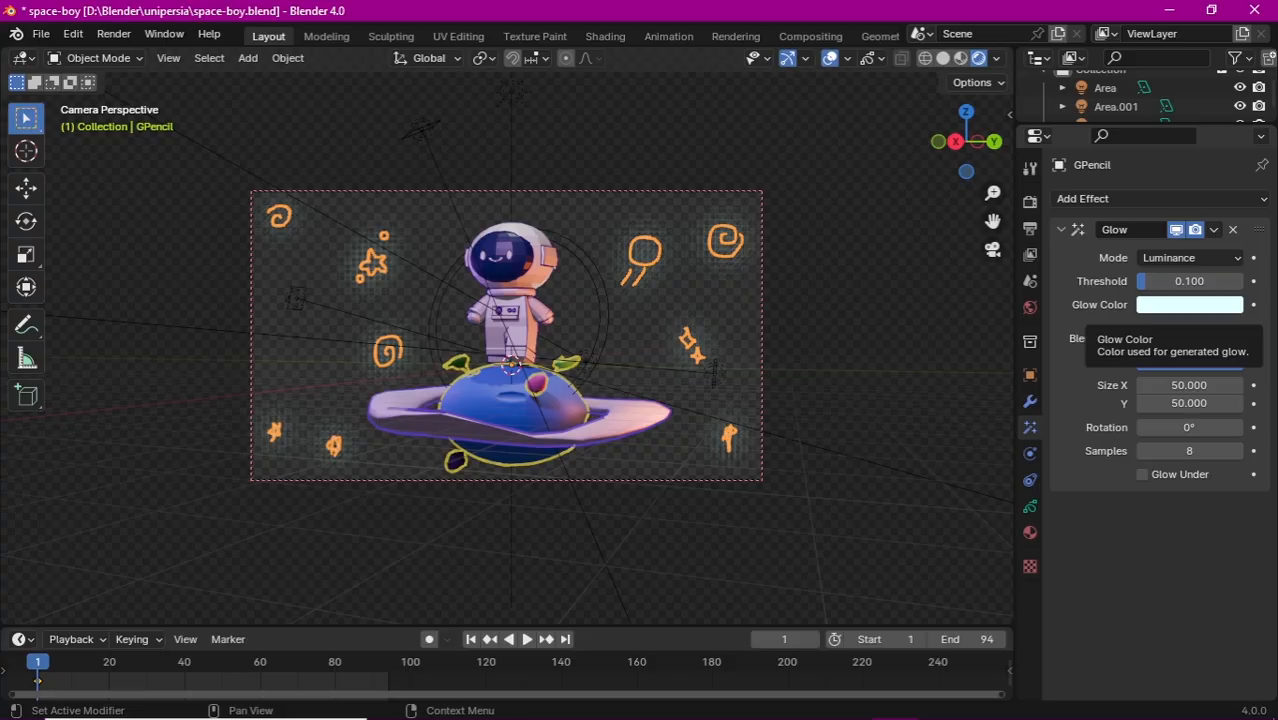
pyautogui.click(1190, 304)
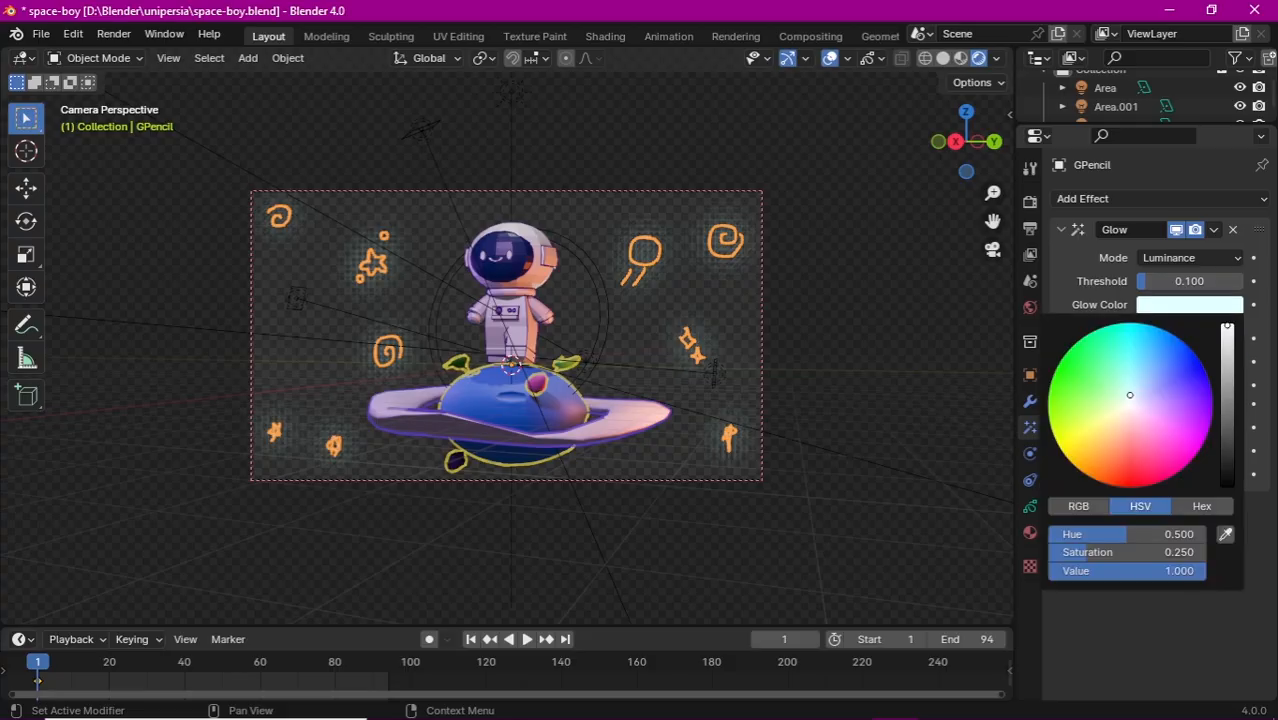
pyautogui.click(1080, 438)
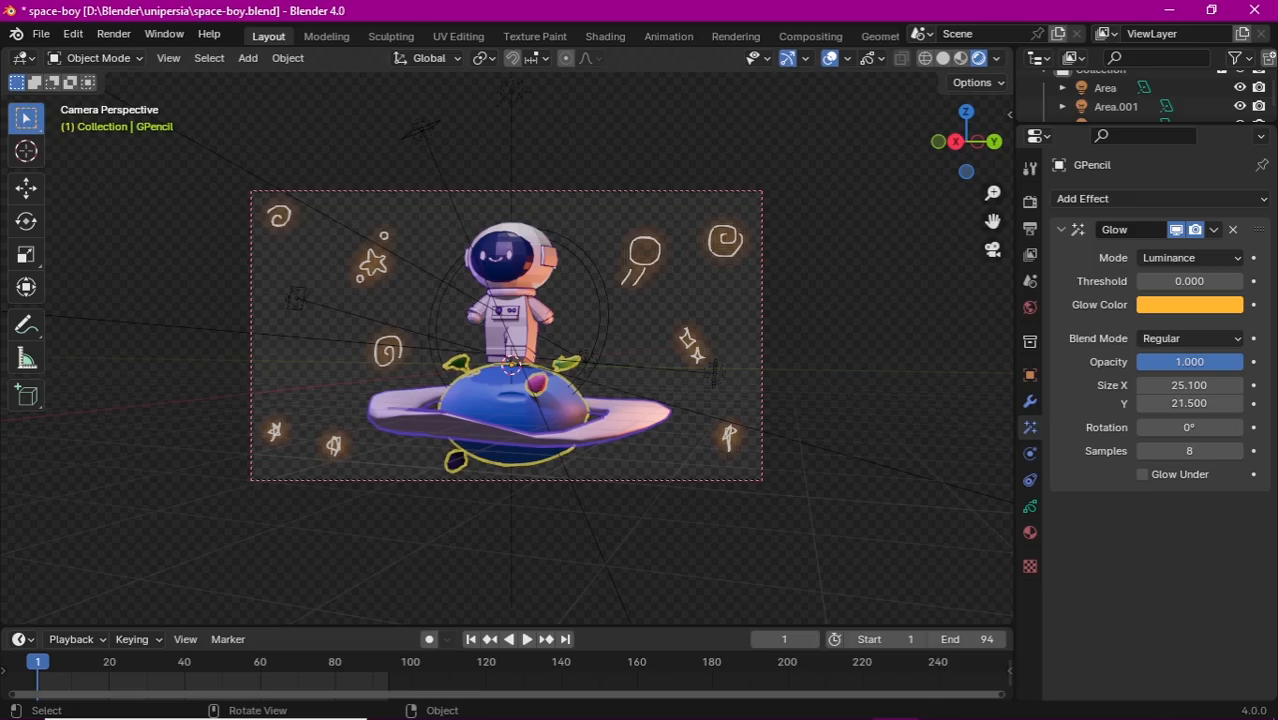
# Step: Add a blank Grease Pencil object and switch it to Draw Mode
pyautogui.hotkey('shift', 'a')
pyautogui.moveTo(525, 321)
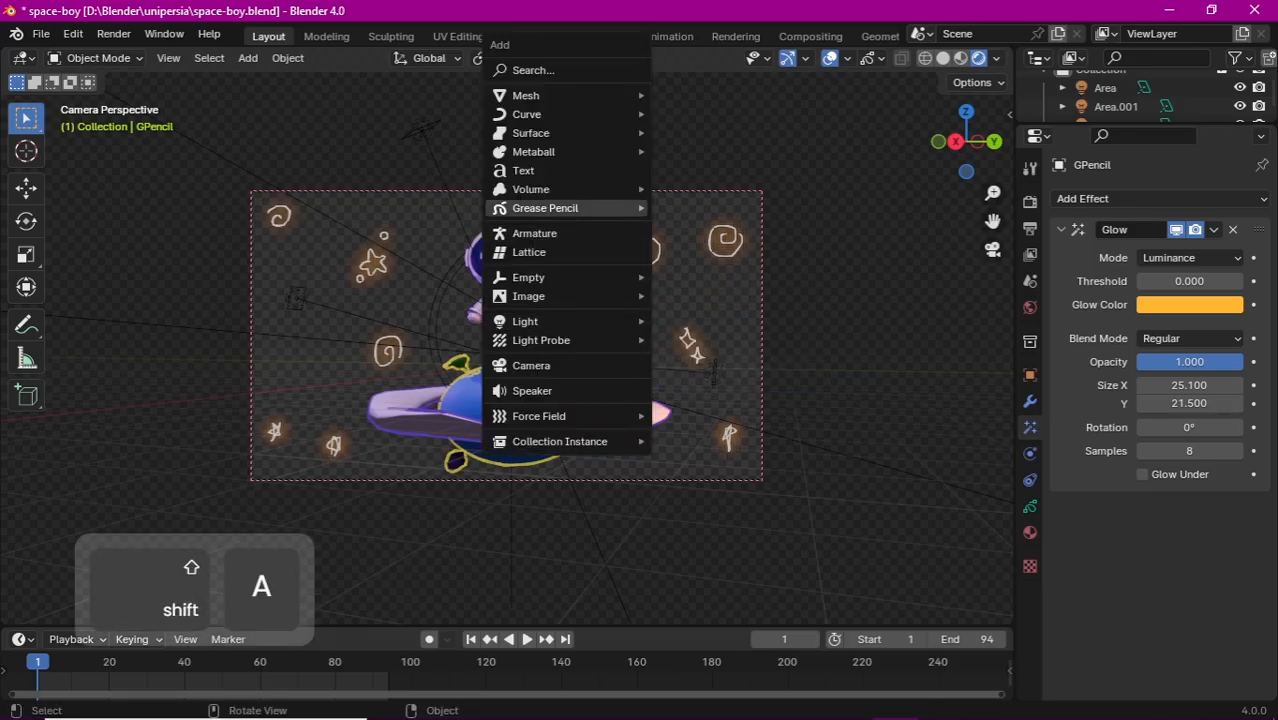
pyautogui.moveTo(545, 208)
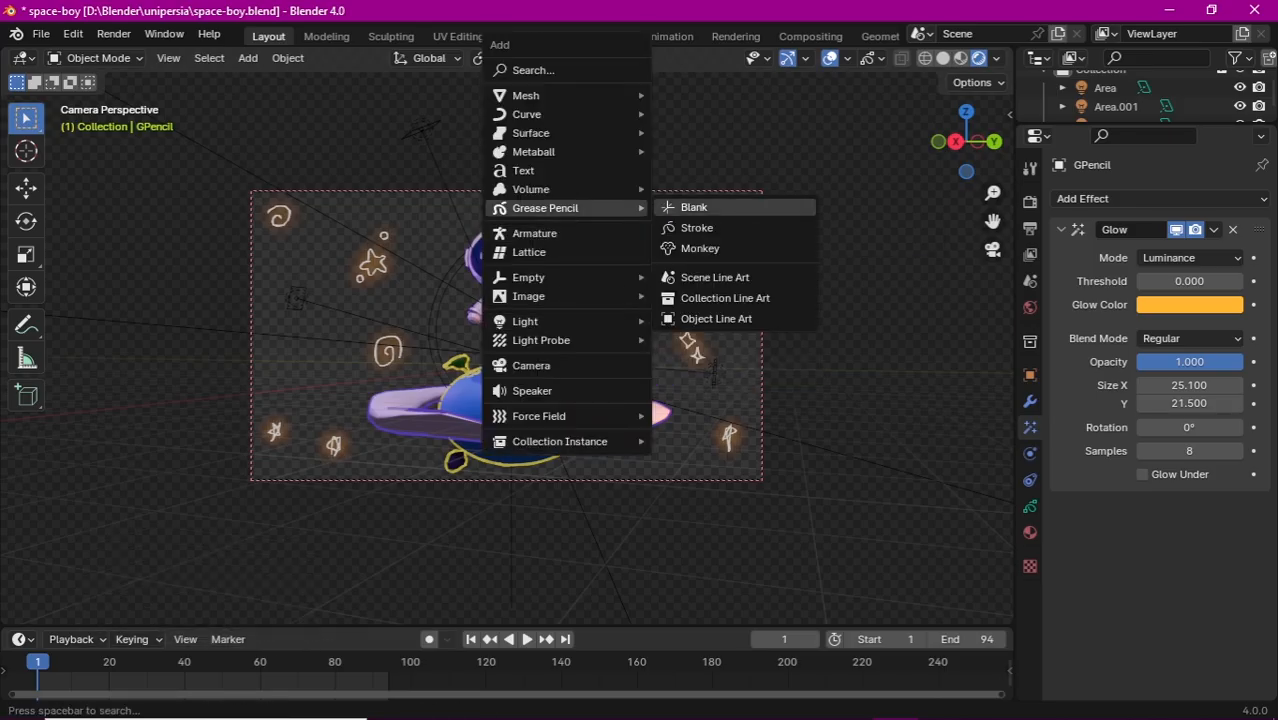
pyautogui.click(694, 207)
pyautogui.click(95, 57)
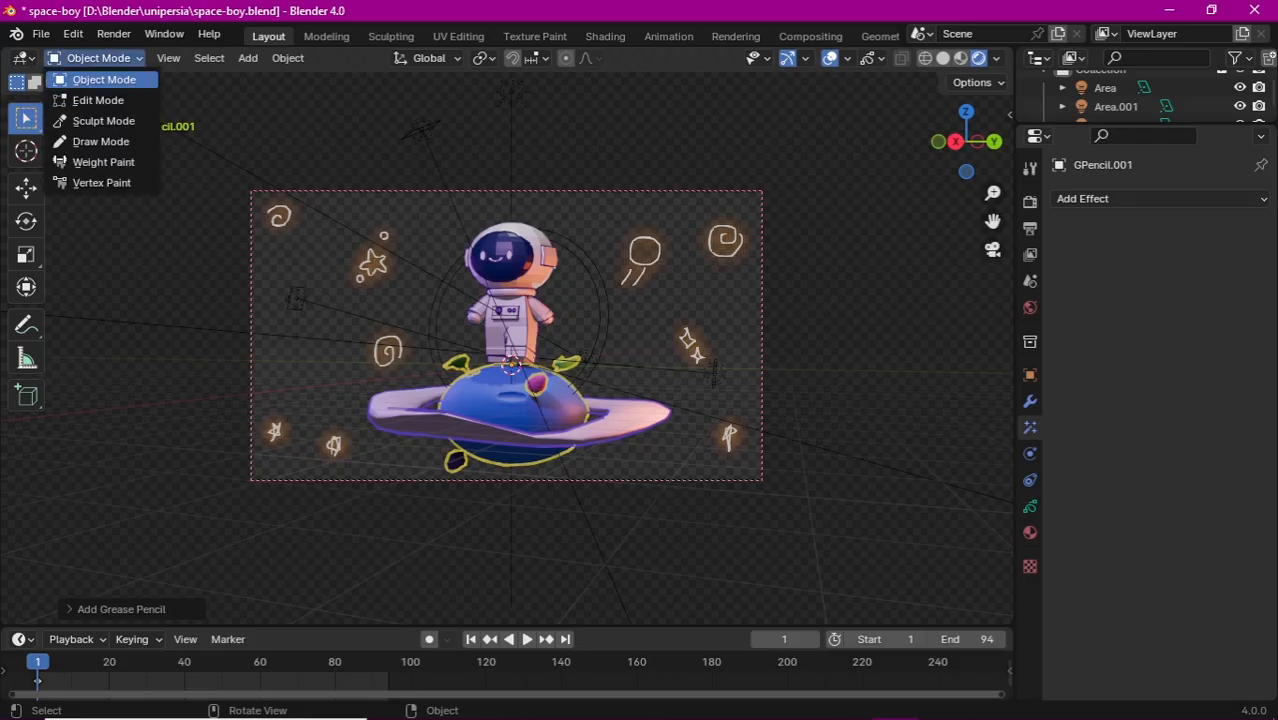
pyautogui.click(105, 134)
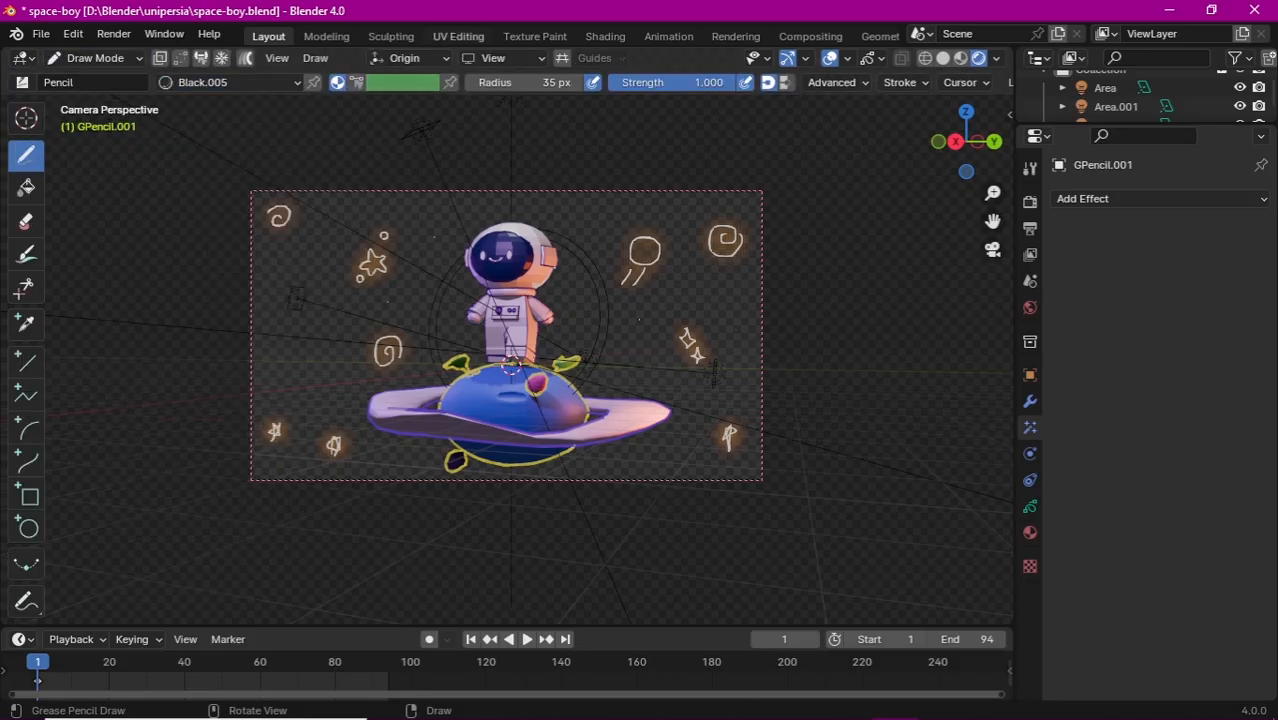
# Step: Draw scattered dots of varying brush radius around the astronaut and planet, and return to Object Mode
pyautogui.click(354, 216)
pyautogui.click(336, 278)
pyautogui.moveTo(505, 82); pyautogui.dragTo(550, 82)
pyautogui.hotkey('ctrl', 'z')
pyautogui.click(551, 189)
pyautogui.click(98, 58)
pyautogui.click(100, 82)
# Step: Set the dot layer's opacity to 0.655 and add a Noise modifier with a randomize step of 6
pyautogui.click(1030, 507)
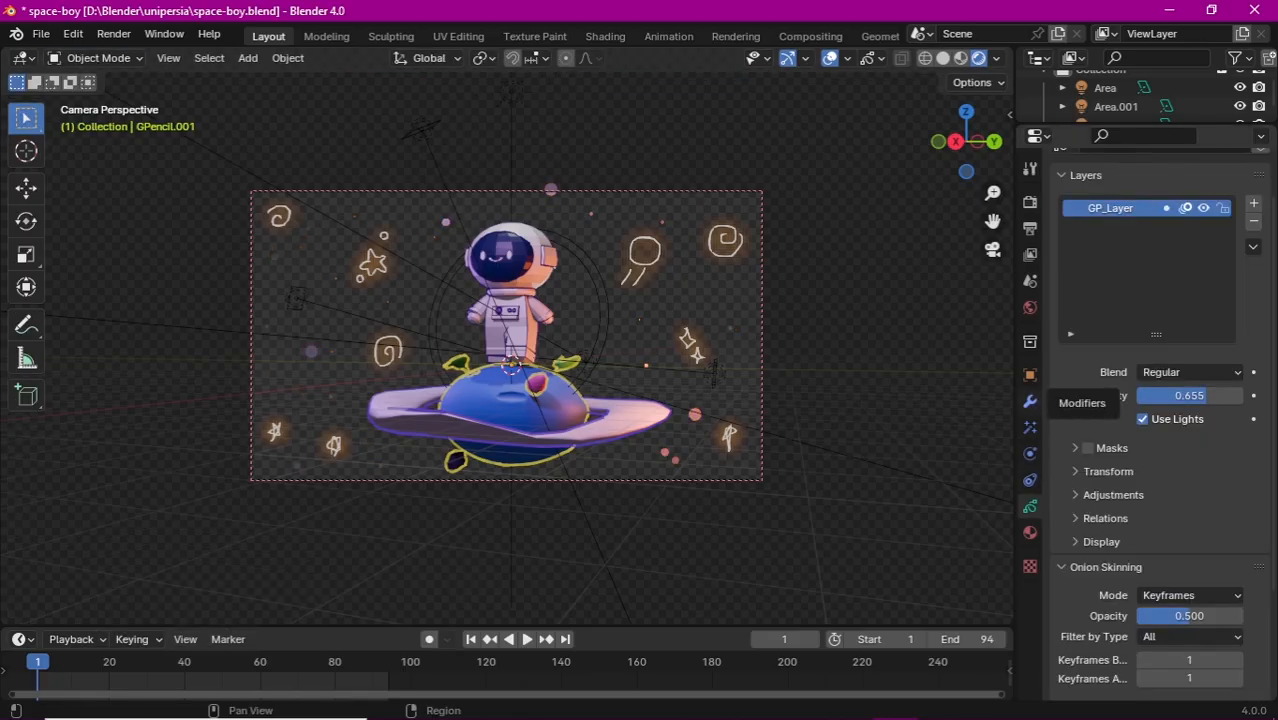
pyautogui.click(1030, 401)
pyautogui.click(1160, 198)
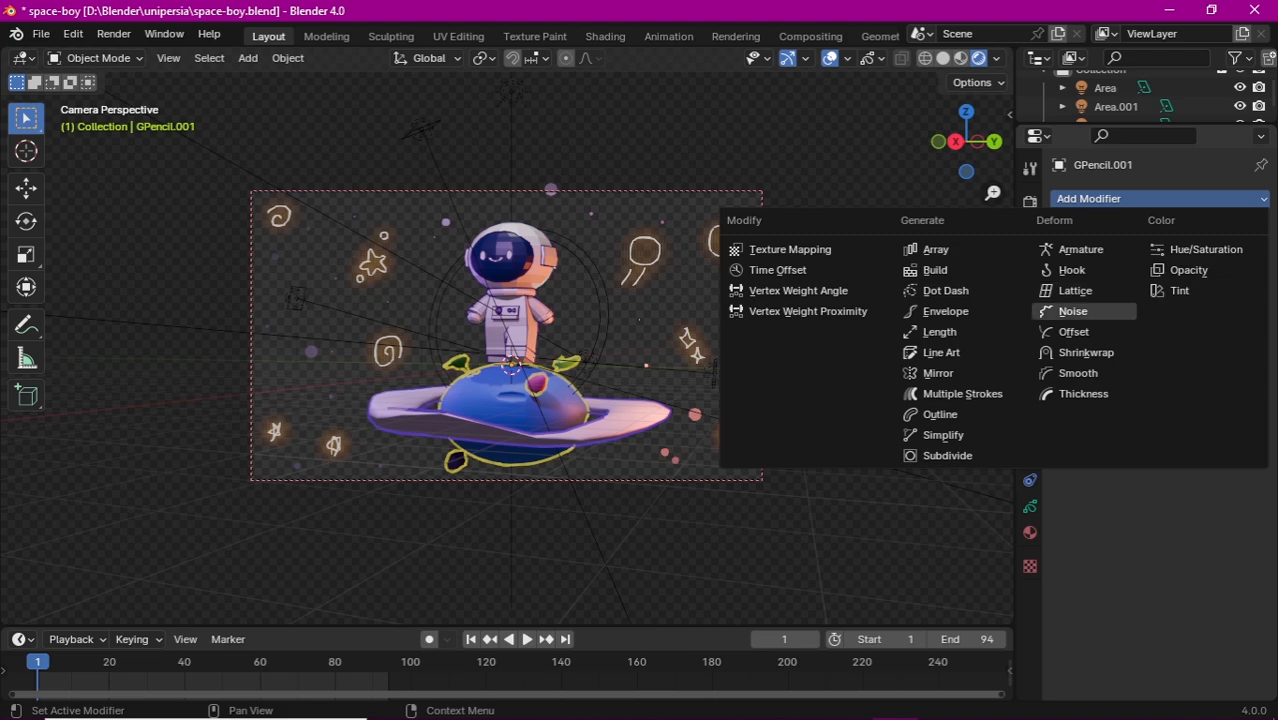
pyautogui.click(1073, 311)
pyautogui.press('space')
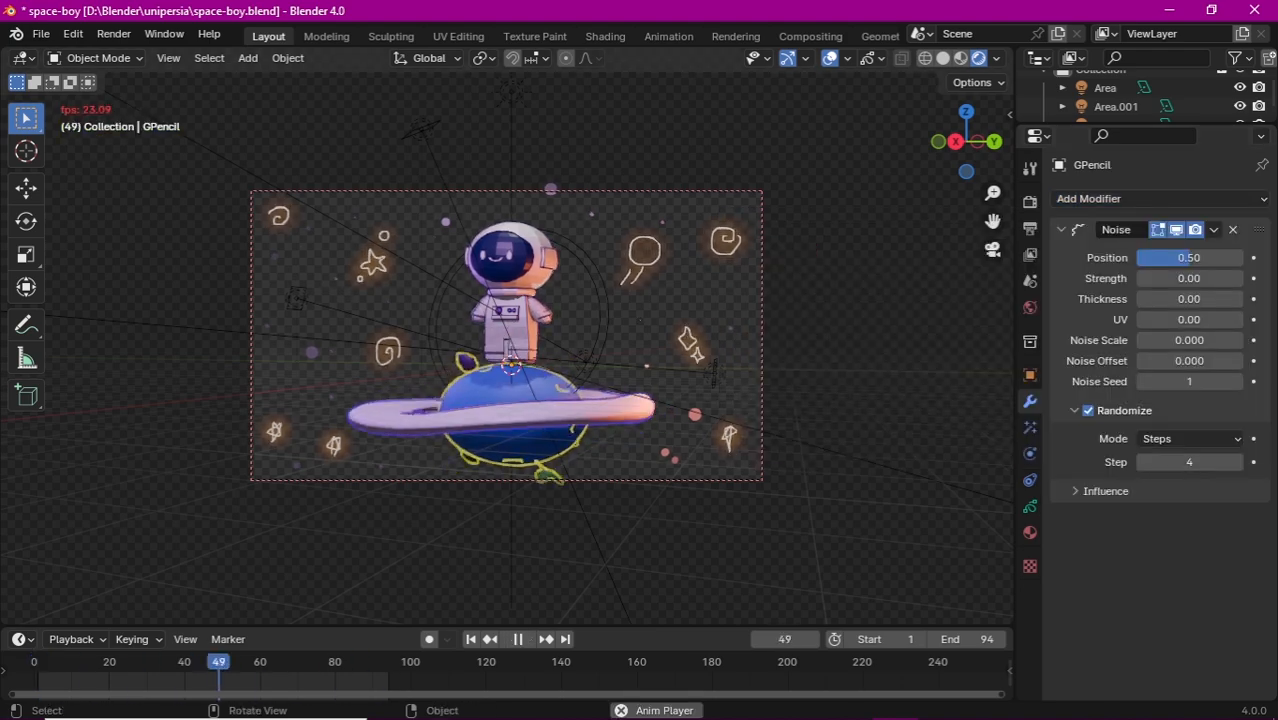
pyautogui.press('space')
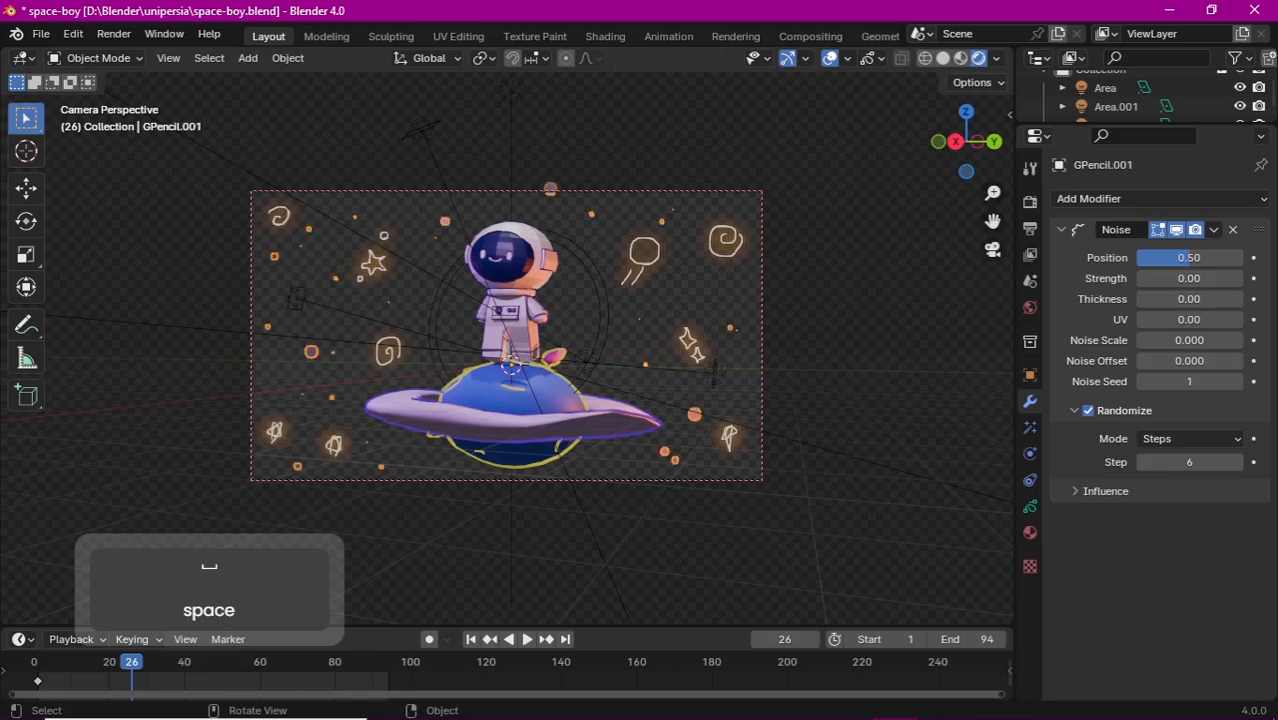
# Step: Add a Glow effect to the Grease Pencil dots
pyautogui.click(1030, 427)
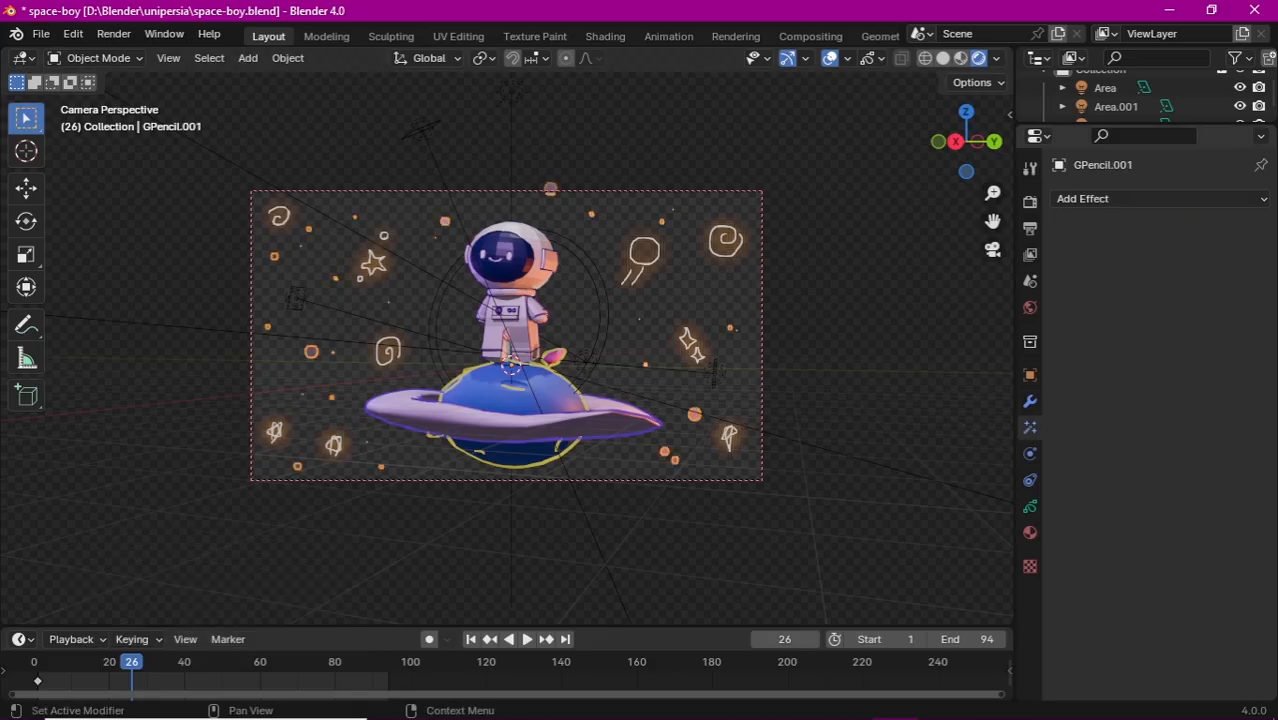
pyautogui.click(1100, 198)
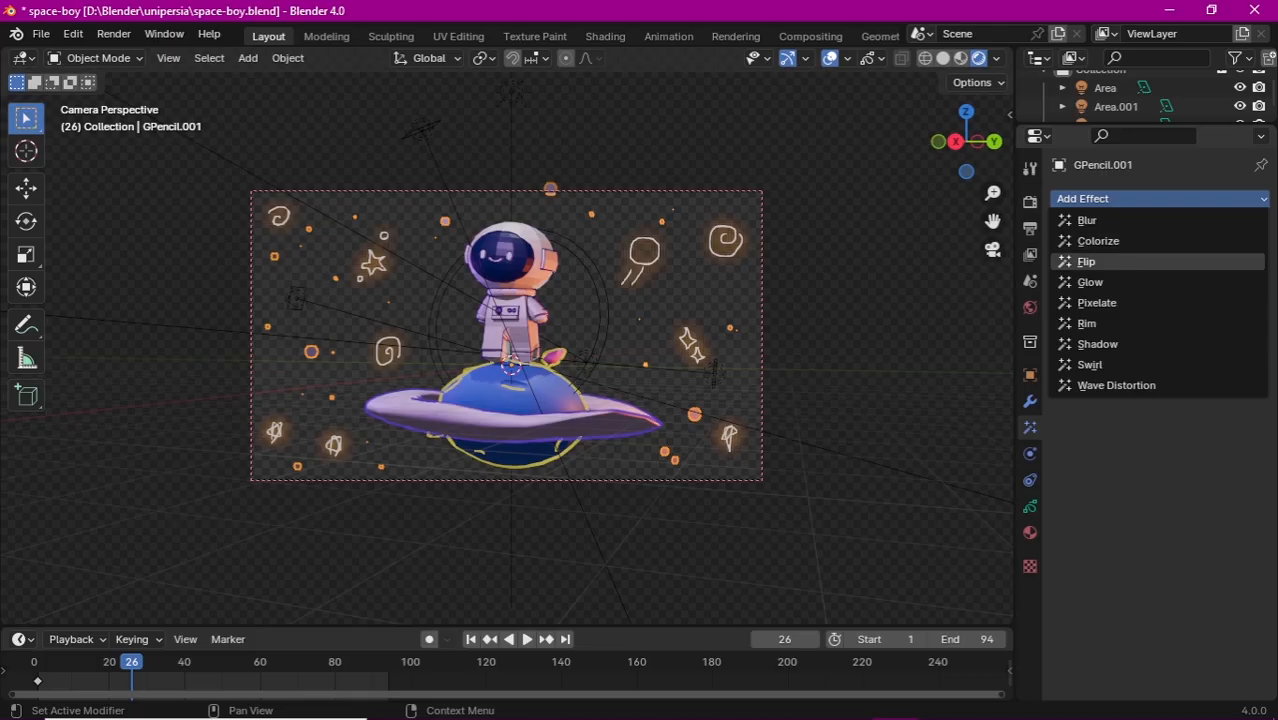
pyautogui.click(1090, 282)
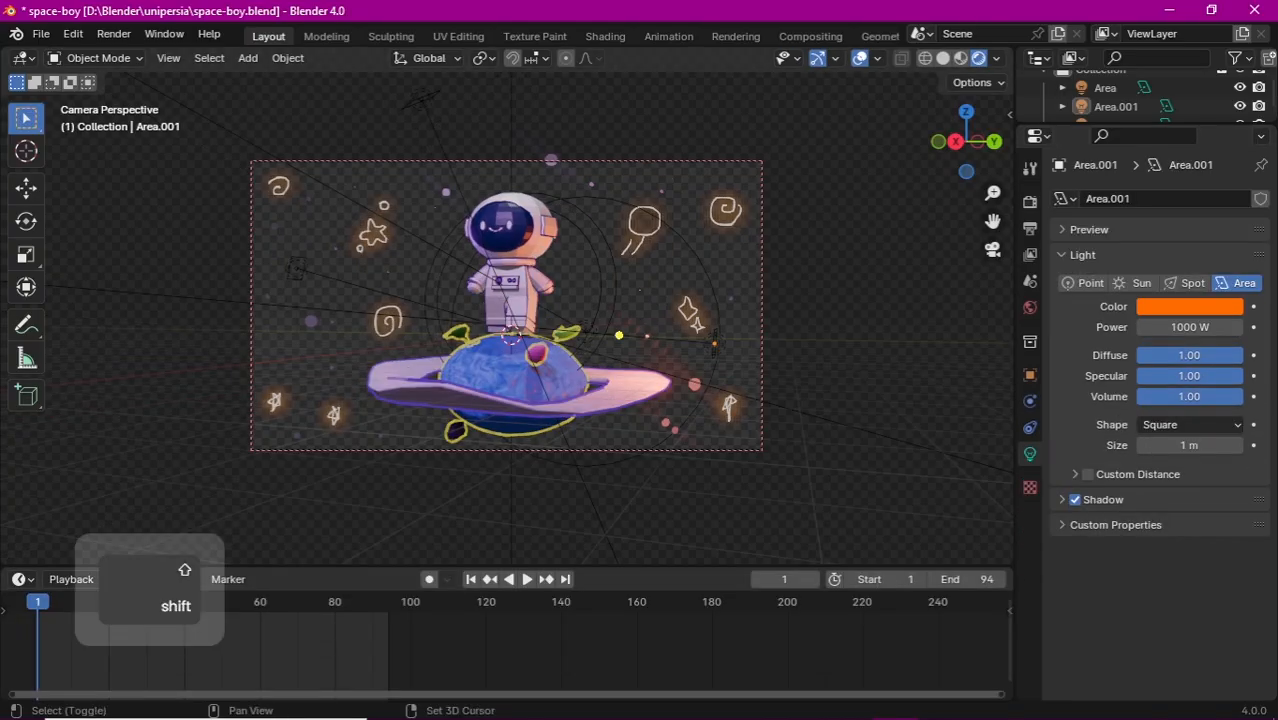
# Step: Add a mesh plane and rotate it 90° about the Y axis so it faces the camera
pyautogui.hotkey('shift', 'a')
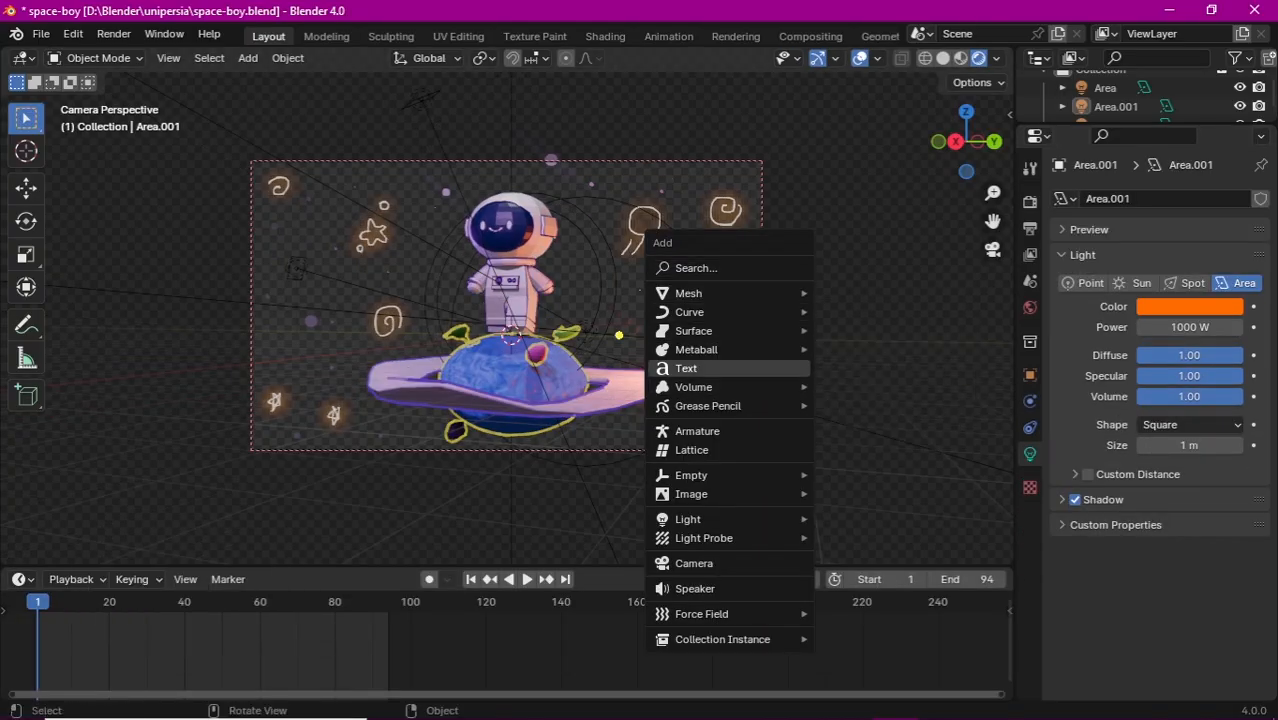
pyautogui.moveTo(688, 293)
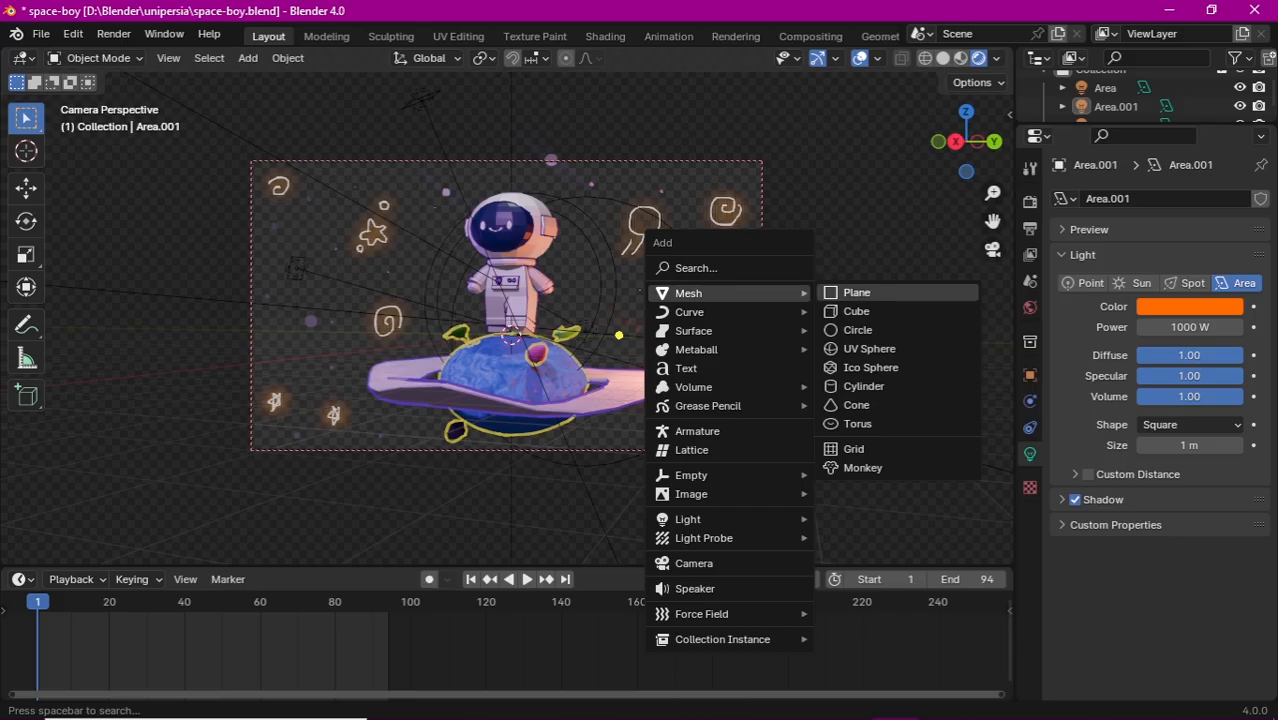
pyautogui.click(856, 292)
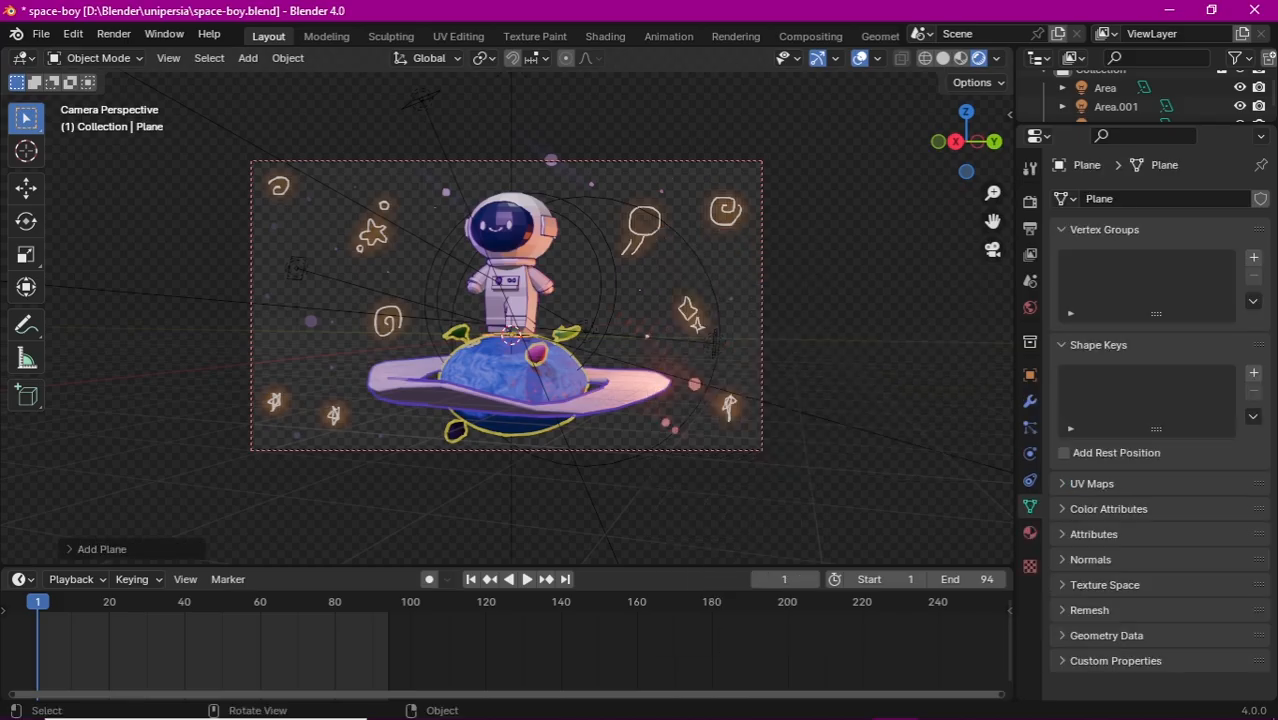
pyautogui.press('r')
pyautogui.write('y')
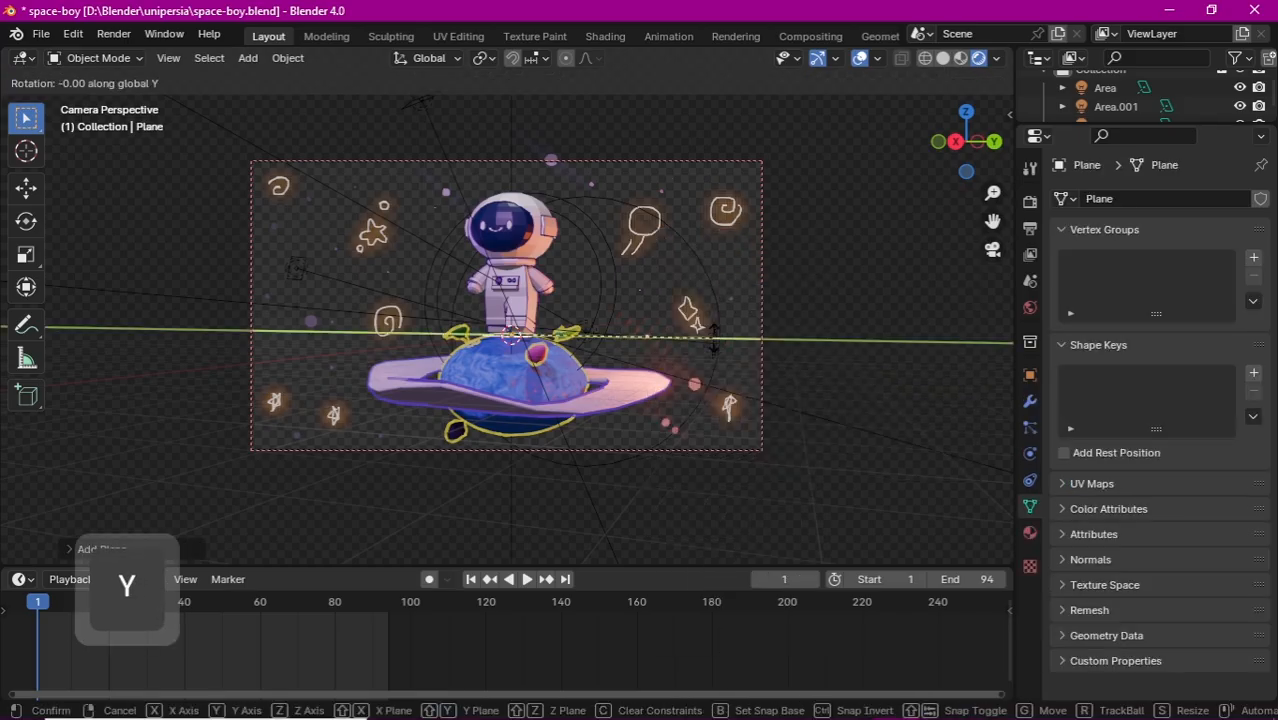
pyautogui.write('90')
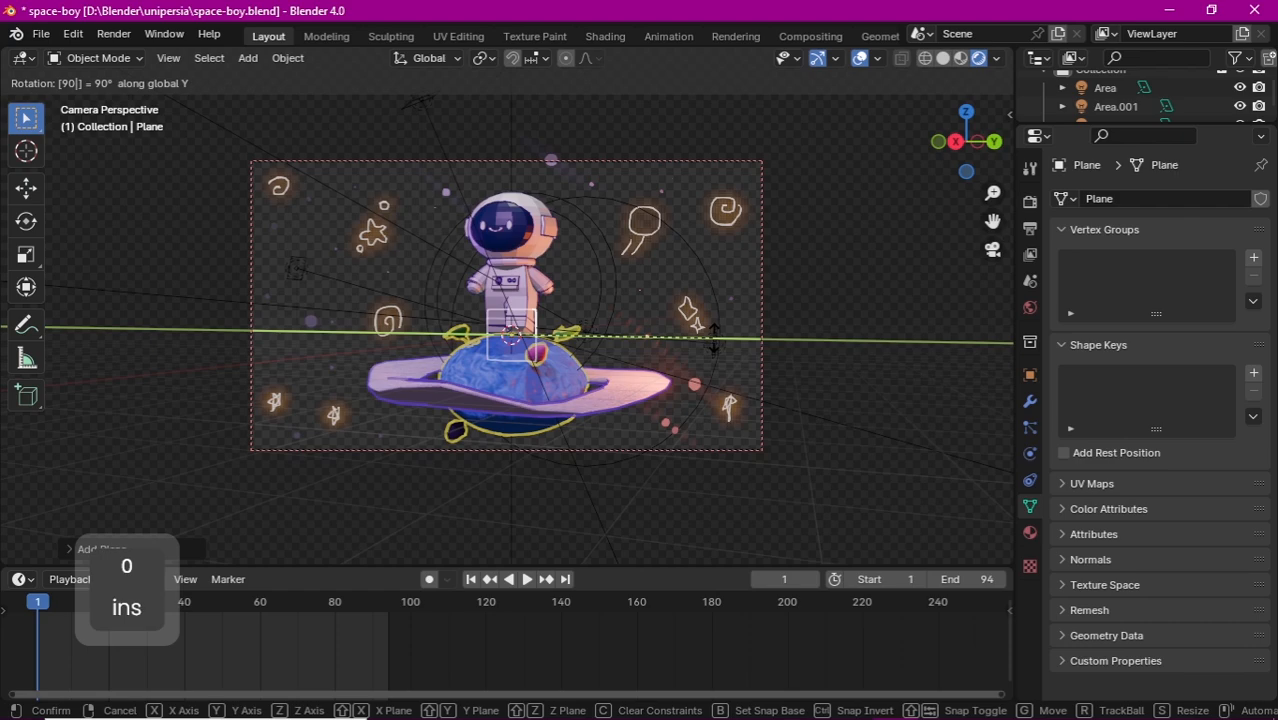
pyautogui.click(714, 338)
# Step: Enlarge the plane behind the astronaut and stretch it along Y by about 1.6 to fill the camera frame
pyautogui.press('s')
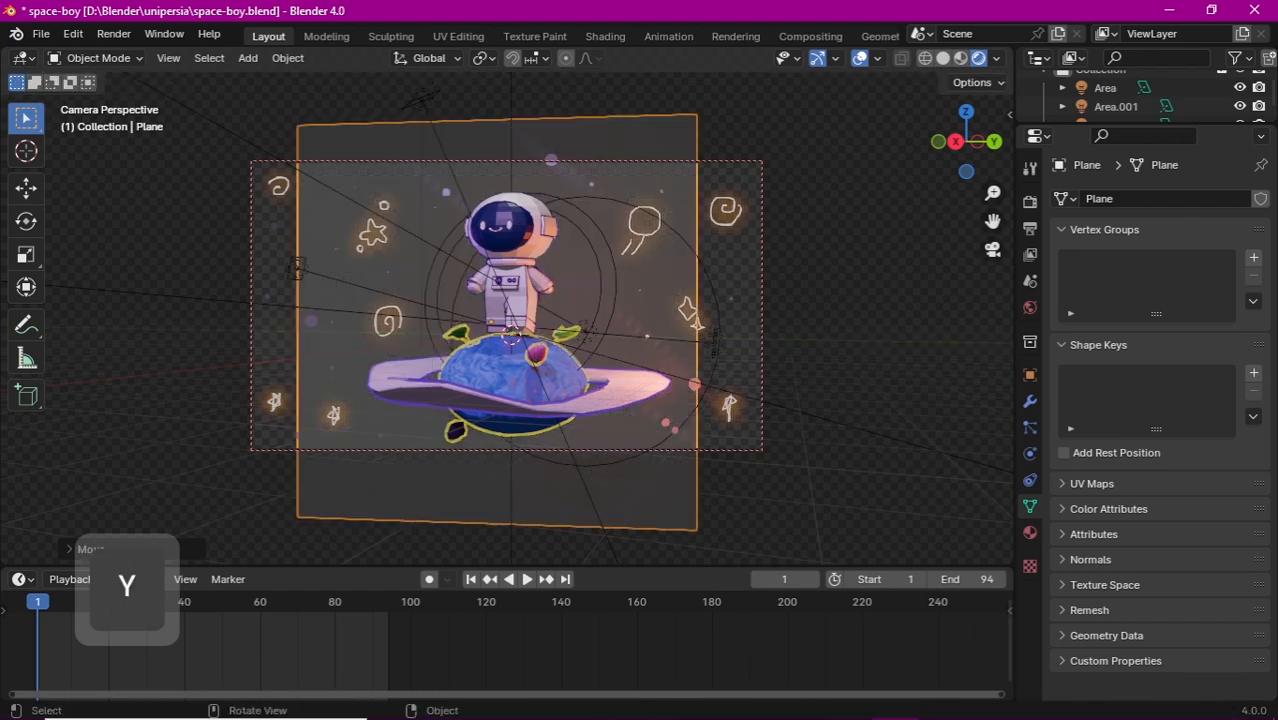
pyautogui.press('s')
pyautogui.press('y')
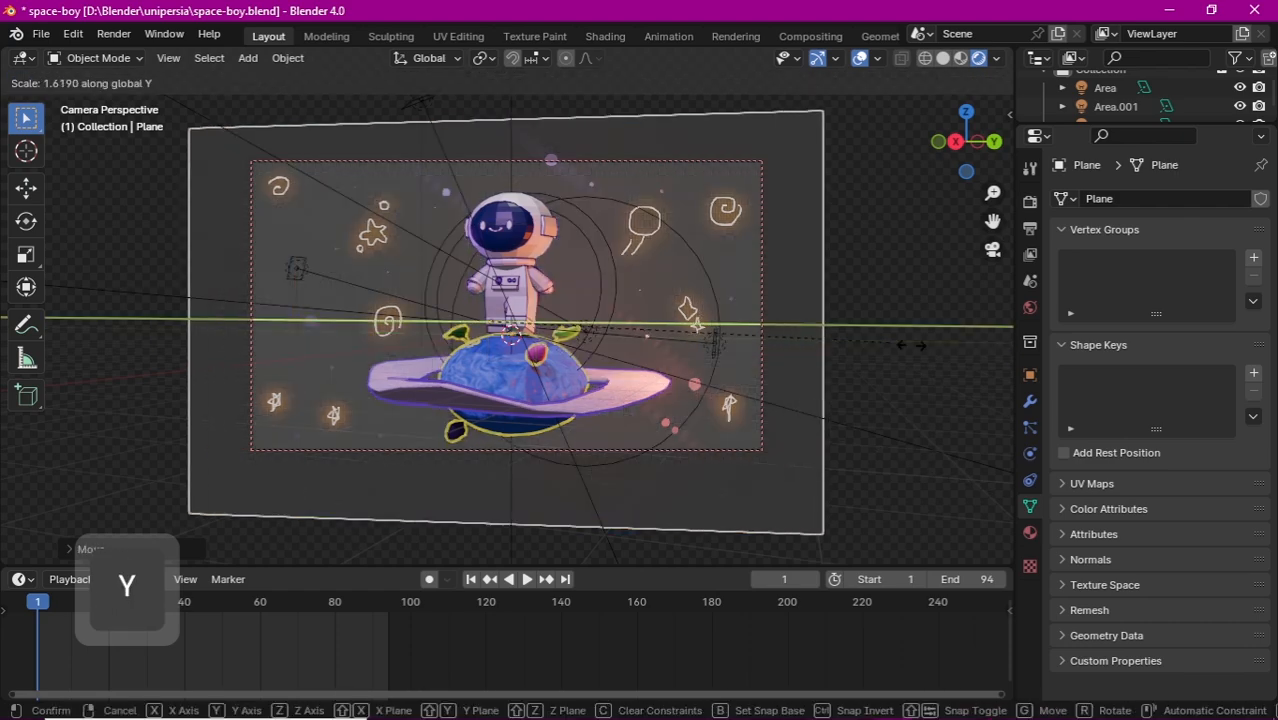
pyautogui.click(912, 345)
# Step: Switch the timeline area to the Shader Editor and set up a new material for the background plane
pyautogui.moveTo(880, 567); pyautogui.dragTo(880, 458)
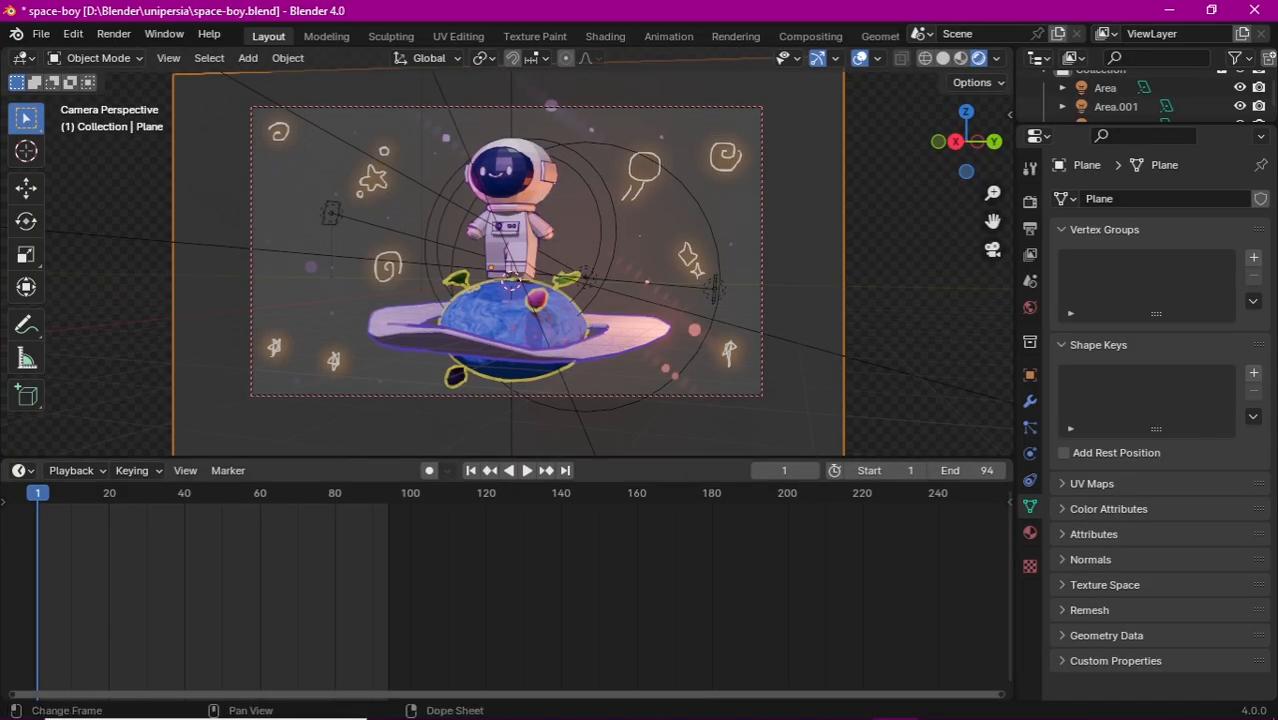
pyautogui.click(22, 470)
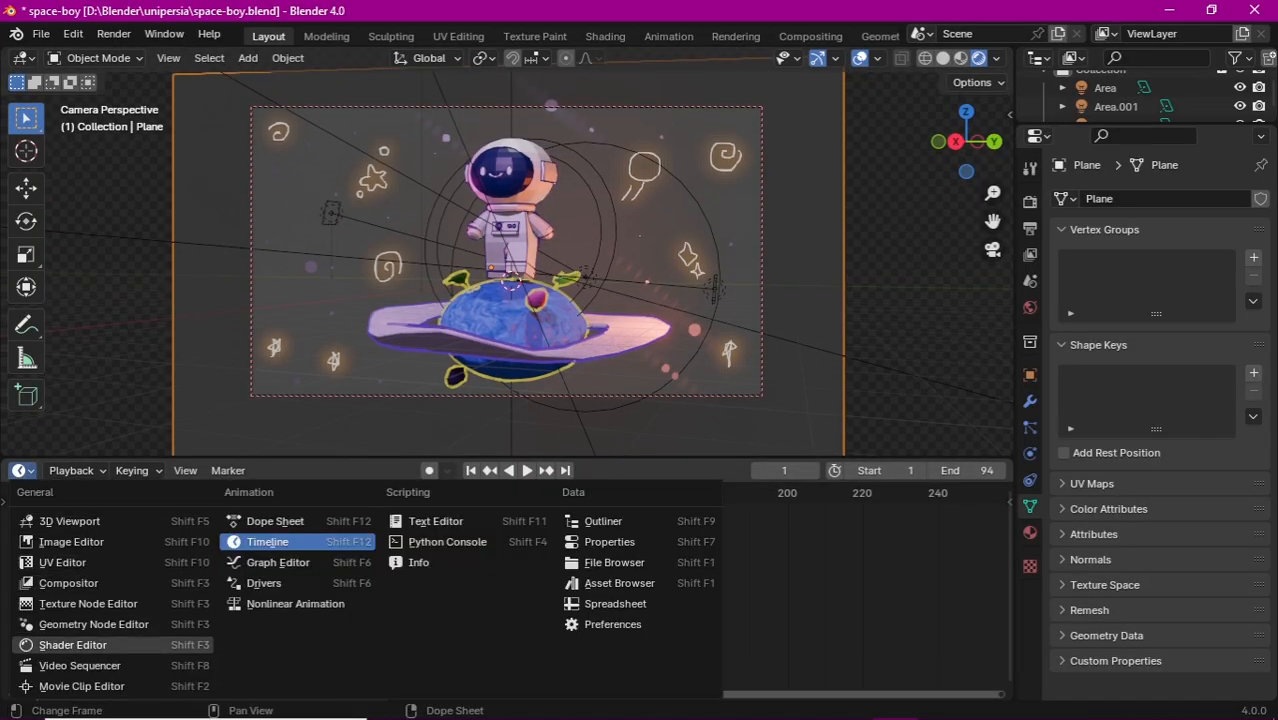
pyautogui.click(72, 645)
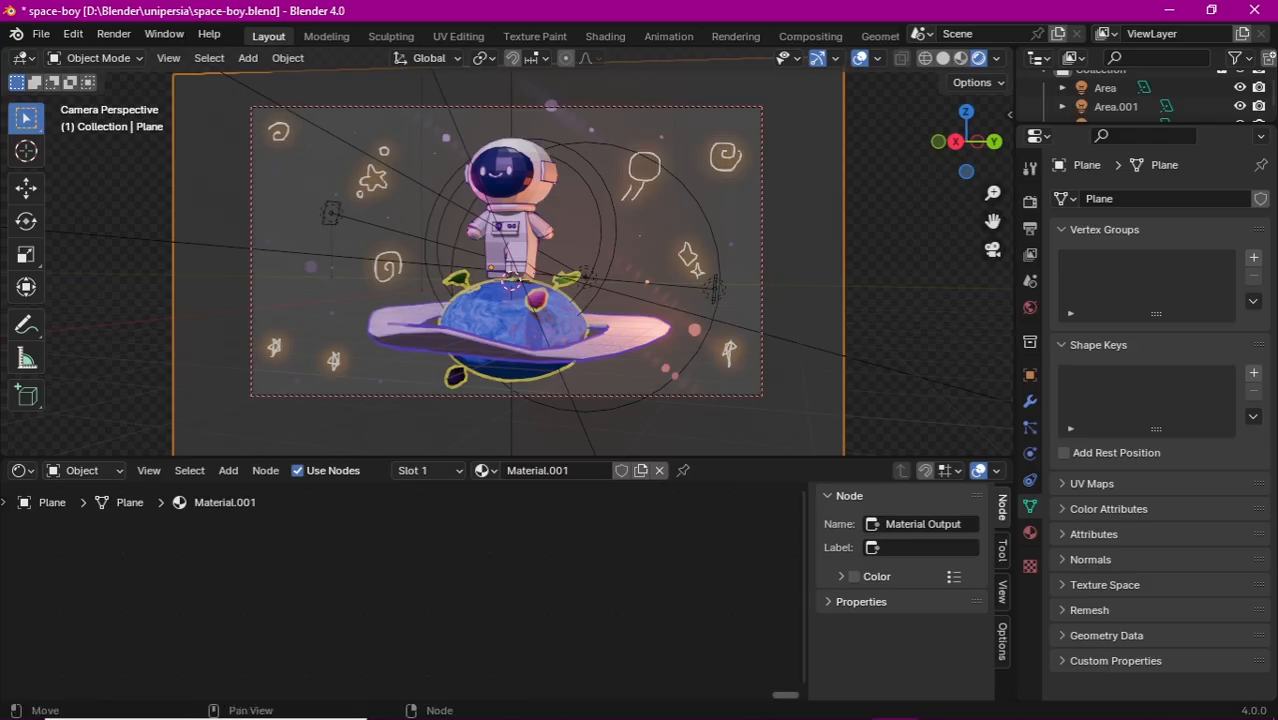
pyautogui.press('g')
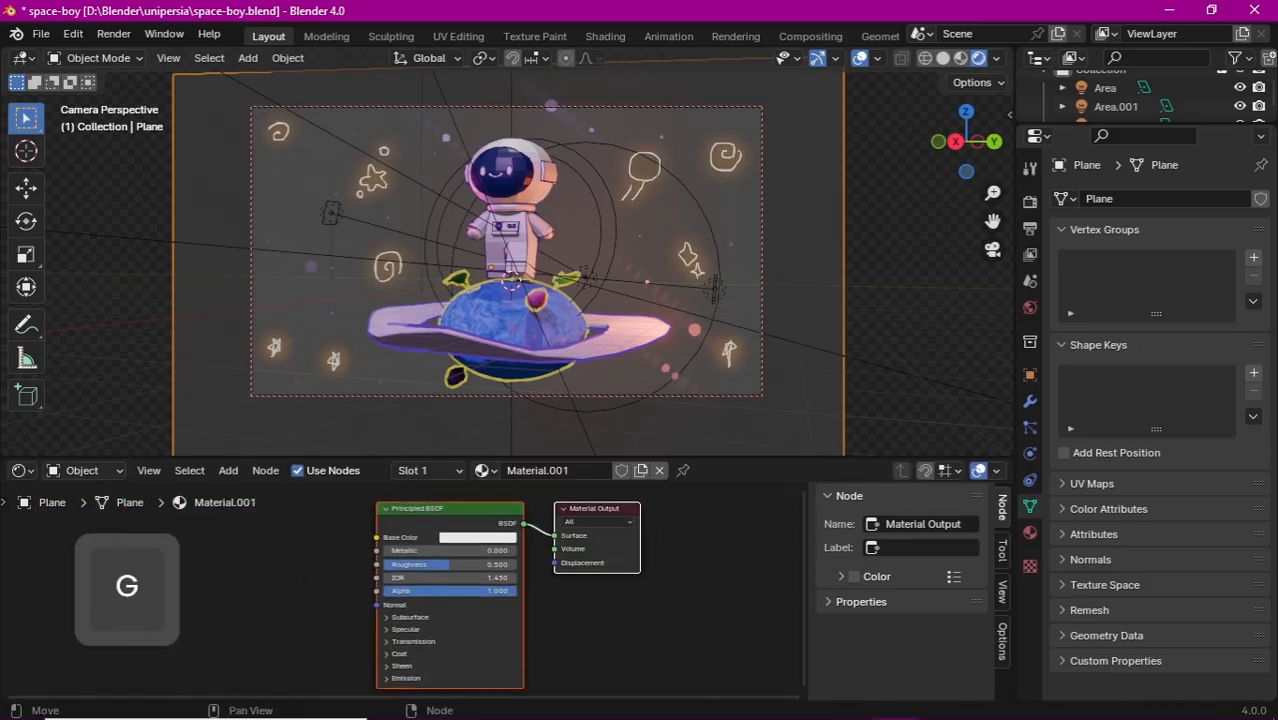
# Step: Feed a Magic Texture with scale -0.3 and distortion -0.9 into the background material's Base Color
pyautogui.hotkey('shift', 'a')
pyautogui.moveTo(124, 589)
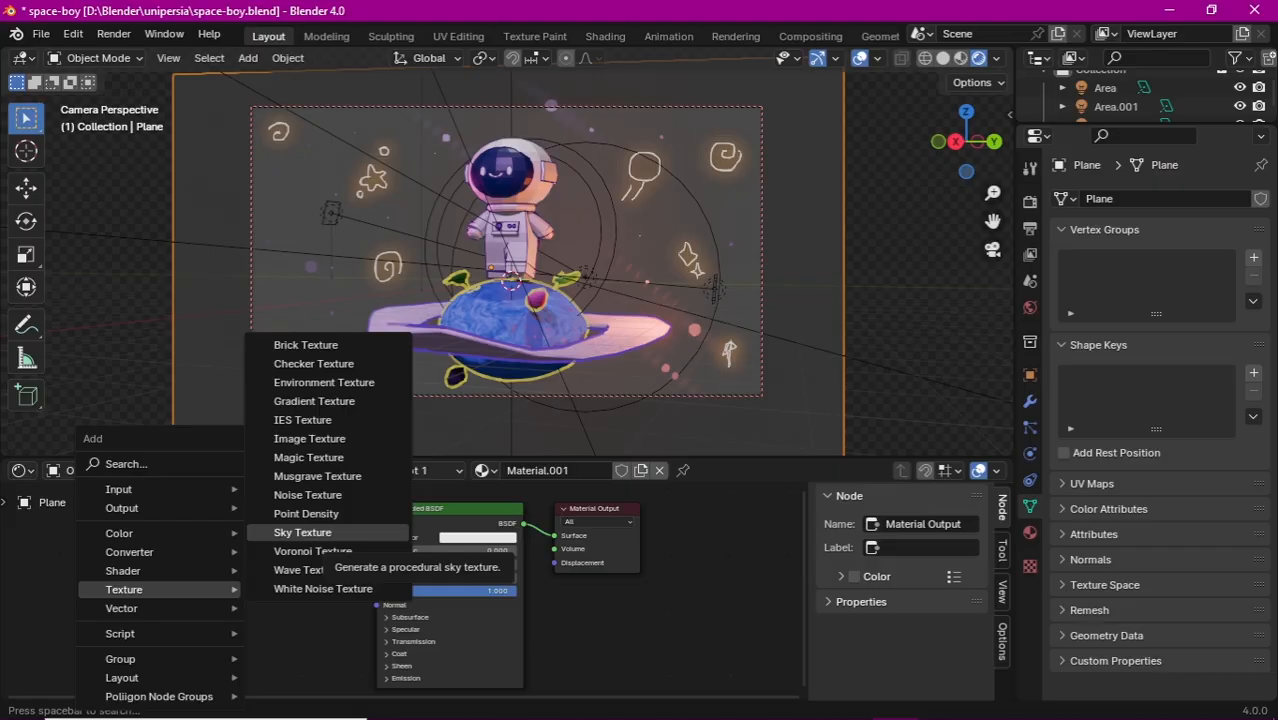
pyautogui.click(304, 458)
pyautogui.click(222, 528)
pyautogui.moveTo(307, 548); pyautogui.dragTo(376, 543)
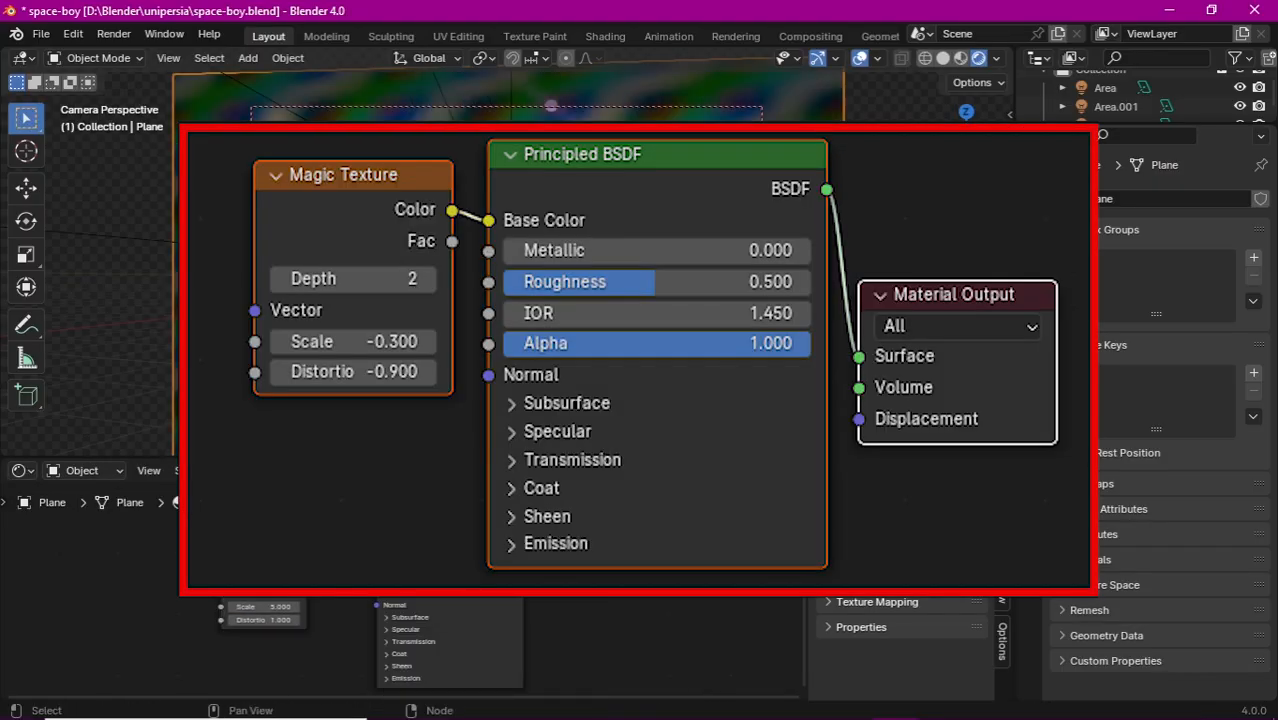
pyautogui.moveTo(264, 607)
pyautogui.mouseDown()
pyautogui.moveTo(150, 607)
pyautogui.moveTo(284, 607)
pyautogui.moveTo(254, 620)
pyautogui.mouseUp()
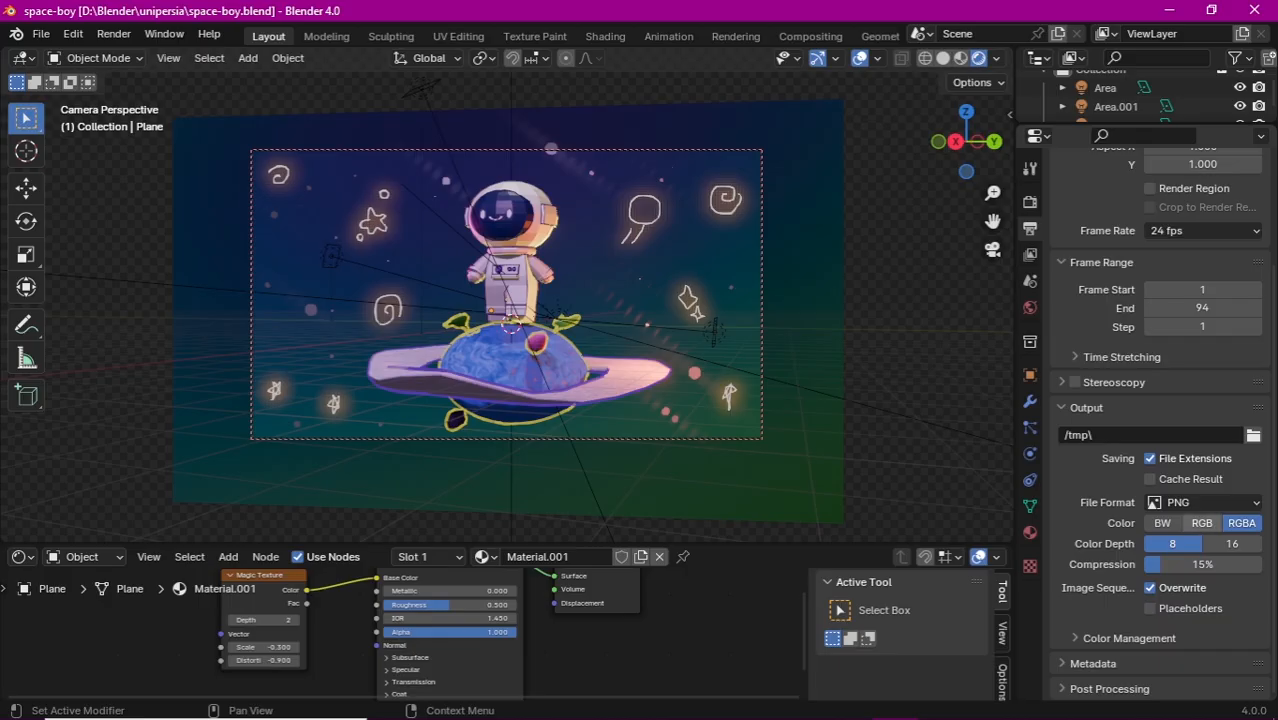
# Step: Render the whole animation as PNG frames
pyautogui.click(113, 33)
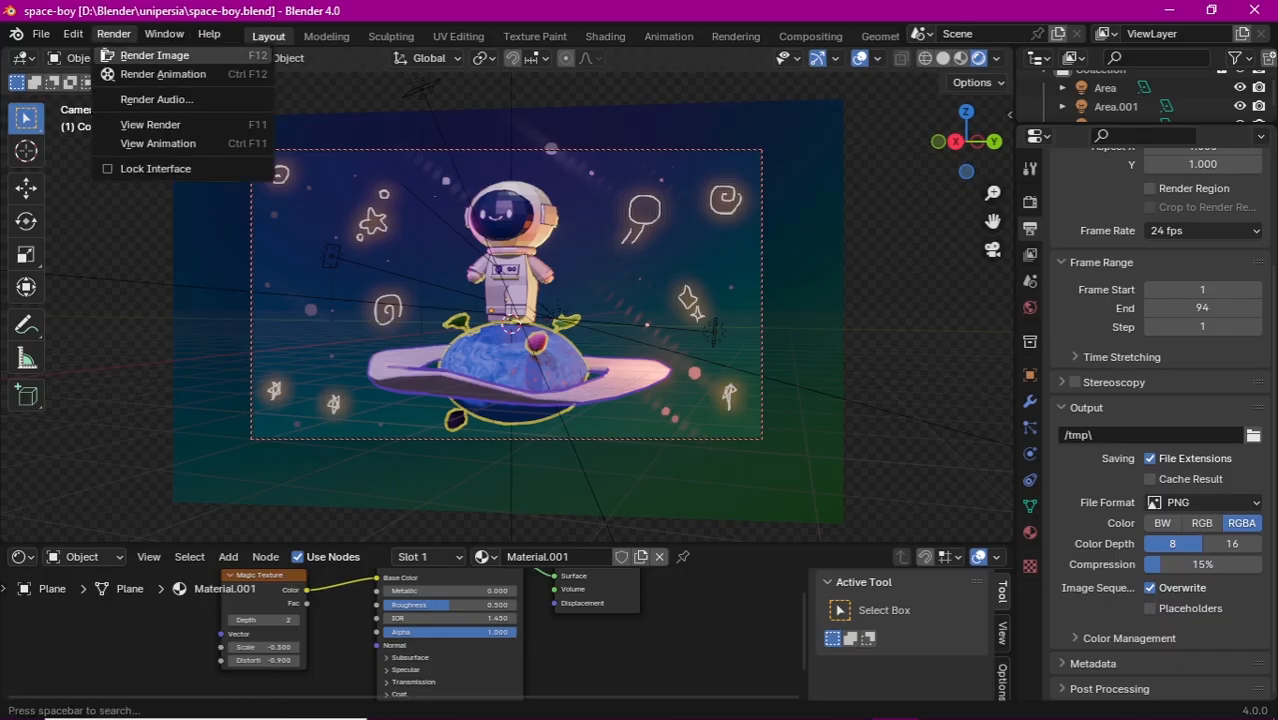
pyautogui.click(150, 75)
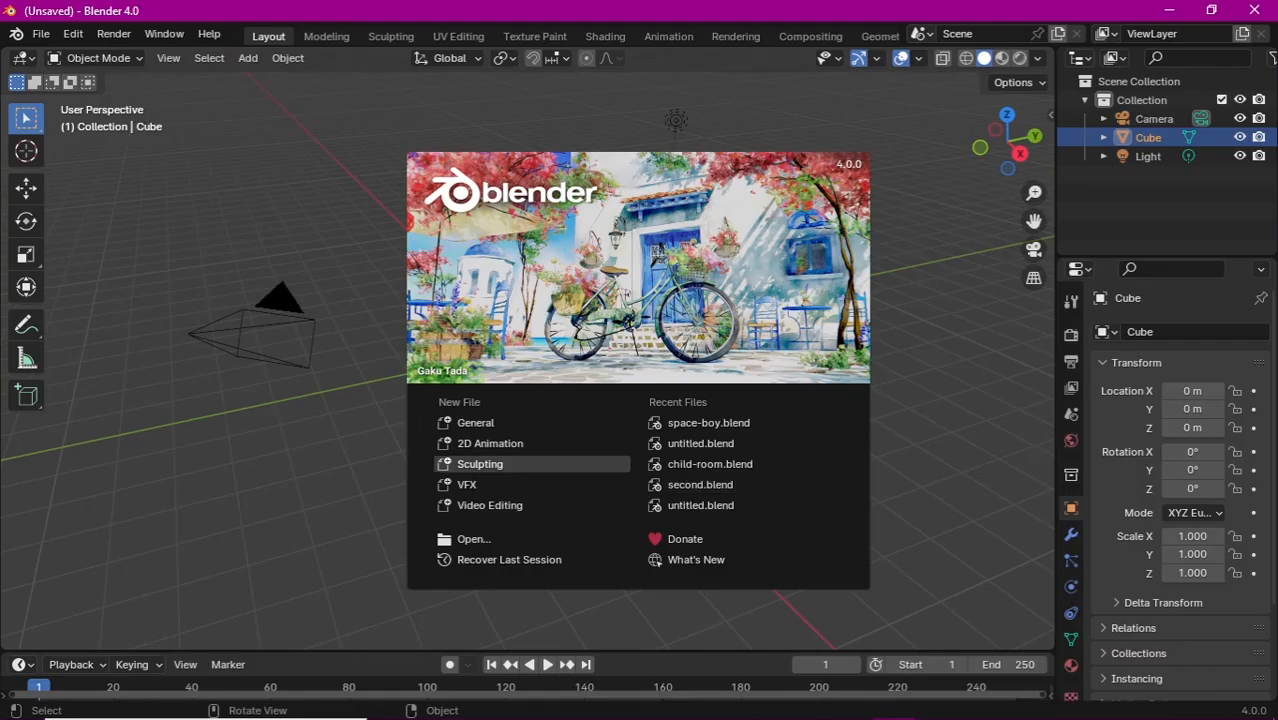
# Step: Start a new Video Editing project and add all the rendered PNG frames from C:\tmp as an image sequence strip
pyautogui.click(482, 505)
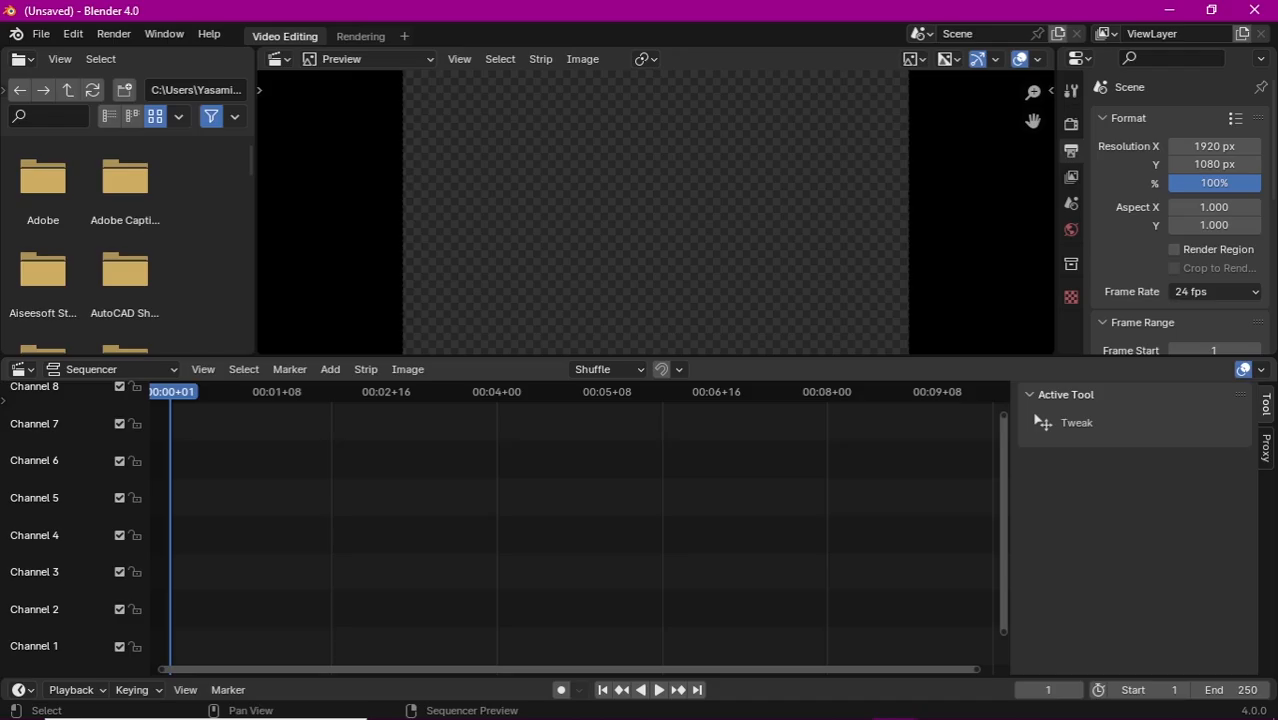
pyautogui.hotkey('shift', 'a')
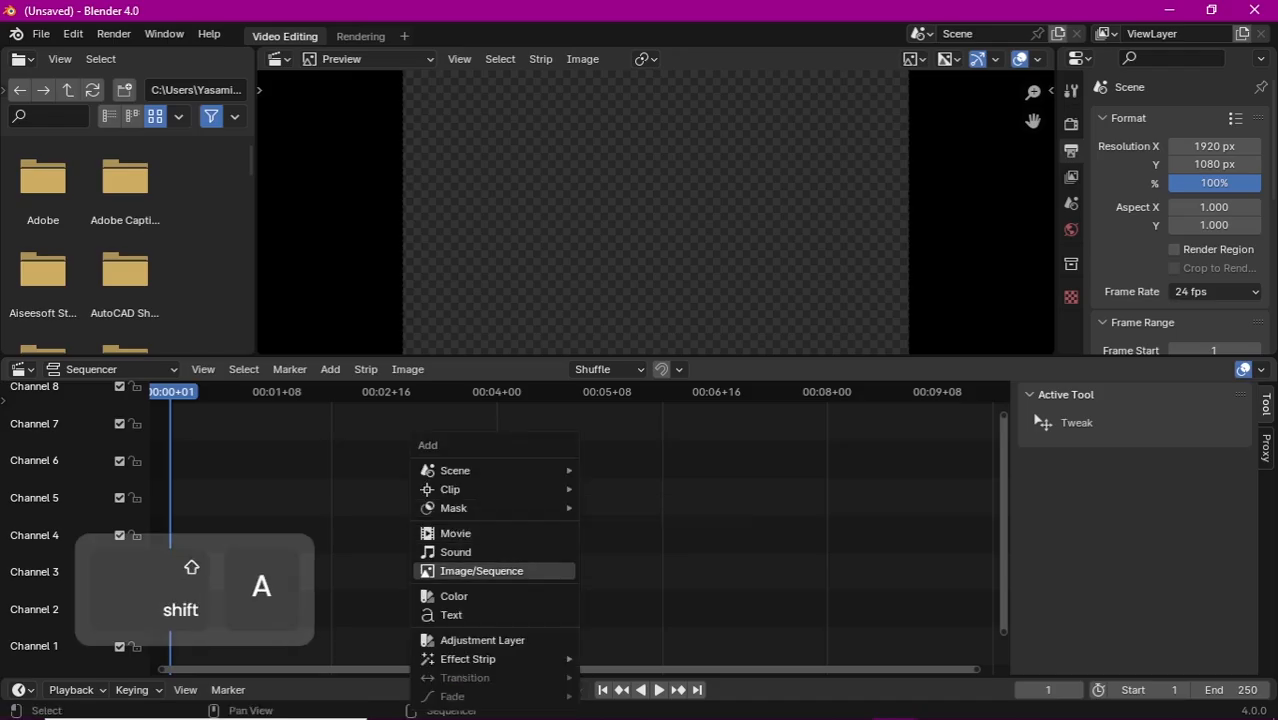
pyautogui.press('Return')
pyautogui.click(222, 466)
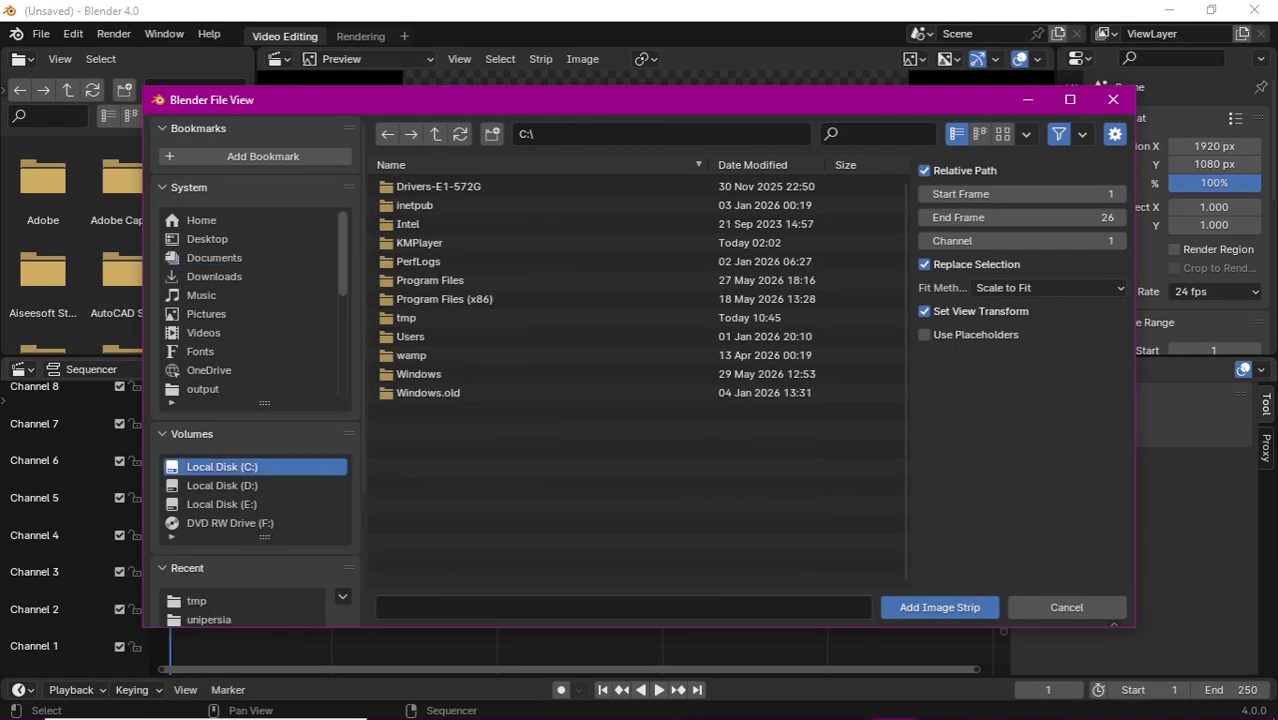
pyautogui.doubleClick(420, 318)
pyautogui.press('a')
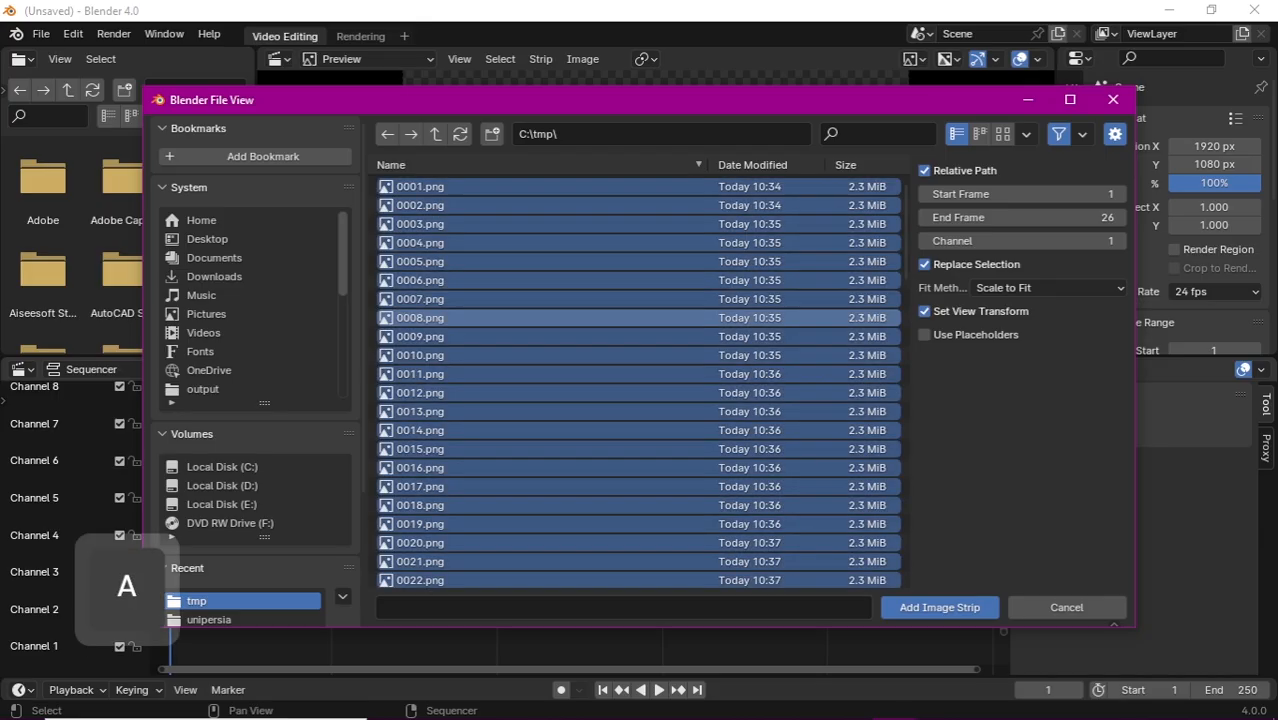
pyautogui.click(939, 607)
# Step: Set the scene's end frame to 94 to match the length of the image strip
pyautogui.doubleClick(1228, 690)
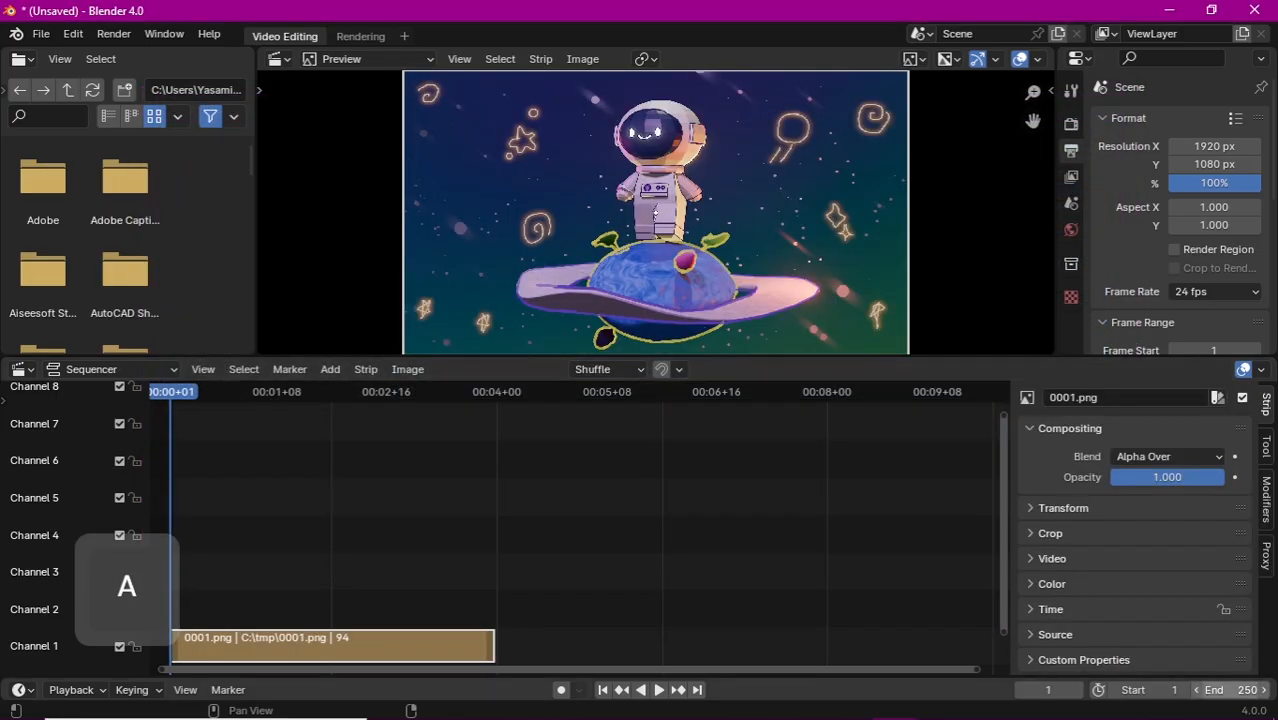
pyautogui.write('9')
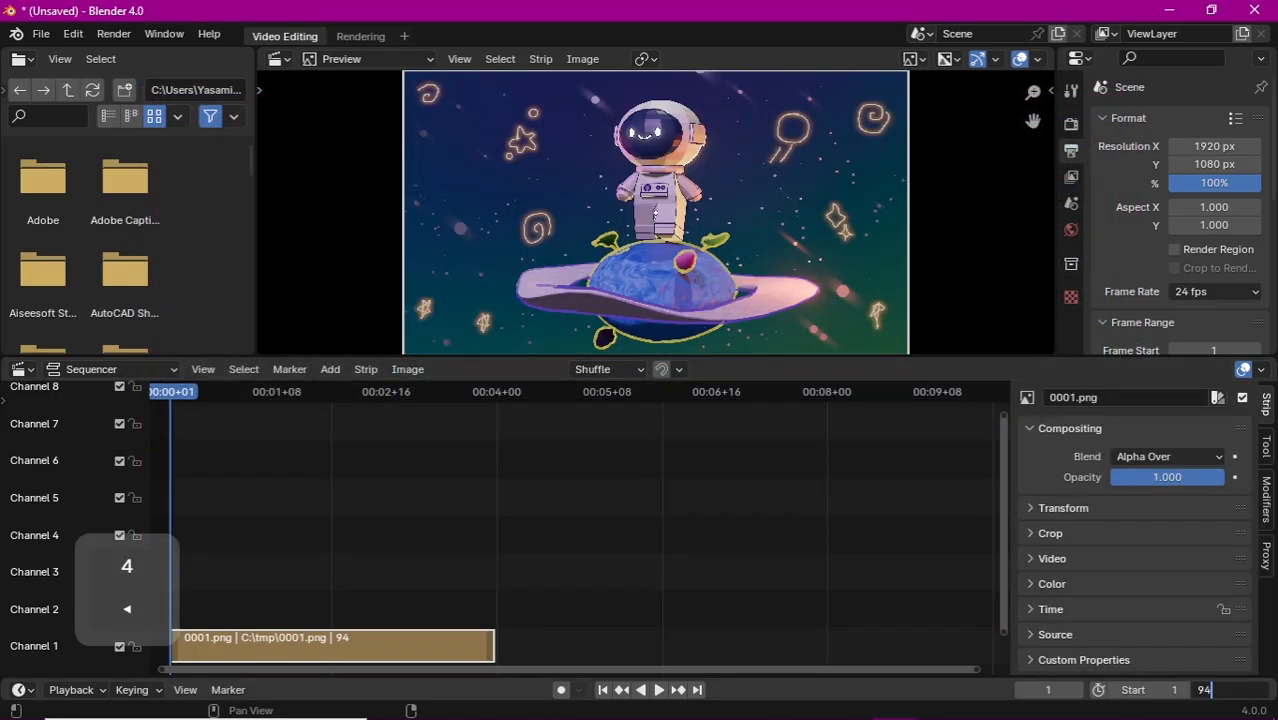
pyautogui.write('4')
pyautogui.press('Return')
# Step: Play back the assembled sequence to check it, and start the Sequence Render Animation
pyautogui.press('space')
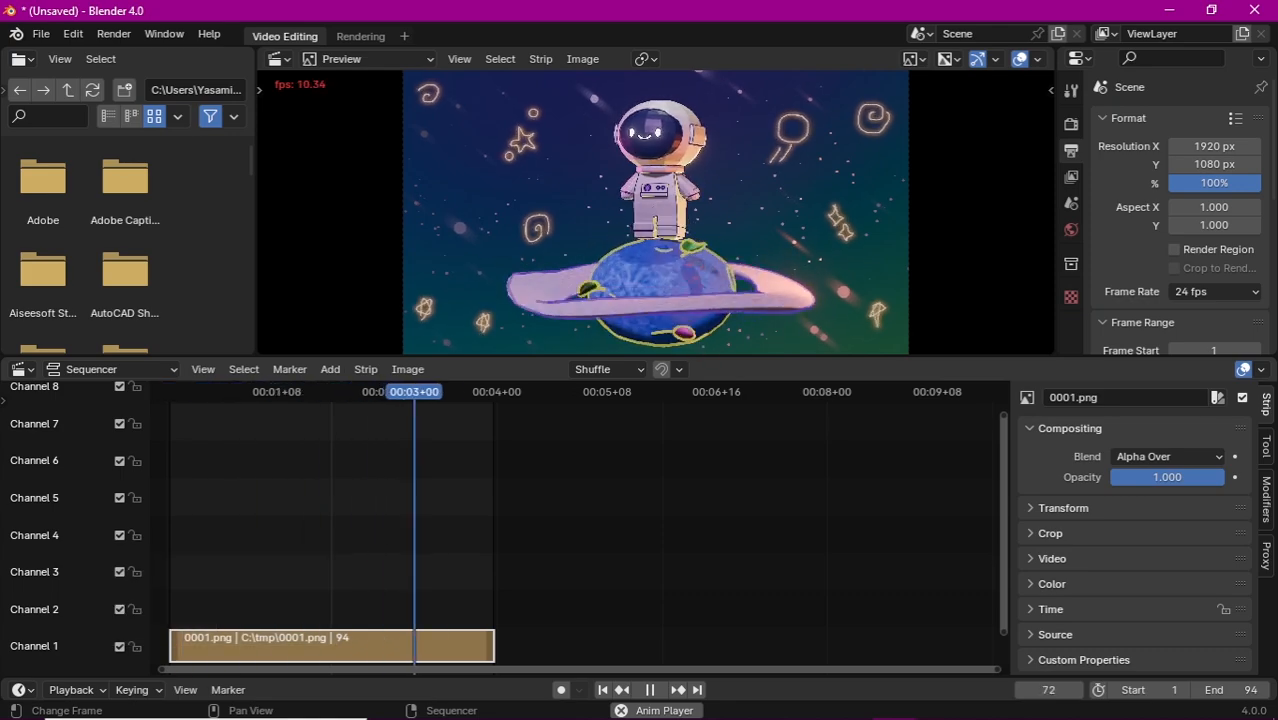
pyautogui.press('space')
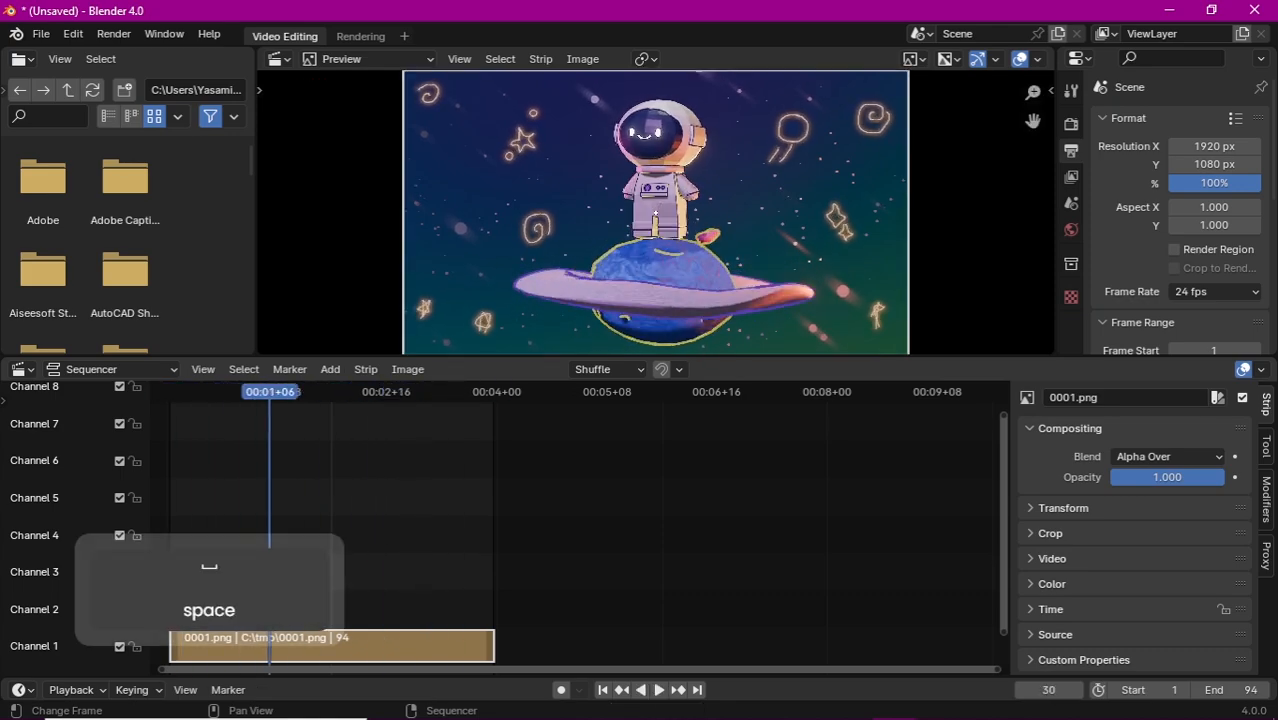
pyautogui.click(459, 59)
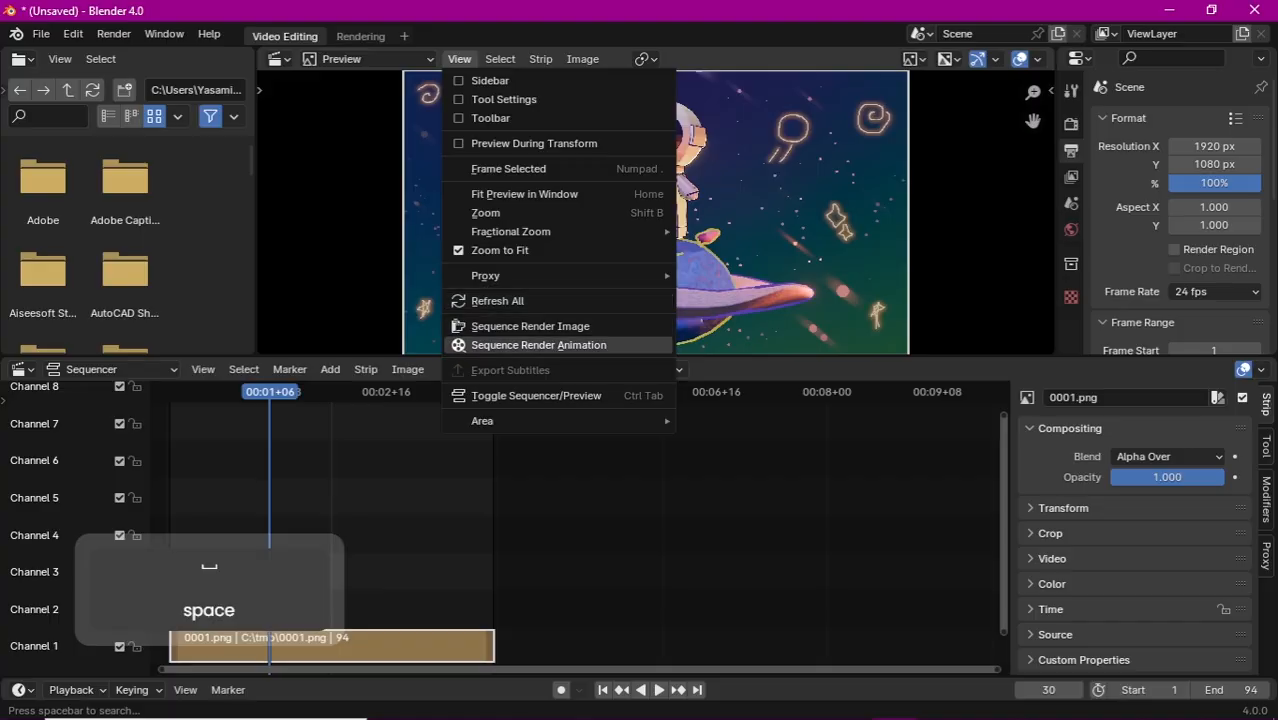
pyautogui.click(500, 344)
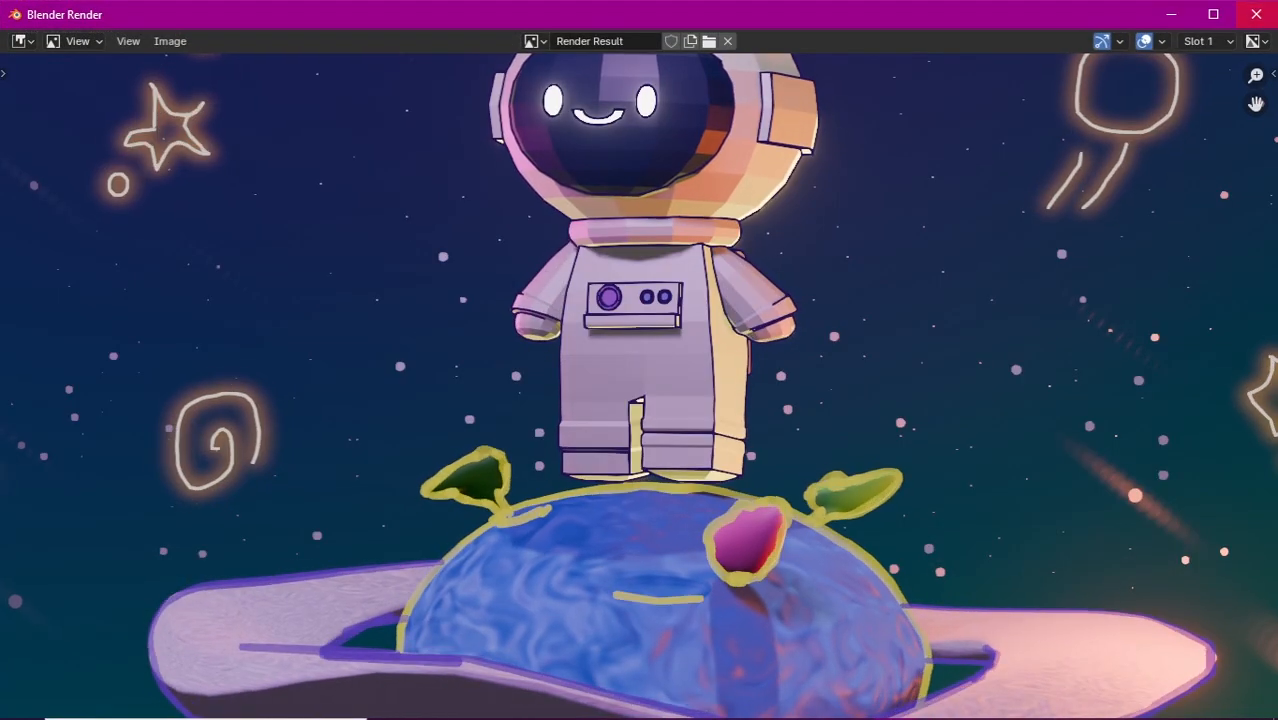